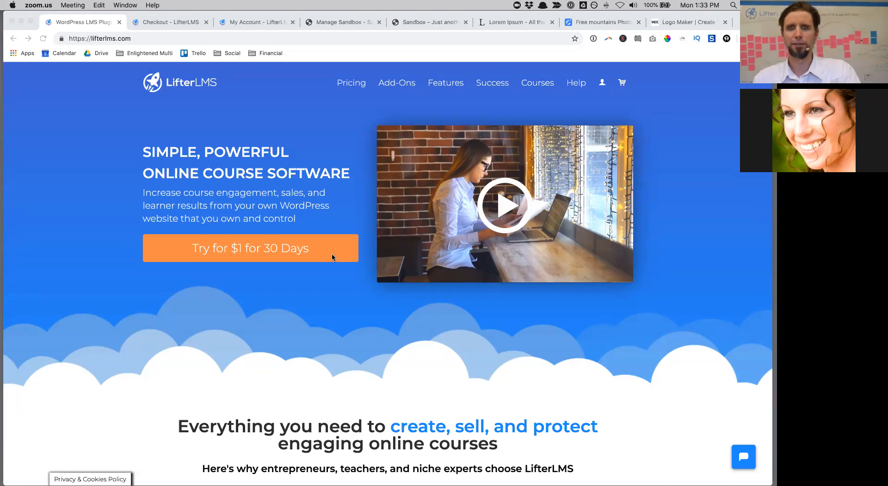
Step: Open the Pricing page from the LifterLMS site's top navigation
scroll(332, 257, down, 3)
scroll(332, 257, up, 3)
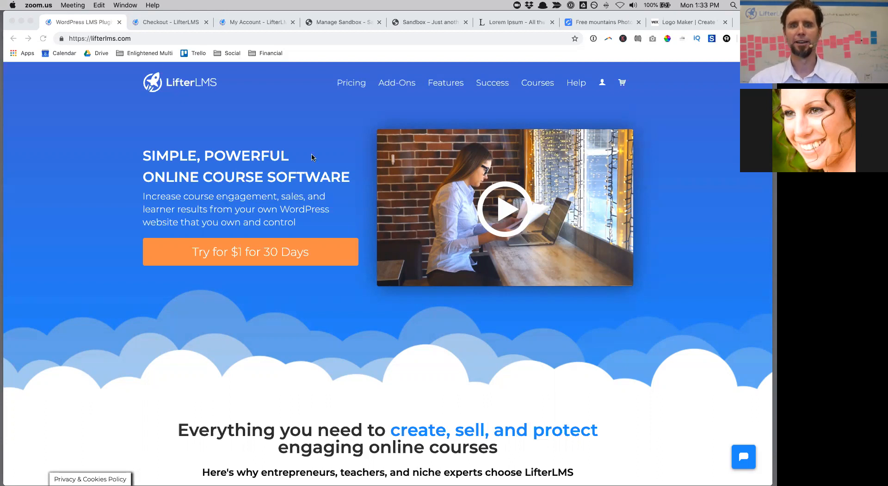
click(347, 84)
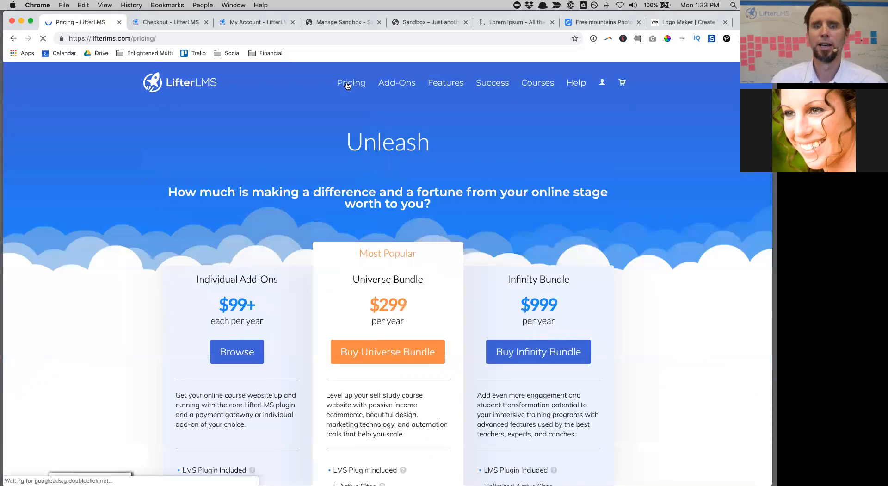
Step: Scroll through the Detailed Pricing Options & Feature Comparison table
scroll(314, 334, down, 6)
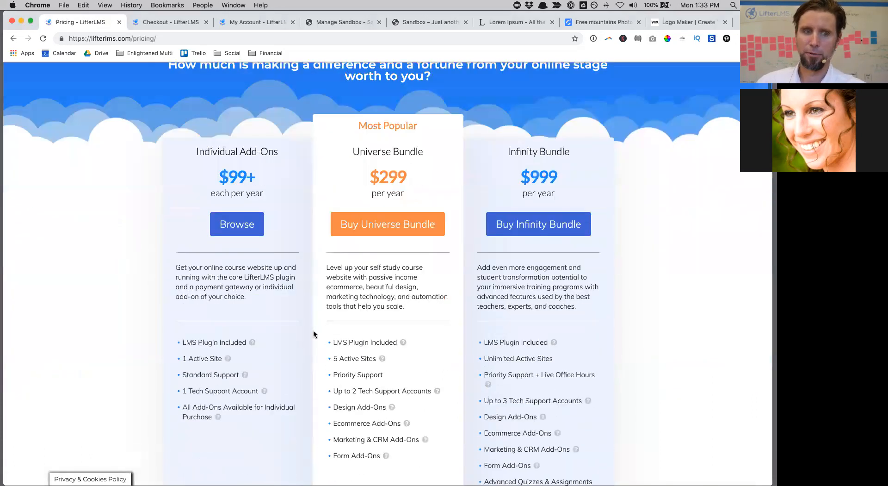
scroll(313, 334, up, 1)
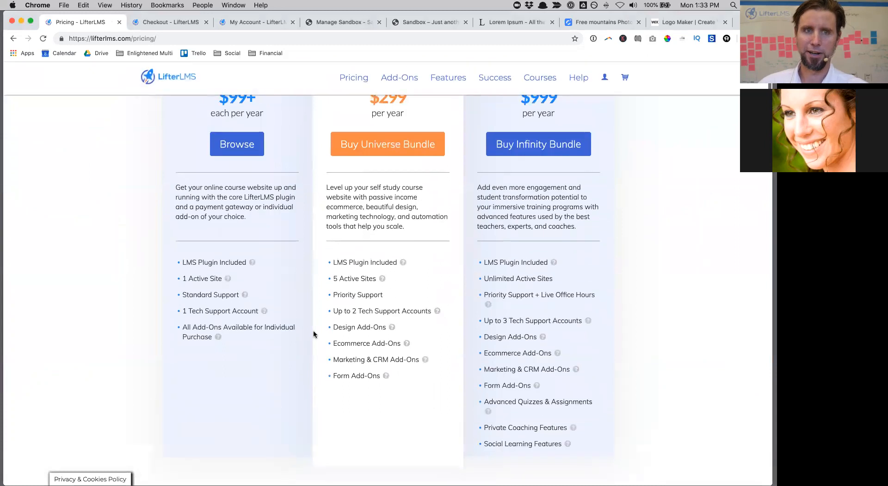
scroll(313, 334, down, 10)
scroll(314, 334, down, 9)
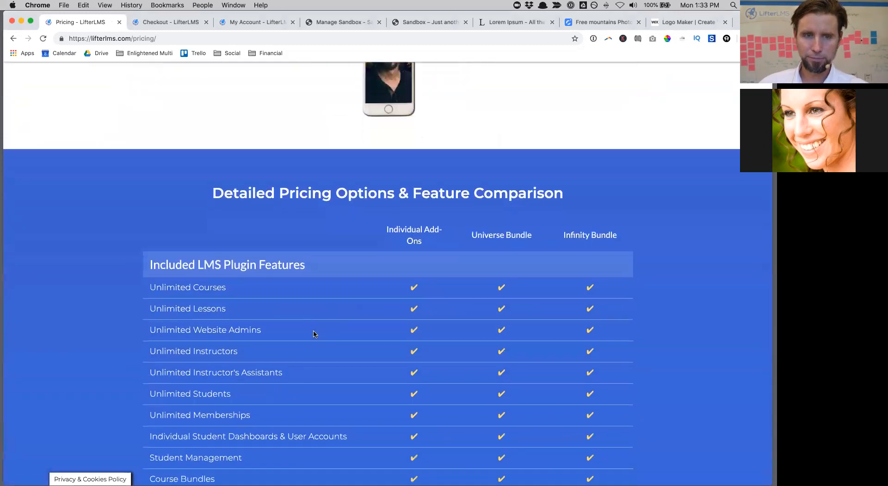
scroll(313, 334, down, 8)
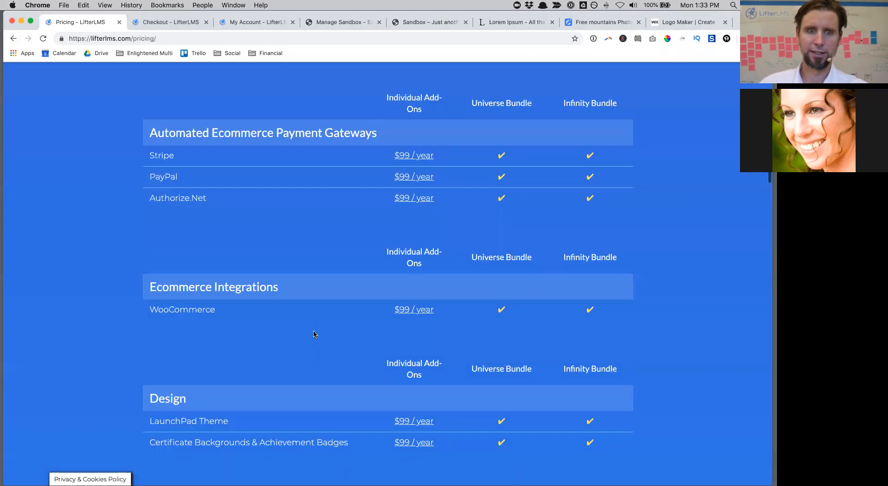
scroll(314, 334, up, 1)
scroll(313, 334, down, 2)
scroll(314, 334, up, 4)
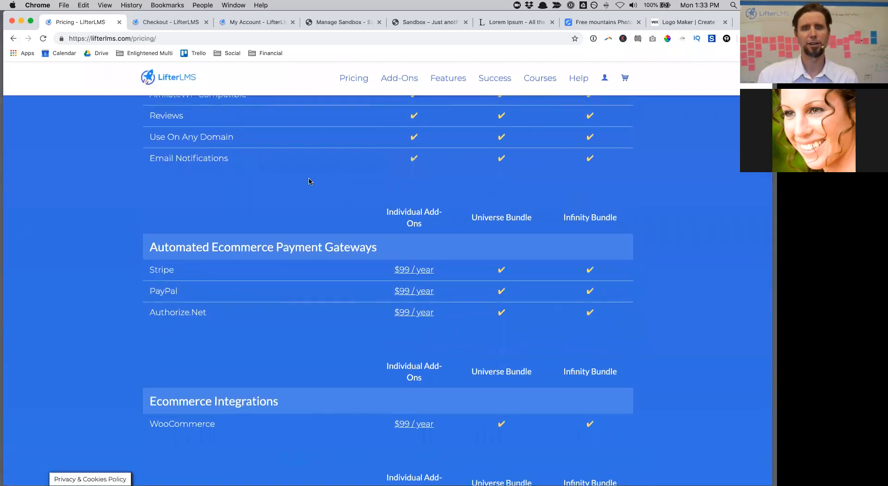
scroll(310, 181, up, 15)
scroll(310, 181, down, 12)
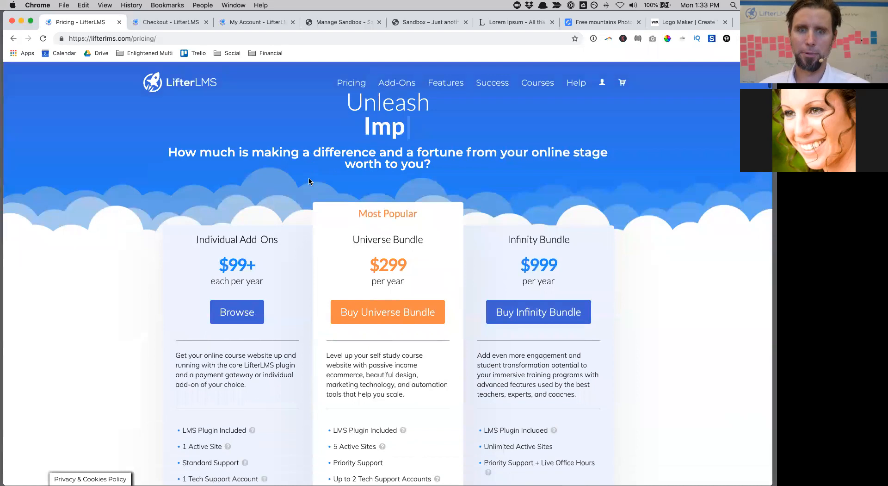
scroll(309, 182, down, 10)
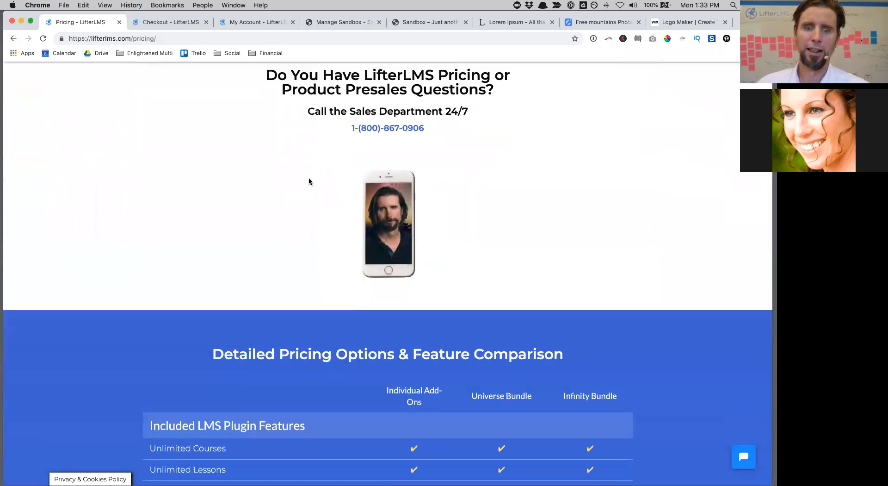
scroll(305, 144, up, 3)
scroll(415, 308, down, 6)
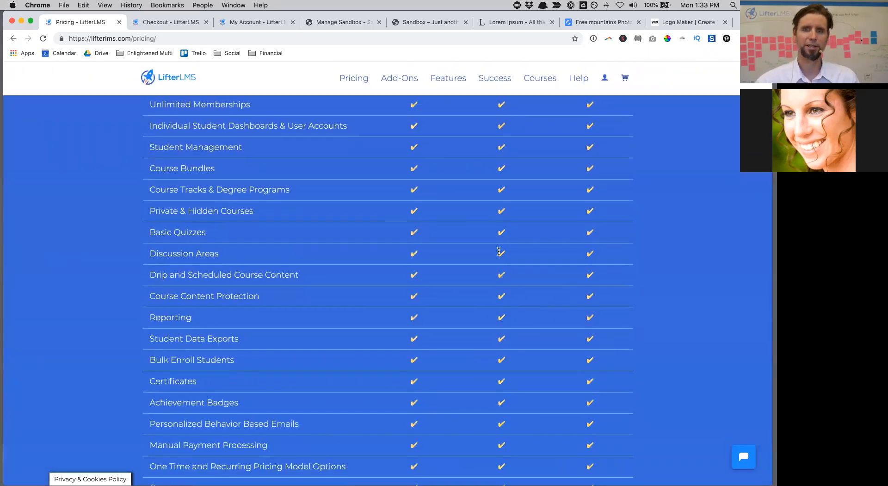
scroll(513, 402, down, 10)
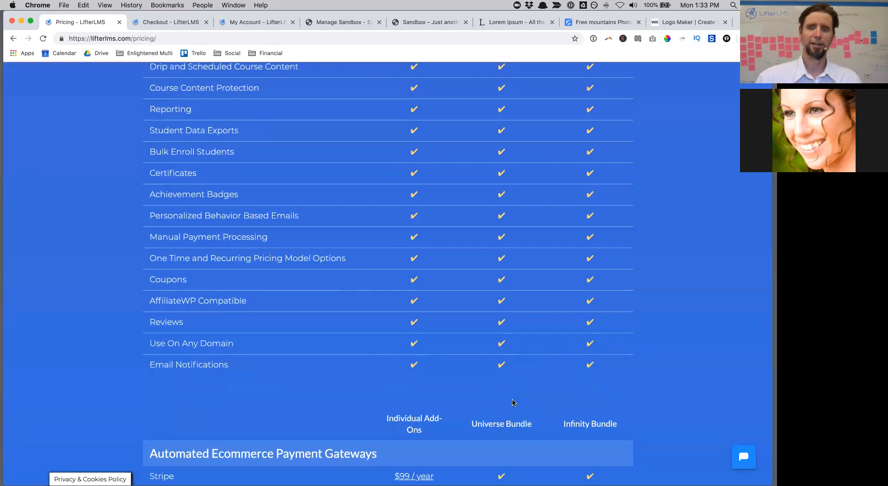
scroll(513, 403, down, 8)
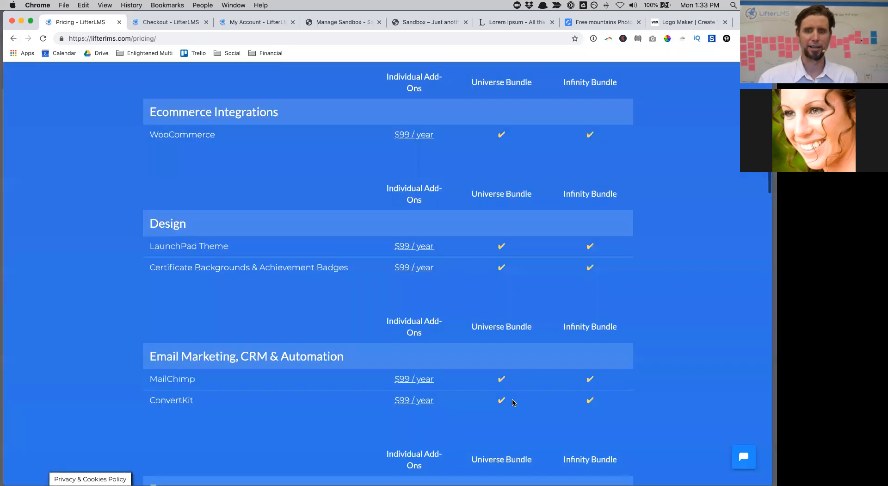
scroll(512, 403, down, 5)
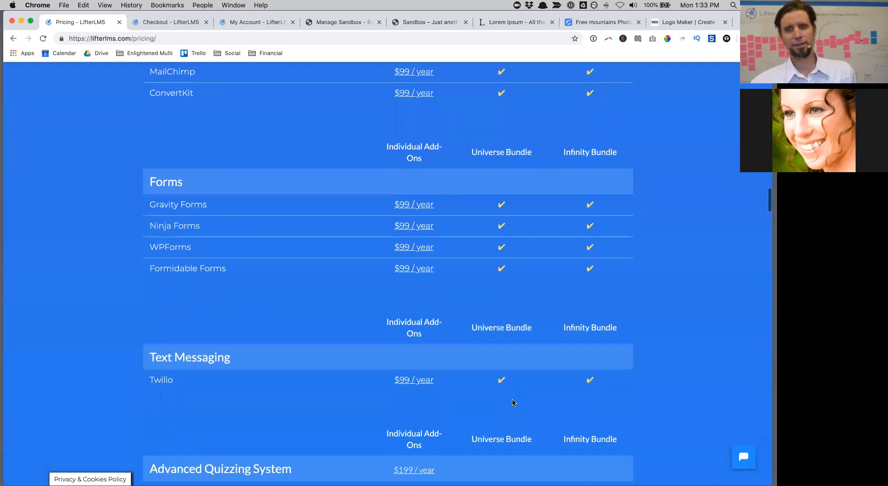
scroll(516, 342, down, 1)
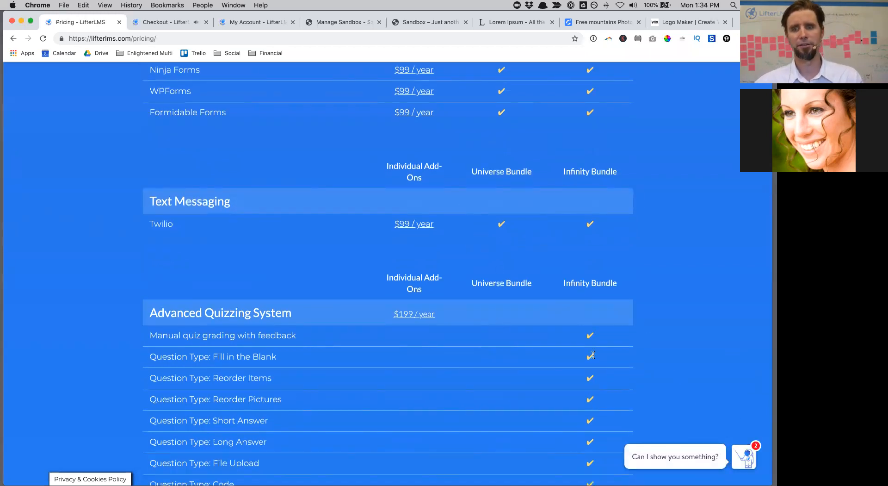
scroll(588, 342, down, 2)
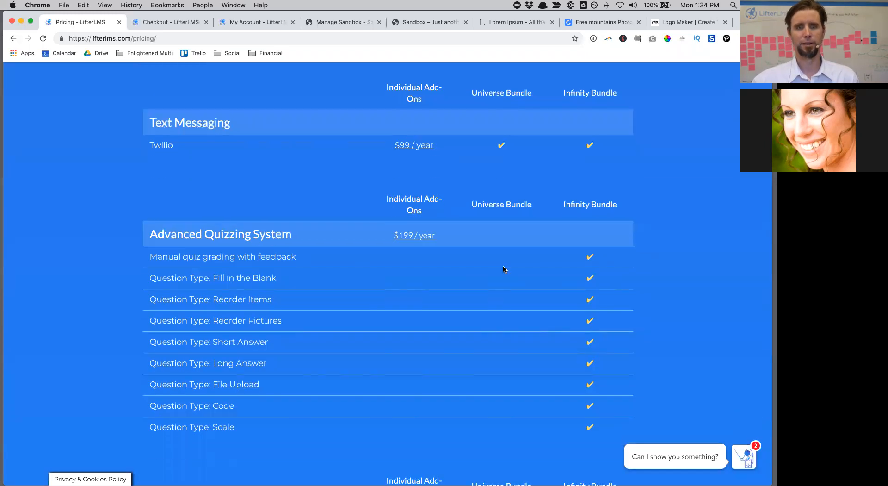
scroll(504, 269, down, 2)
scroll(504, 270, down, 1)
scroll(356, 159, down, 9)
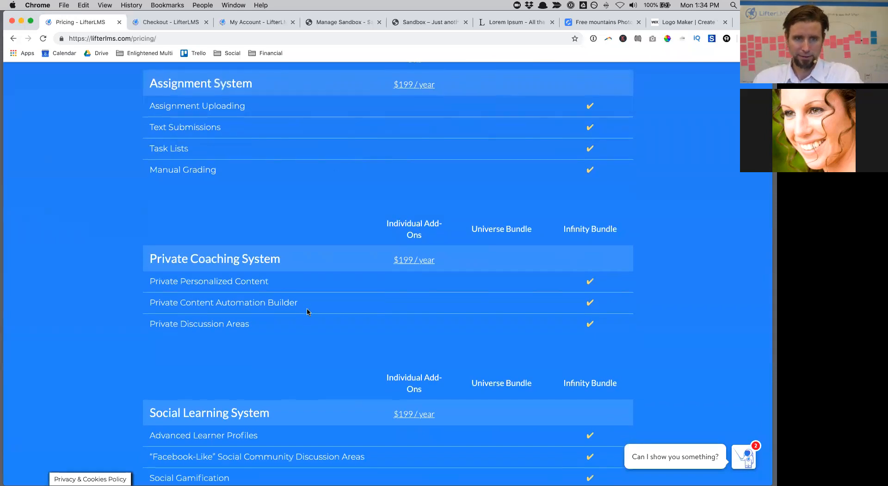
scroll(309, 315, down, 8)
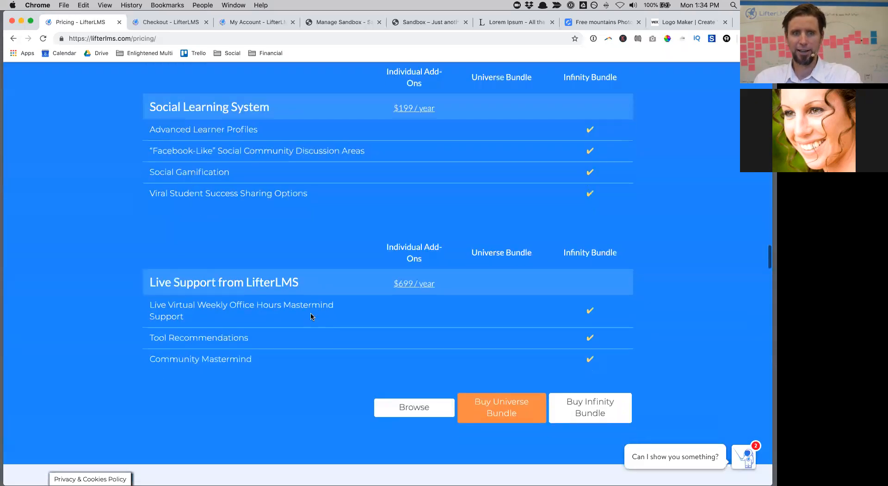
scroll(315, 308, up, 3)
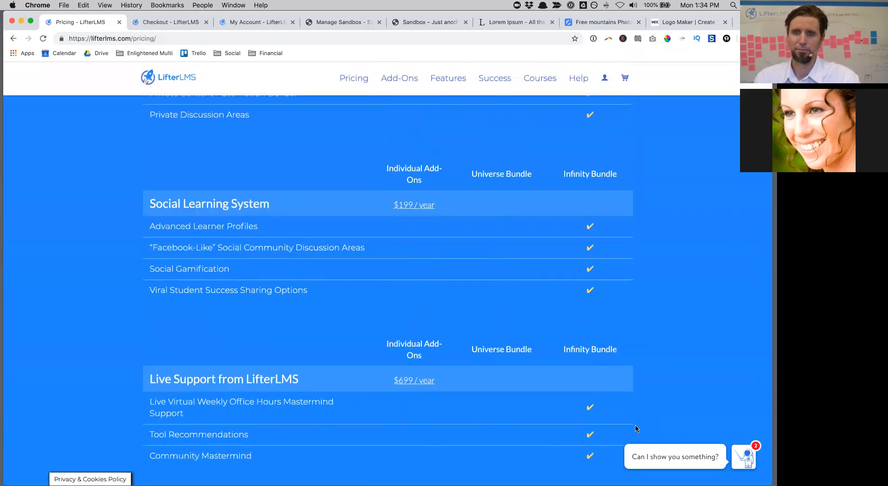
Step: Close the chat pop-up on the pricing page
click(613, 453)
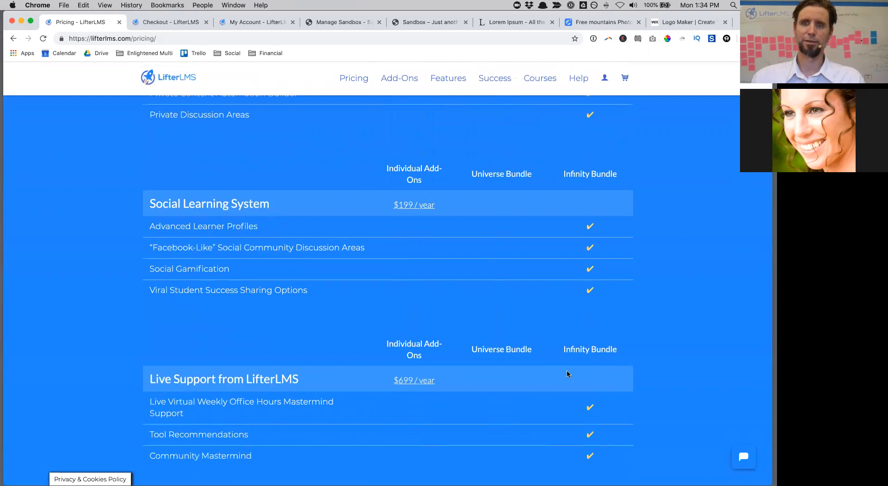
scroll(565, 220, up, 10)
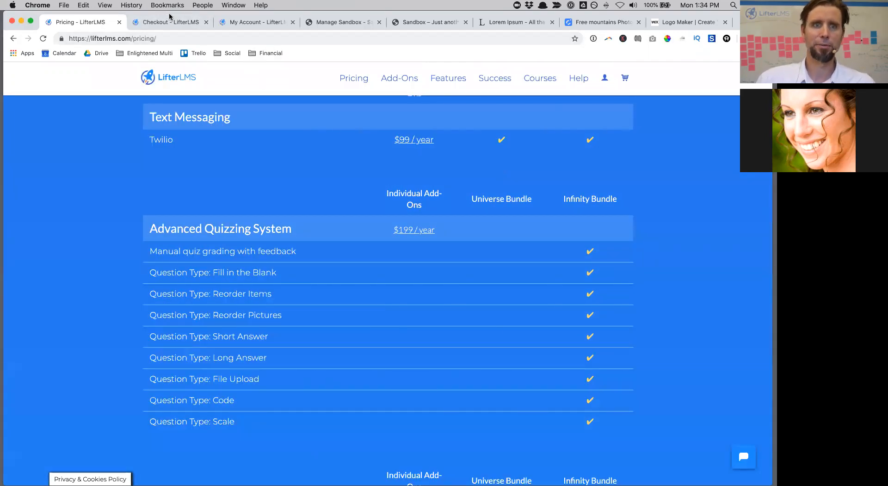
drag(169, 15, 169, 46)
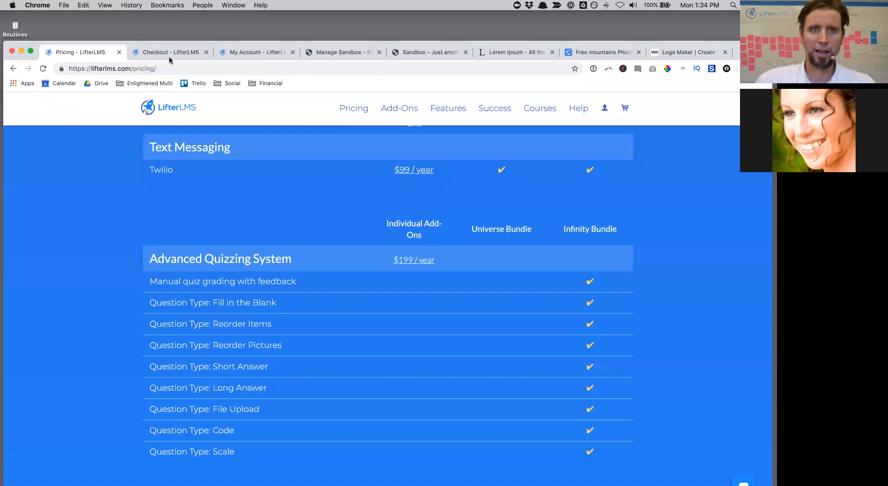
Step: Open the Downloads list under My Account
click(250, 51)
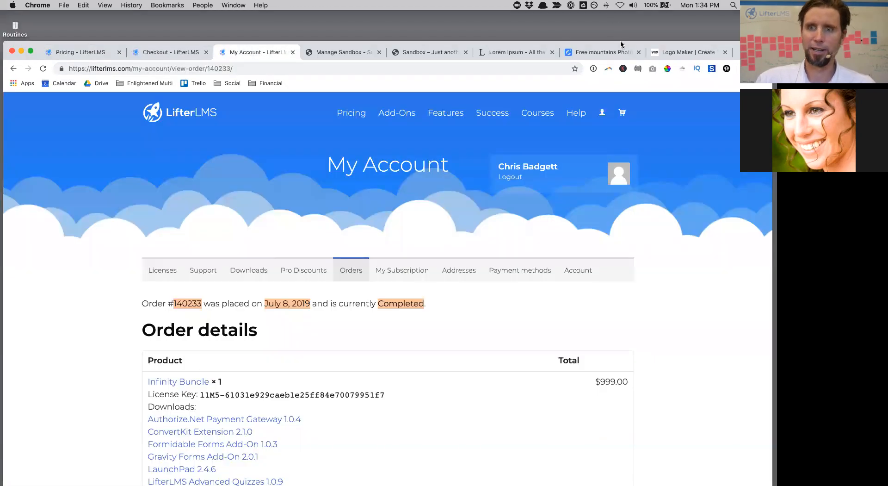
drag(620, 45, 620, 11)
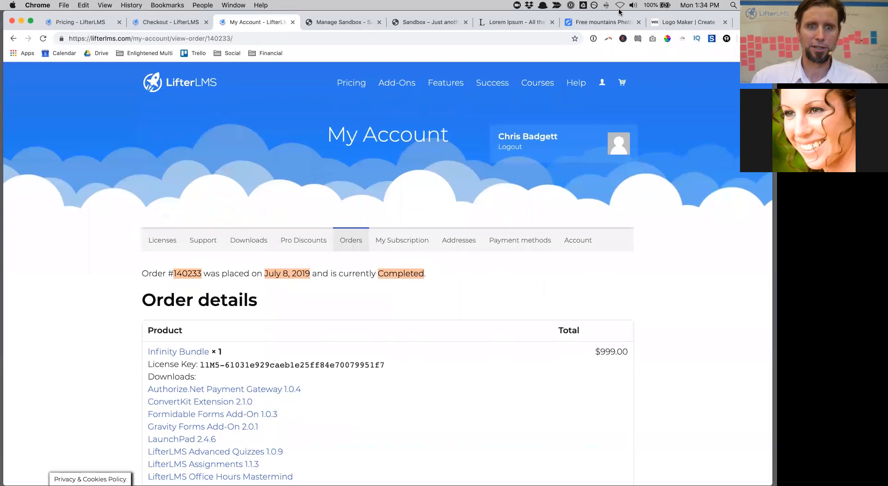
click(242, 243)
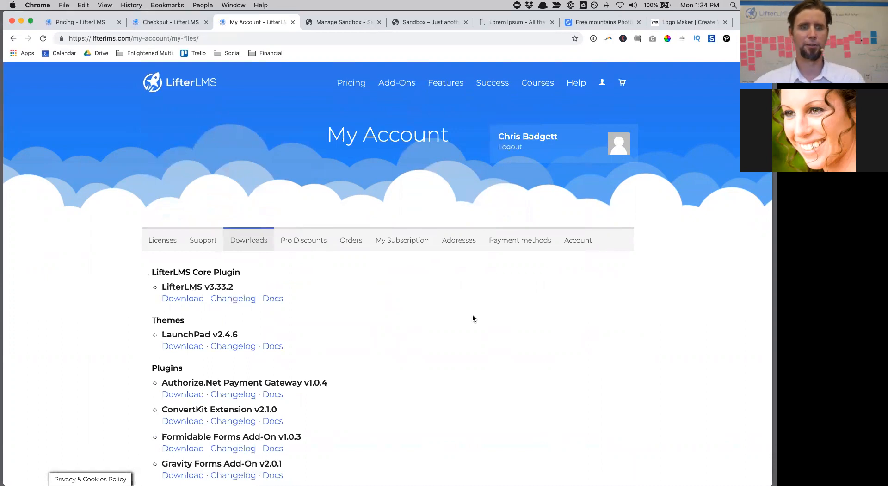
Step: Download the LifterLMS v3.33.2, Graphics Pack and LifterLMS Helper zip files
click(178, 304)
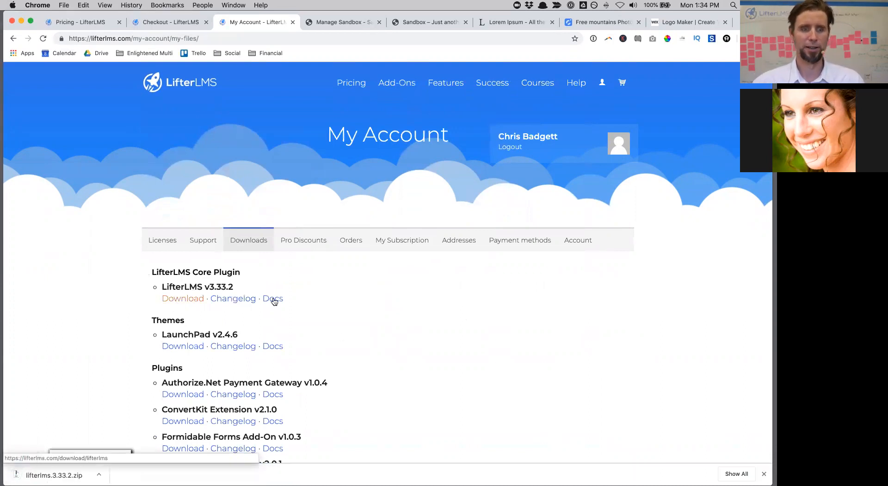
scroll(310, 302, down, 5)
scroll(310, 304, down, 8)
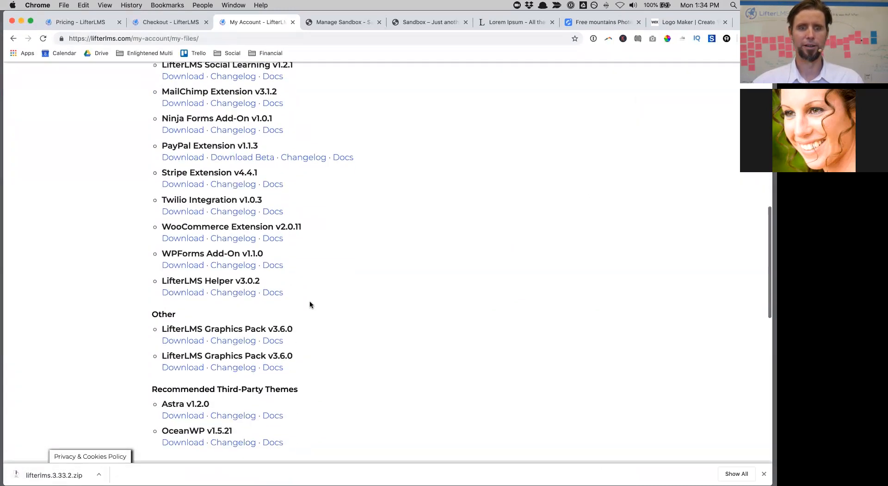
click(191, 342)
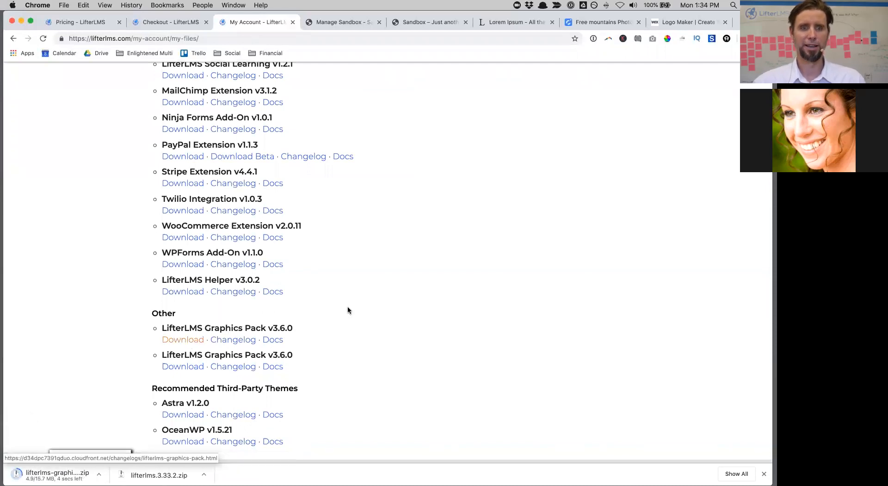
click(184, 292)
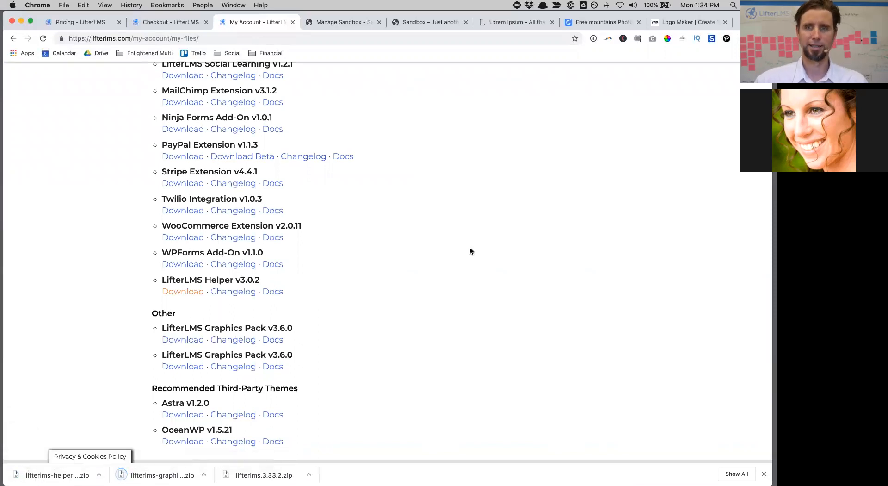
Step: Switch to the Sandbox WordPress site
scroll(470, 247, up, 15)
drag(608, 30, 606, 53)
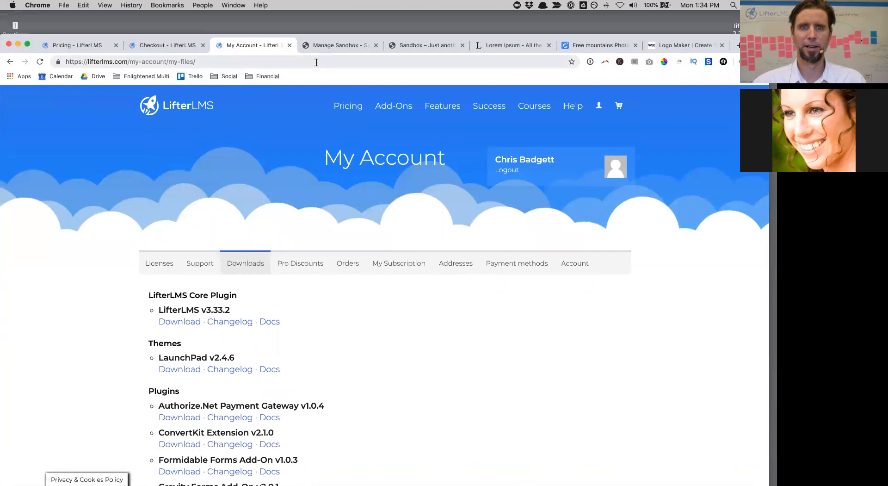
click(435, 49)
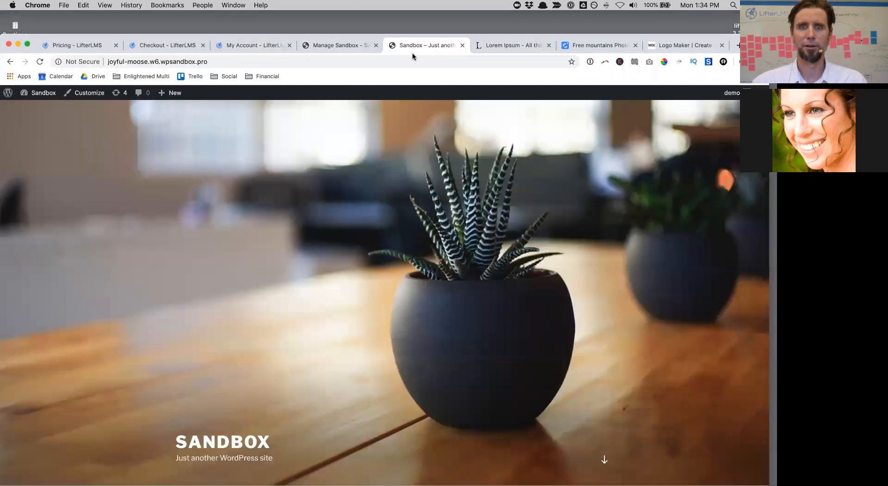
Step: Close the Manage Sandbox tab and open the Sandbox site's admin Dashboard
click(375, 45)
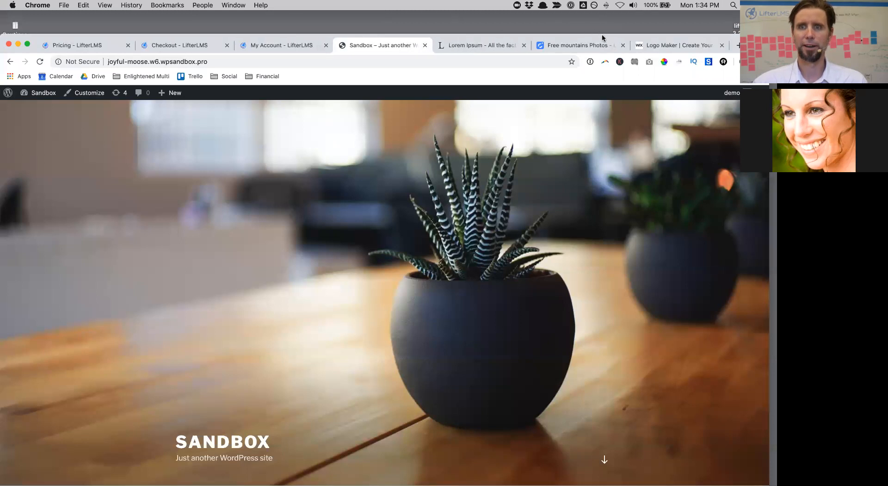
drag(602, 34, 603, 10)
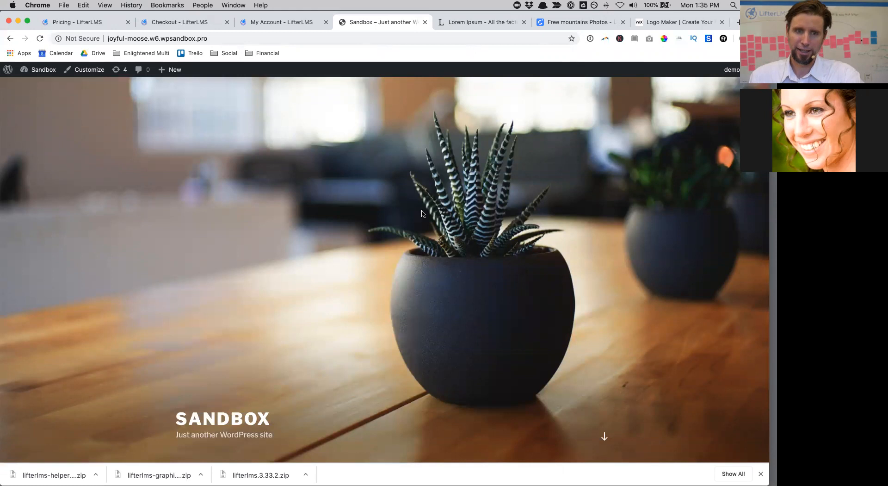
scroll(421, 213, down, 10)
scroll(421, 212, up, 10)
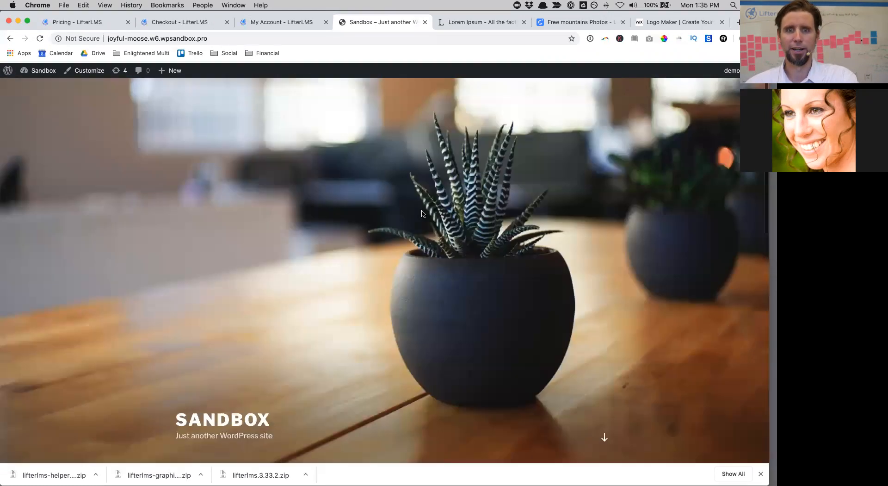
scroll(421, 212, down, 20)
scroll(421, 214, up, 20)
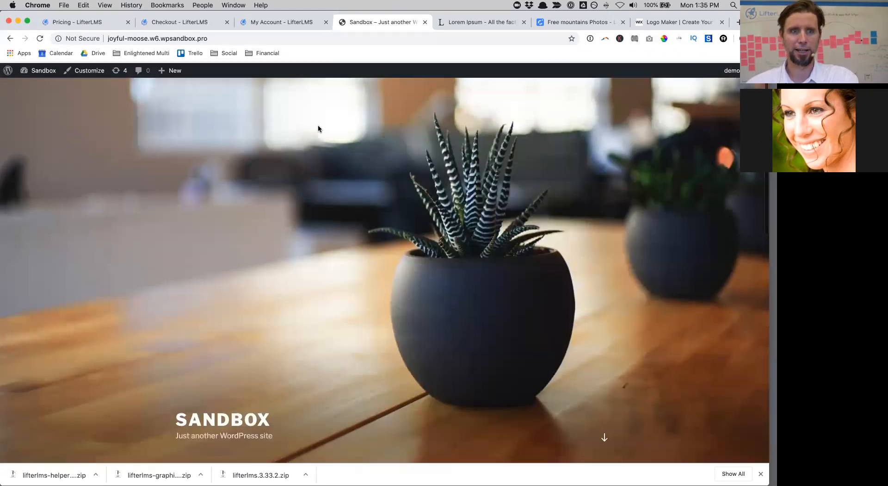
click(39, 84)
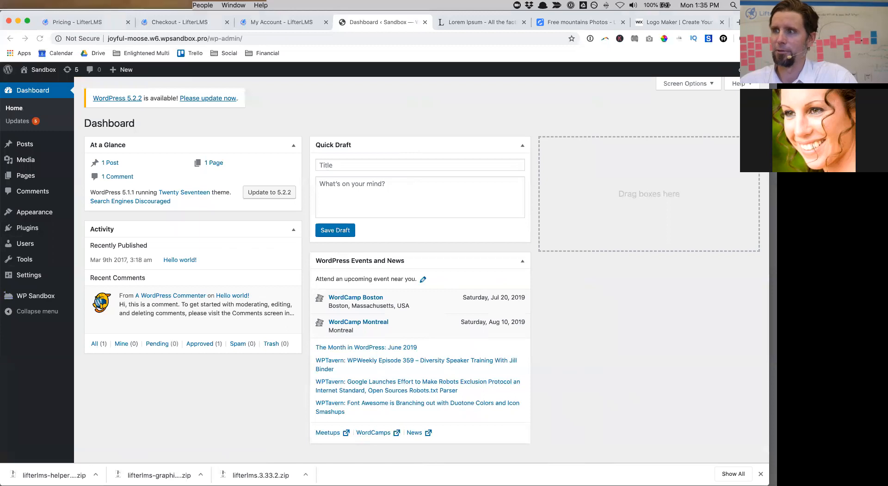
Step: In Screen Options, hide Events and News, Quick Draft, Activity and At a Glance, then go to Plugins
click(701, 88)
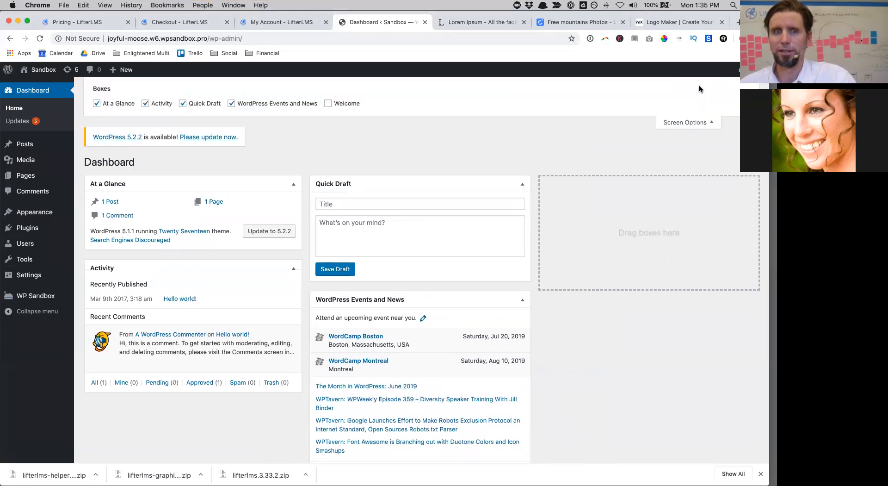
click(231, 104)
click(183, 103)
click(145, 103)
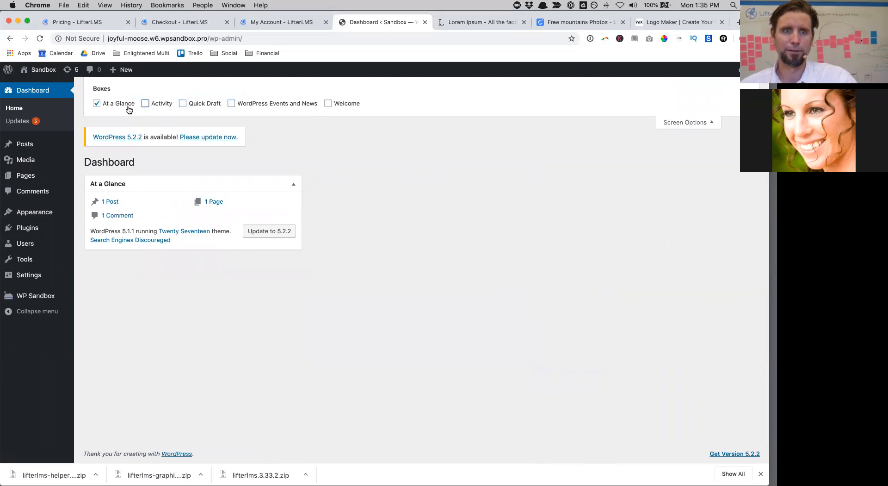
click(92, 103)
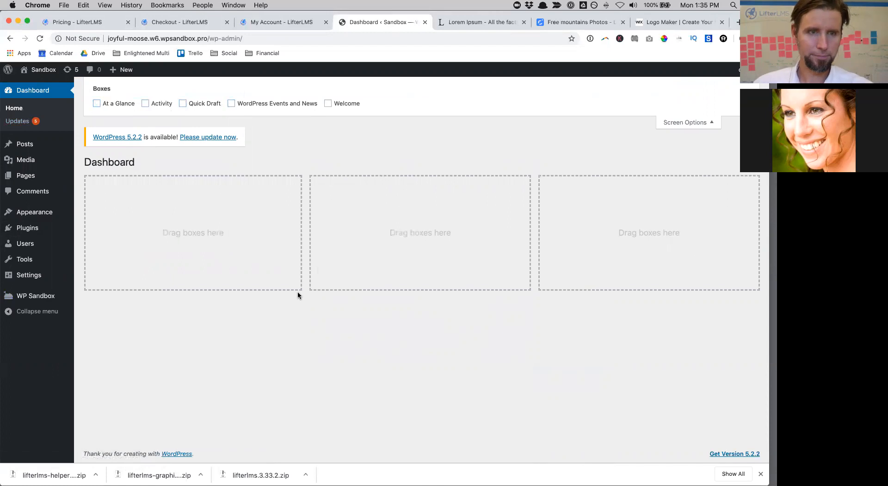
click(35, 227)
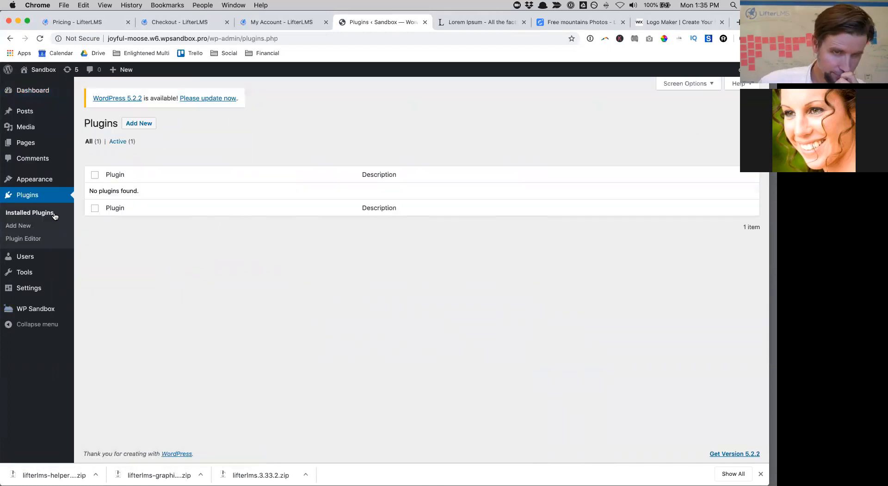
Step: Upload lifterlms.3.33.2.zip from the Desktop via Upload Plugin, install it and activate it
click(132, 128)
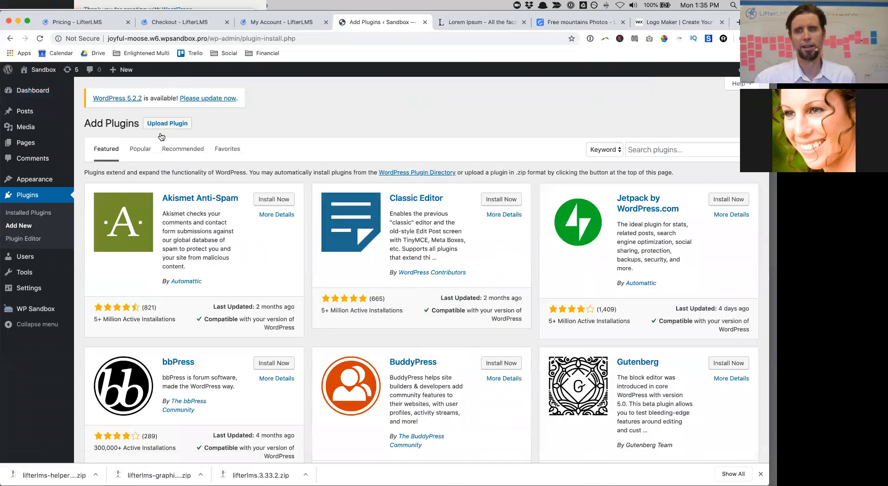
click(175, 124)
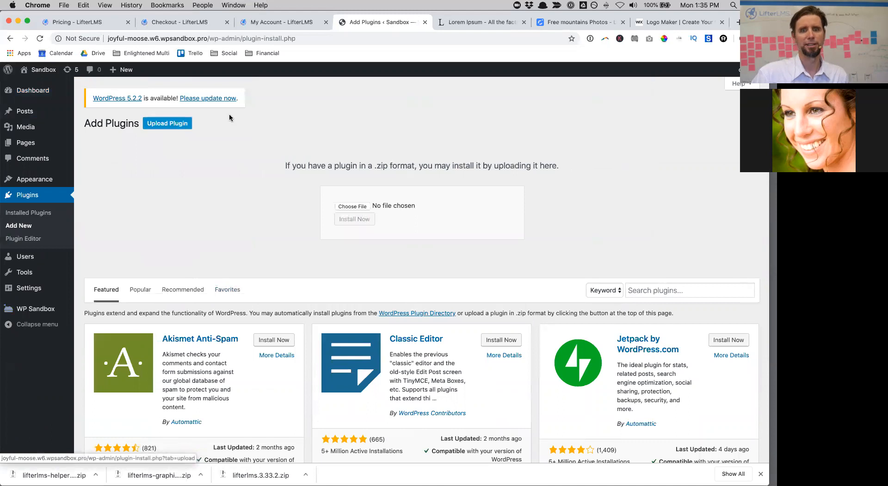
click(355, 205)
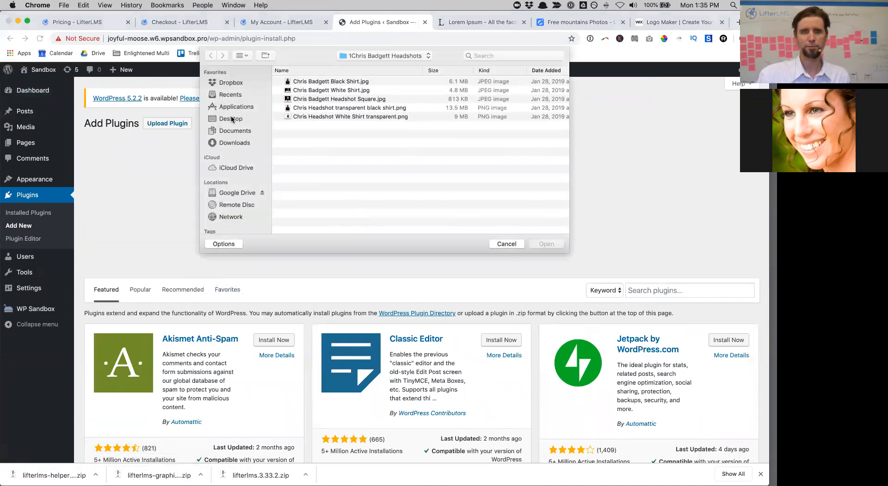
click(232, 121)
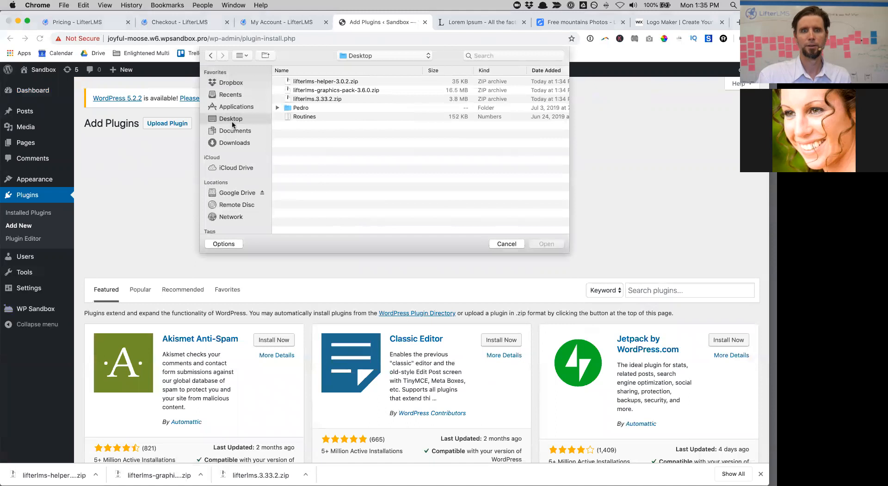
click(348, 99)
click(538, 248)
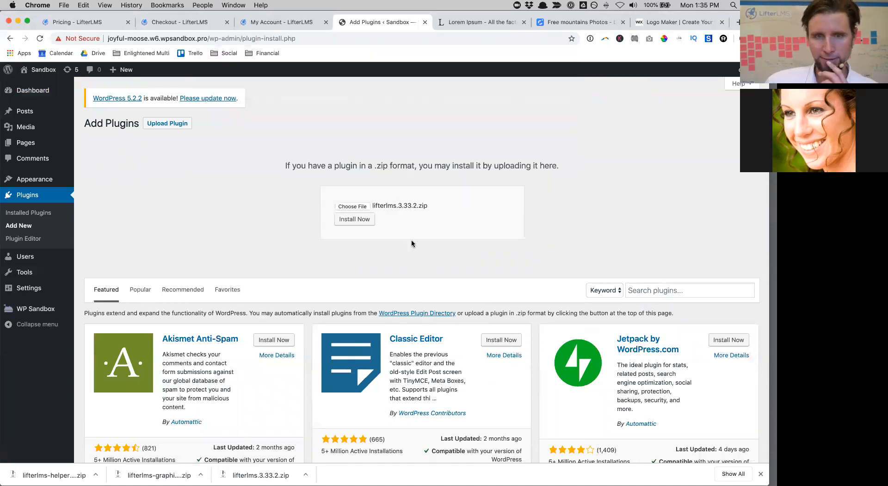
click(370, 222)
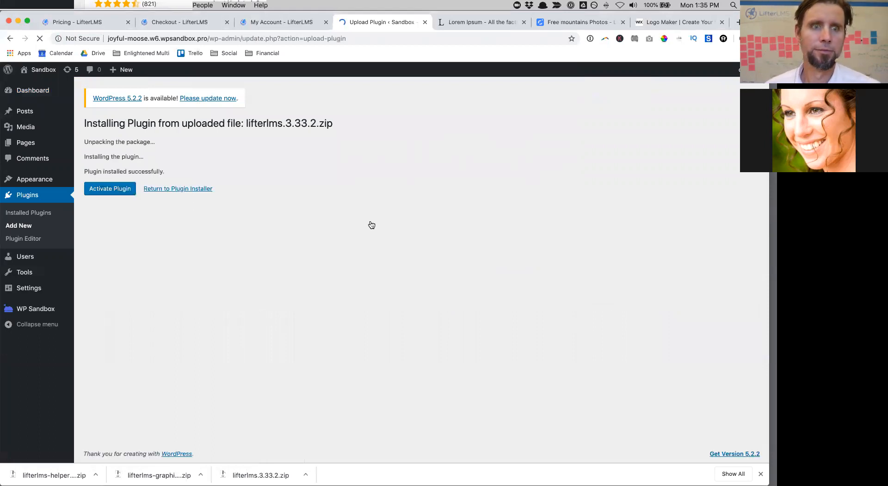
click(115, 192)
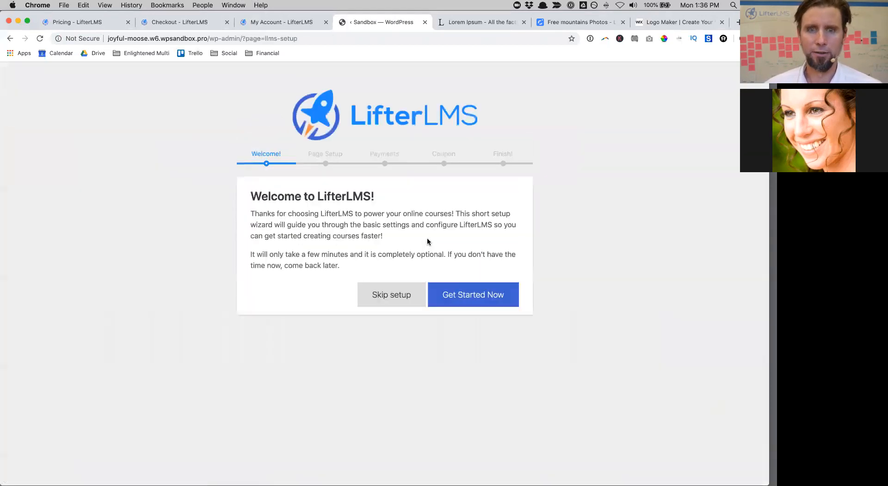
Step: Start the LifterLMS setup wizard and accept the default course pages
click(471, 293)
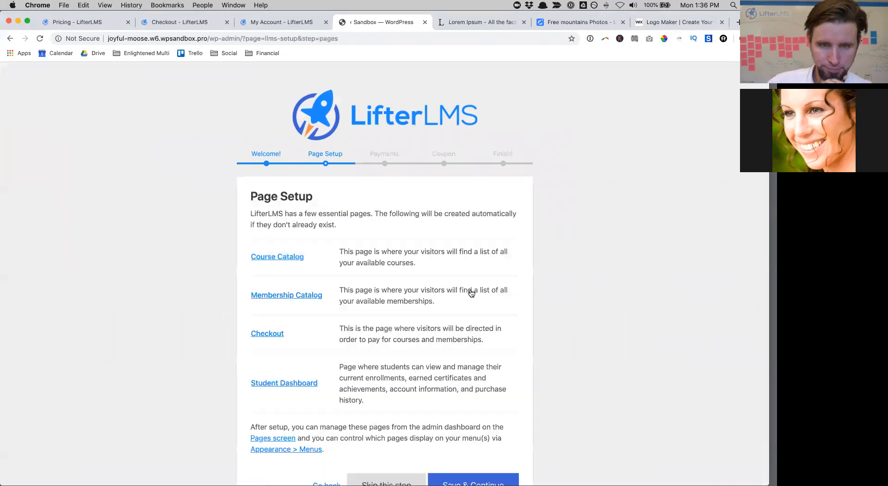
scroll(471, 293, down, 2)
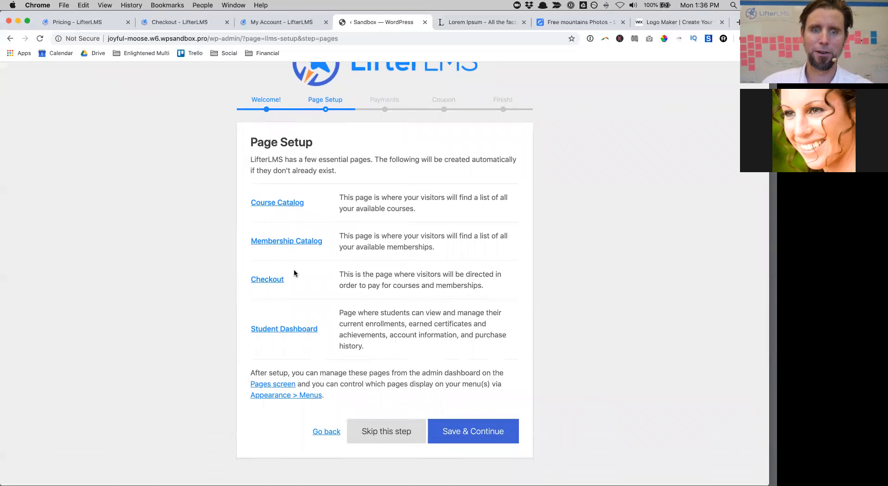
click(467, 430)
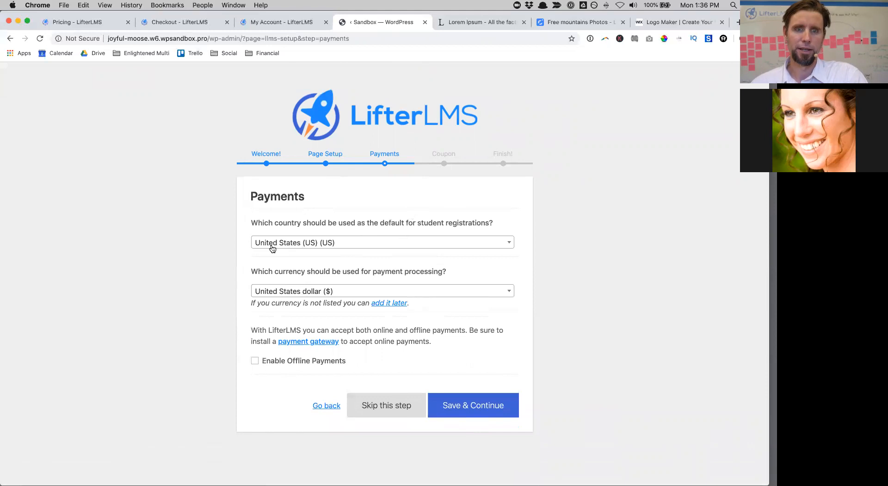
Step: Keep United States/USD, enable offline payments, decline usage tracking and install the sample course
click(294, 292)
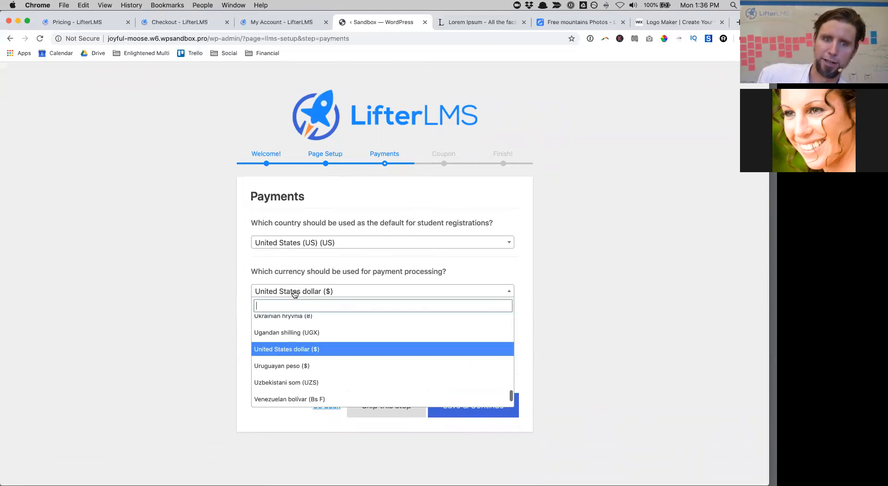
click(312, 249)
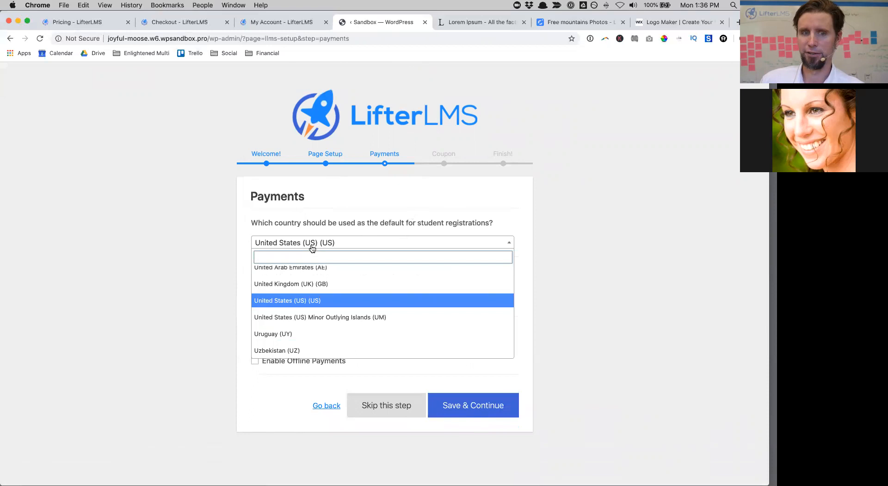
click(158, 240)
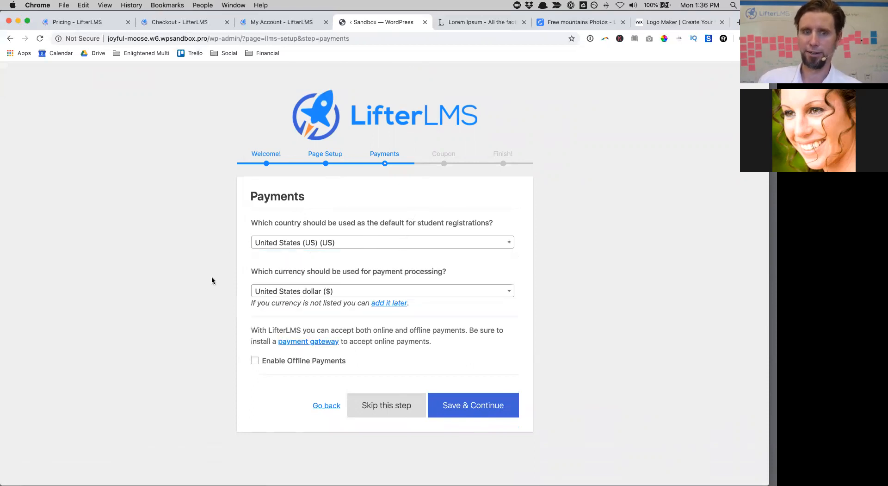
click(261, 363)
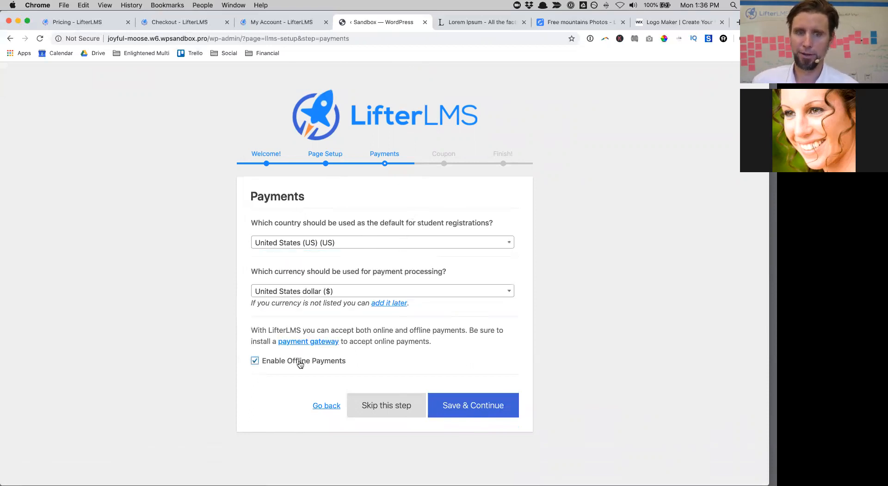
click(477, 414)
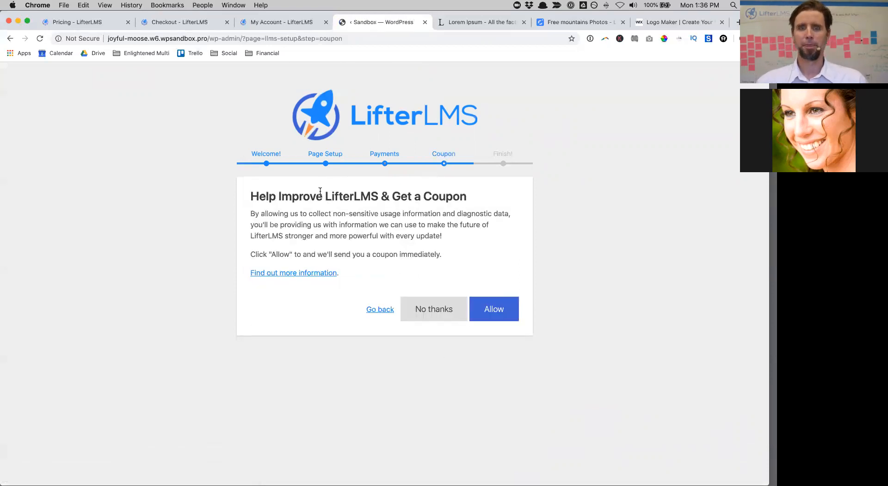
click(433, 304)
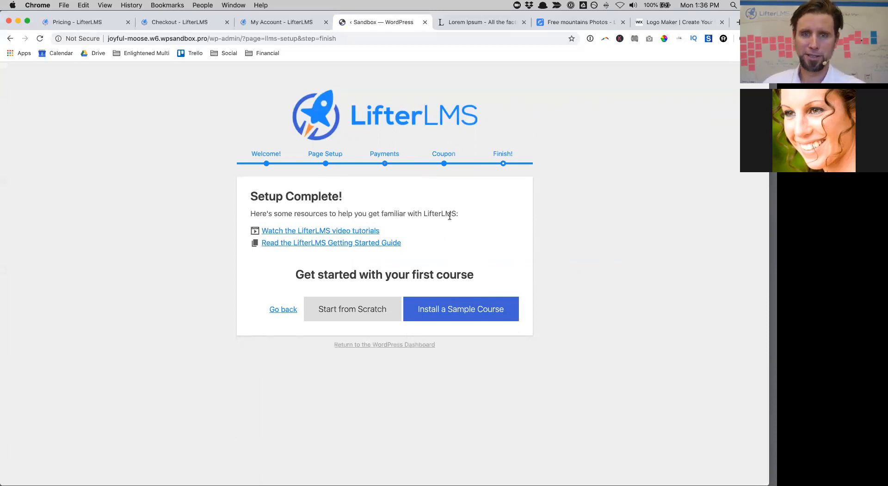
click(499, 309)
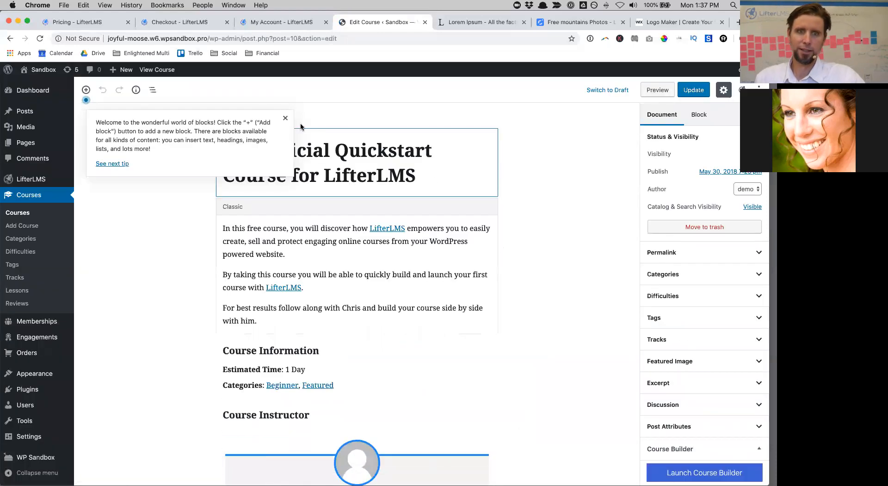
Step: Dismiss the course editor's welcome tip
click(285, 118)
scroll(488, 299, down, 8)
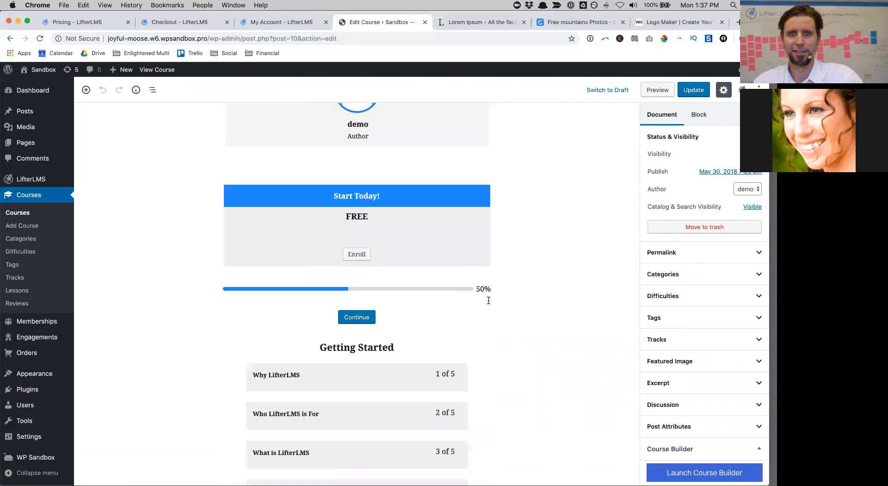
scroll(487, 299, up, 8)
scroll(487, 300, down, 8)
scroll(488, 299, up, 8)
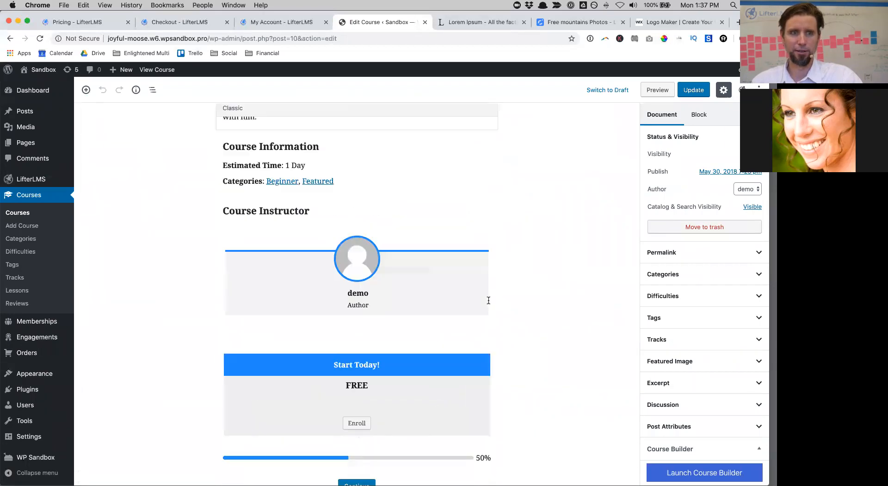
Step: Open the Quickstart course's public page in a new tab and scroll through it
super+click(157, 70)
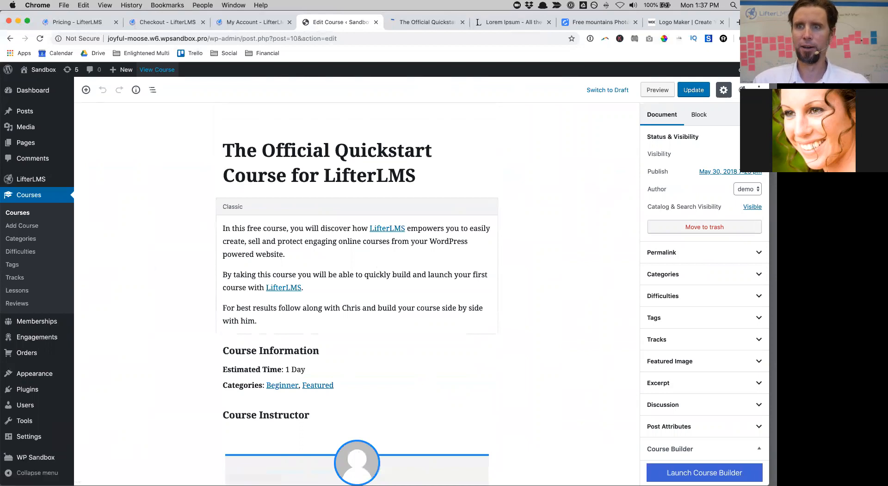
drag(754, 53, 754, 46)
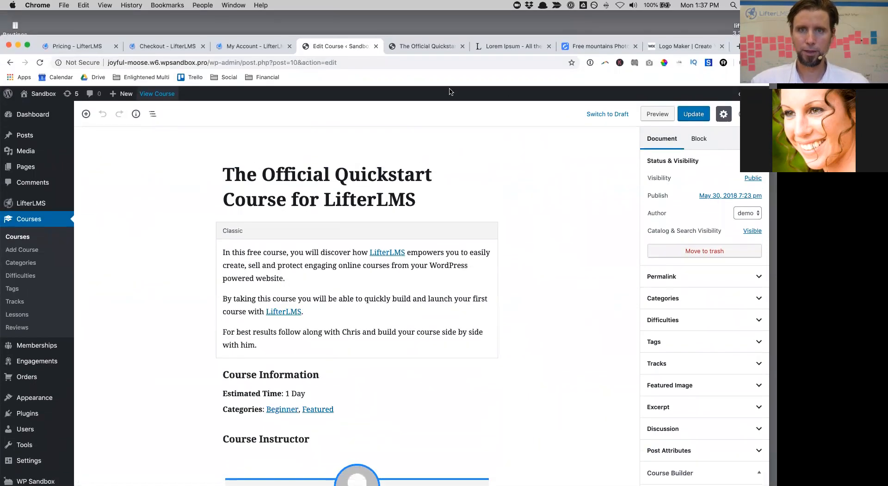
click(415, 46)
scroll(509, 293, down, 10)
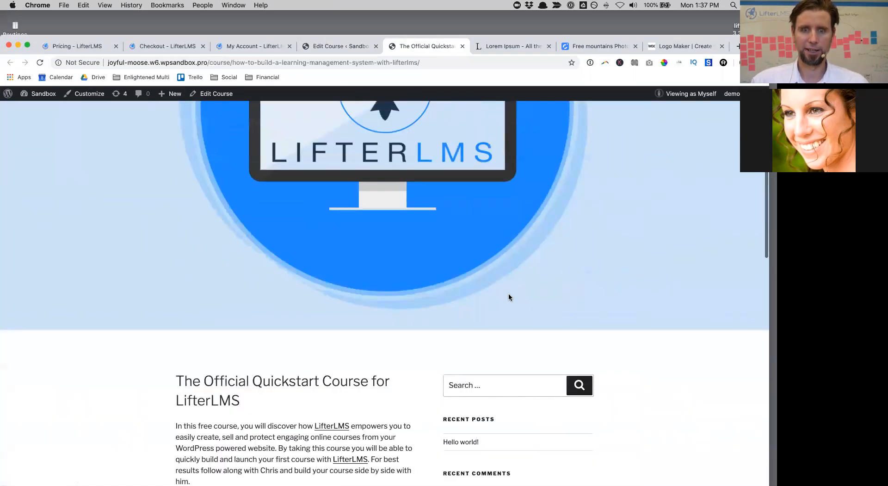
scroll(509, 296, down, 15)
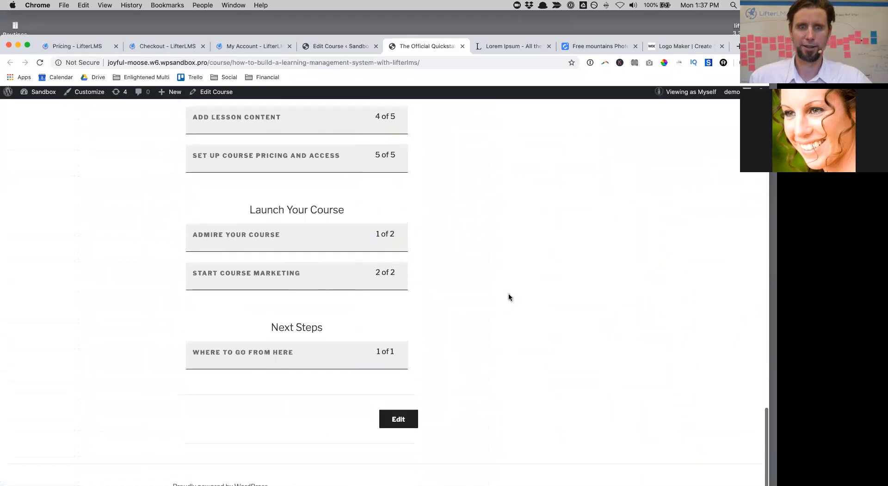
scroll(509, 296, up, 20)
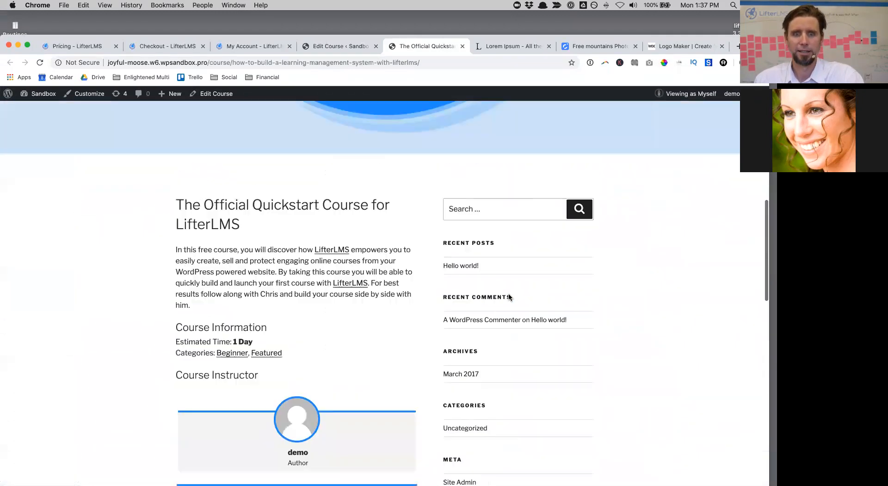
scroll(509, 297, up, 6)
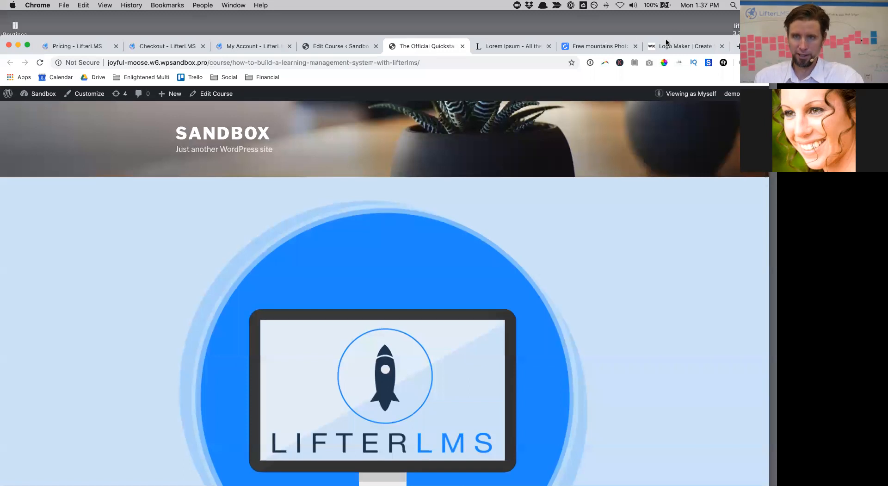
Step: Go back to the Edit Course tab
mouse_move(754, 45)
mouse_down()
mouse_move(754, 27)
mouse_move(754, 53)
mouse_up()
click(321, 58)
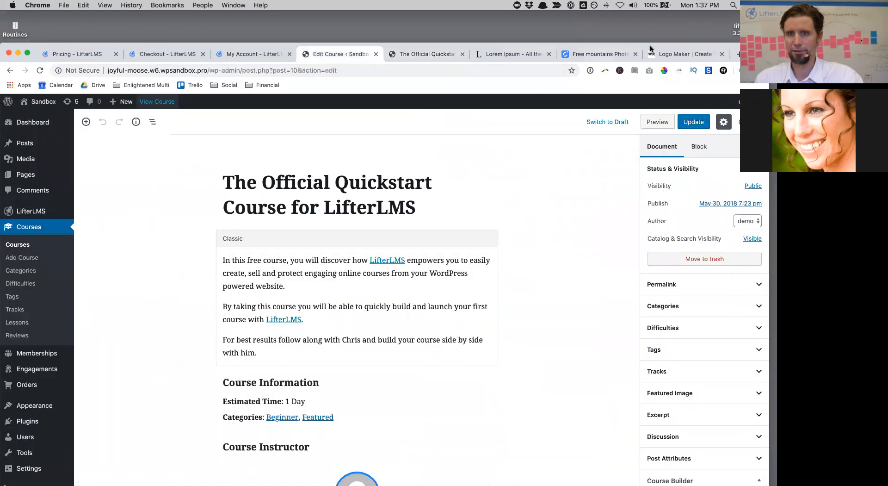
drag(754, 53, 758, 21)
Step: Search for 'astra' under Appearance > Themes > Add New, install Astra and activate it
mouse_move(54, 377)
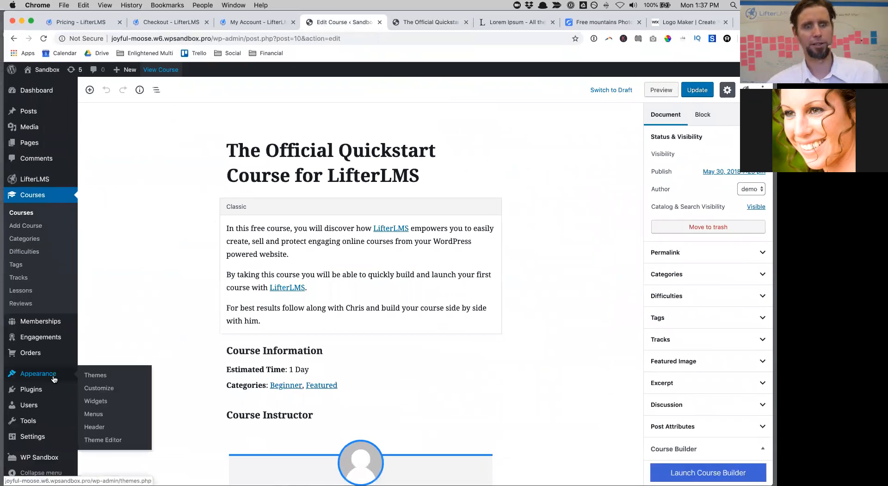
click(87, 377)
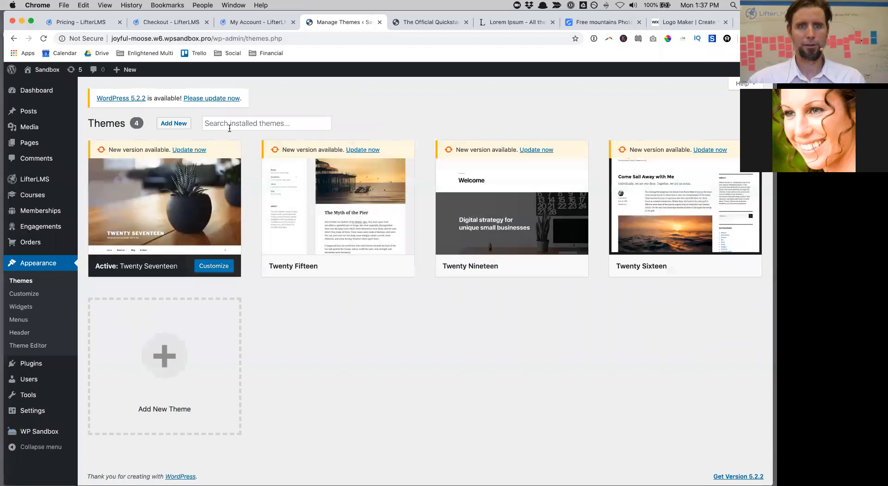
click(167, 363)
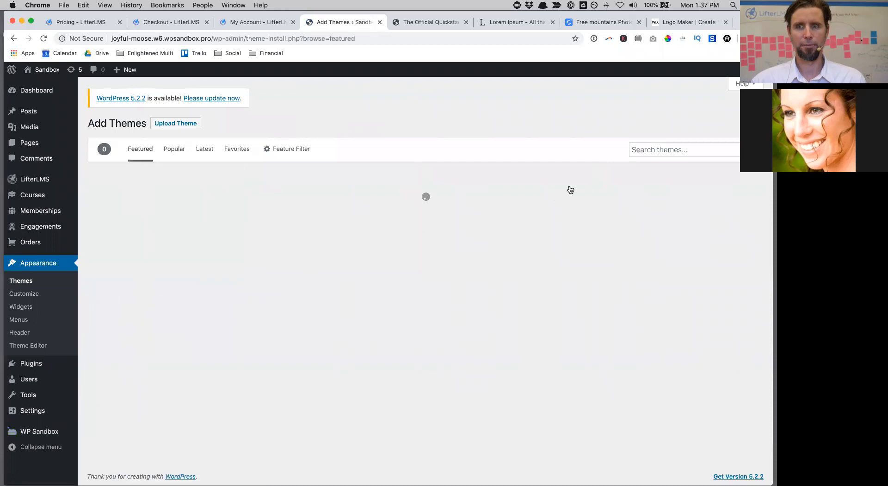
text(astra)
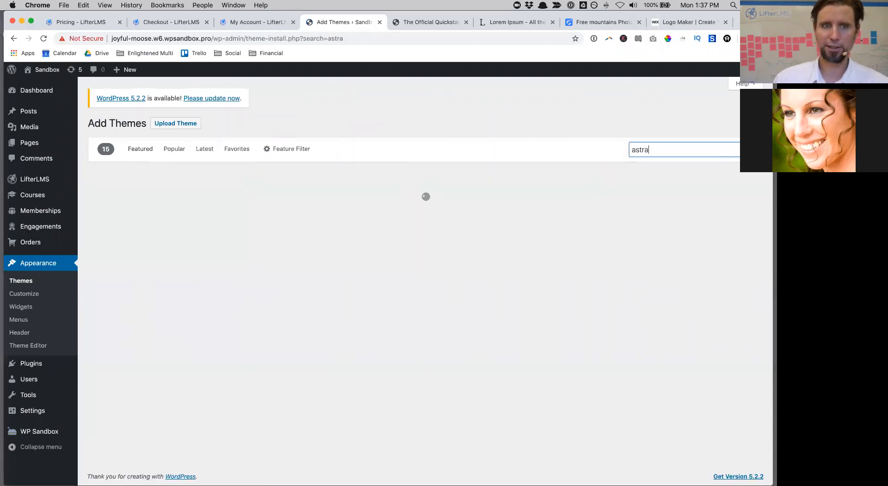
mouse_move(181, 230)
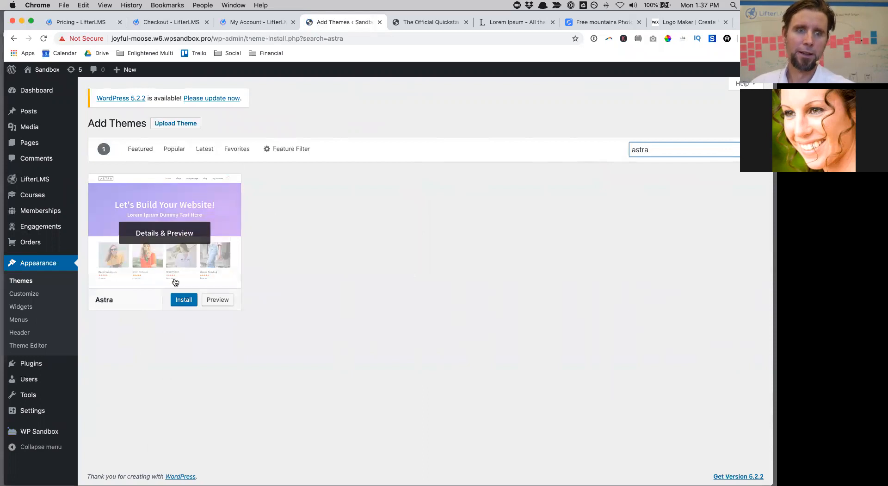
click(184, 299)
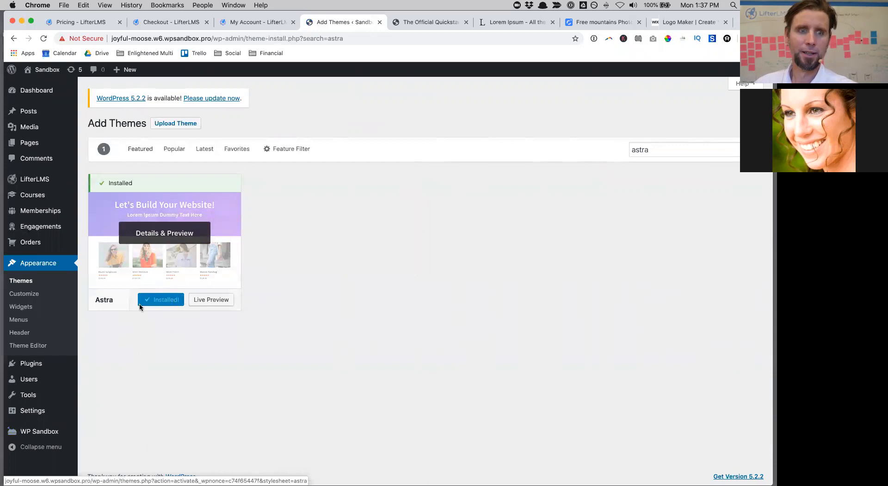
click(158, 302)
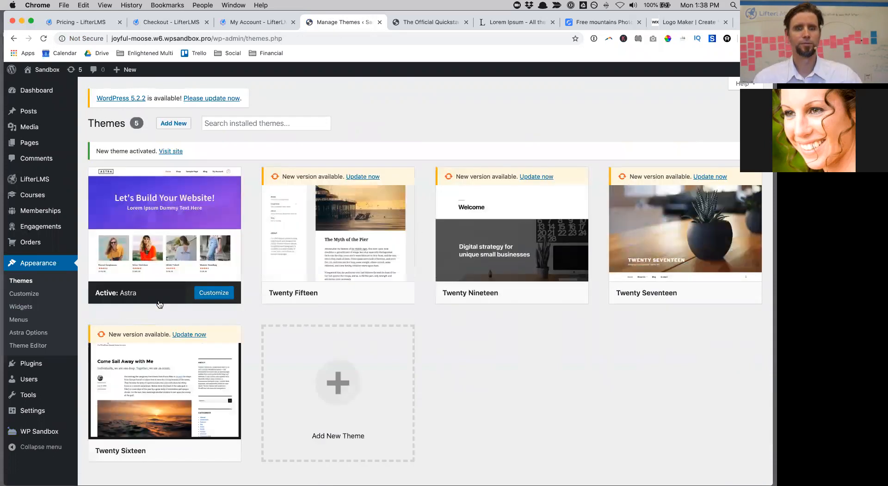
mouse_move(40, 73)
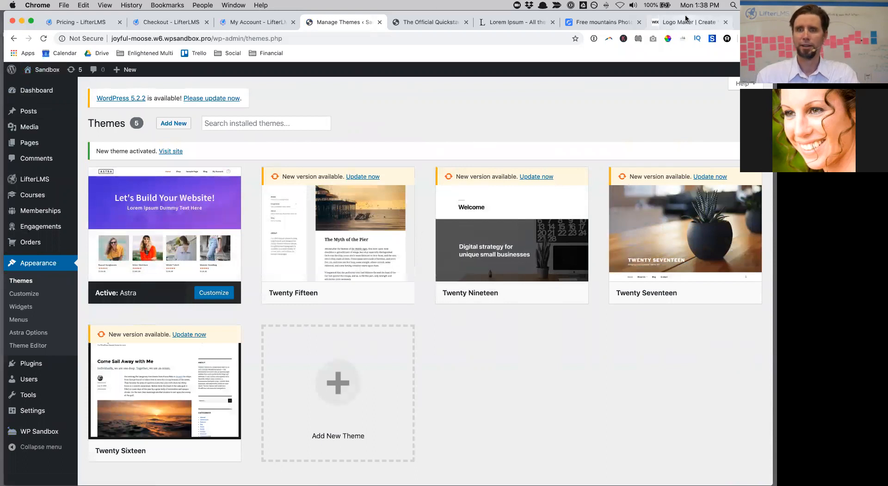
drag(686, 14, 686, 48)
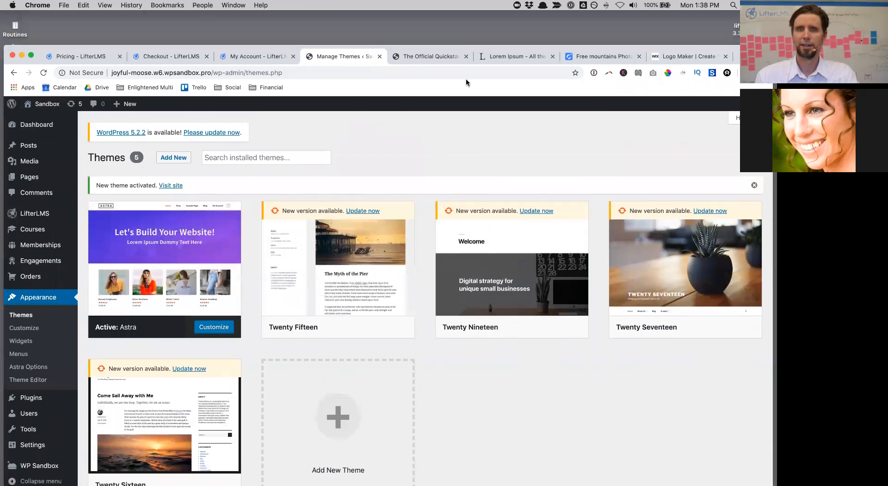
Step: Reload the live course page and check its new Astra styling
click(439, 57)
key(super+r)
scroll(400, 390, down, 10)
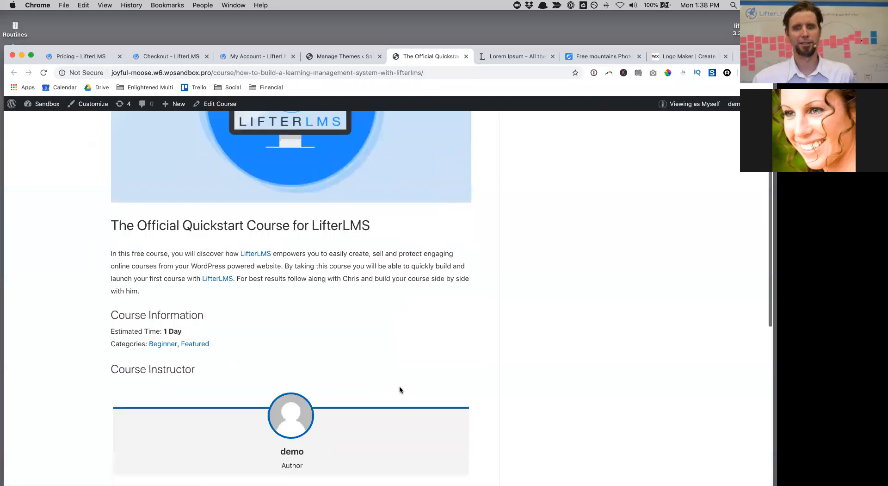
scroll(400, 390, up, 10)
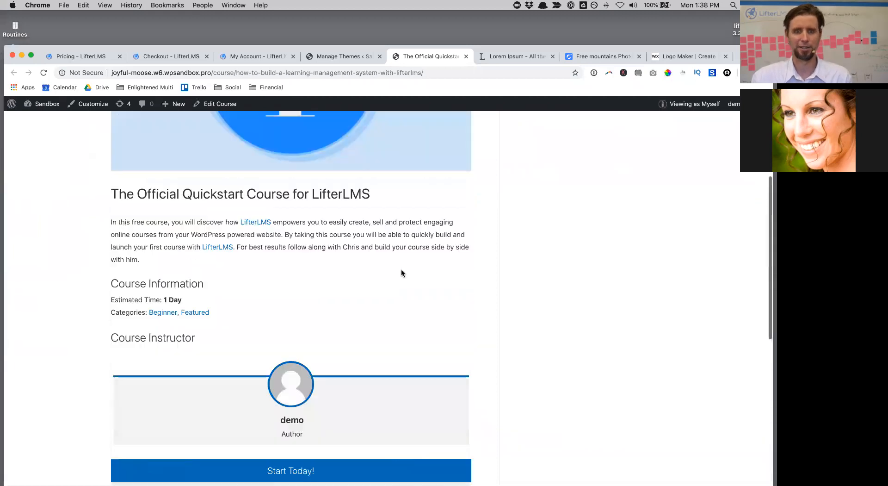
scroll(387, 427, down, 4)
scroll(386, 426, down, 3)
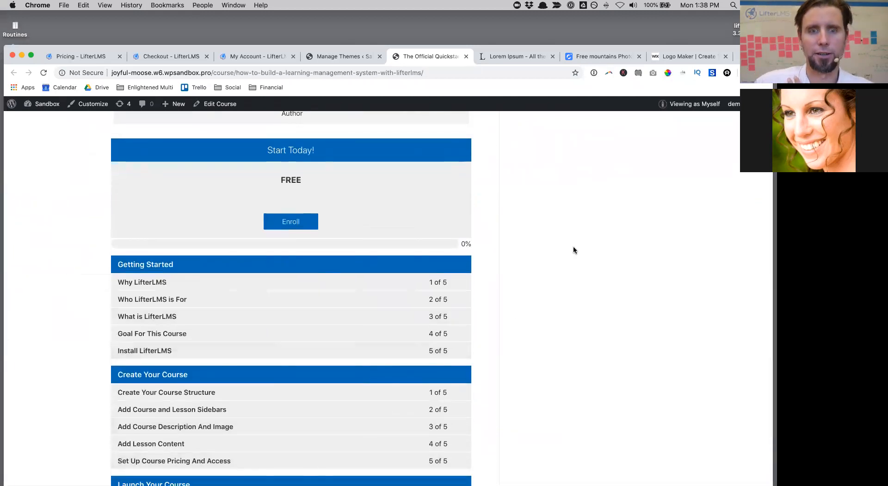
scroll(573, 250, up, 10)
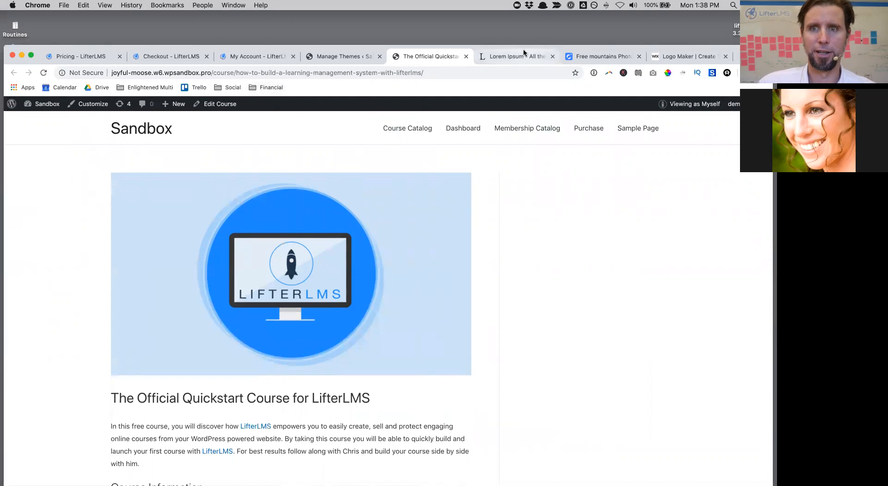
Step: Return to the Themes admin tab and go to Appearance > Widgets
drag(526, 50, 527, 42)
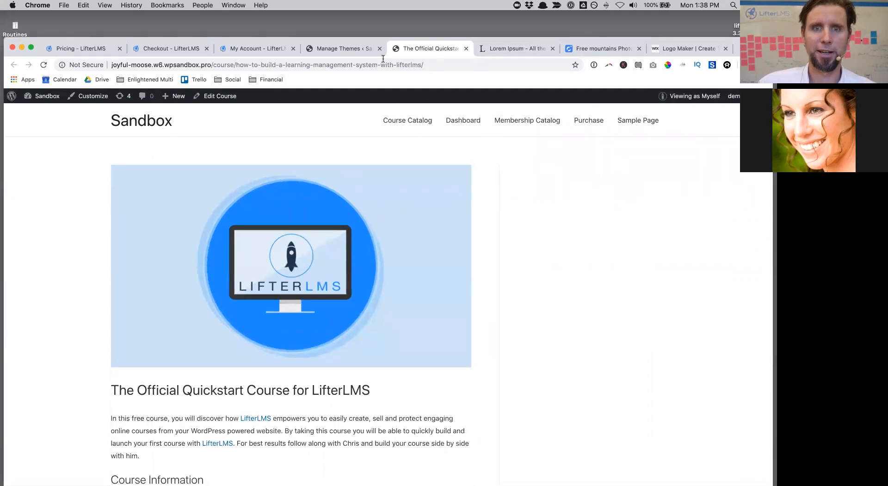
click(351, 51)
click(28, 334)
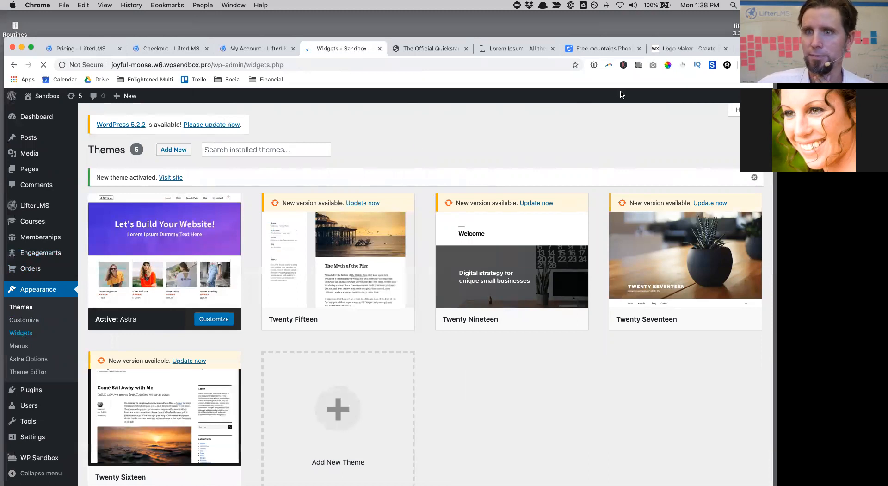
Step: Add titled Course Progress widgets to both the Course Sidebar and Lesson Sidebar
drag(757, 47, 757, 21)
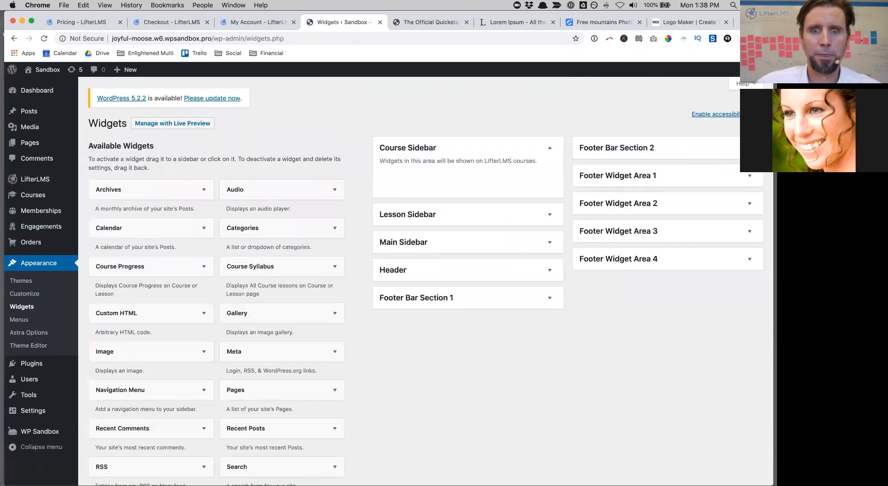
click(549, 148)
click(549, 148)
click(549, 214)
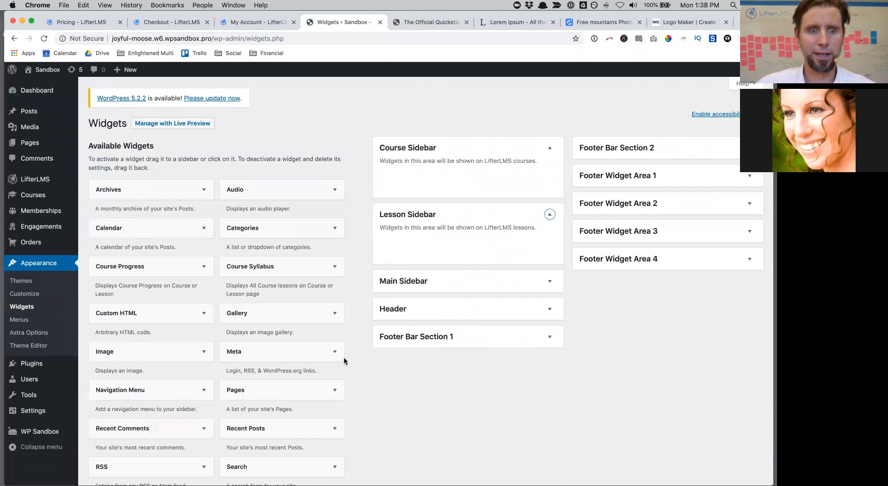
scroll(140, 370, down, 1)
drag(126, 232, 454, 147)
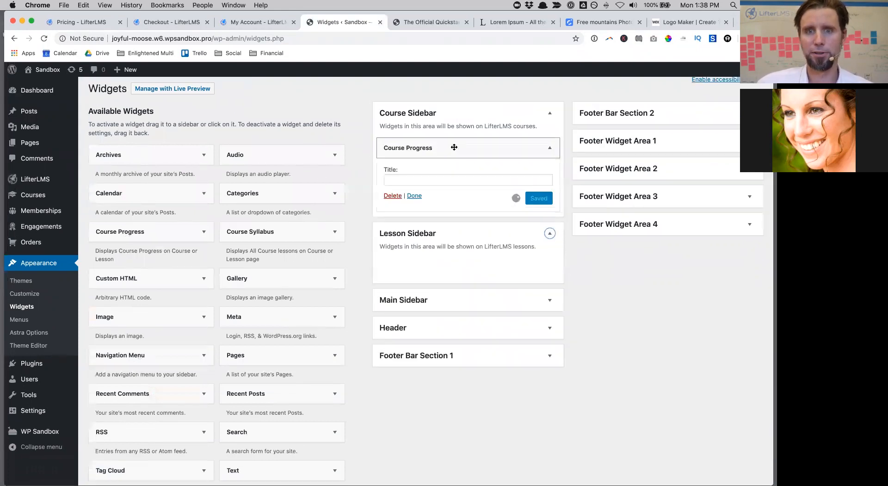
click(406, 179)
text(Progress)
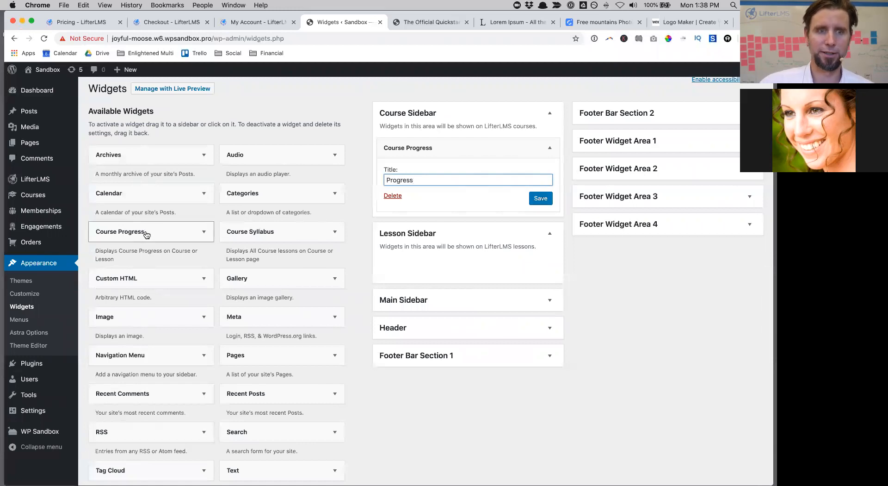
drag(158, 231, 429, 262)
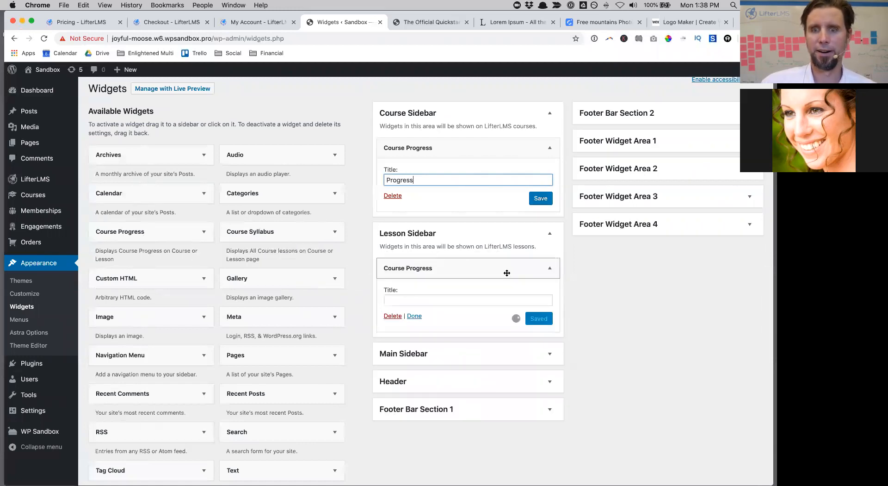
click(411, 296)
text(Course Progress)
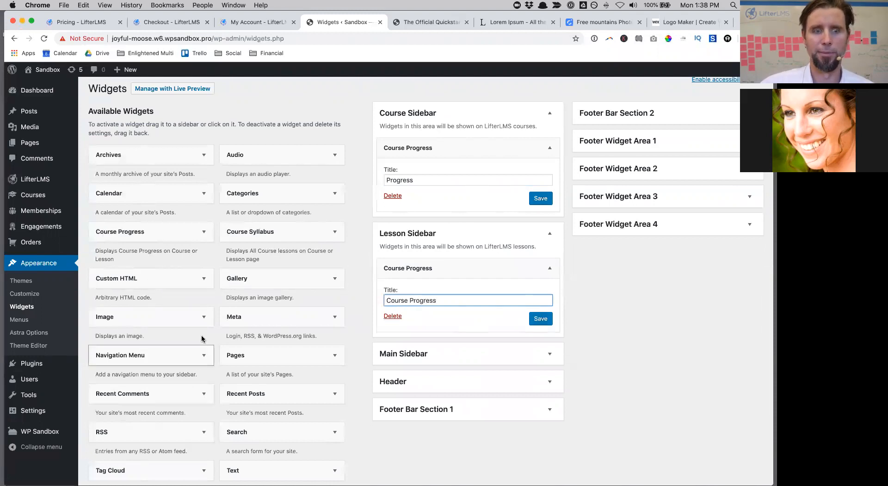
Step: Add titled Course Syllabus widgets to both sidebars, the lesson one collapsible with open/close toggles
drag(266, 232, 451, 227)
click(407, 259)
text(Lessons)
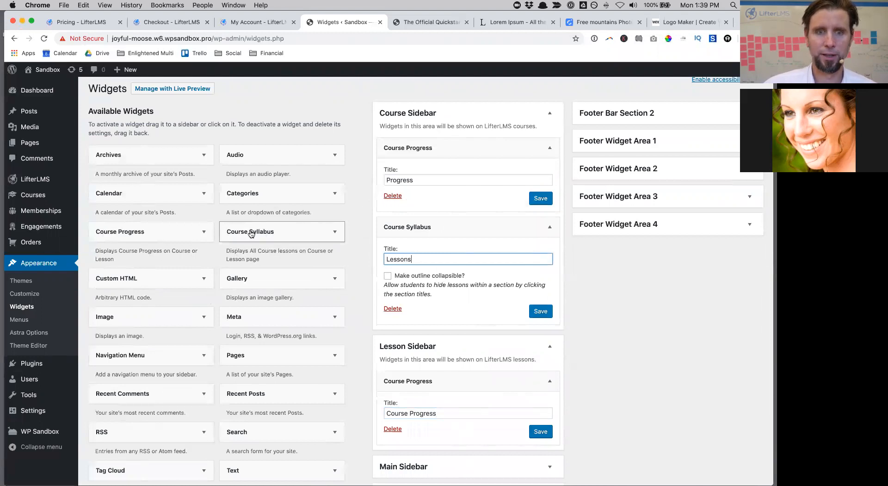
drag(251, 233, 419, 479)
scroll(438, 374, down, 5)
click(410, 300)
text(Lessons)
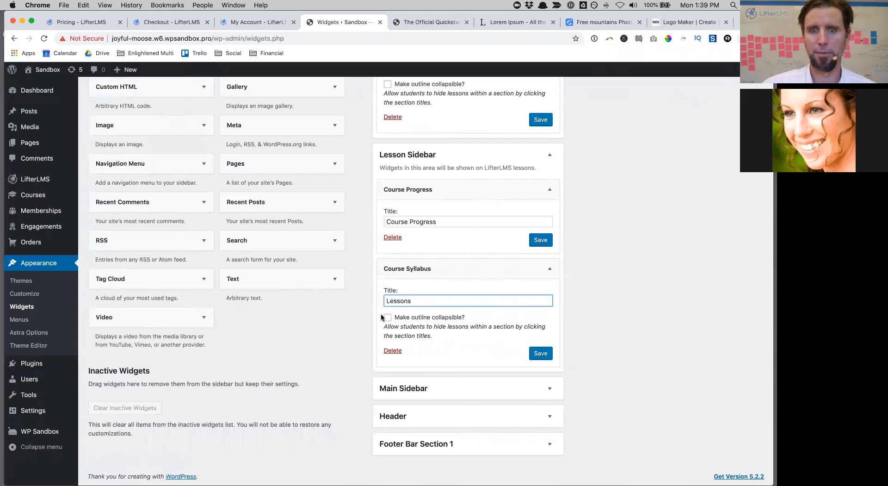
click(387, 318)
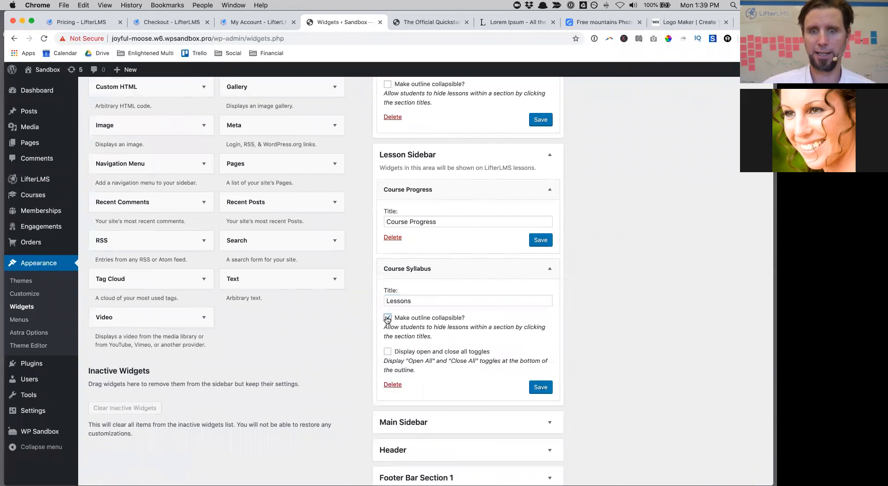
click(387, 352)
click(541, 387)
click(539, 240)
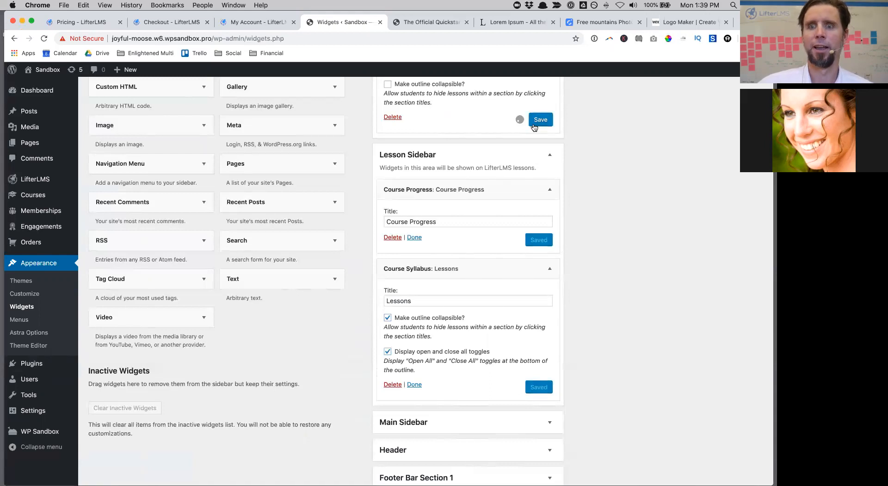
Step: Save the Course Sidebar progress widget and view the live course page
scroll(541, 213, up, 5)
click(543, 237)
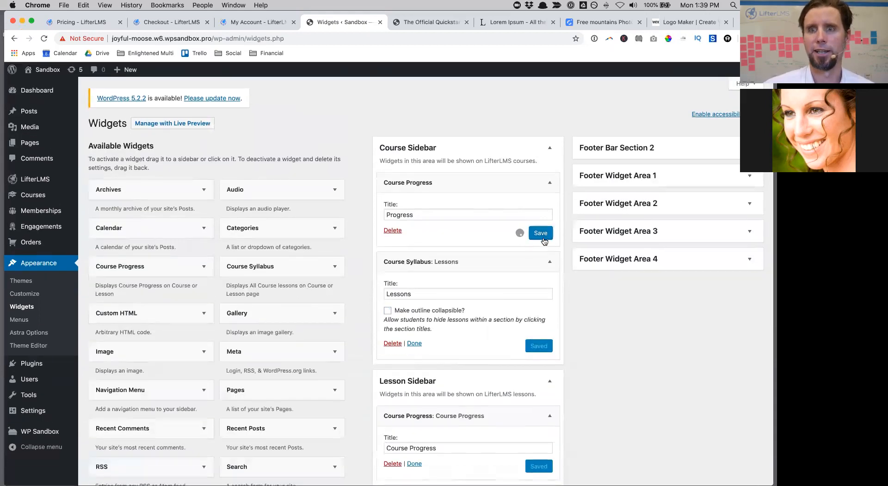
mouse_move(46, 71)
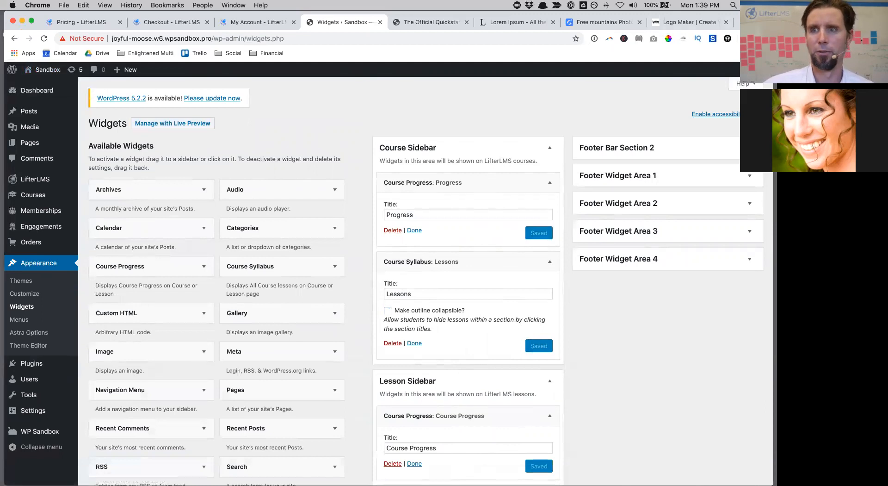
drag(751, 25, 751, 50)
click(443, 47)
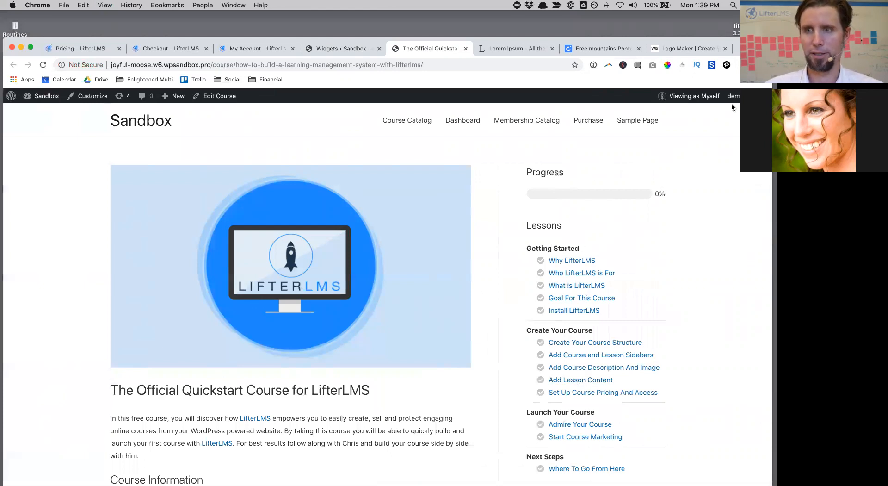
drag(759, 48, 759, 22)
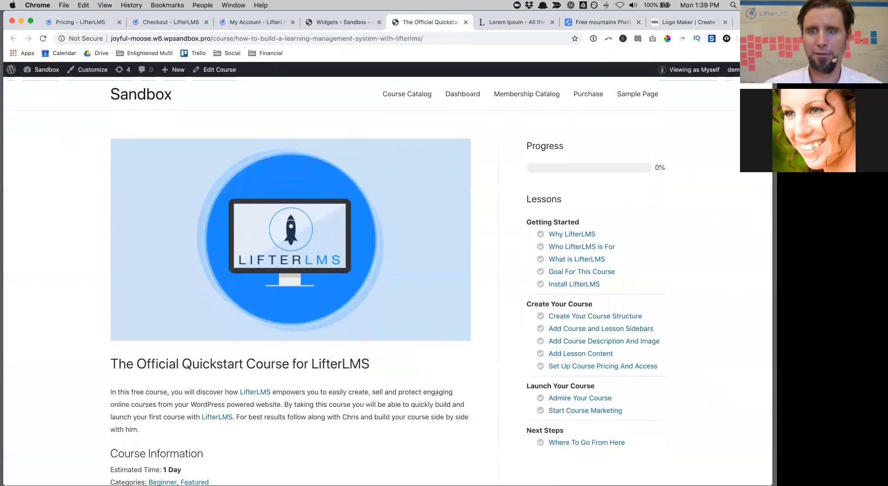
Step: Open the Why LifterLMS lesson and try collapsing, expanding, Open All and Close All in its outline
click(572, 235)
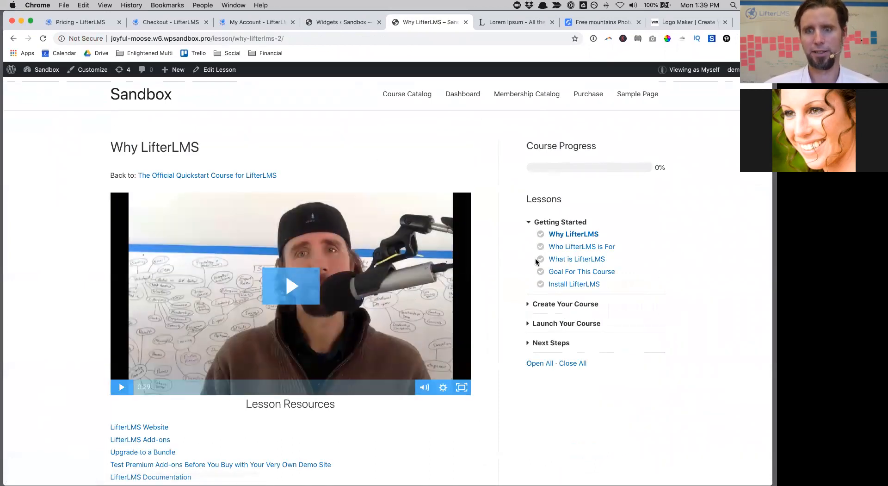
click(532, 224)
click(532, 223)
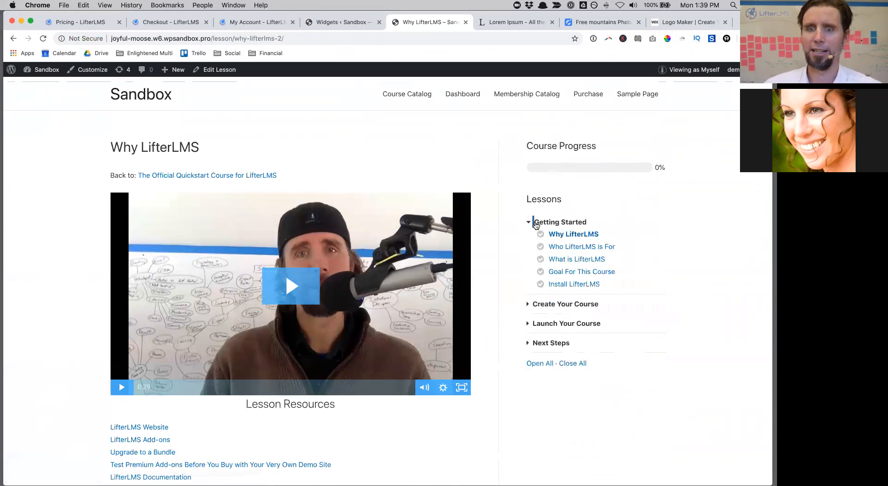
click(538, 363)
scroll(568, 396, down, 3)
click(568, 349)
scroll(568, 348, up, 3)
click(579, 348)
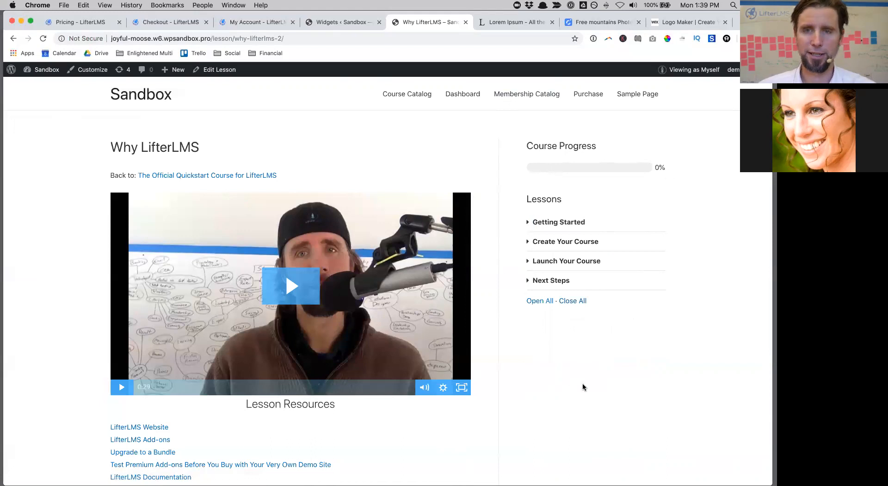
scroll(582, 387, down, 5)
scroll(582, 387, up, 5)
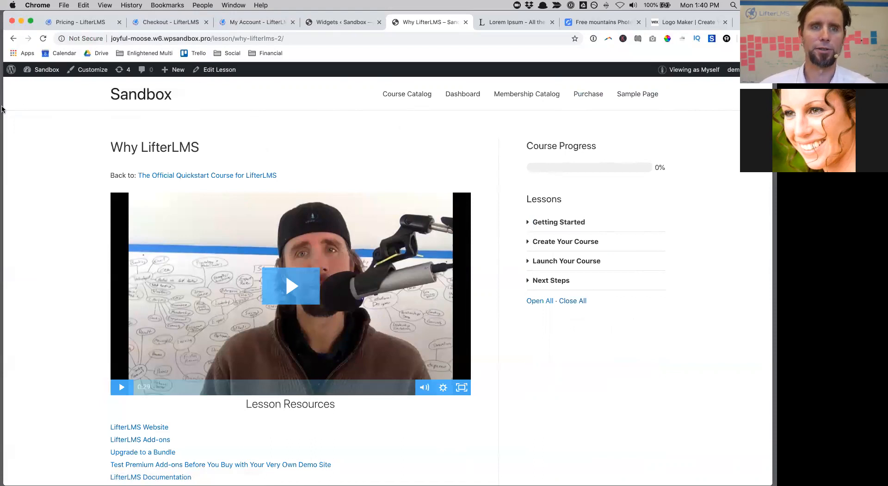
Step: Bring up the Widgets admin page showing the Course Sidebar and Lesson Sidebar widgets
mouse_move(49, 73)
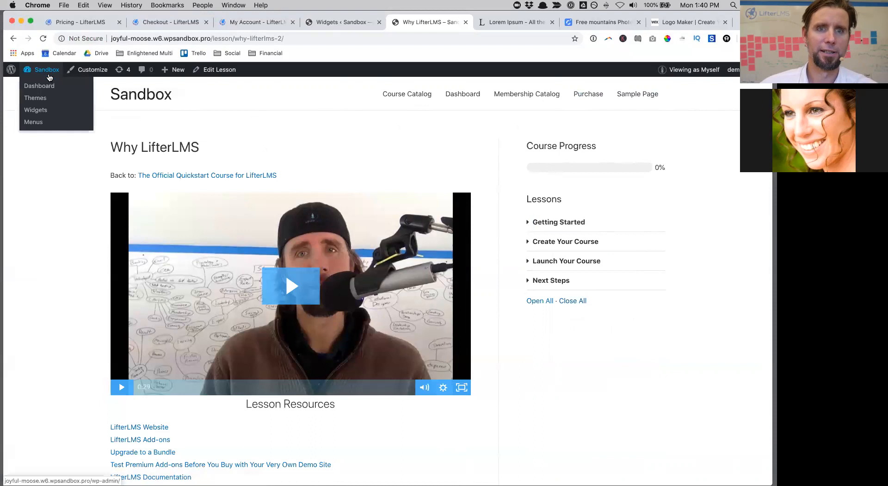
drag(756, 22, 756, 54)
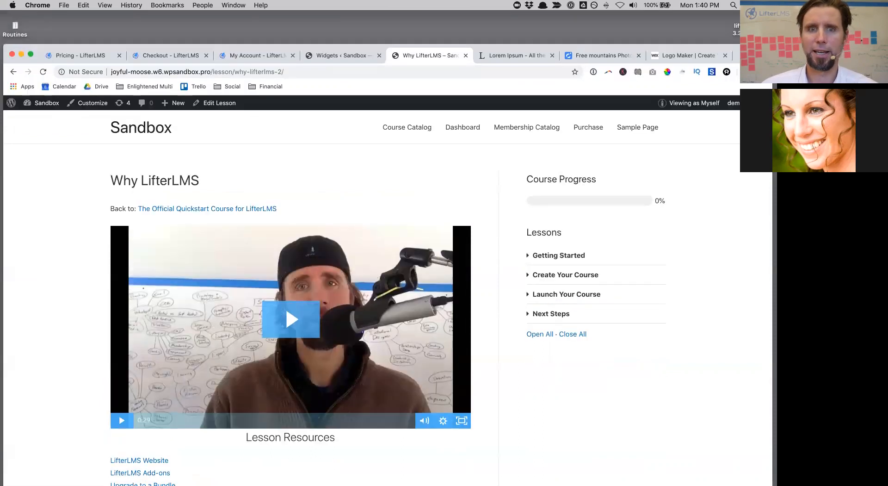
click(320, 60)
drag(756, 55, 756, 21)
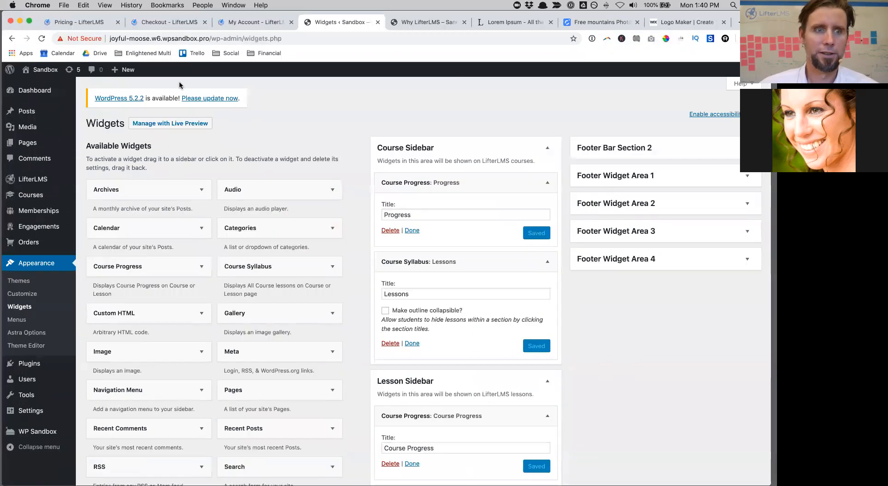
Step: Create a new page titled Welcome and publish it
mouse_move(39, 143)
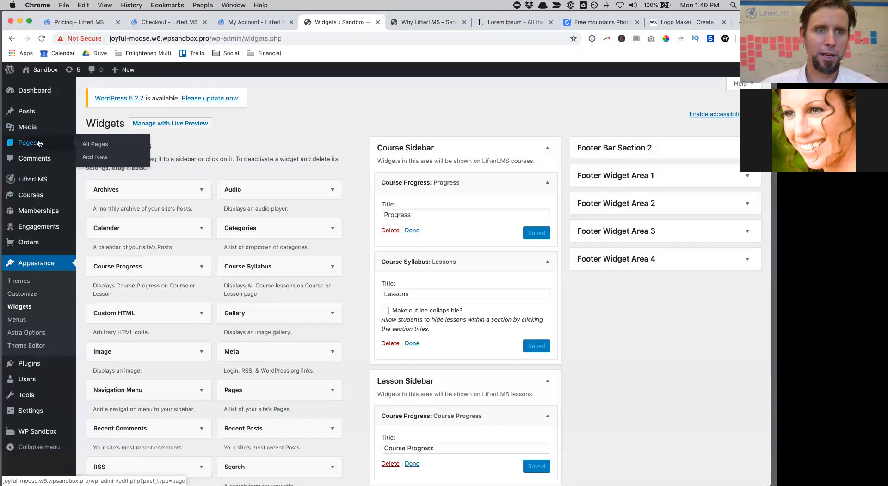
click(103, 157)
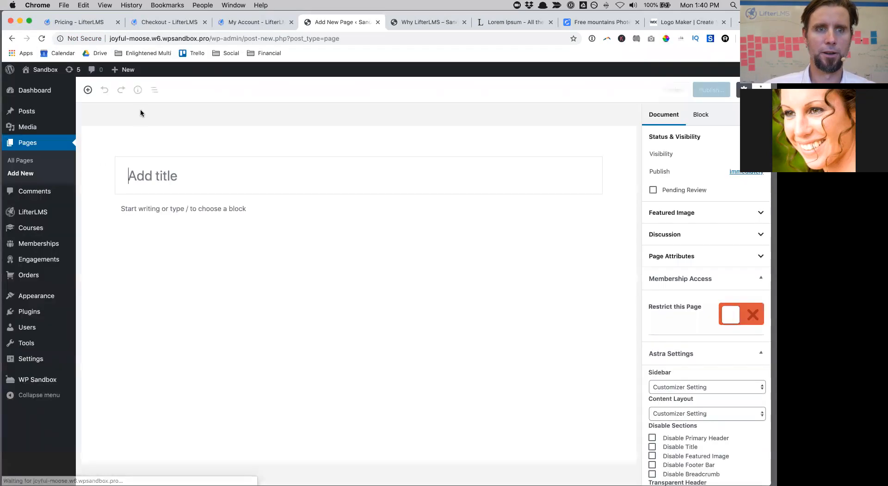
text(Welcome)
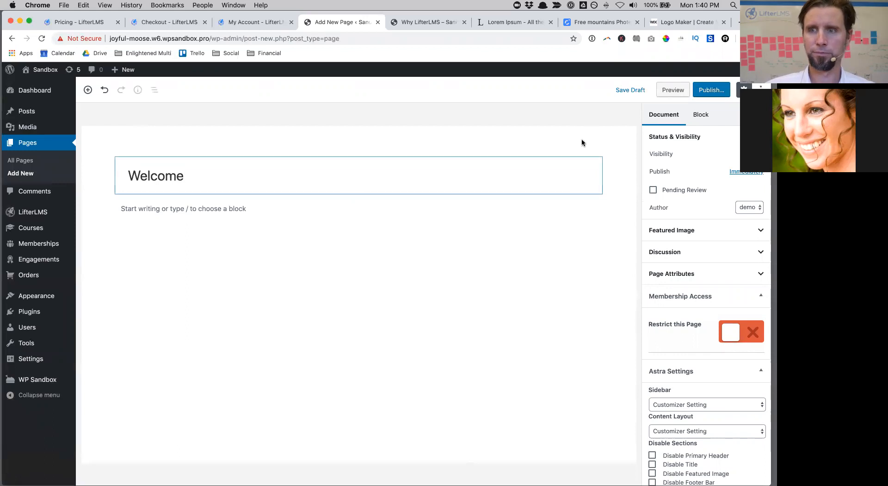
click(715, 92)
click(713, 93)
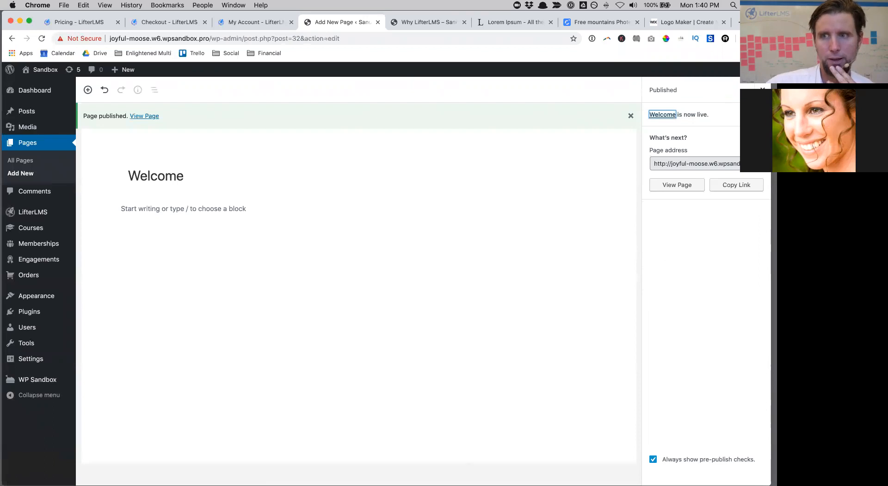
click(763, 89)
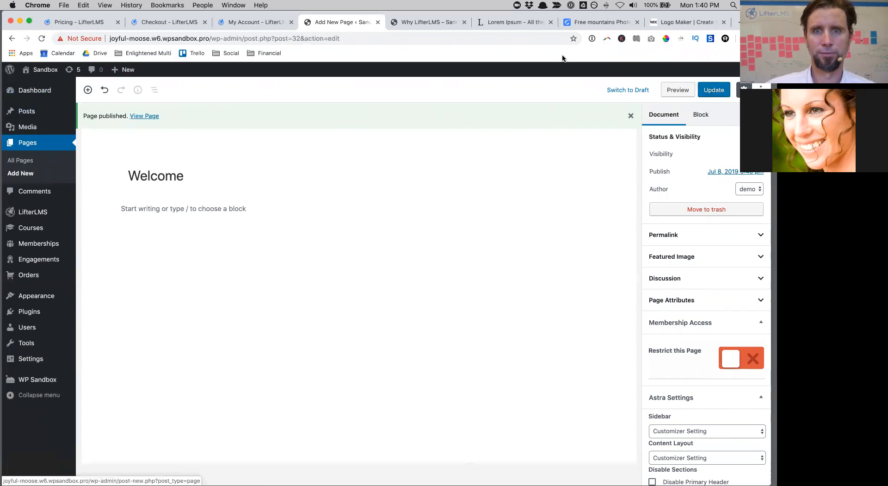
Step: Reload the Welcome page editor, briefly expanding the Why LifterLMS lesson outline in between
drag(754, 22, 754, 51)
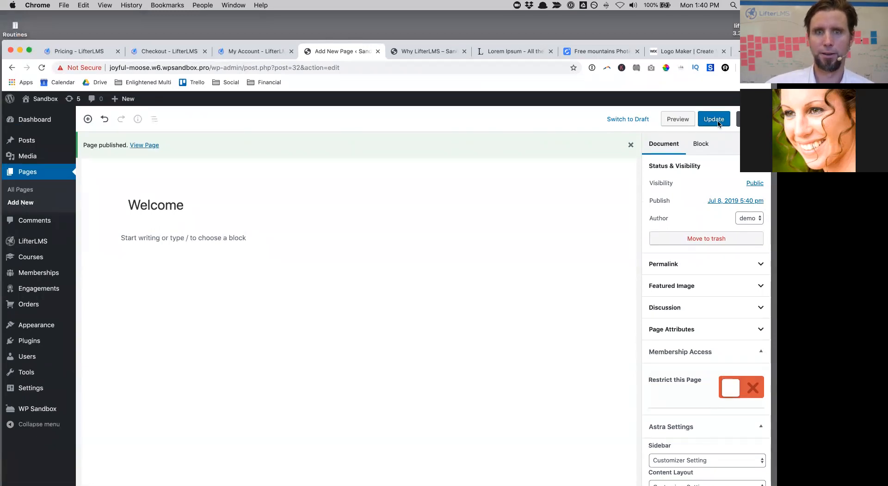
click(438, 69)
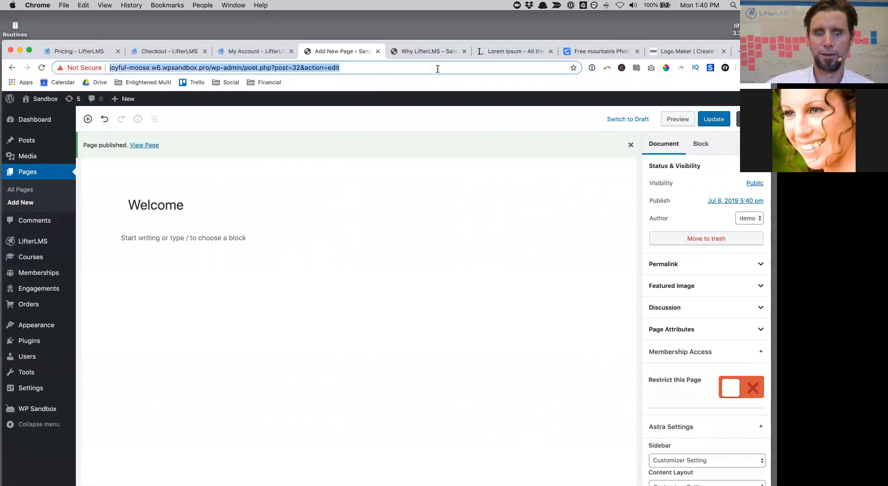
key(Return)
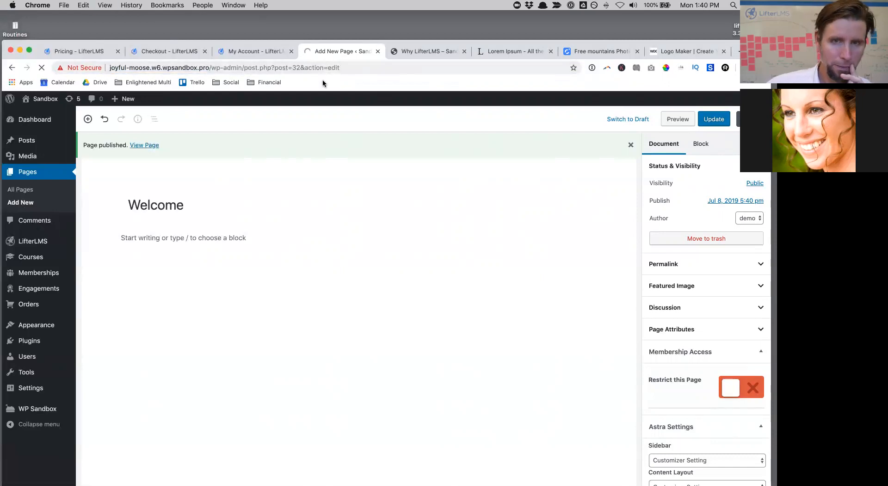
drag(416, 42, 417, 38)
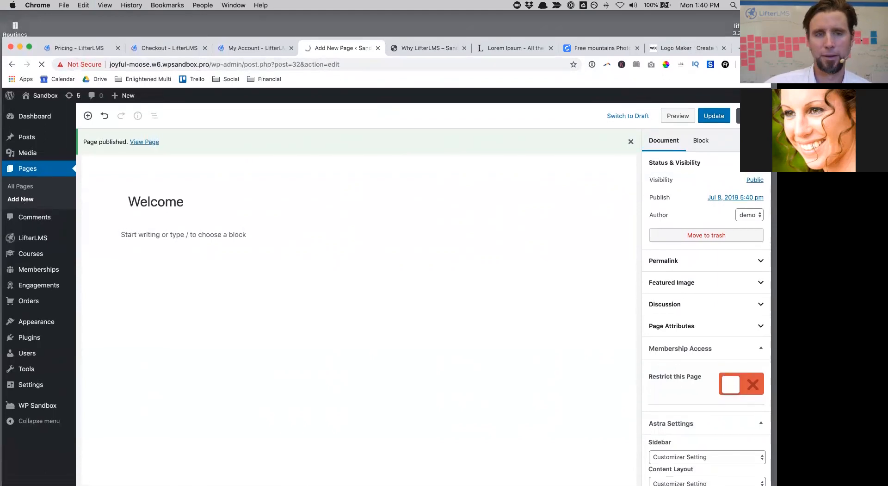
click(435, 54)
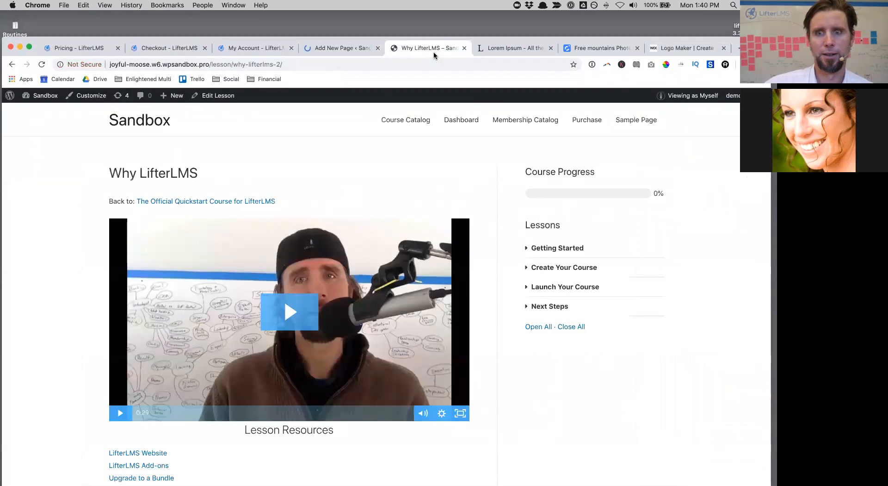
click(539, 326)
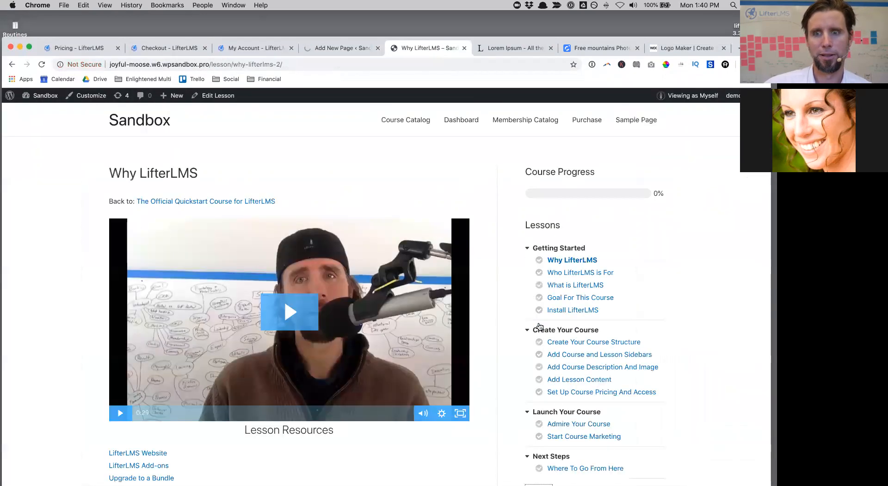
click(315, 48)
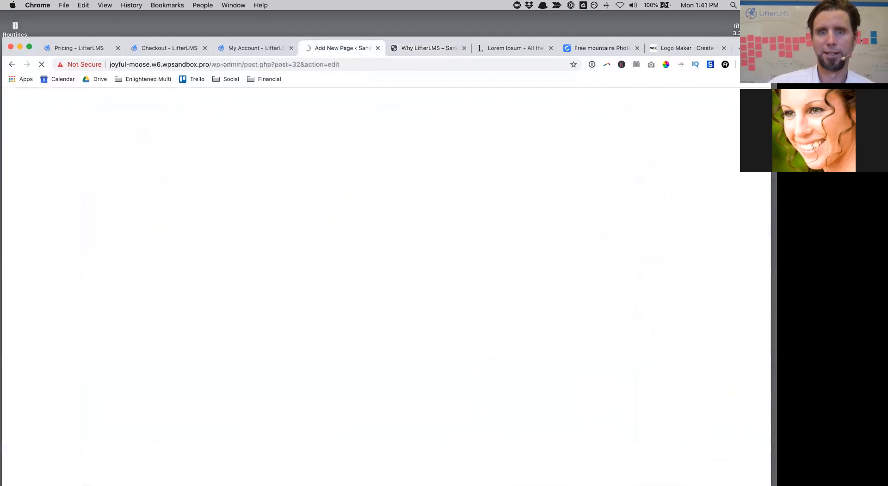
drag(754, 47, 754, 43)
key(super+r)
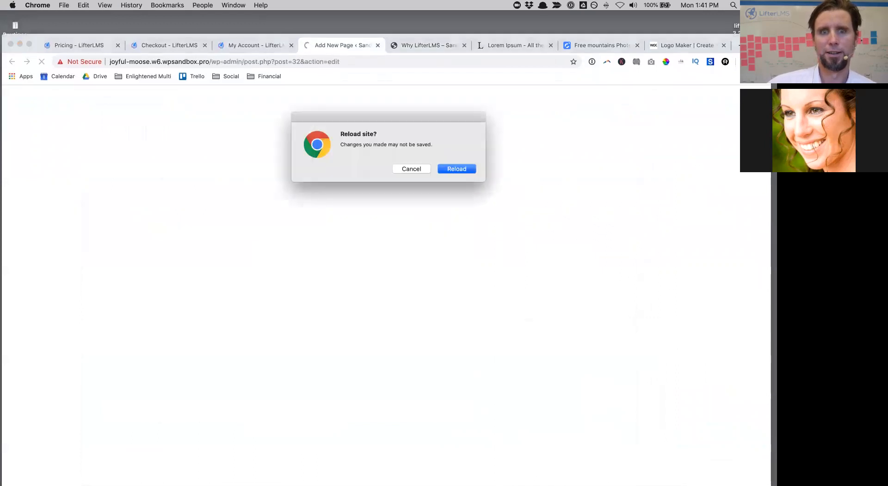
click(411, 169)
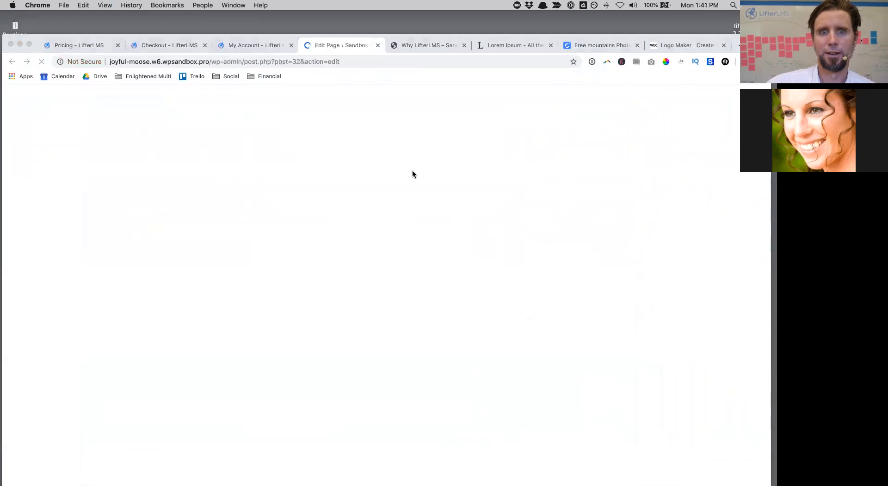
Step: Create and publish a new post titled About
click(126, 93)
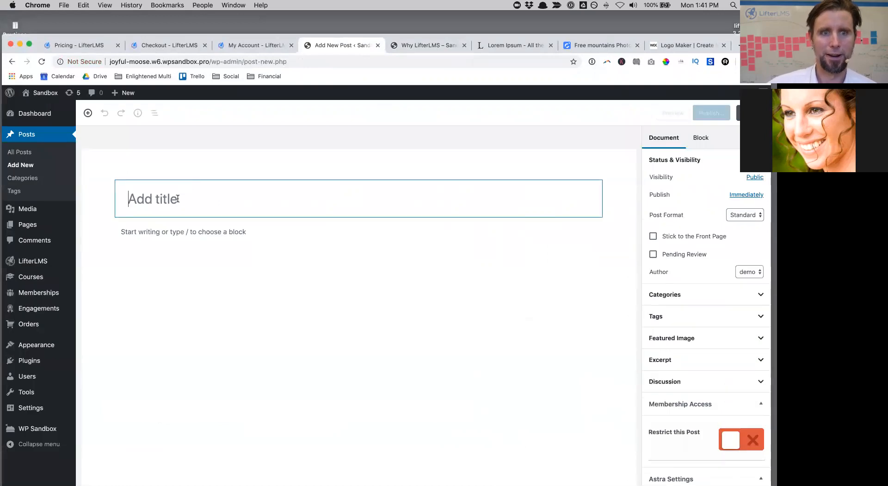
text(About)
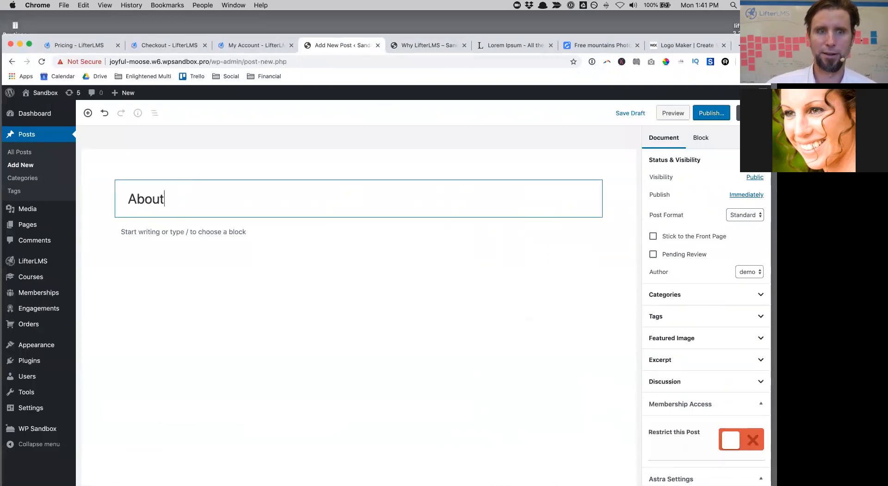
scroll(709, 386, down, 5)
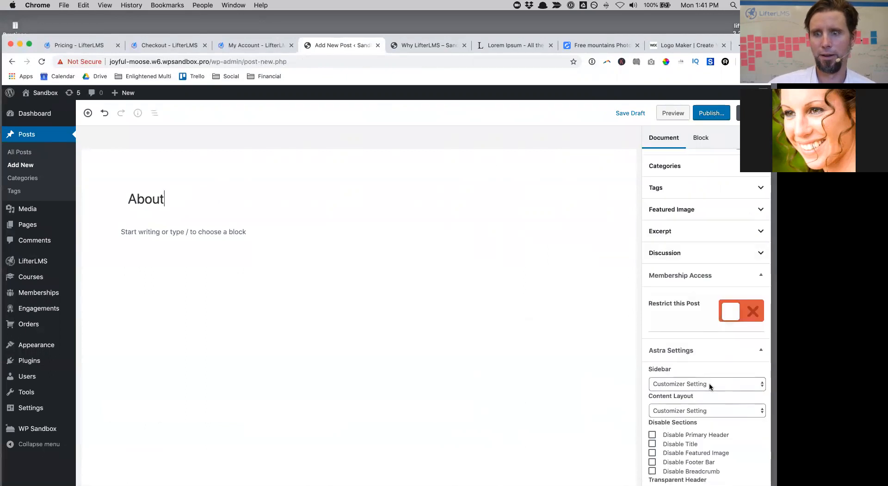
click(711, 120)
click(712, 113)
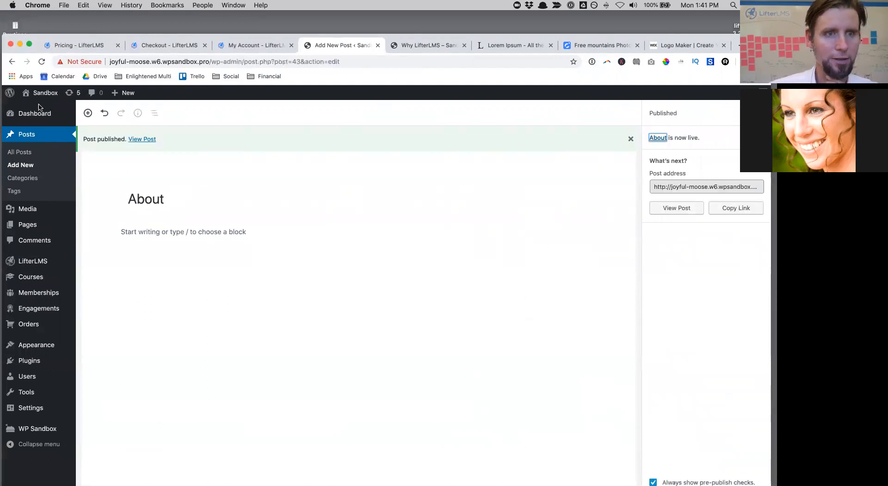
Step: Create and publish a new page titled Contact
mouse_move(107, 98)
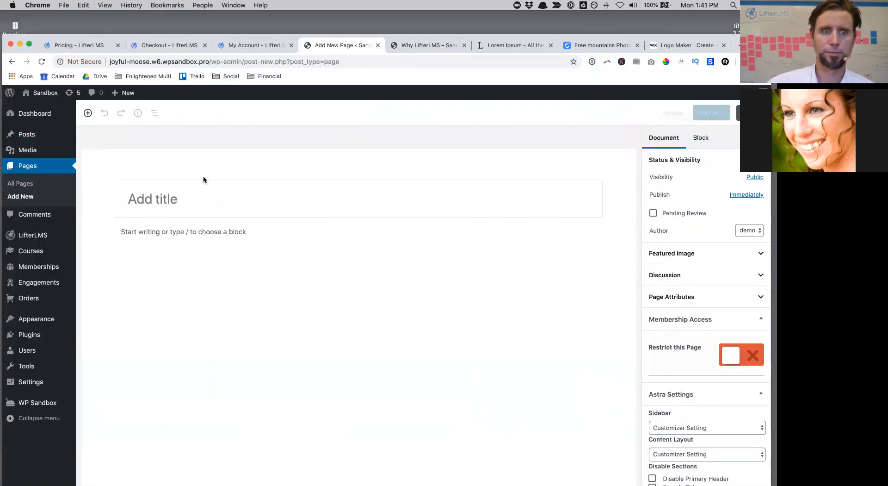
text(Cont)
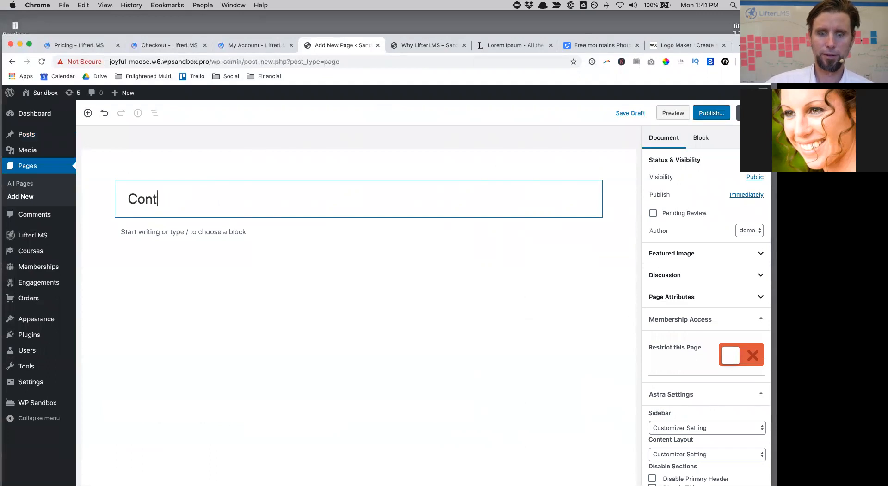
text(act)
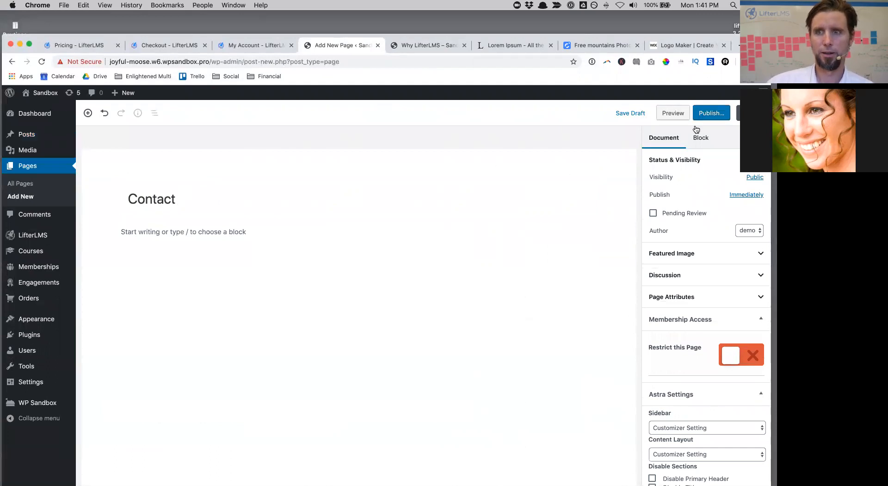
click(707, 116)
click(708, 116)
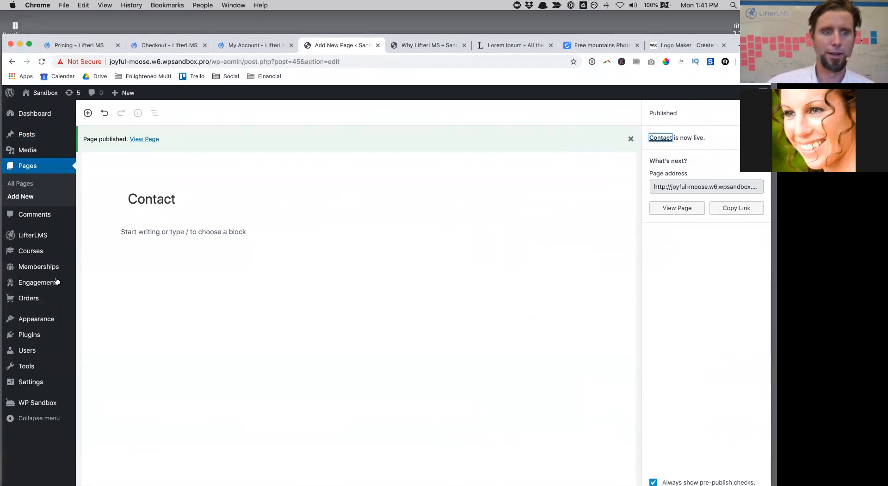
Step: Create a menu named Main Menu assigned to the Primary Menu location
mouse_move(51, 319)
click(102, 365)
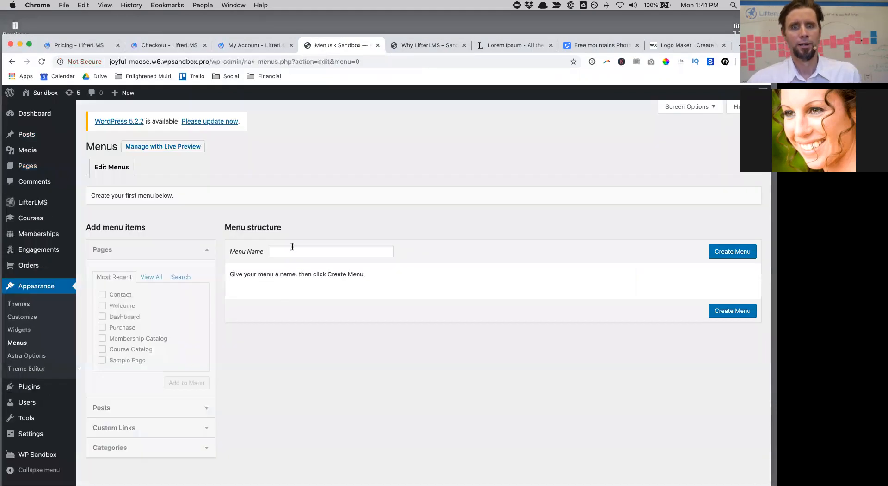
click(292, 251)
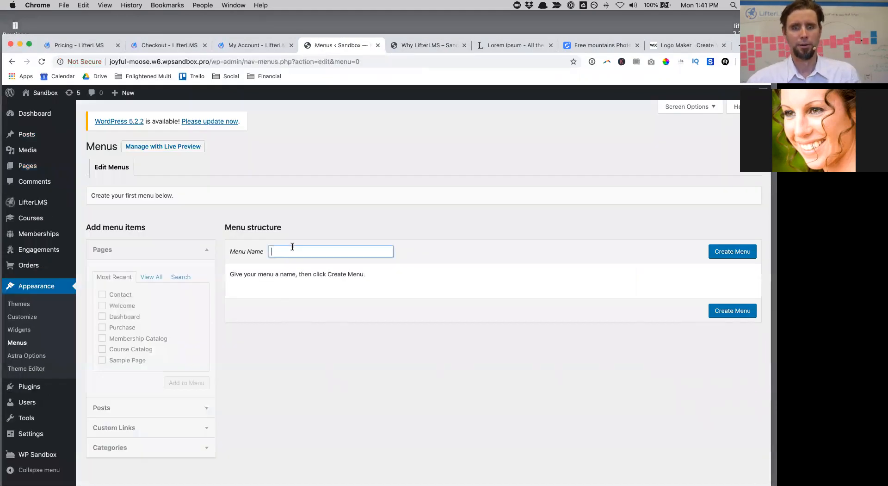
text(Main Menu)
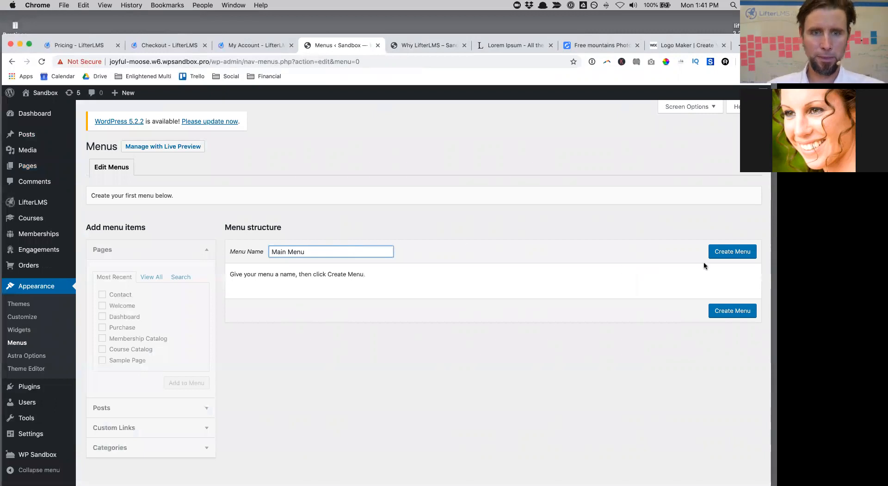
click(723, 258)
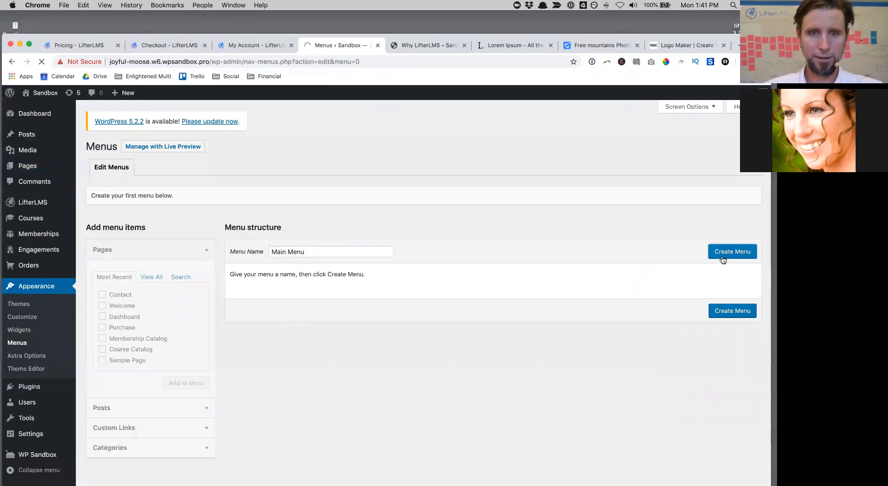
click(339, 340)
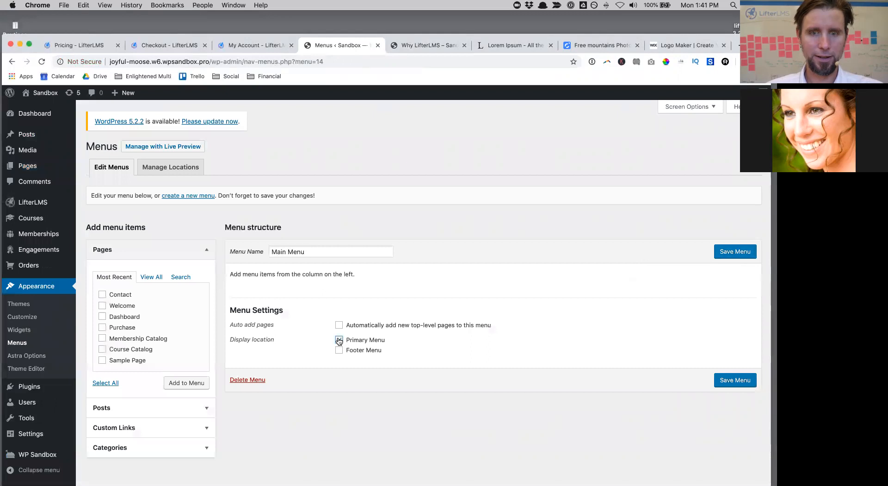
Step: Add the Welcome, Contact and Dashboard pages plus the LifterLMS Sign In and Sign Out links
click(103, 306)
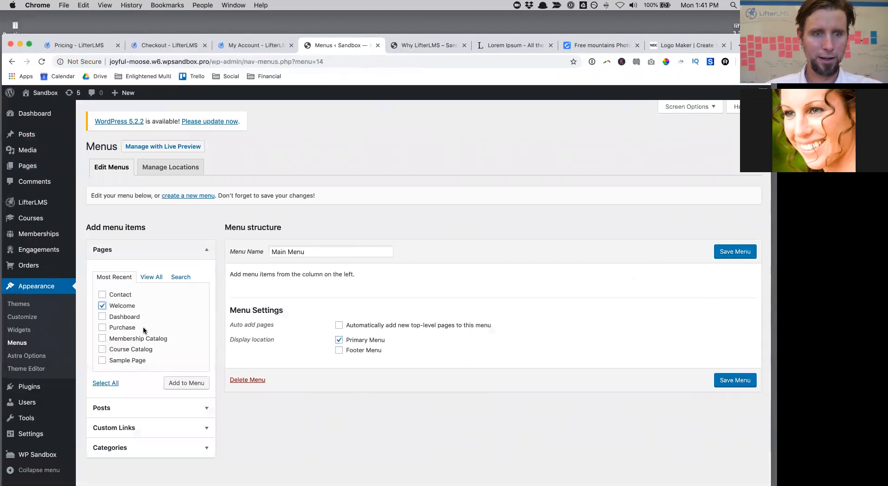
click(102, 295)
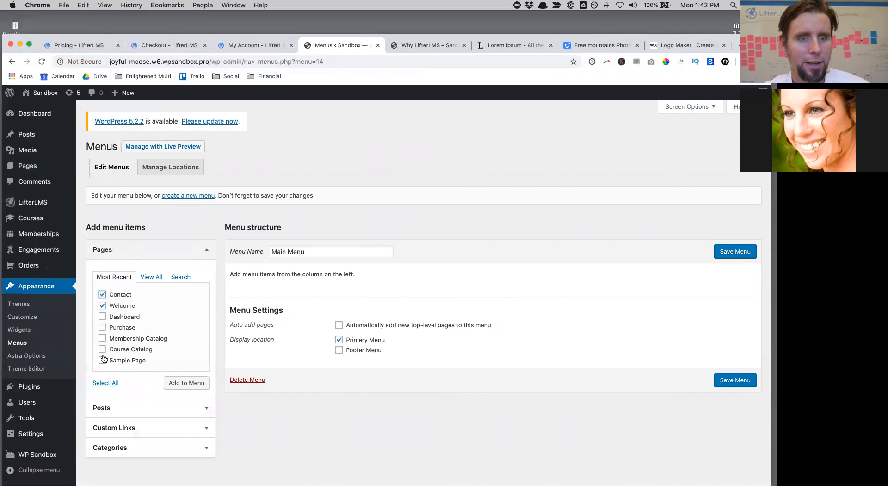
click(102, 317)
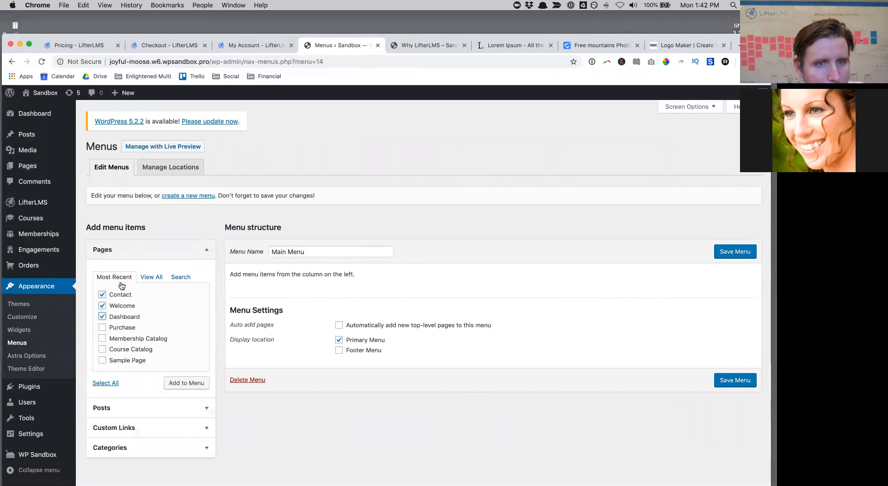
click(711, 112)
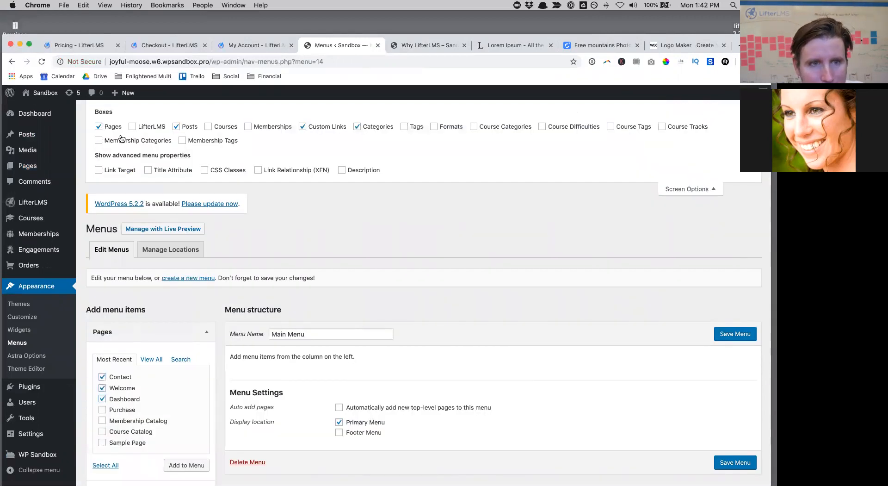
scroll(202, 260, down, 3)
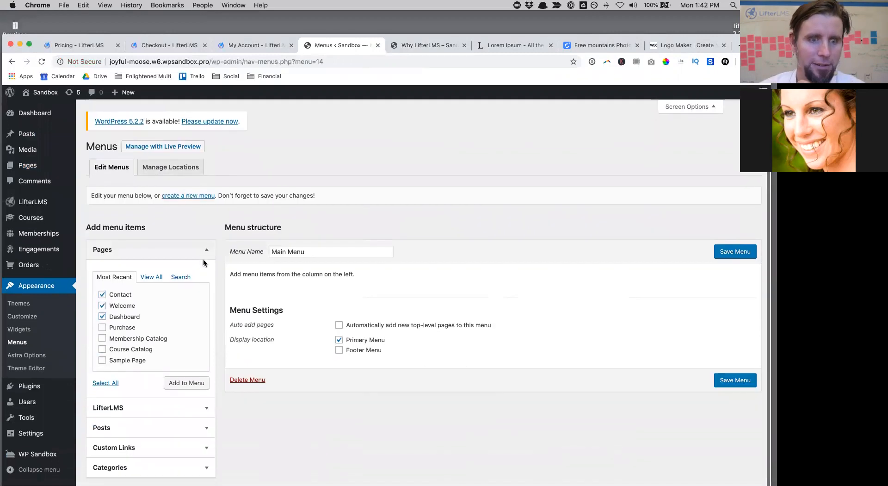
click(189, 408)
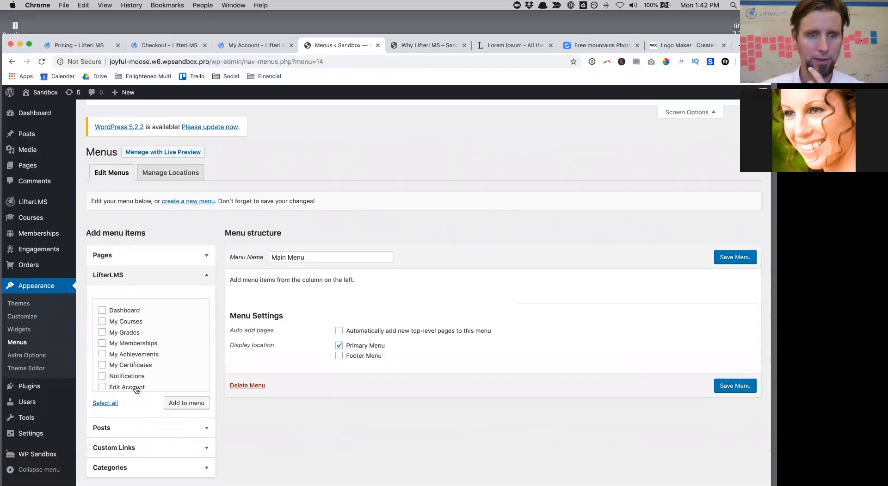
scroll(118, 378, down, 3)
click(103, 369)
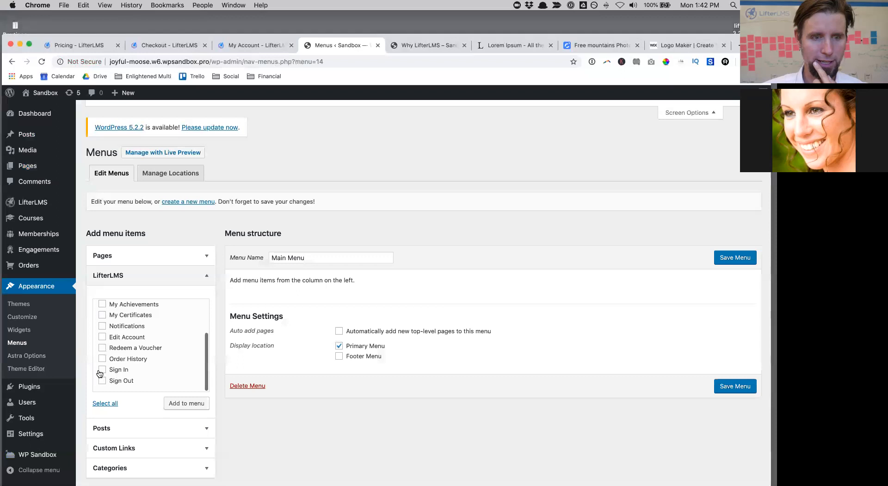
click(176, 404)
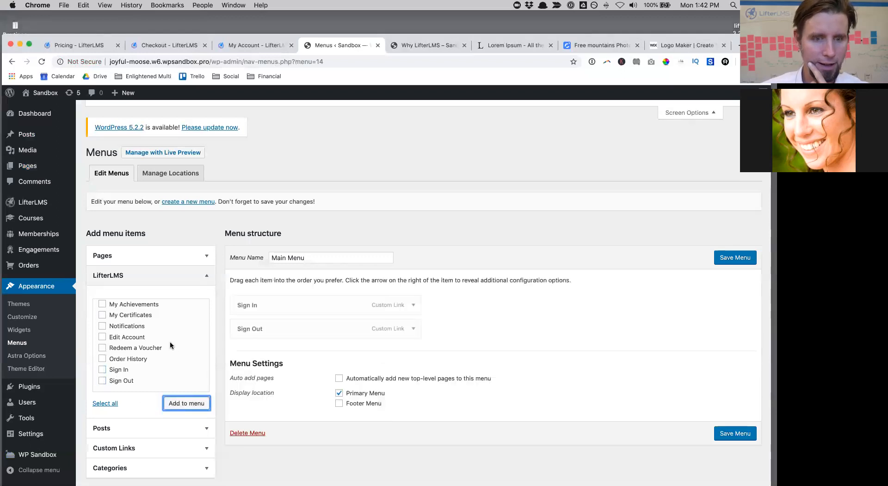
scroll(170, 315, up, 3)
click(124, 255)
click(203, 395)
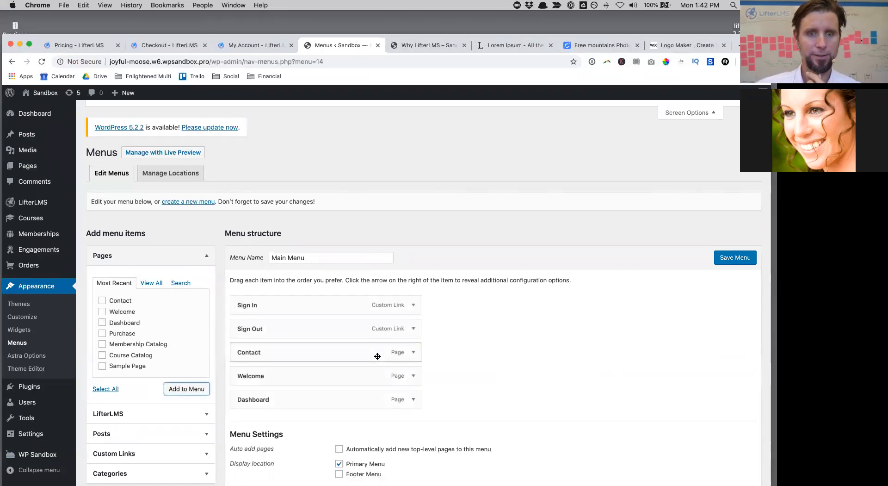
Step: Order the items Welcome, Contact, Dashboard, Sign In, Sign Out and save the menu
drag(283, 373, 283, 294)
drag(264, 351, 264, 401)
drag(265, 325, 260, 373)
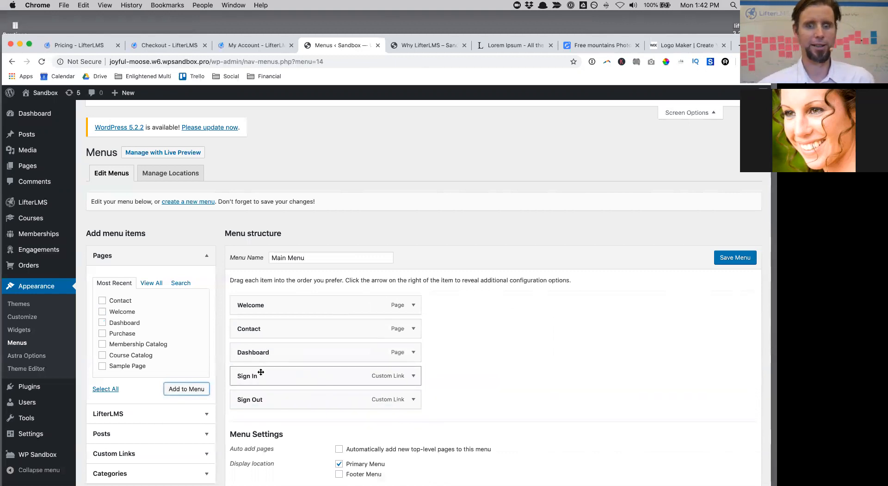
click(721, 263)
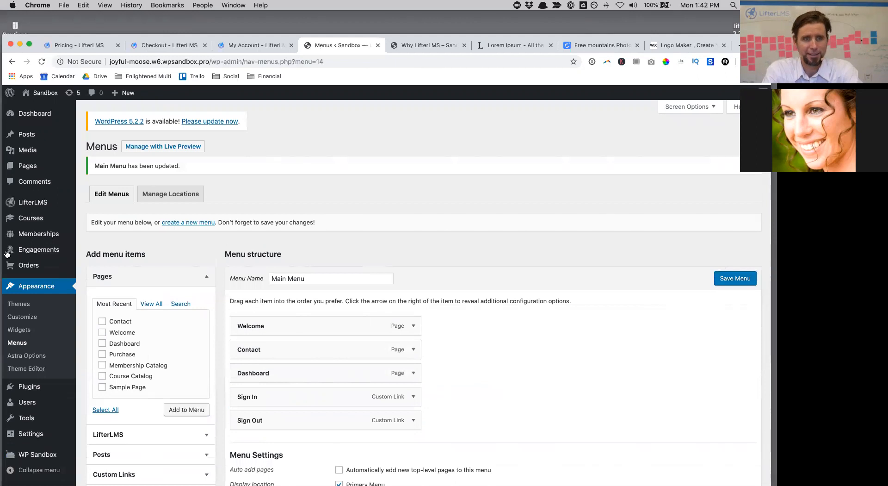
mouse_move(26, 203)
click(94, 203)
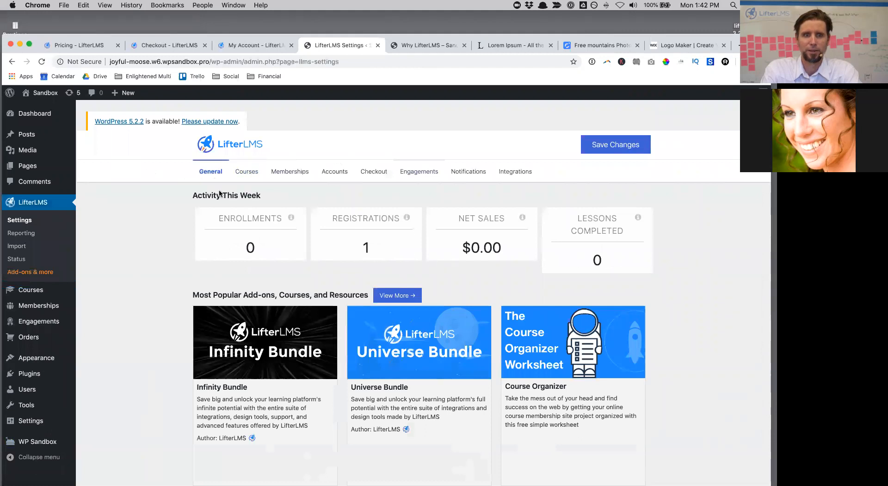
Step: Visit the LifterLMS Add-ons page, then go to Plugins > Add New and reveal the zip upload form
click(41, 273)
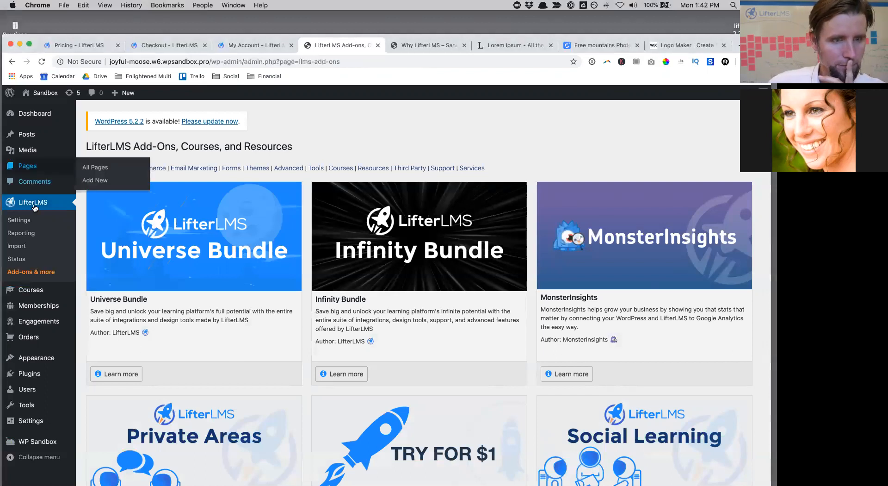
mouse_move(38, 382)
click(100, 376)
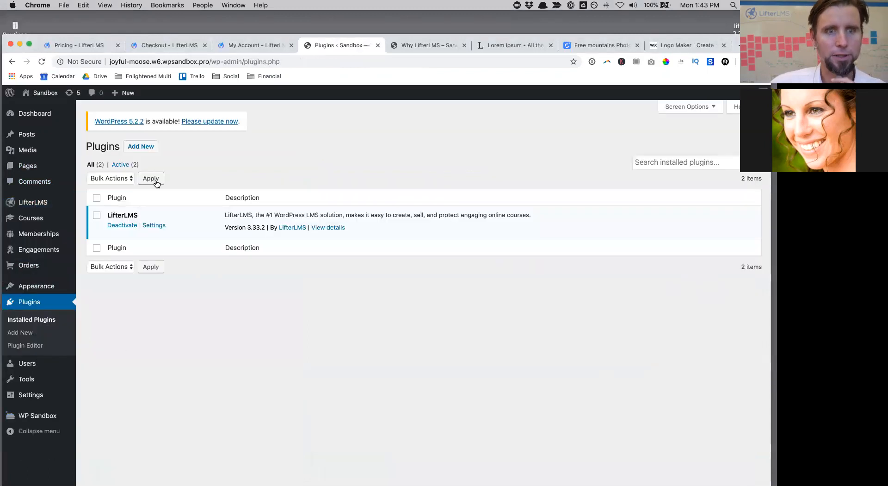
click(142, 147)
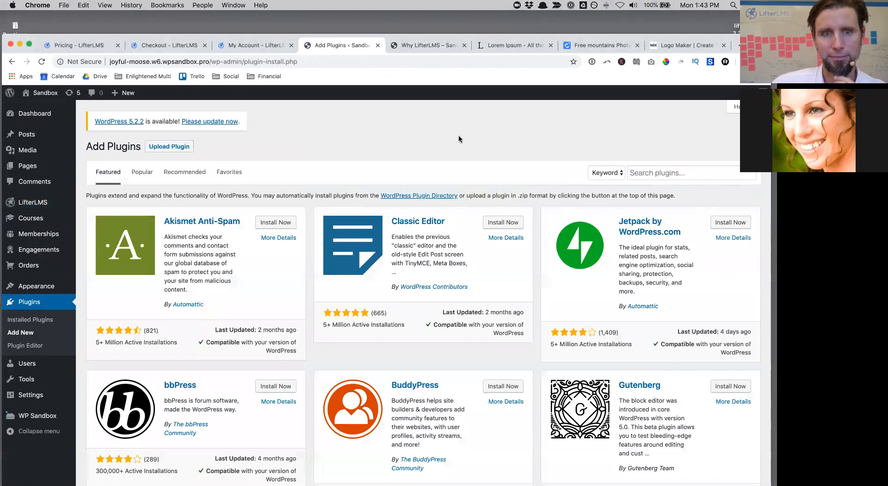
click(178, 148)
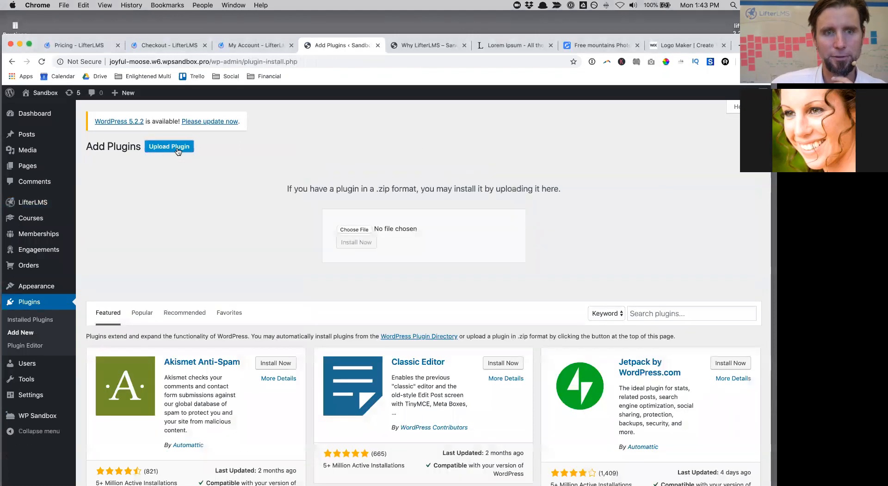
Step: Upload lifterlms-helper-3.0.2.zip, install it and activate the LifterLMS Helper plugin
click(355, 229)
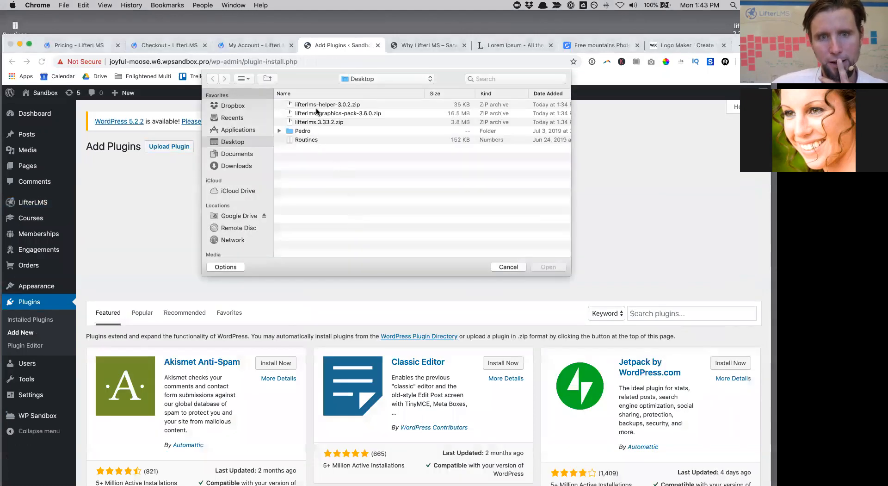
click(333, 105)
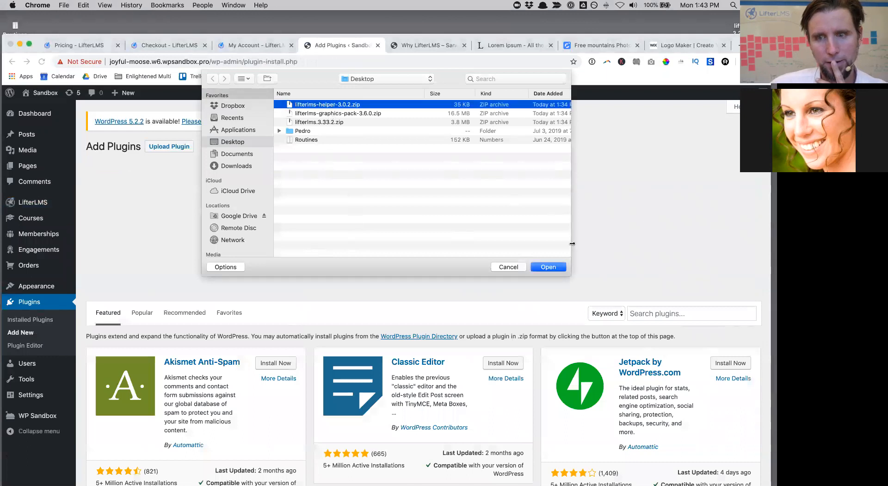
click(545, 266)
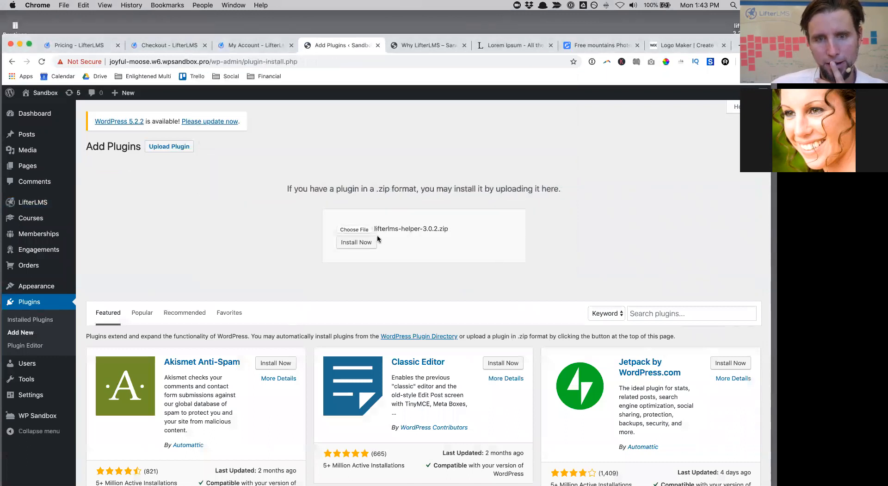
click(358, 244)
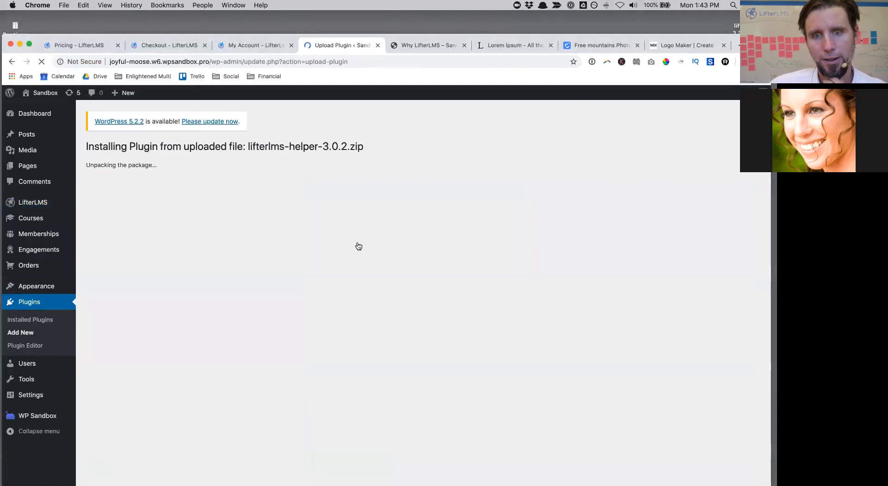
click(114, 217)
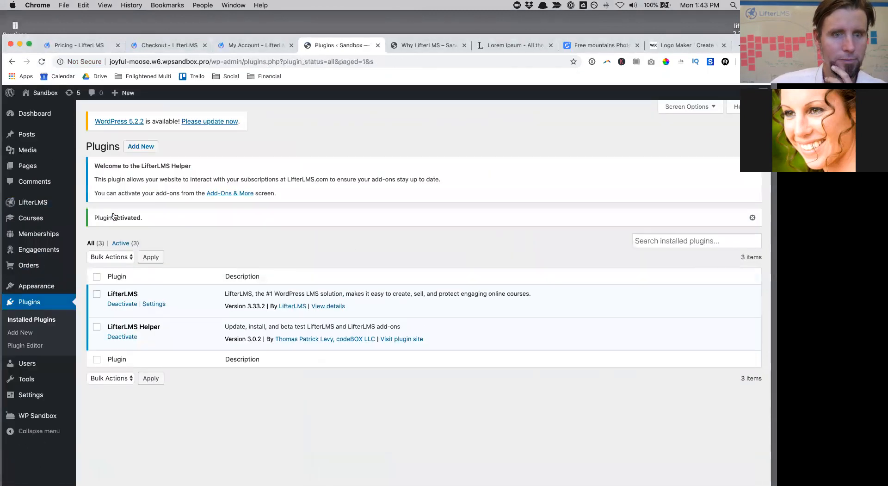
mouse_move(42, 202)
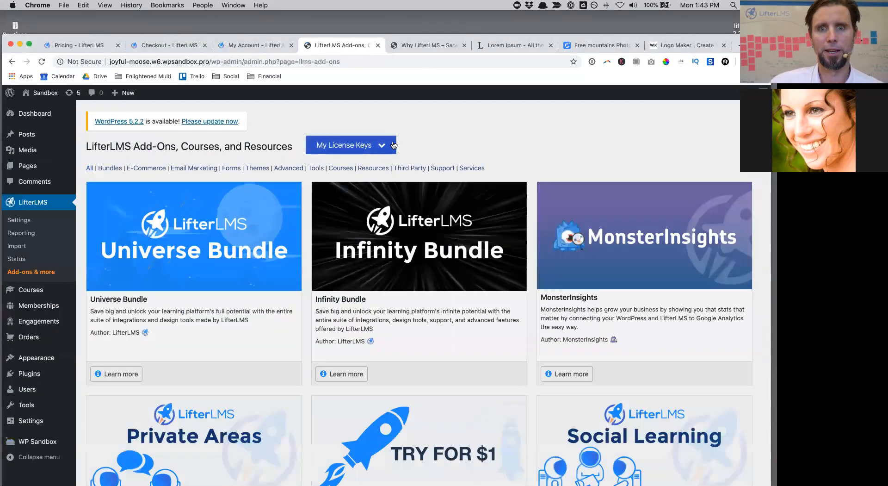
Step: Paste and save the LifterLMS license key on the Add-ons page
click(335, 145)
click(335, 178)
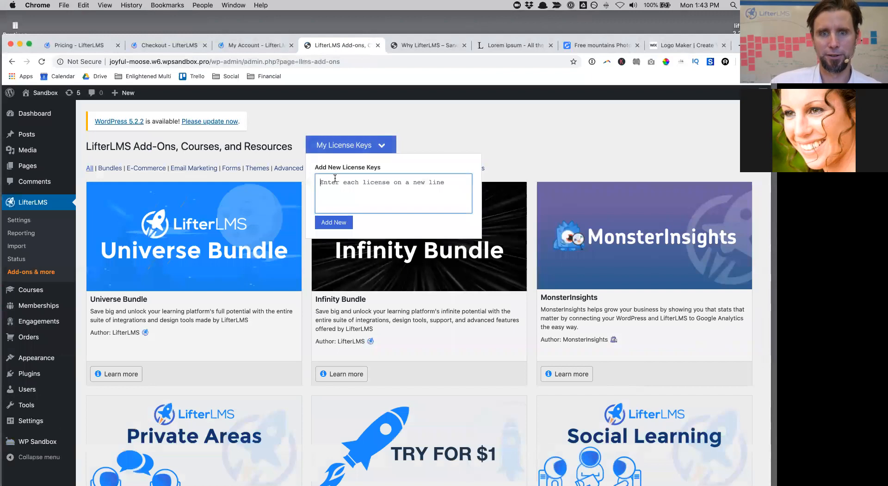
key(super+v)
click(337, 226)
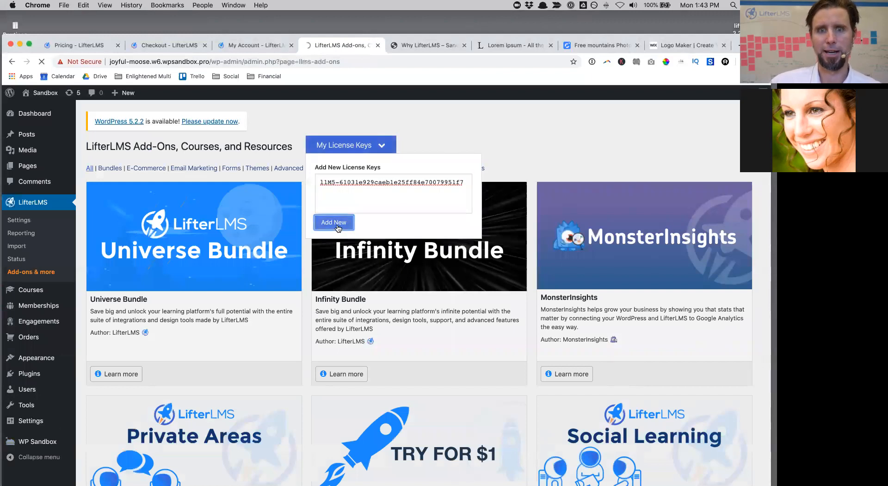
scroll(480, 294, down, 5)
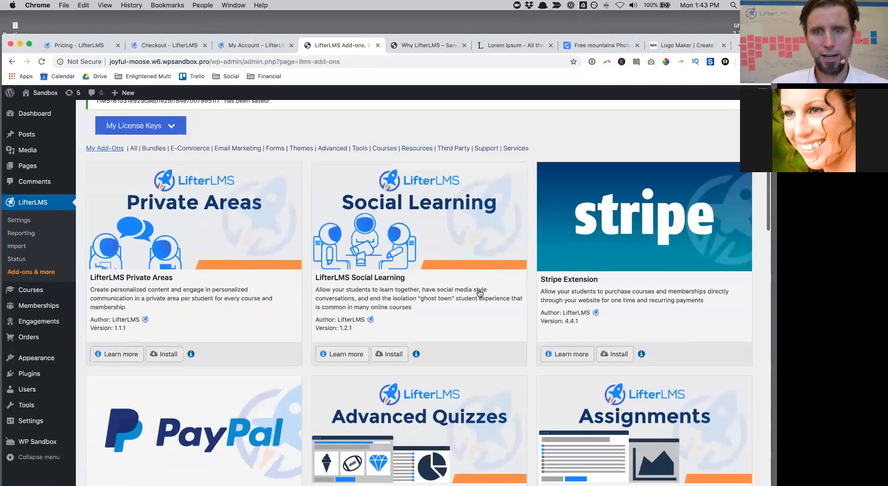
scroll(480, 293, up, 3)
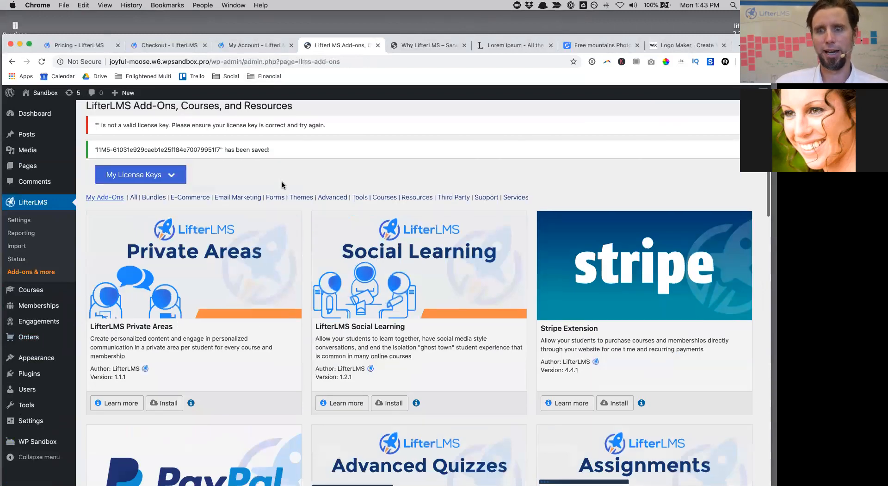
scroll(282, 186, down, 3)
scroll(280, 185, up, 1)
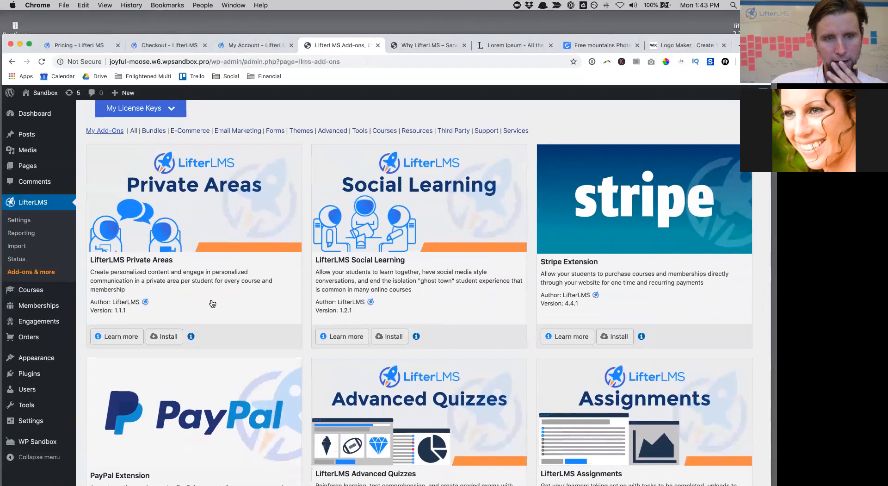
Step: Queue the Private Areas, Social Learning, Stripe, PayPal, Advanced Quizzes and Assignments add-ons for installation
click(175, 335)
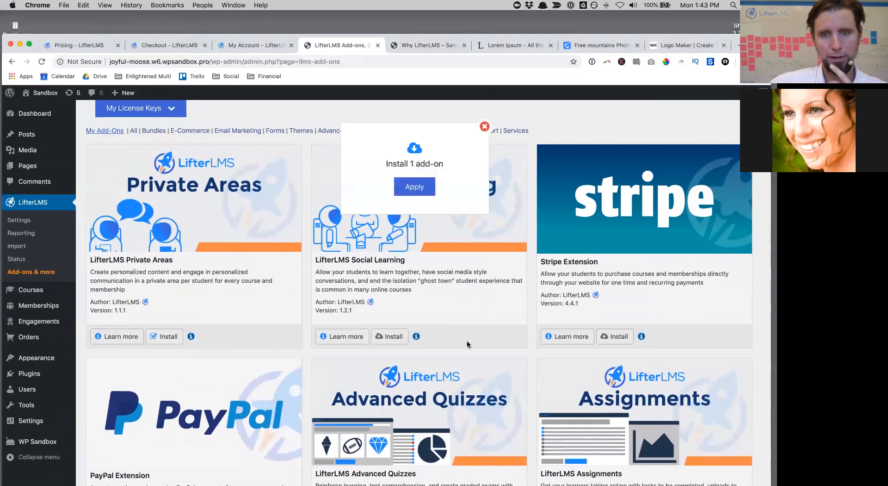
click(389, 337)
click(618, 337)
scroll(213, 394, down, 2)
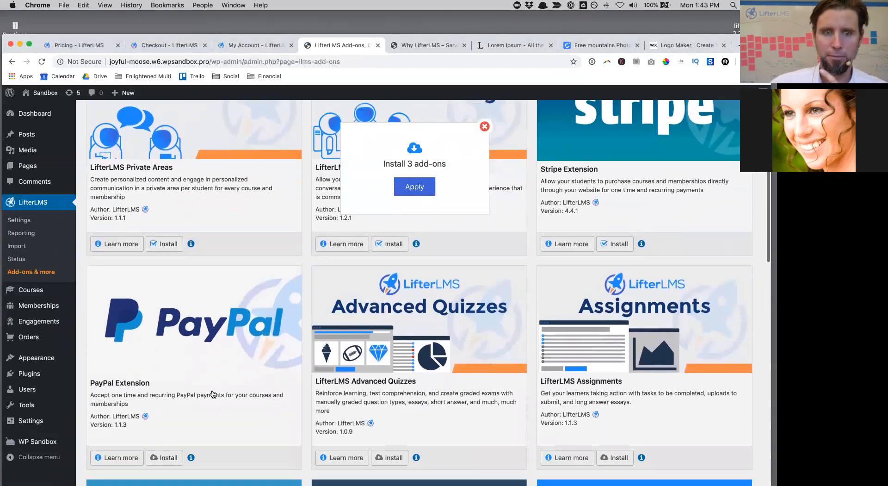
scroll(199, 398, down, 2)
click(169, 389)
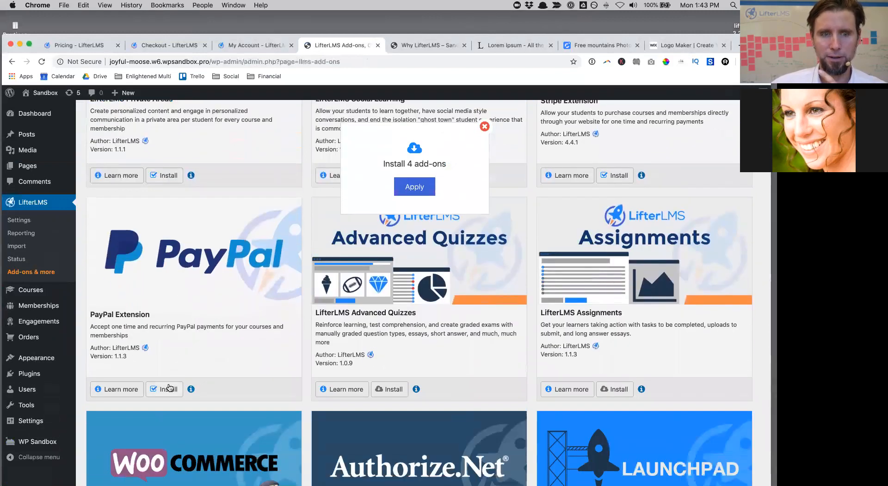
click(393, 392)
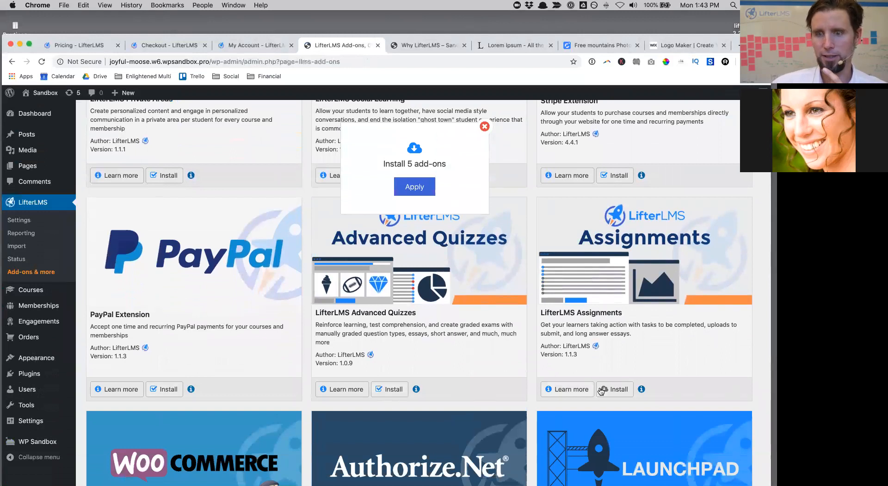
click(624, 390)
Step: Queue the WPForms and MailChimp add-ons, then install all eight queued add-ons
scroll(620, 389, down, 7)
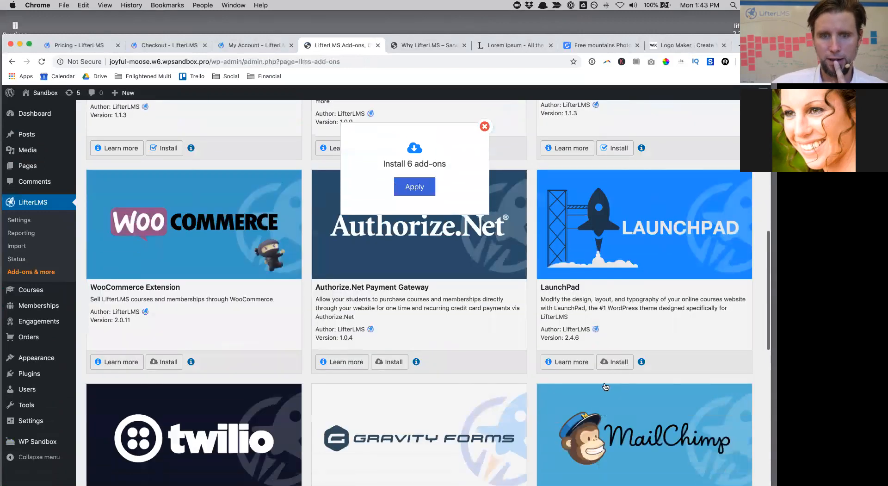
scroll(603, 387, down, 7)
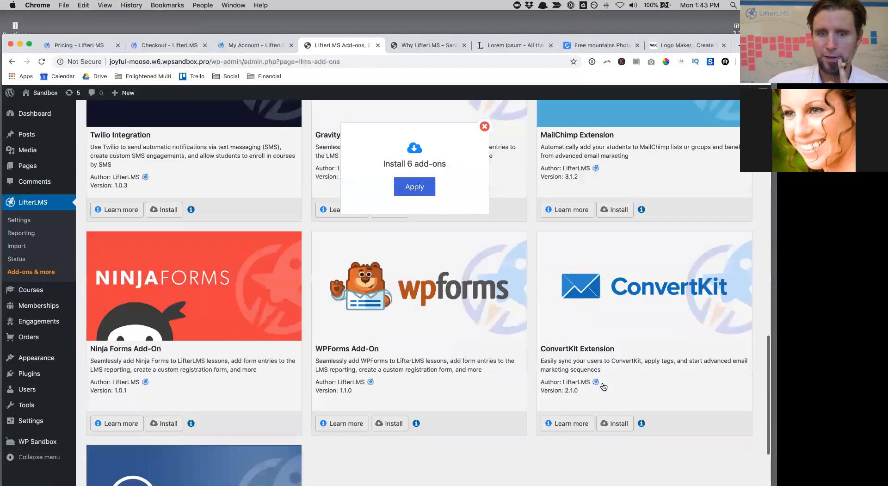
scroll(603, 386, down, 1)
click(393, 402)
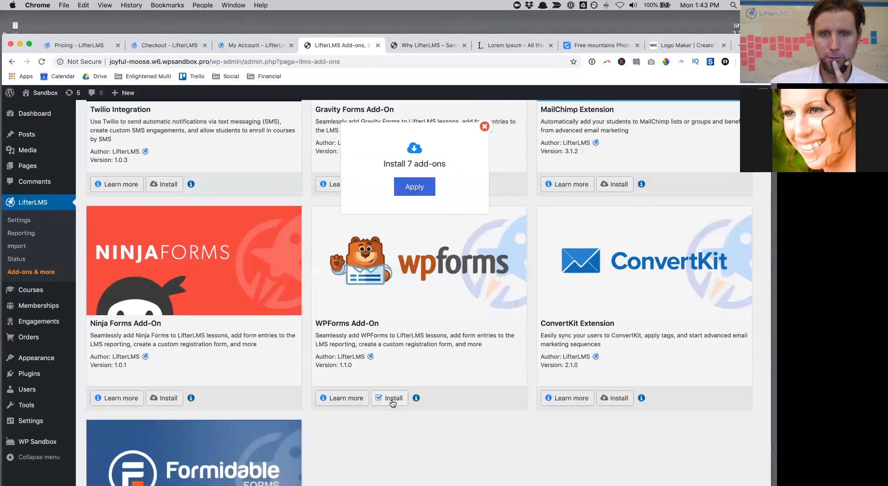
scroll(465, 359, down, 3)
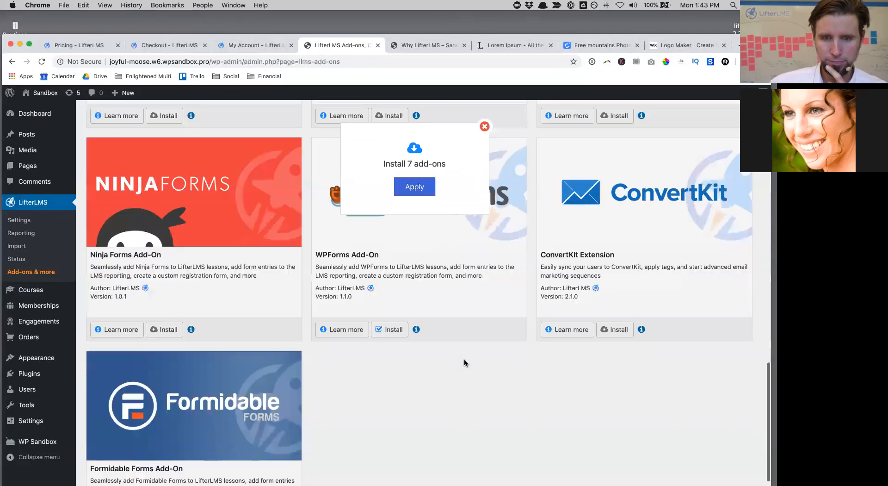
scroll(464, 360, up, 10)
scroll(612, 452, down, 1)
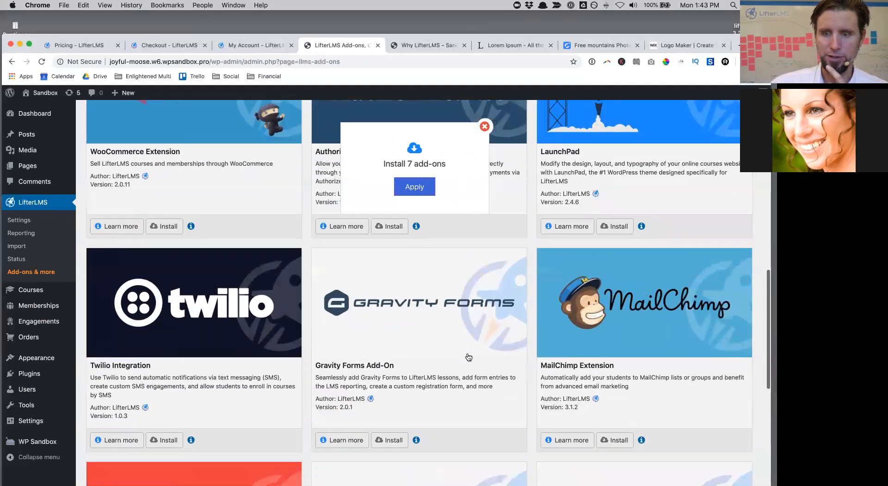
click(612, 446)
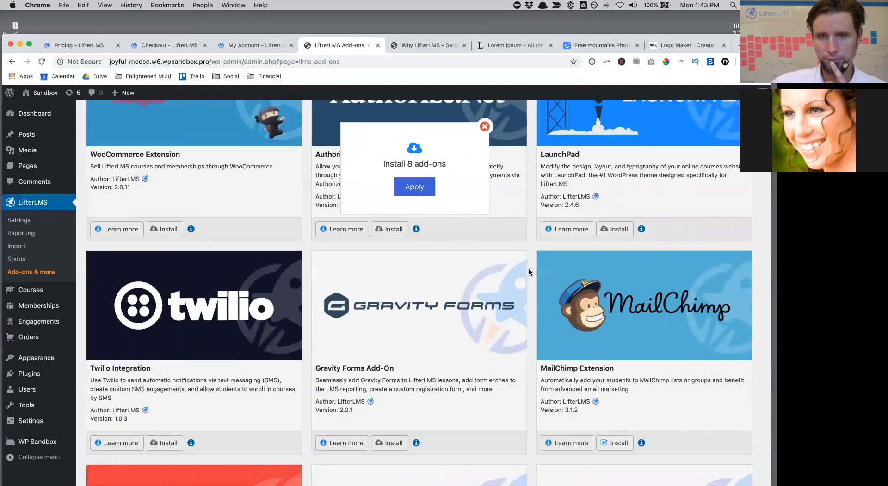
click(422, 193)
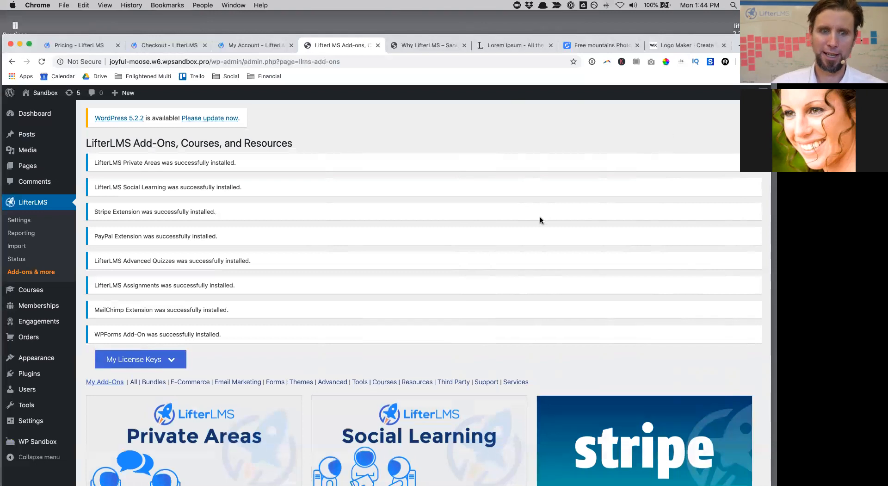
Step: Mark Private Areas, Social Learning, PayPal and Advanced Quizzes for activation
scroll(540, 217, down, 4)
scroll(540, 221, down, 2)
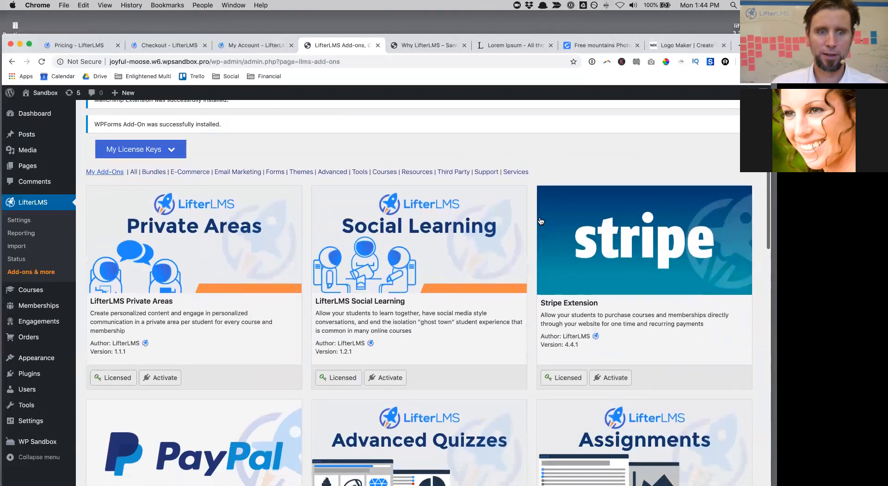
scroll(138, 288, down, 1)
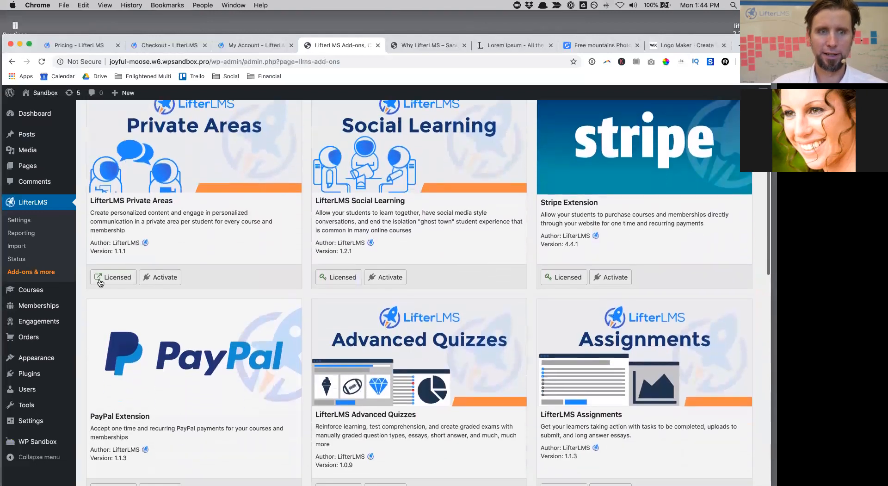
click(166, 277)
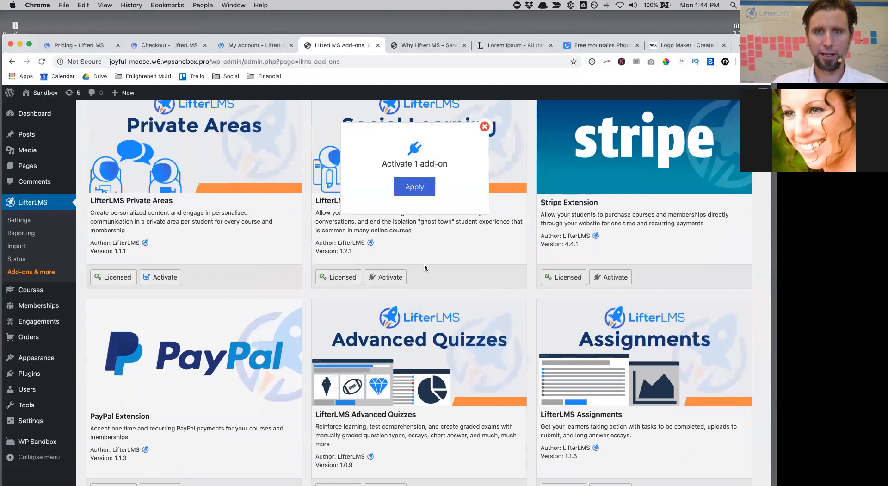
click(398, 279)
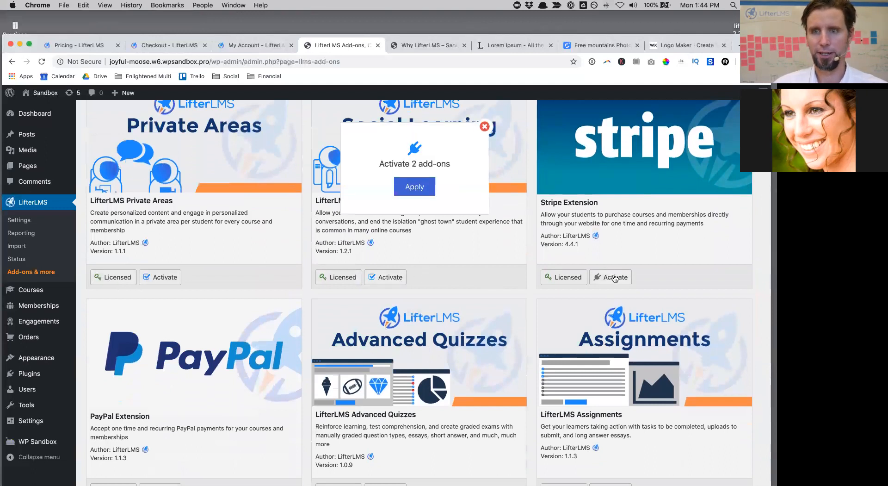
scroll(615, 278, down, 3)
click(162, 341)
click(394, 347)
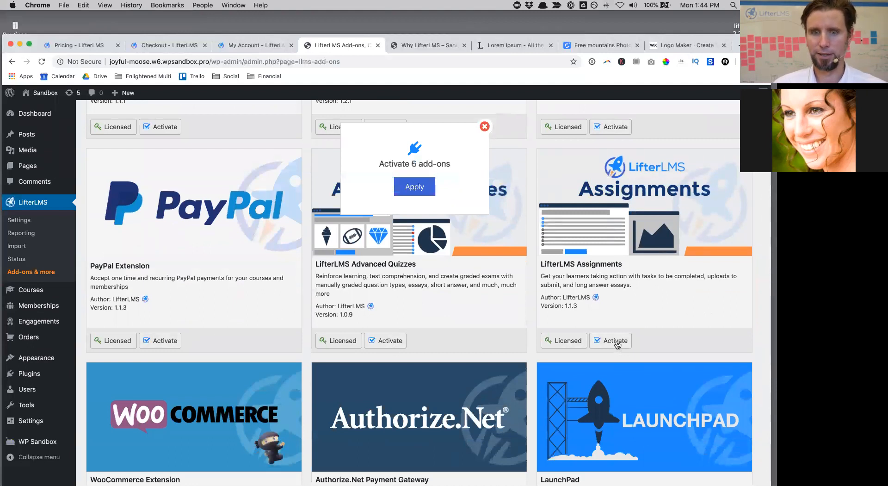
Step: Mark MailChimp and WPForms for activation, then activate all eight add-ons
scroll(618, 345, down, 5)
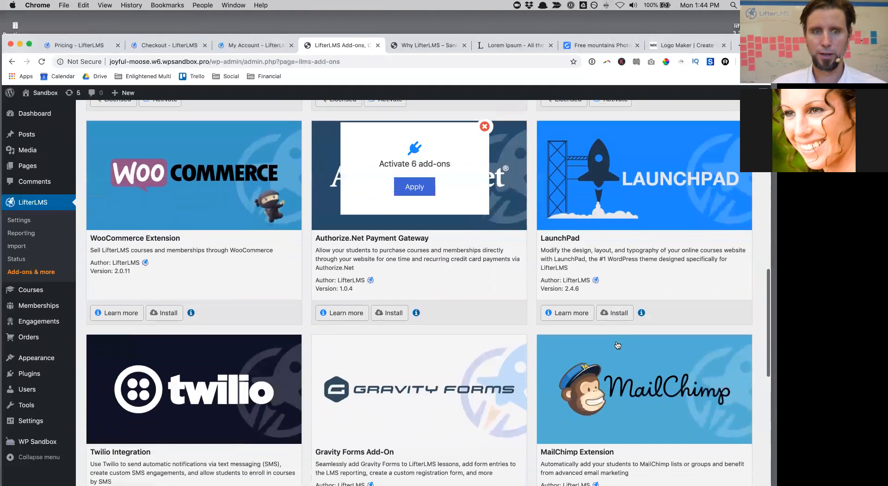
scroll(618, 345, down, 3)
click(625, 399)
scroll(625, 399, down, 4)
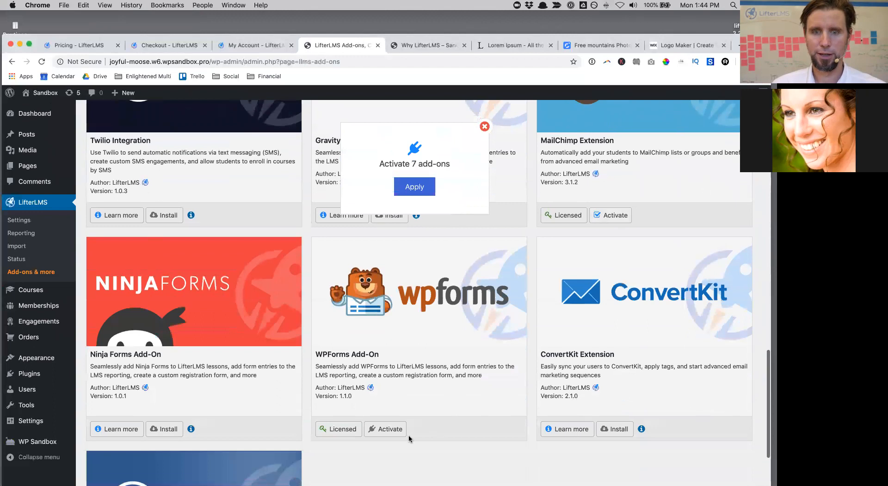
click(393, 430)
scroll(393, 434, down, 4)
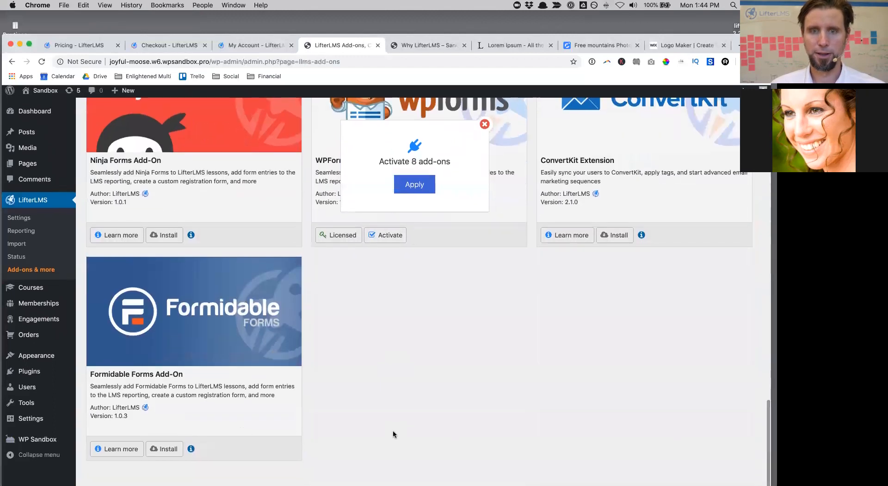
click(419, 195)
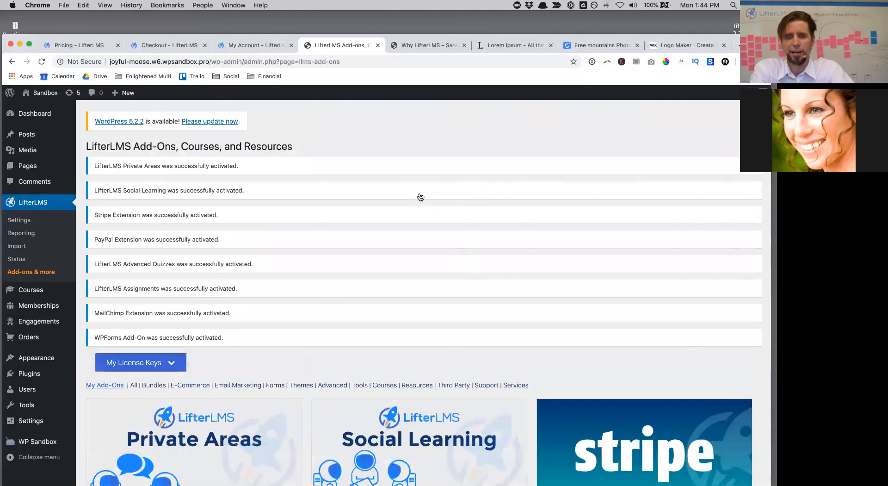
scroll(395, 242, down, 7)
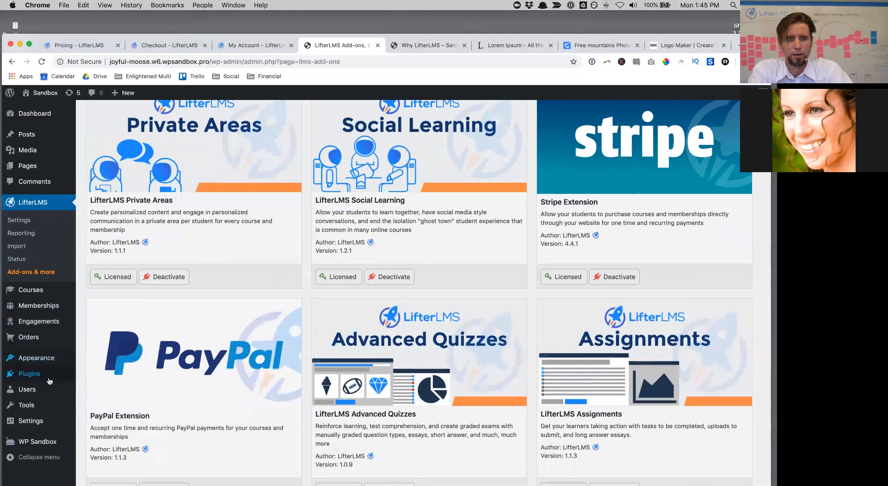
Step: Scroll through the Installed Plugins list to confirm all 11 plugins, including every LifterLMS add-on, are active
mouse_move(33, 379)
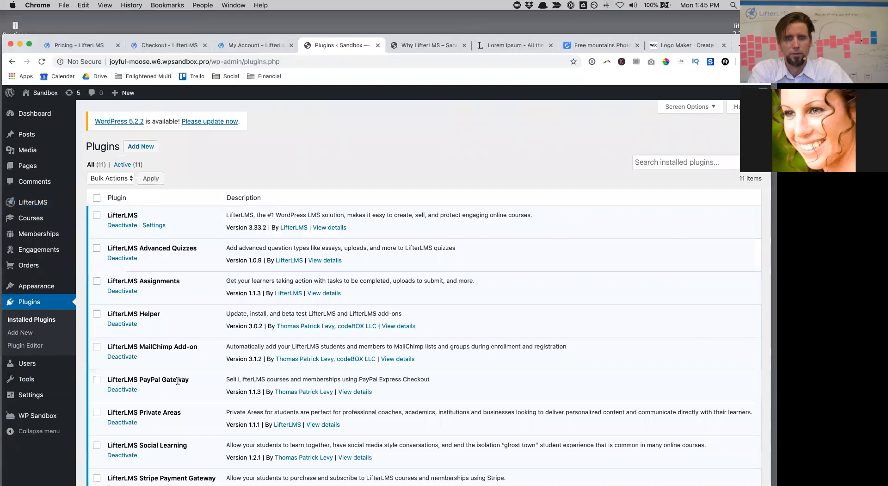
scroll(178, 380, down, 3)
scroll(177, 380, up, 2)
scroll(177, 379, down, 2)
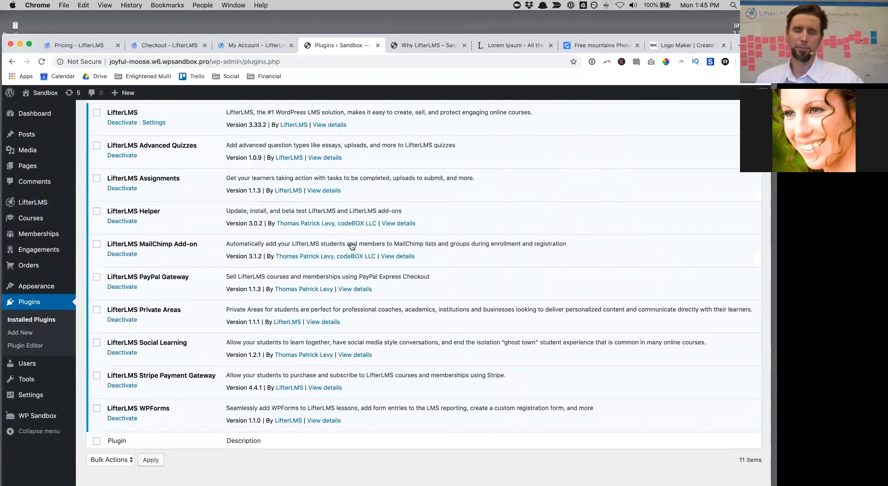
scroll(354, 223, up, 5)
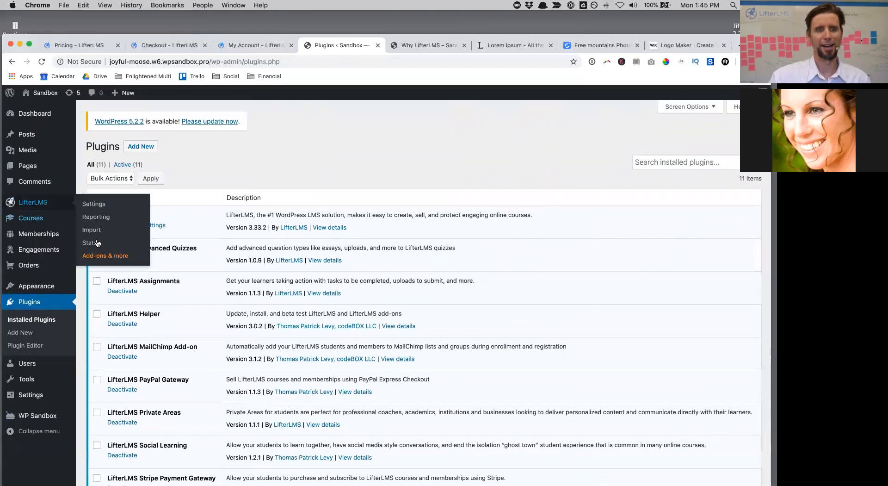
scroll(425, 269, down, 5)
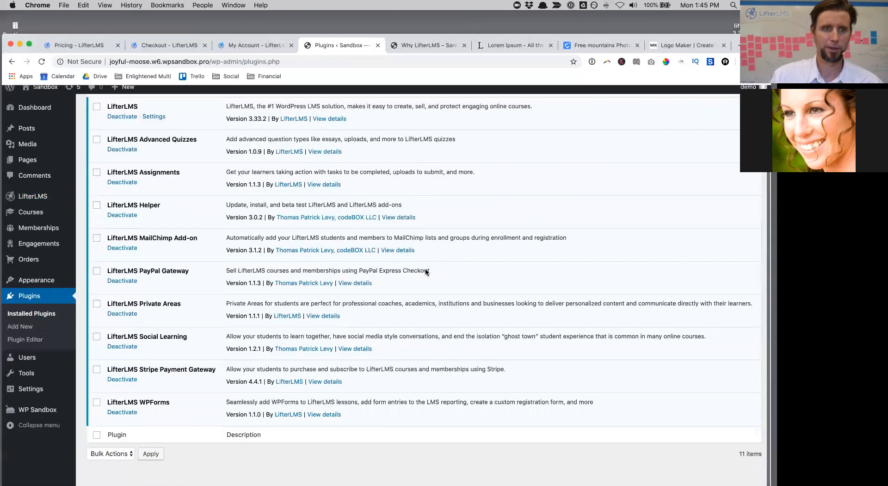
scroll(425, 269, up, 5)
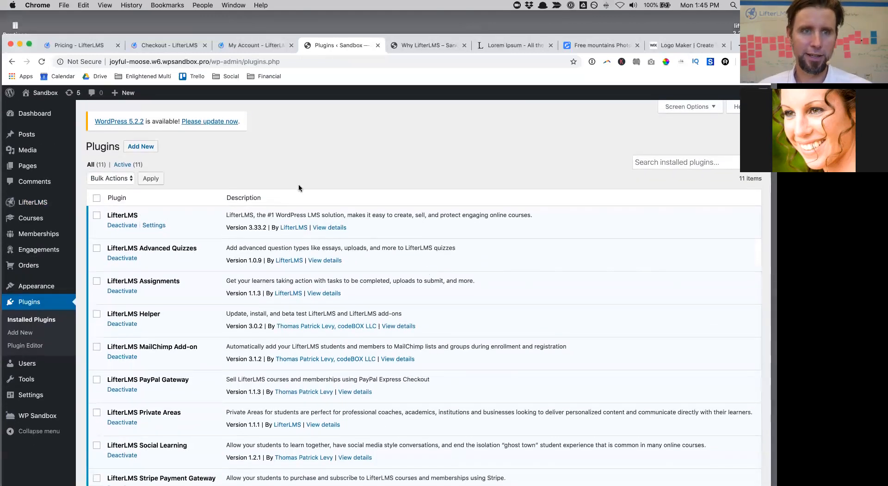
Step: Update WordPress to 5.2.2, then update the Twenty Fifteen, Nineteen, Seventeen and Sixteen themes
click(218, 123)
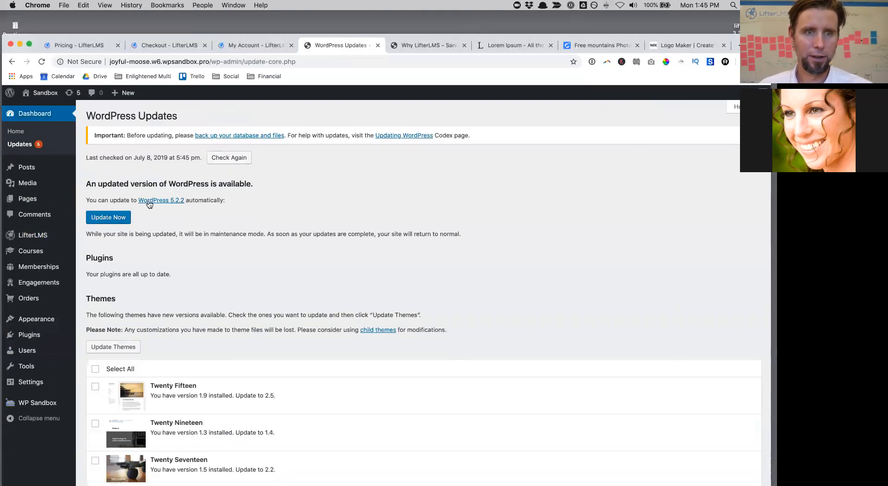
click(109, 217)
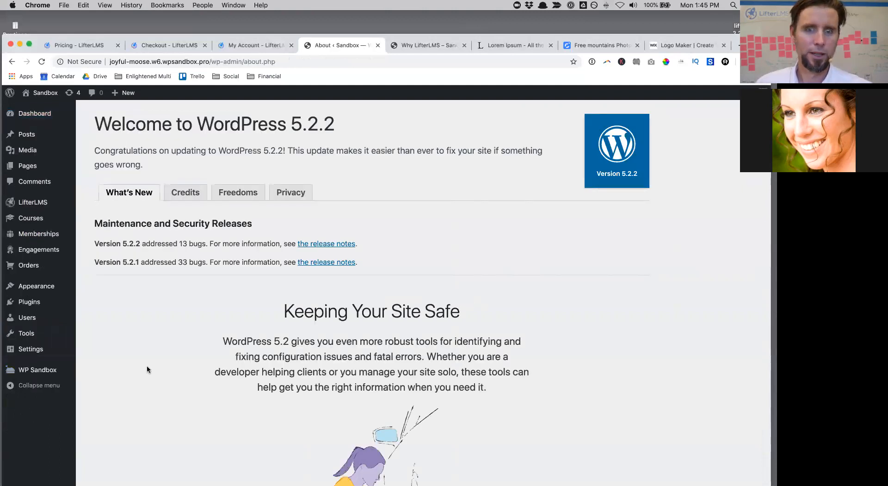
mouse_move(62, 118)
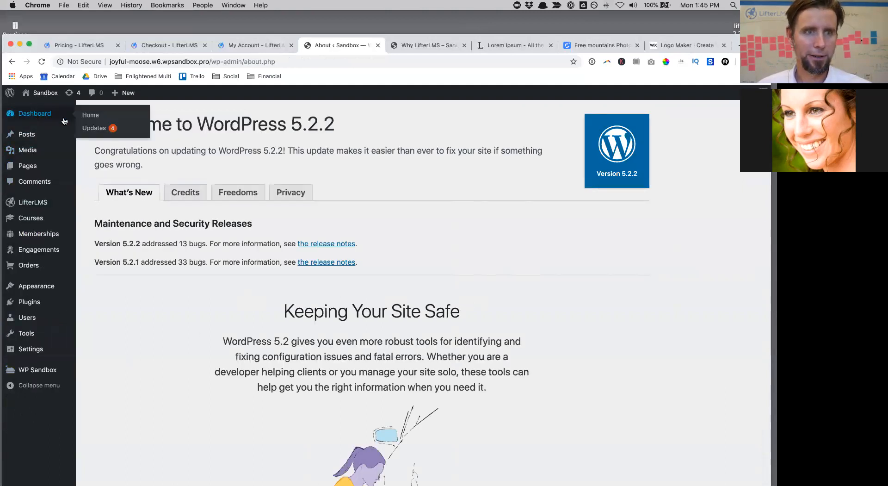
click(94, 129)
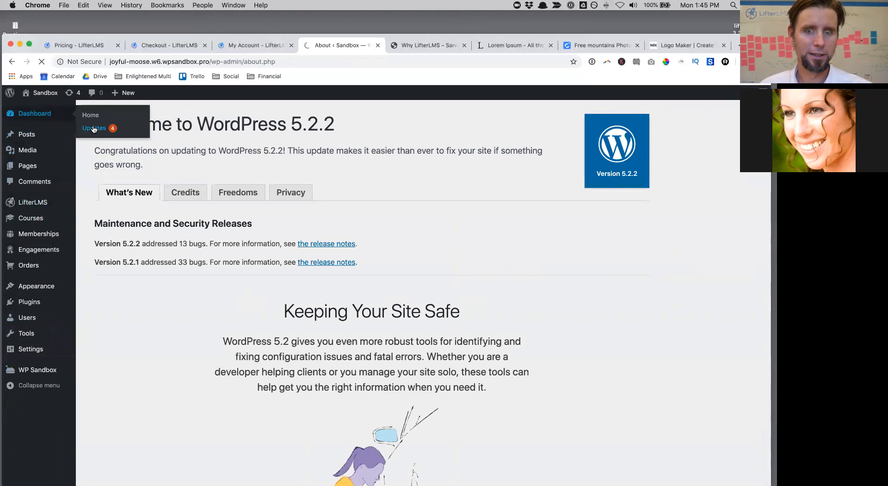
click(95, 334)
click(112, 312)
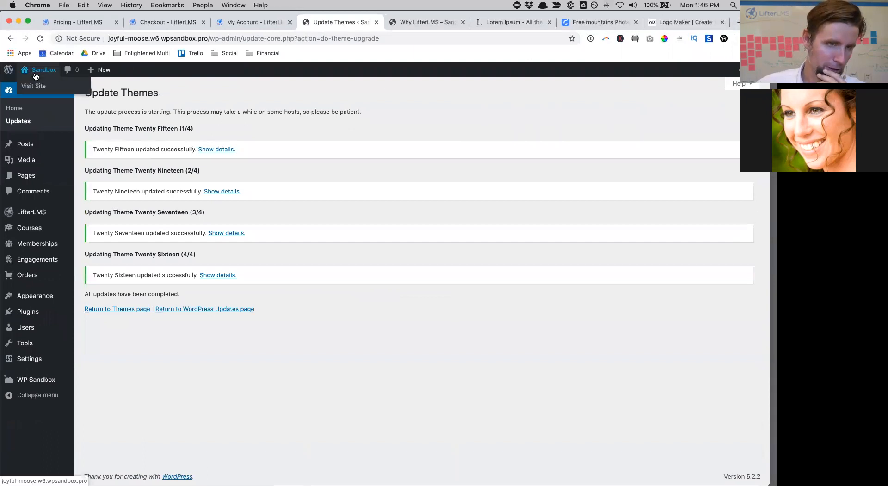
Step: View the Welcome page on the live site, then return to the Dashboard and the Pages list
click(37, 88)
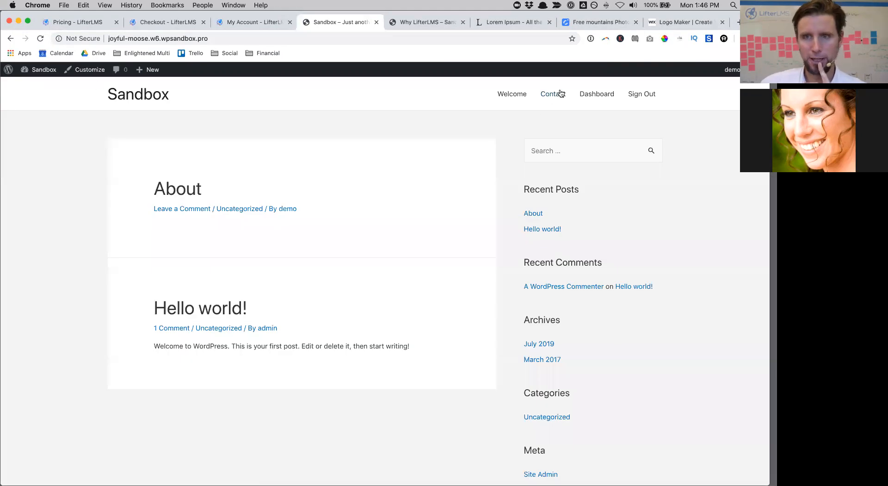
click(512, 93)
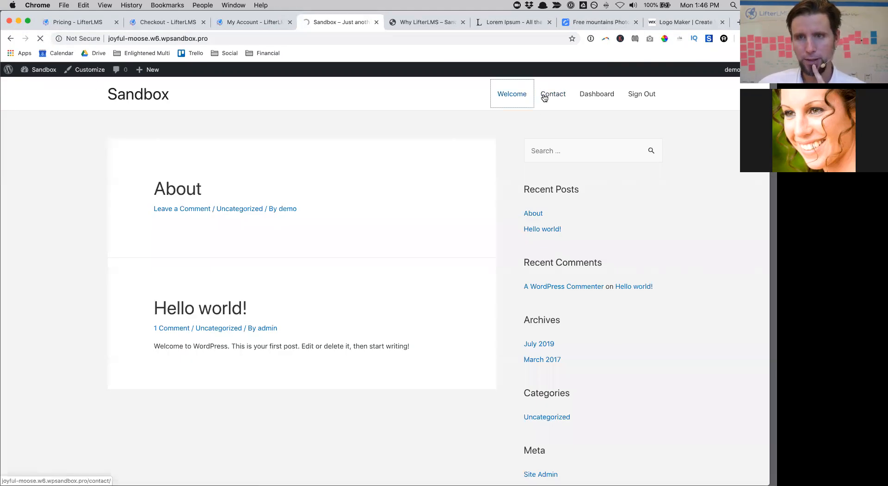
mouse_move(33, 70)
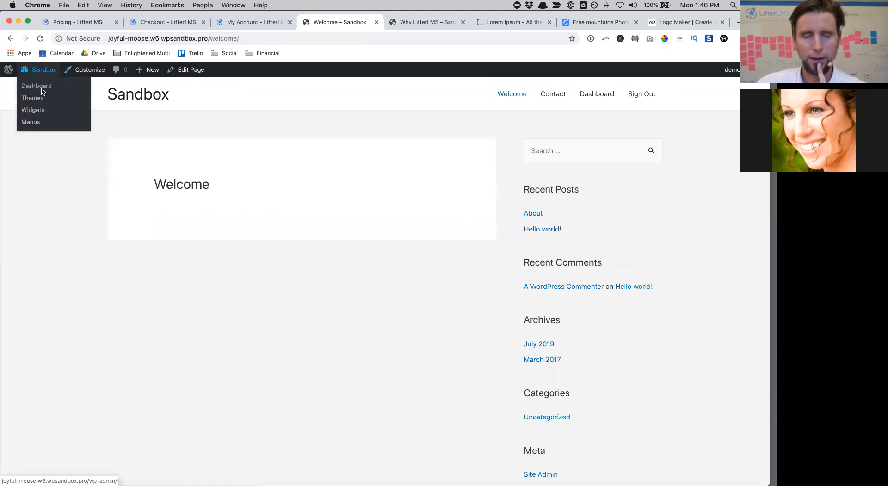
click(43, 89)
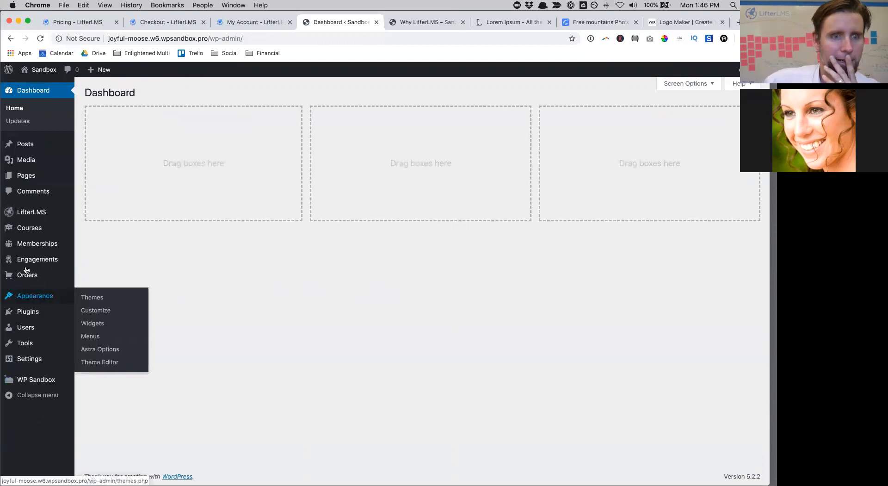
click(26, 175)
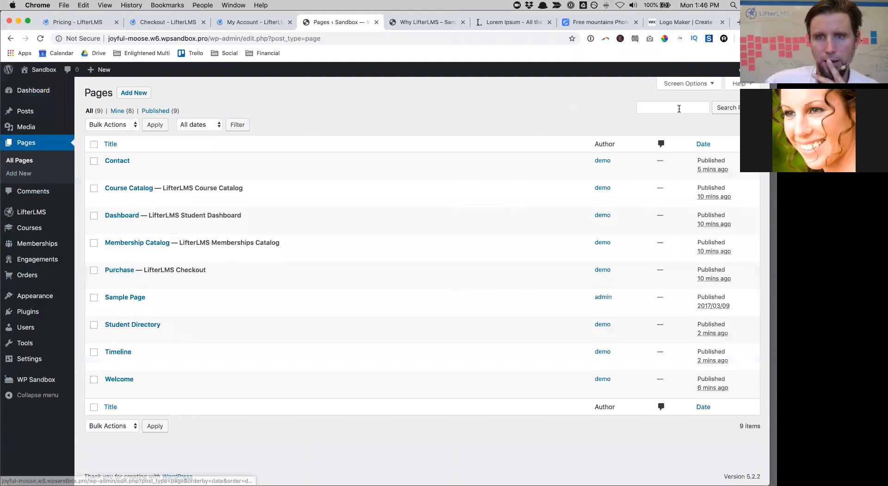
Step: Create a new blank page titled 'About' and publish it
click(145, 97)
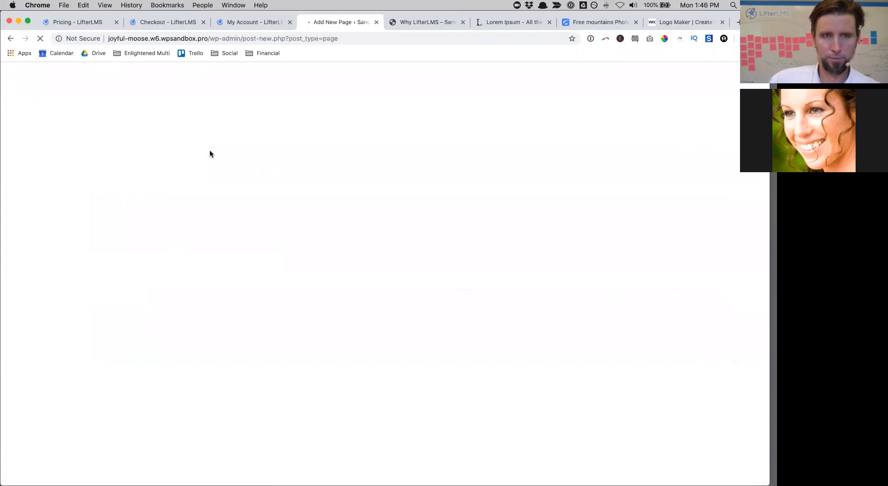
text(About)
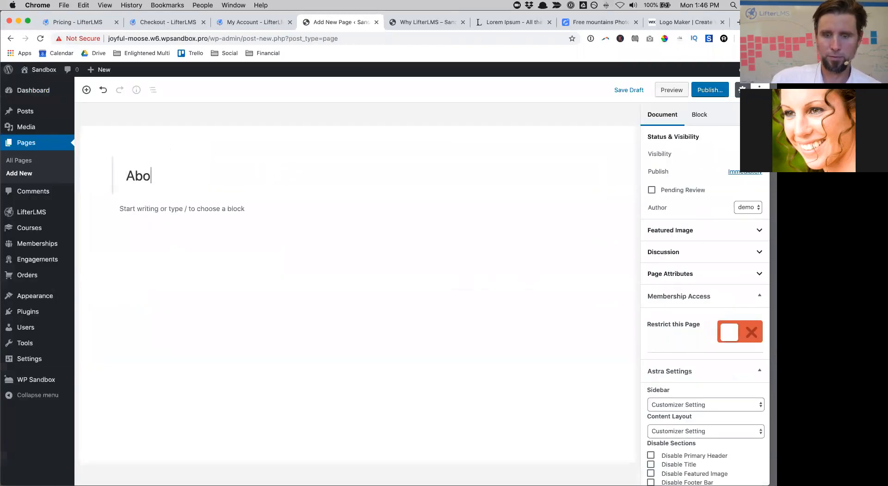
click(702, 92)
click(702, 90)
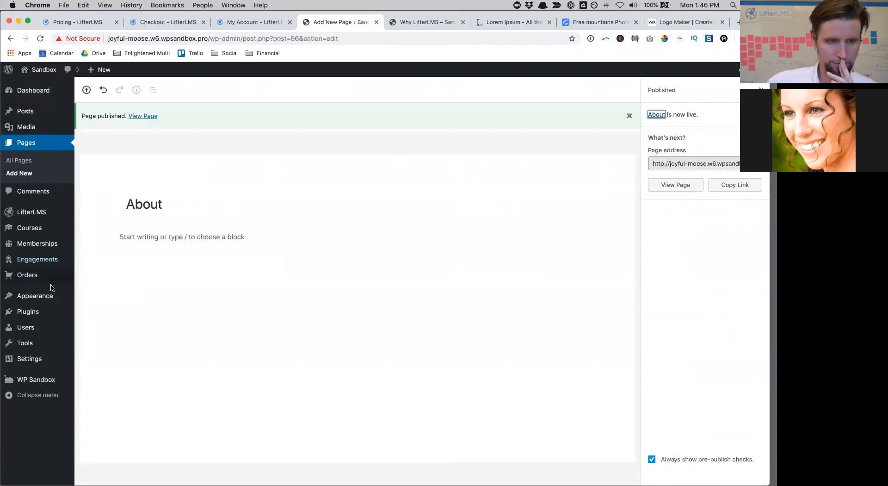
Step: Add Course Catalog and About to the Main Menu, placing both right after Welcome
mouse_move(46, 296)
click(95, 336)
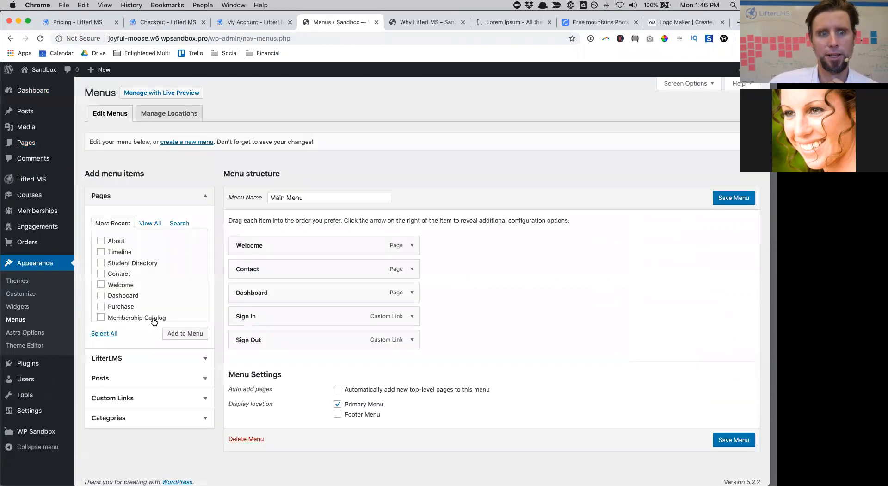
scroll(123, 291, down, 2)
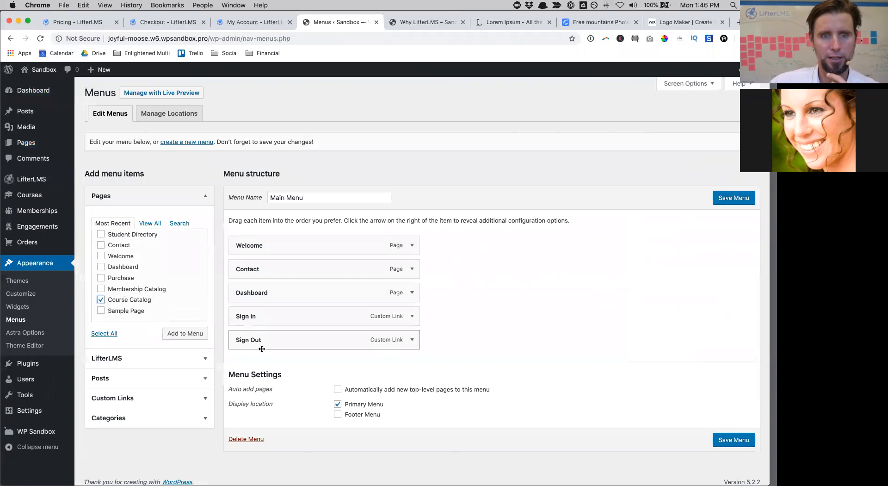
click(178, 335)
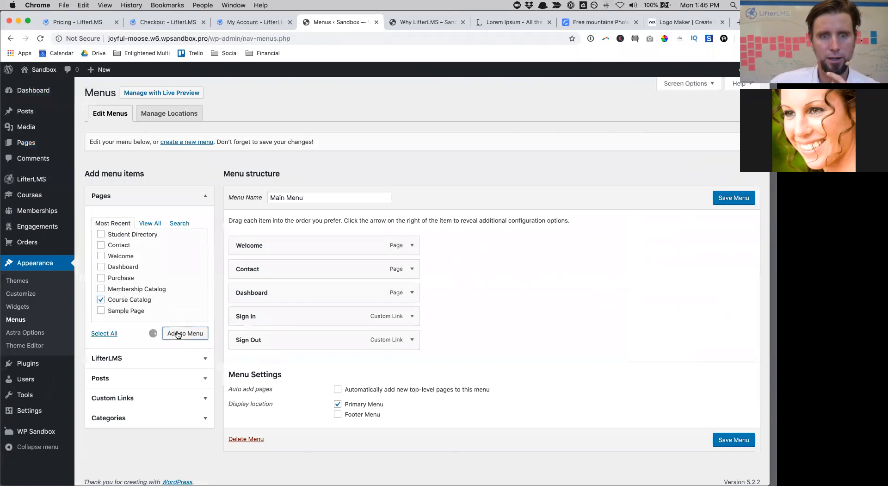
drag(308, 354, 301, 265)
scroll(133, 272, up, 2)
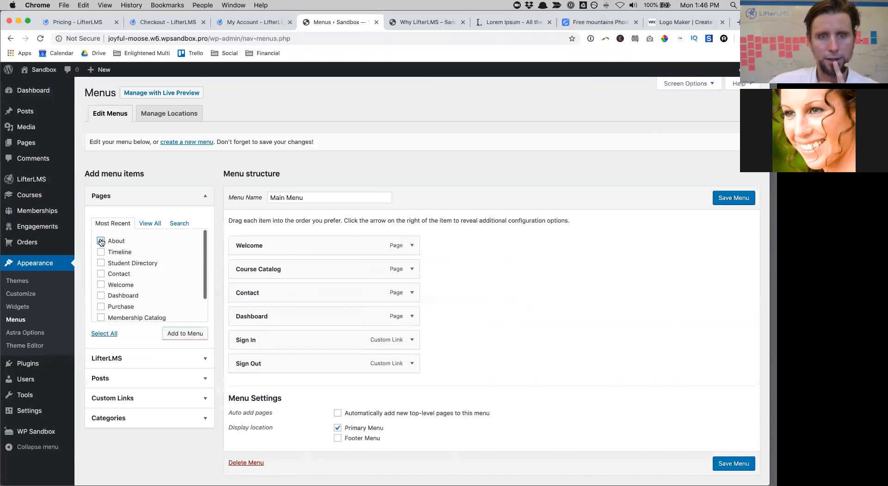
click(179, 335)
drag(278, 386, 274, 264)
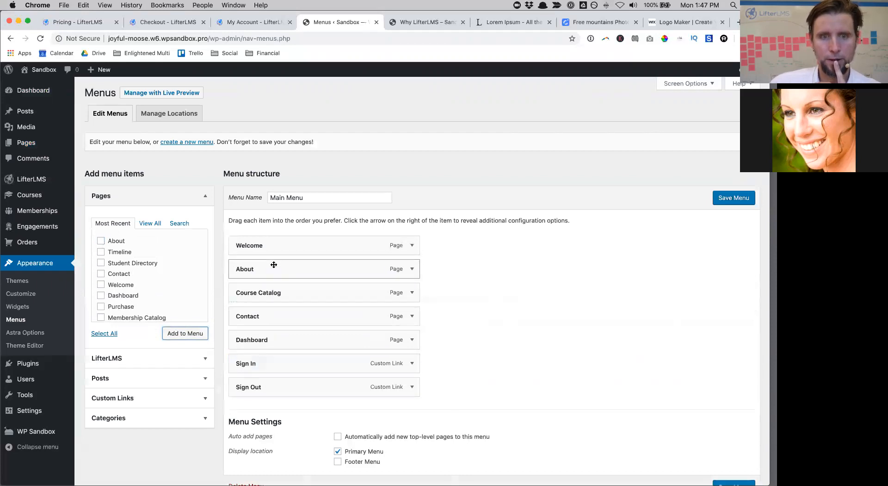
Step: Relabel the Course Catalog menu item as 'Courses' and save the Main Menu
click(412, 293)
drag(294, 323, 262, 325)
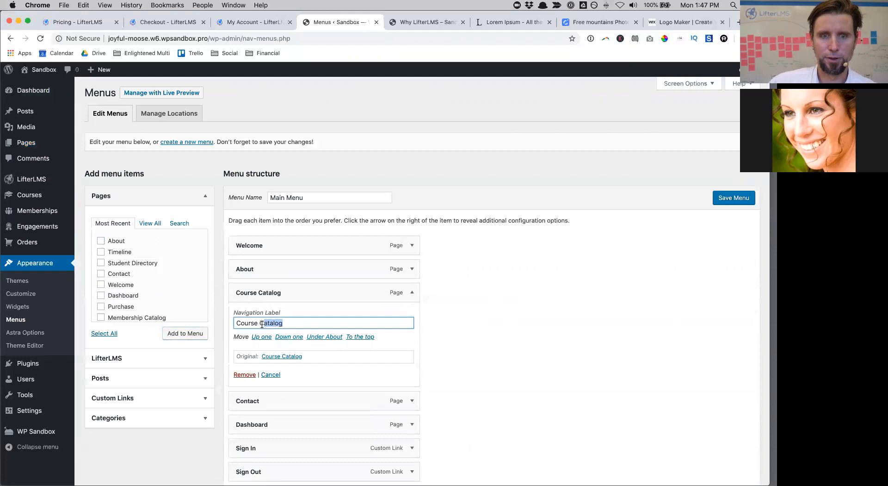
text(ses)
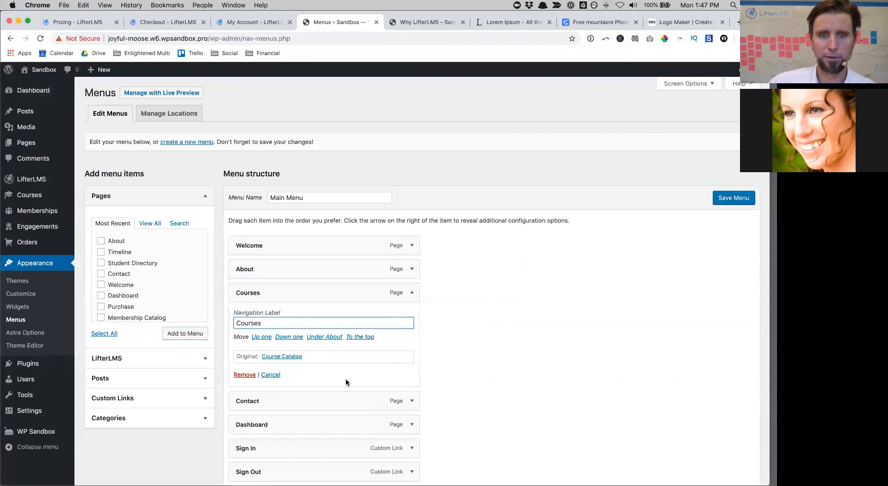
scroll(345, 379, down, 5)
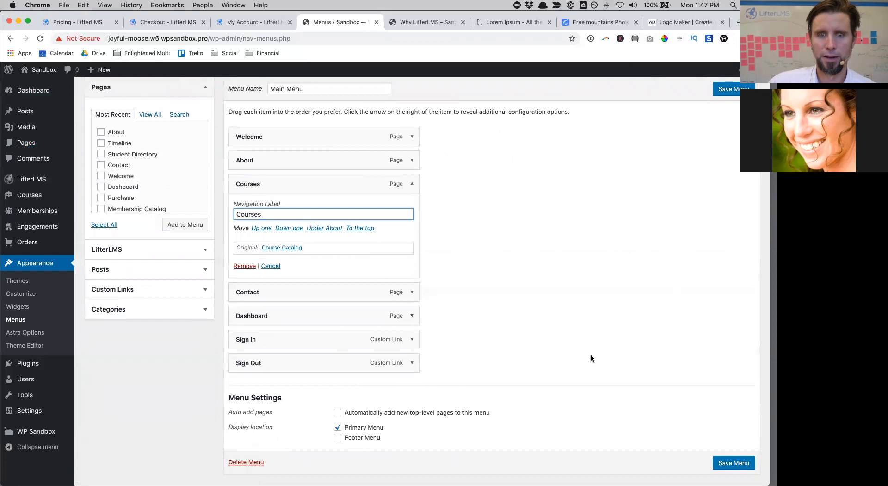
click(734, 467)
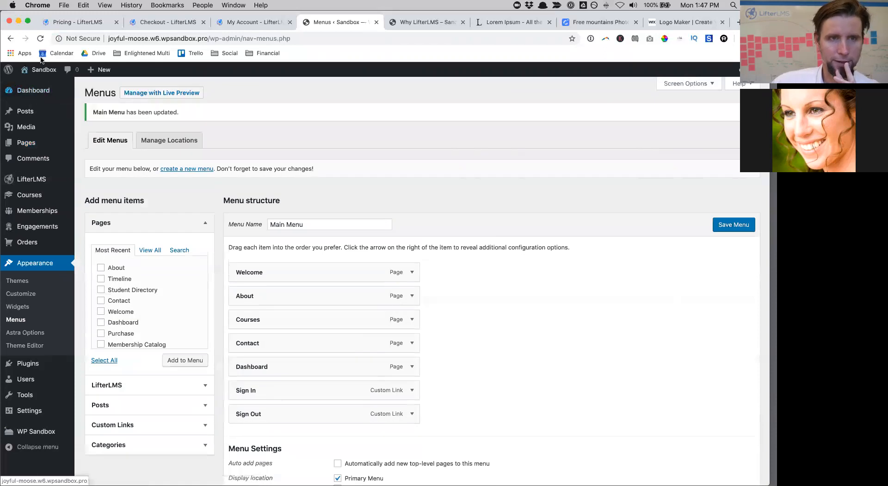
mouse_move(47, 72)
click(41, 86)
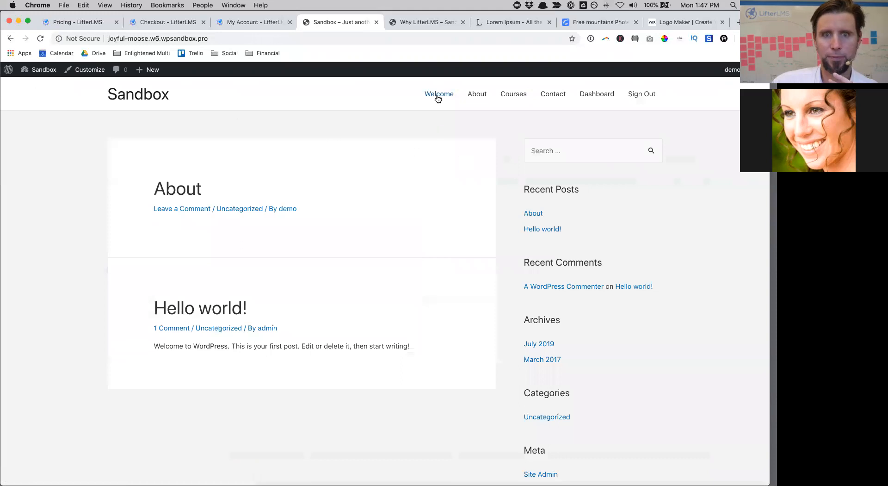
Step: Open the live Welcome page and its editor, then launch the Astra Customizer
click(437, 96)
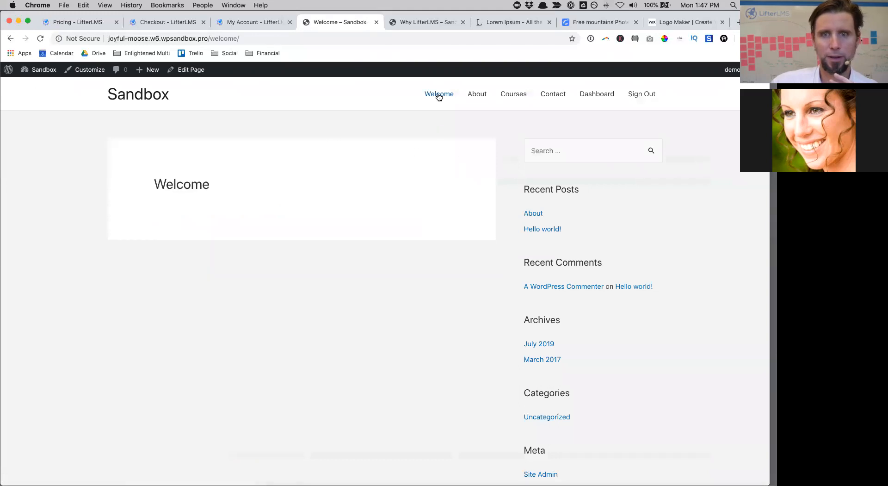
click(181, 77)
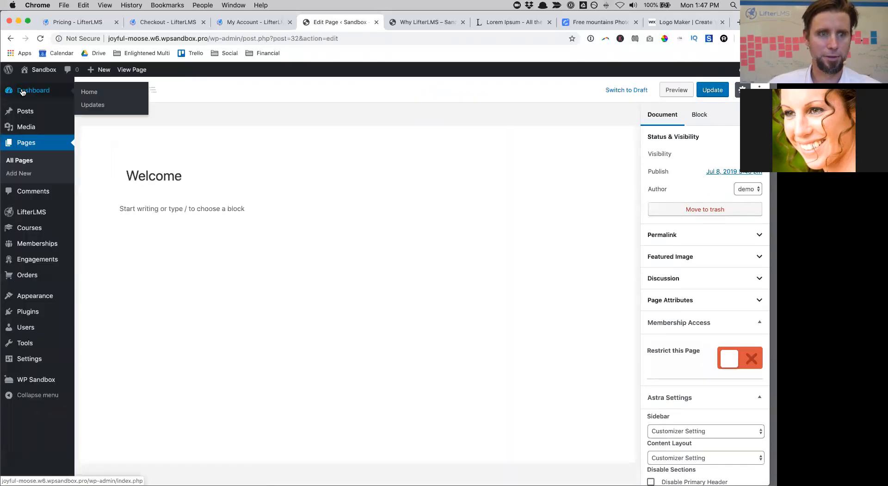
mouse_move(26, 300)
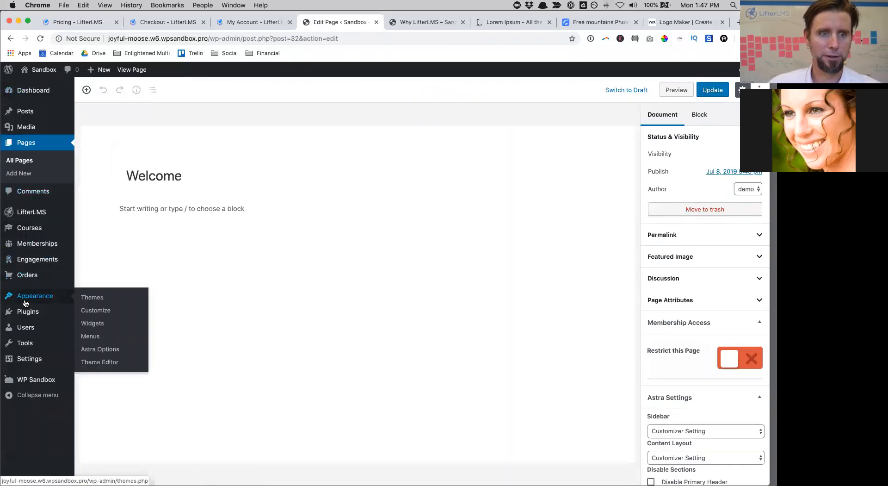
click(85, 312)
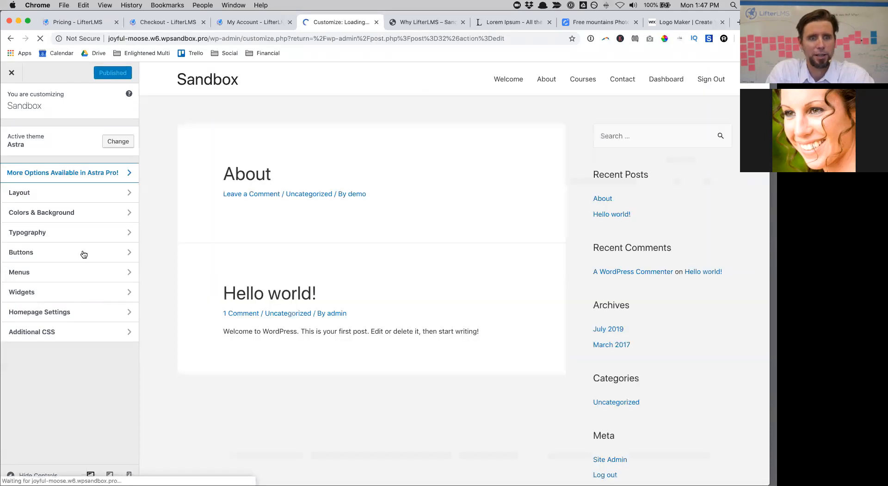
Step: Set the default container layout to Full Width / Contained and review the LifterLMS layout settings
click(58, 193)
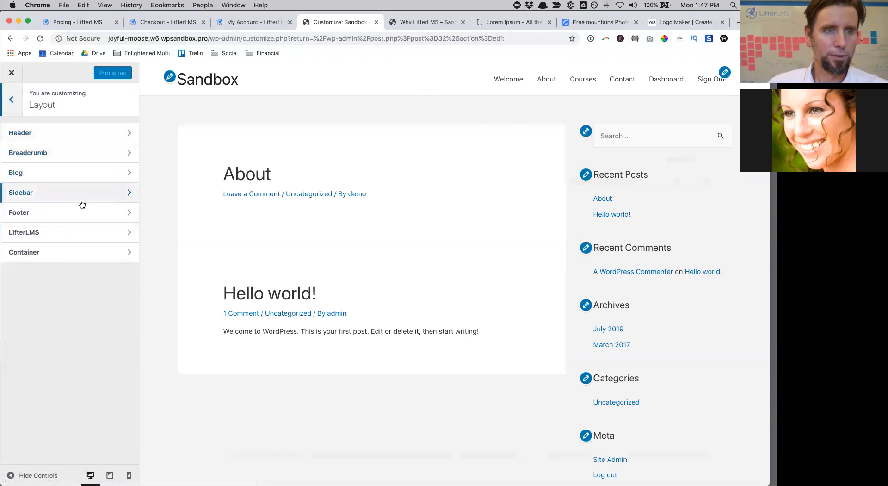
click(77, 253)
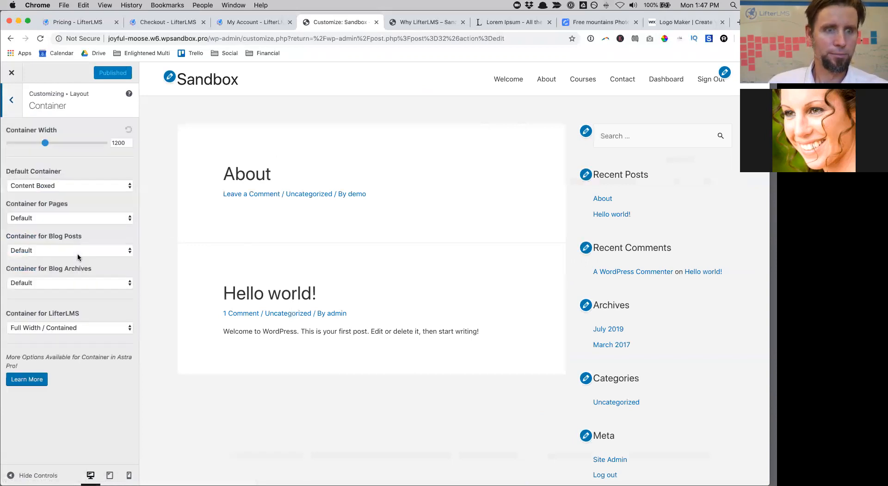
click(50, 186)
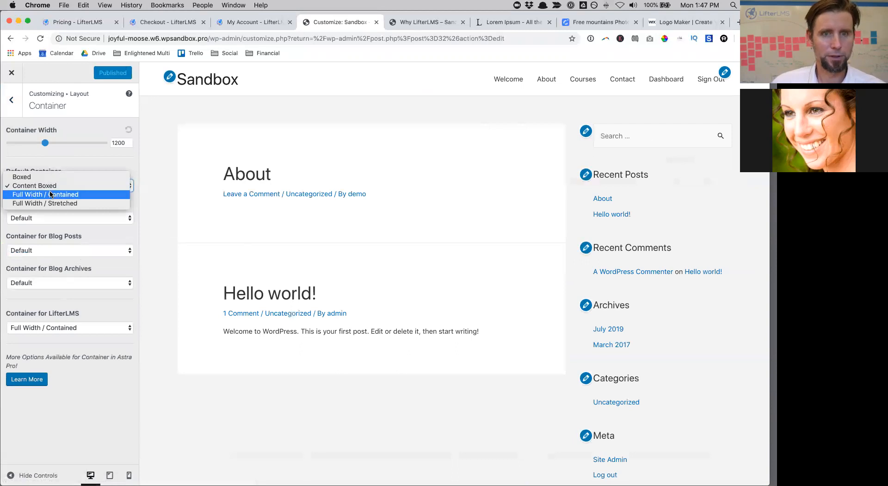
click(51, 194)
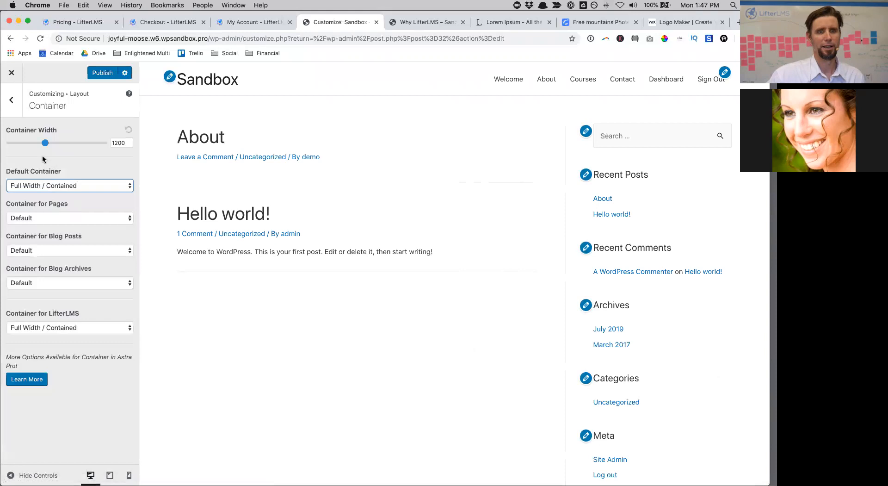
click(12, 108)
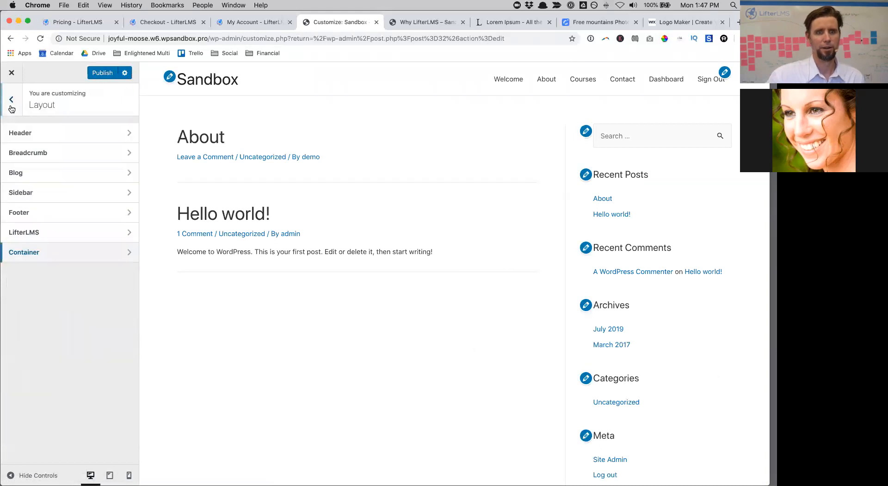
click(76, 238)
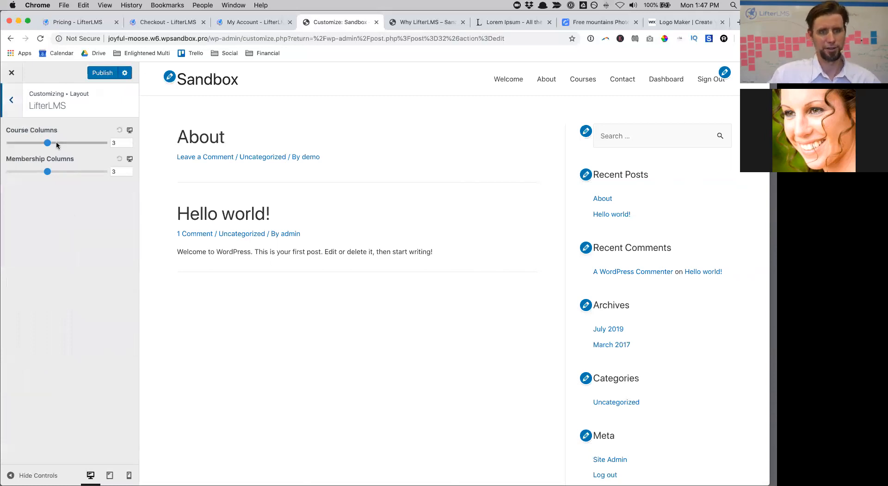
click(14, 99)
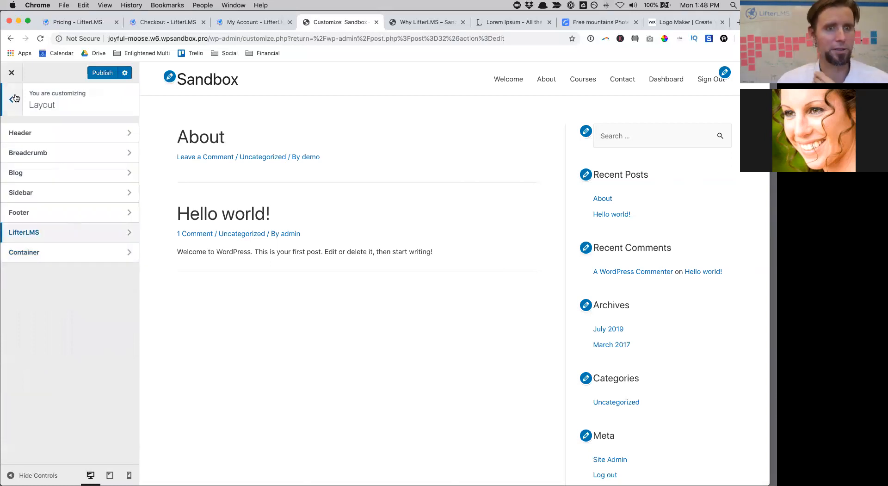
Step: Set the default sidebar to No Sidebar and LifterLMS pages to Right Sidebar, then publish
click(29, 191)
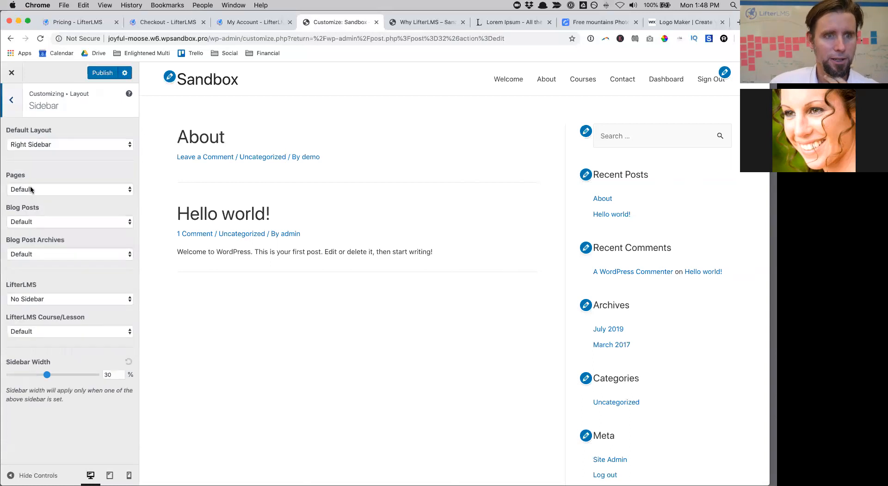
click(58, 150)
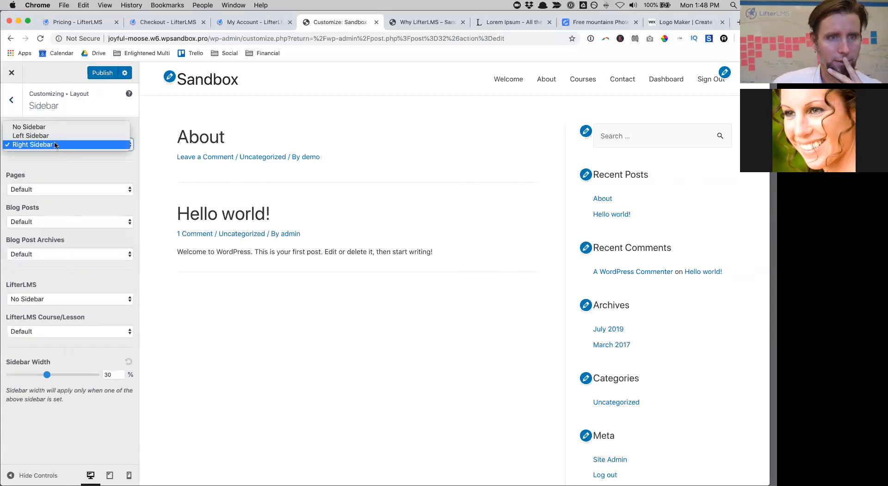
click(47, 128)
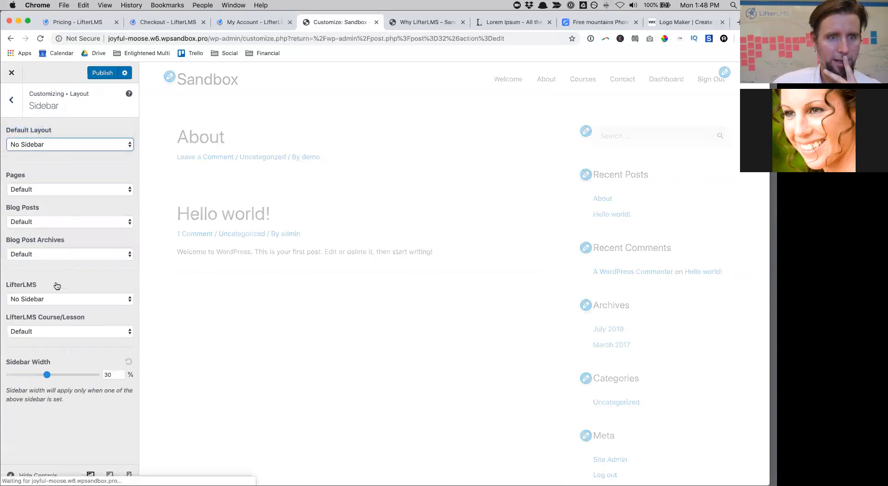
click(55, 301)
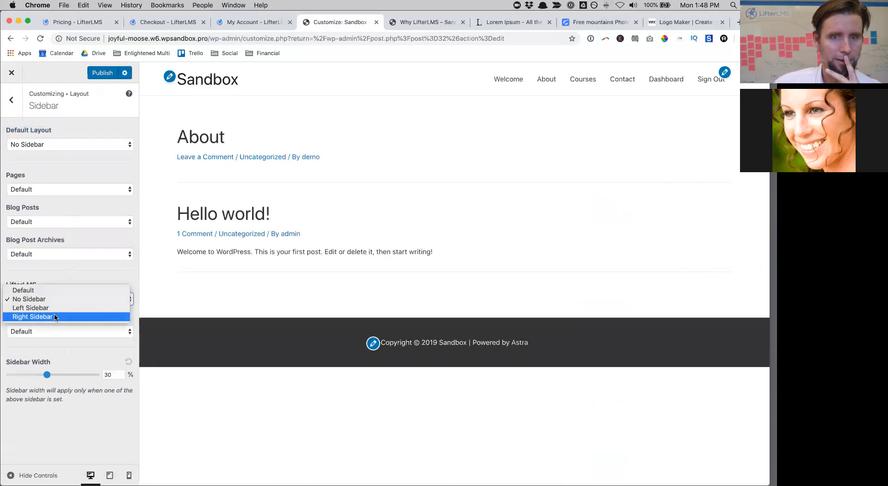
click(54, 317)
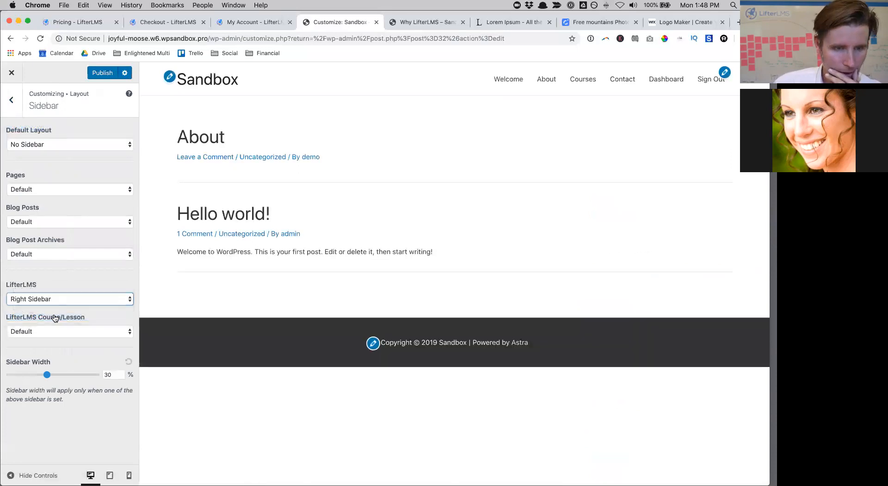
click(102, 73)
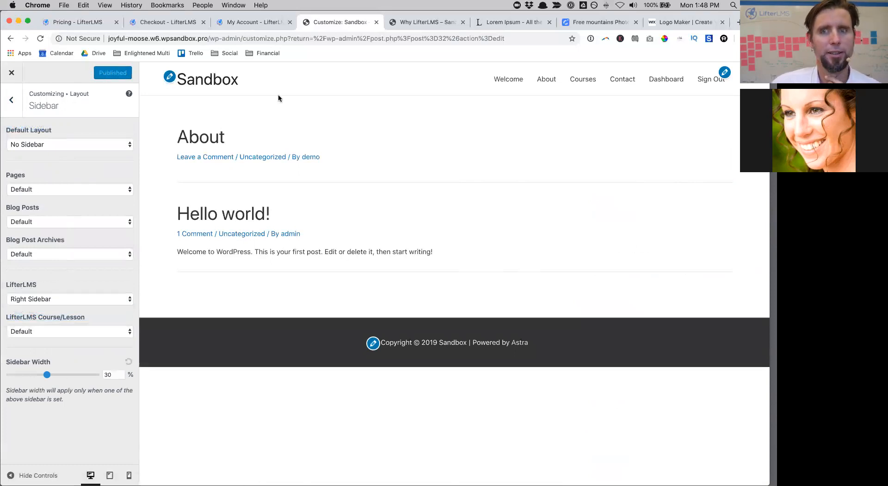
click(10, 101)
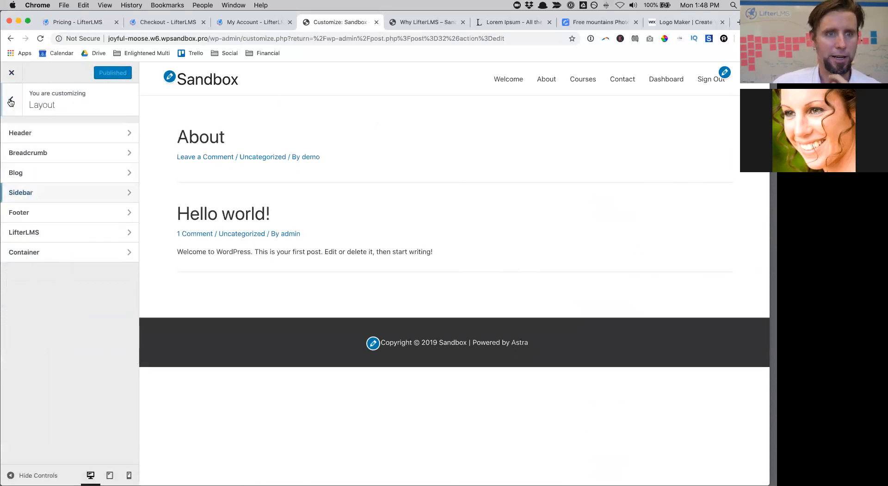
click(10, 101)
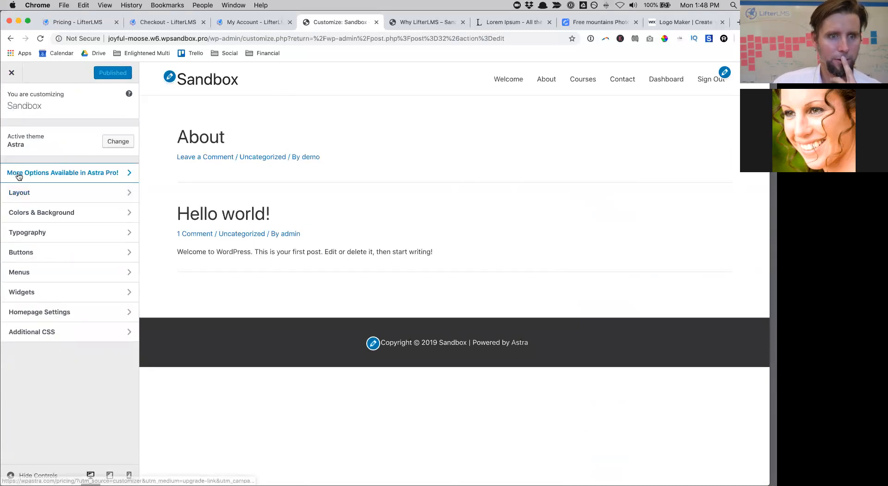
Step: Set a static homepage showing the Welcome page and publish the setting
click(23, 312)
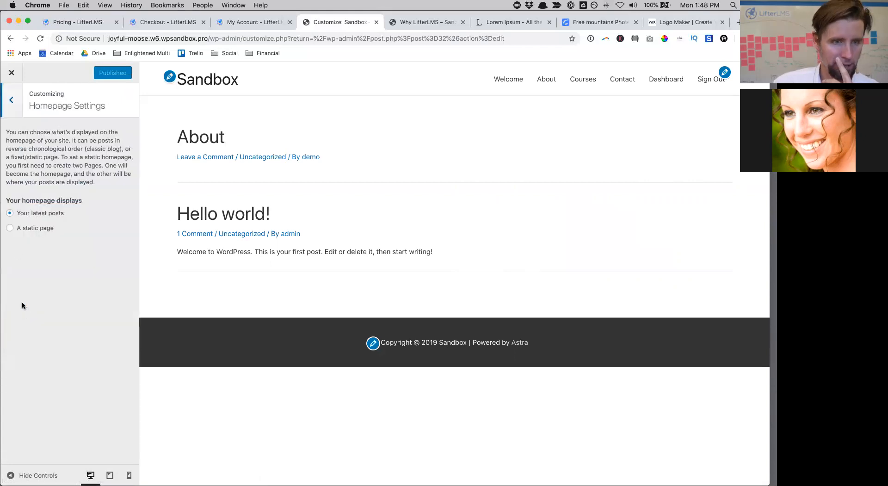
click(9, 230)
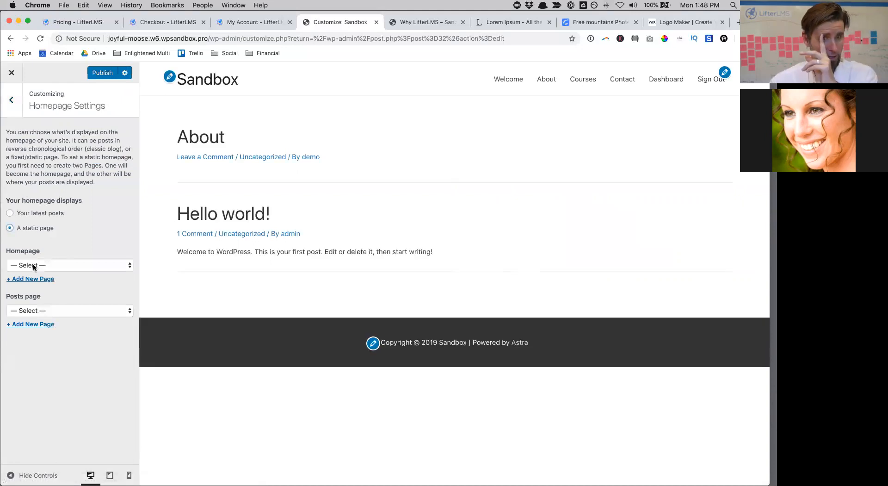
click(30, 265)
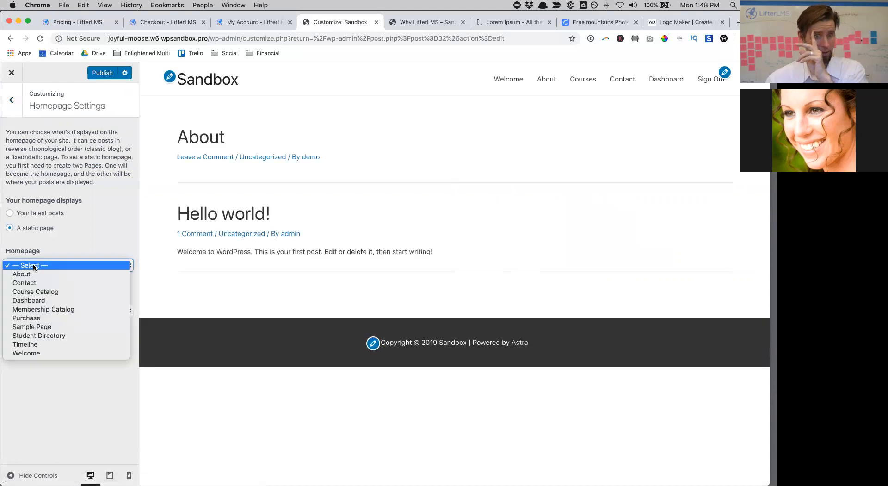
click(46, 353)
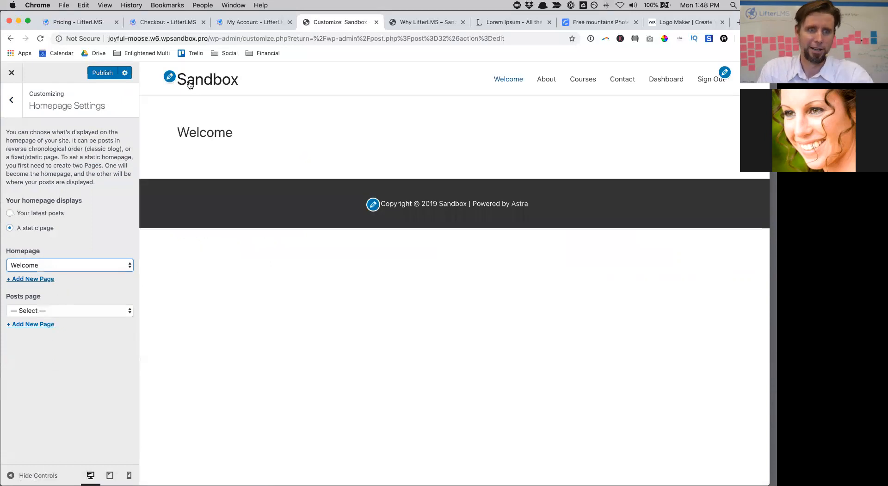
click(102, 73)
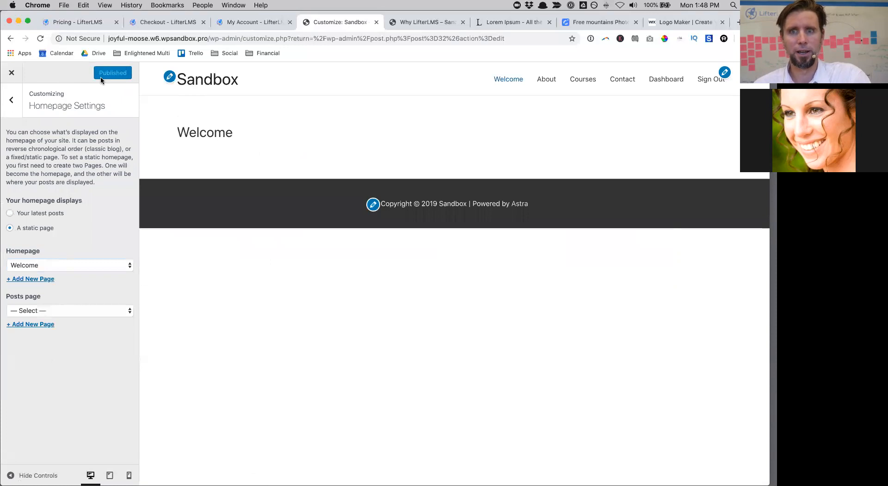
click(13, 74)
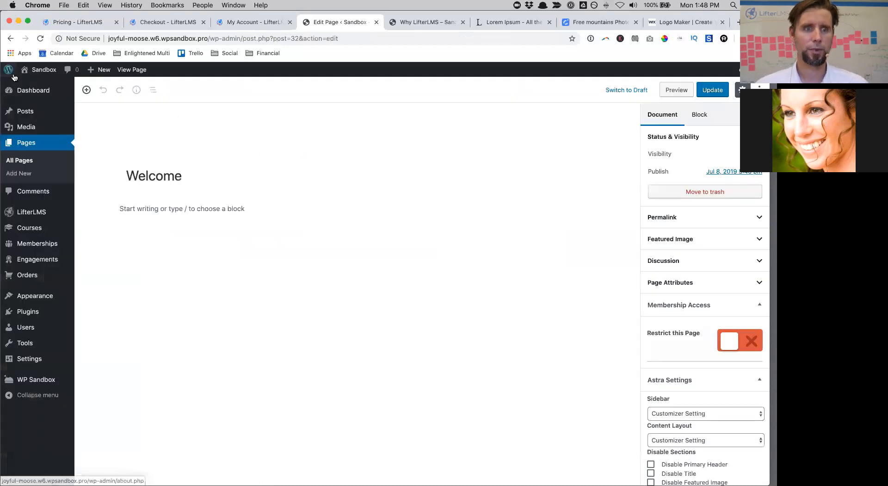
Step: Change the Welcome menu item's navigation label to 'Home' and save the Main Menu
mouse_move(56, 295)
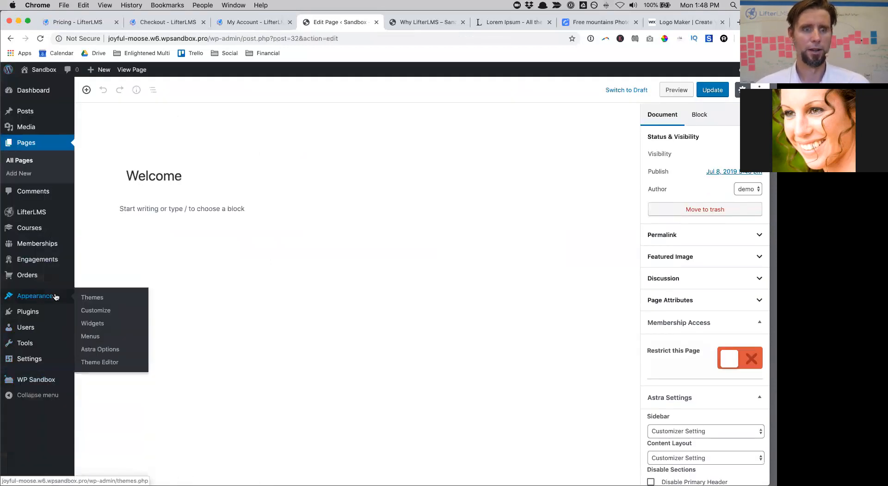
click(102, 336)
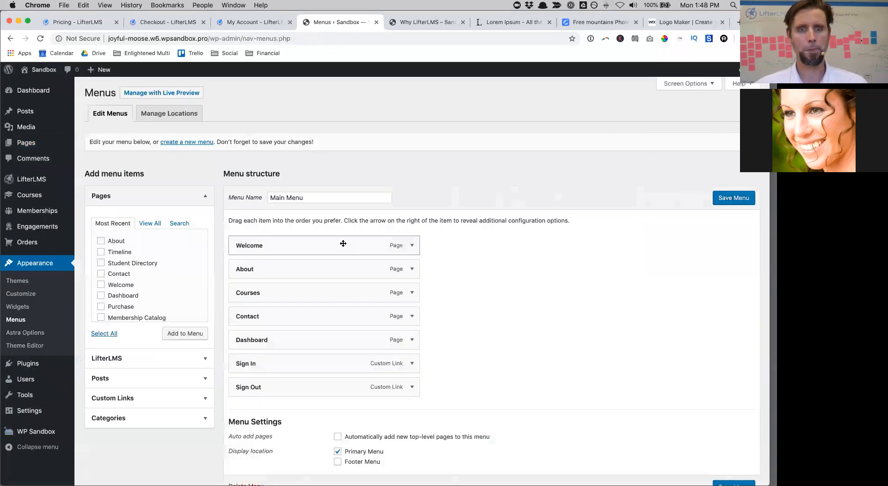
click(412, 247)
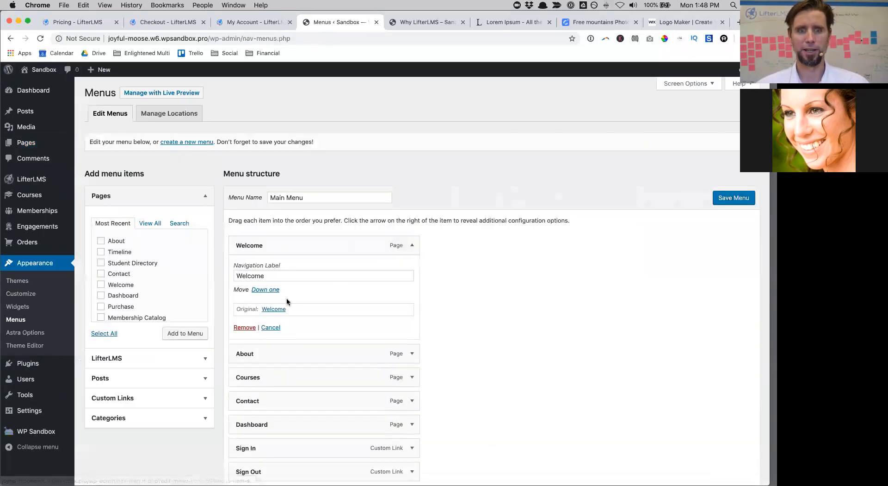
double_click(269, 277)
text(Ho)
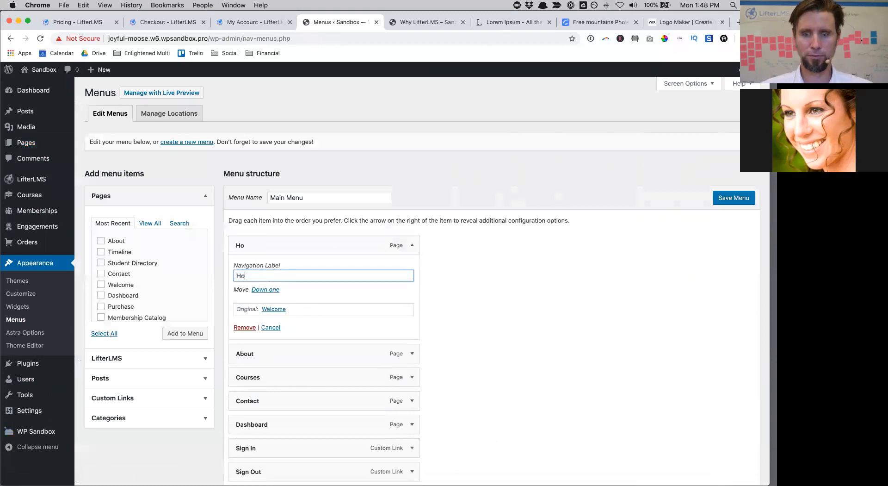
click(731, 199)
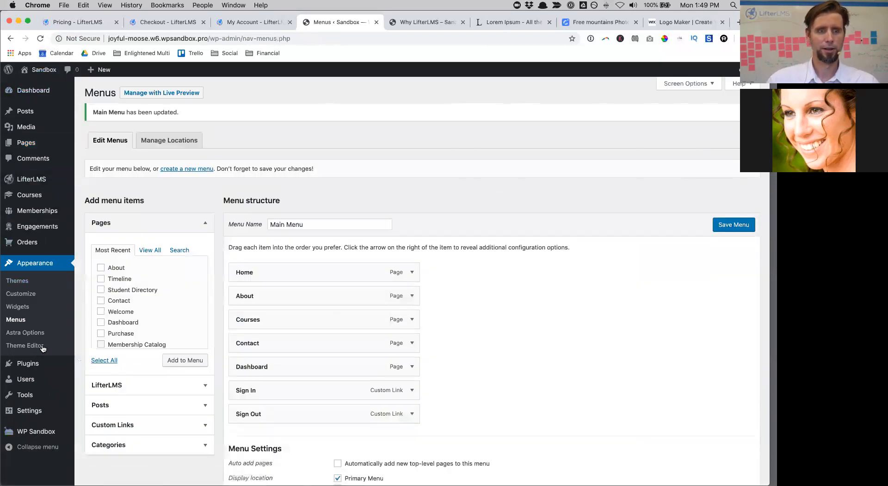
scroll(40, 347, down, 2)
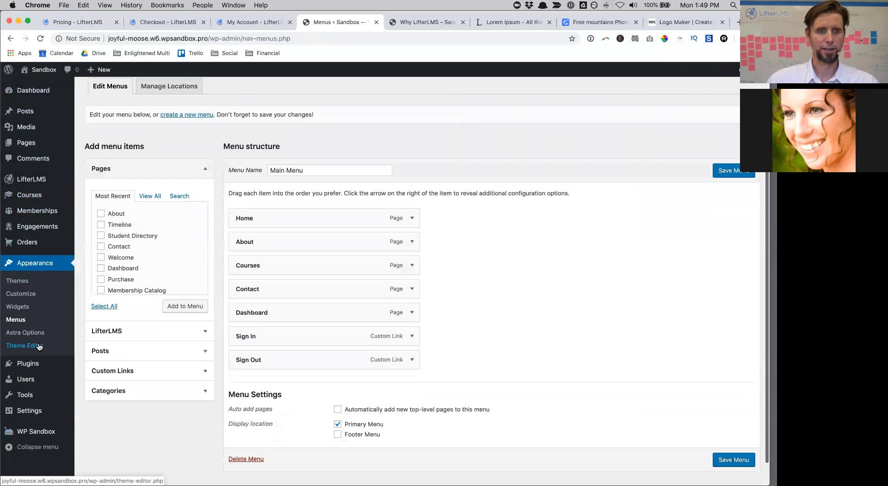
click(21, 295)
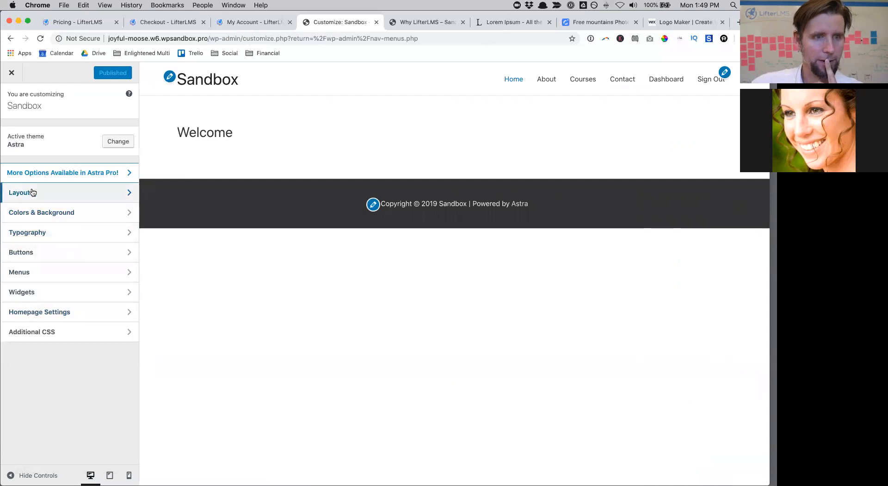
Step: Replace the Site Title 'Sandbox' with 'My Academy' in Site Identity and publish
click(32, 192)
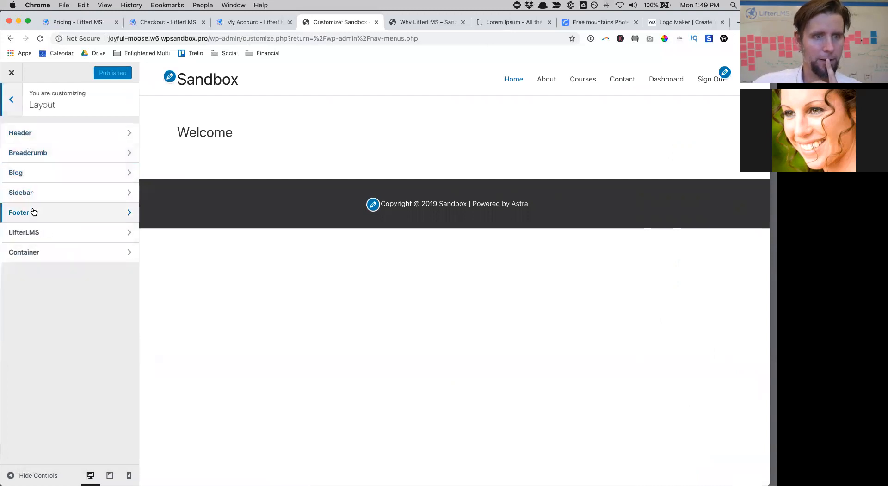
click(41, 132)
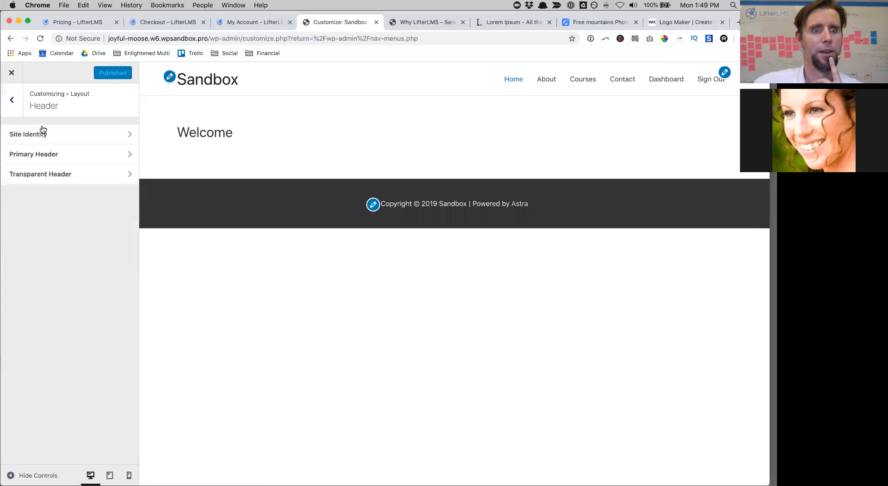
click(45, 135)
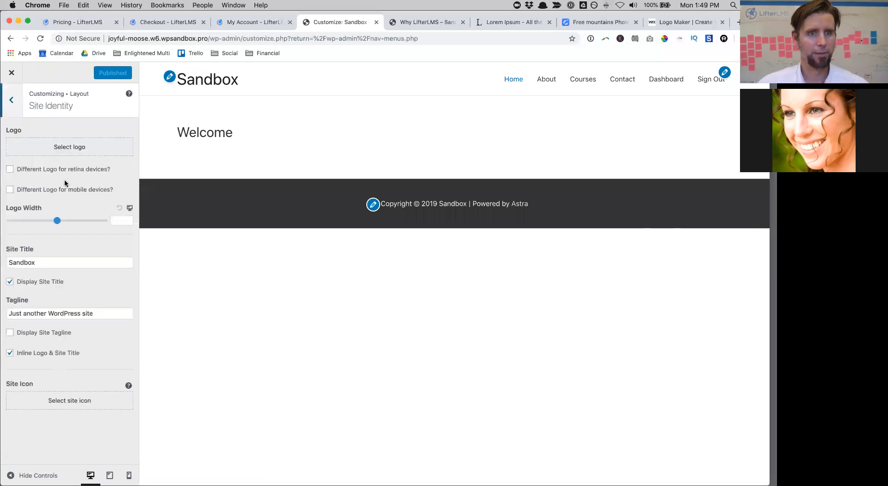
drag(73, 258, 4, 261)
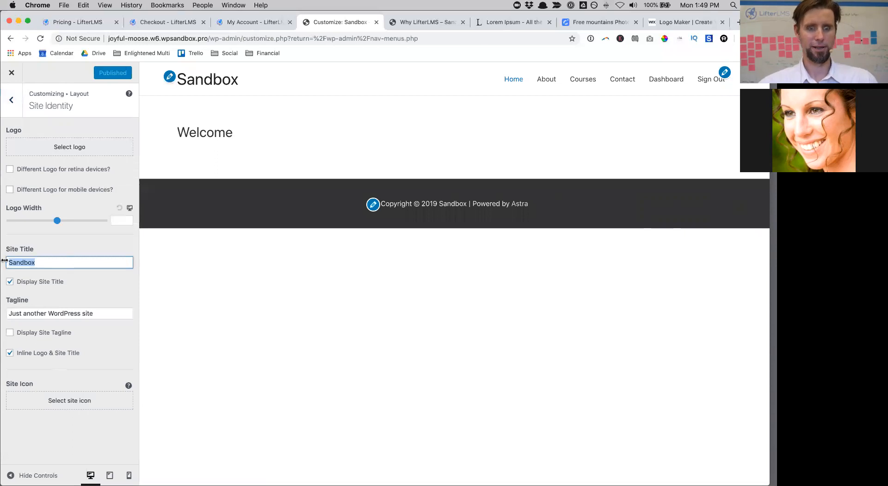
text(My Ac)
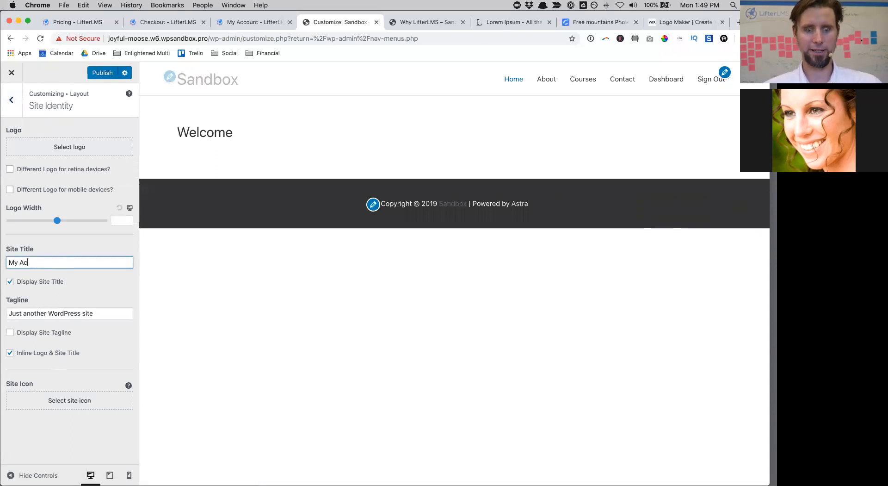
text(ademy)
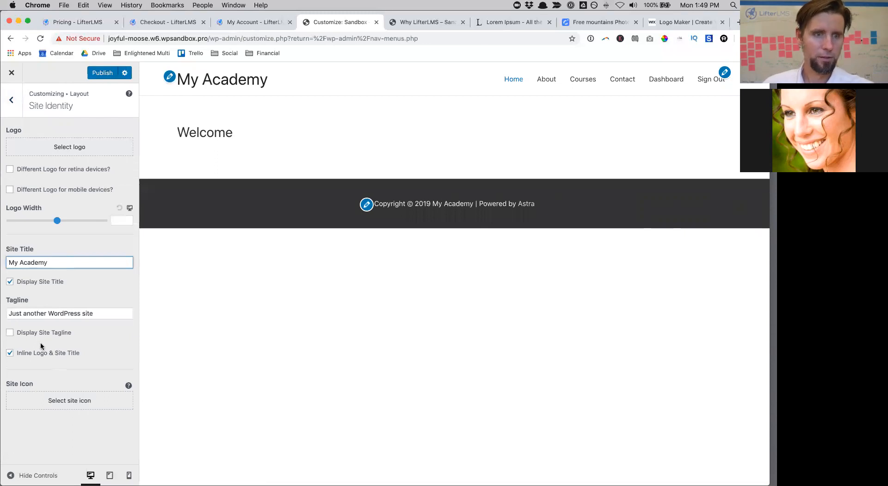
click(103, 74)
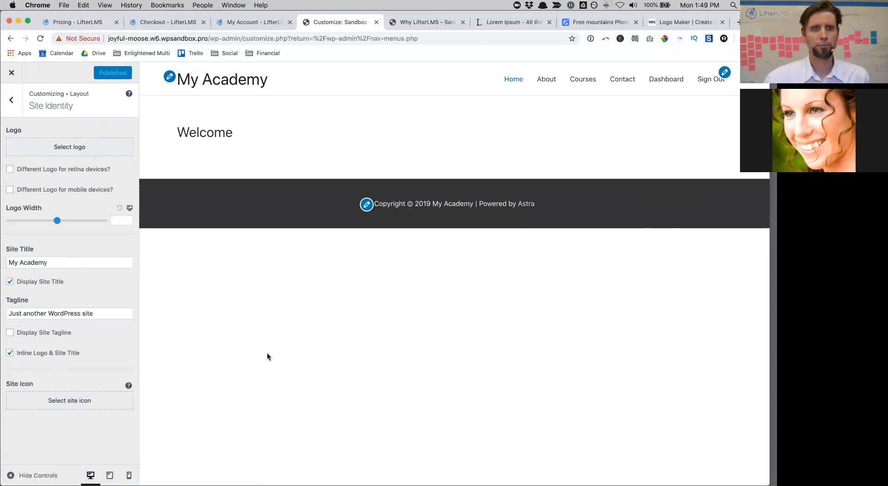
click(11, 74)
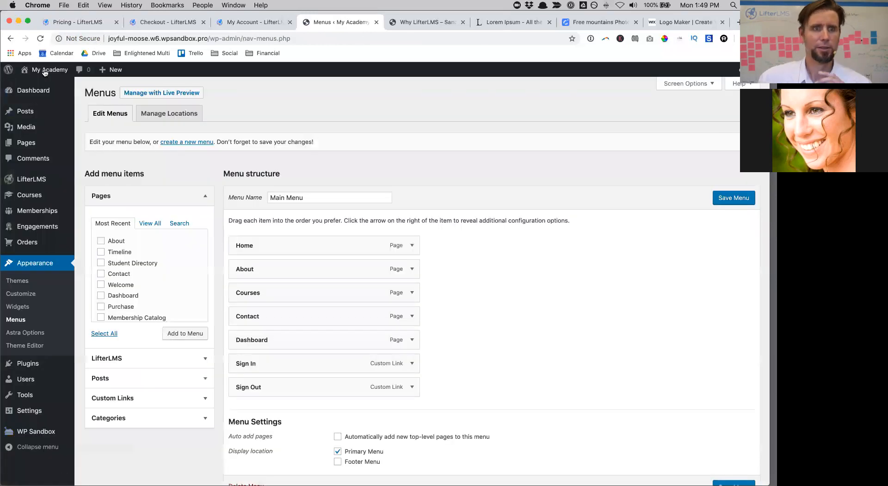
Step: Open the live My Academy homepage and move the browser window lower on the desktop
click(44, 87)
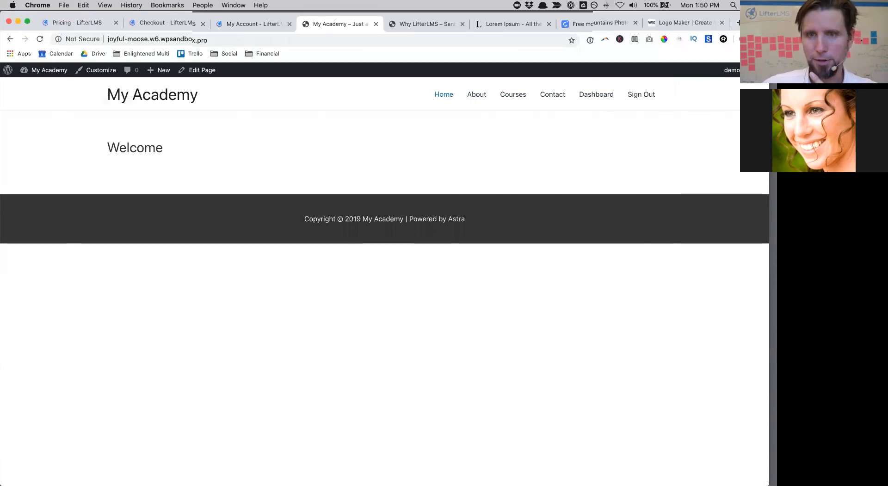
drag(497, 18, 498, 43)
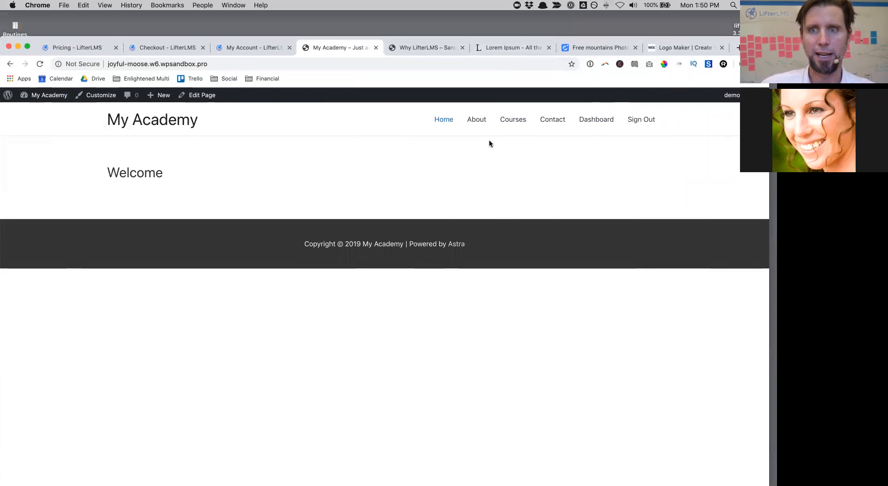
Step: From the LibreStock mountains grid, open the hikers-by-the-lake photo on StockSnap and download it free
click(579, 49)
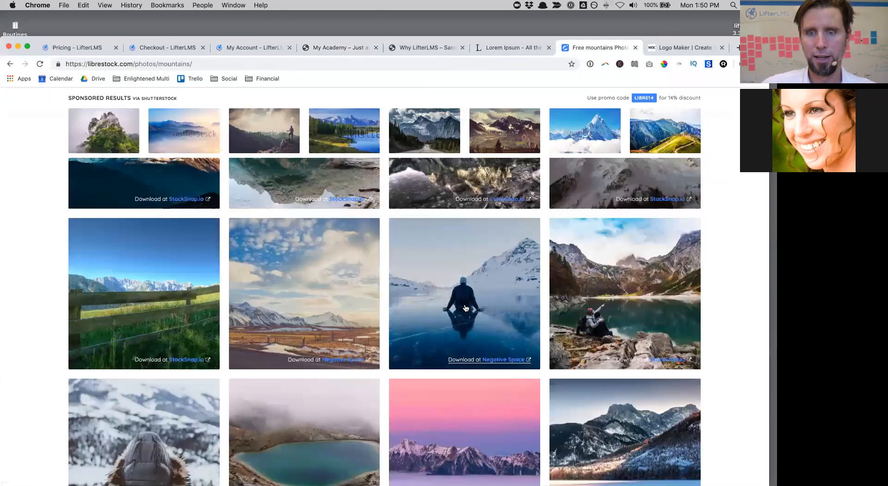
scroll(618, 301, down, 2)
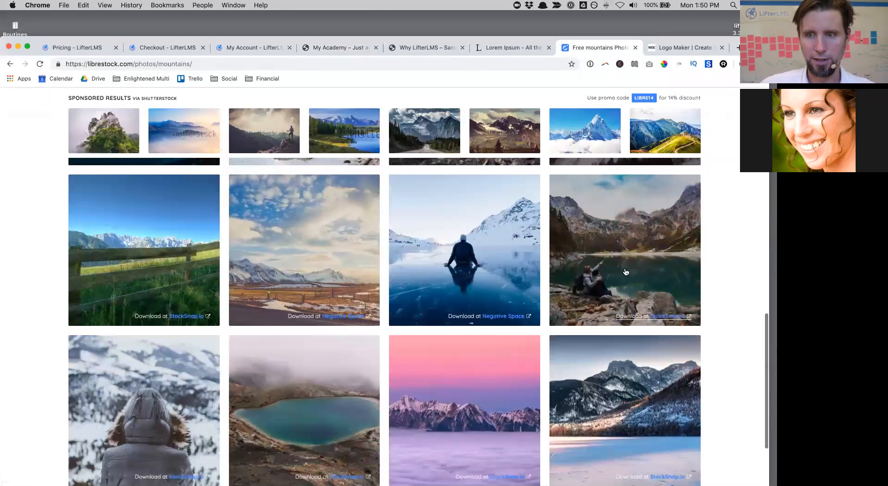
click(624, 271)
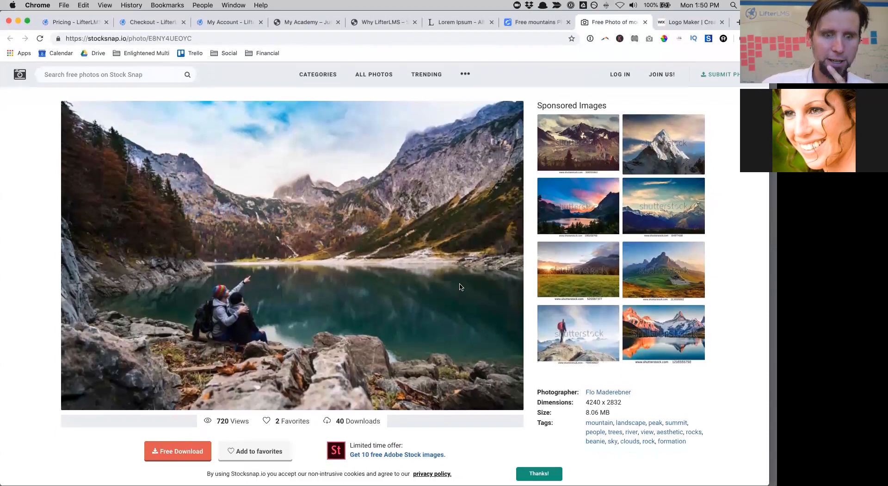
click(161, 451)
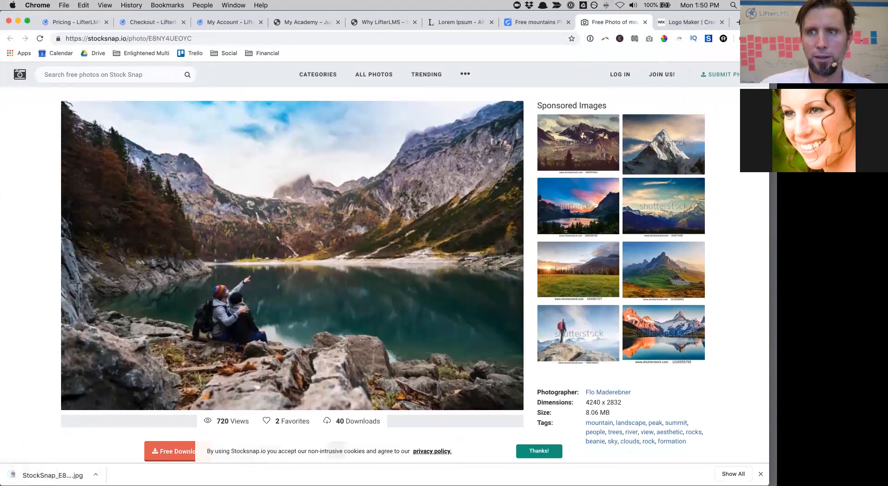
key(super+t)
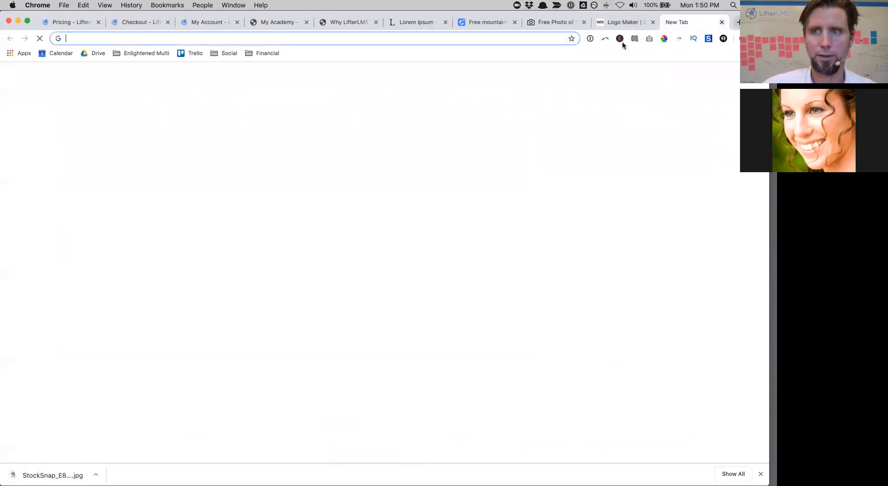
Step: Search the web for 'tiny png' and go to the TinyPNG website
text(t)
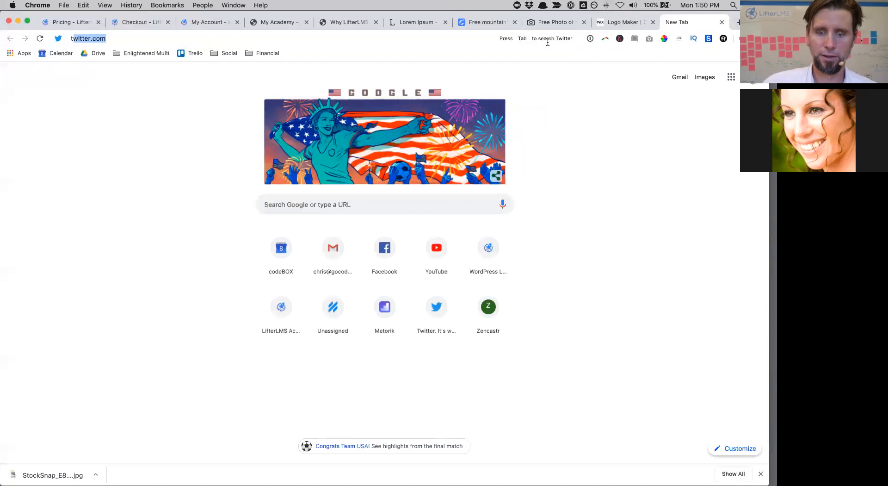
text(iny png)
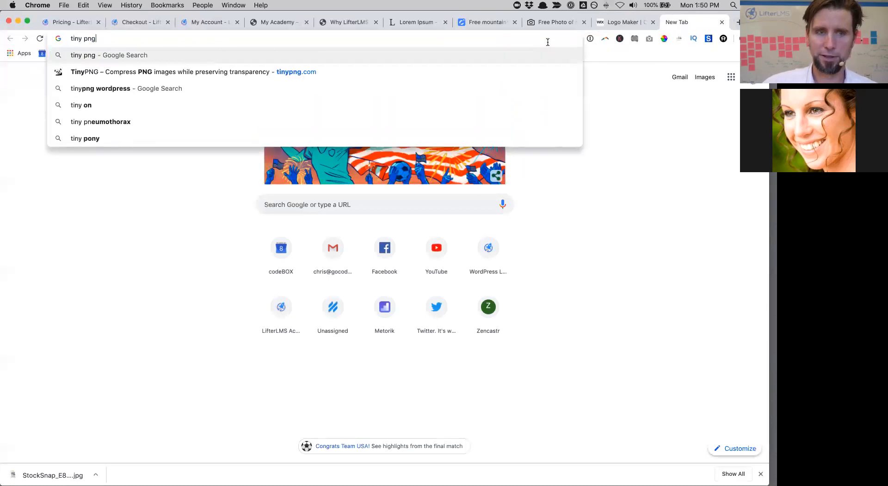
key(Return)
click(210, 147)
Step: Upload the 8.5 MB StockSnap_E8NY4UEOYC.jpg lake photo to TinyPNG, which rejects it for exceeding 5 MB
click(392, 149)
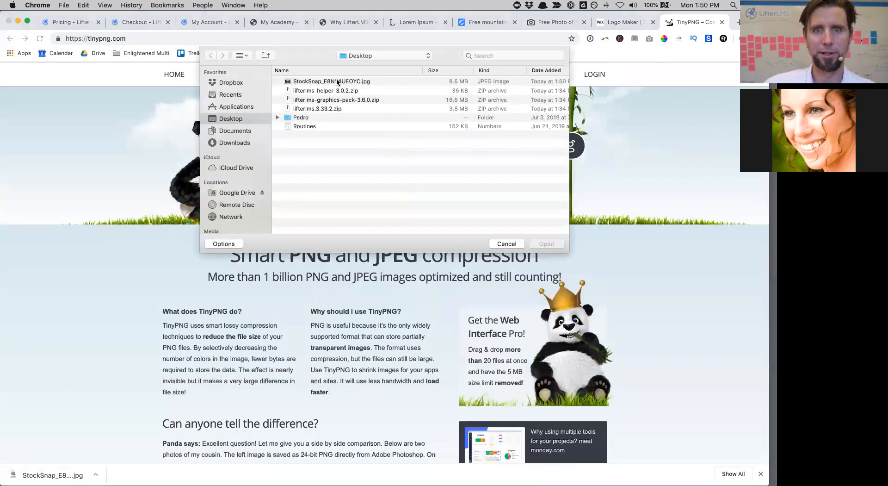
click(337, 81)
click(546, 244)
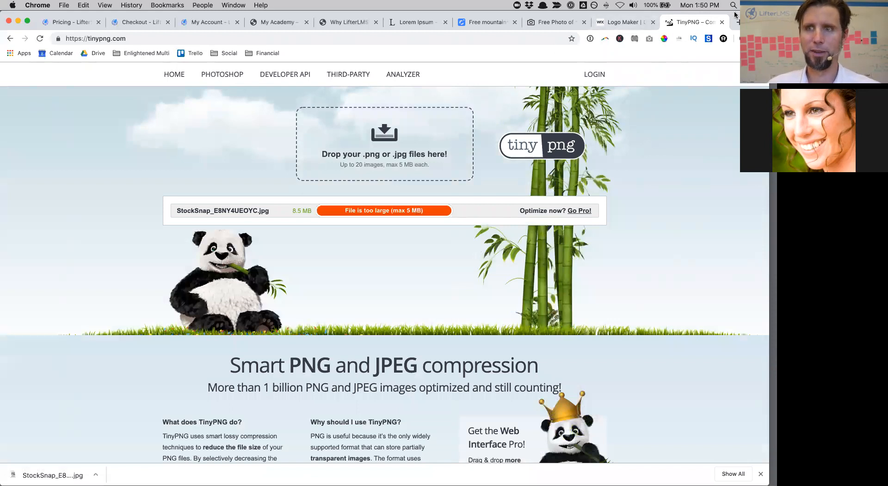
drag(754, 22, 754, 53)
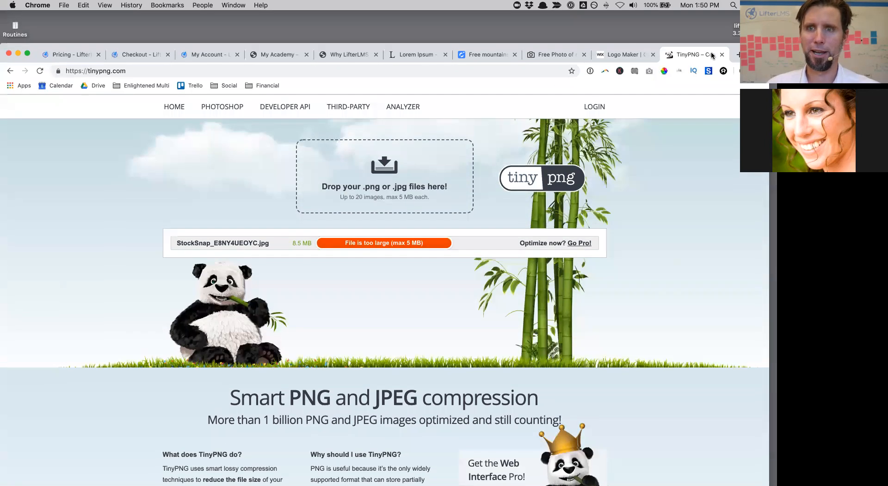
Step: Close the lake photo's StockSnap page and return to the LibreStock mountain results
click(558, 55)
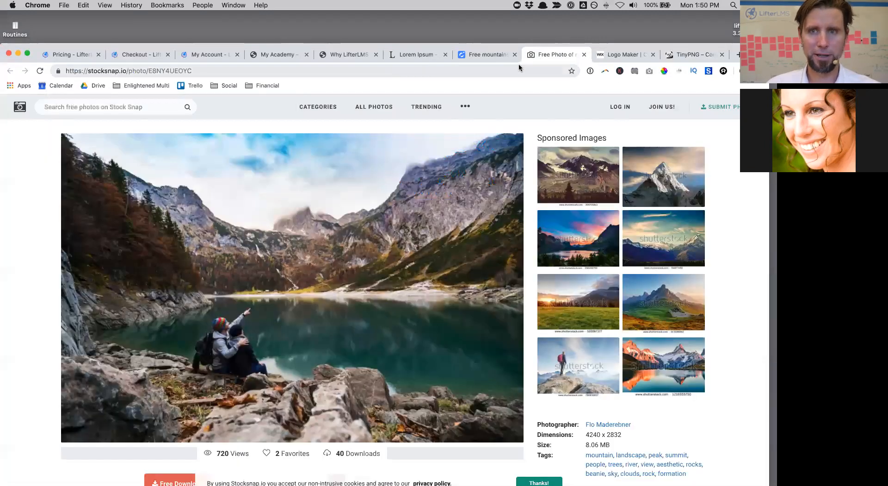
click(585, 55)
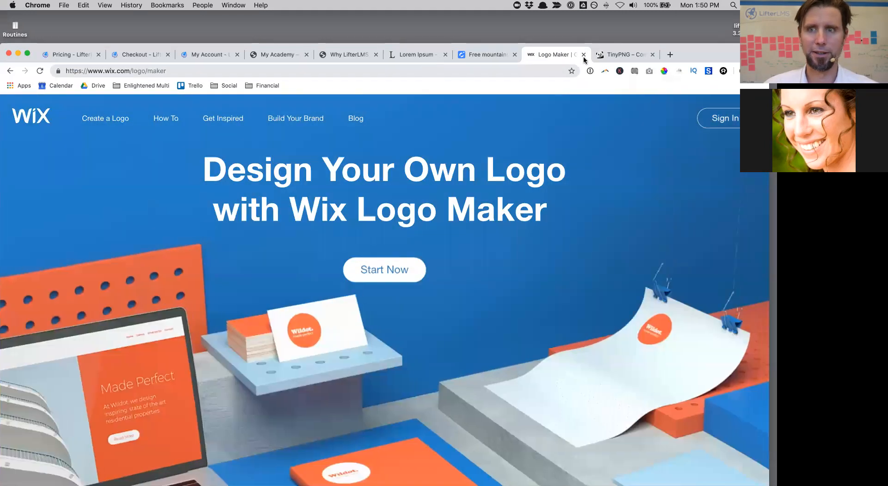
click(492, 53)
scroll(359, 217, down, 5)
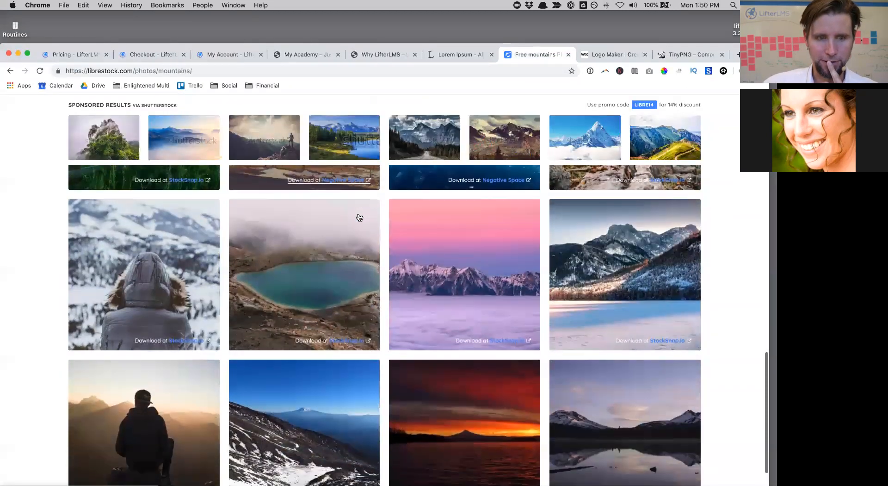
scroll(287, 251, down, 8)
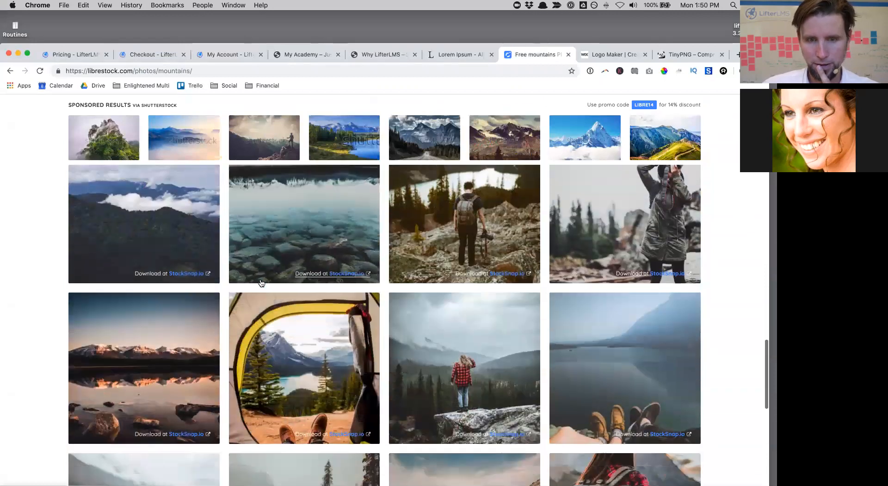
scroll(261, 283, up, 9)
scroll(261, 283, up, 5)
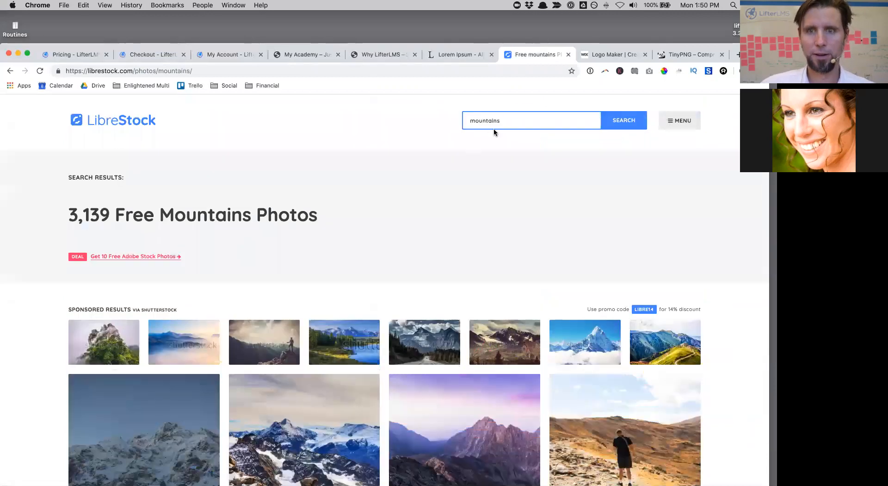
Step: Search LibreStock for running photos, closing the red-wall runner image that wouldn't load
key(super+a)
text(ru)
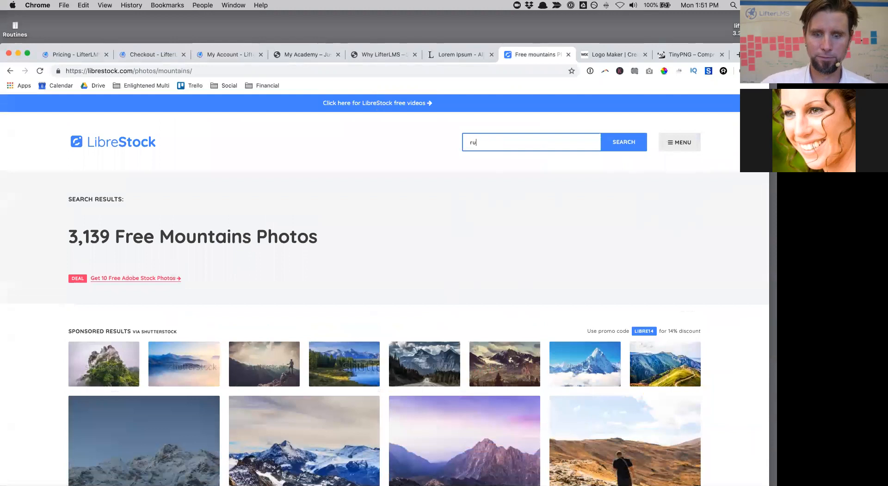
key(Return)
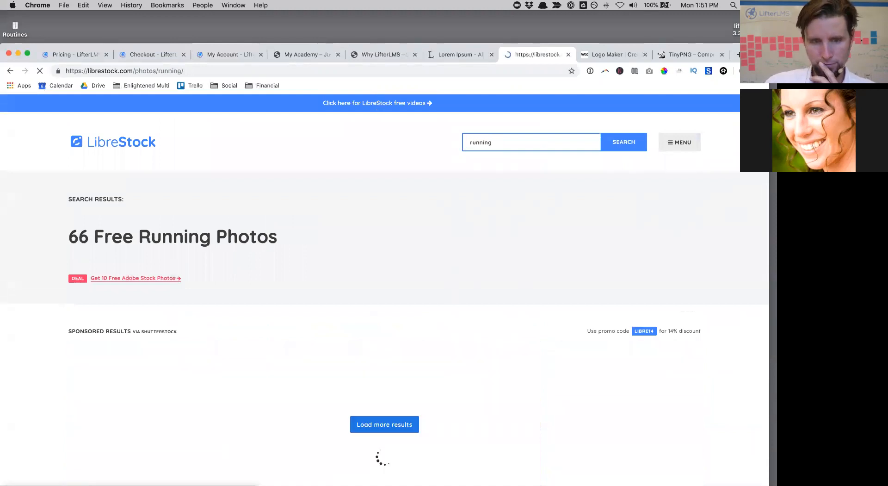
scroll(379, 250, down, 5)
scroll(378, 254, down, 5)
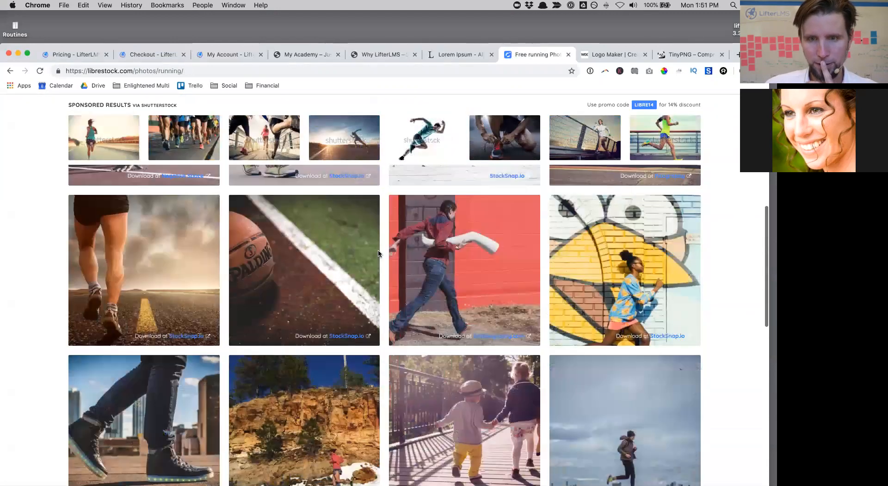
click(490, 223)
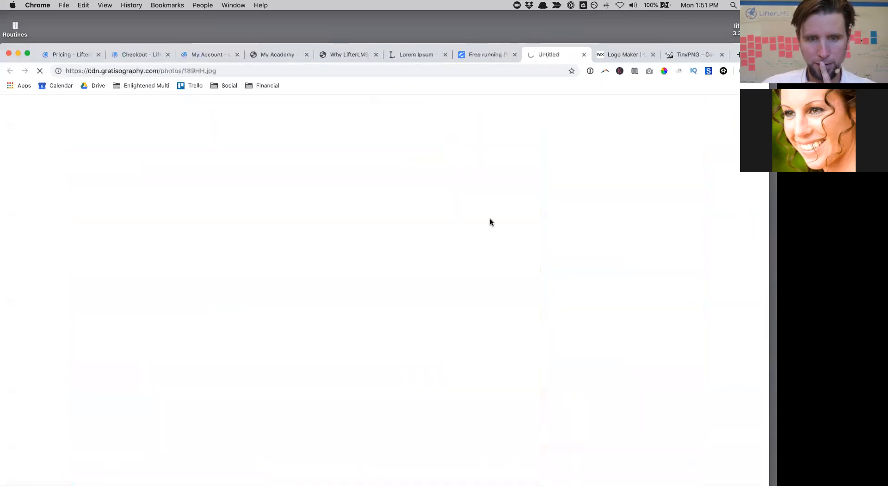
click(583, 54)
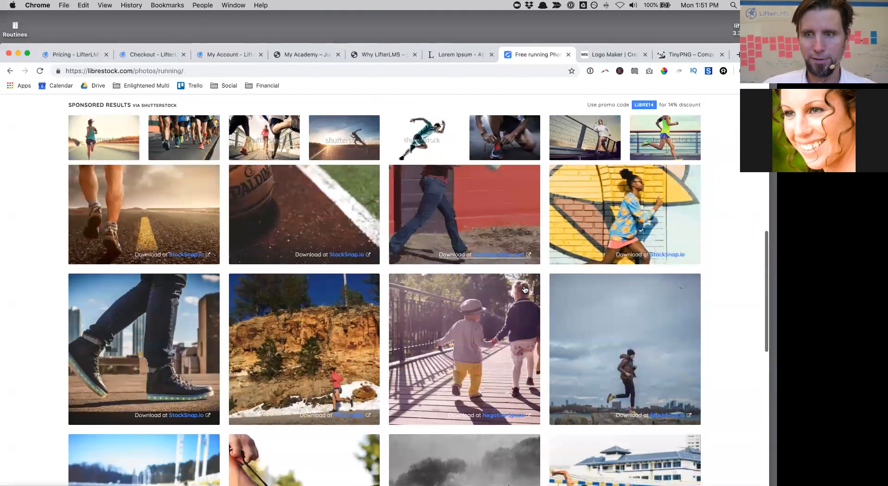
Step: Download the 0.90 MB StockSnap photo of a runner on rocks before the city skyline
click(610, 331)
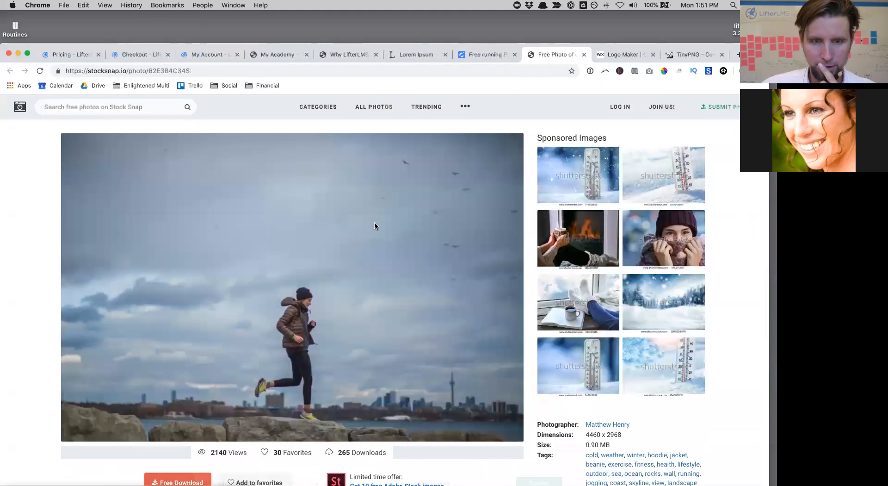
scroll(237, 434, down, 3)
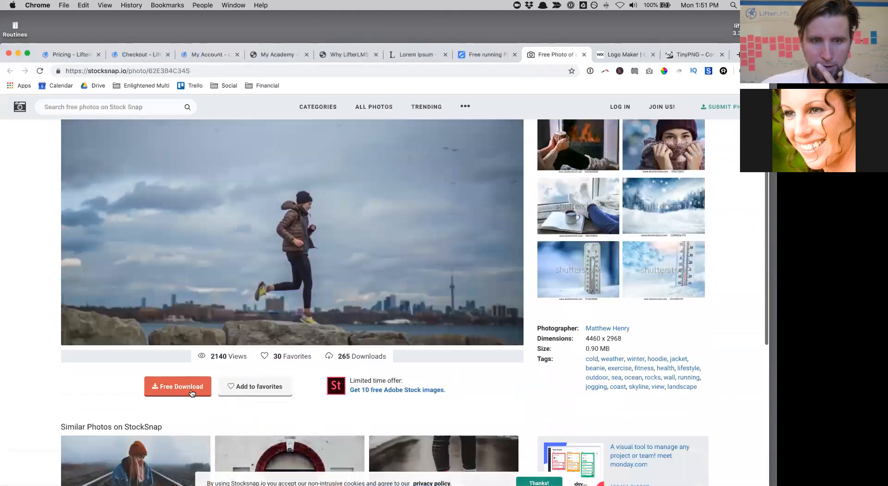
click(192, 391)
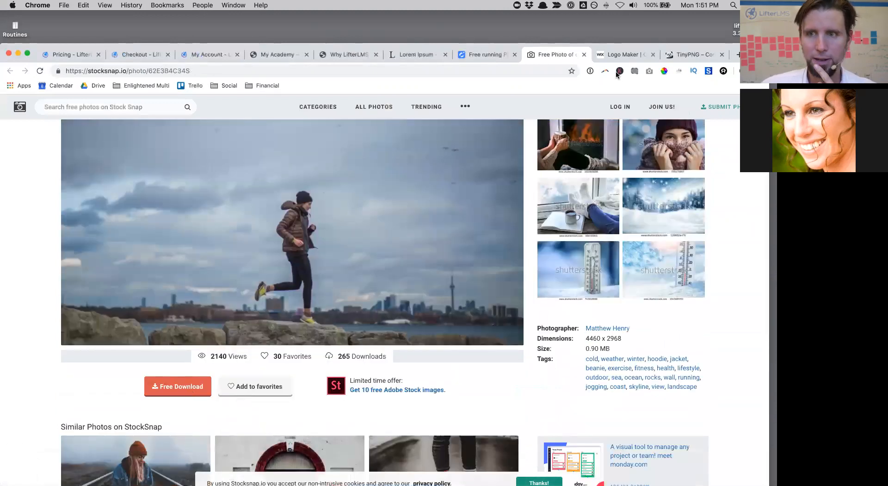
double_click(731, 57)
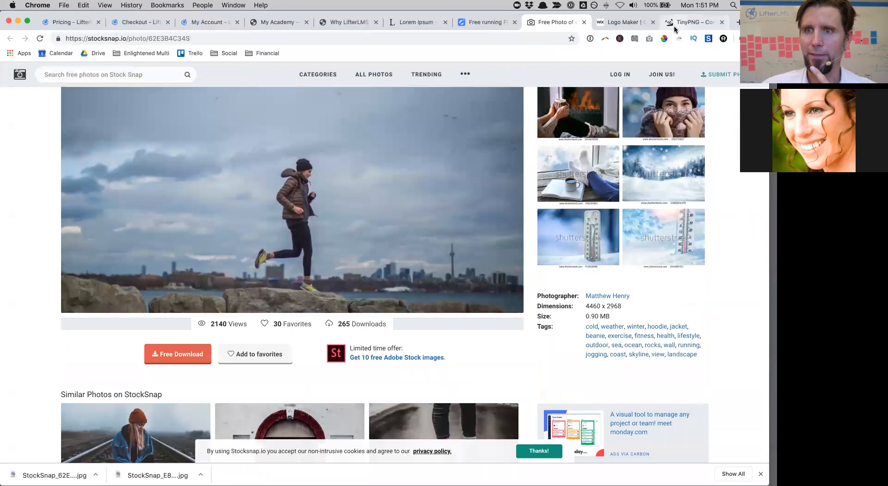
Step: Upload the 938.6 KB StockSnap_62E3B4C34S.jpg runner photo from Desktop into TinyPNG for compression
click(692, 22)
click(390, 138)
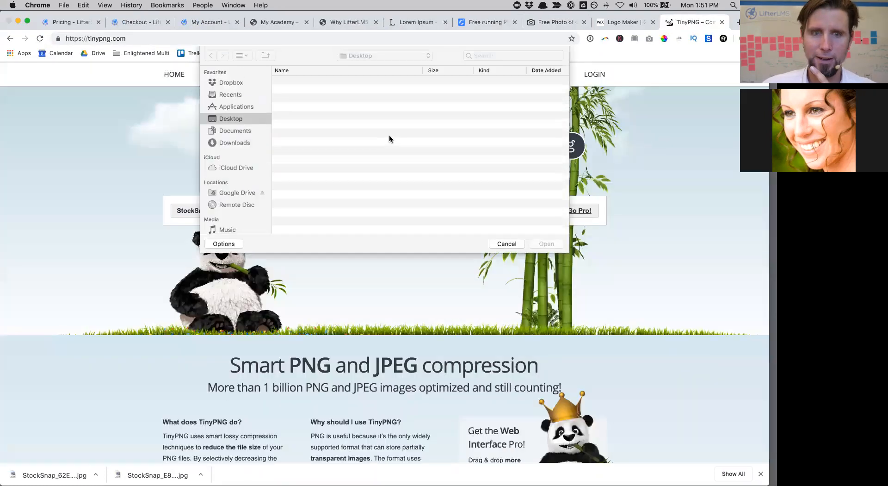
click(330, 83)
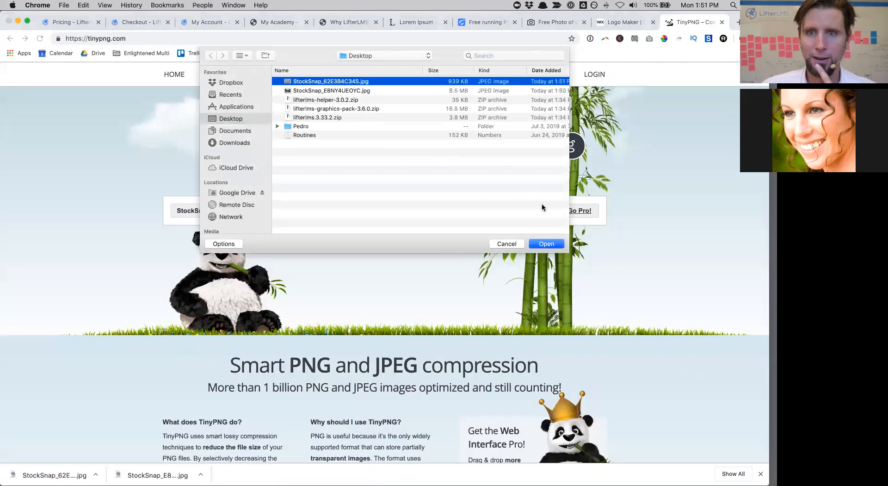
click(547, 244)
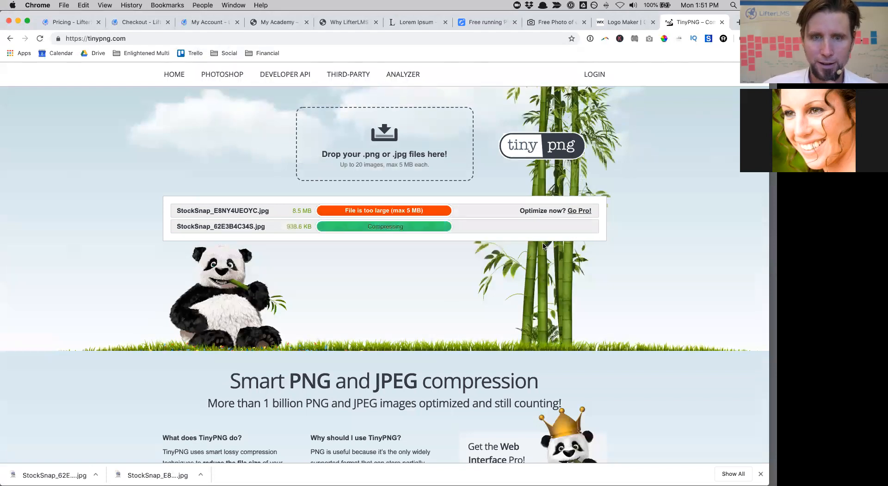
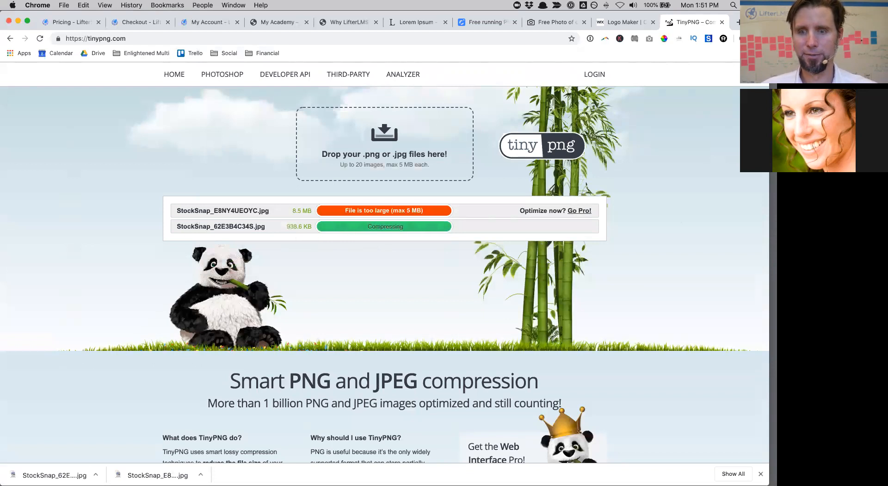
Step: Download the compressed 274.1 KB StockSnap_62E3B4C34S.jpg from TinyPNG
click(761, 473)
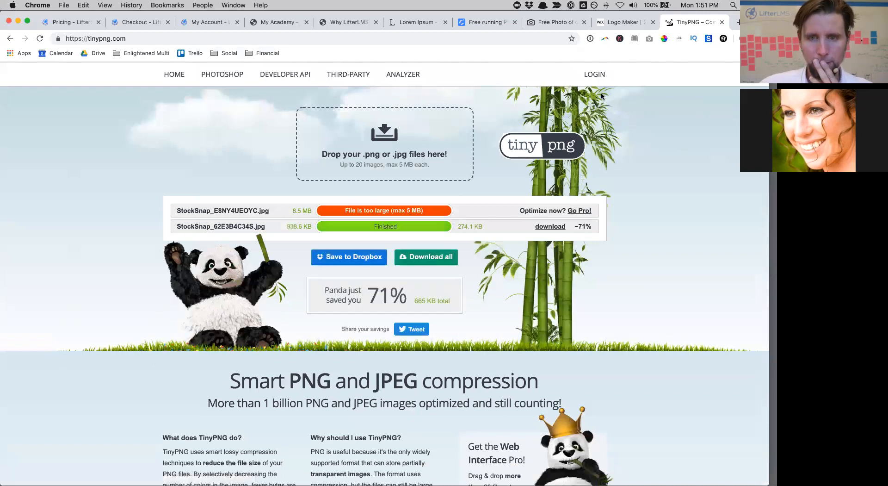
click(552, 227)
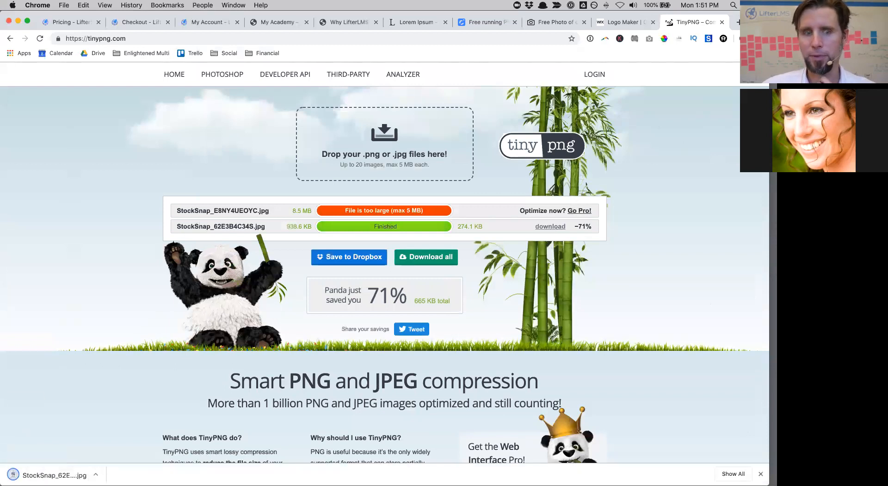
drag(483, 13, 482, 55)
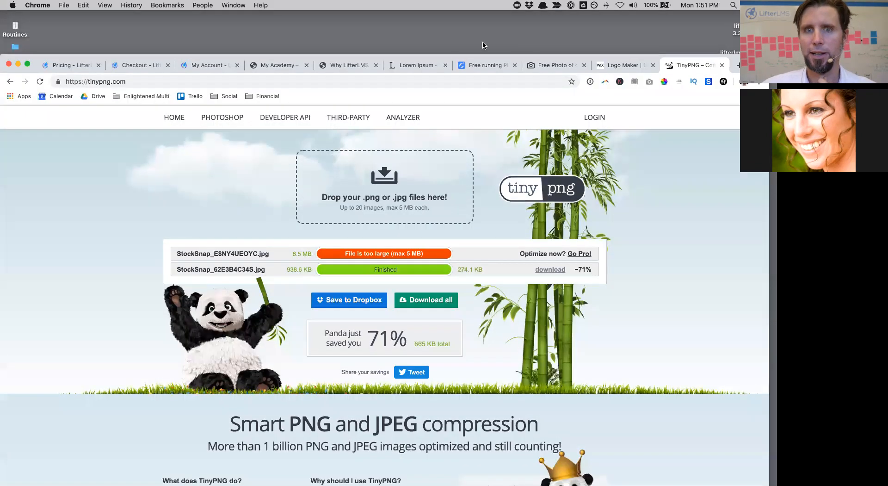
click(426, 69)
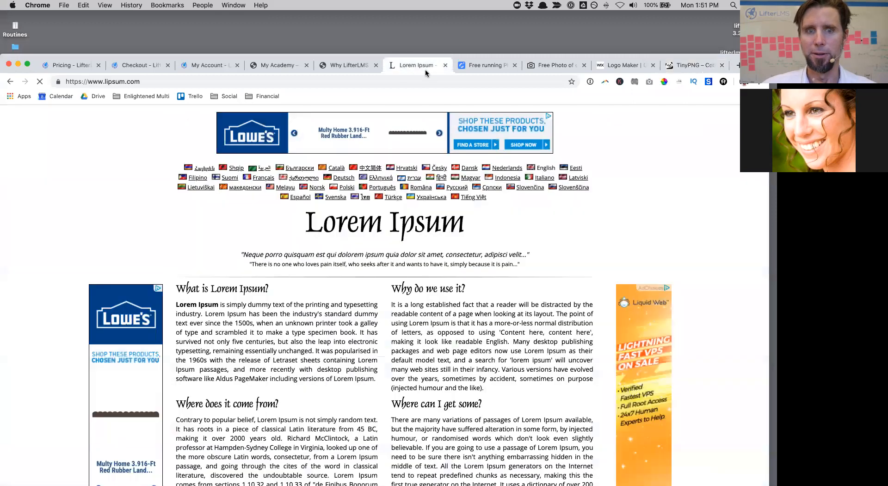
Step: Open the My Academy Welcome page in the block editor and bring up the block inserter
click(339, 69)
click(277, 66)
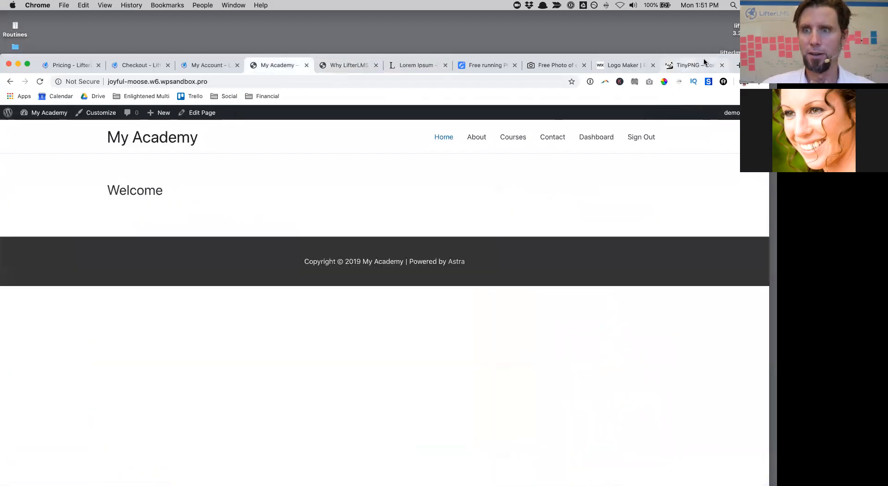
drag(752, 64, 751, 28)
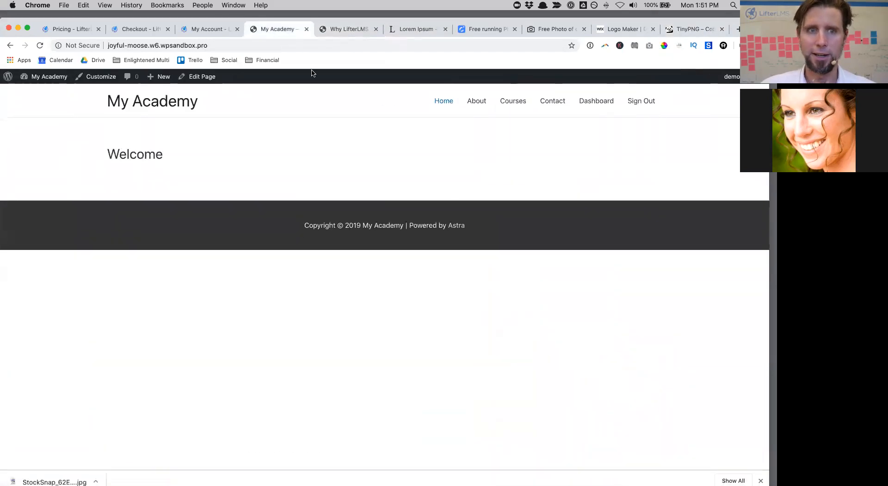
click(198, 77)
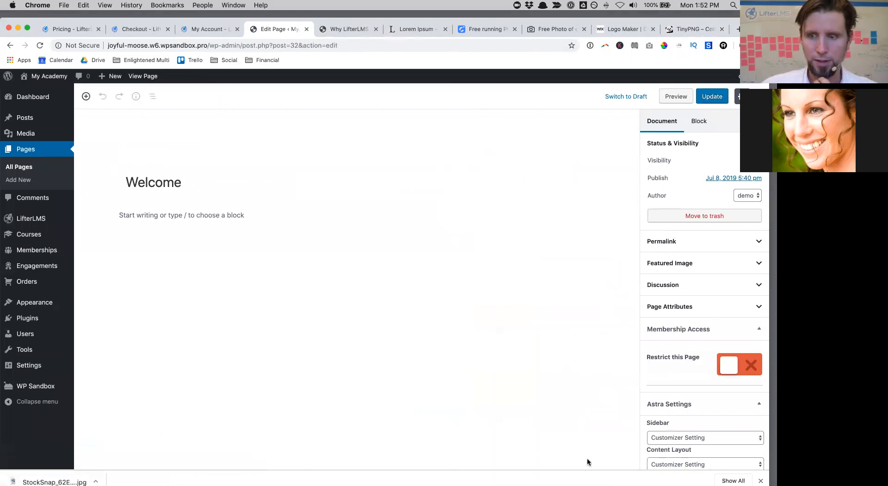
scroll(755, 407, down, 3)
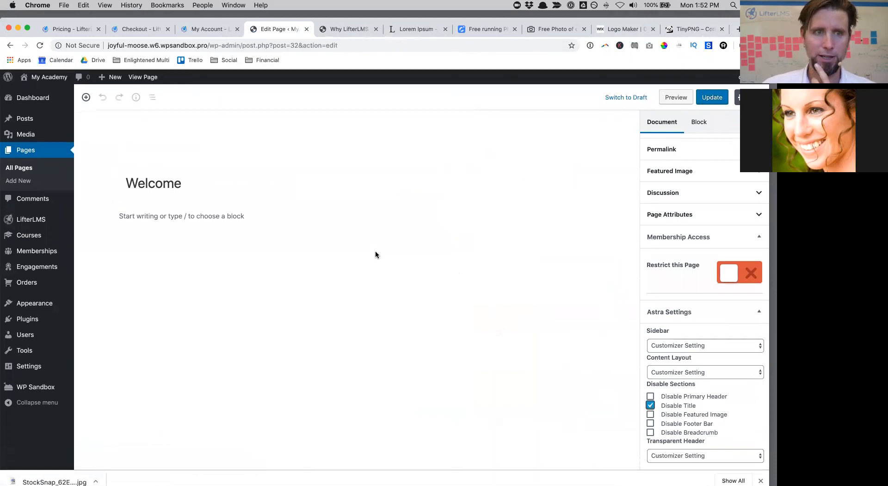
click(86, 97)
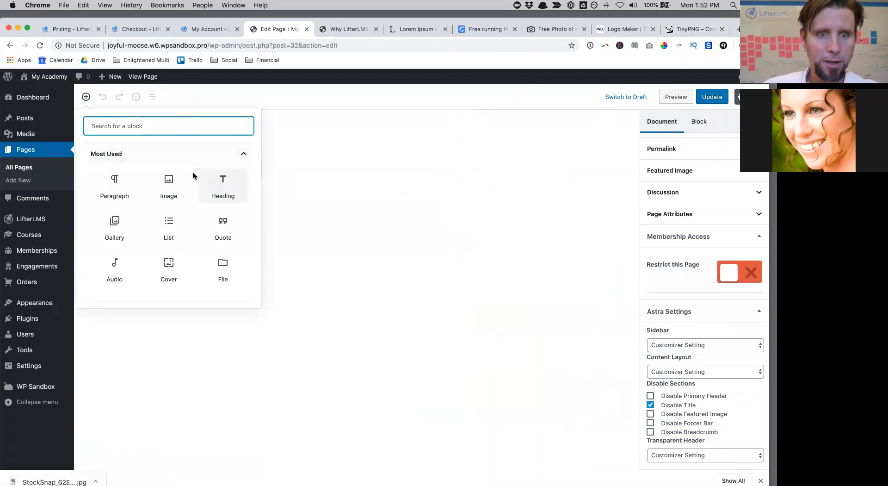
Step: Add a centred heading 'We Help Busy Professionals Get Back In Shape with Online Training and Support'
click(211, 191)
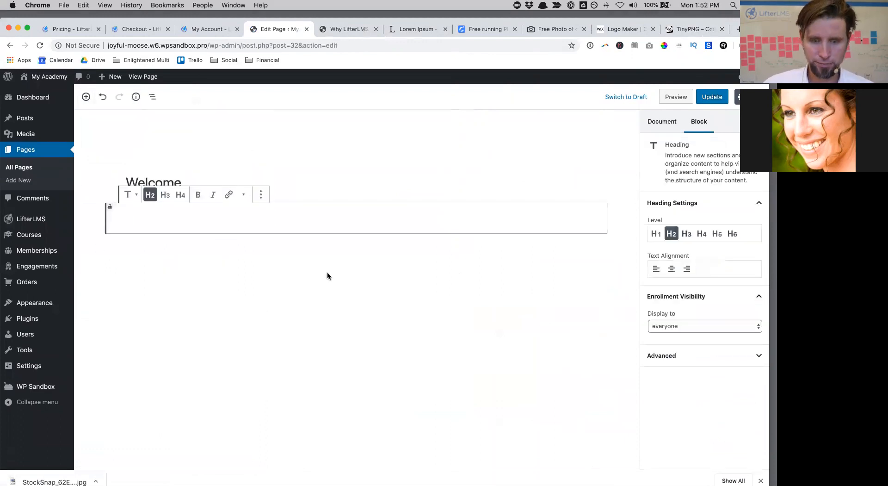
text(We Help Bu)
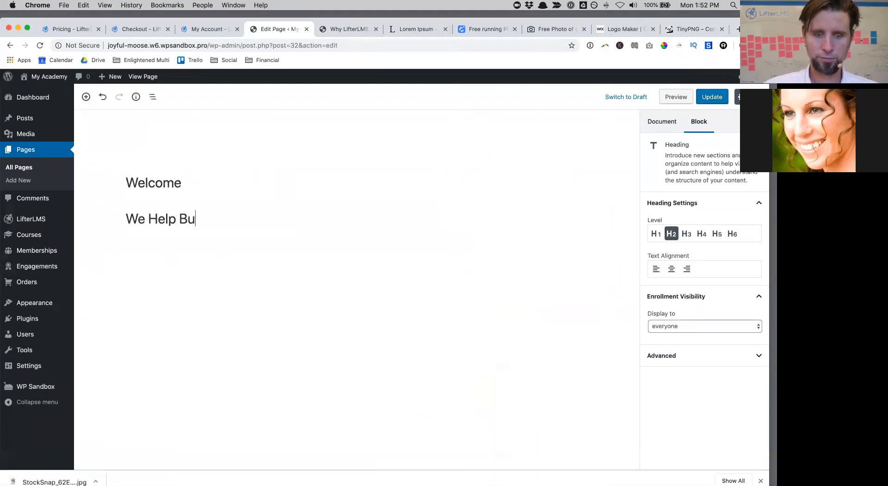
text(sy Profess)
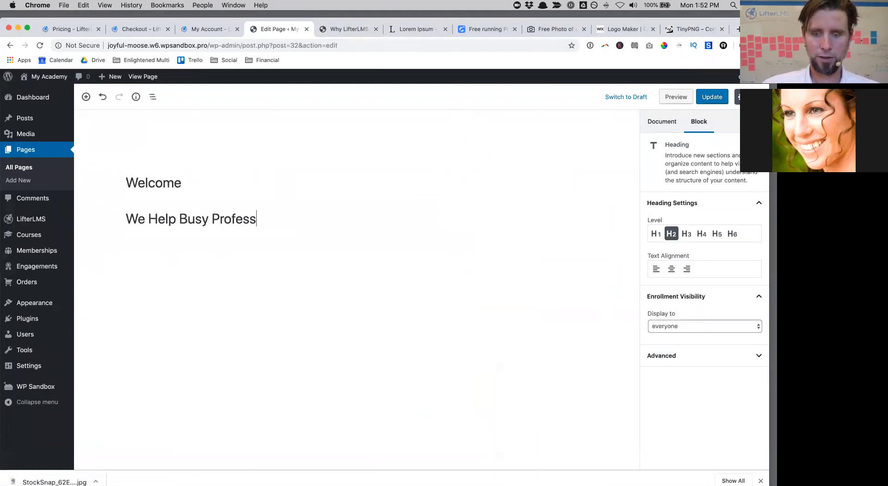
text(ionals Get )
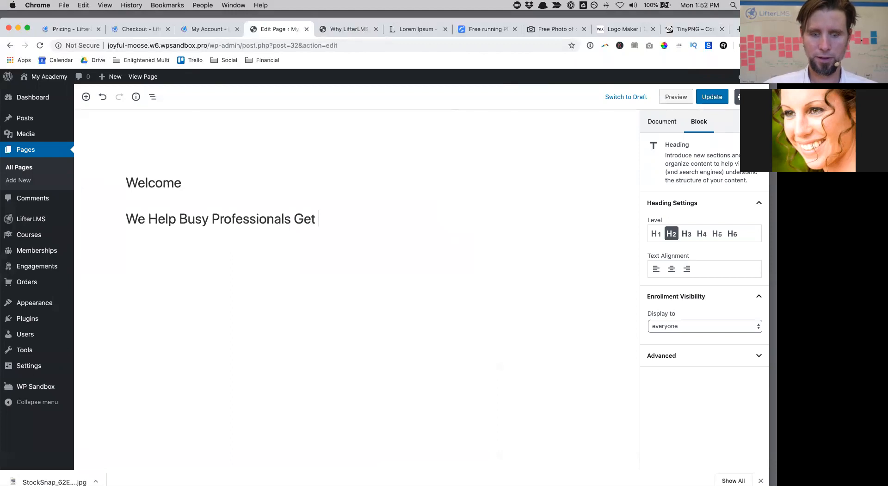
text(Back In Shape with ONline Training and Suppor)
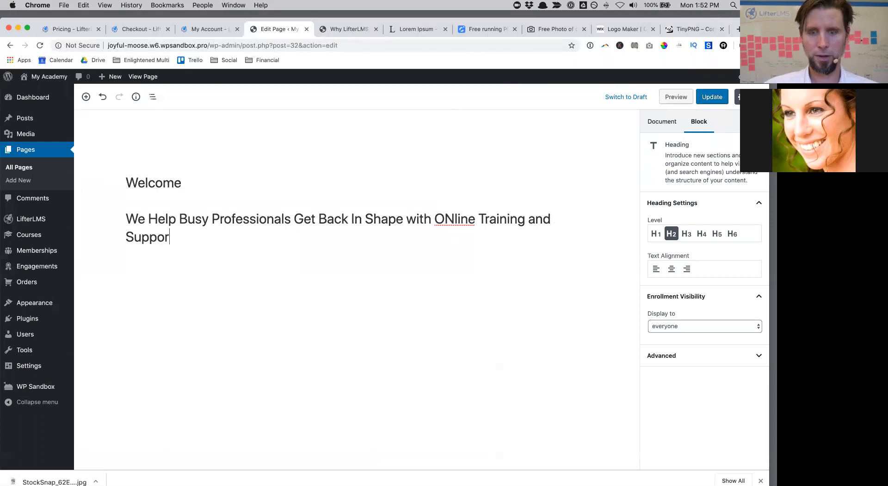
text(t)
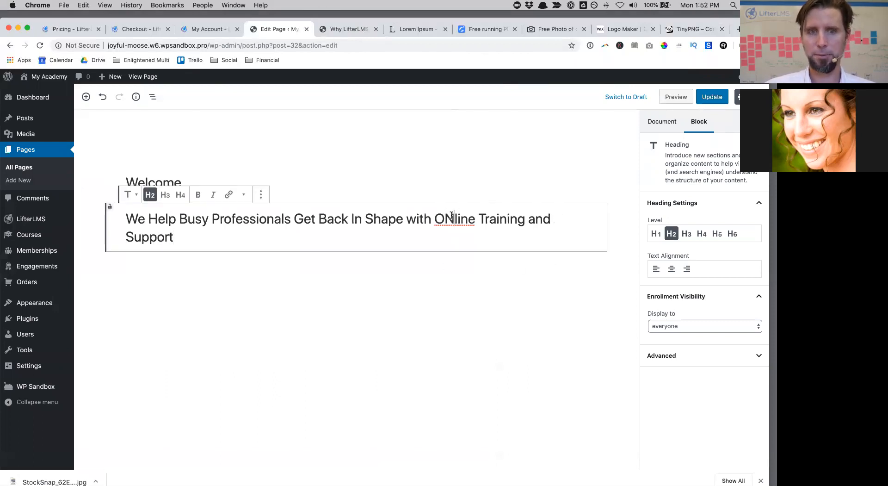
drag(448, 215, 447, 215)
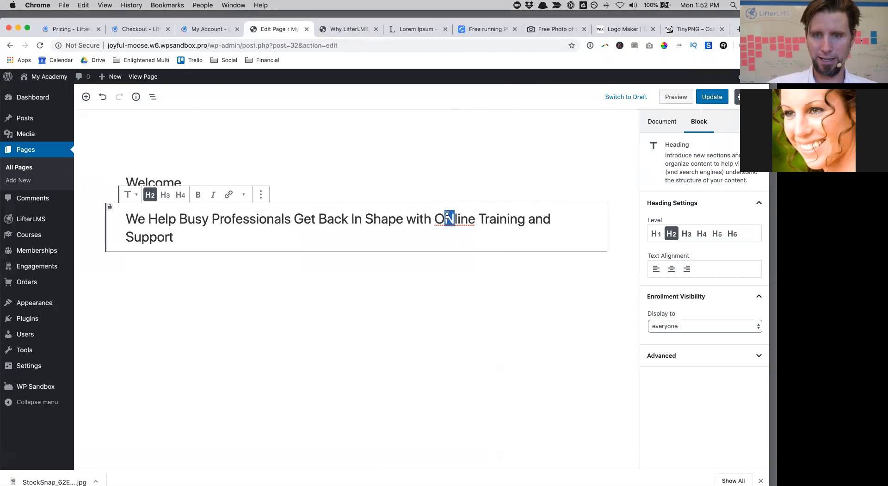
text(n)
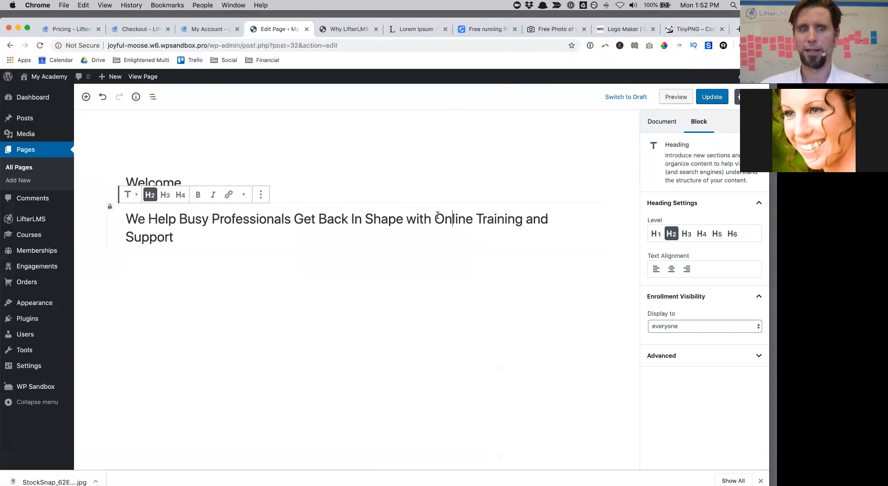
click(672, 269)
click(441, 236)
key(Return)
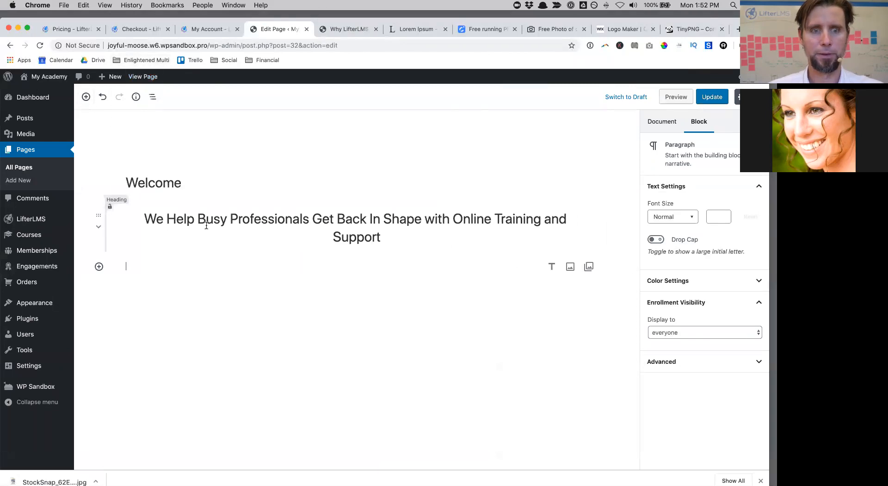
Step: Insert a two-column block and upload the compressed StockSnap runner photo into its left column
click(86, 97)
scroll(165, 156, down, 5)
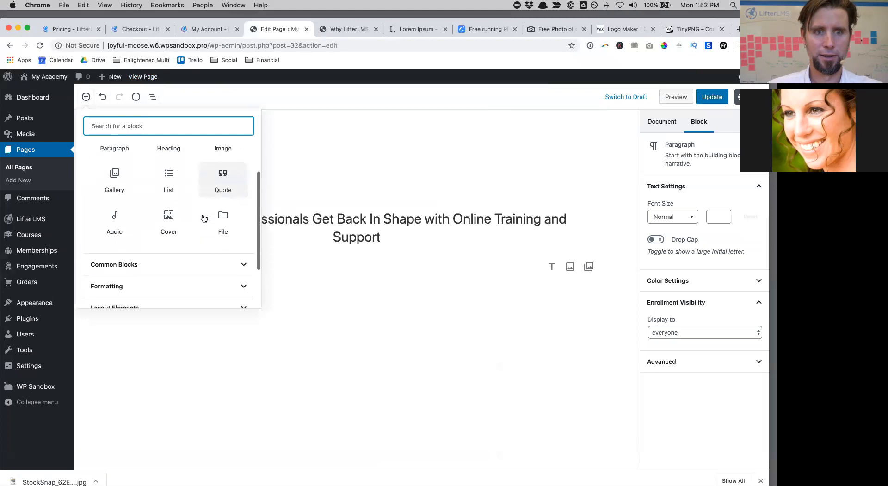
click(185, 259)
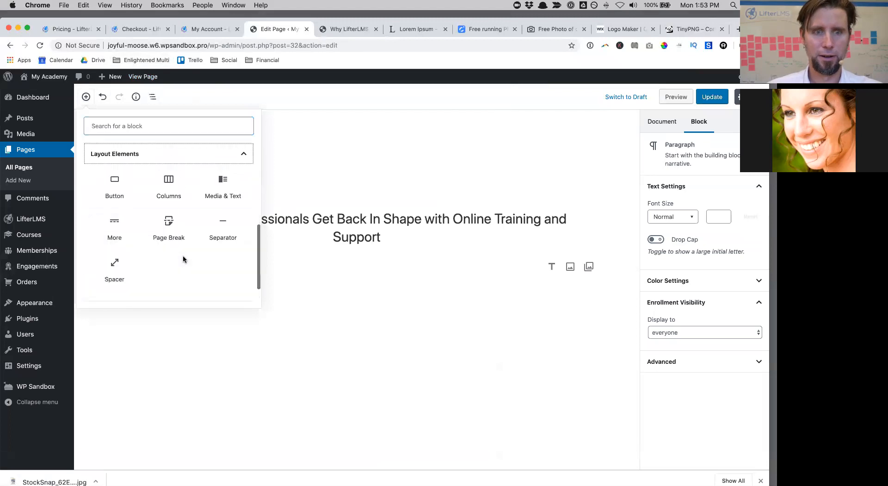
key(Escape)
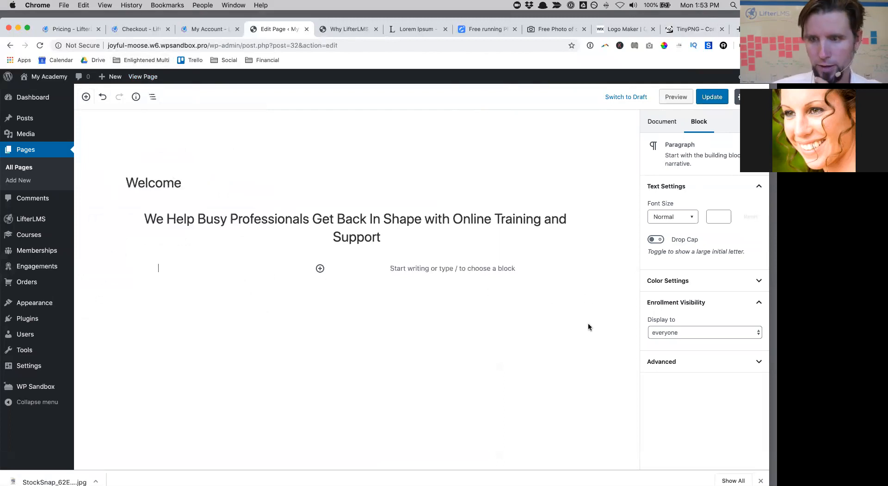
click(319, 269)
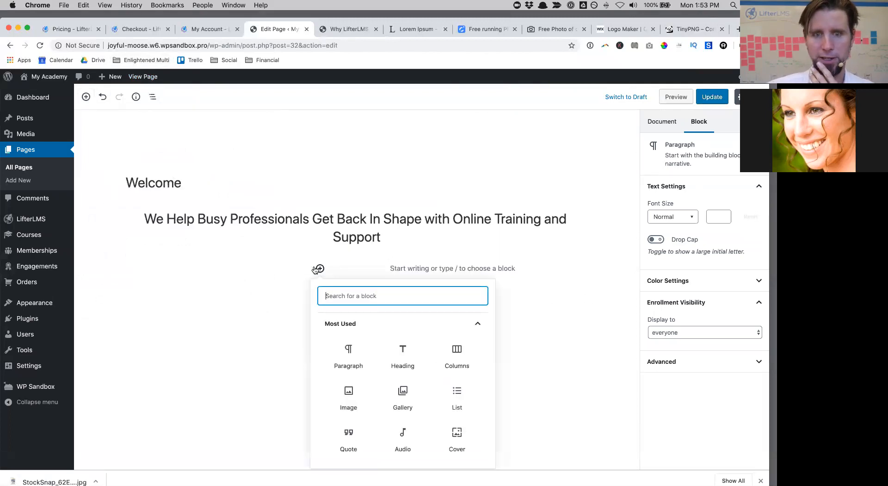
click(355, 398)
click(226, 324)
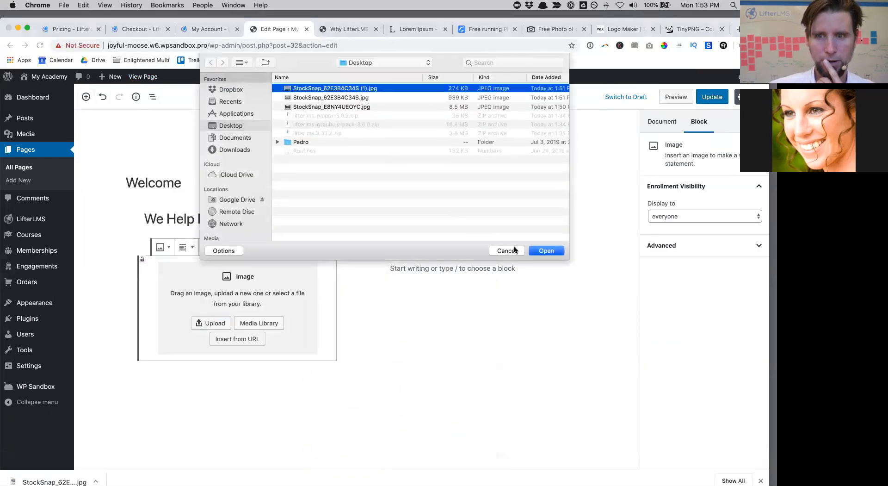
click(547, 250)
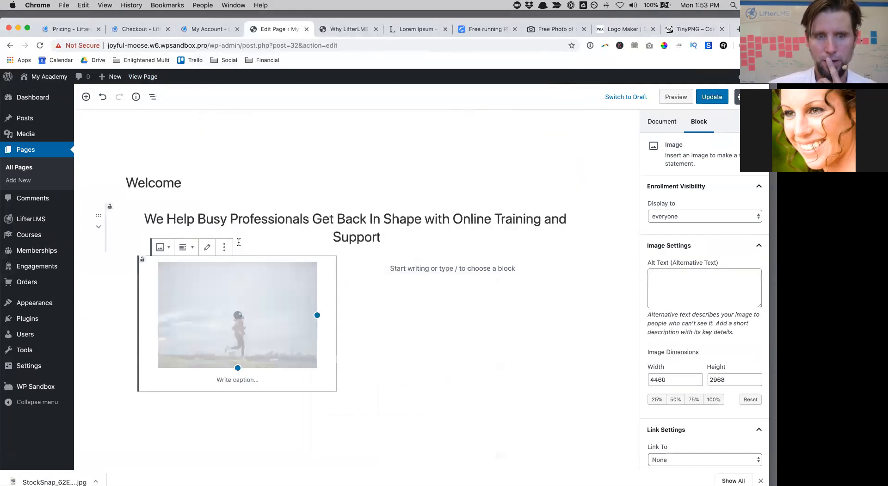
Step: Change the runner image's alignment to centre, then to full width
click(192, 250)
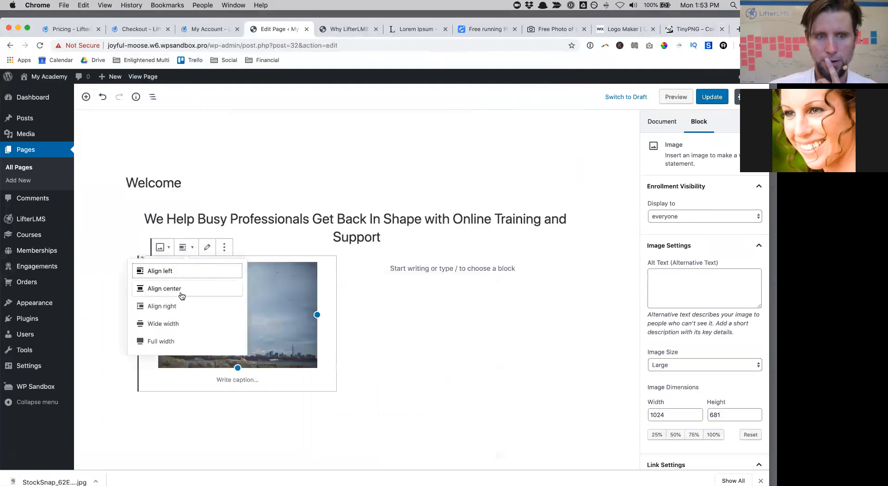
click(181, 291)
click(187, 247)
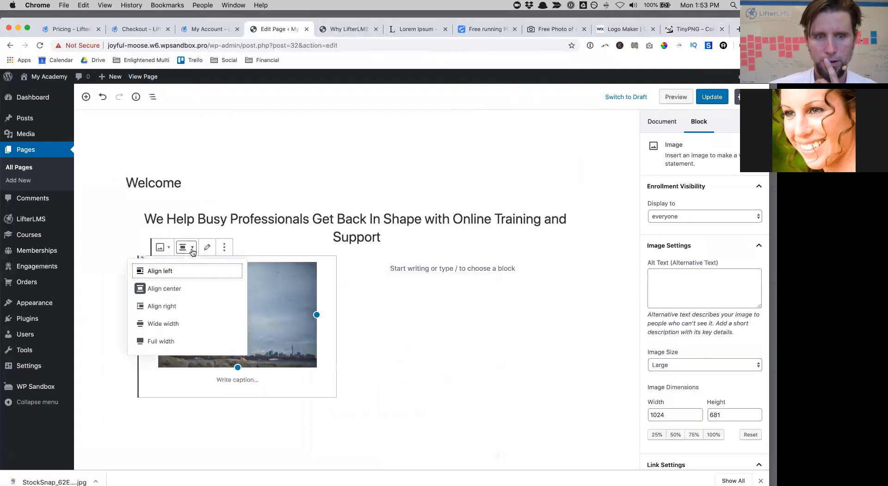
click(182, 337)
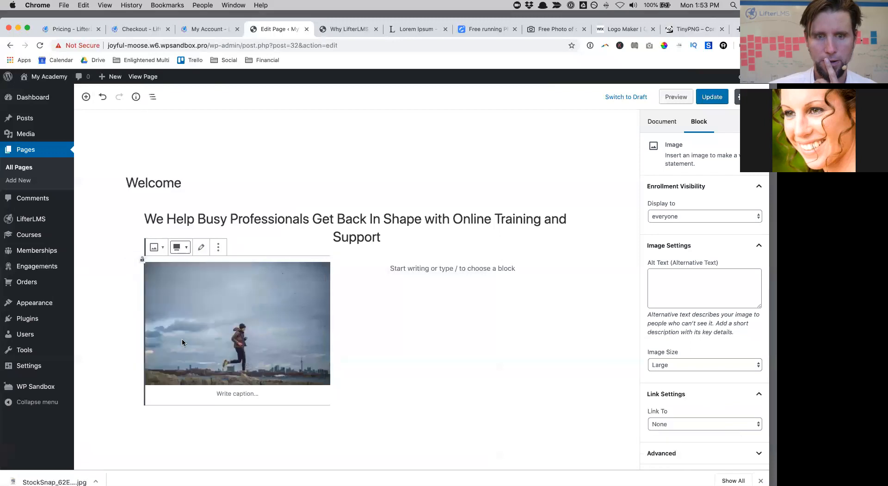
click(448, 312)
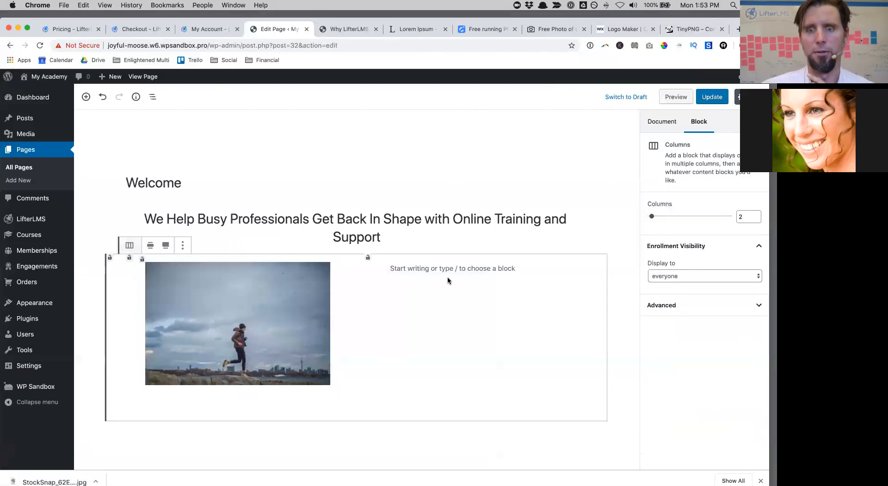
Step: Add a level-3 heading 'Compelling Course Options' in the right column
click(435, 265)
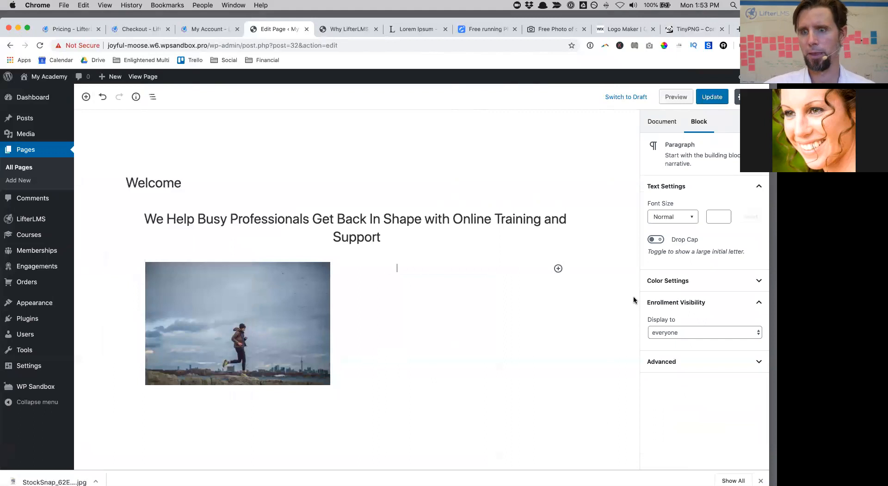
click(558, 269)
click(695, 363)
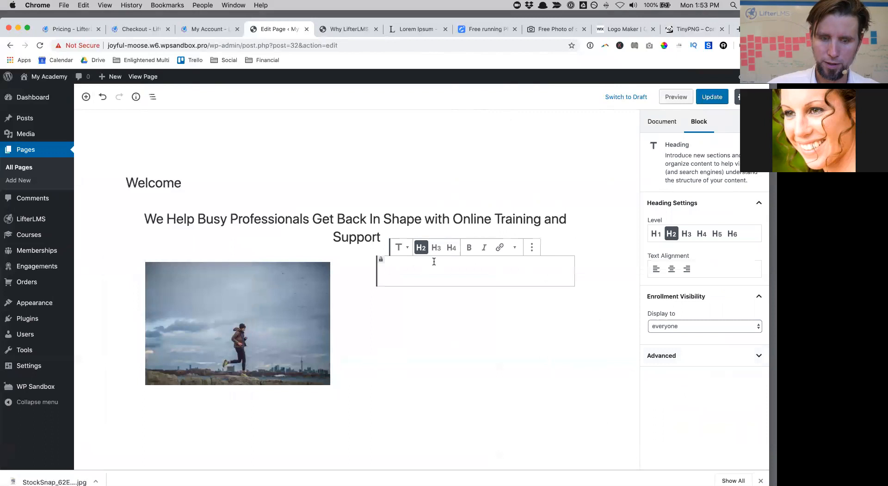
text(Comp)
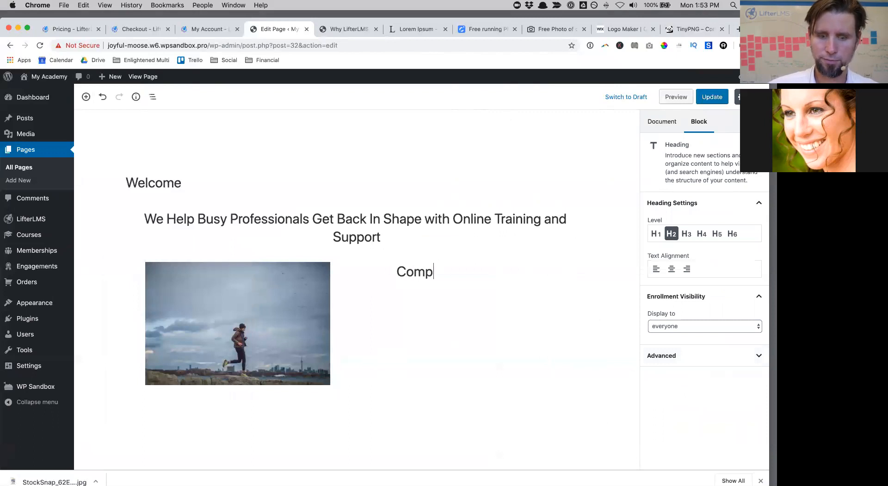
text(eeli)
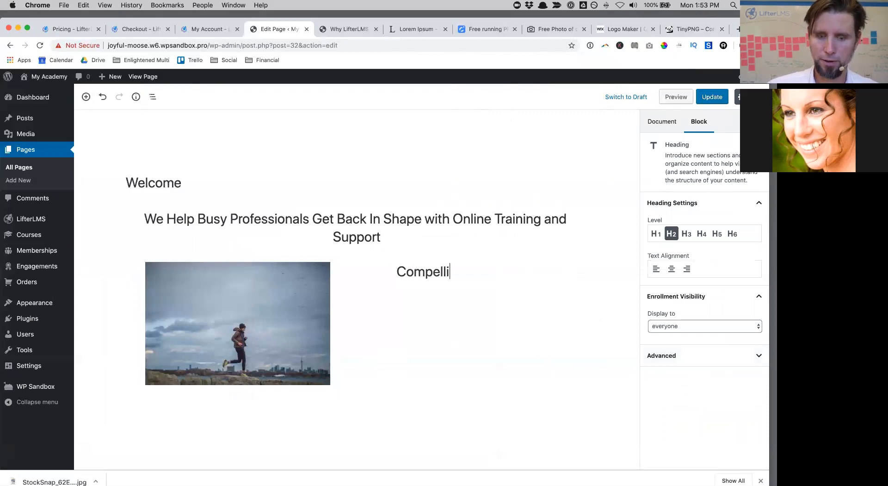
text(ng Course O)
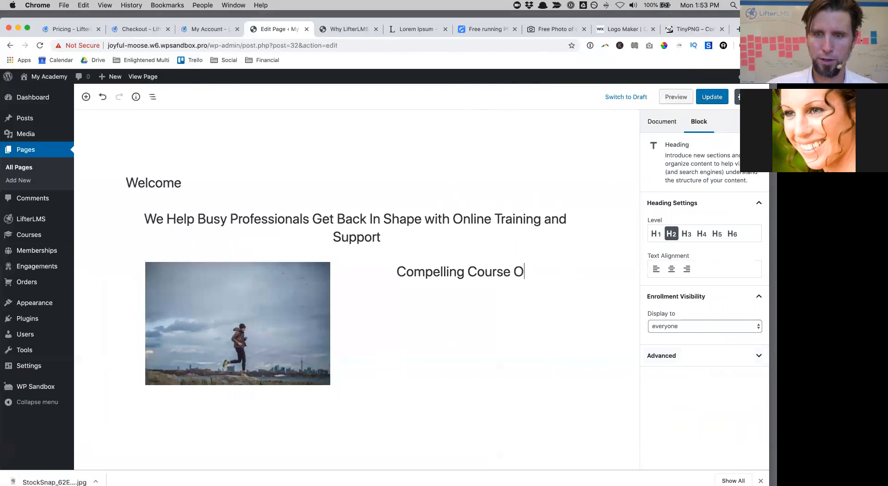
text(ptions)
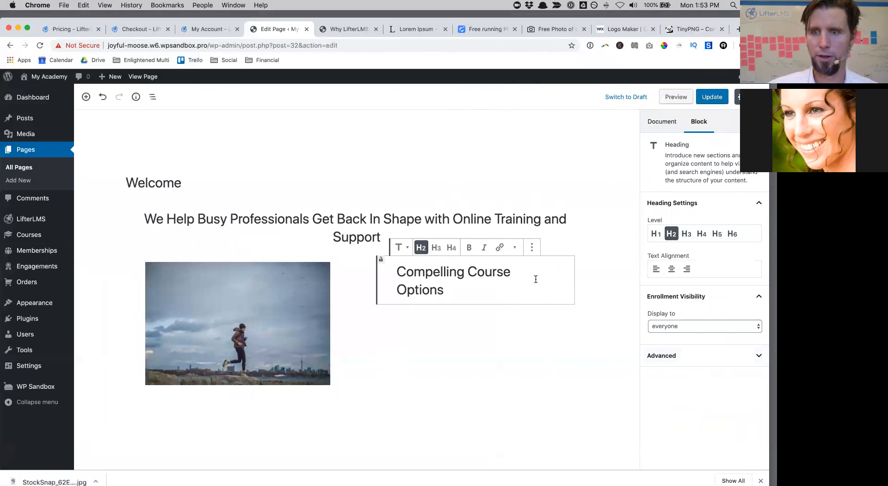
click(686, 235)
Step: Add an empty paragraph below the Compelling Course Options heading
click(489, 308)
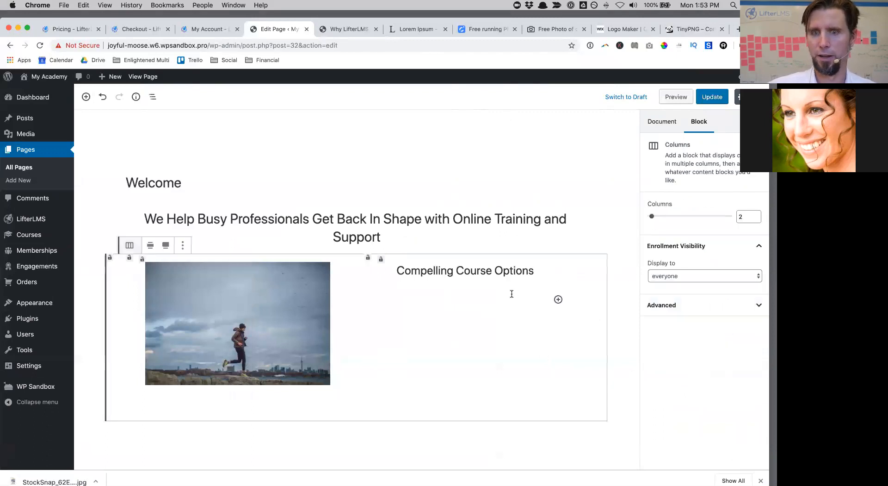
click(558, 299)
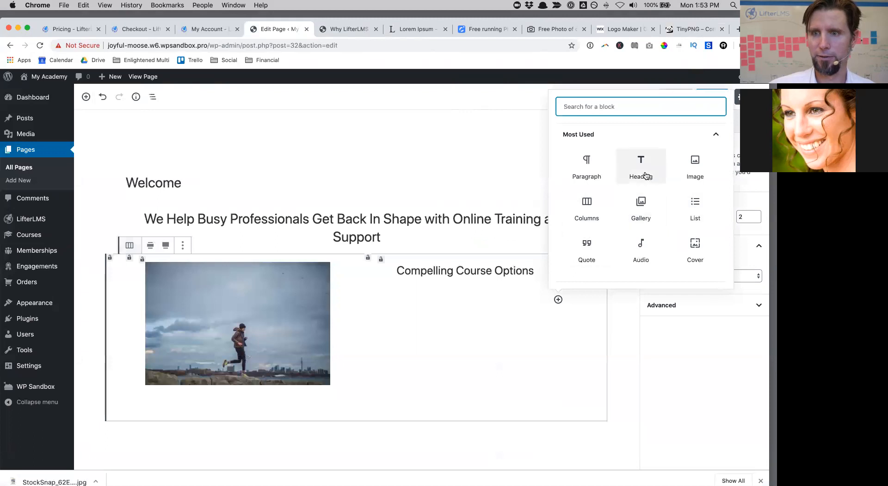
click(600, 162)
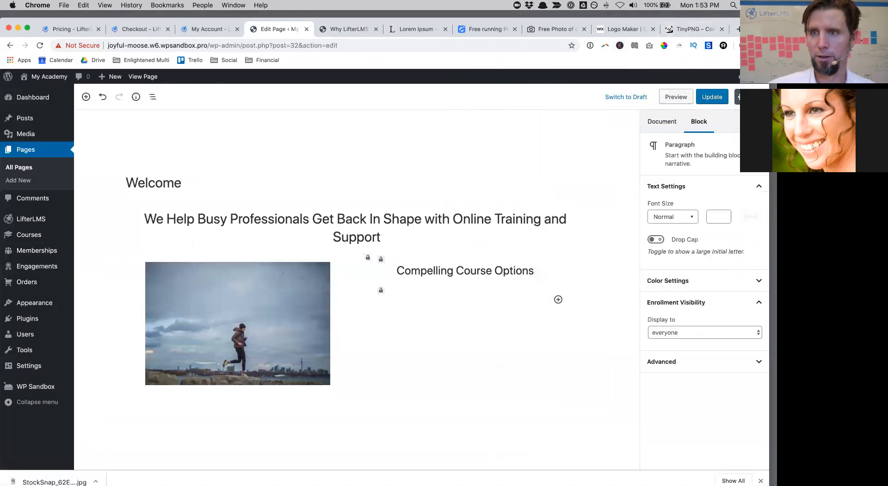
drag(754, 29, 754, 56)
click(427, 58)
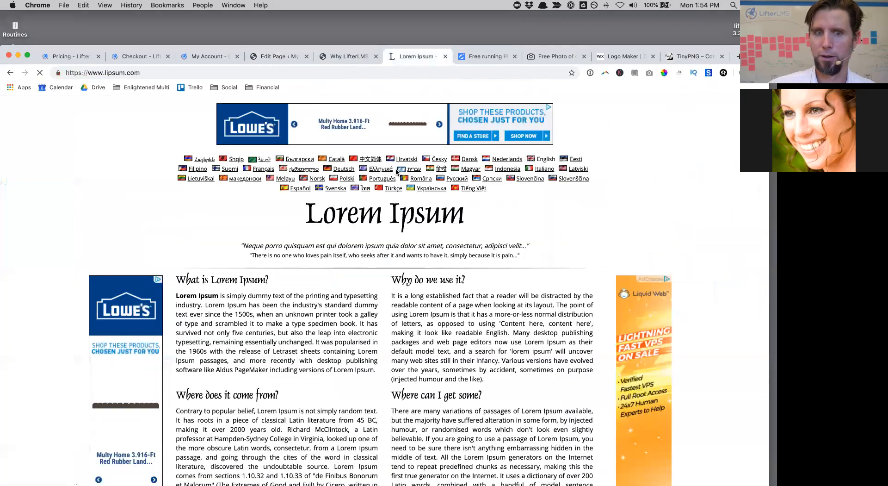
Step: Generate Lorem Ipsum placeholder paragraphs and select the first two sentences
scroll(454, 327, down, 20)
scroll(451, 326, up, 12)
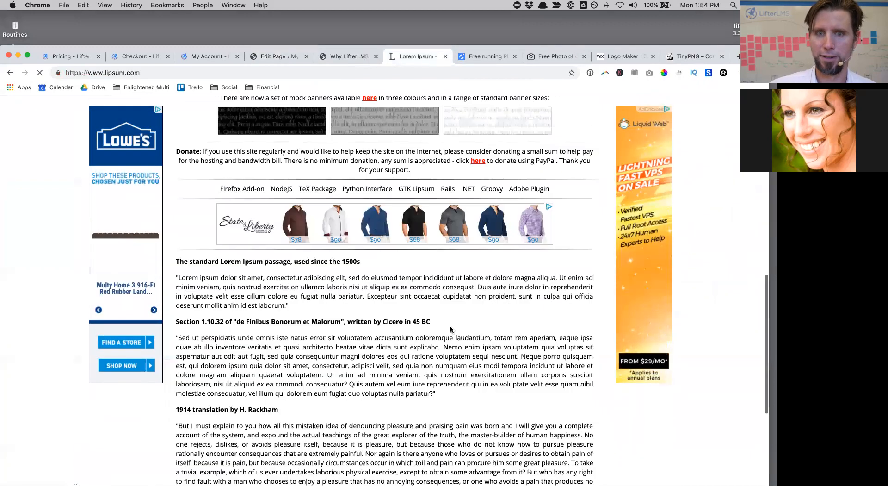
scroll(450, 326, up, 2)
click(527, 237)
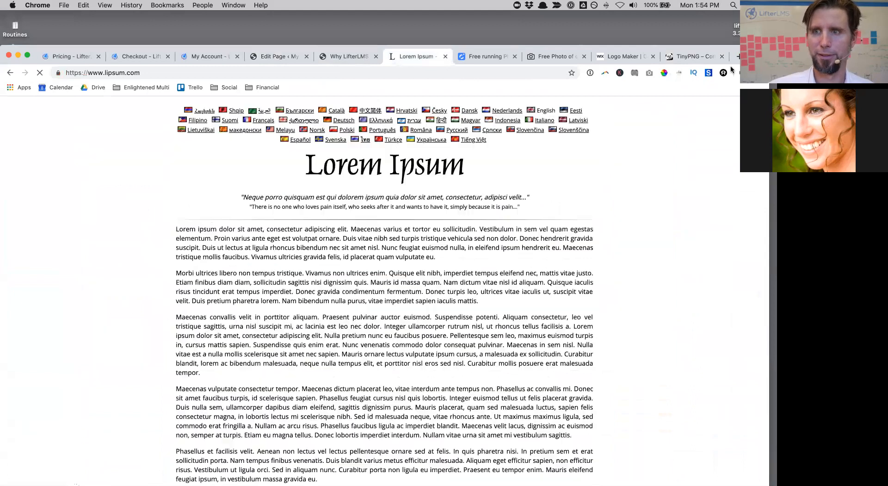
drag(463, 47, 462, 16)
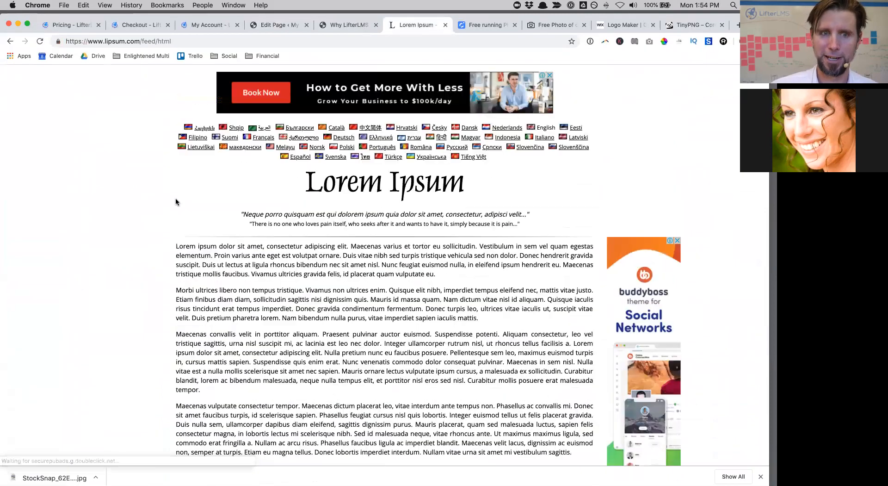
drag(175, 245, 481, 245)
key(super+c)
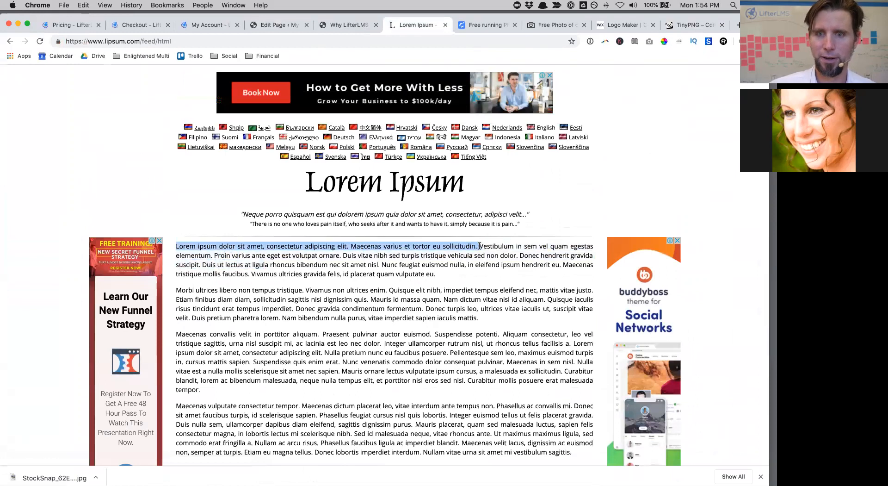
click(625, 26)
drag(686, 16, 686, 54)
Step: Paste 'Lorem ipsum dolor sit amet… Maecenas varius et tortor eu sollicitudin.' into the empty paragraph
click(349, 62)
click(284, 62)
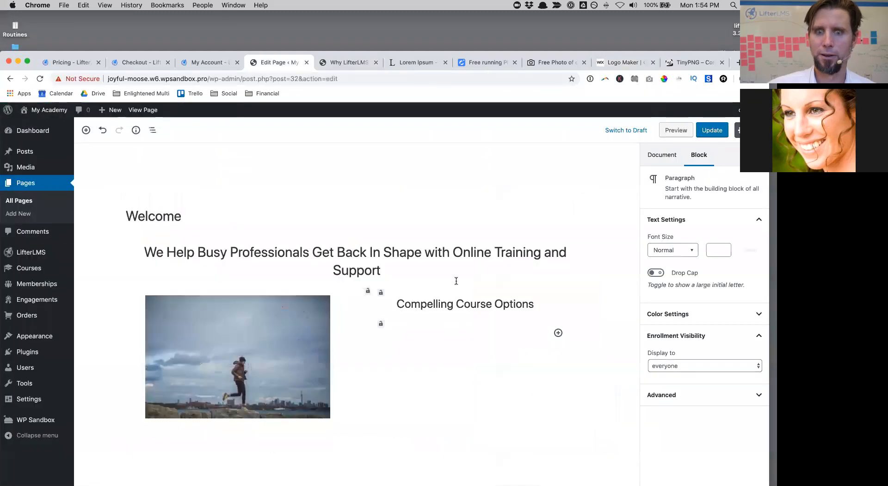
key(super+v)
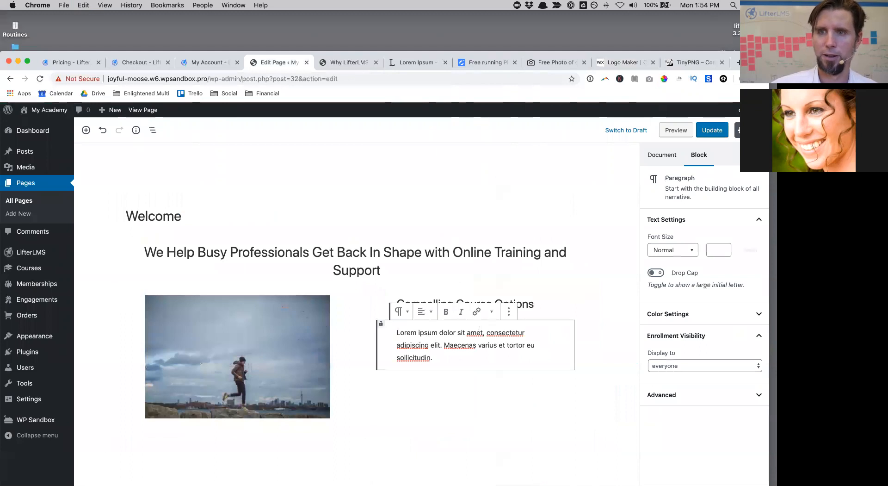
drag(685, 54, 685, 14)
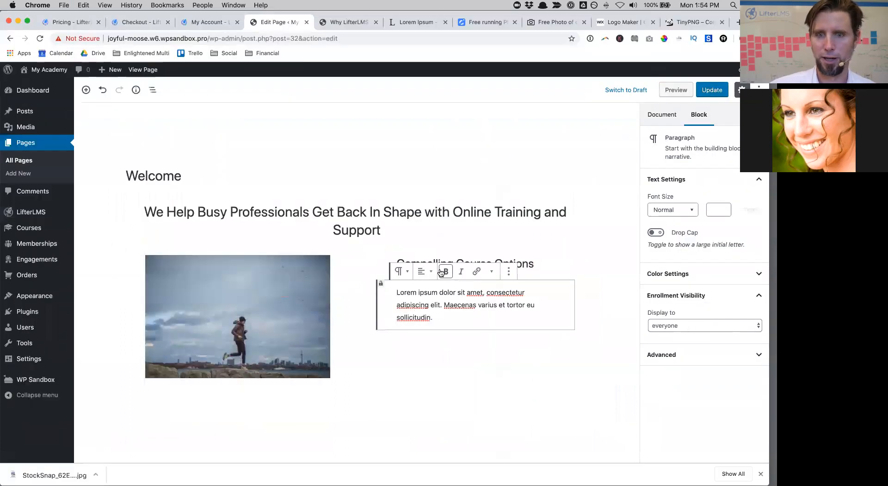
click(523, 389)
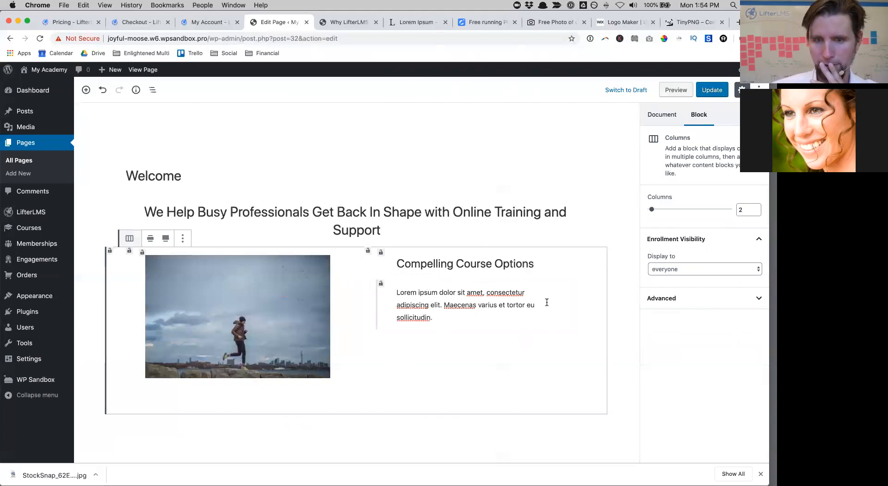
click(439, 319)
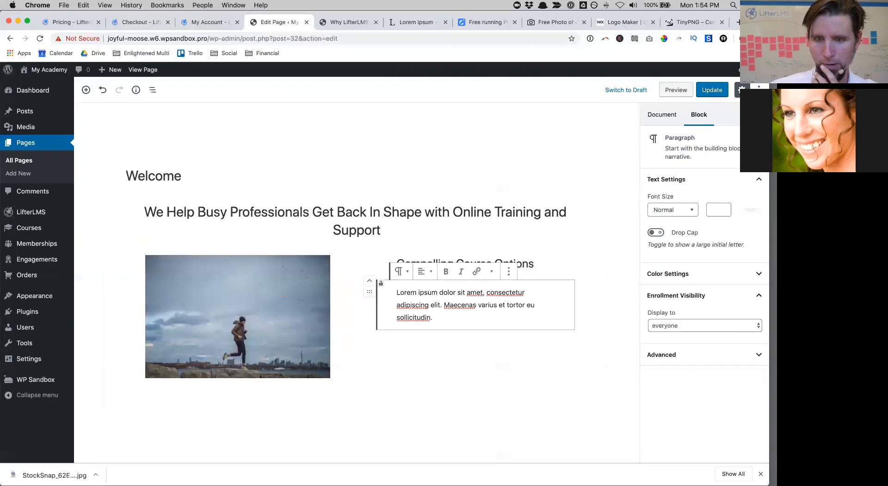
click(558, 346)
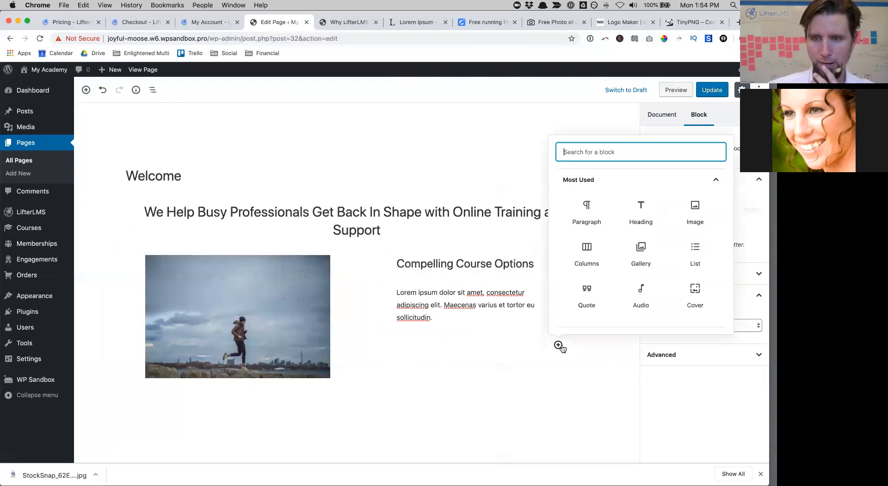
Step: Insert a Layout Elements button below the paragraph with a vivid red background
scroll(675, 268, down, 2)
scroll(676, 271, down, 2)
scroll(675, 271, up, 5)
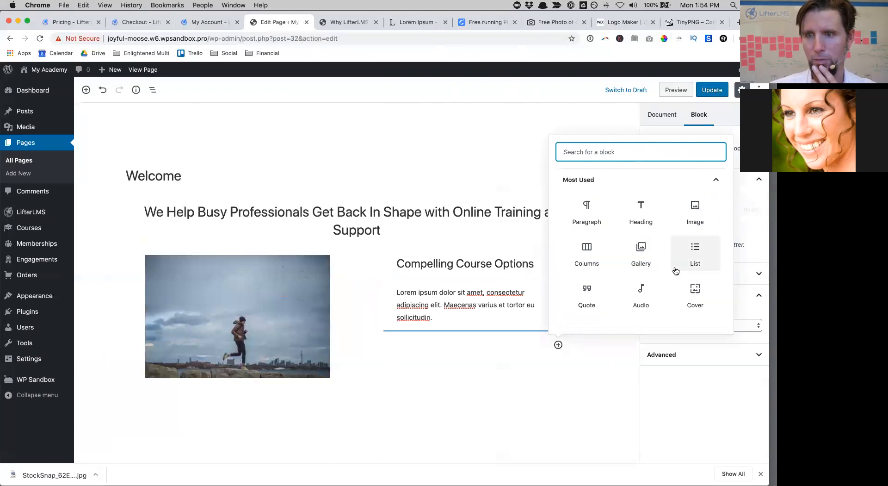
scroll(675, 270, down, 3)
click(615, 233)
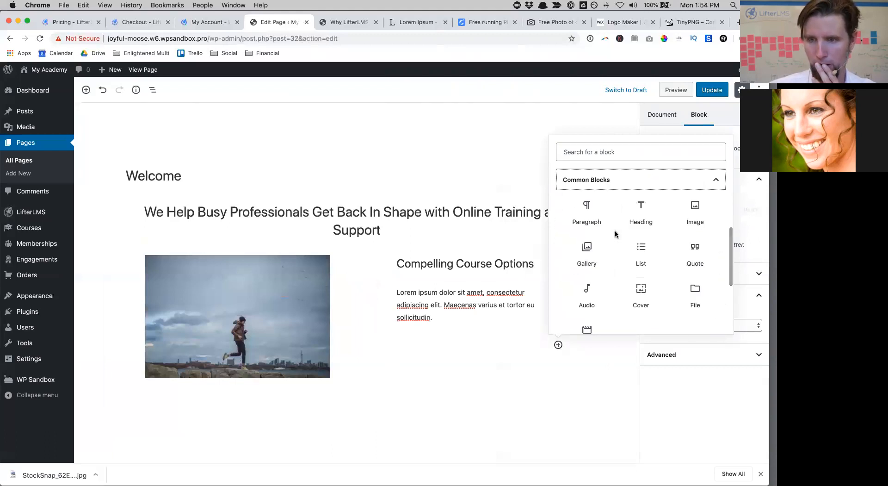
scroll(668, 283, down, 5)
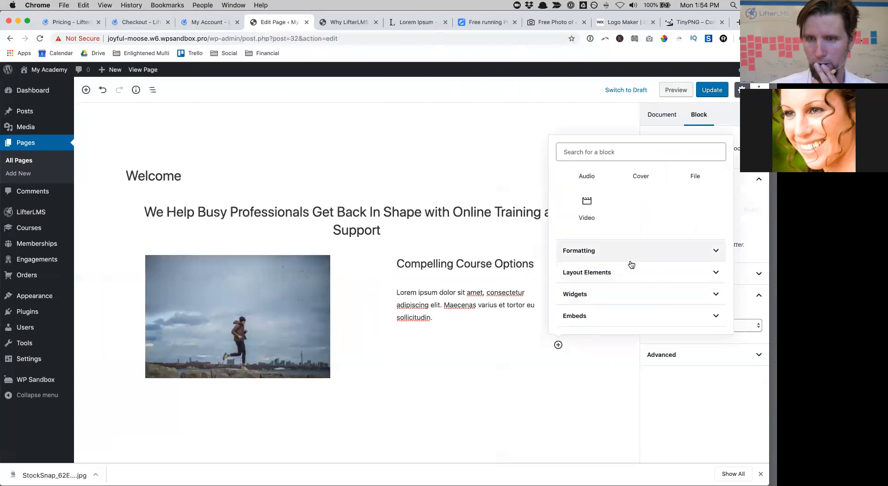
click(631, 269)
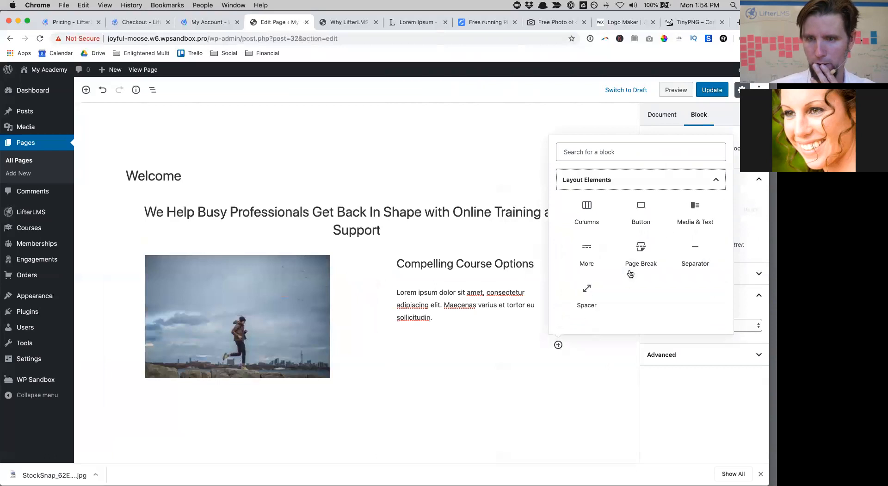
click(642, 211)
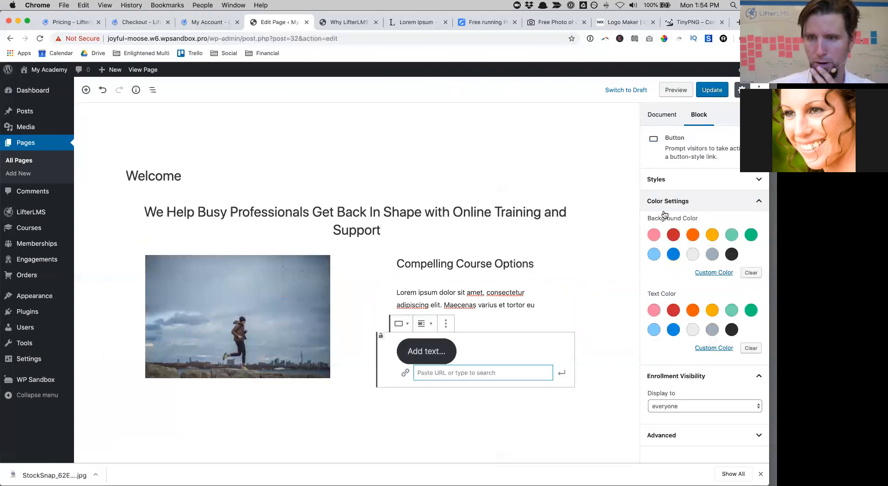
click(674, 236)
Step: Label the red button 'Explore Course'
click(428, 350)
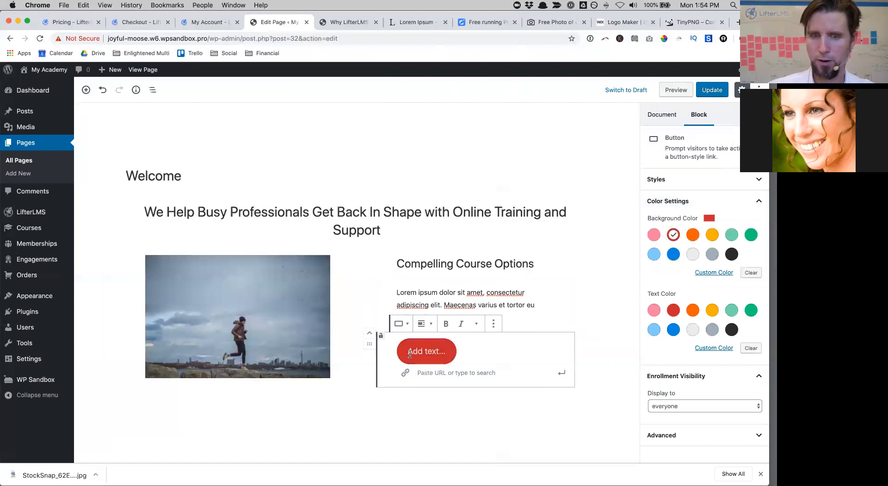
text(Explot)
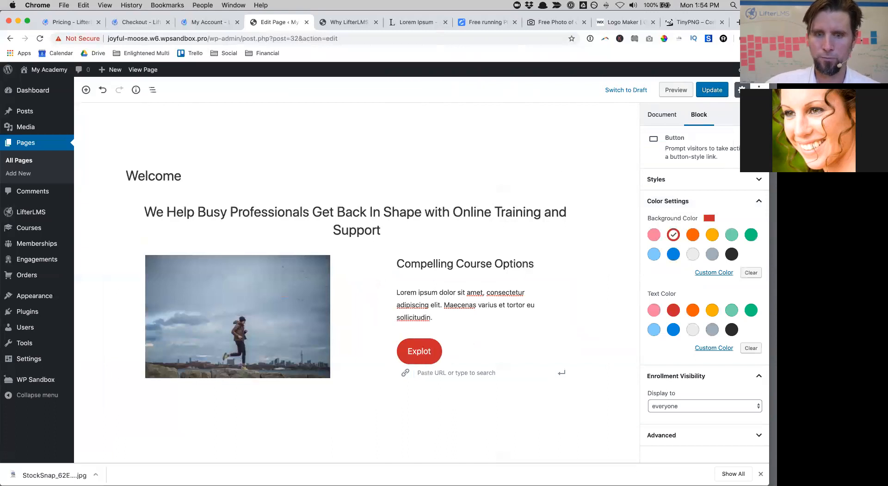
key(BackSpace)
text(re Course)
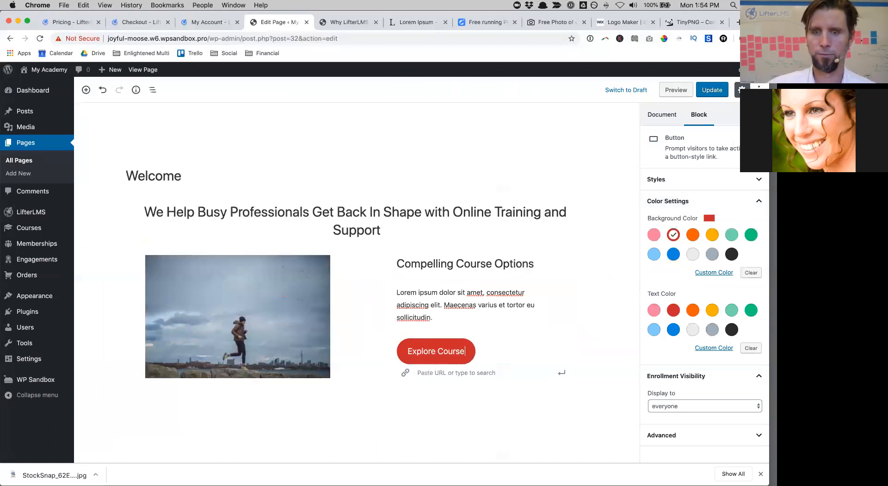
click(430, 373)
Step: Link the button to #, update the page, and view the published result
text(#)
click(714, 90)
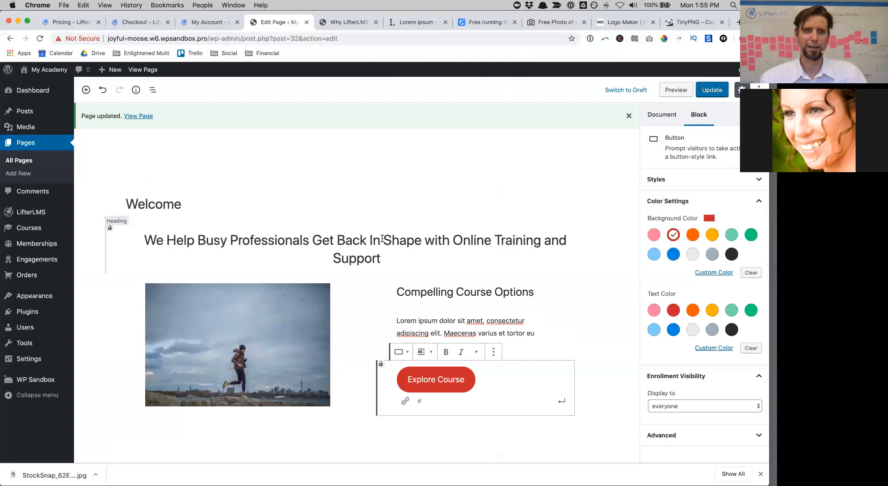
click(712, 90)
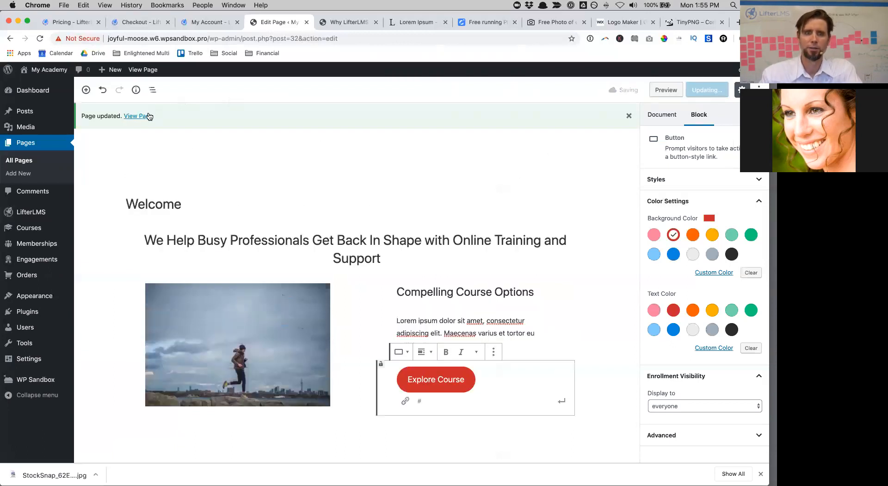
click(149, 117)
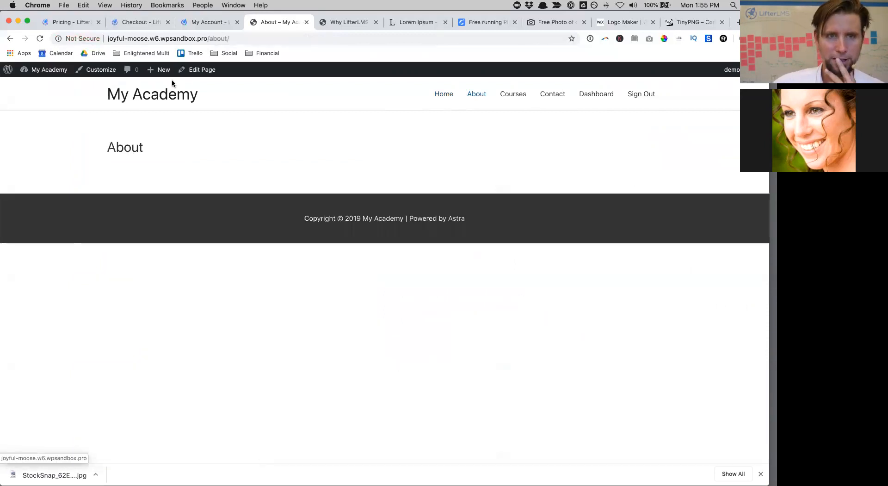
click(210, 76)
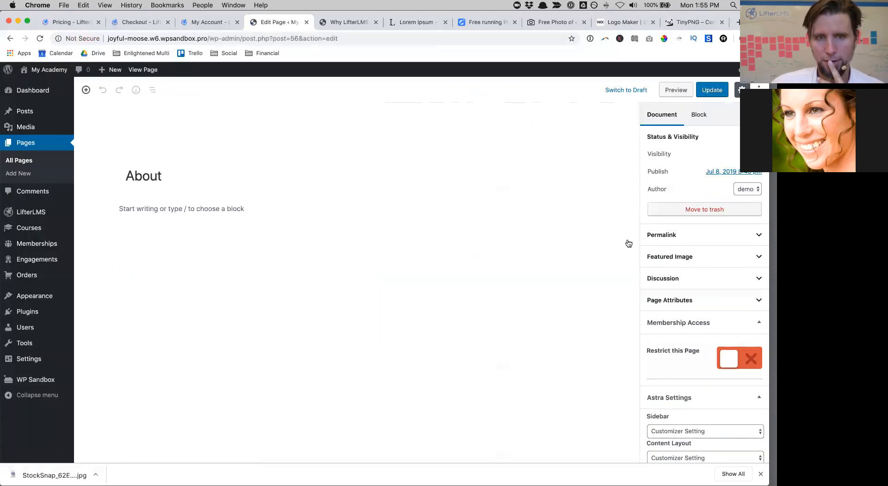
Step: Add an image block and paragraph to the About page, dragging the image into a left column
scroll(682, 392, down, 5)
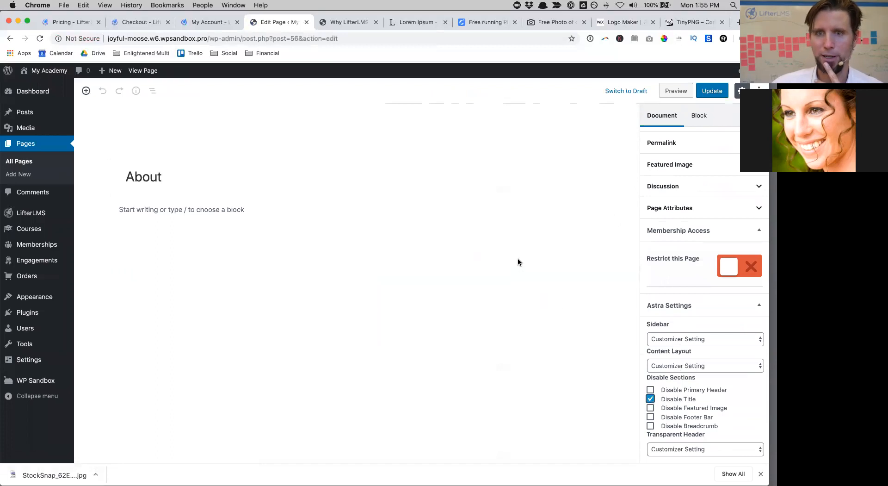
click(86, 90)
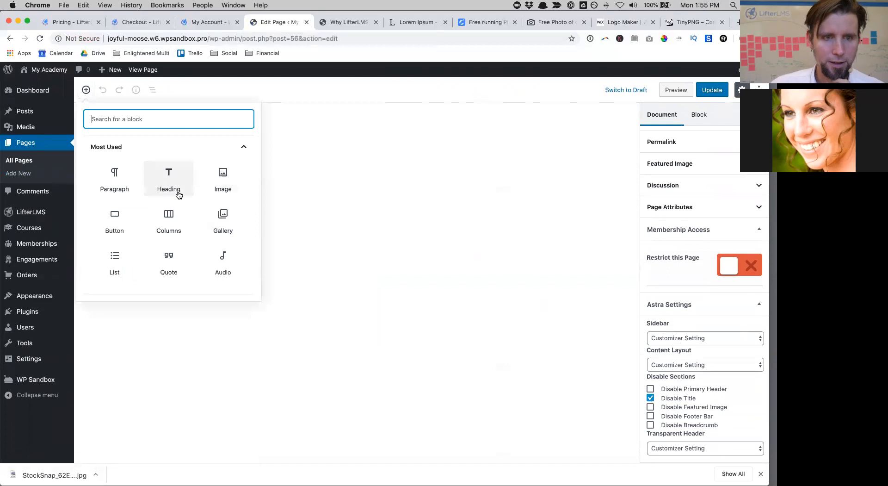
click(228, 187)
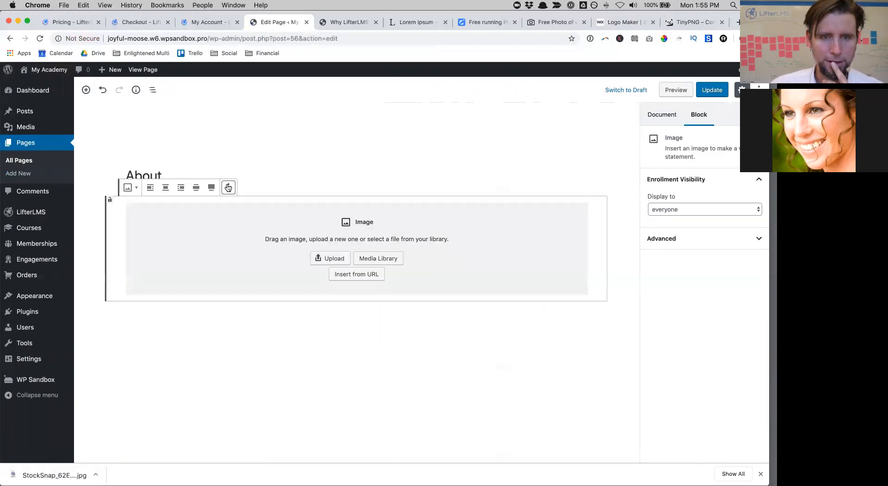
click(85, 90)
click(168, 210)
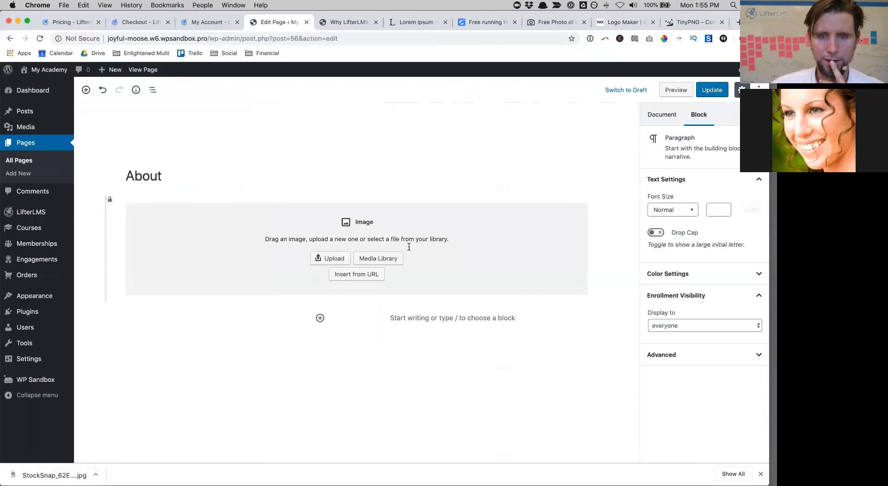
mouse_move(98, 206)
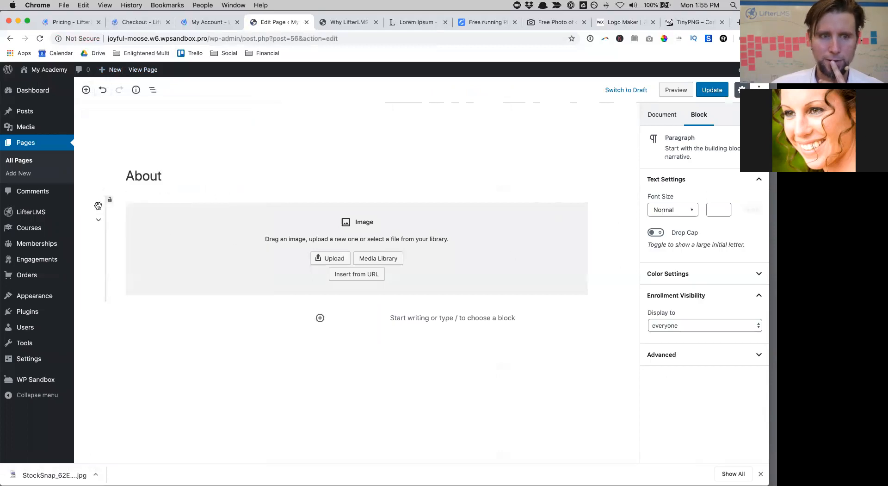
drag(98, 206, 165, 331)
drag(98, 205, 191, 314)
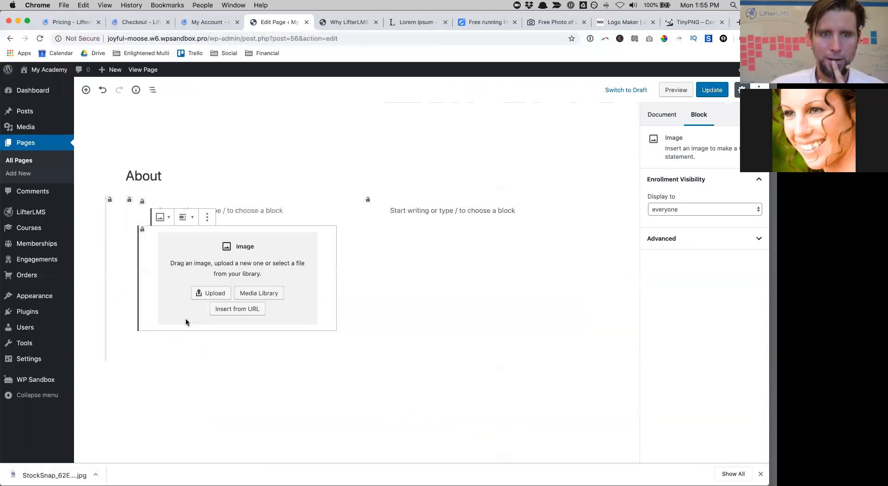
Step: Remove the empty paragraph block from the left column
click(426, 234)
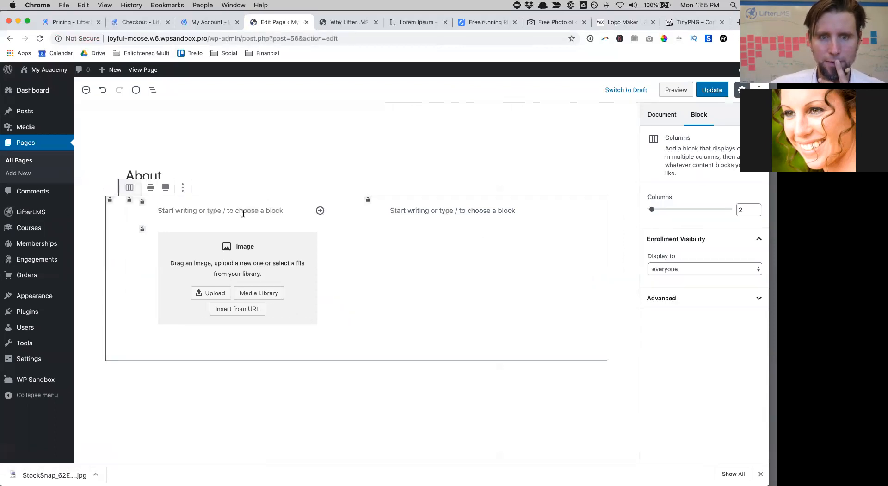
click(270, 206)
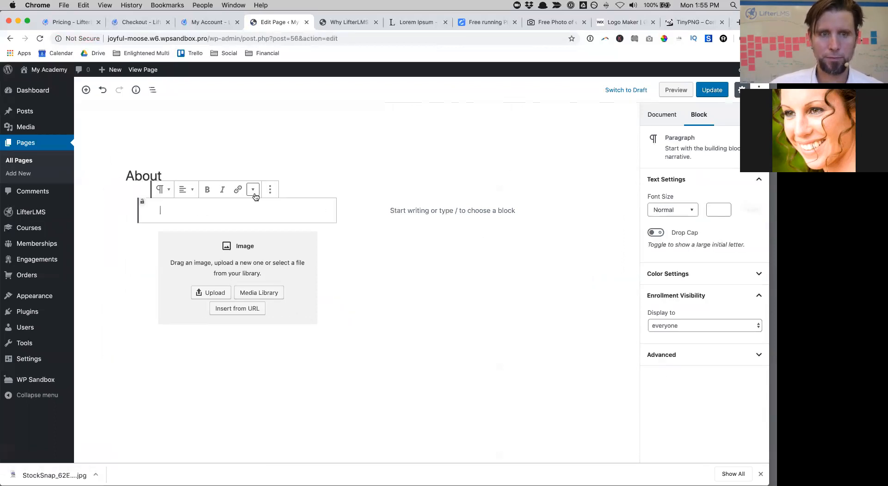
click(270, 189)
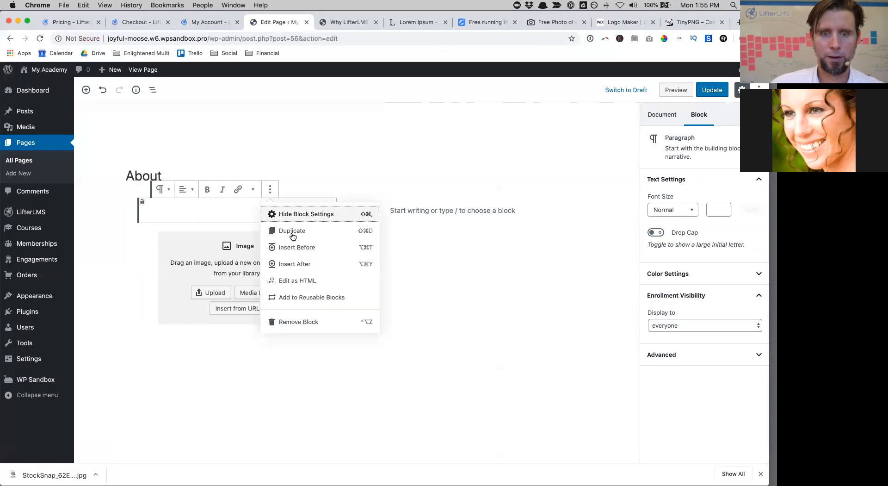
click(285, 322)
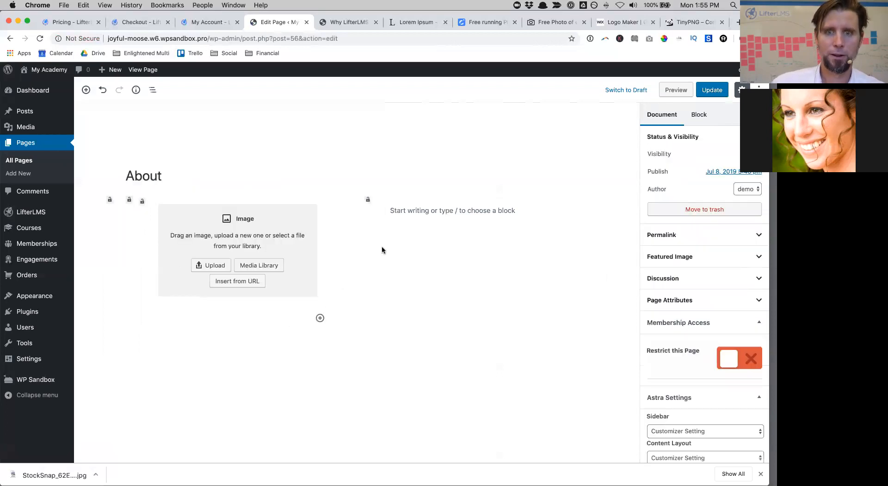
Step: Upload the black-shirt headshot JPG from Documents into the left-column image block
click(215, 266)
click(234, 128)
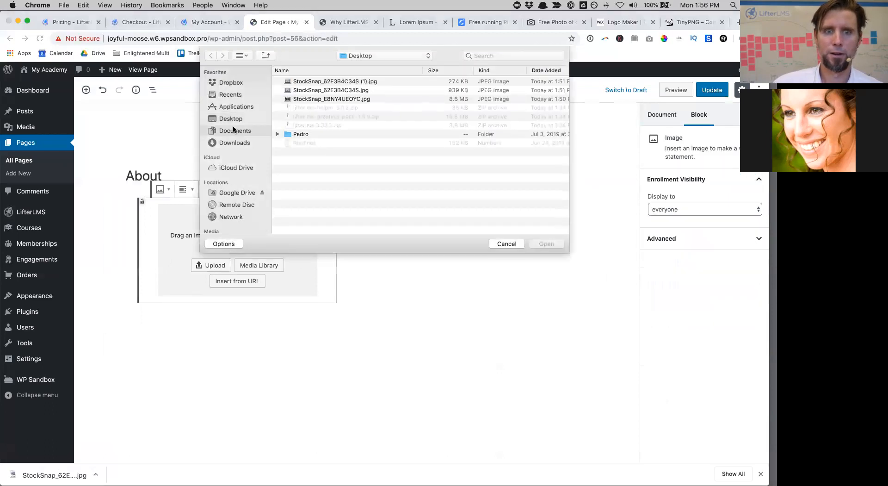
scroll(330, 165, down, 2)
scroll(330, 165, down, 2)
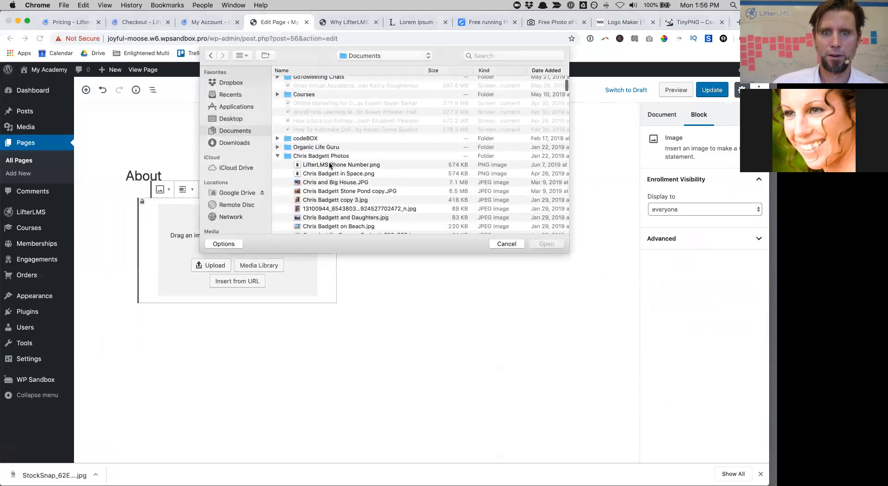
scroll(330, 178, down, 5)
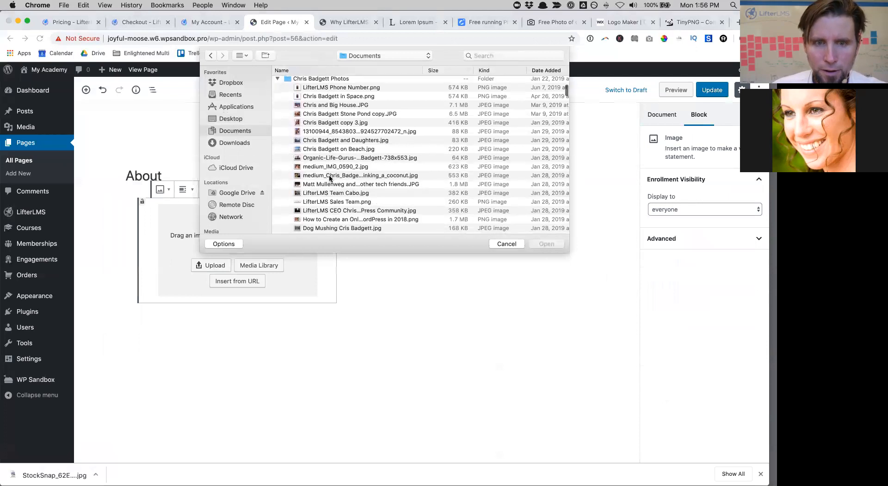
scroll(329, 177, down, 5)
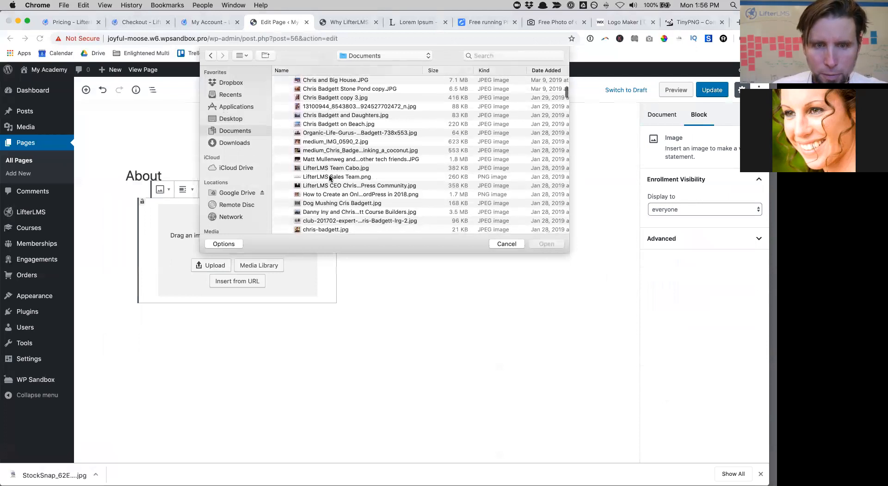
scroll(329, 178, down, 5)
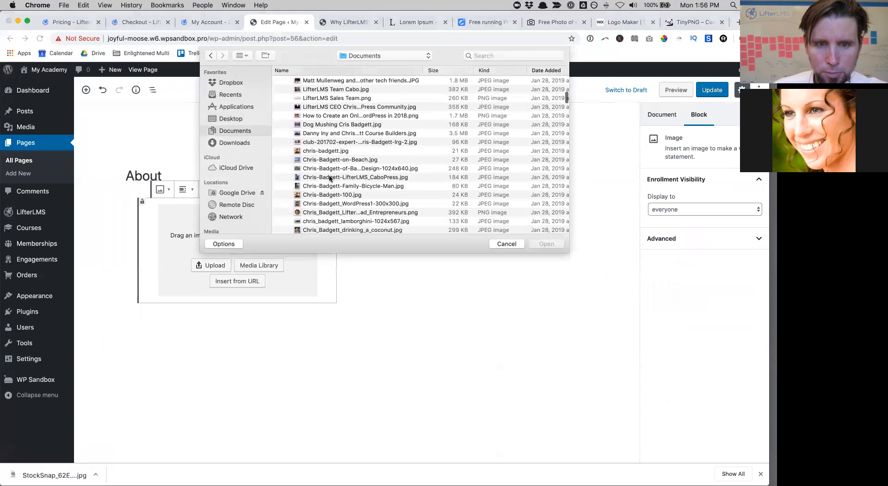
scroll(330, 178, down, 1)
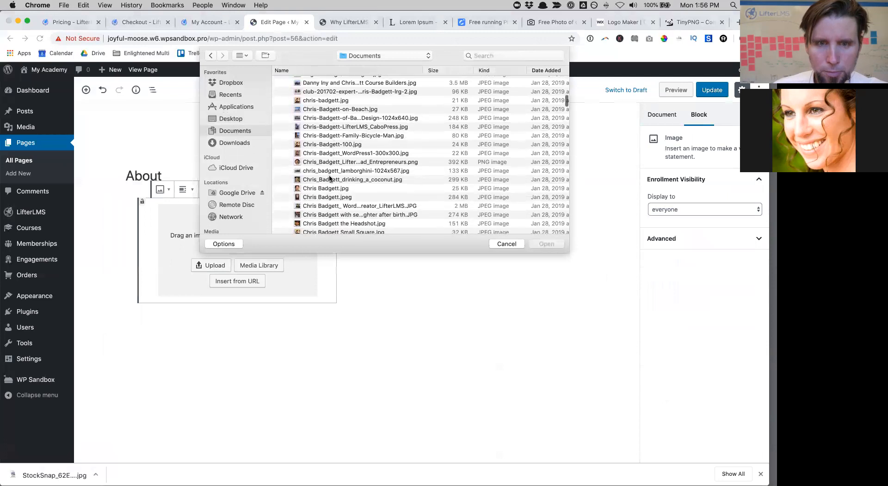
scroll(330, 178, down, 8)
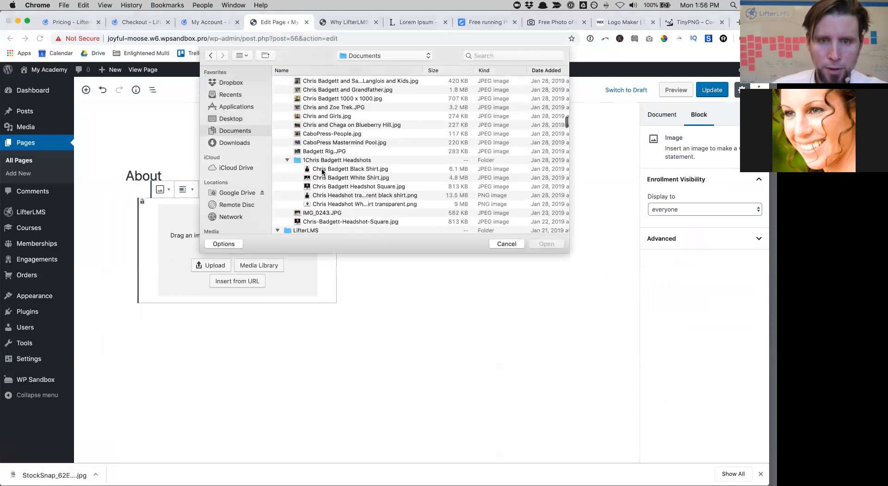
click(323, 170)
click(547, 244)
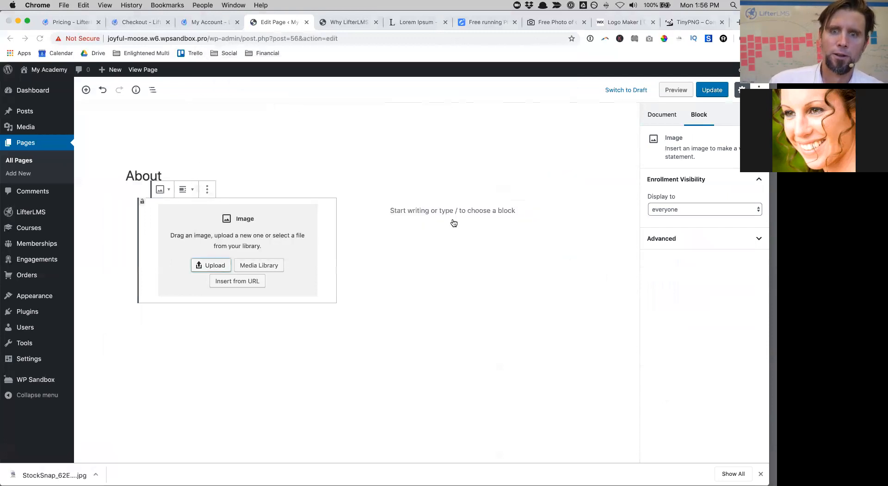
Step: Check the photo block's options without changes, ending in the empty right-column paragraph
click(411, 212)
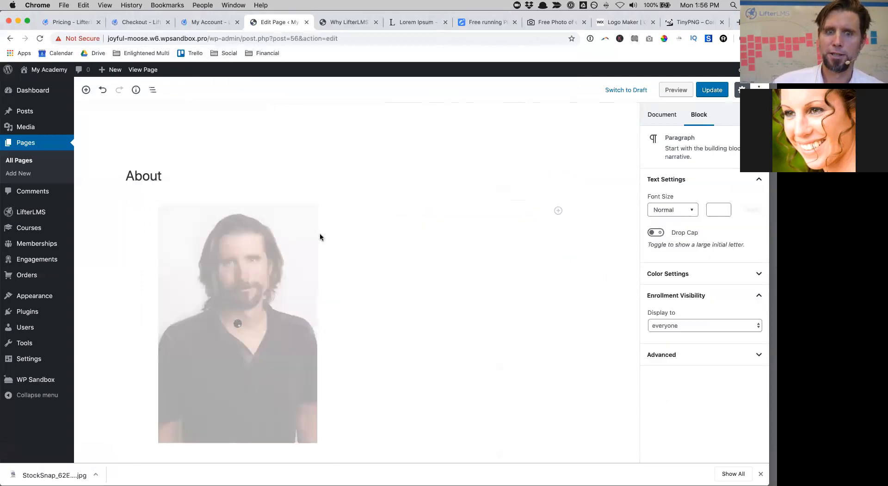
click(254, 262)
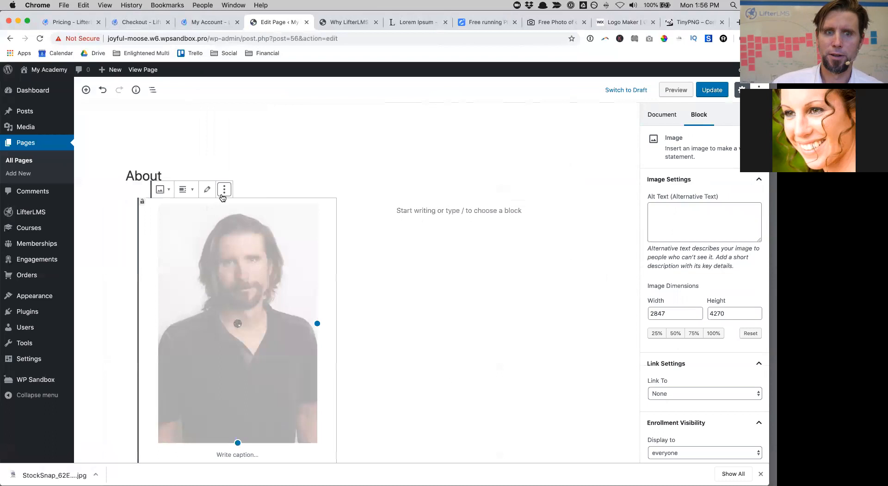
click(224, 189)
click(222, 413)
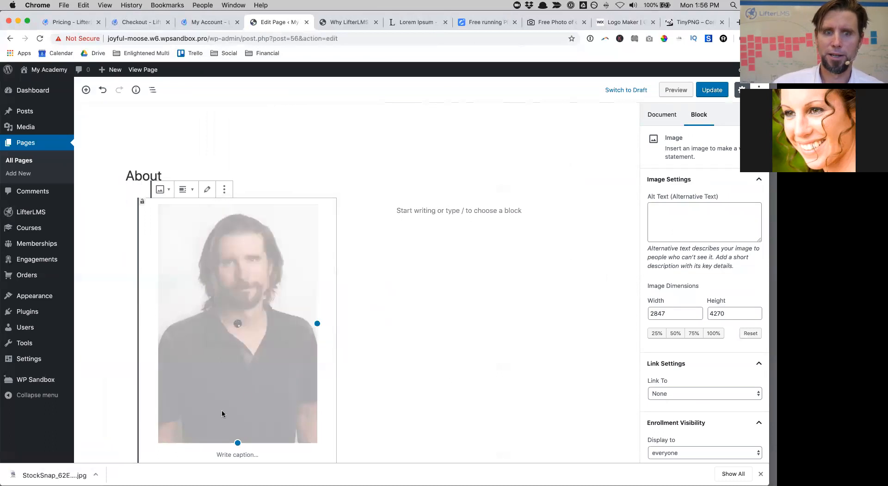
click(436, 207)
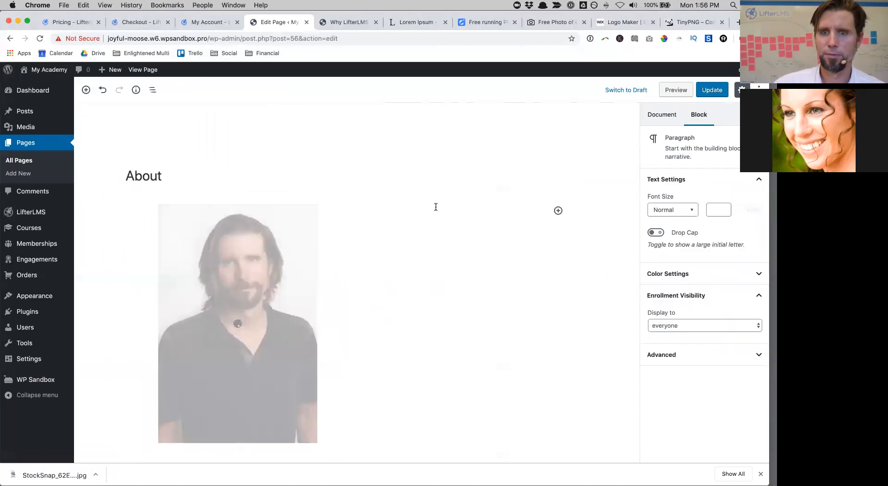
Step: Add an H3 heading 'Meet Coach Chris' at the top of the right column
click(557, 211)
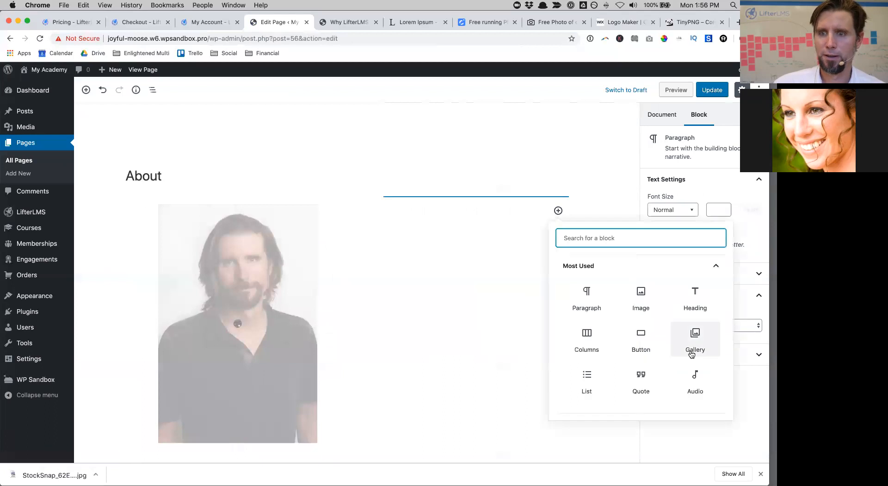
click(698, 304)
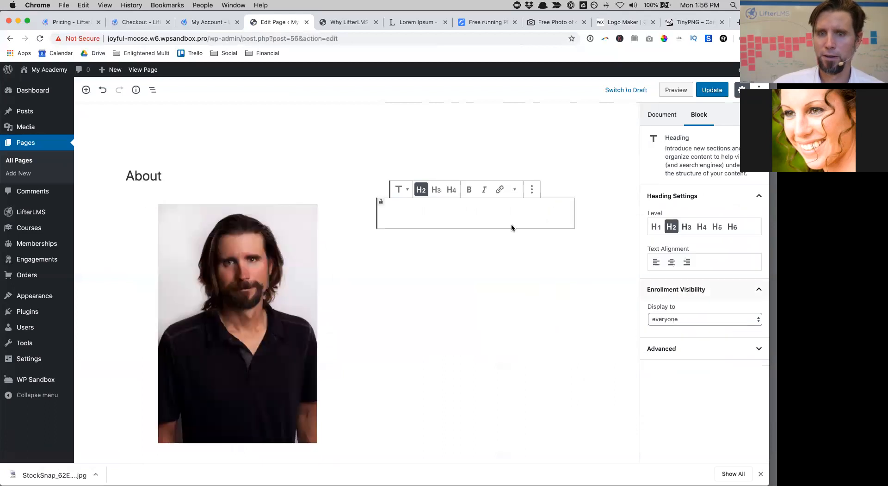
click(435, 190)
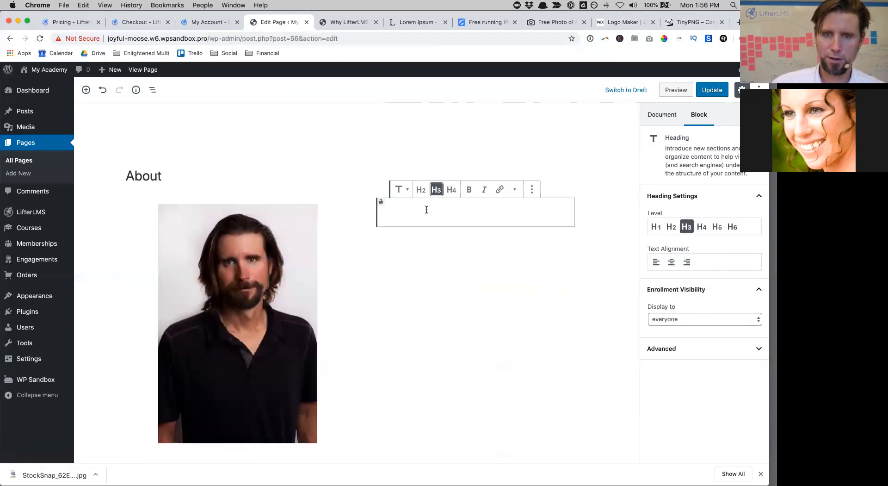
text(Meet Coach Chris)
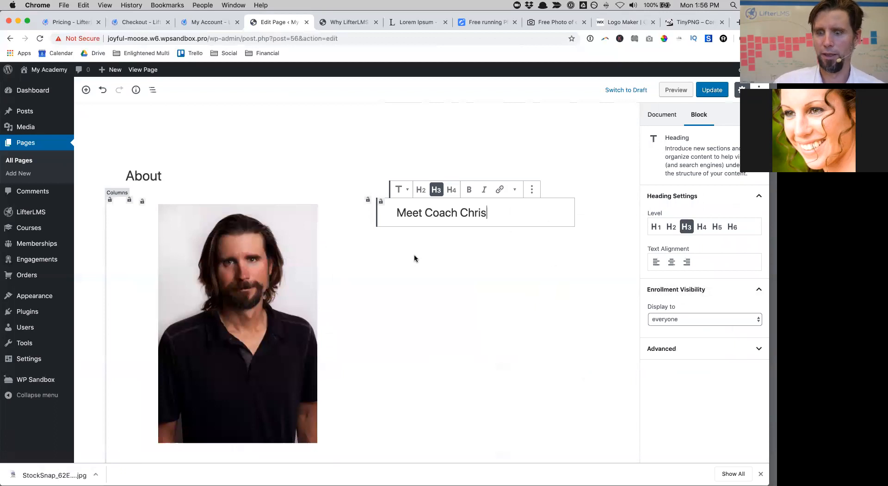
key(Return)
Step: Paste four Lorem ipsum paragraphs beneath the Meet Coach Chris heading
text(Lorem ipsum dolor sit amet, consectetur adipiscing elit. Maecenas varius et tortor eu sollicitudin.)
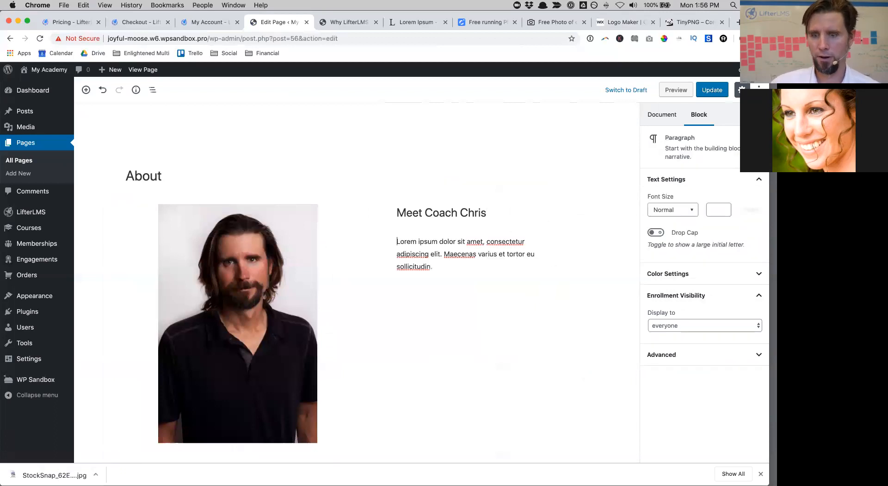
text(Lorem ipsum dolor sit amet, consectetur adipiscing elit. Maecenas varius et tortor eu sollicitudin.)
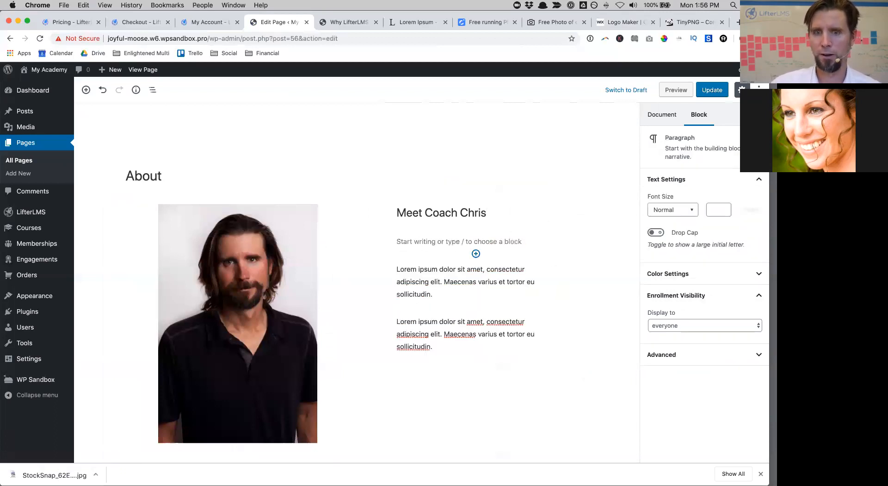
key(Return)
key(Up)
text(Lorem ipsum dolor sit amet, consectetur adipiscing elit. Maecenas varius et tortor eu sollicitudin.)
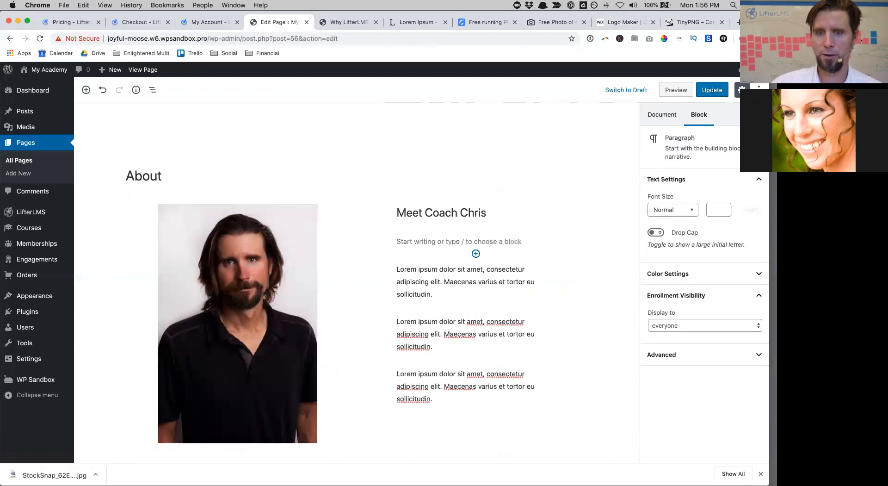
click(403, 241)
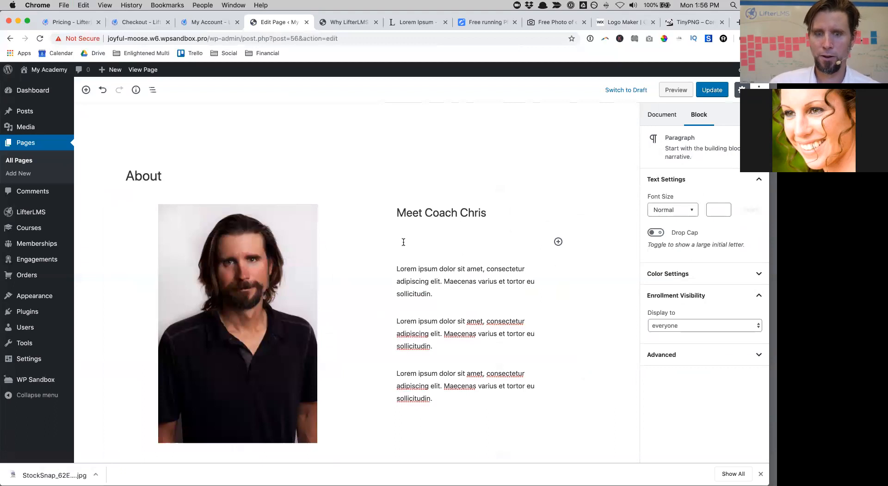
text(Lorem ipsum dolor sit amet, consectetur adipiscing elit. Maecenas varius et tortor eu sollicitudin.)
click(628, 248)
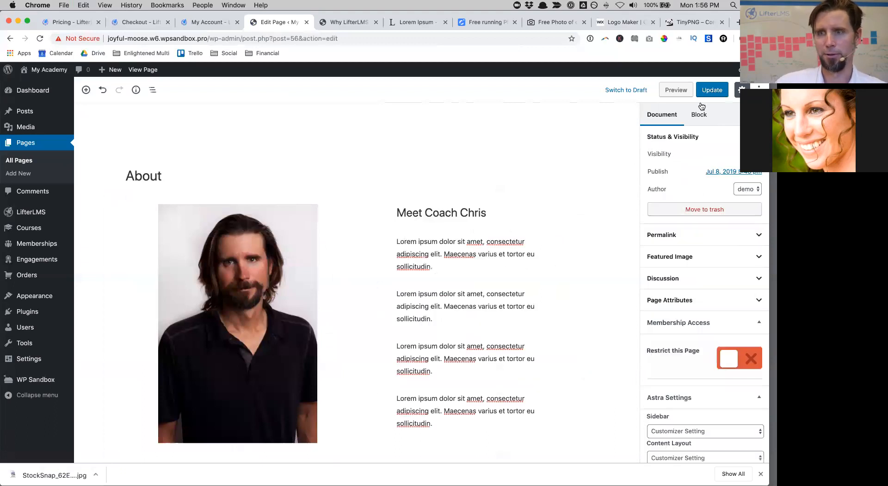
scroll(665, 315, down, 4)
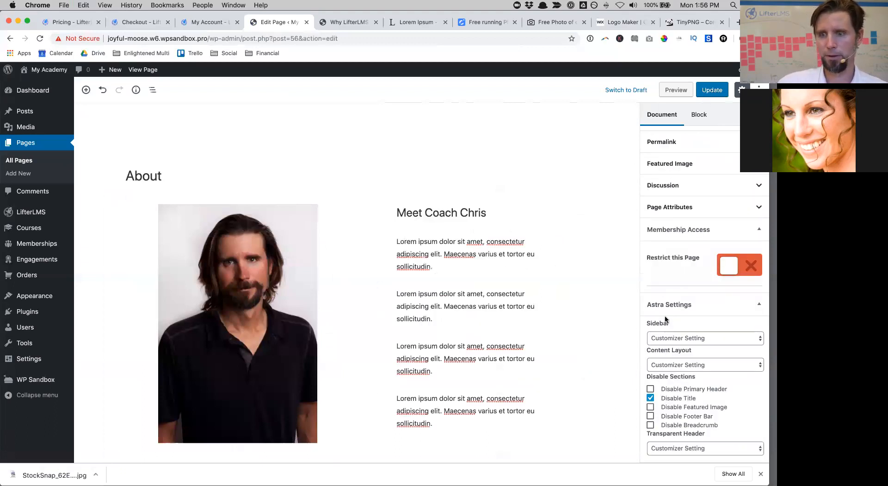
scroll(666, 319, up, 4)
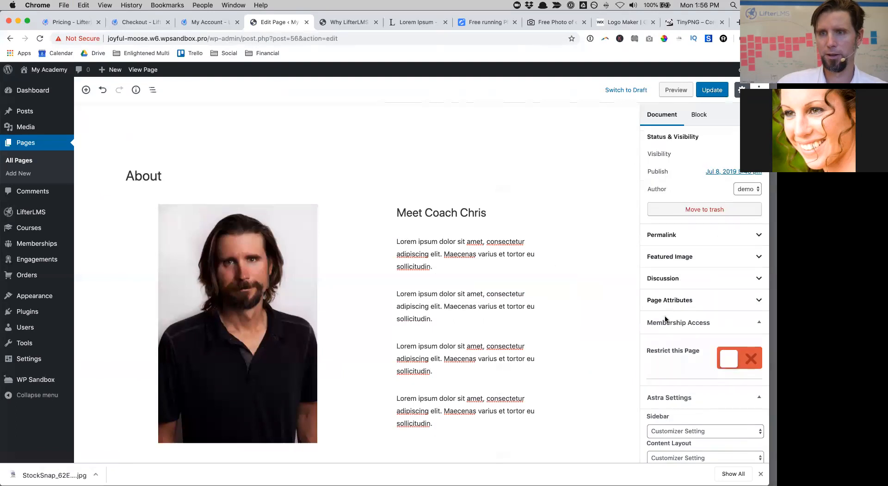
Step: Update the About page, view it live, browse the home and another page, then return to Dashboard
click(707, 95)
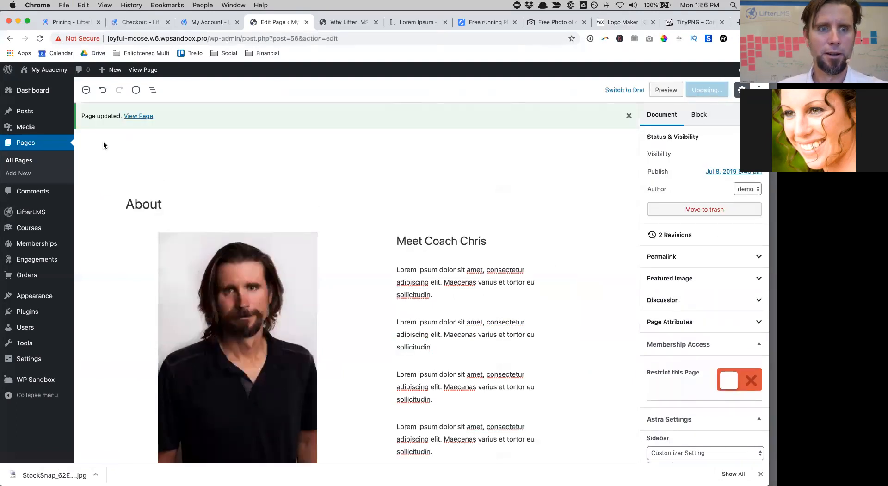
click(137, 116)
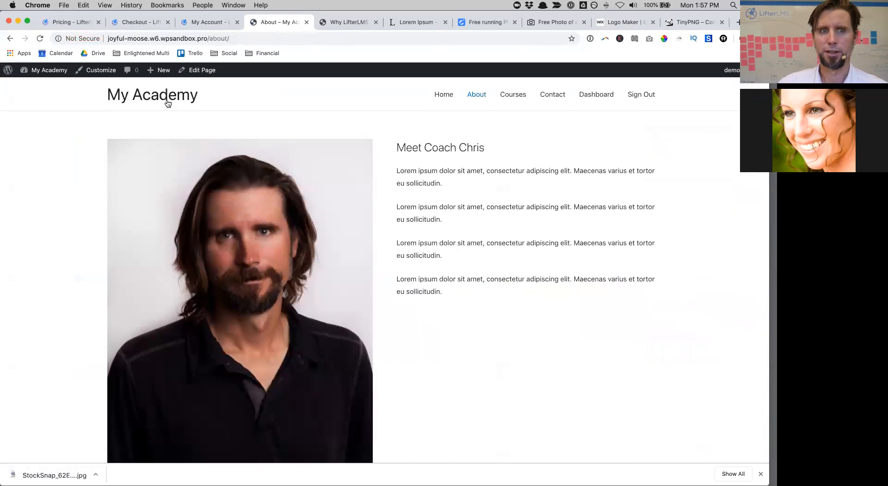
click(163, 100)
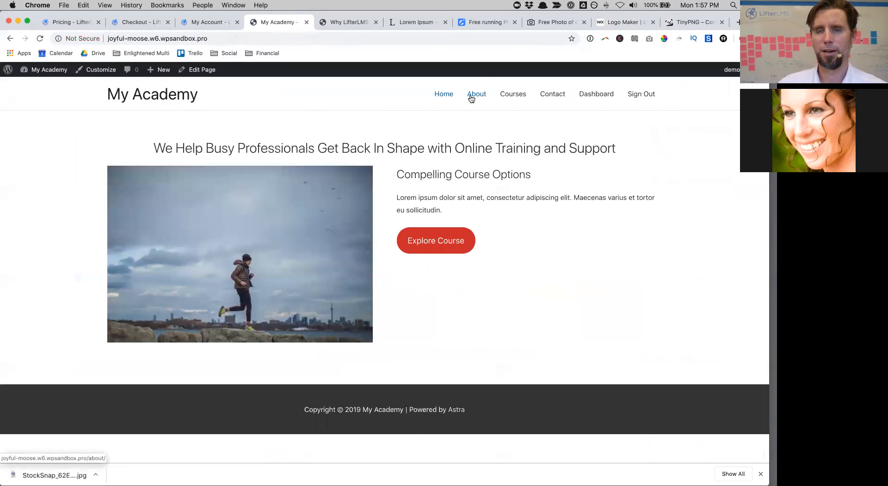
click(516, 98)
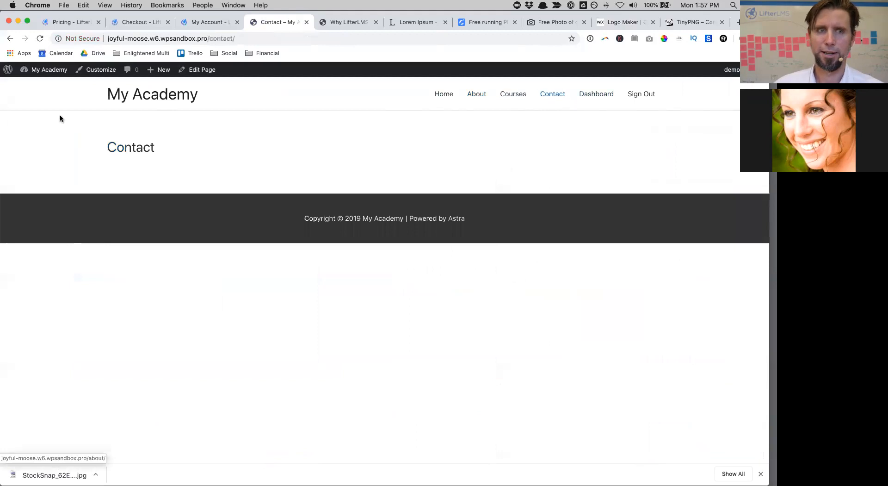
click(36, 86)
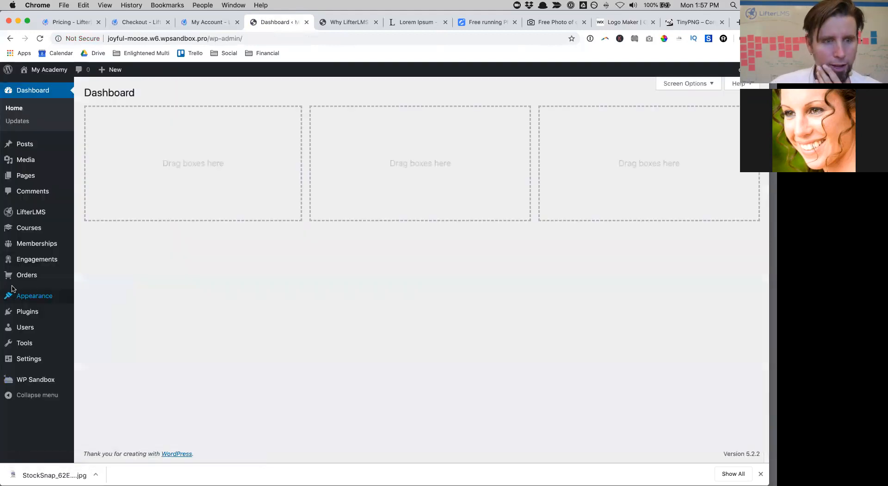
Step: Search Add New Plugins for 'wp forms', then install and activate WPForms
mouse_move(44, 312)
click(89, 326)
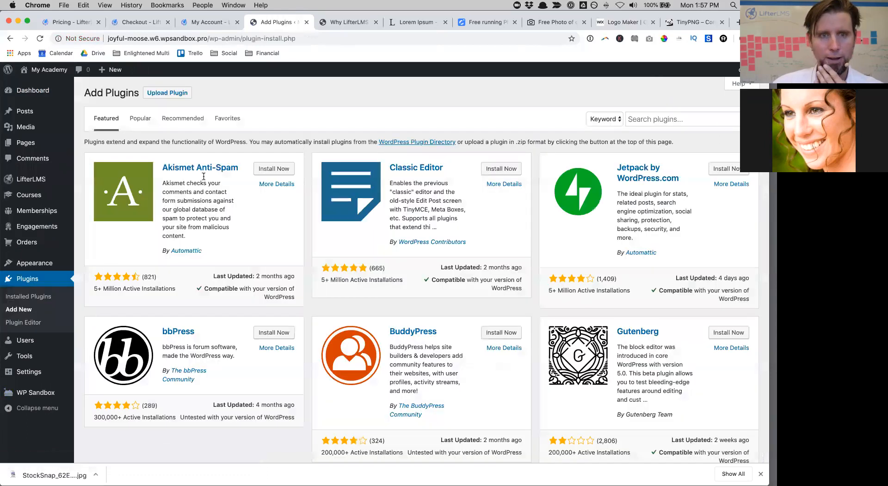
click(660, 116)
text(wp forms)
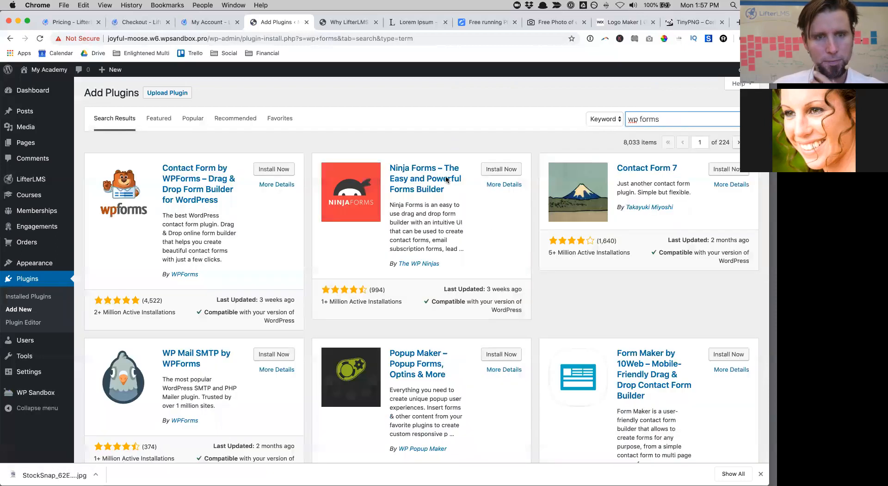
click(263, 172)
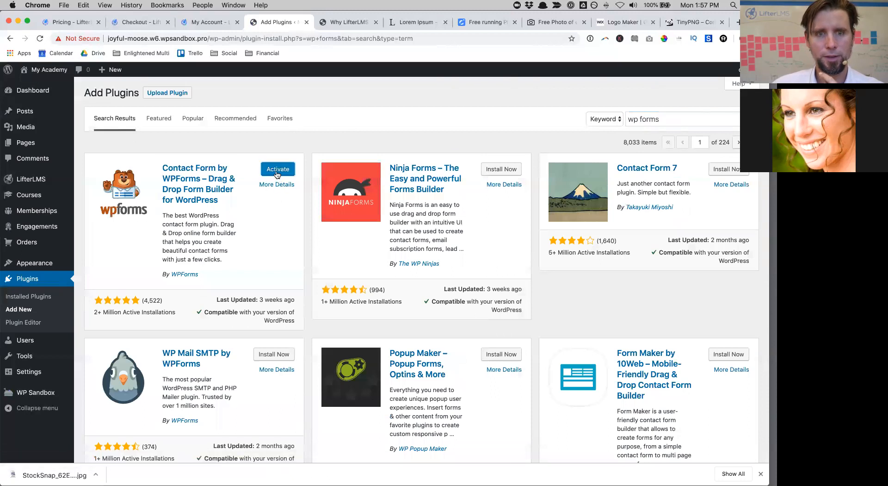
click(278, 169)
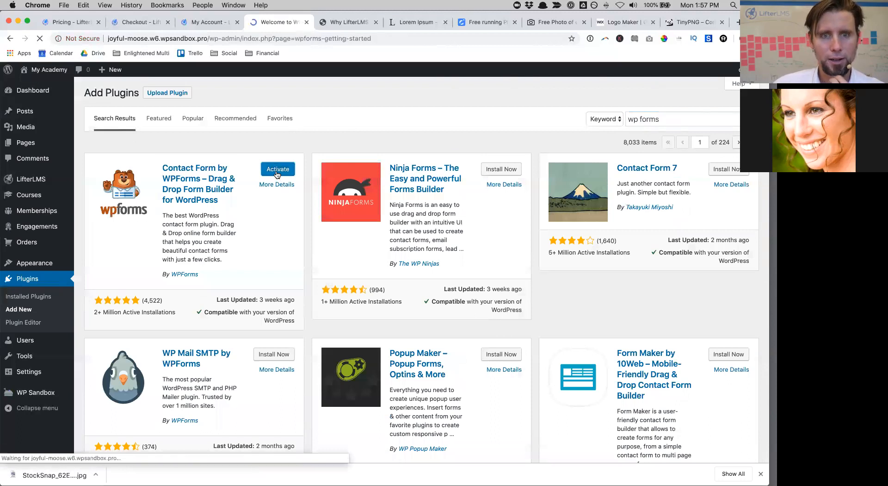
Step: Scroll through the WPForms welcome page, then go to the empty WPForms forms overview
scroll(401, 251, down, 2)
scroll(400, 251, down, 10)
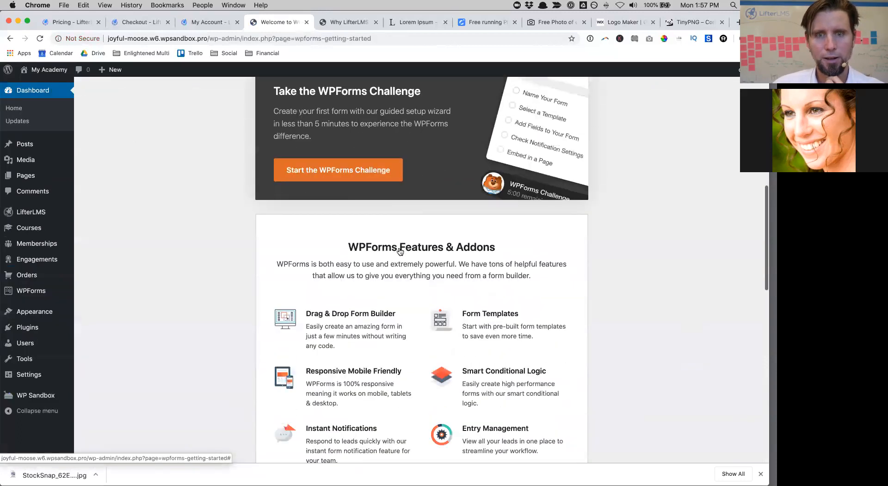
scroll(399, 246, down, 8)
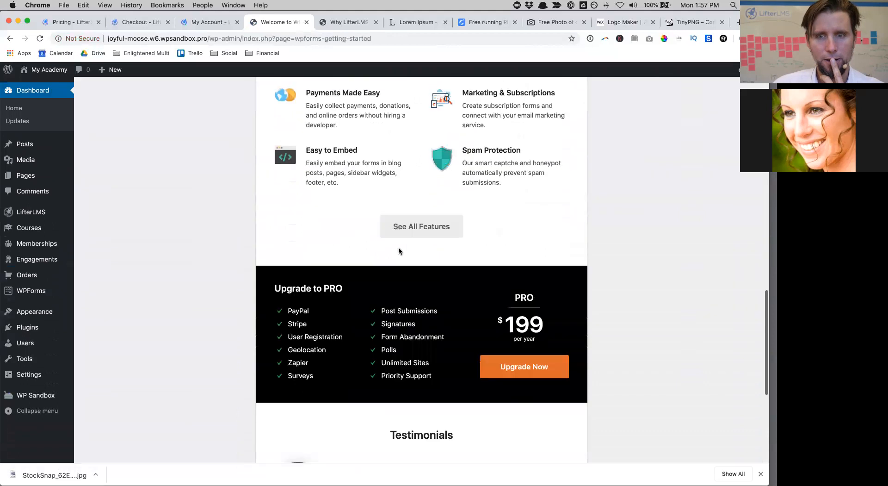
scroll(399, 247, up, 15)
scroll(398, 246, up, 5)
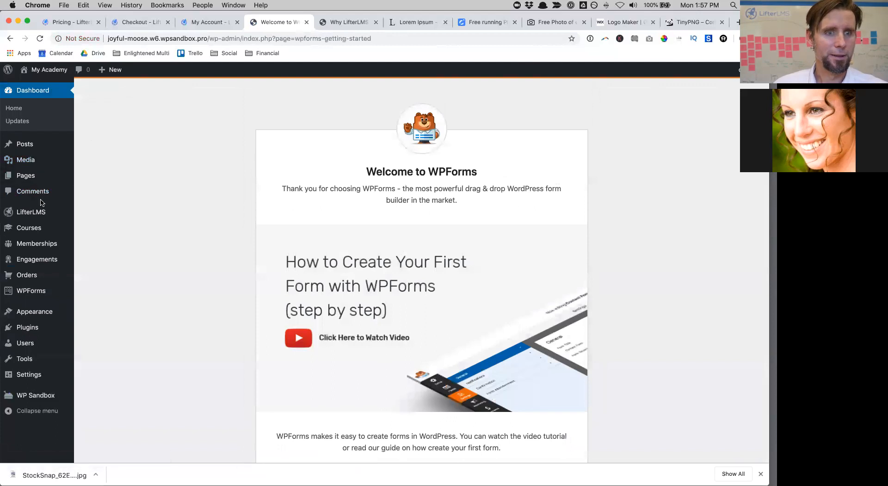
mouse_move(40, 169)
scroll(39, 170, down, 2)
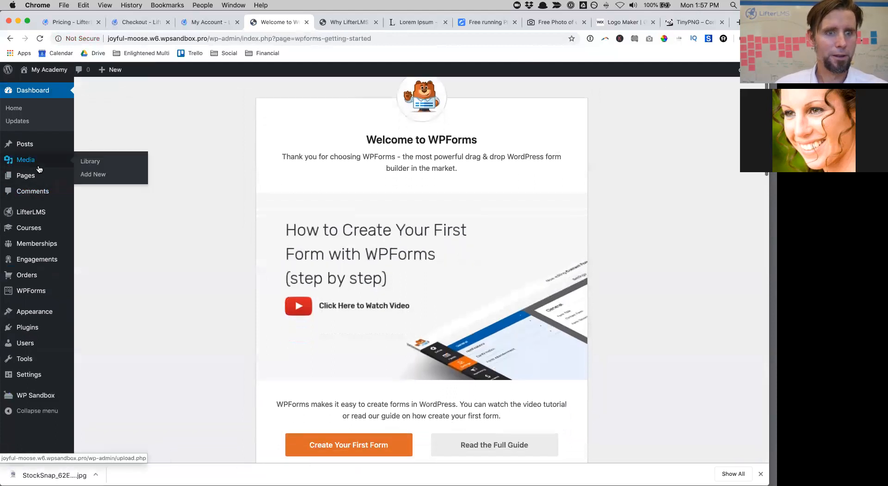
click(38, 296)
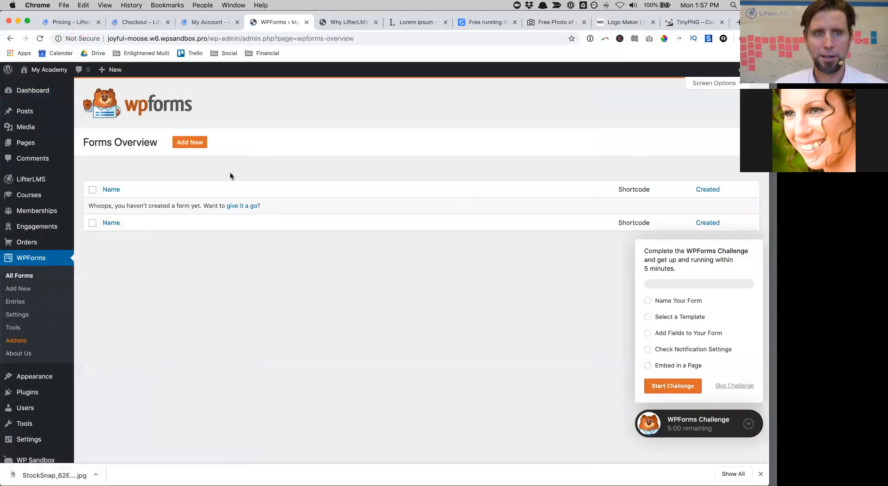
Step: Create a 'Contact' form from the Simple Contact Form template, save it, and exit the builder
click(195, 146)
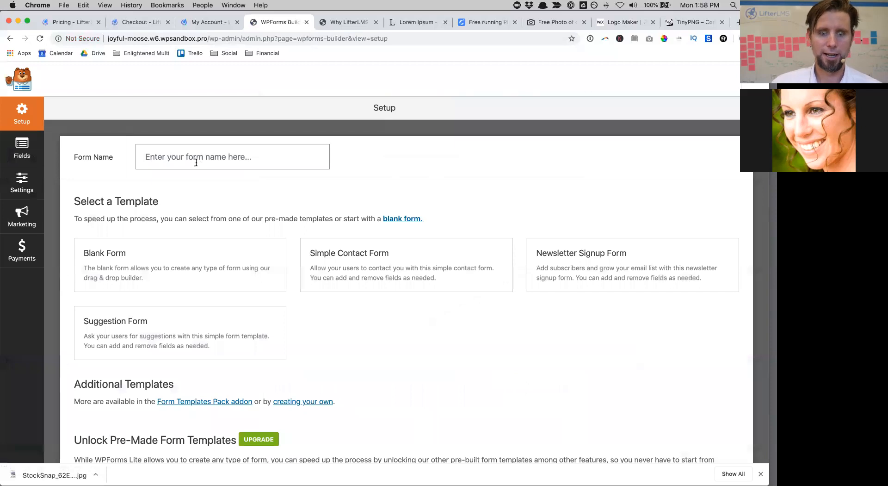
text(Contact)
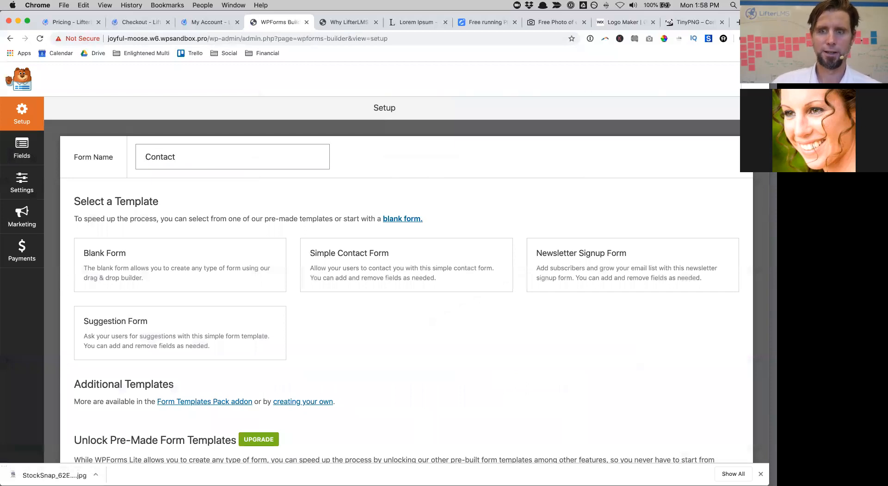
mouse_move(377, 253)
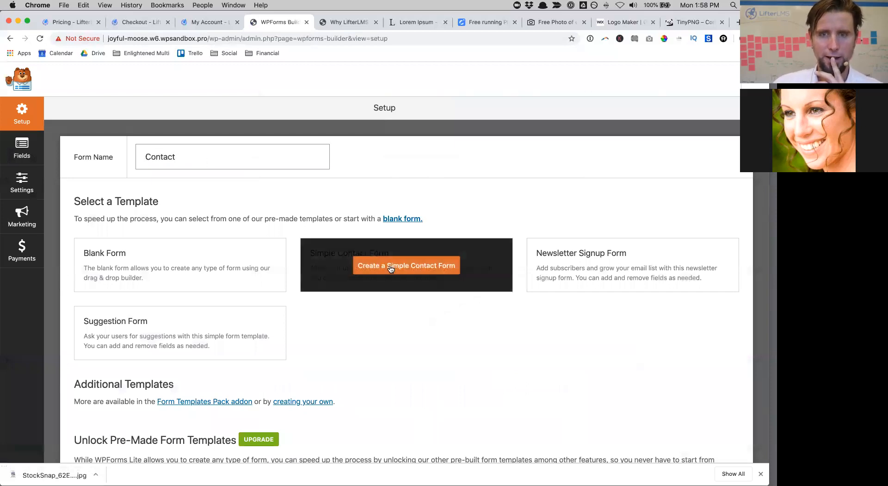
click(391, 267)
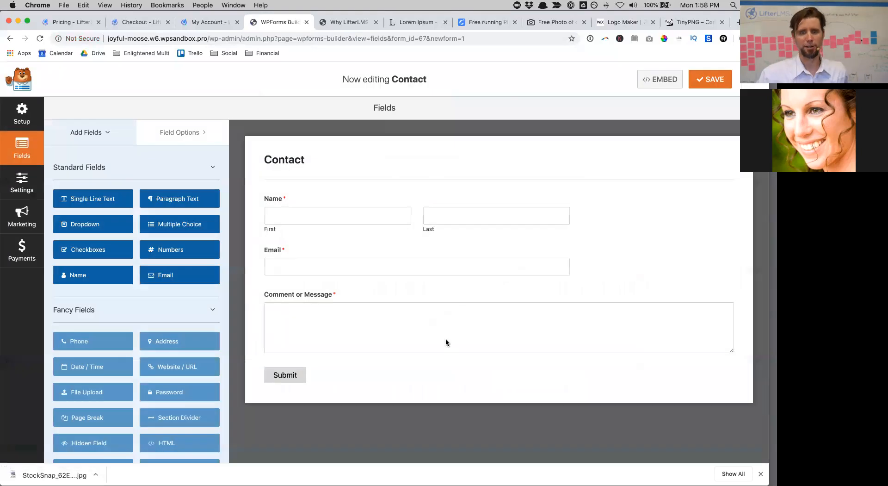
click(708, 81)
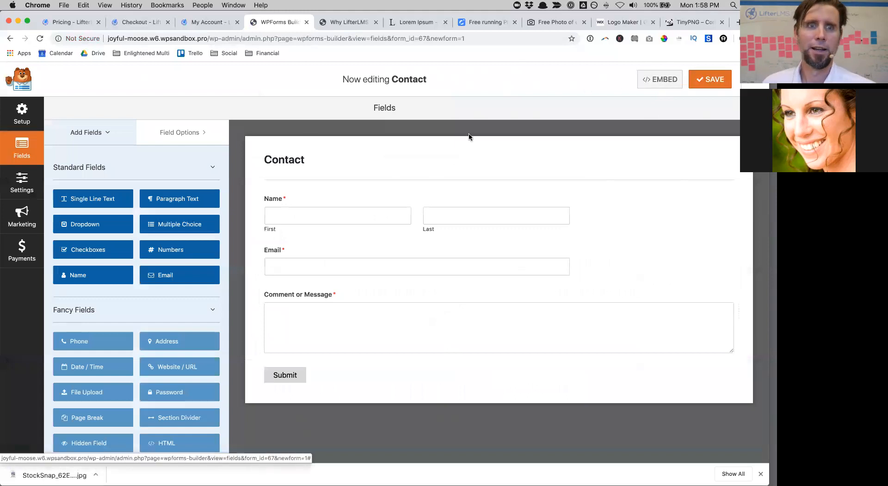
drag(323, 13, 322, 46)
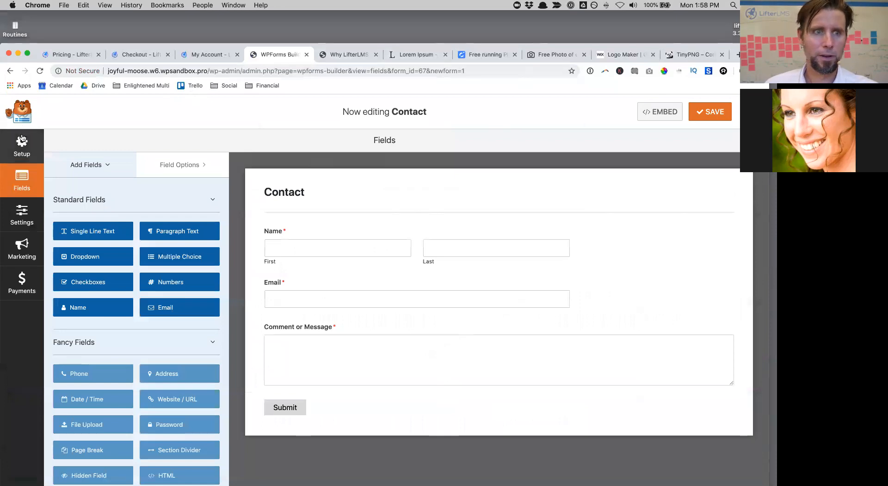
click(752, 112)
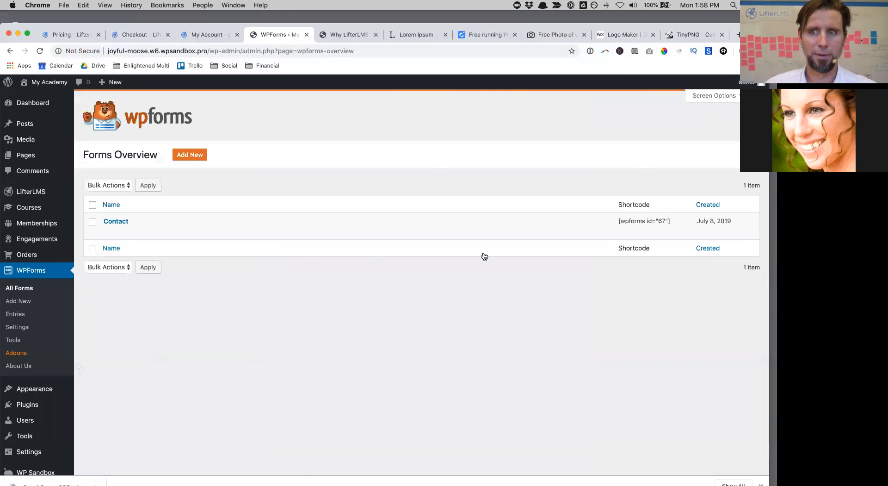
Step: Select the Contact form's shortcode [wpforms id="67"] in the Forms Overview
drag(675, 224, 631, 221)
click(607, 221)
click(675, 224)
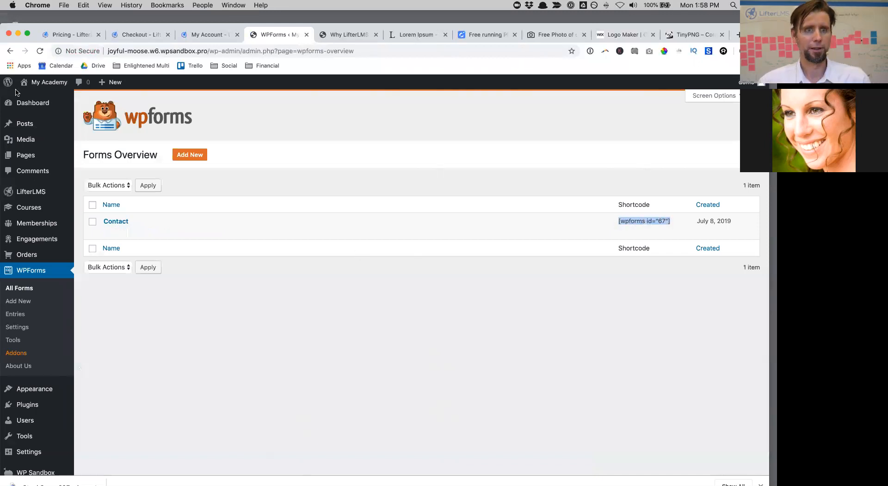
Step: Open the live site's Contact page in the block editor and click into its empty body
click(38, 96)
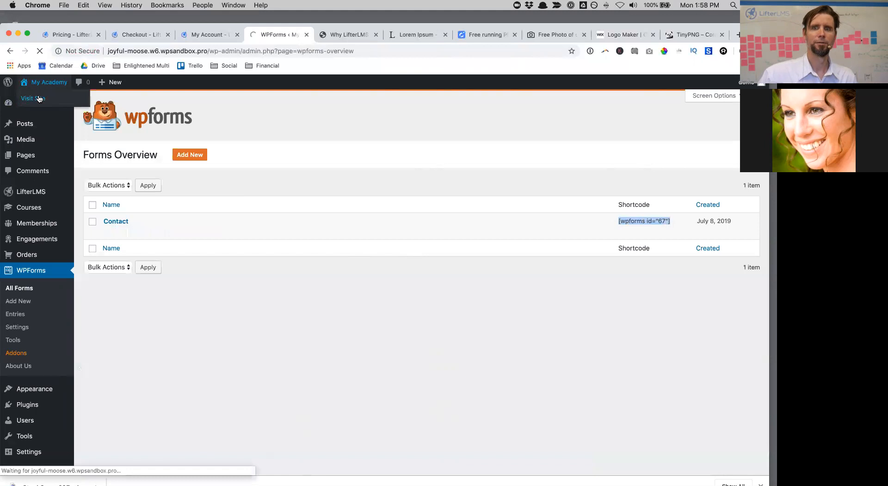
click(545, 110)
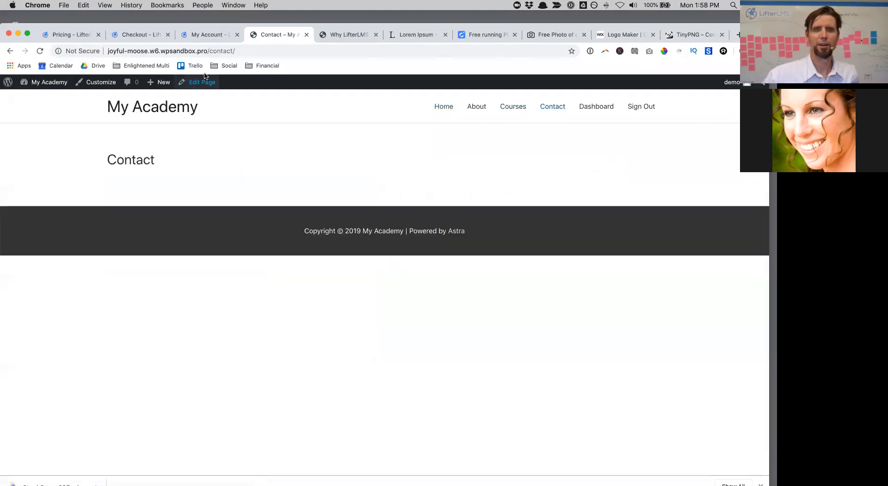
click(205, 77)
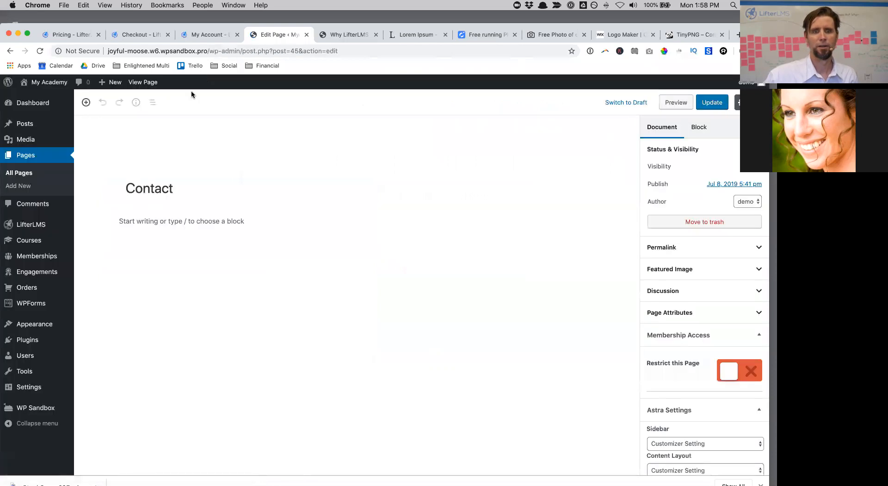
click(155, 218)
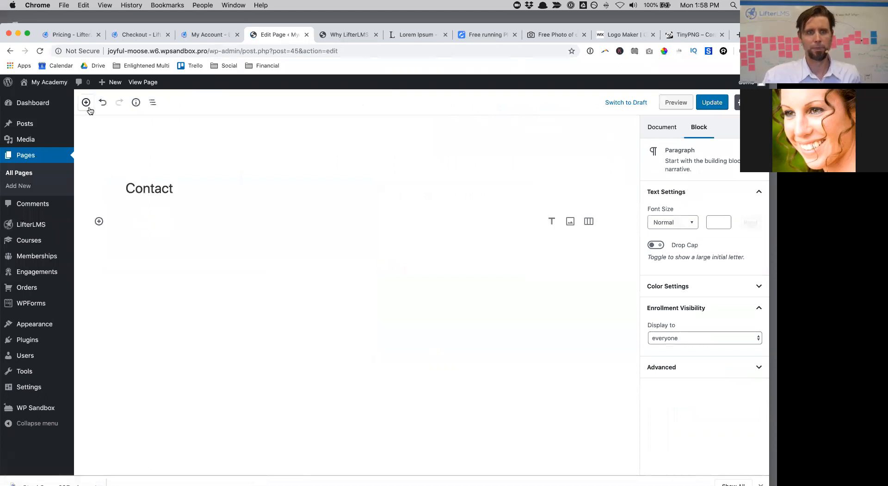
Step: Insert a WPForms block below the Contact heading from the Widgets category
click(99, 221)
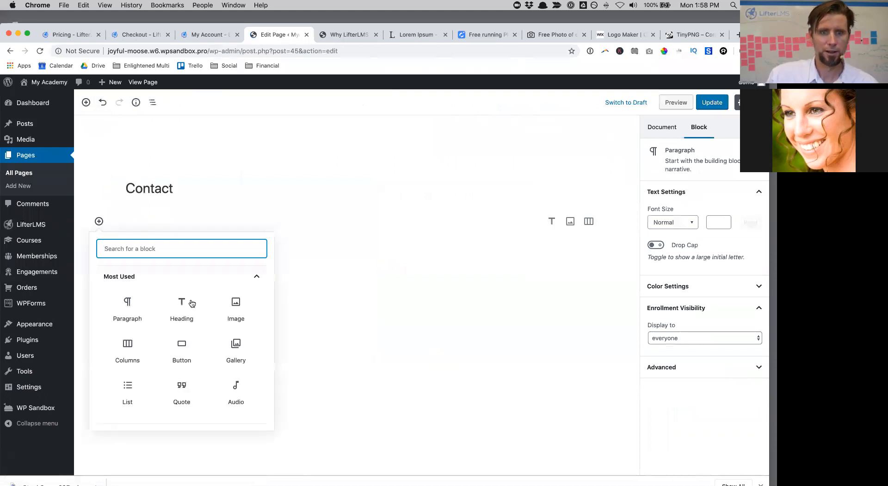
scroll(192, 303, down, 5)
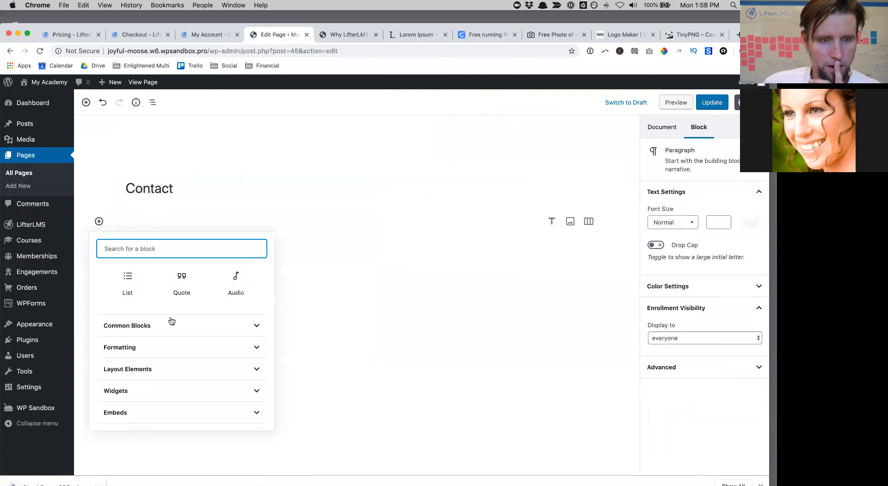
click(168, 334)
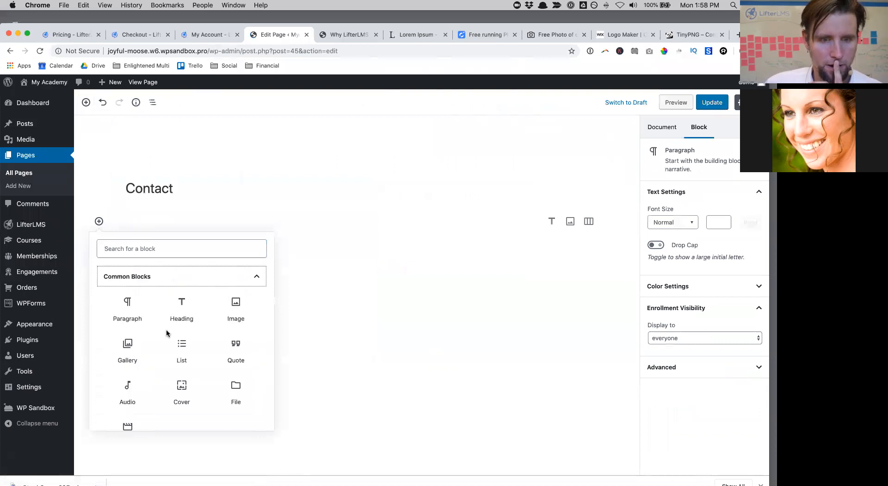
scroll(167, 333, down, 2)
scroll(167, 332, up, 5)
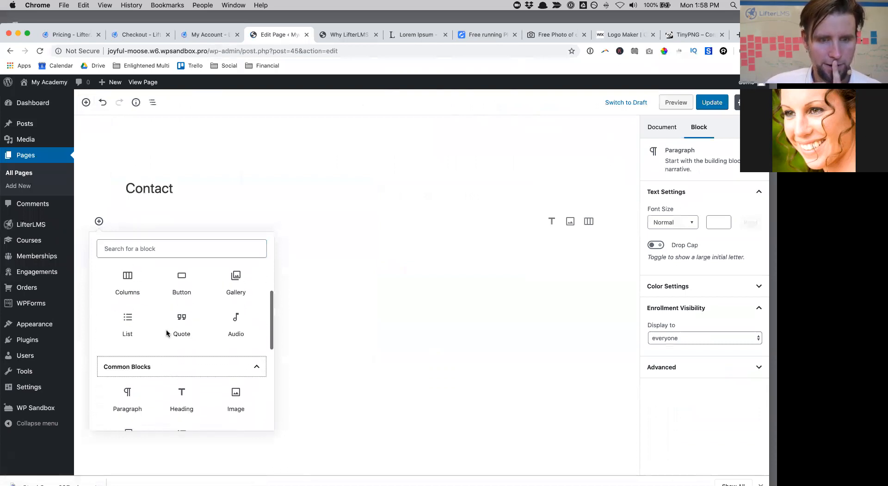
scroll(162, 307, down, 5)
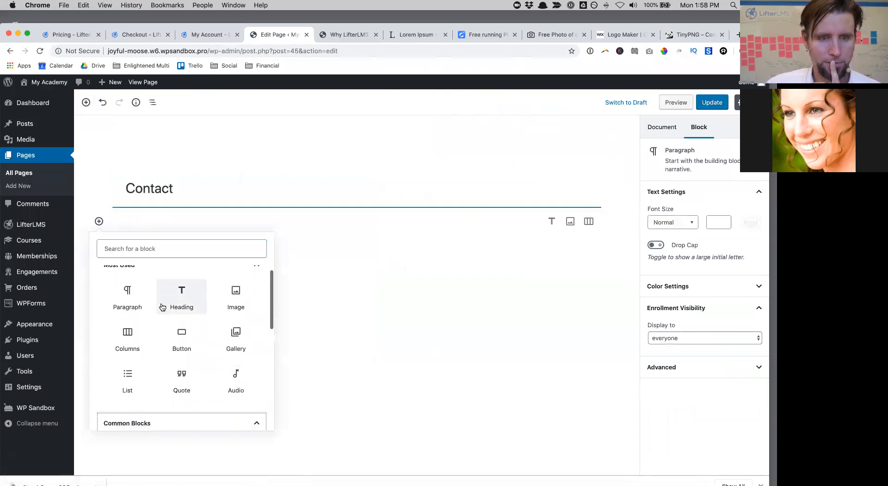
scroll(161, 306, down, 3)
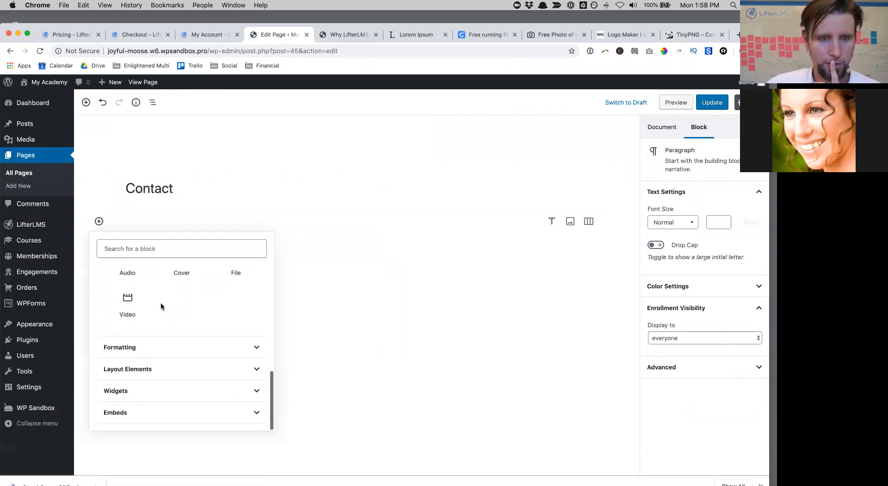
click(155, 349)
scroll(155, 351, down, 3)
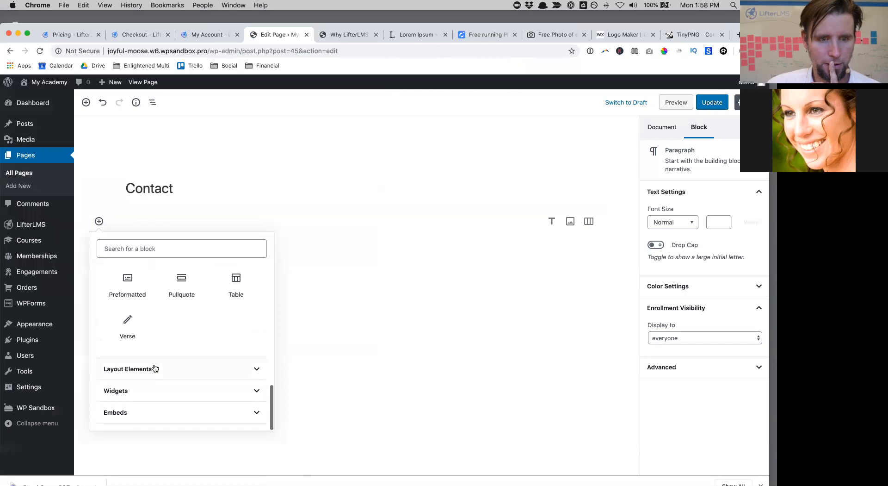
click(155, 368)
scroll(153, 370, down, 2)
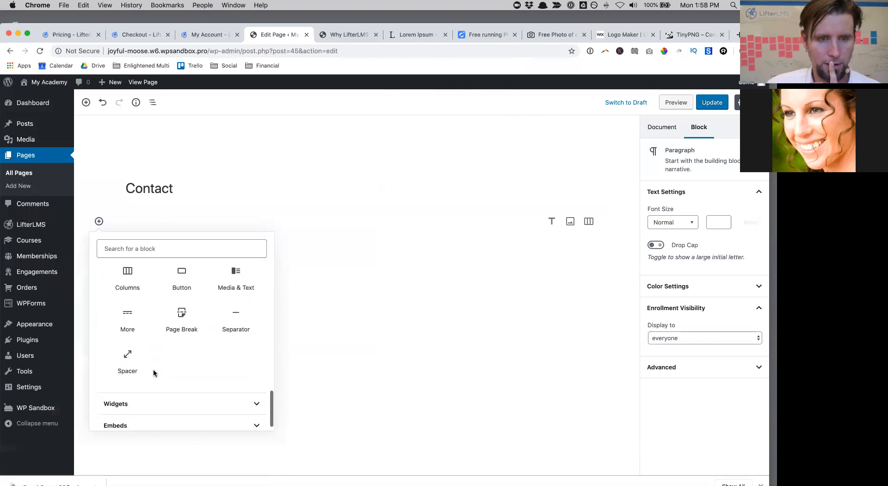
click(154, 388)
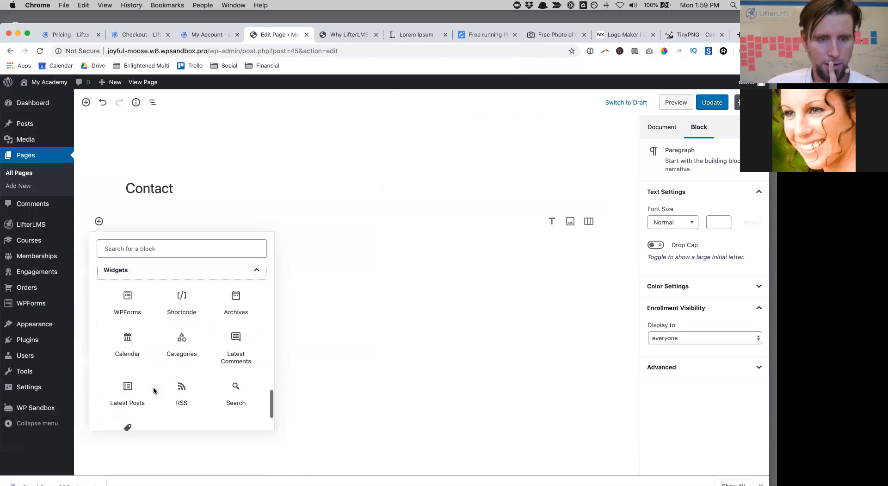
click(130, 287)
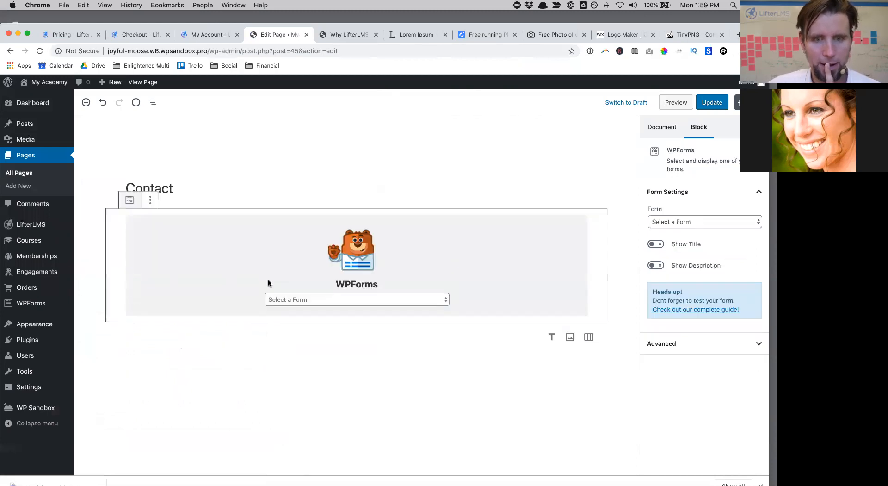
Step: Select the Contact form in the block, update the page, and view it live
click(297, 300)
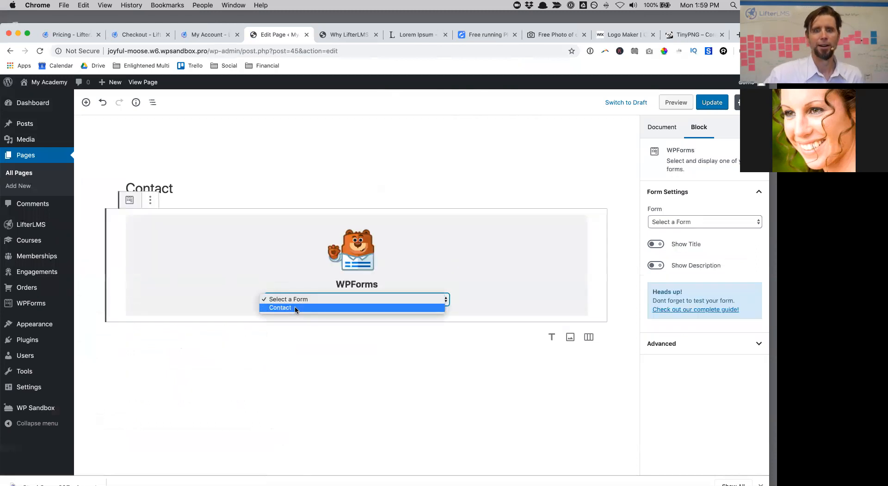
click(295, 308)
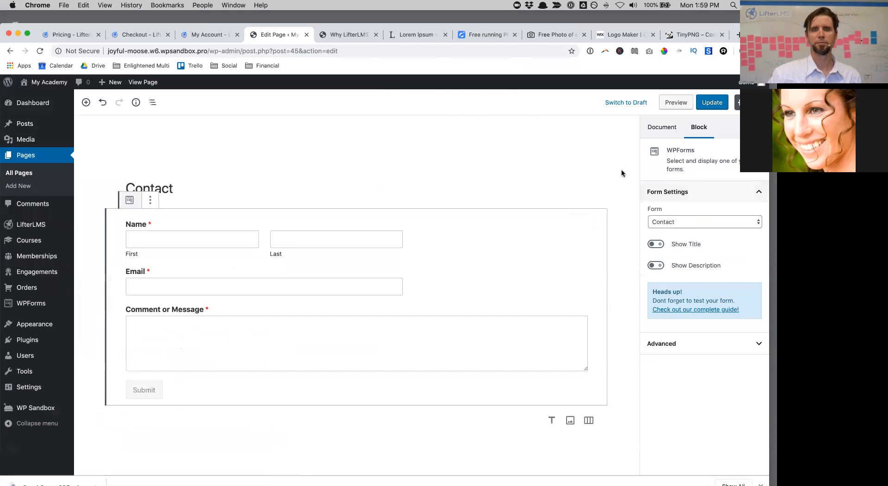
click(712, 103)
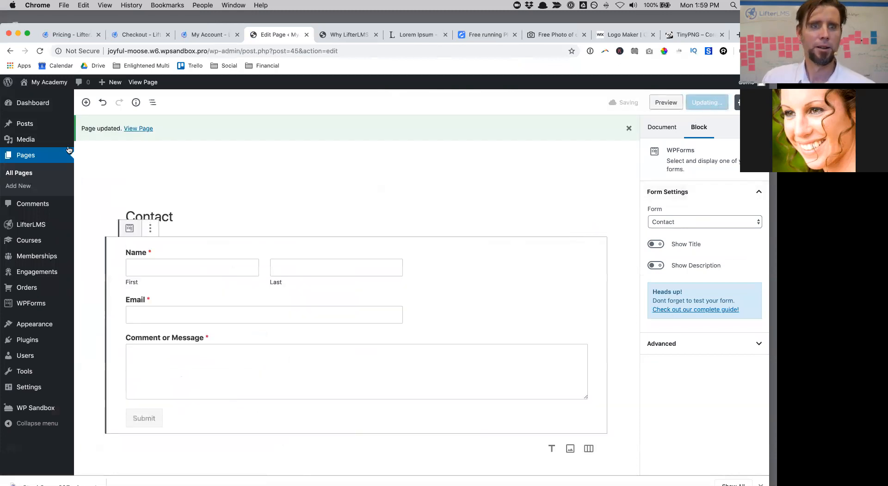
click(137, 130)
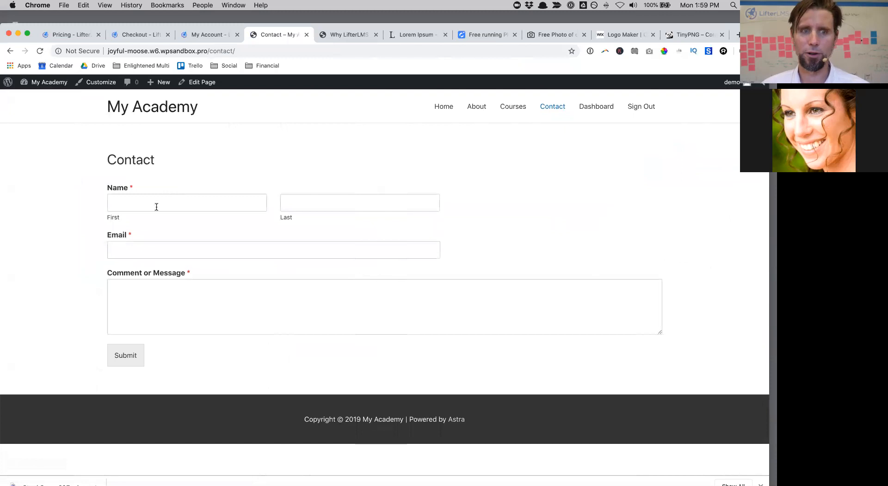
Step: Browse the live site's About, Courses, Contact and Dashboard pages via the top navigation
click(447, 103)
click(467, 109)
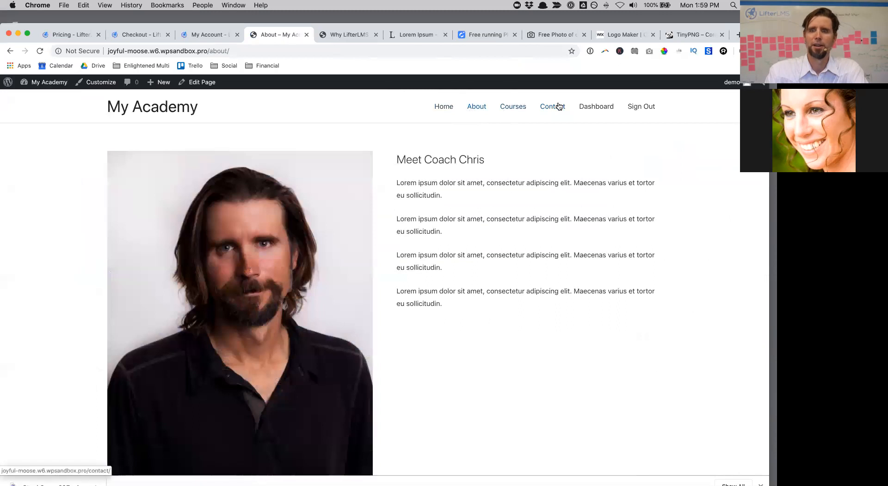
click(515, 111)
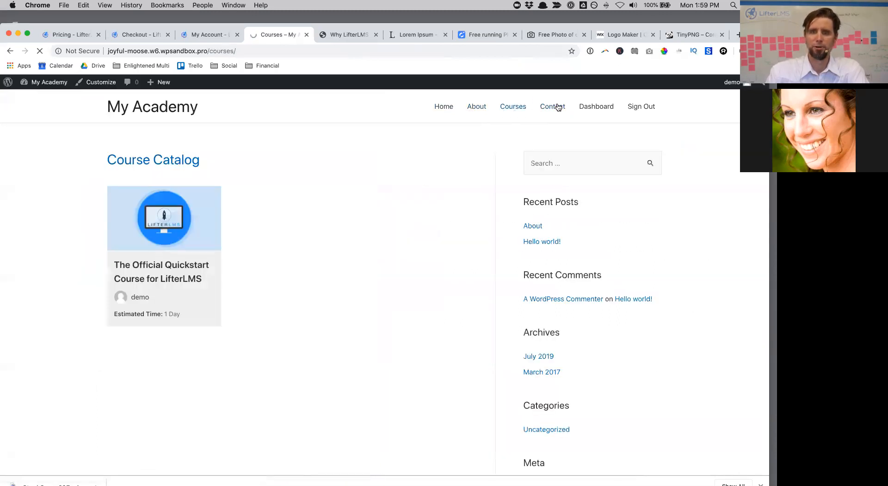
click(558, 107)
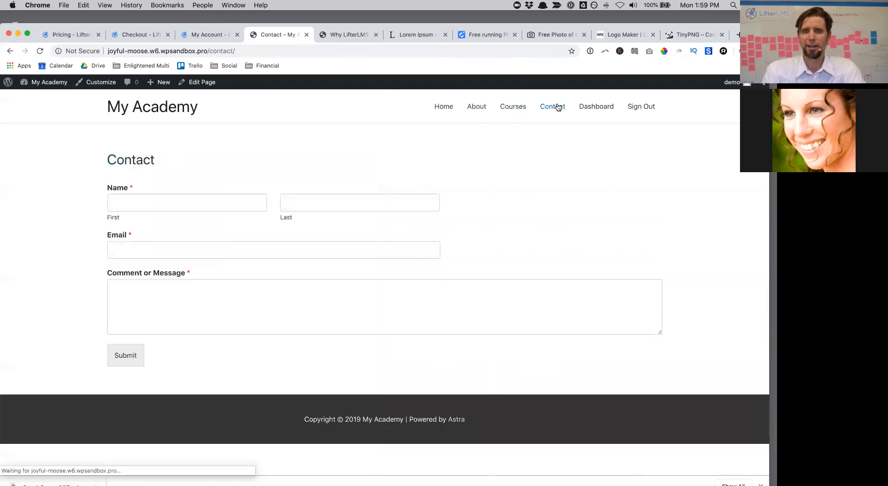
click(598, 107)
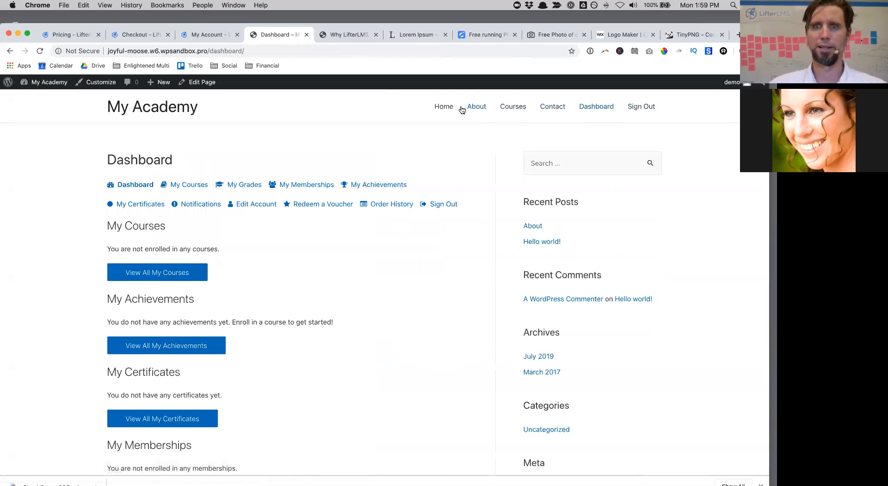
Step: Open the theme Customizer from the admin Dashboard, briefly checking the Astra Pro options
mouse_move(47, 83)
click(49, 98)
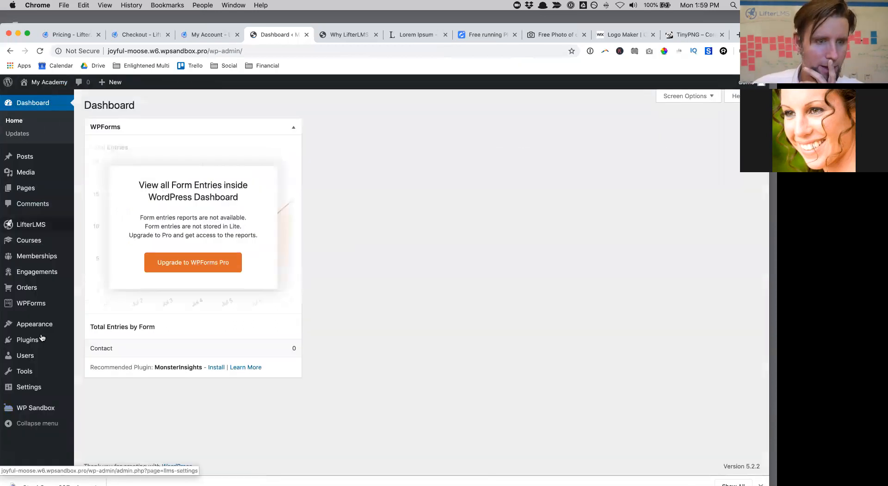
mouse_move(51, 323)
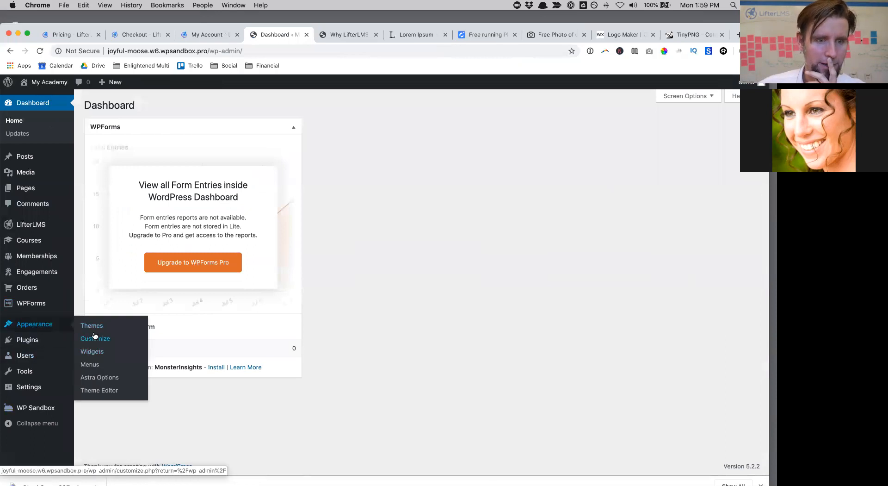
click(95, 338)
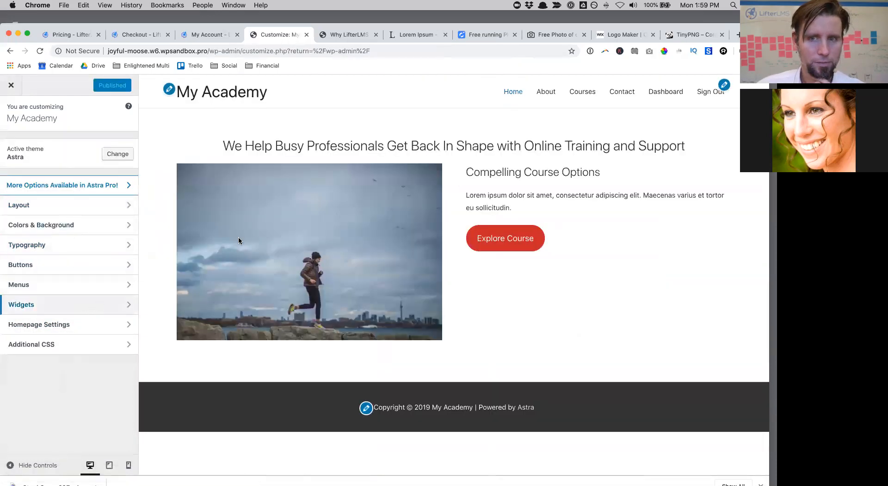
click(85, 192)
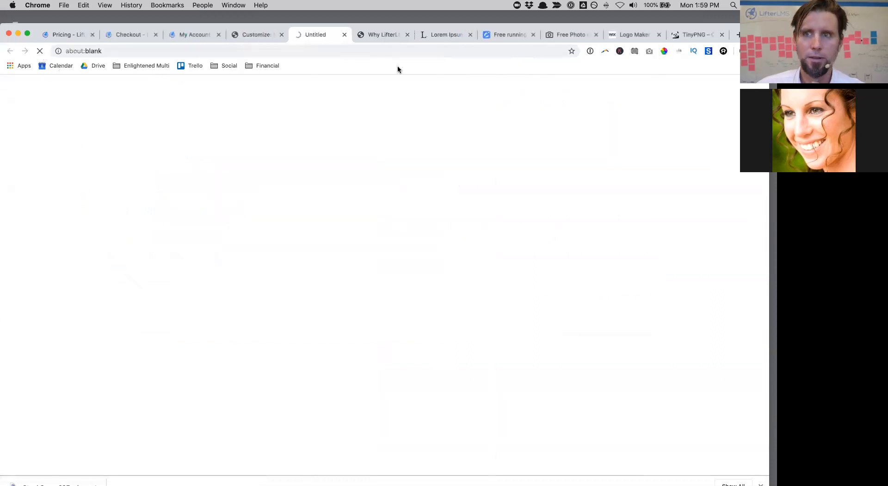
drag(35, 29, 35, 51)
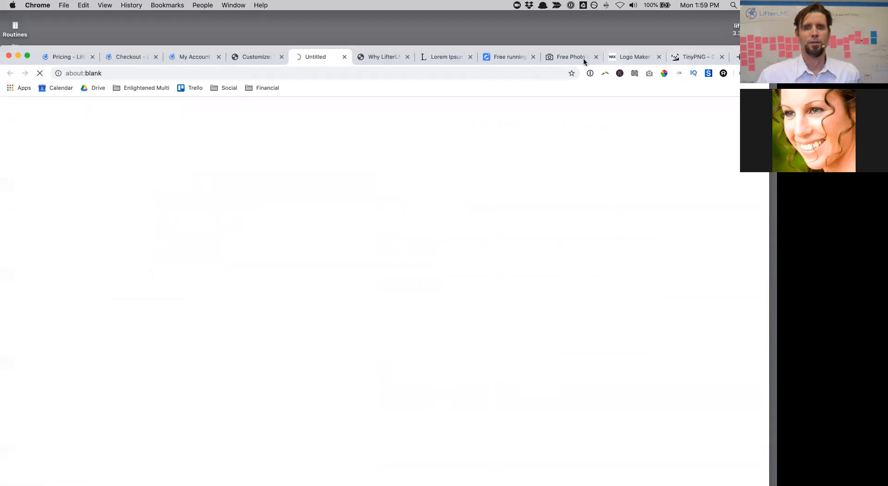
click(344, 57)
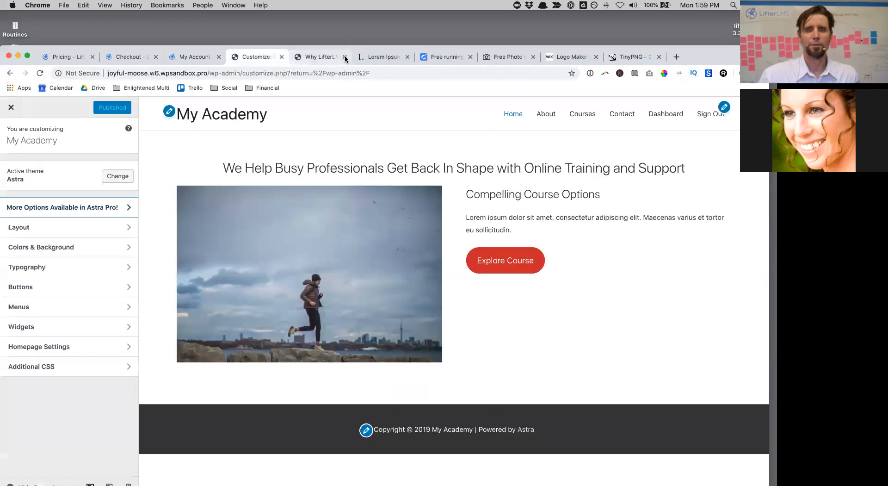
Step: Set LifterLMS Course/Lesson to Right Sidebar and LifterLMS to No Sidebar, then publish
click(48, 228)
click(49, 230)
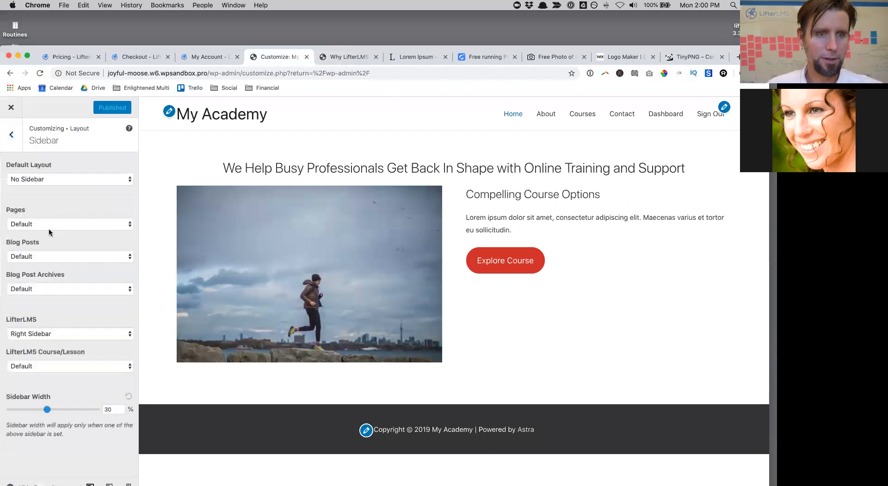
click(91, 366)
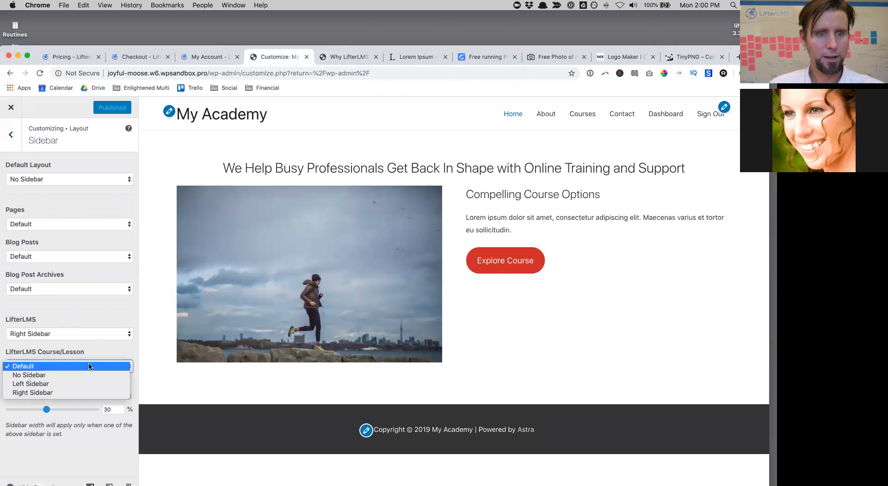
click(83, 393)
click(71, 334)
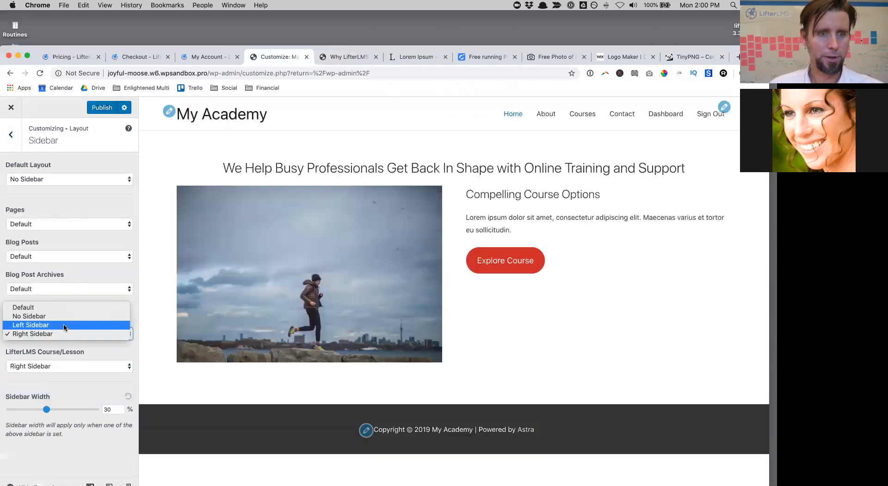
click(61, 316)
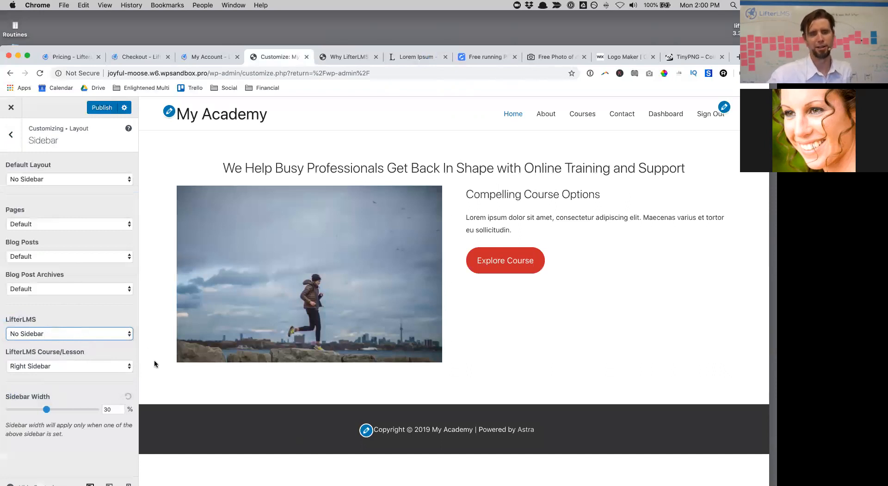
click(103, 107)
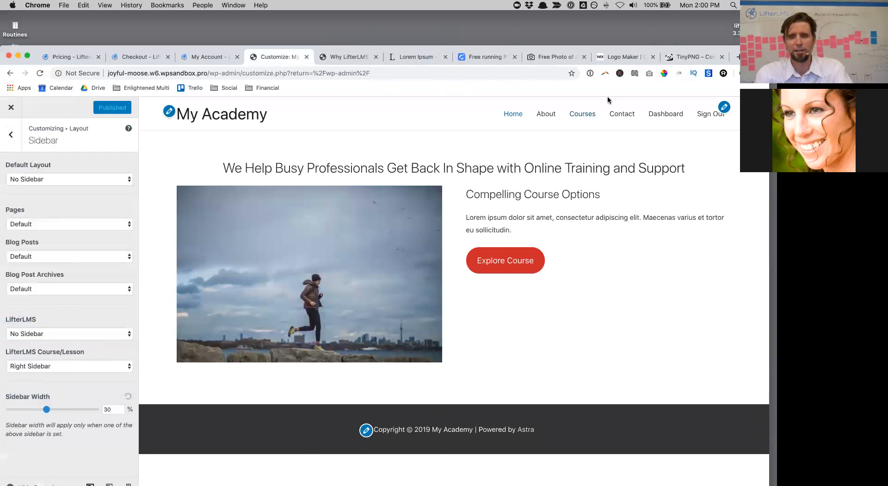
click(592, 115)
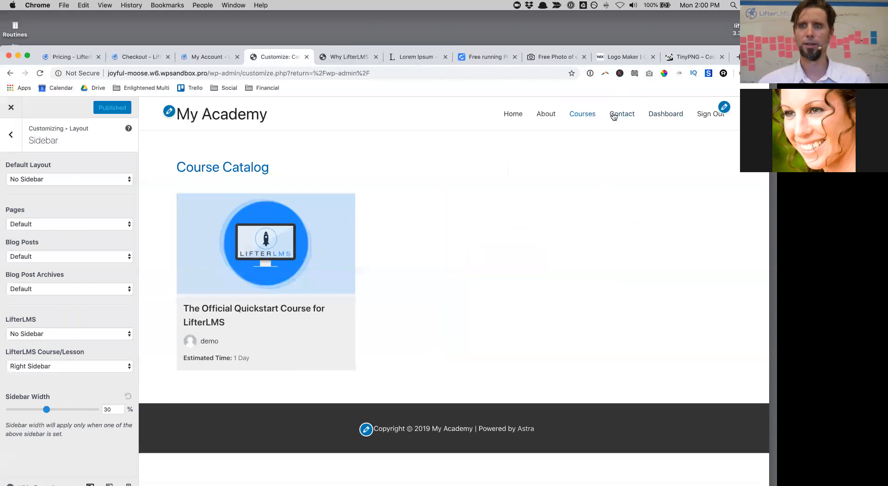
Step: Preview the student Dashboard page in the Customizer
click(671, 114)
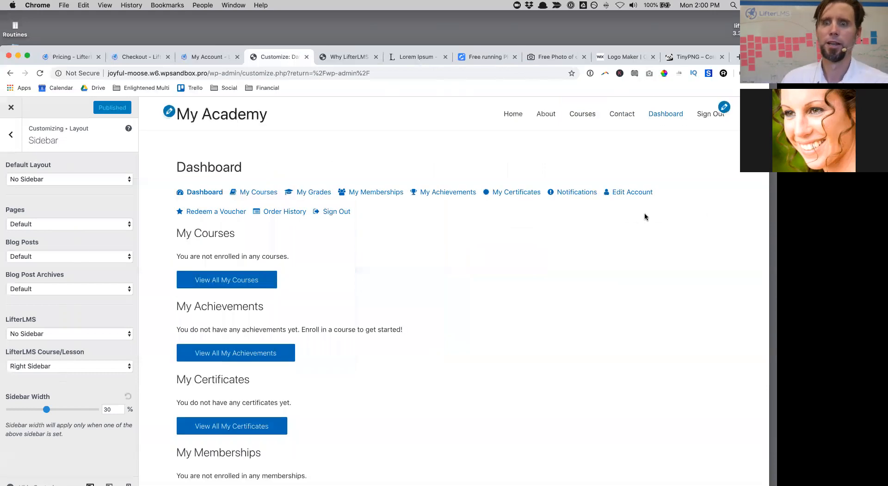
scroll(232, 364, down, 5)
scroll(232, 364, up, 5)
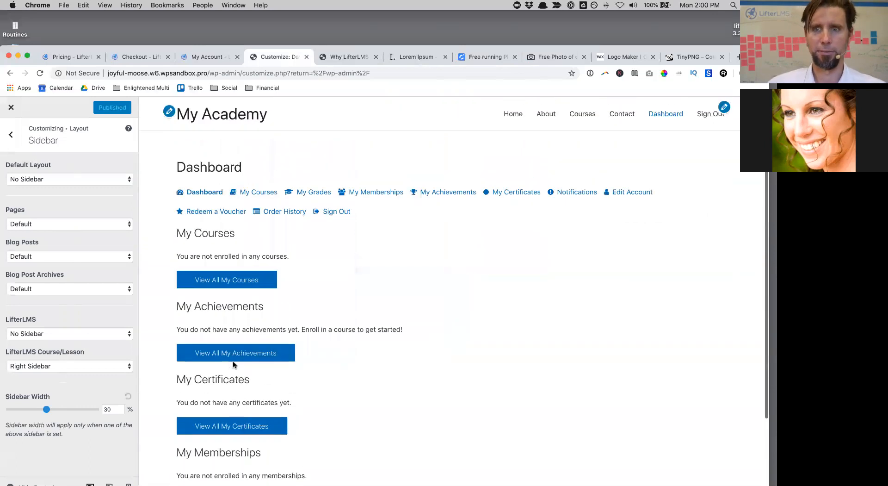
scroll(233, 364, down, 5)
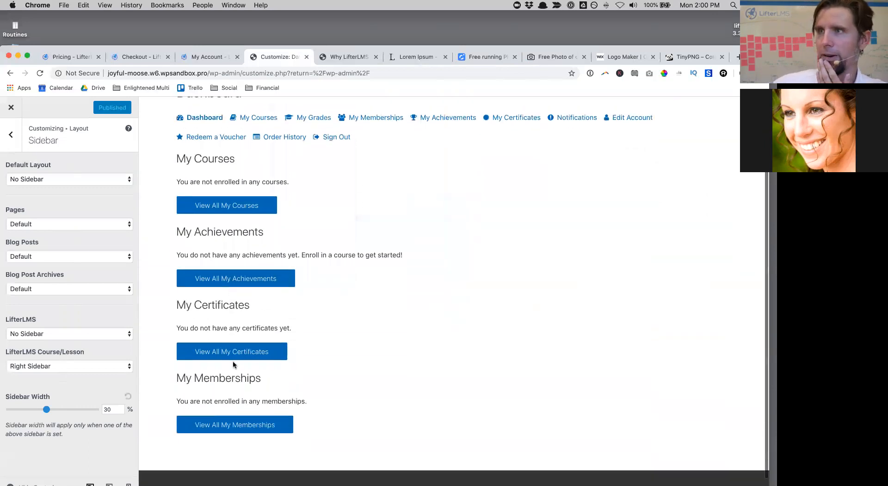
scroll(233, 365, up, 5)
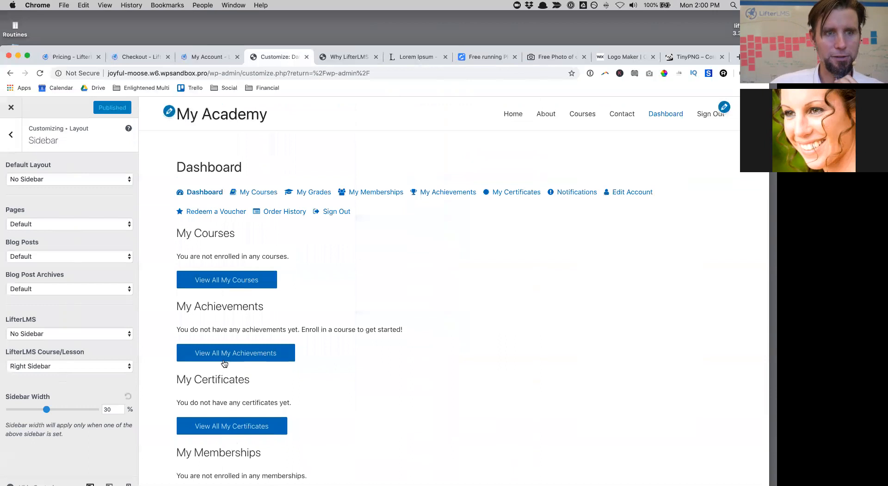
scroll(277, 267, down, 5)
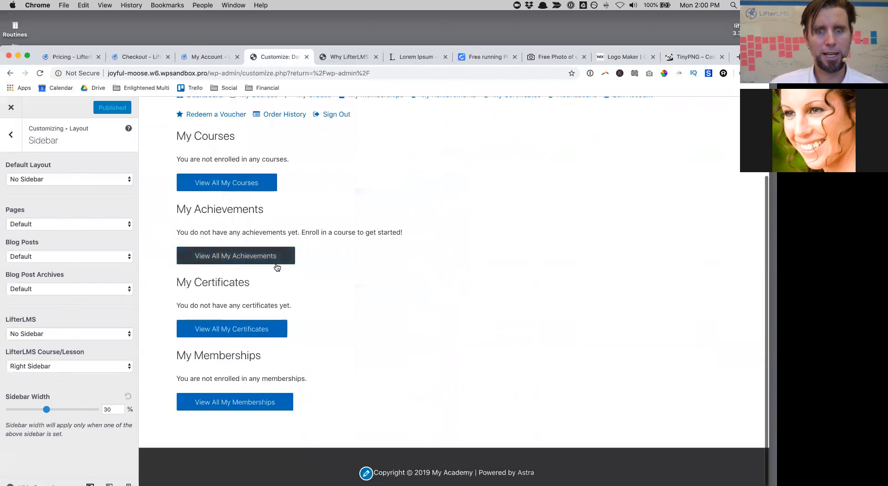
scroll(276, 266, up, 5)
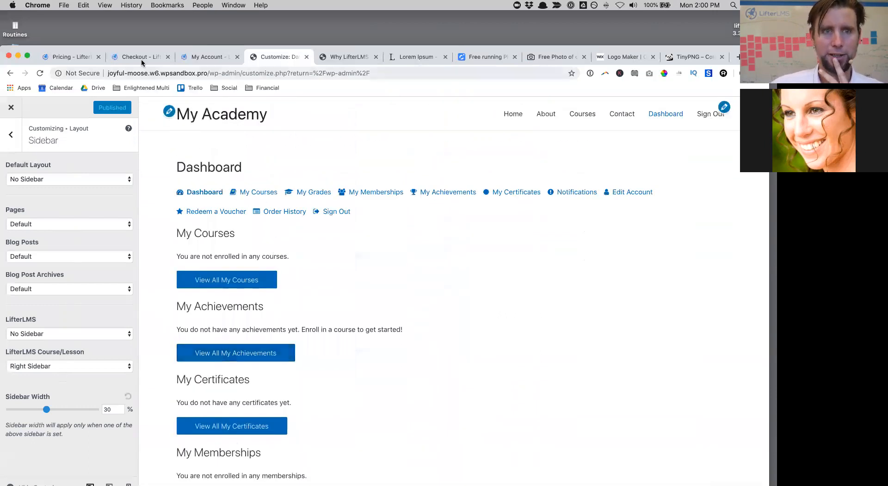
drag(142, 49, 138, 28)
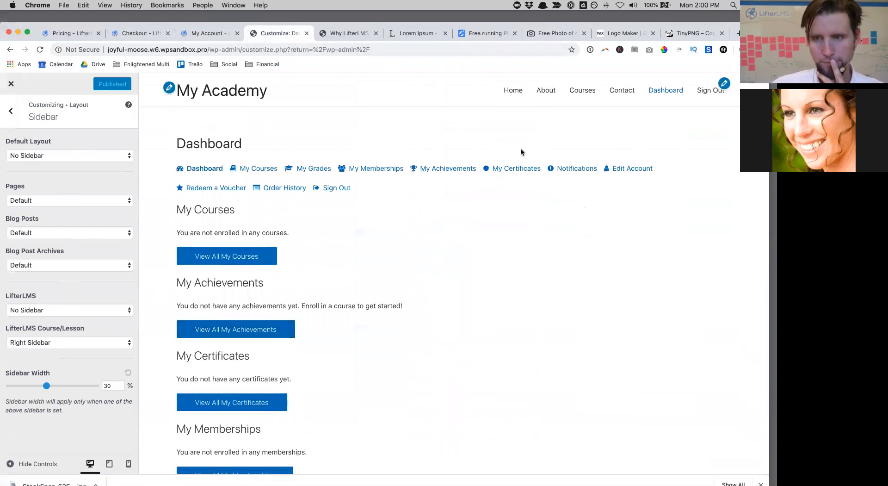
Step: Browse the Course Catalog, Official Quickstart course and its lessons, then exit the Customizer
click(584, 91)
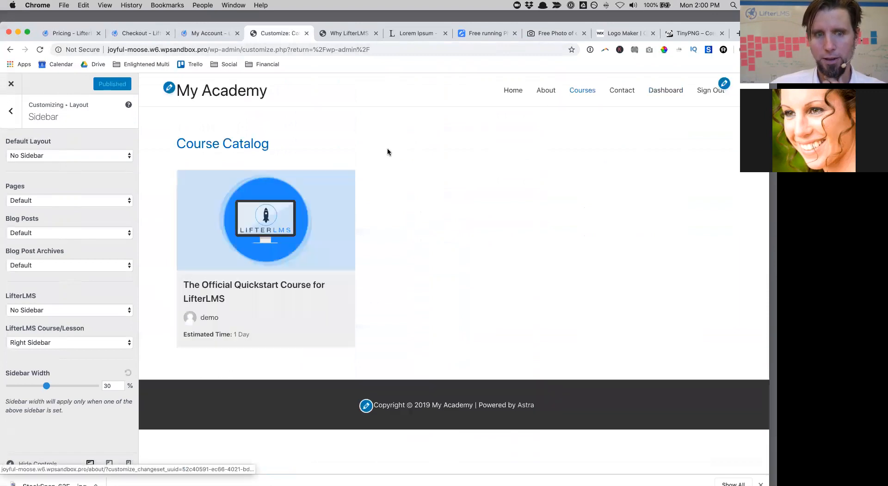
click(319, 184)
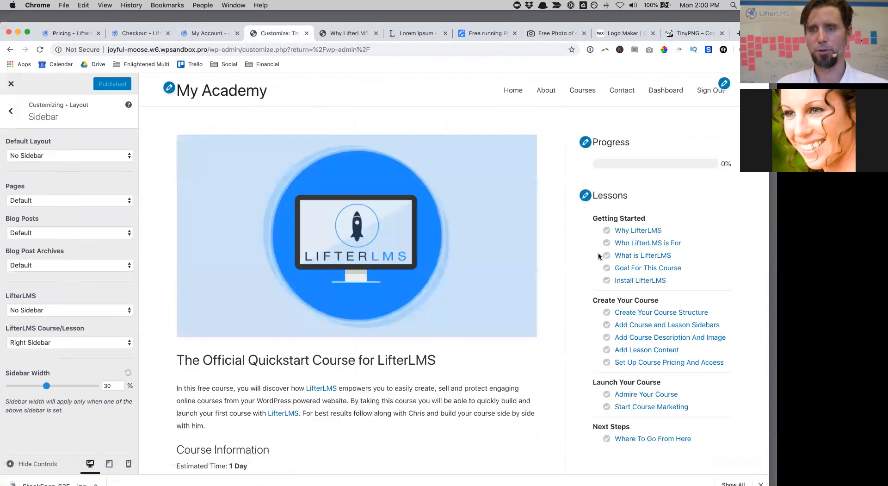
click(656, 232)
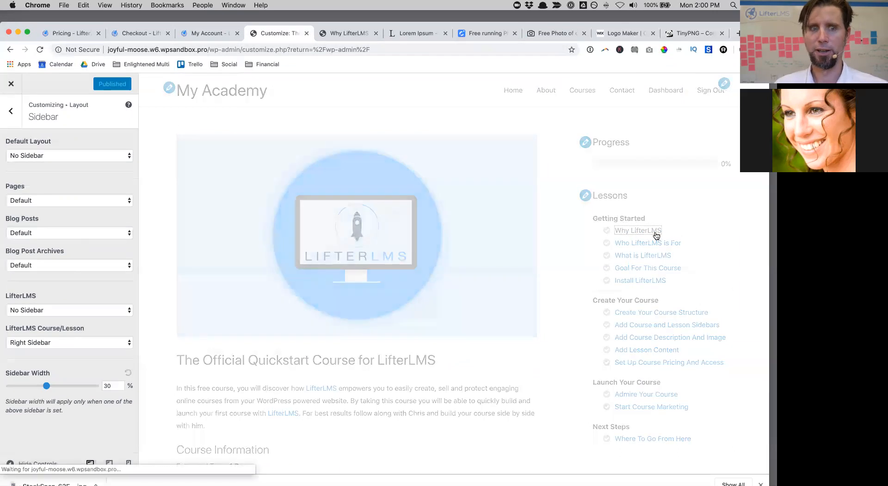
scroll(680, 296, down, 5)
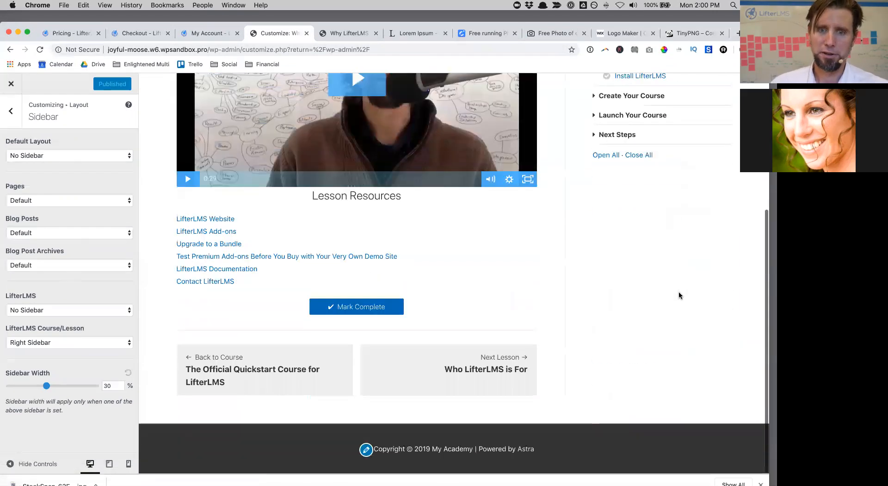
scroll(680, 296, up, 5)
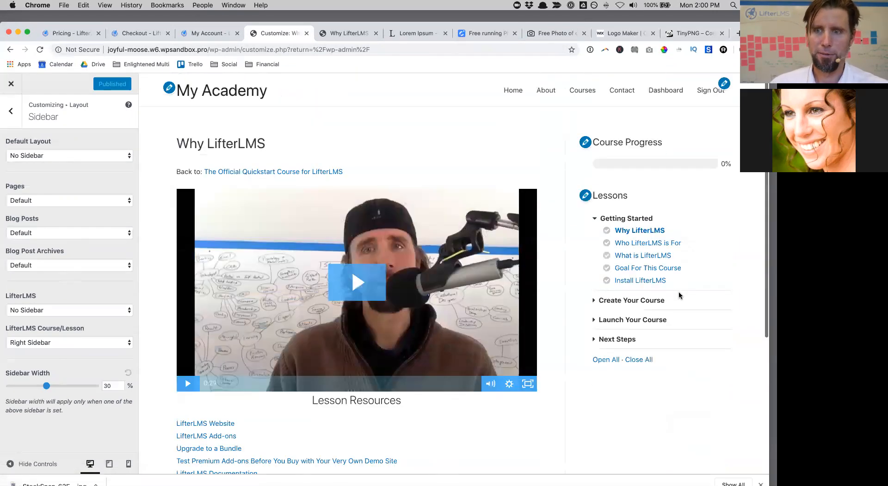
click(614, 301)
click(638, 325)
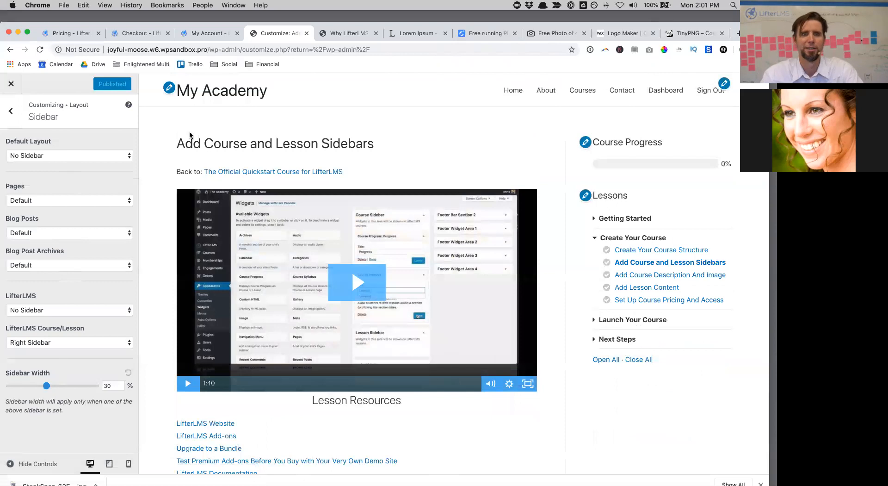
click(10, 84)
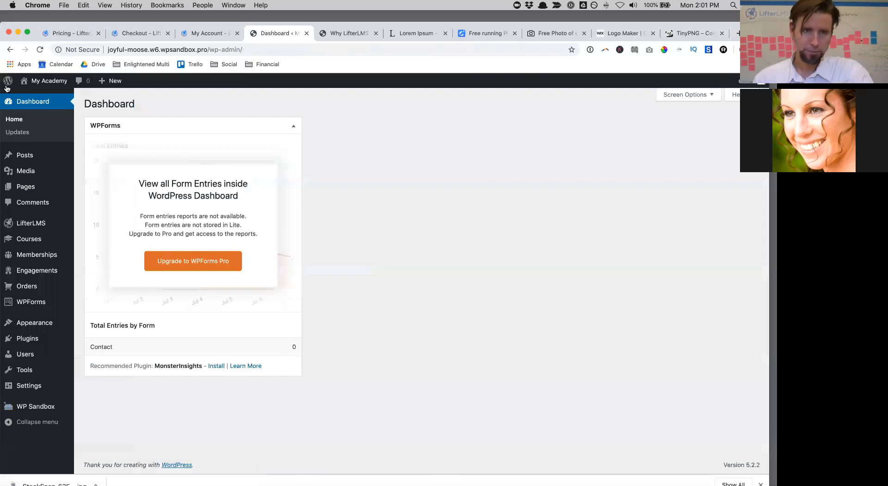
Step: Hide the WPForms box through Screen Options and go to the Courses list
click(284, 124)
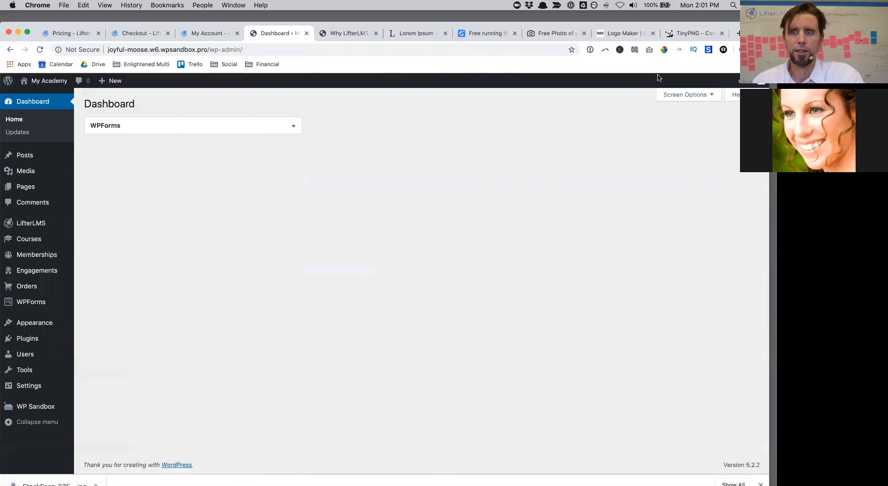
click(686, 95)
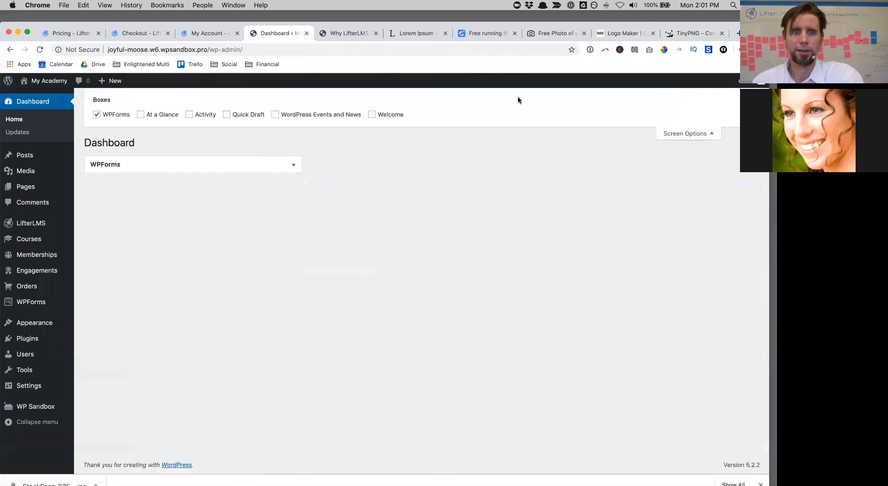
click(95, 115)
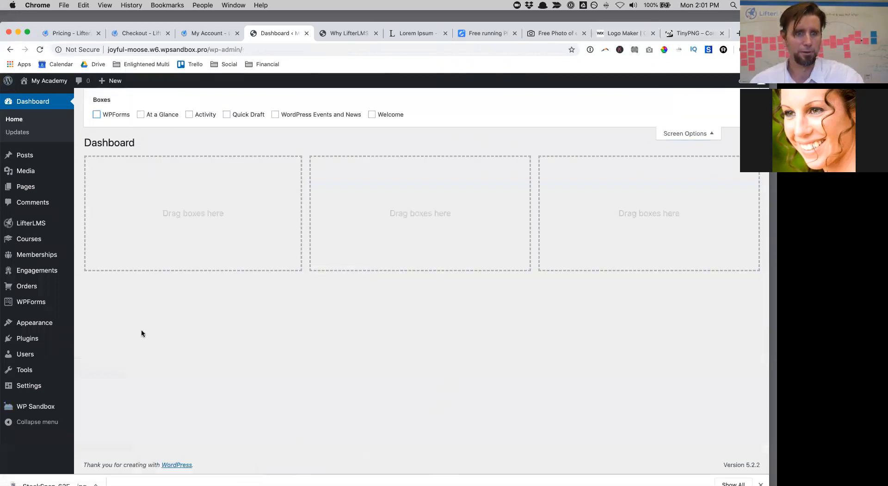
mouse_move(40, 325)
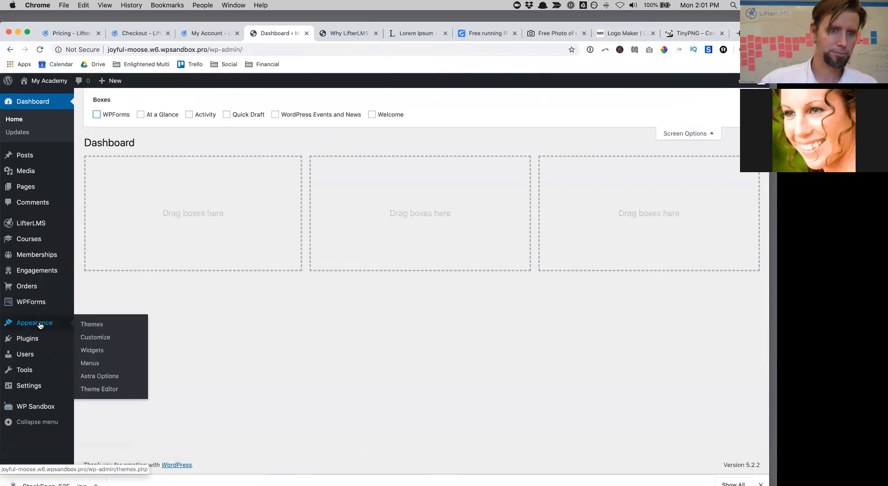
click(34, 238)
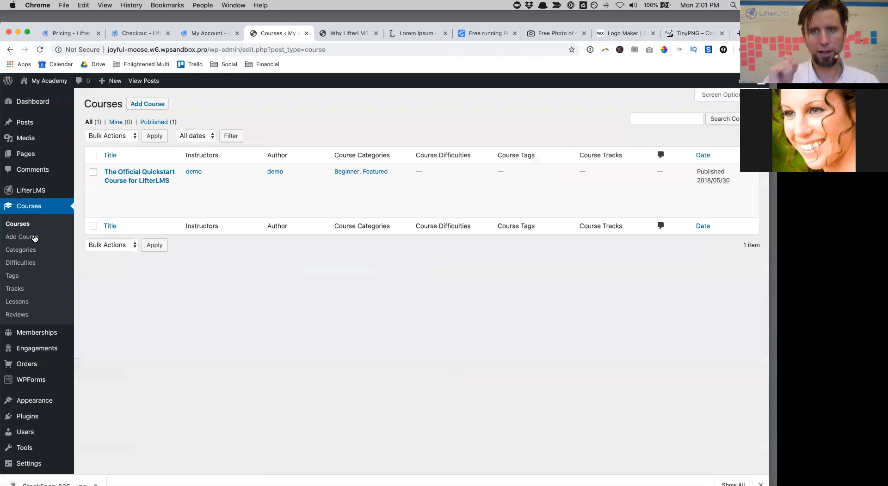
mouse_move(183, 173)
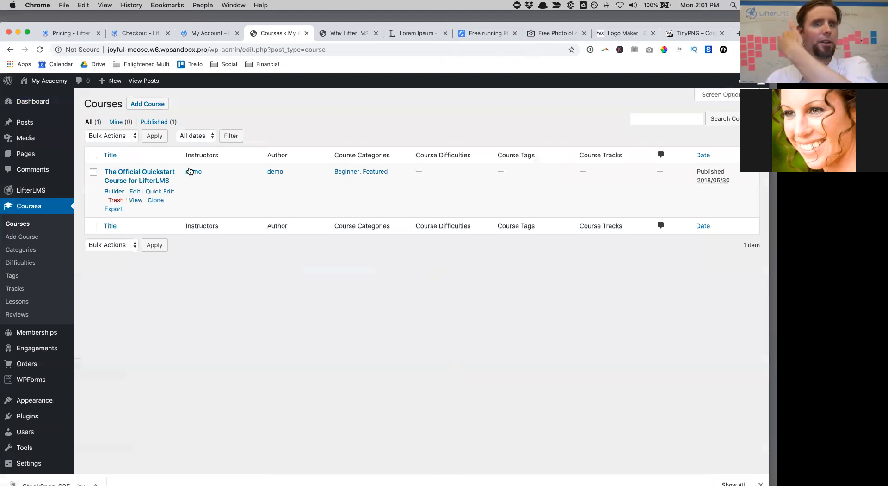
Step: Add a new course titled 'Fitness Transformational Course' and publish it
click(155, 106)
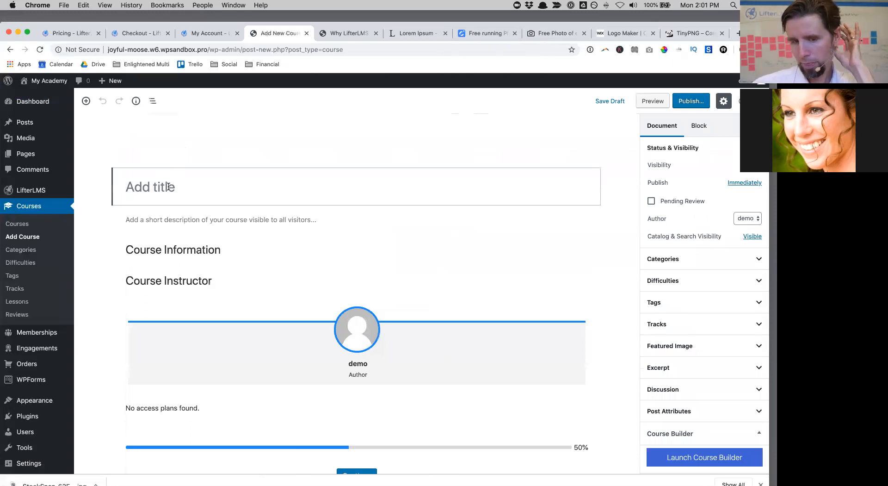
text(Fitness)
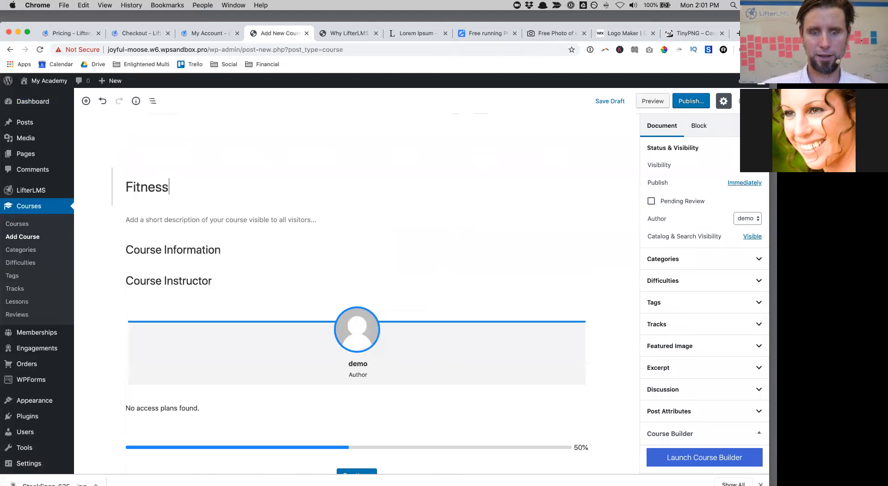
text(formational; )
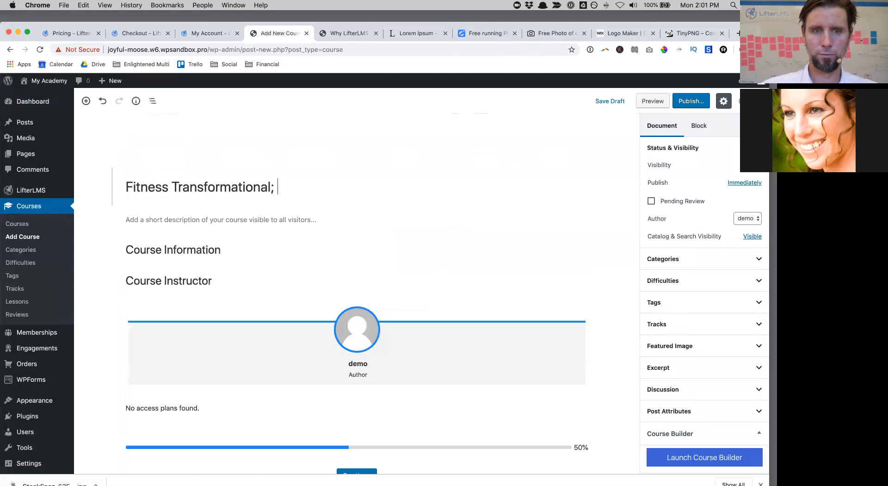
key(BackSpace)
key(BackSpace)
text( Course)
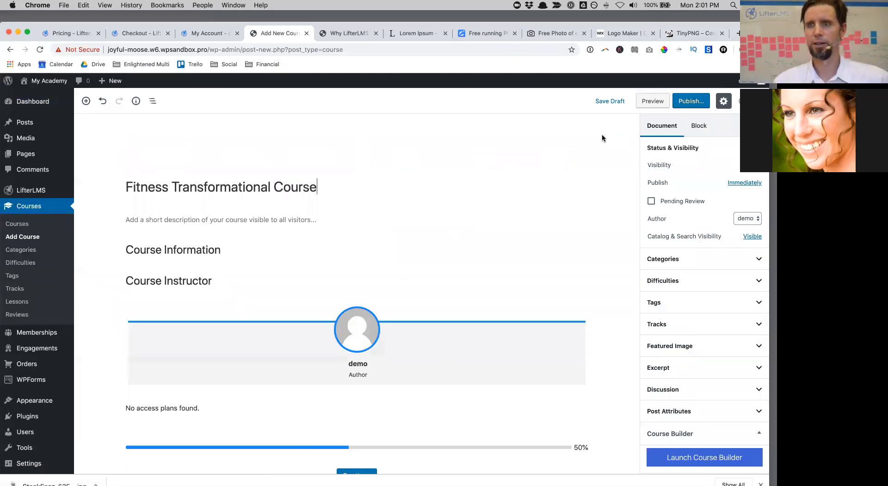
click(697, 100)
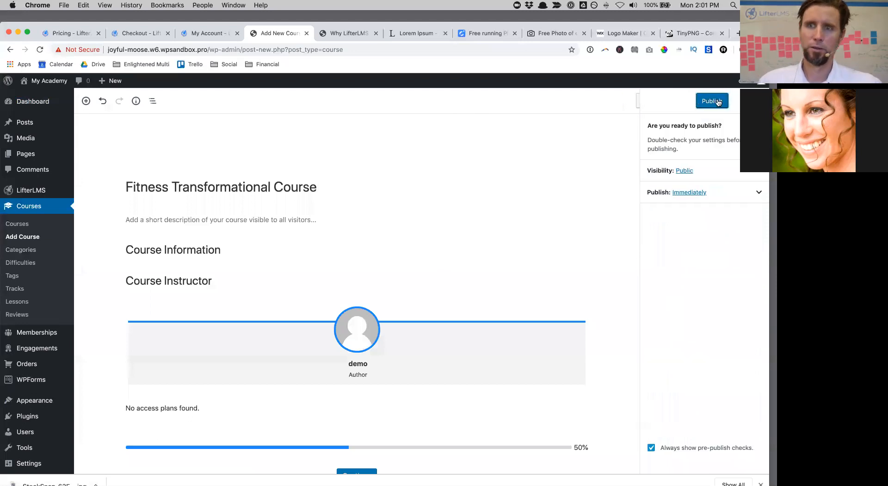
click(712, 101)
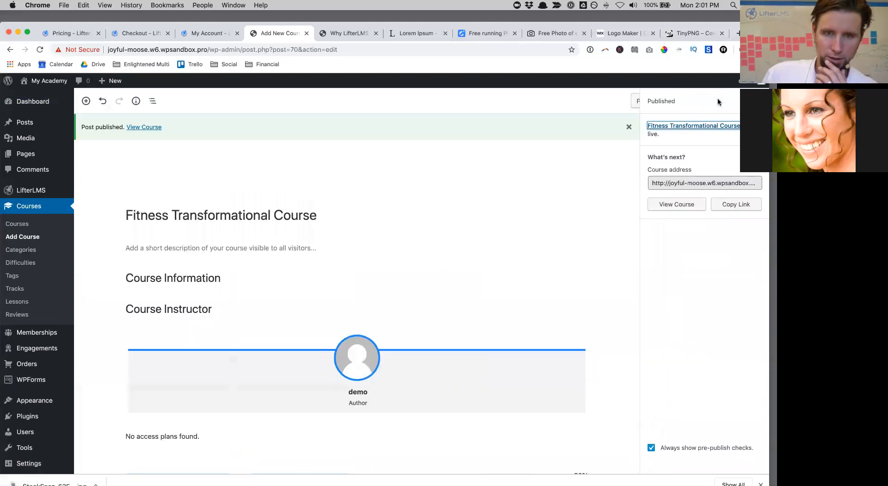
scroll(414, 204, down, 2)
scroll(415, 205, up, 2)
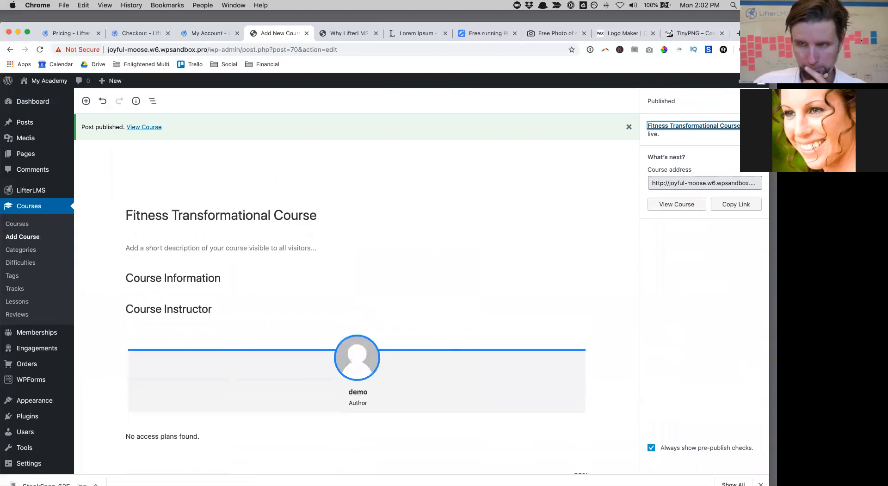
click(757, 101)
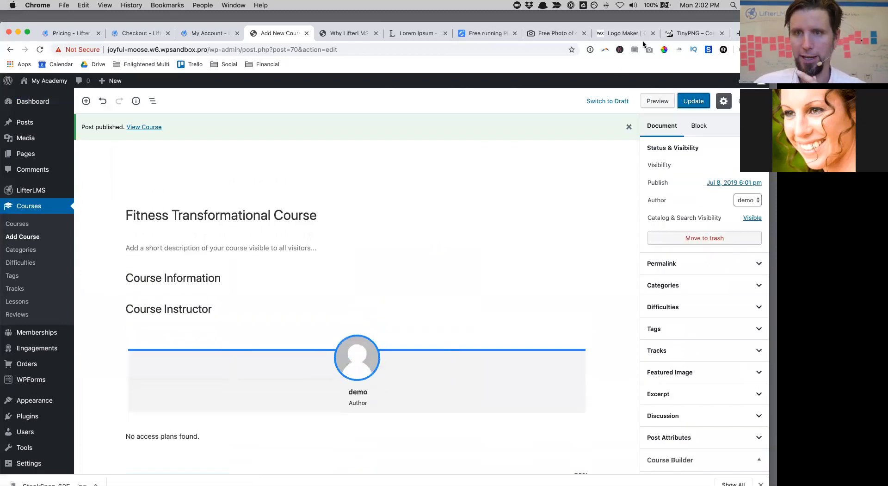
drag(754, 33, 754, 70)
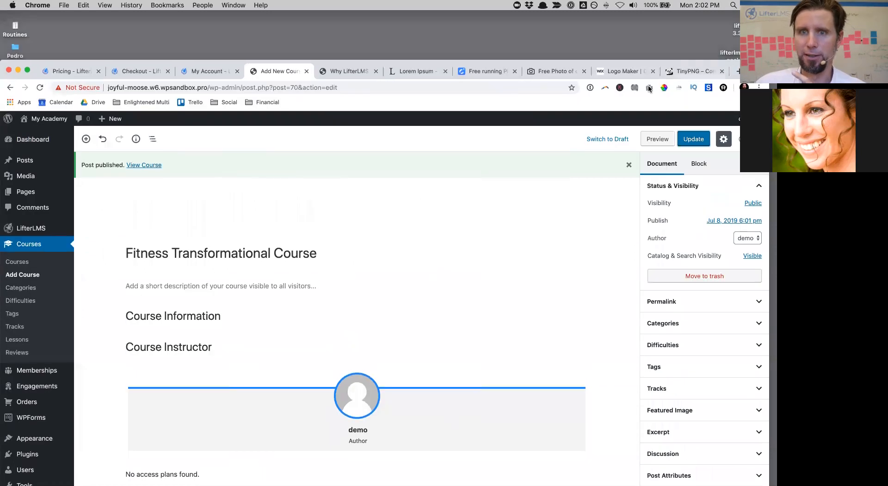
Step: Open running photos from LibreStock's free running results, closing the tab that failed to load
click(498, 74)
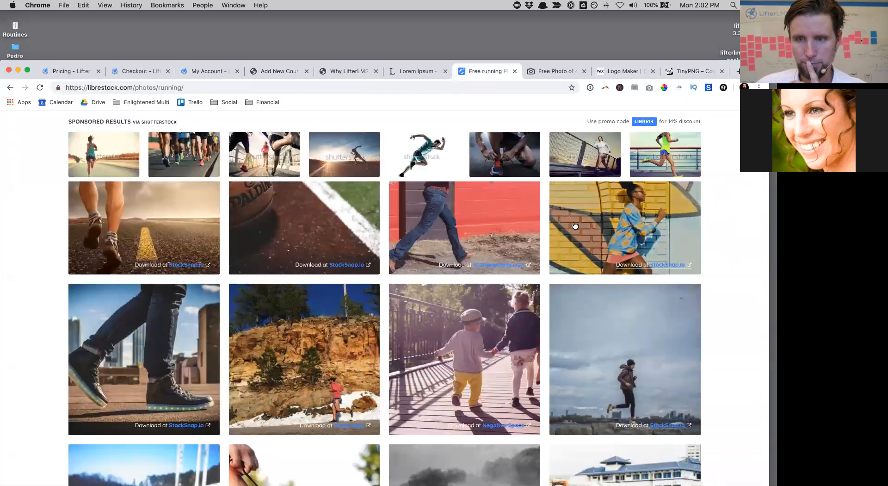
click(573, 224)
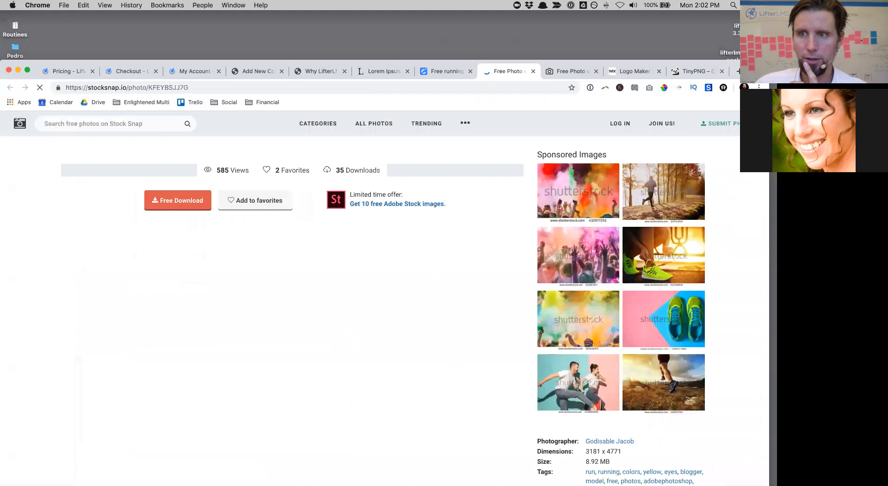
mouse_move(754, 70)
mouse_down()
mouse_move(754, 21)
mouse_move(754, 70)
mouse_move(754, 30)
mouse_move(754, 62)
mouse_up()
click(431, 63)
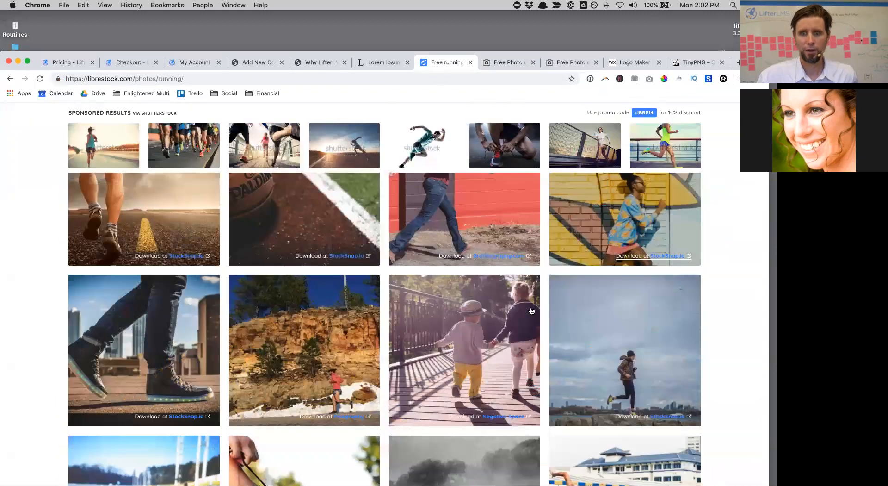
scroll(532, 311, down, 5)
scroll(533, 310, down, 4)
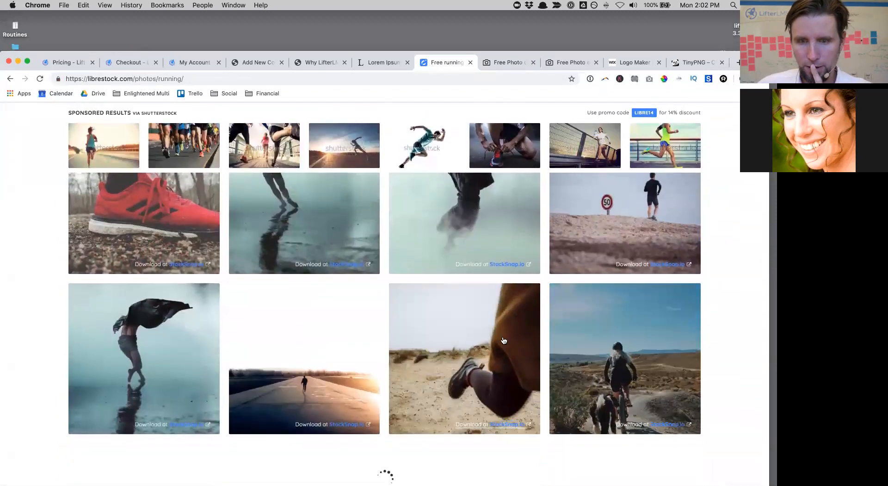
scroll(503, 341, up, 10)
scroll(504, 341, down, 6)
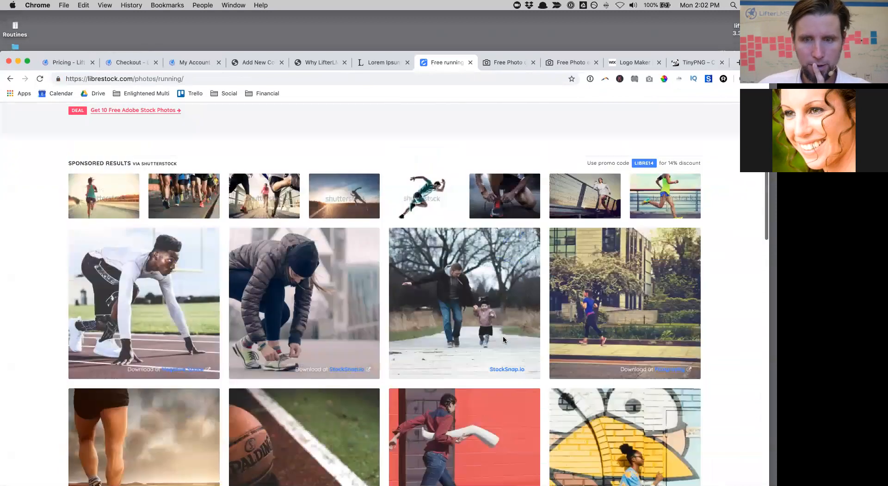
scroll(491, 347, down, 1)
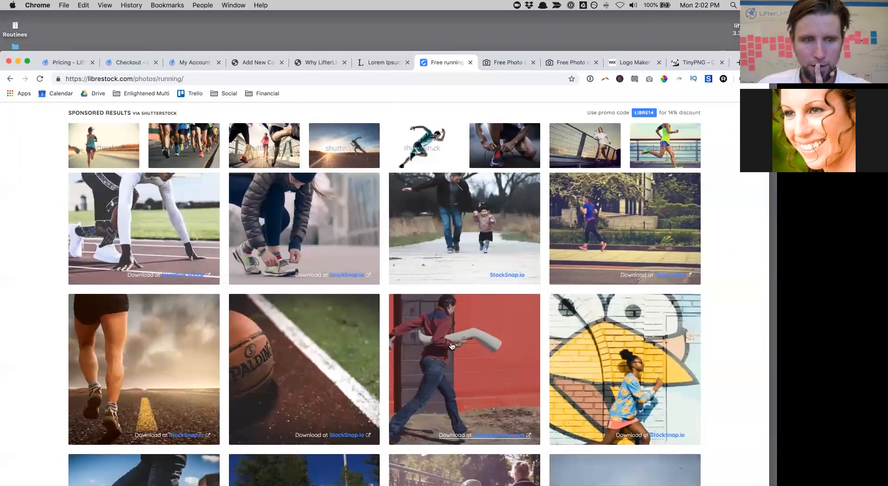
click(475, 359)
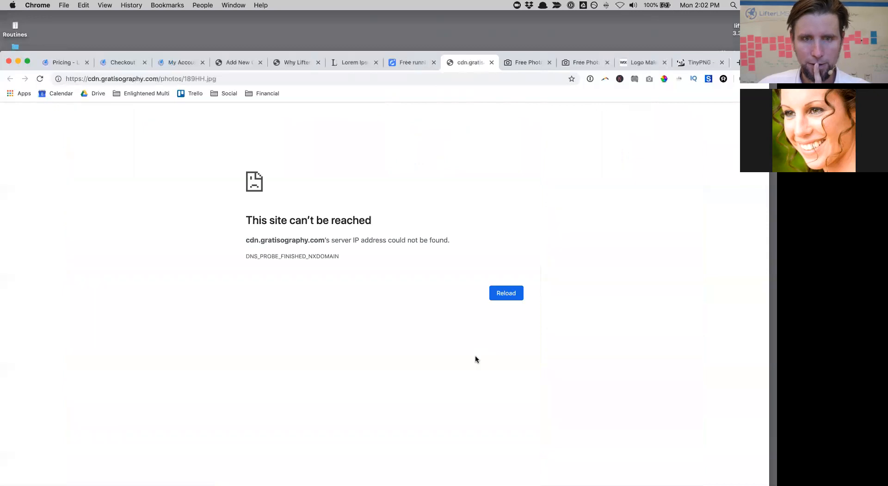
click(492, 63)
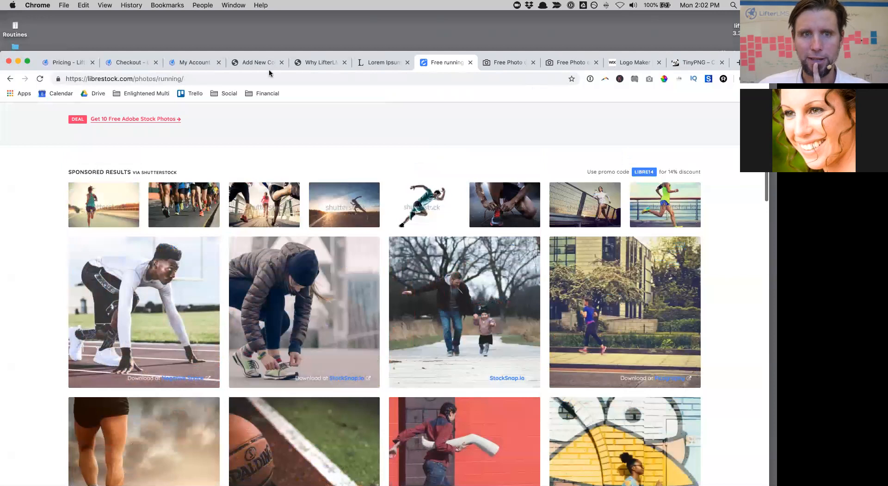
Step: Set the runner photo from the Media Library as the course's featured image
click(251, 63)
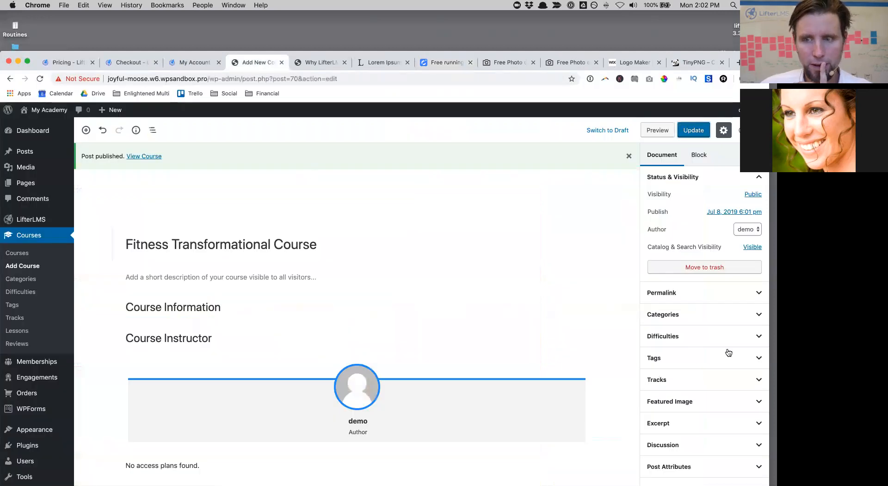
scroll(729, 352, down, 5)
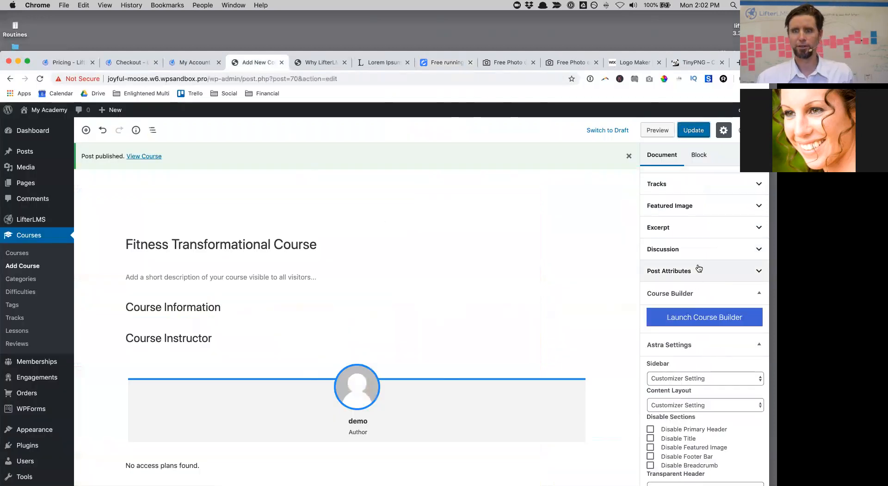
scroll(698, 268, up, 1)
click(689, 234)
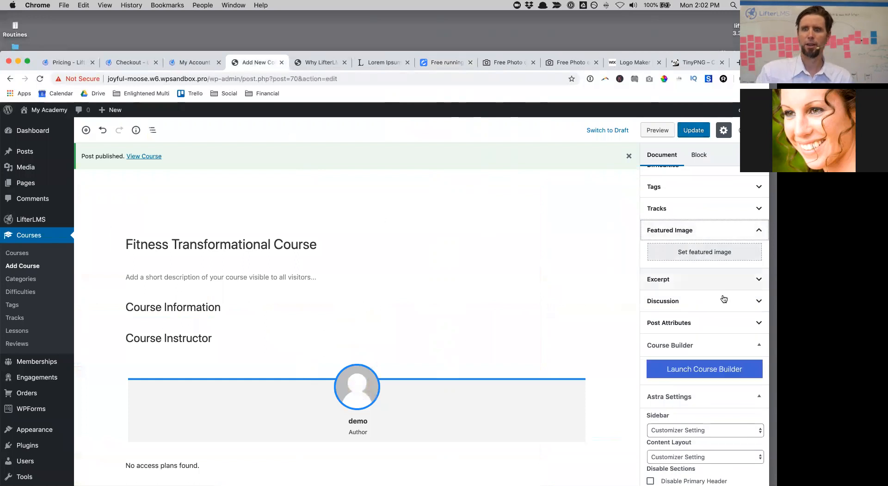
click(682, 257)
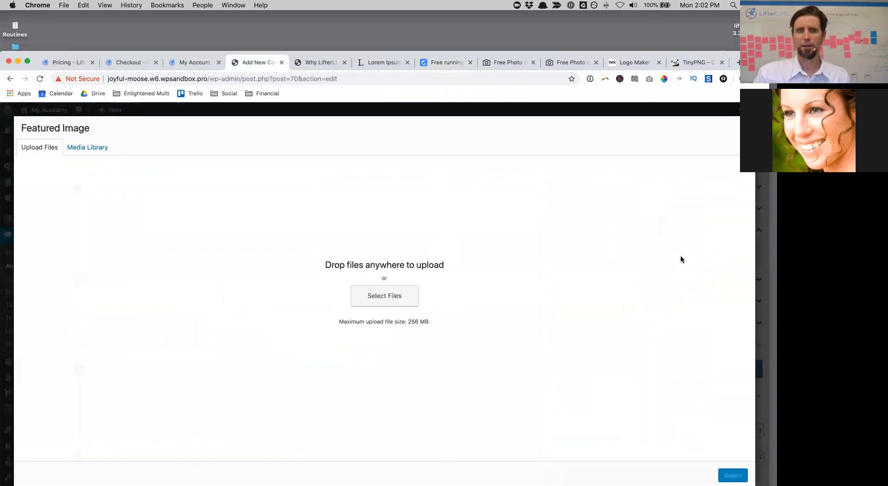
click(92, 148)
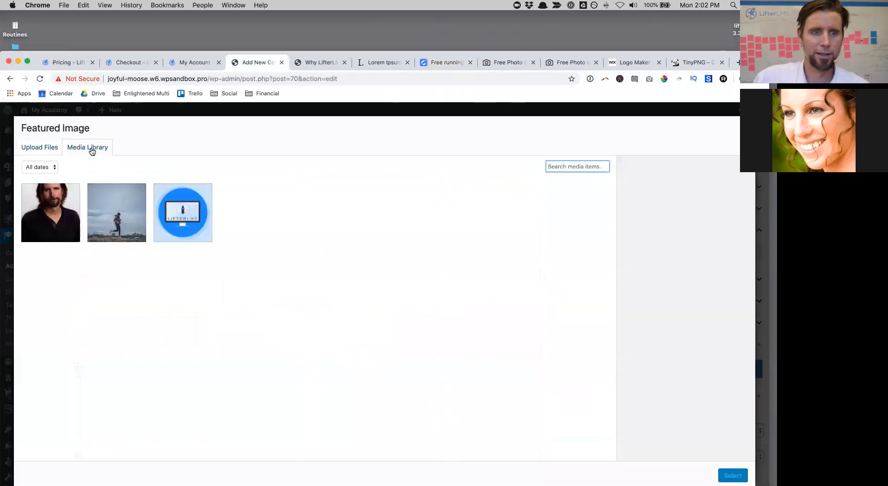
click(125, 192)
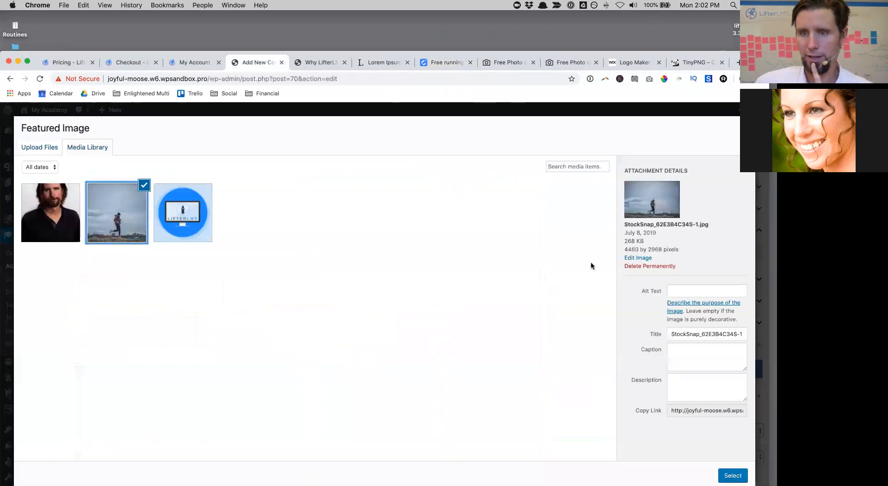
drag(664, 249, 625, 249)
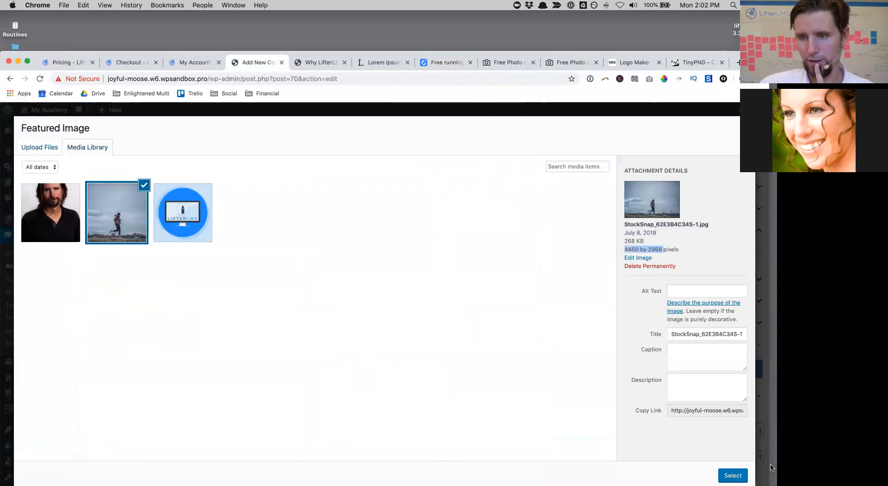
click(733, 475)
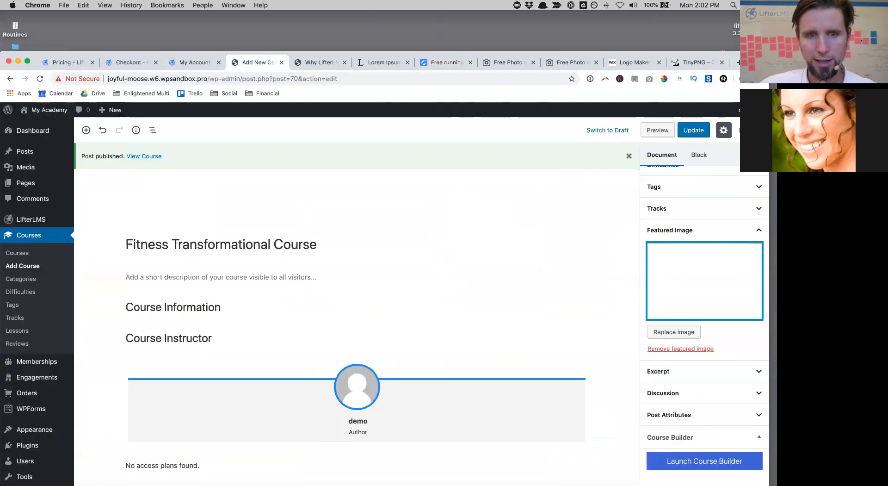
Step: Update the course, then switch to the Lorem Ipsum tab
click(703, 130)
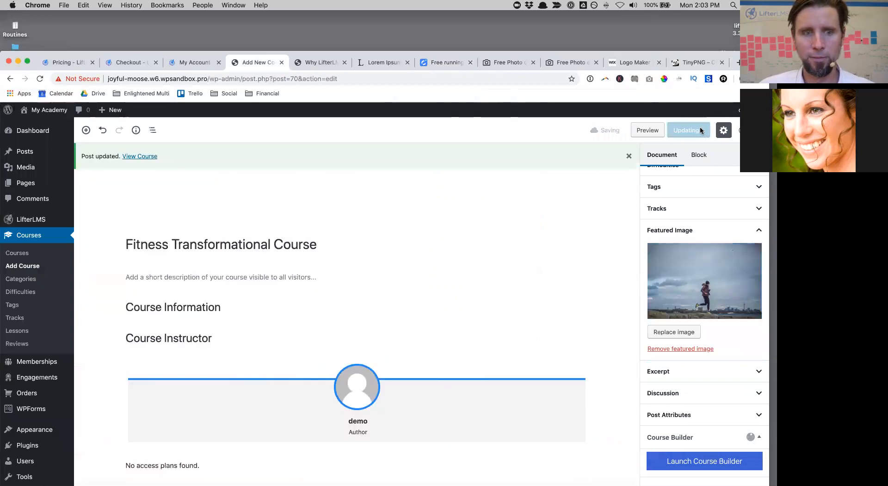
click(274, 273)
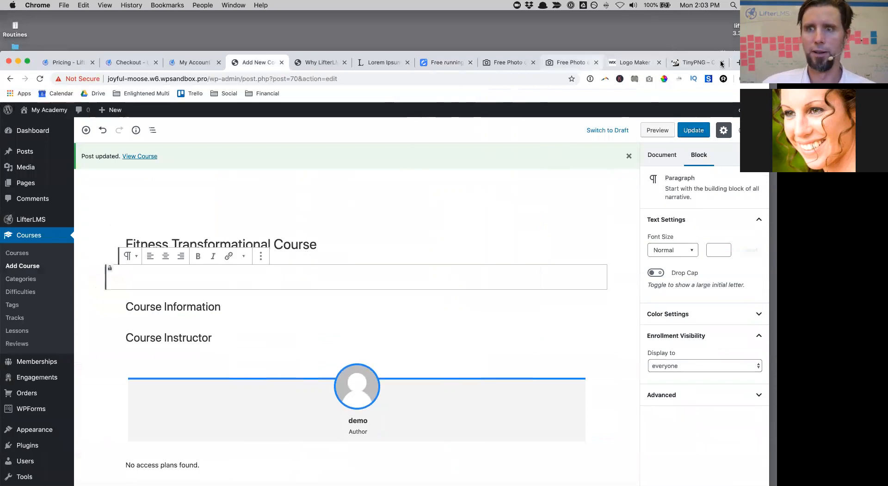
drag(678, 51, 678, 44)
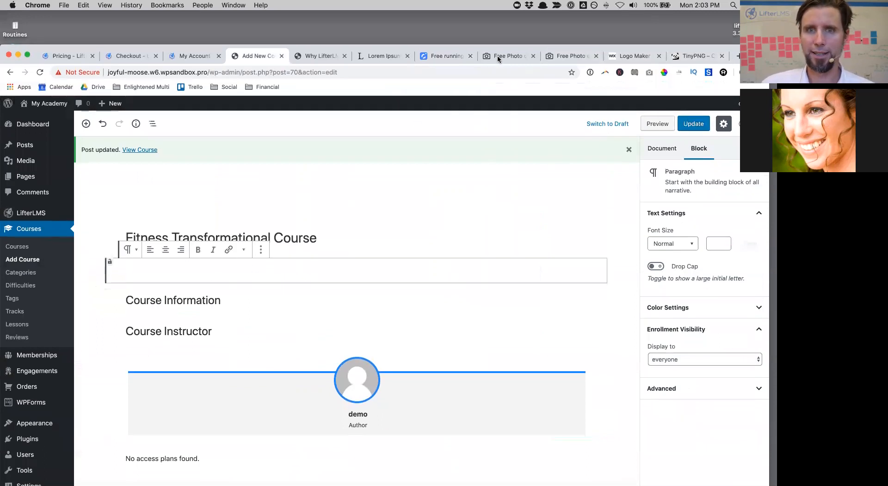
click(376, 56)
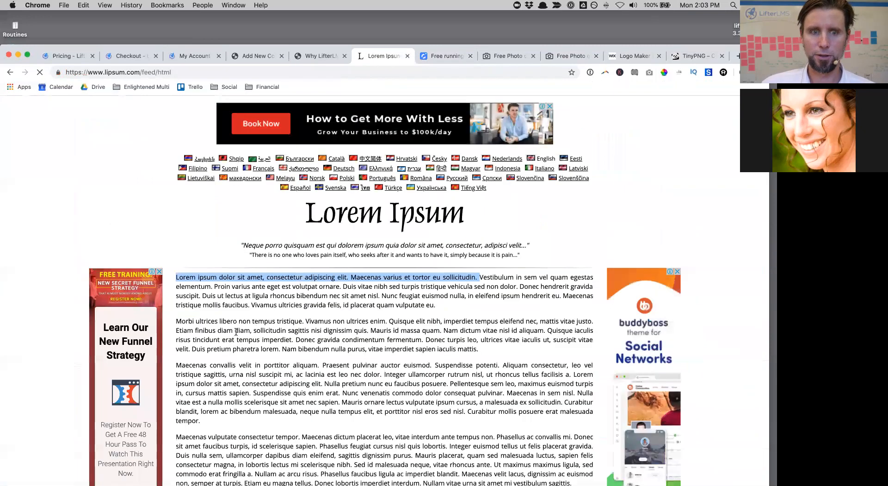
Step: Select the first Lorem ipsum paragraph and go back to the Add New Course tab
click(174, 285)
drag(176, 276, 441, 312)
key(super+c)
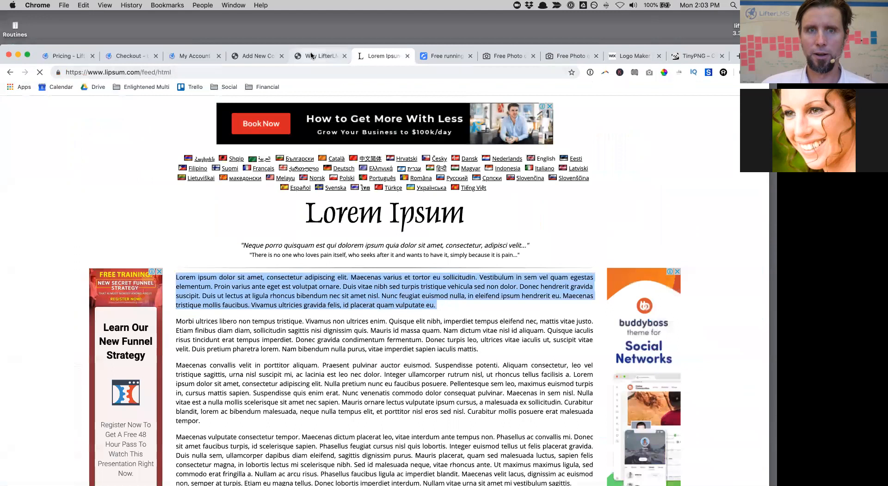
click(260, 58)
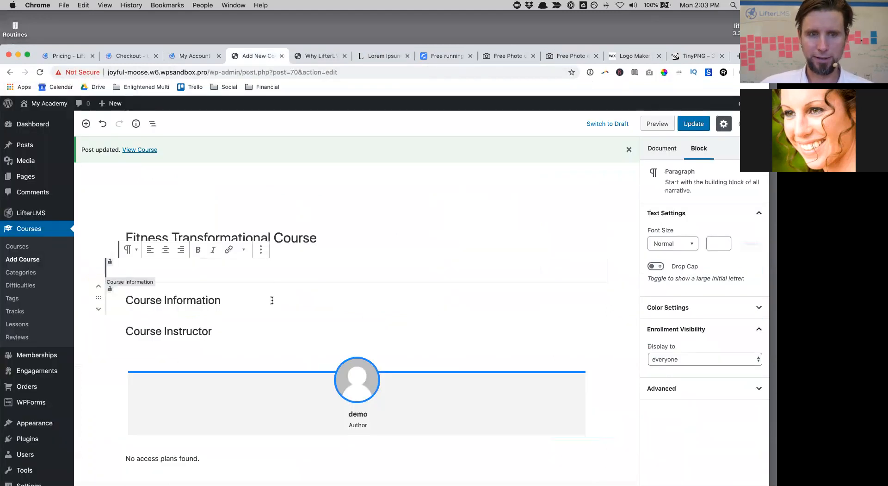
Step: Paste the Lorem ipsum paragraph into the description and add a centred H2 'Key Benefits' heading
key(super+v)
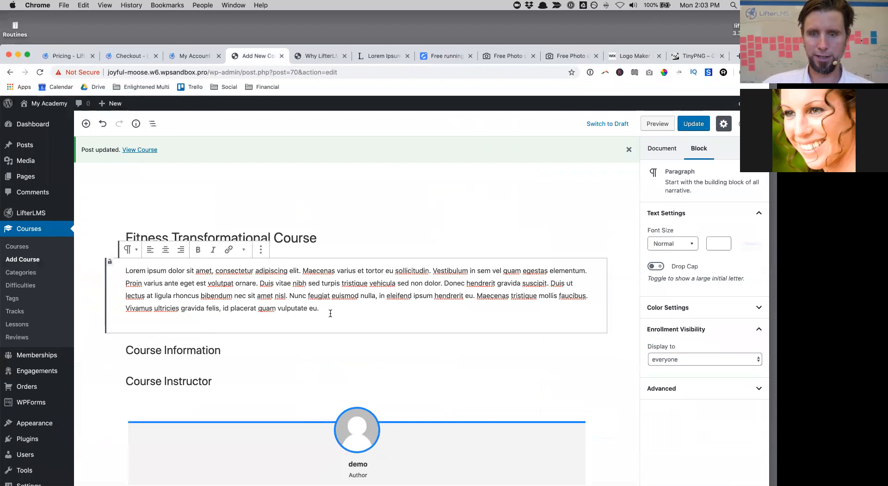
key(Return)
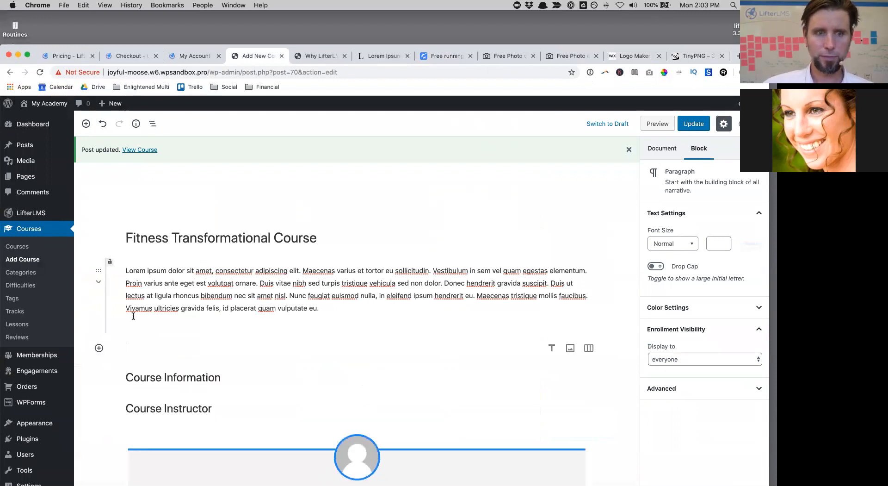
click(99, 348)
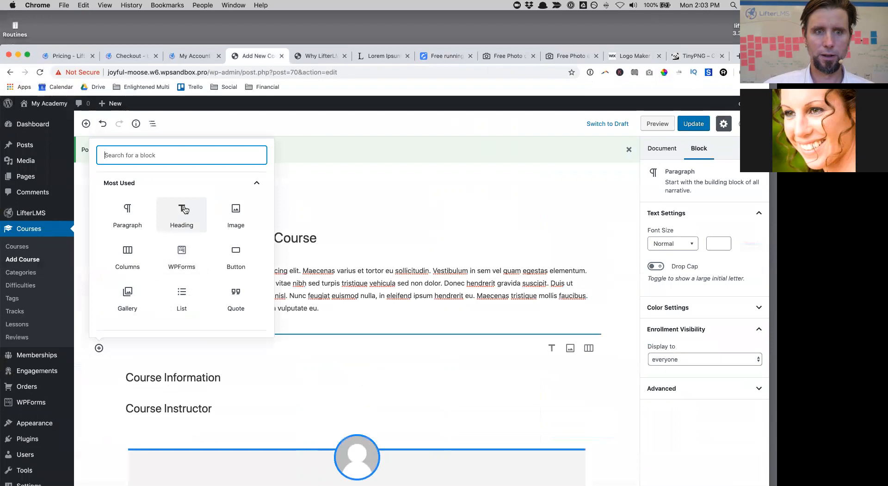
click(185, 208)
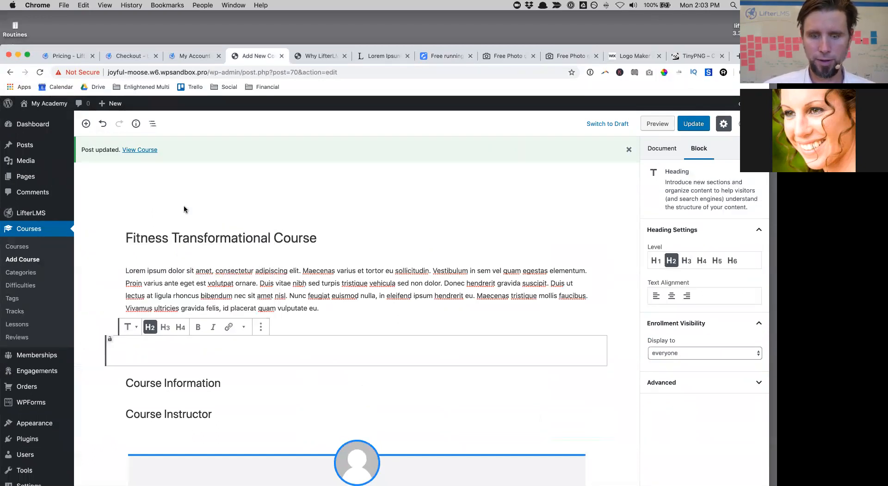
text(Key Bene)
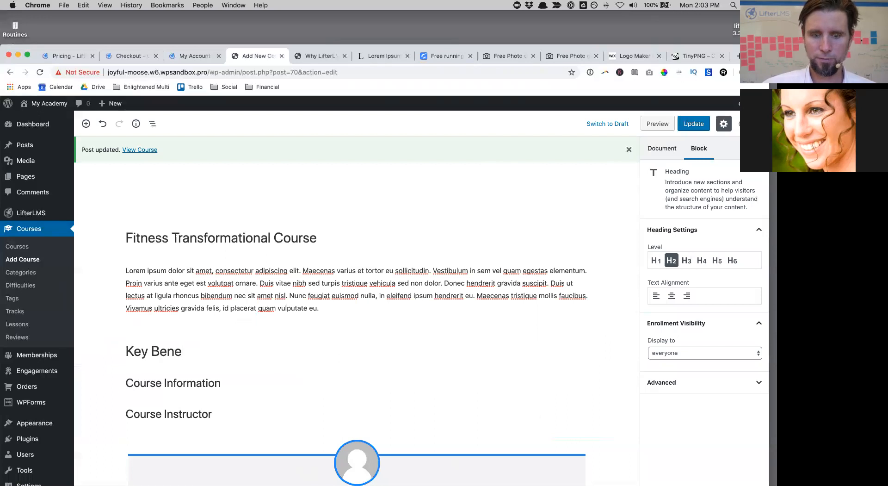
text(fits)
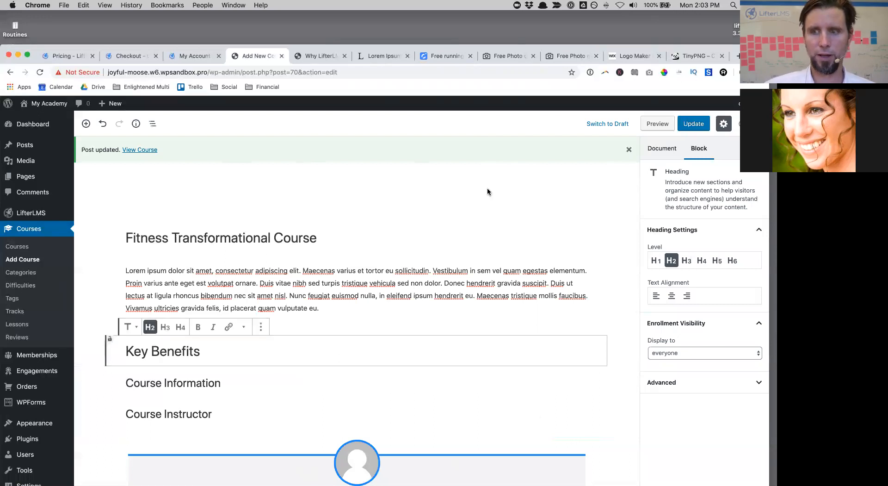
click(674, 296)
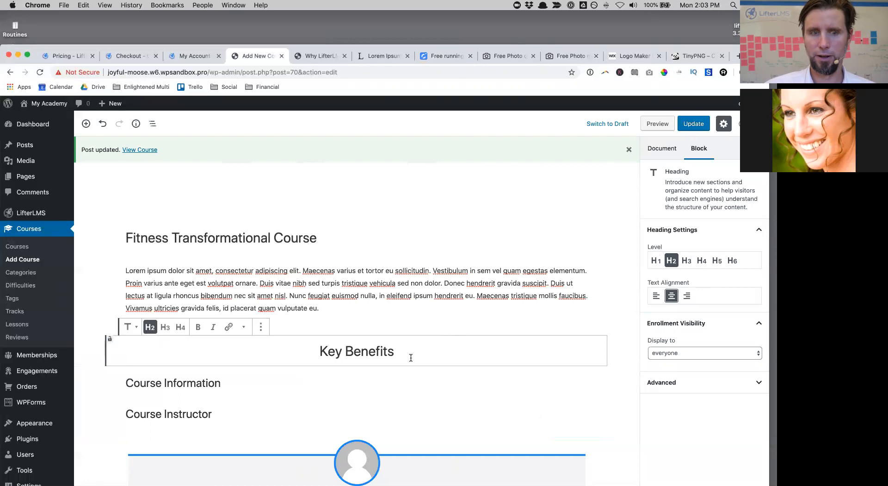
key(Return)
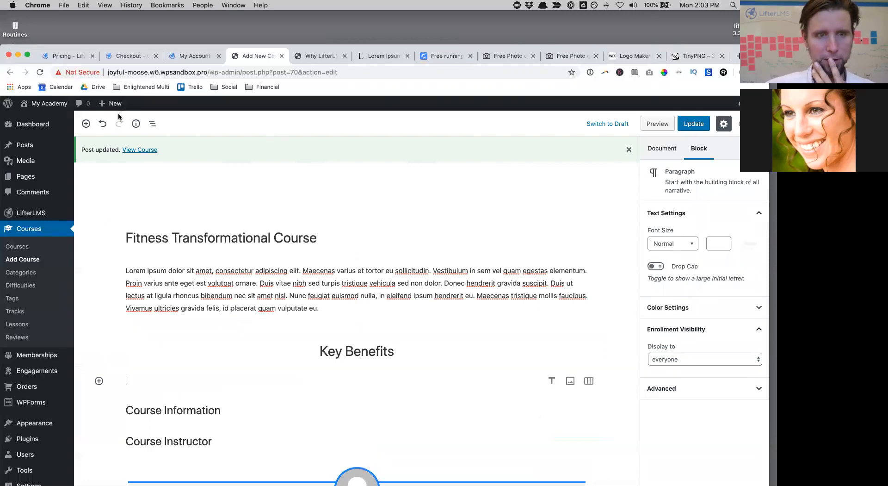
Step: Insert a two-column Columns block from Layout Elements beneath the Key Benefits heading
click(86, 124)
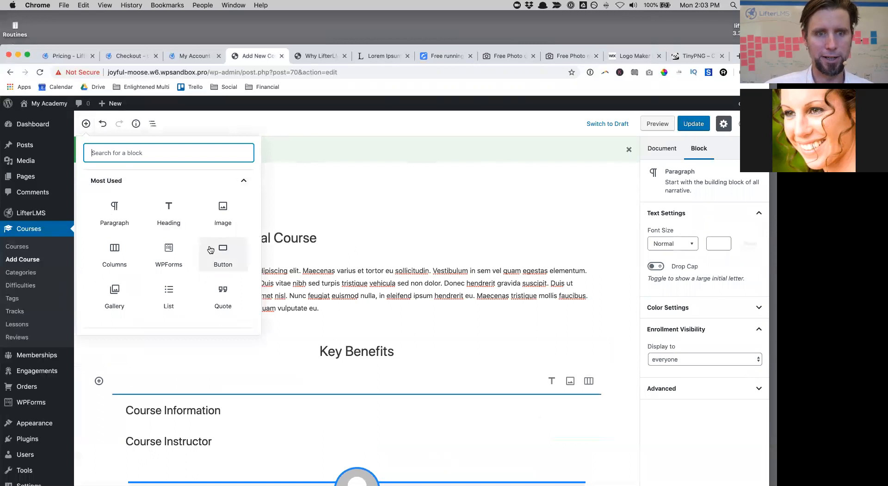
scroll(212, 249, down, 3)
click(152, 233)
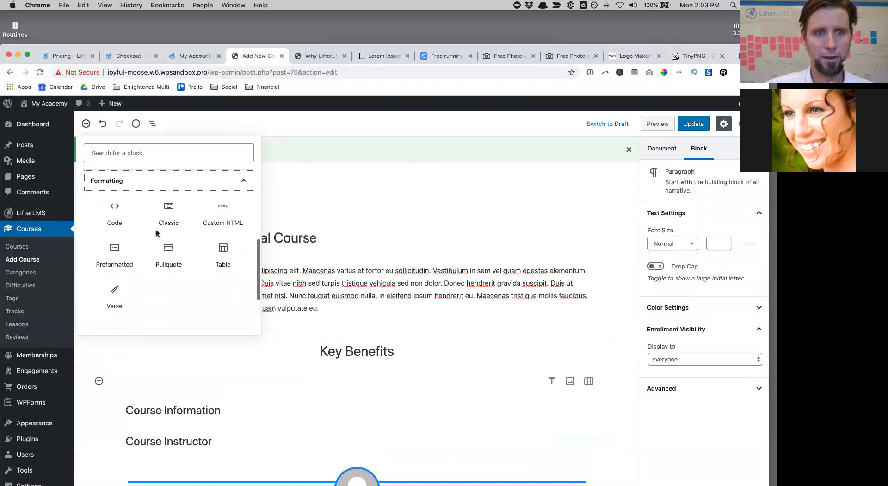
click(219, 186)
click(165, 259)
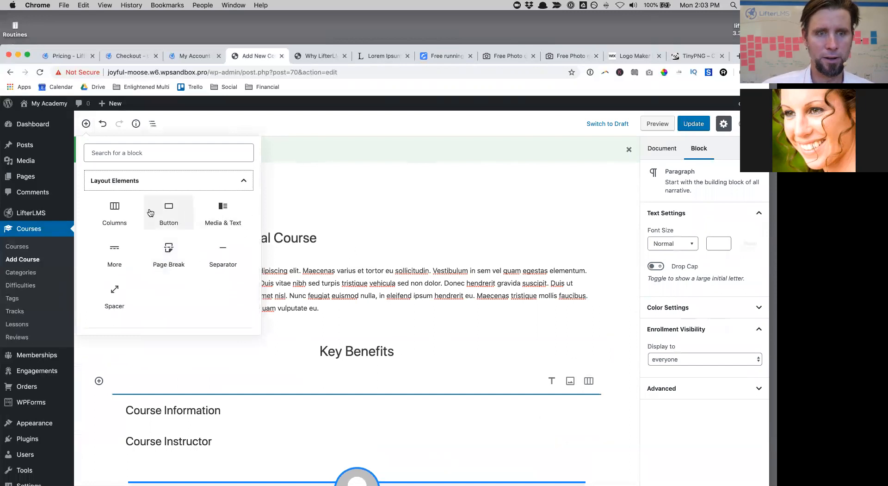
click(123, 206)
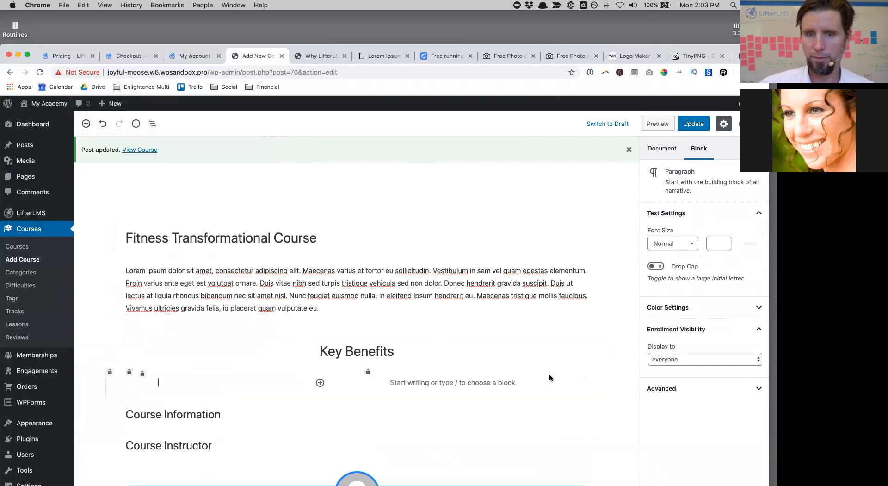
click(662, 147)
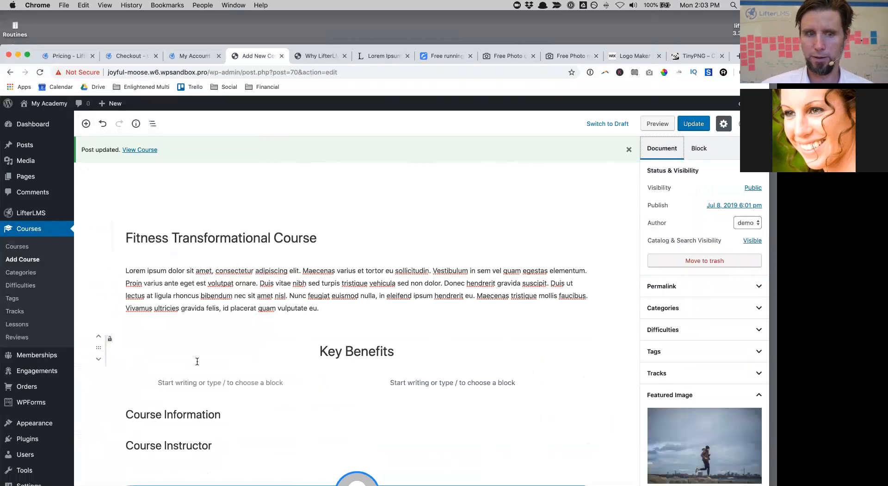
click(197, 377)
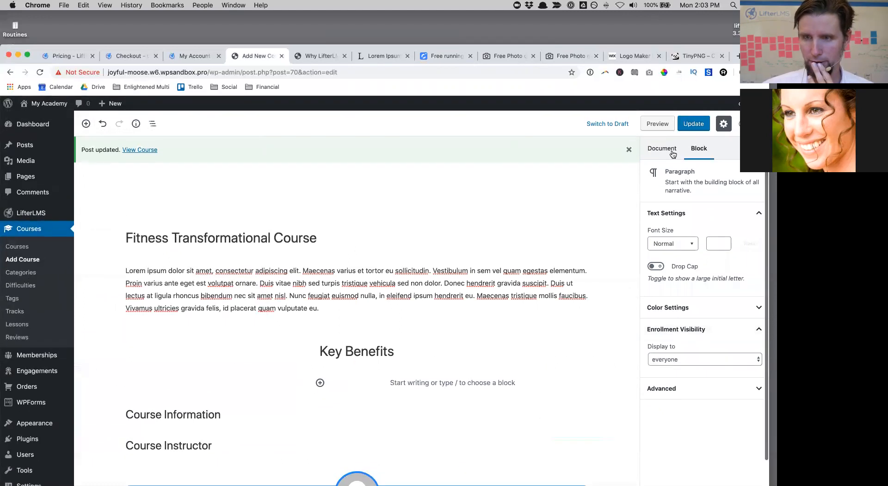
click(436, 380)
Step: Write 'Go at your own Pace' and 'Learn from anywhere' into the left and right columns
click(277, 378)
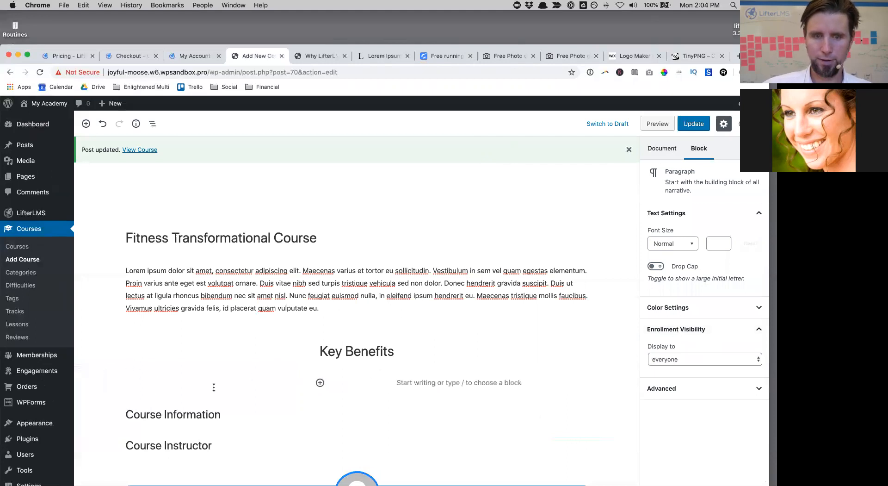
text(Go at your o)
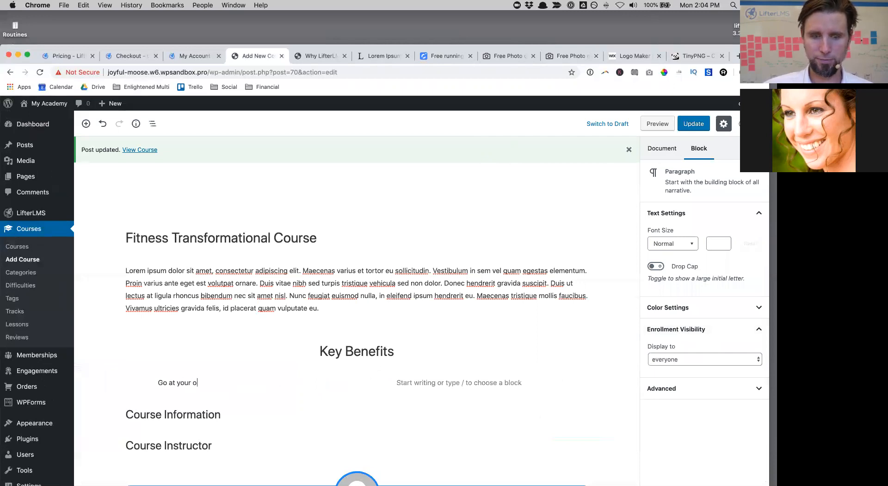
key(BackSpace)
key(BackSpace)
key(BackSpace)
key(BackSpace)
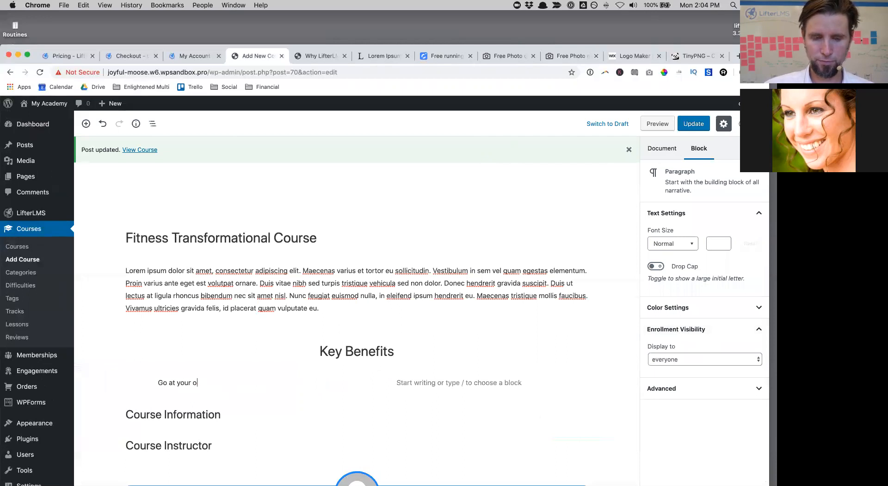
text(e)
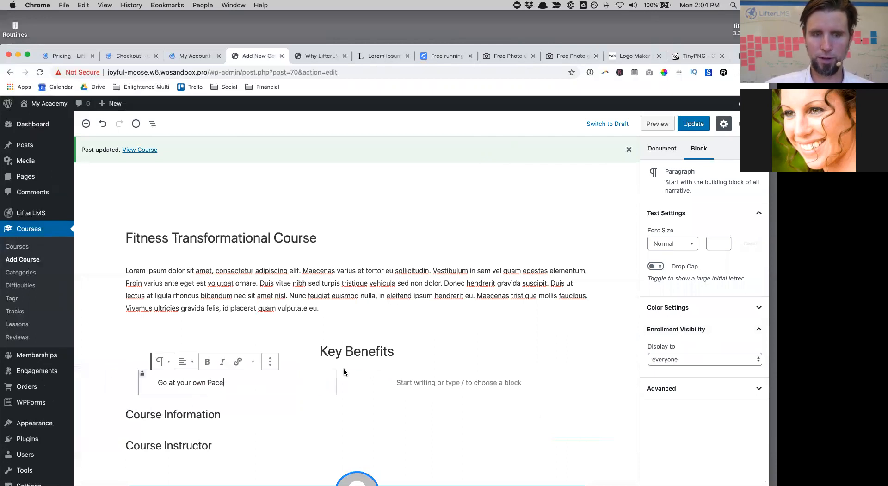
click(445, 387)
text(T)
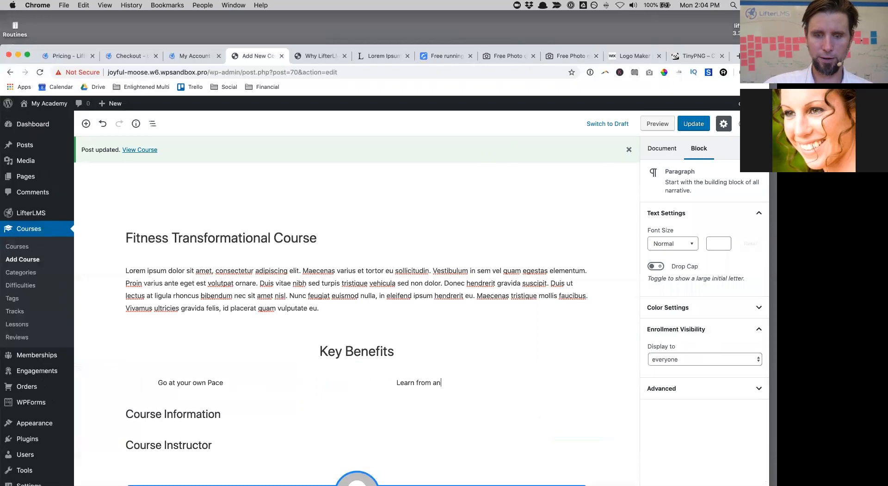
text(ere)
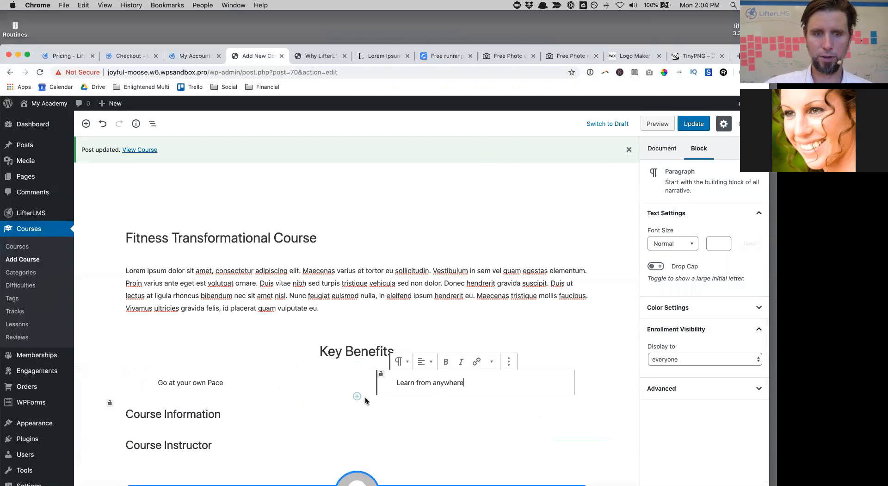
Step: Turn the left column text into an H4 heading and capitalise both phrases
click(219, 383)
click(162, 361)
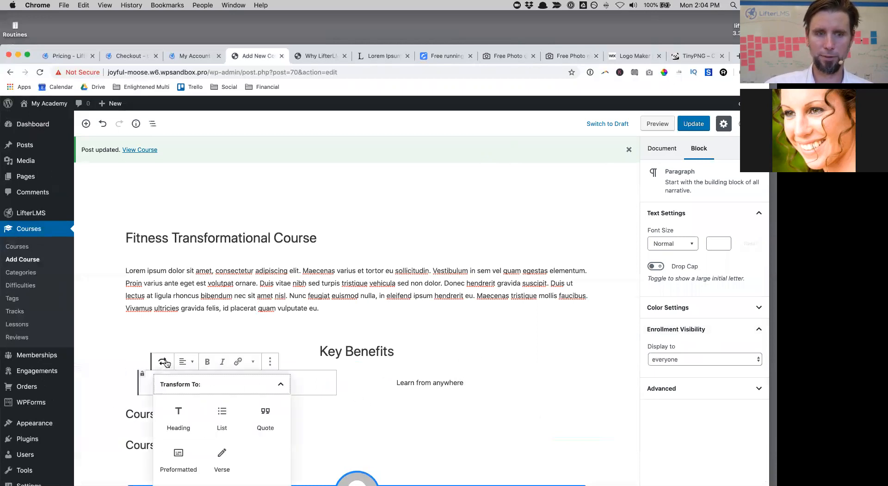
click(180, 416)
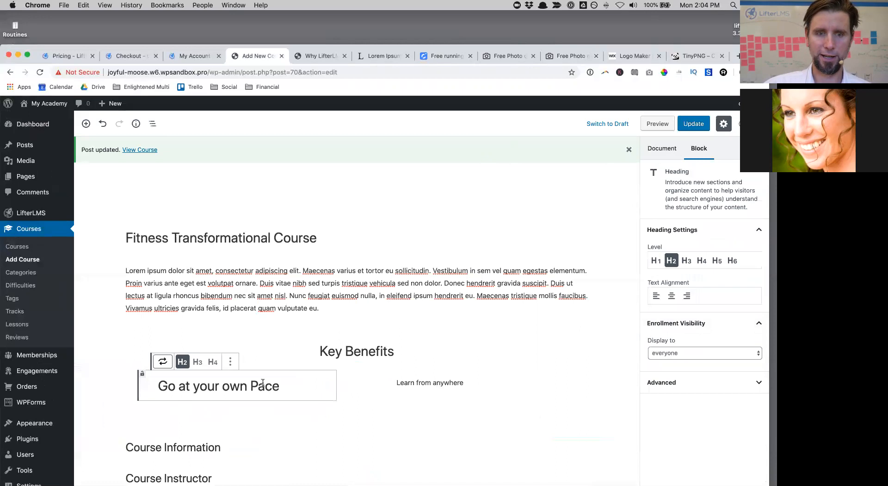
click(214, 363)
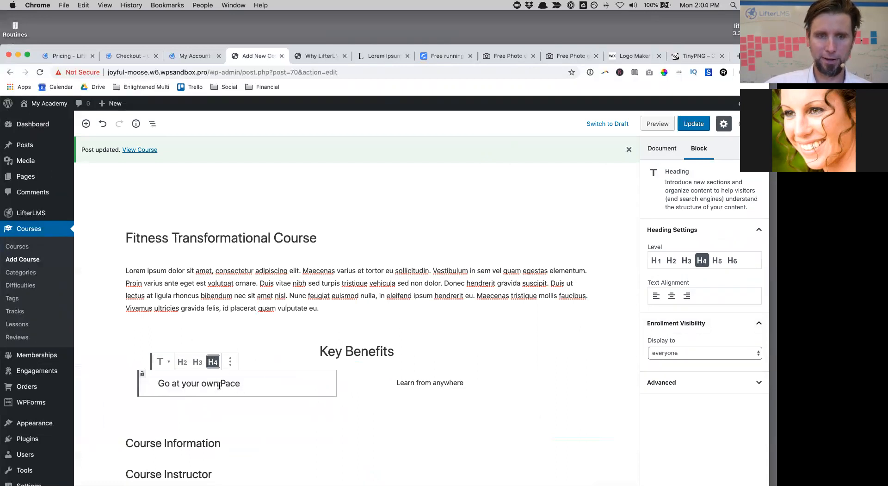
click(185, 383)
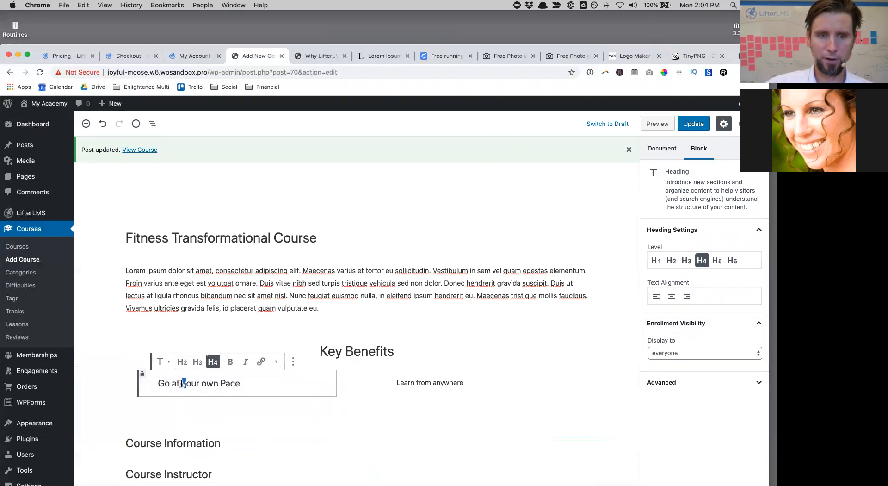
text(Your )
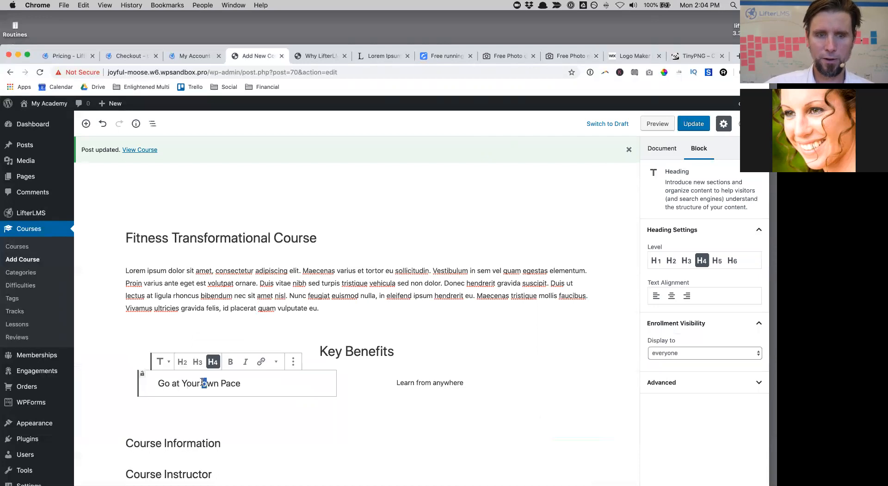
text(O)
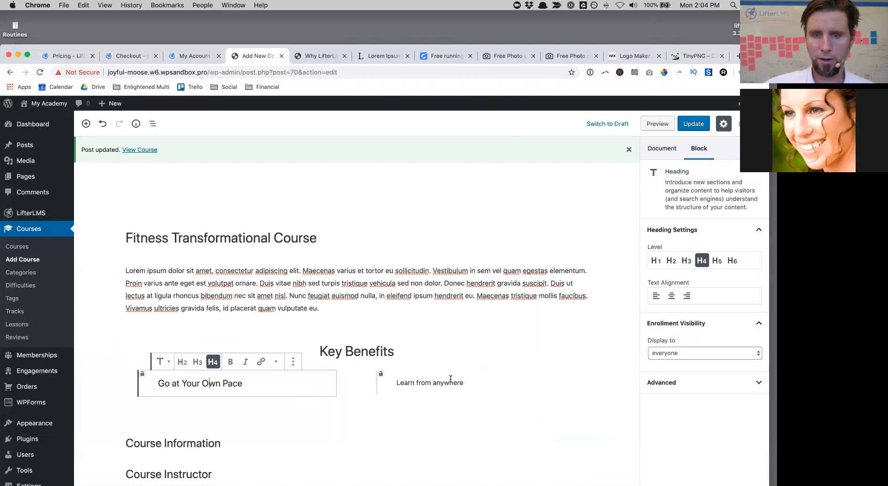
click(430, 382)
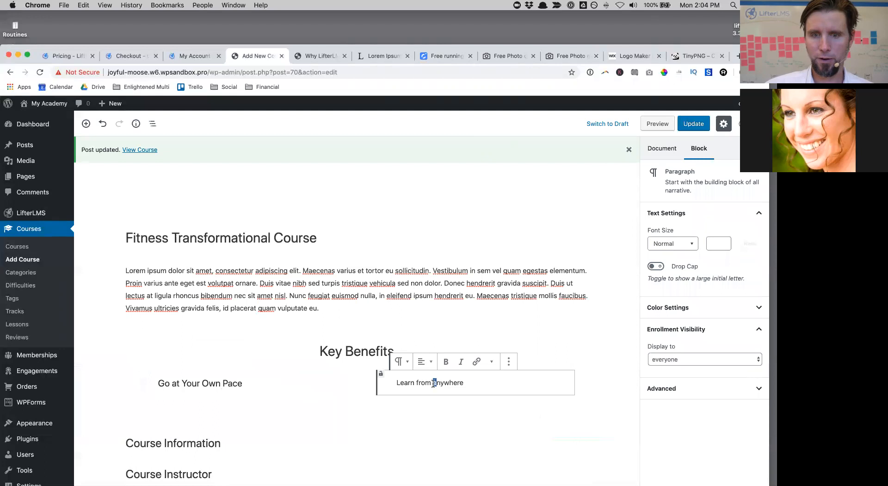
text(A)
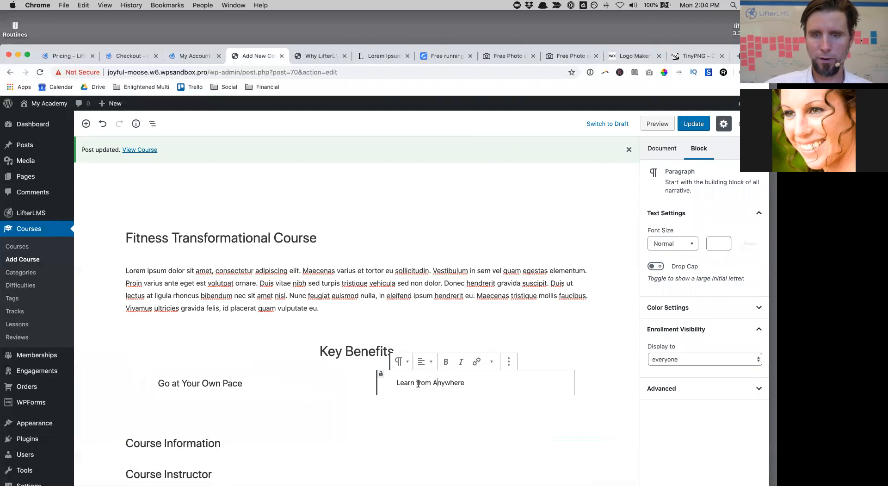
text(F)
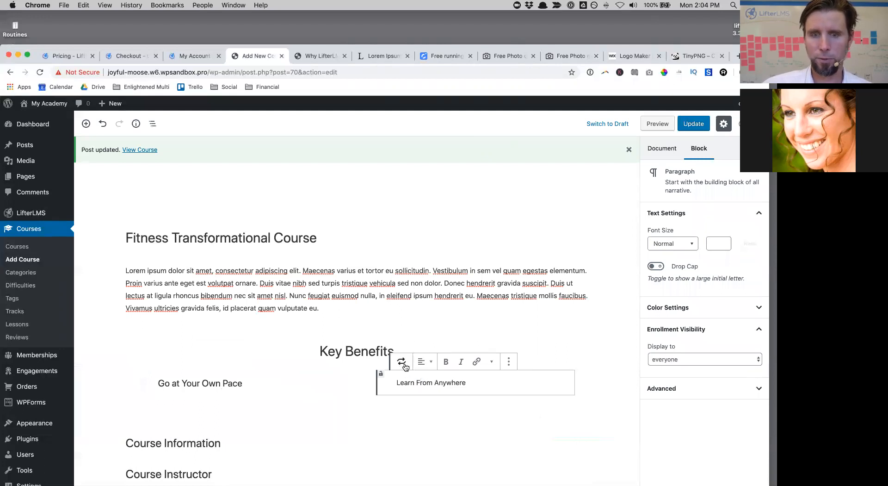
Step: Convert Learn From Anywhere into an H4 heading as well
click(402, 361)
click(419, 414)
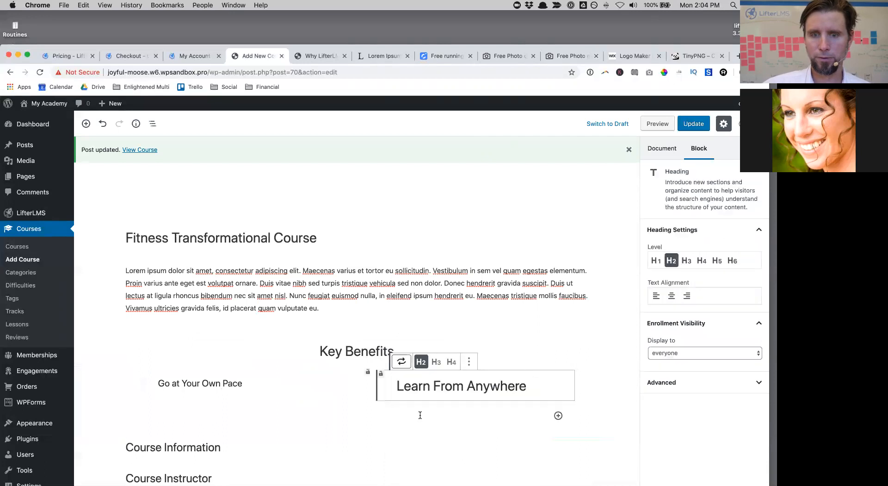
click(451, 363)
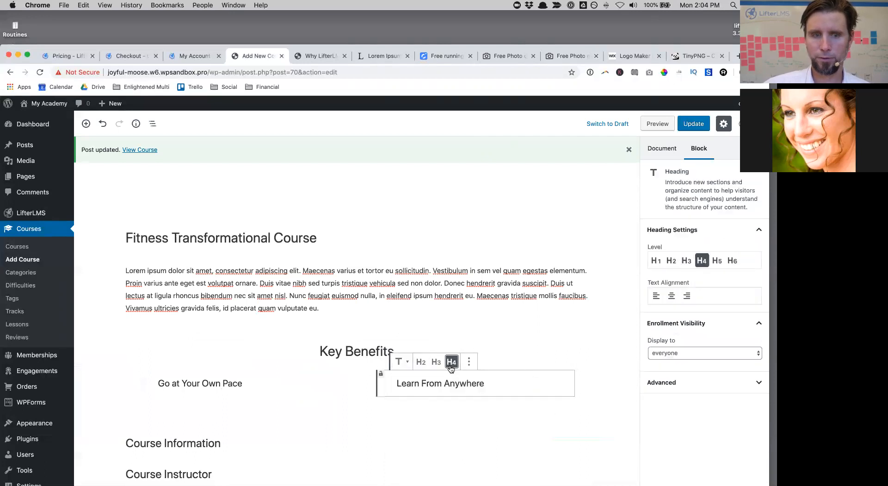
click(345, 414)
click(250, 385)
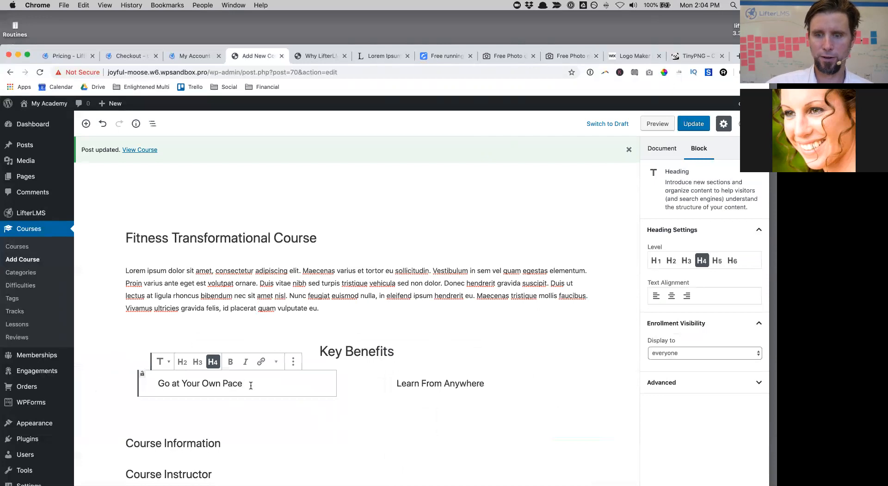
Step: Add a shortened, centred Lorem ipsum paragraph under Go at Your Own Pace
key(Return)
key(super+v)
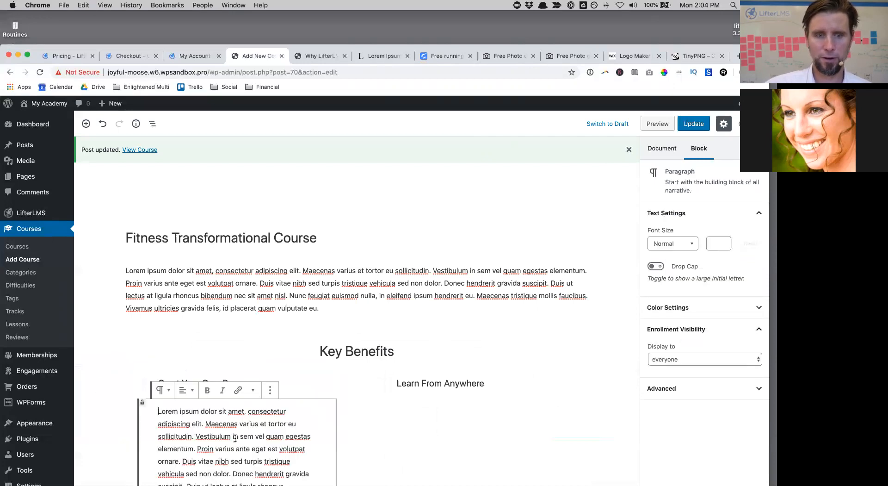
drag(197, 437, 285, 484)
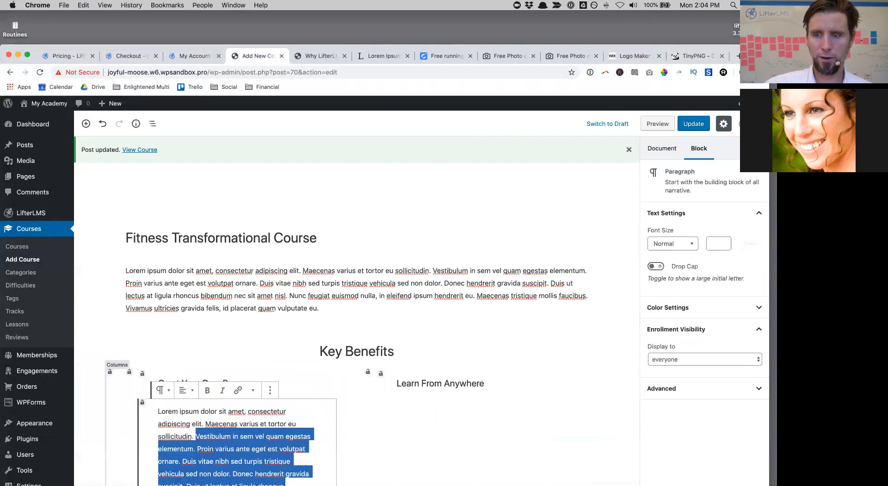
key(BackSpace)
scroll(252, 321, down, 5)
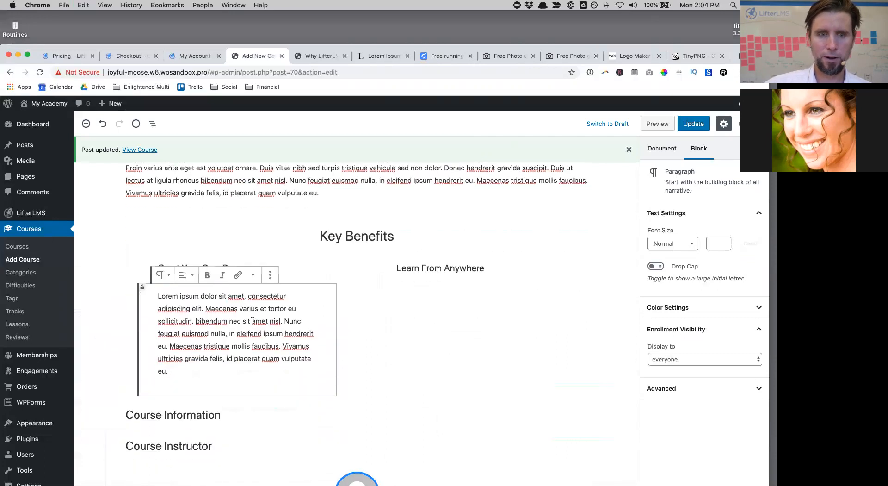
drag(196, 322, 306, 380)
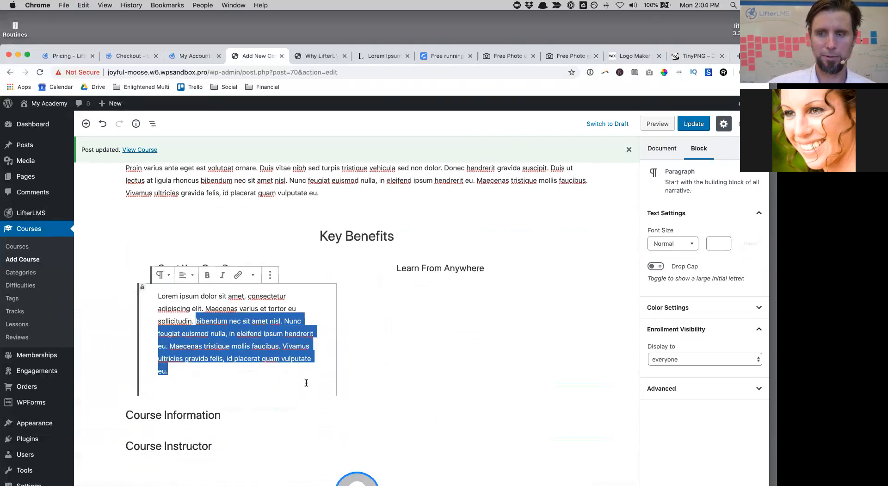
key(BackSpace)
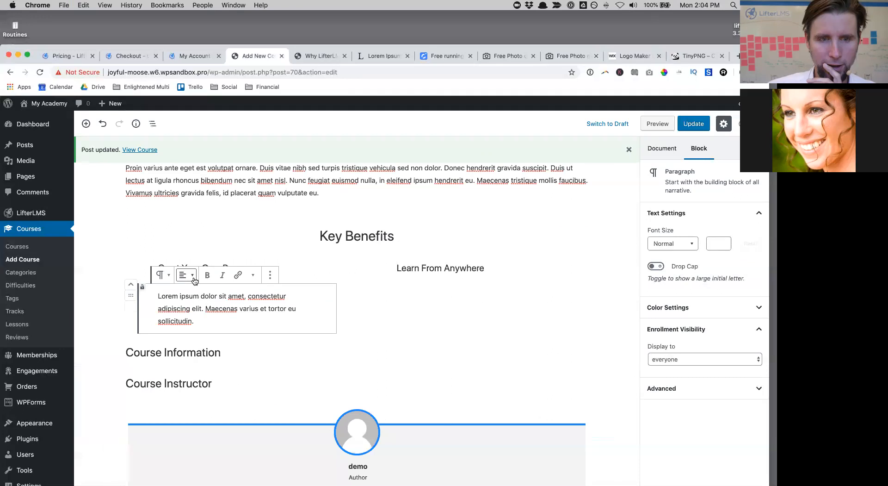
click(194, 280)
click(192, 313)
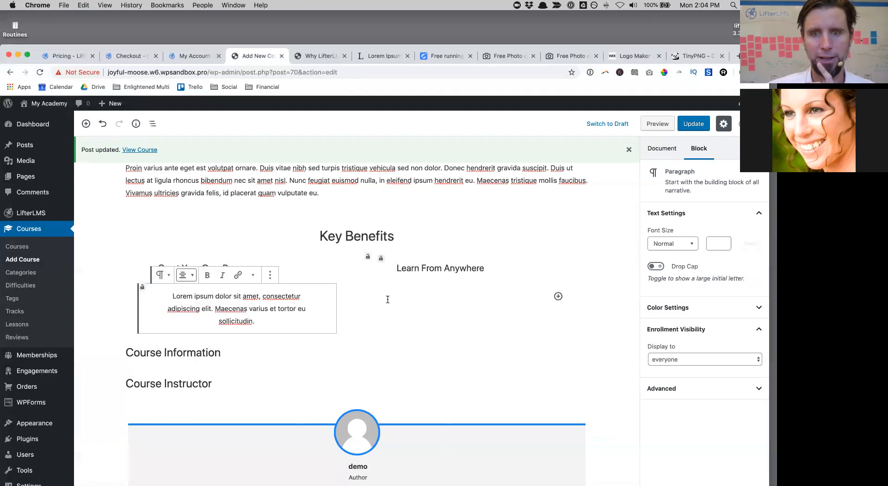
Step: Copy that paragraph under Learn From Anywhere, centre it, and update the course
drag(273, 320, 162, 282)
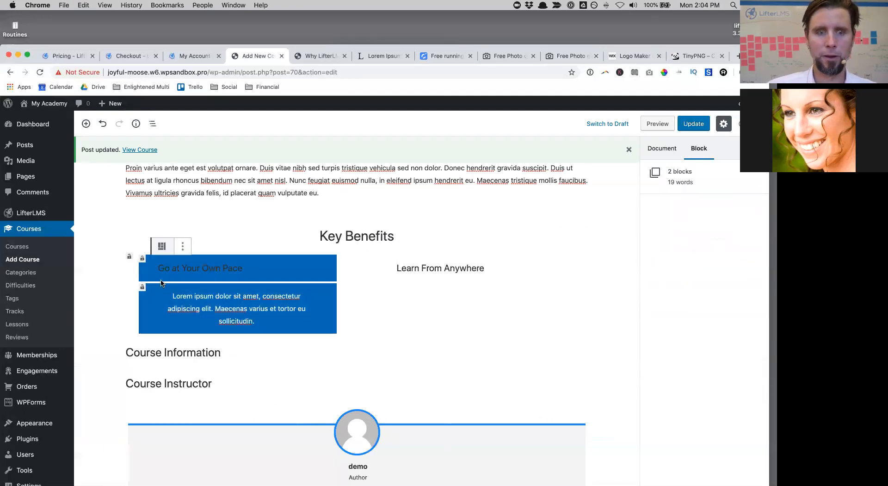
click(172, 308)
drag(257, 321, 165, 296)
key(super+c)
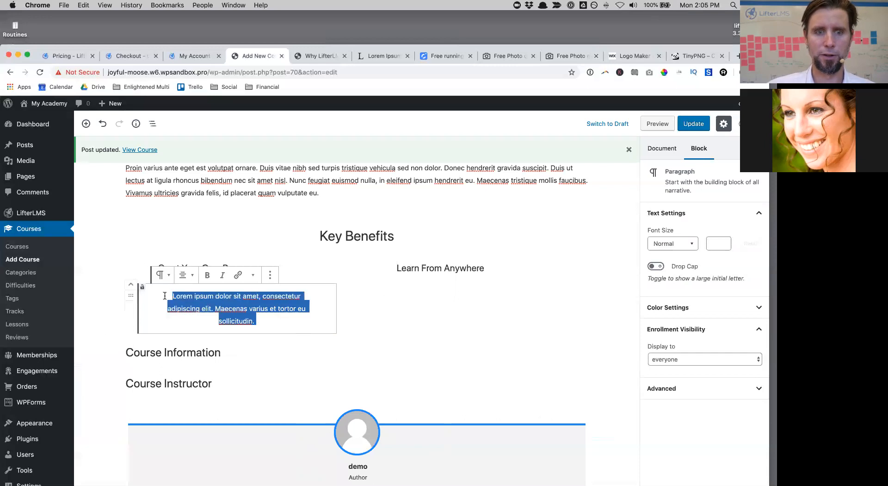
click(446, 304)
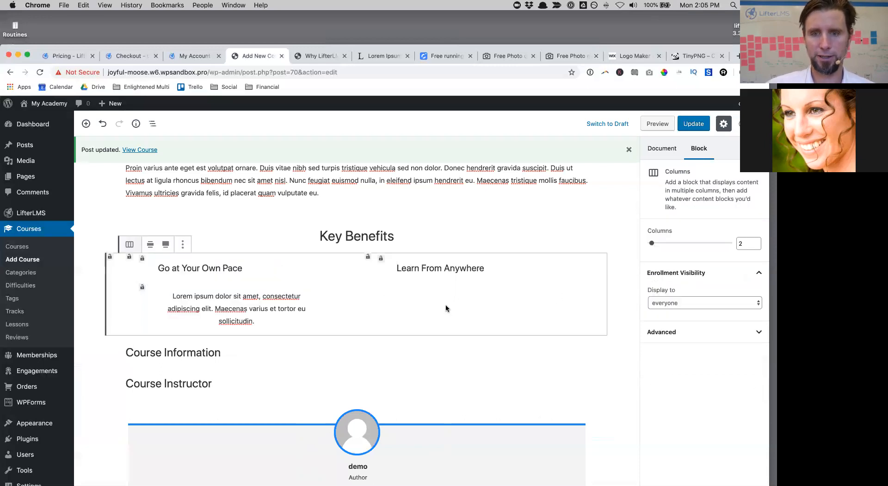
click(432, 288)
click(508, 268)
key(Return)
key(super+v)
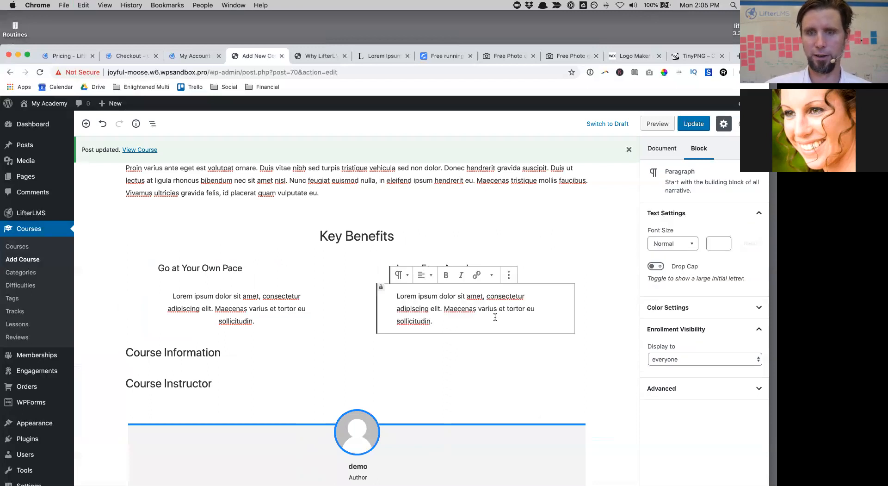
click(428, 275)
click(421, 315)
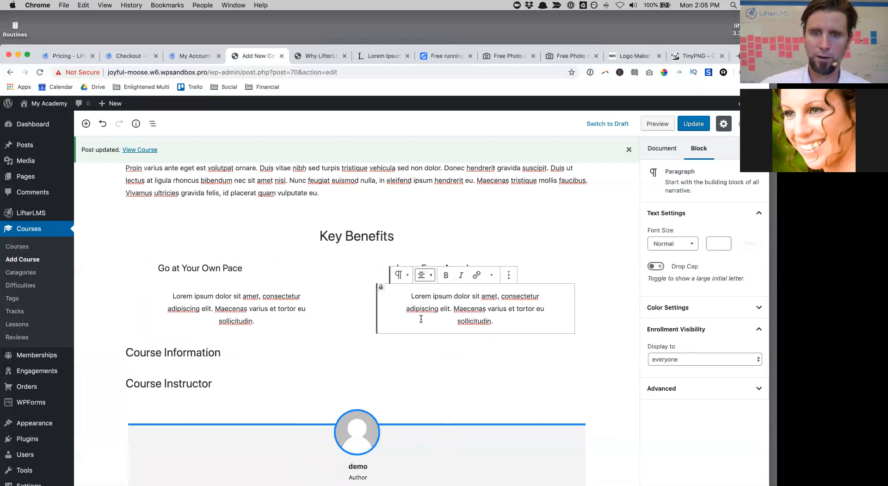
click(694, 124)
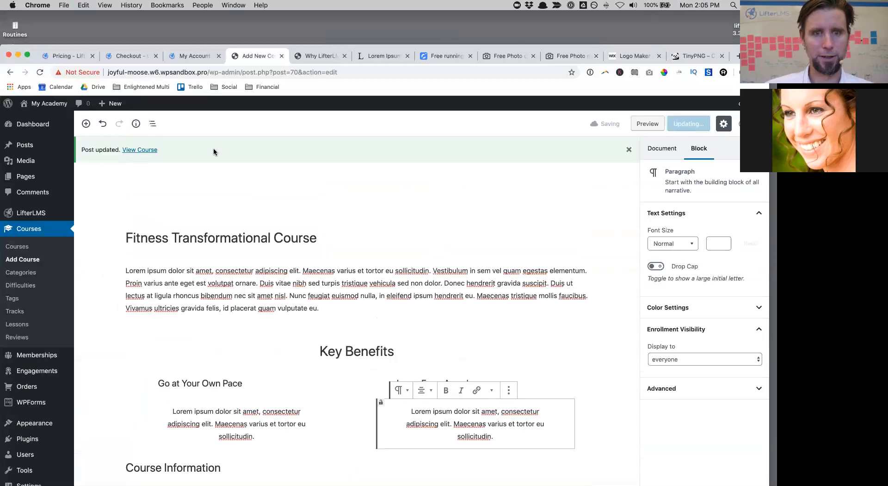
super+click(146, 151)
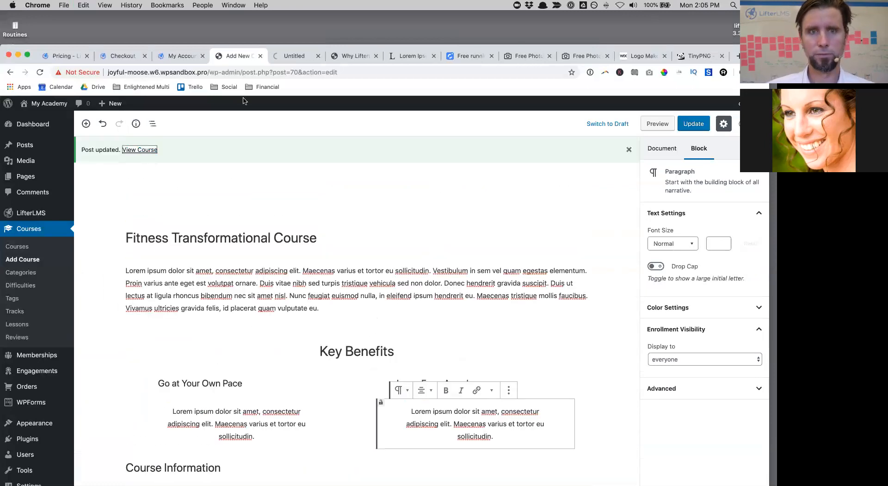
click(295, 56)
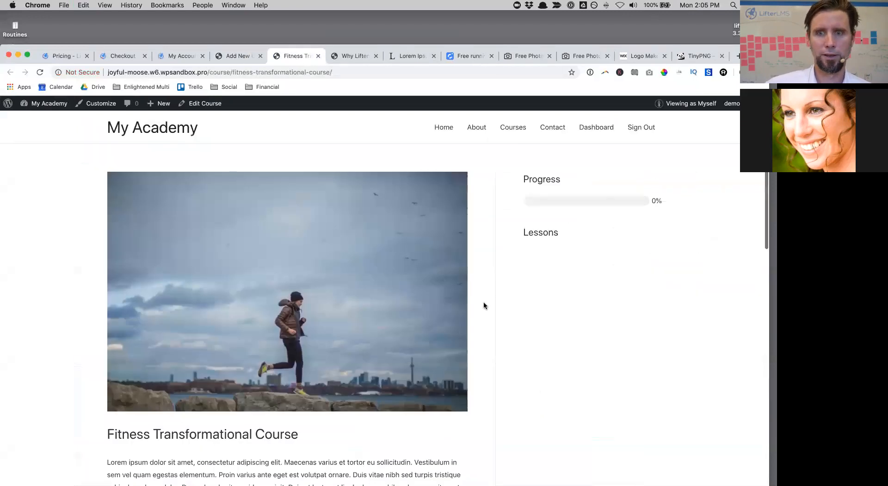
scroll(484, 303, down, 4)
scroll(484, 305, down, 2)
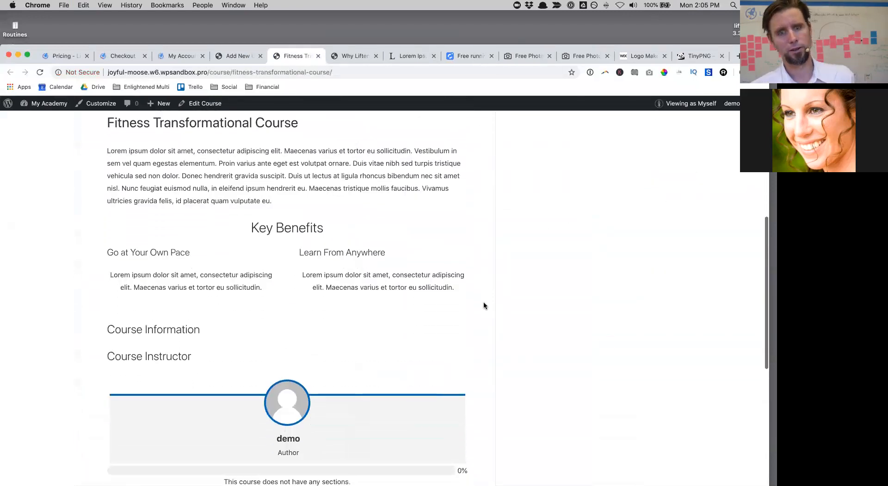
scroll(484, 305, down, 1)
scroll(484, 305, up, 4)
scroll(484, 305, up, 1)
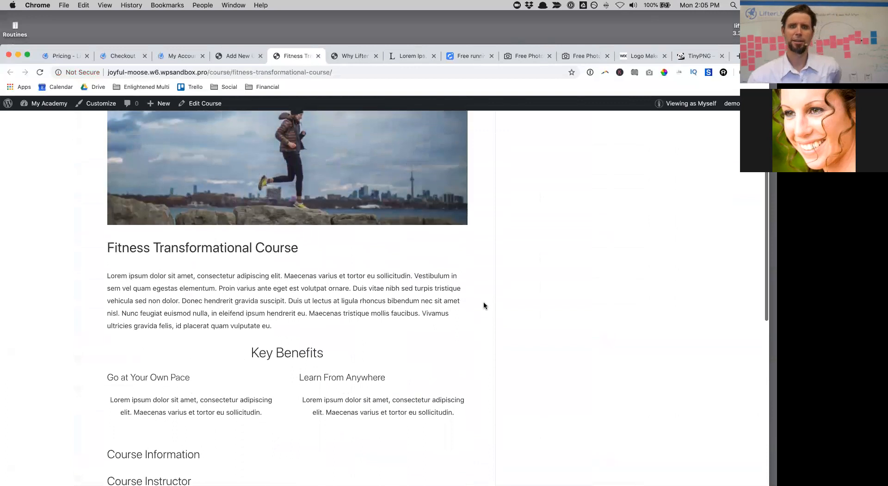
scroll(484, 304, down, 3)
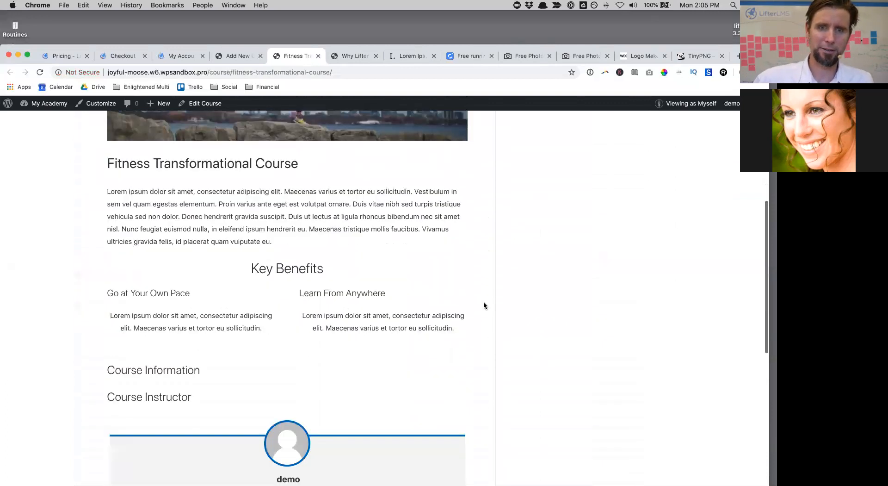
scroll(484, 303, up, 3)
click(237, 55)
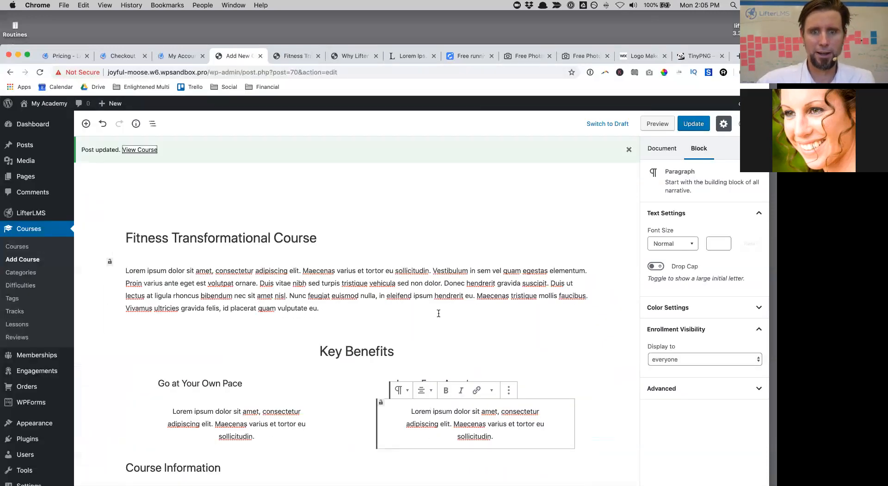
click(253, 384)
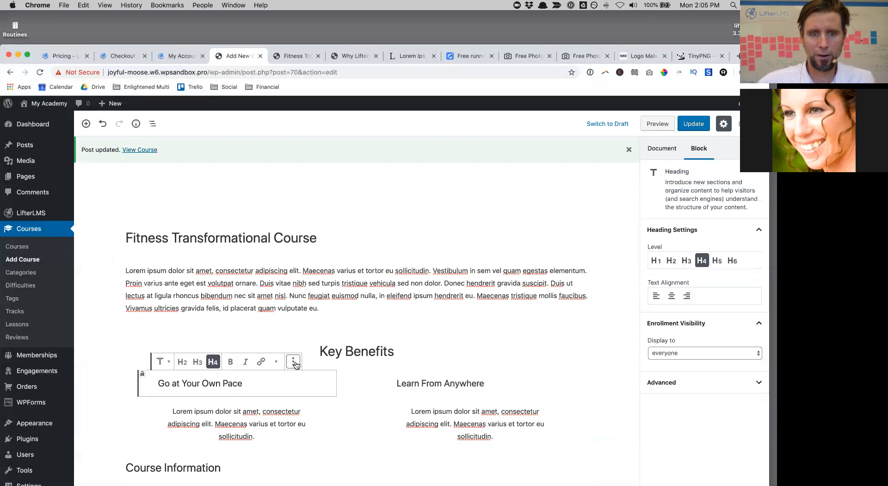
click(296, 363)
click(259, 381)
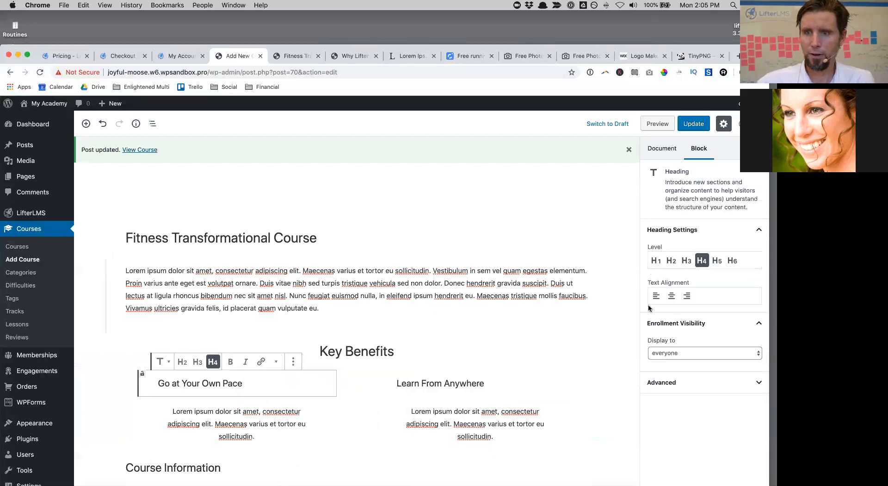
click(523, 376)
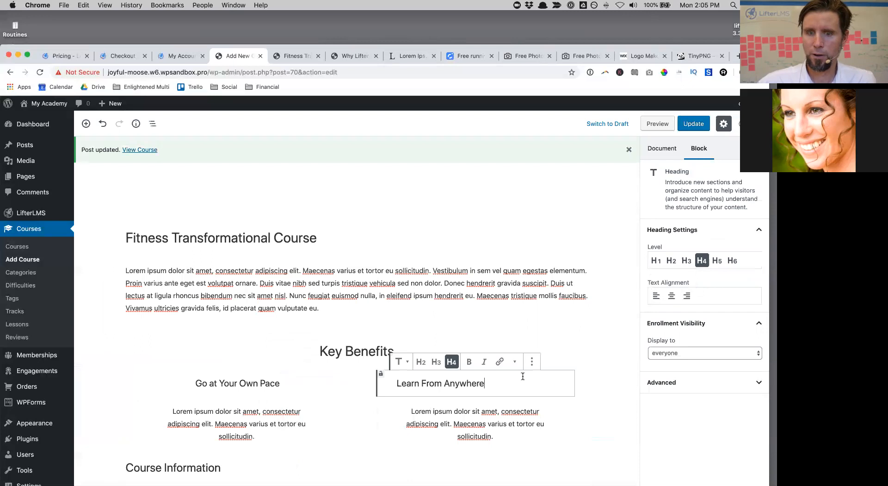
click(609, 385)
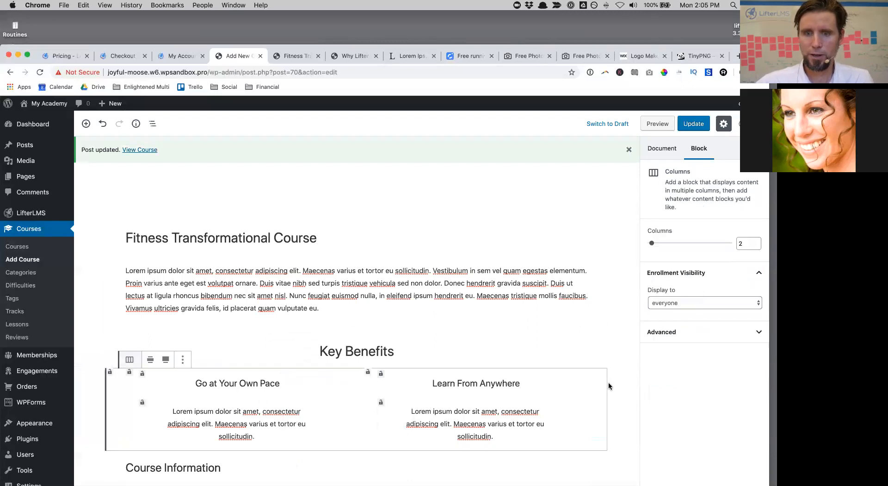
scroll(508, 287, down, 5)
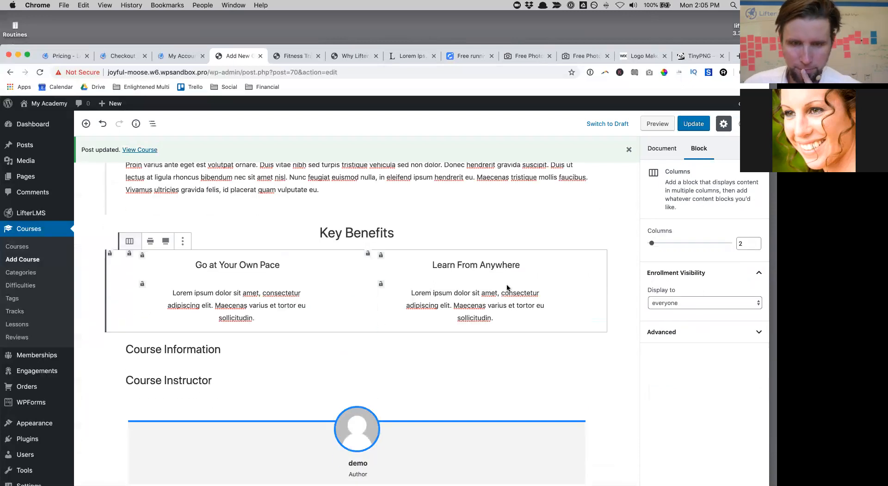
scroll(462, 306, down, 1)
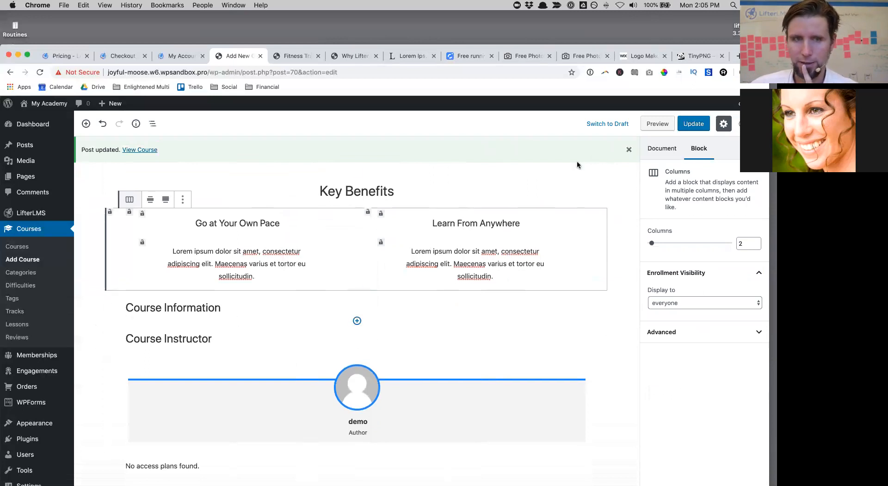
Step: Assign the Beginner difficulty to the course in the Document settings
click(654, 149)
click(708, 309)
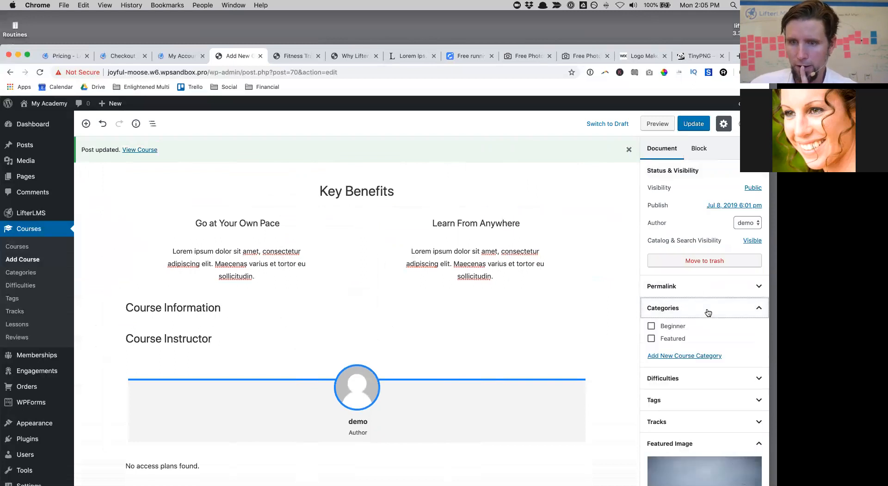
scroll(738, 348, down, 2)
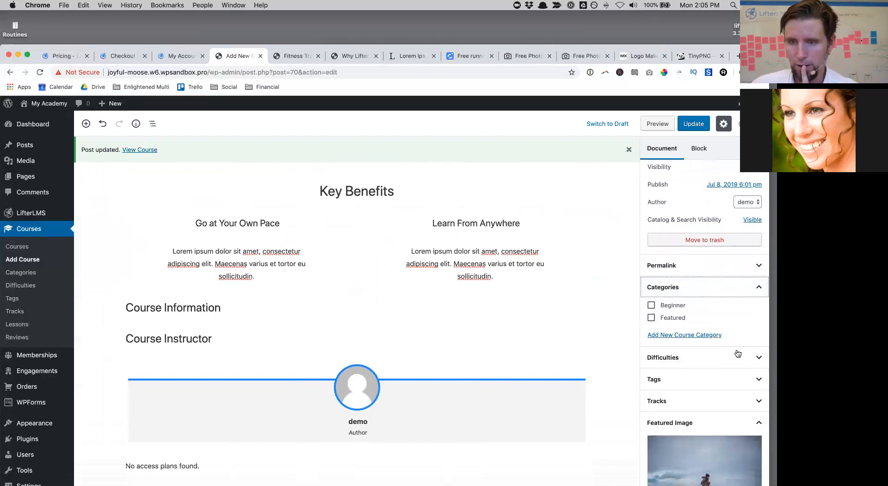
click(735, 356)
click(694, 392)
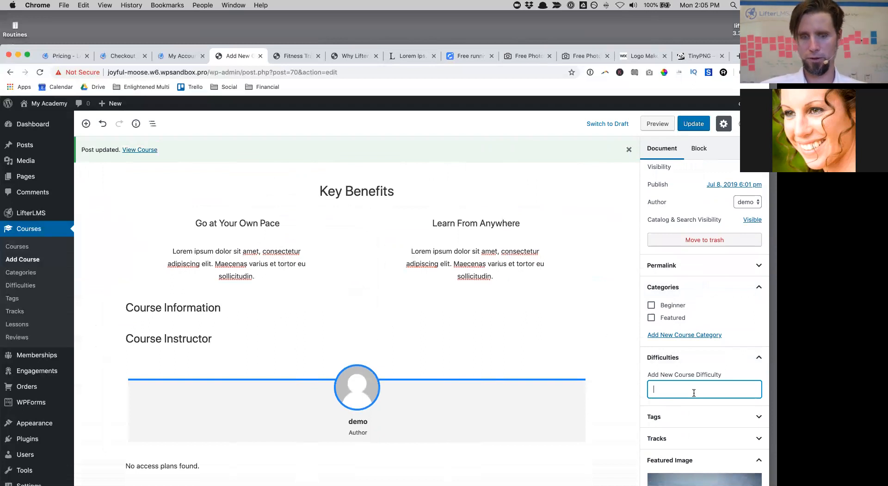
text(Be)
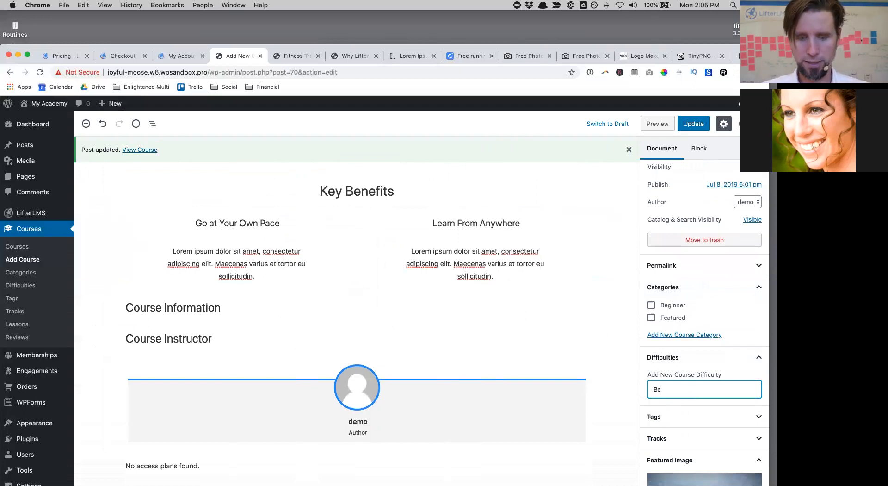
text(ginner)
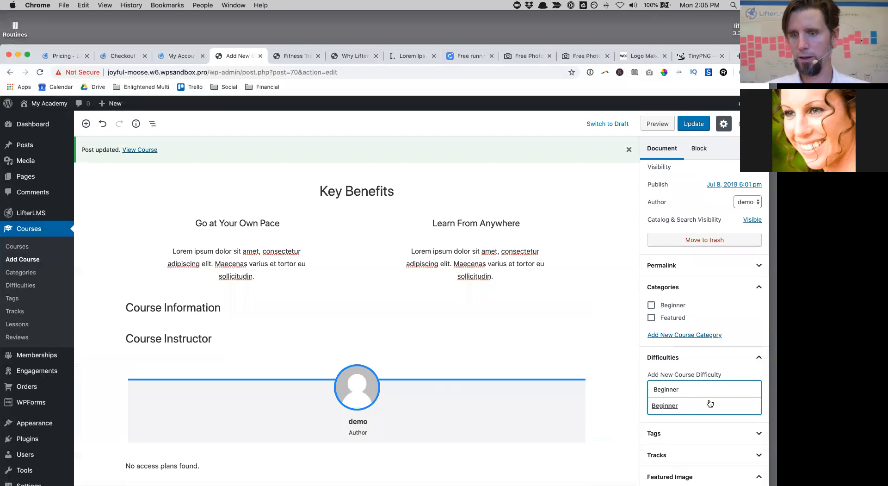
click(706, 405)
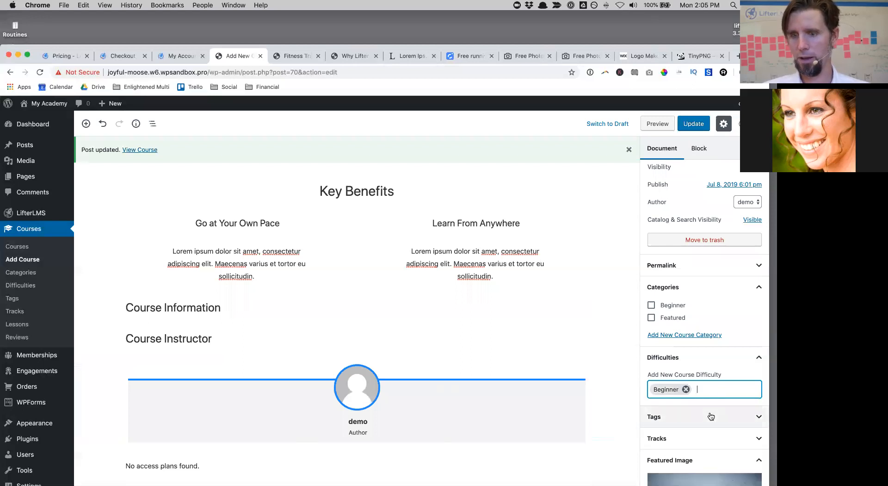
Step: Start a new course category named 'Running' and update the course
click(688, 336)
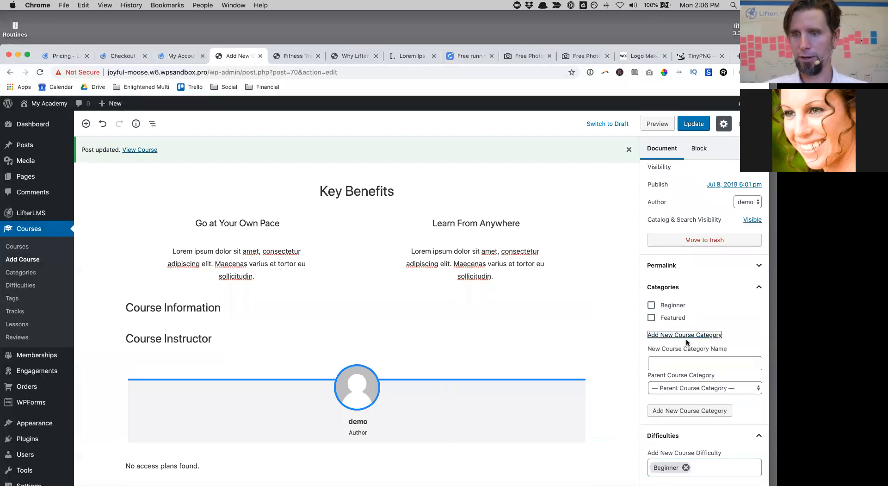
click(669, 362)
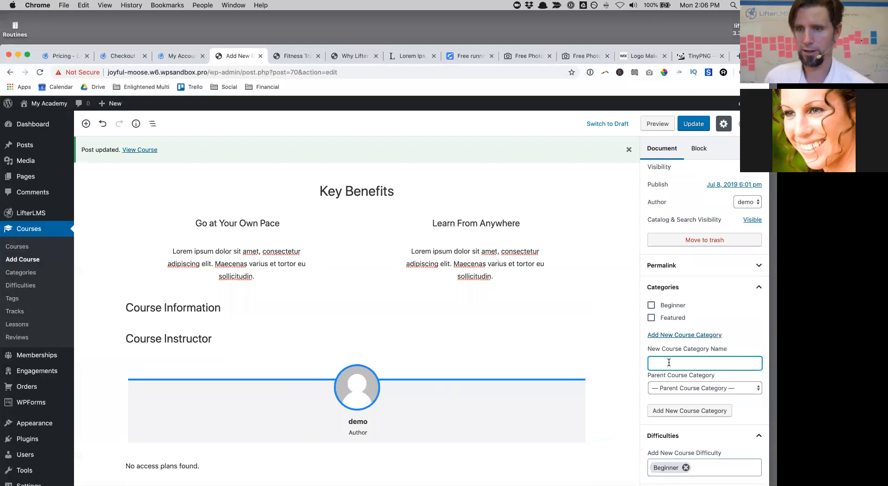
text(Running)
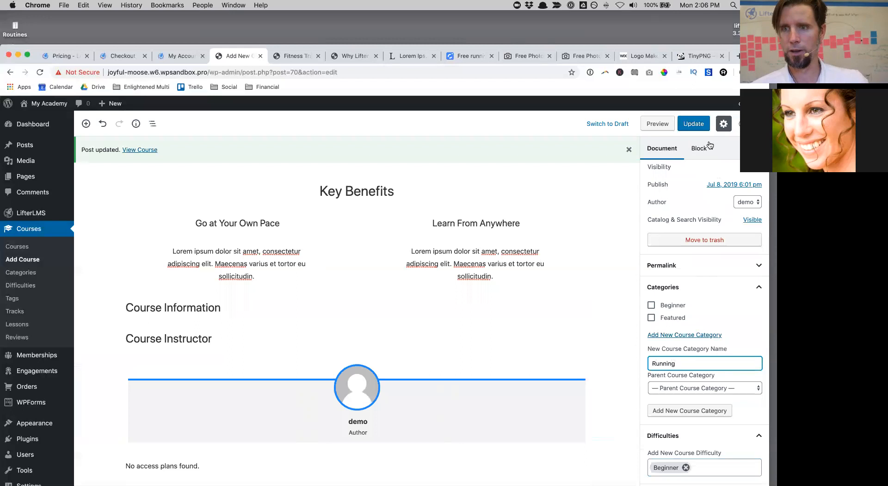
click(702, 128)
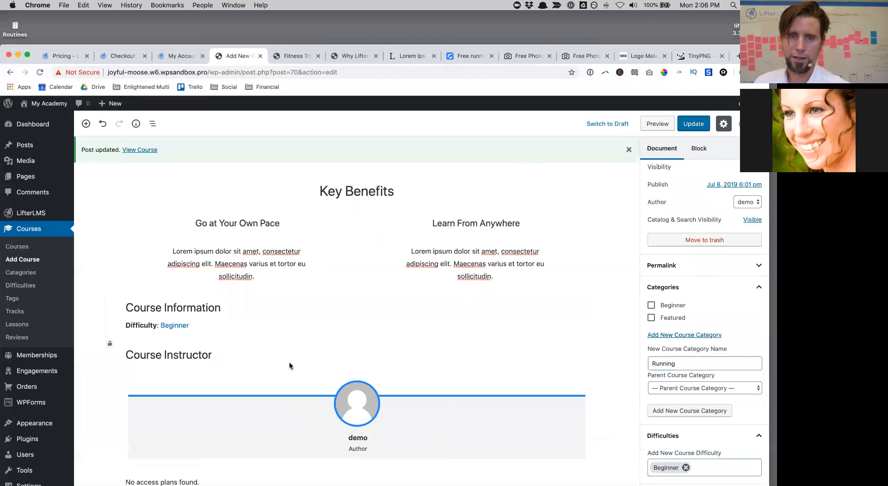
scroll(618, 275, down, 5)
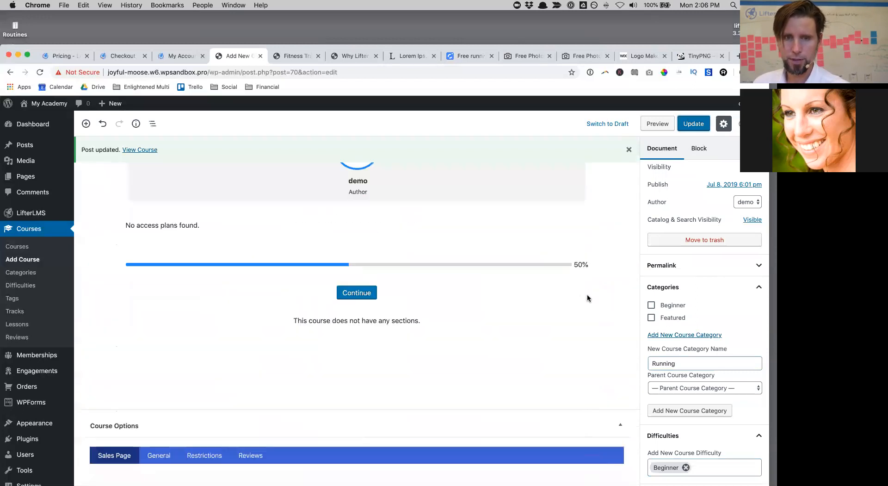
scroll(587, 293, up, 8)
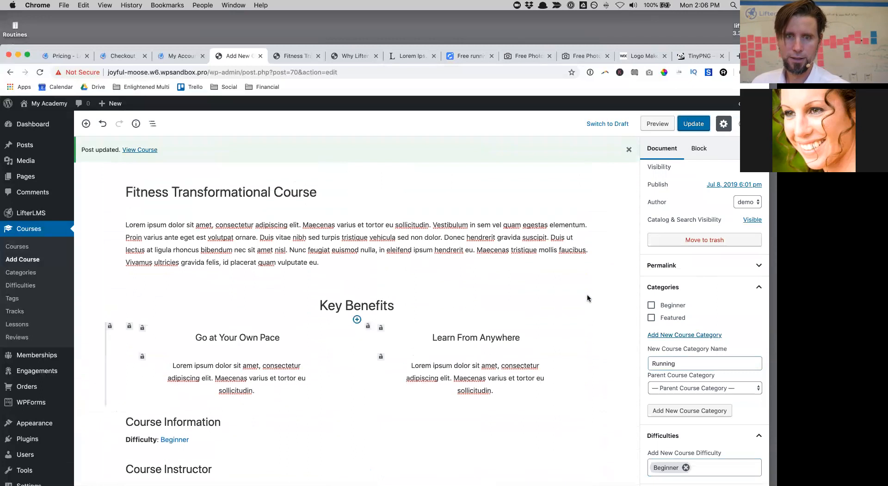
Step: Uncheck Allow Comments in the Discussion panel and update the course
click(698, 123)
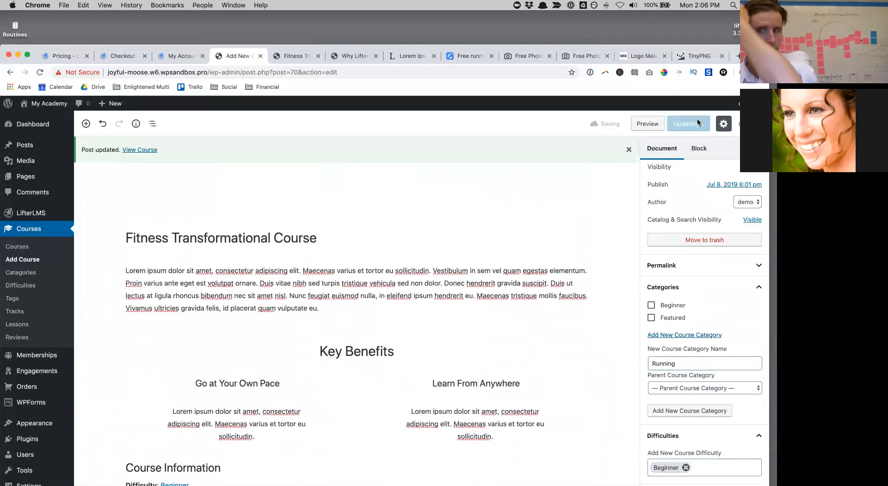
scroll(703, 232, down, 6)
scroll(554, 303, down, 10)
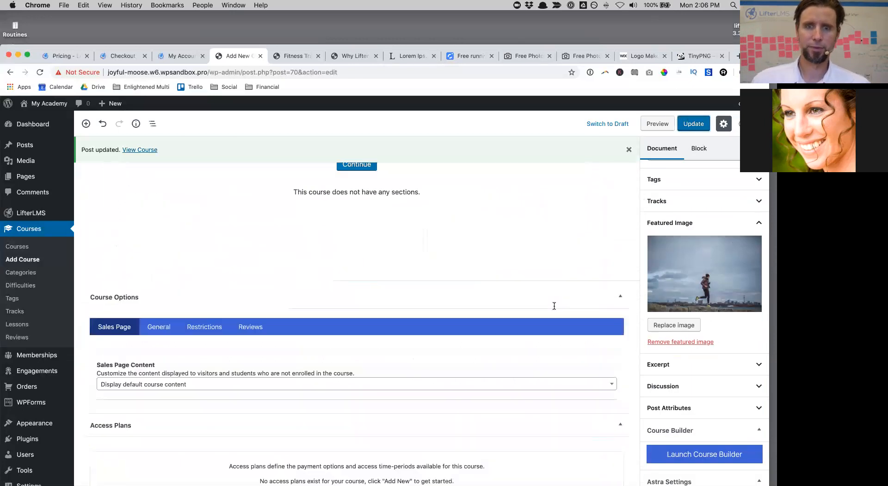
scroll(554, 305, down, 2)
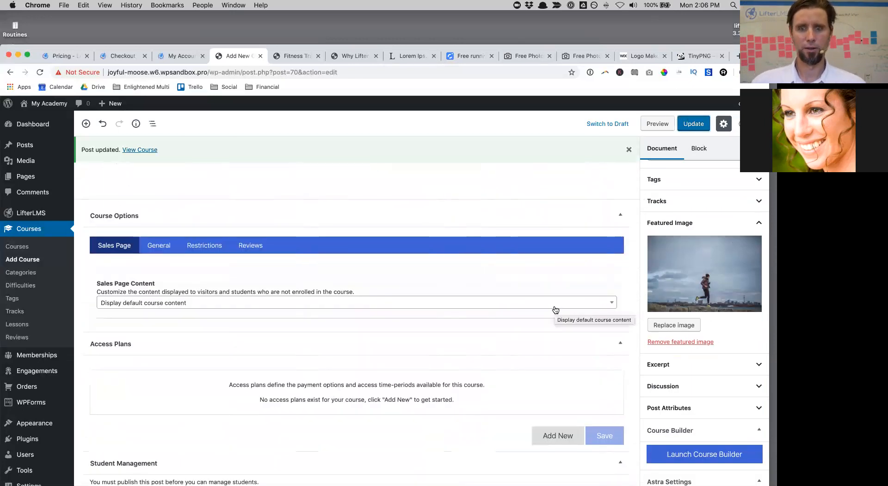
scroll(671, 394, down, 4)
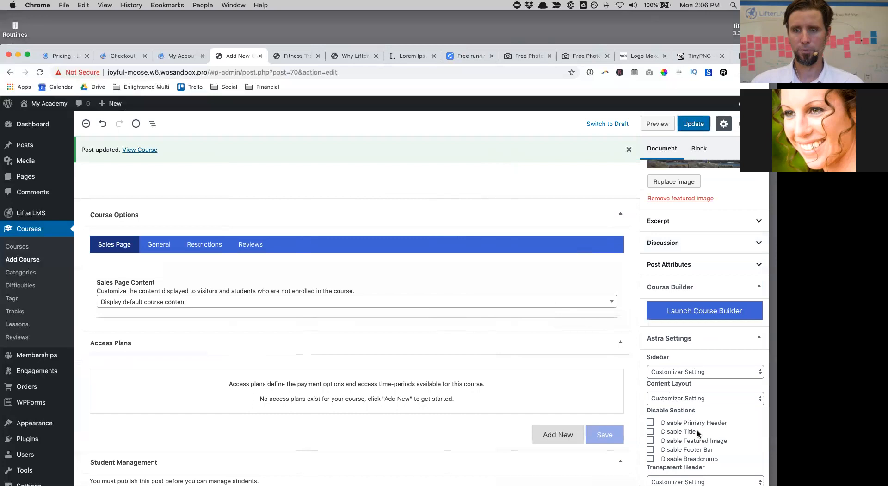
scroll(671, 393, down, 2)
scroll(683, 338, up, 1)
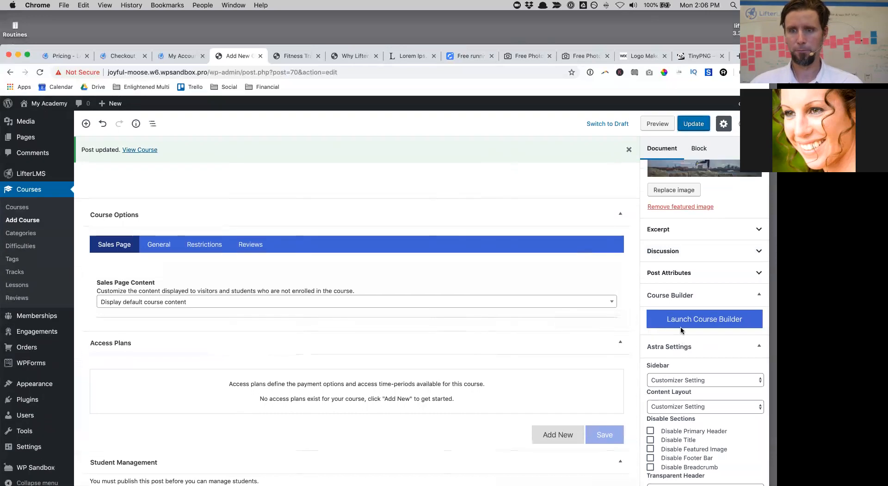
click(670, 250)
click(651, 269)
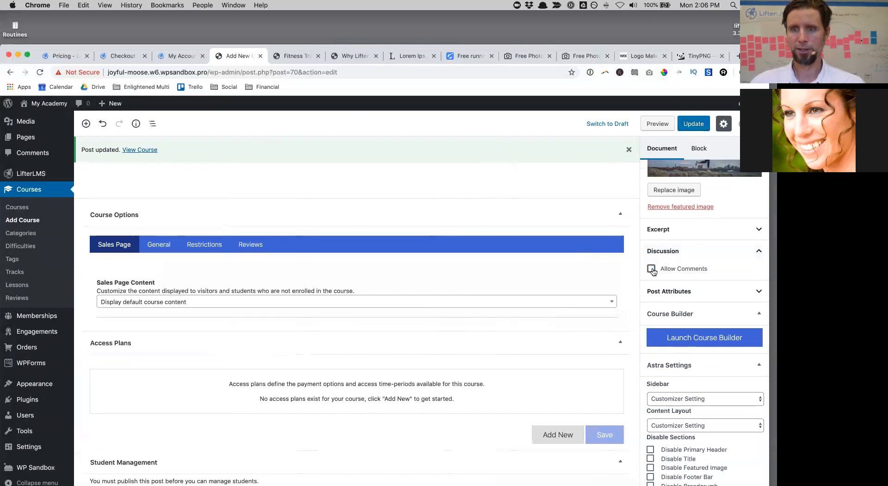
click(694, 124)
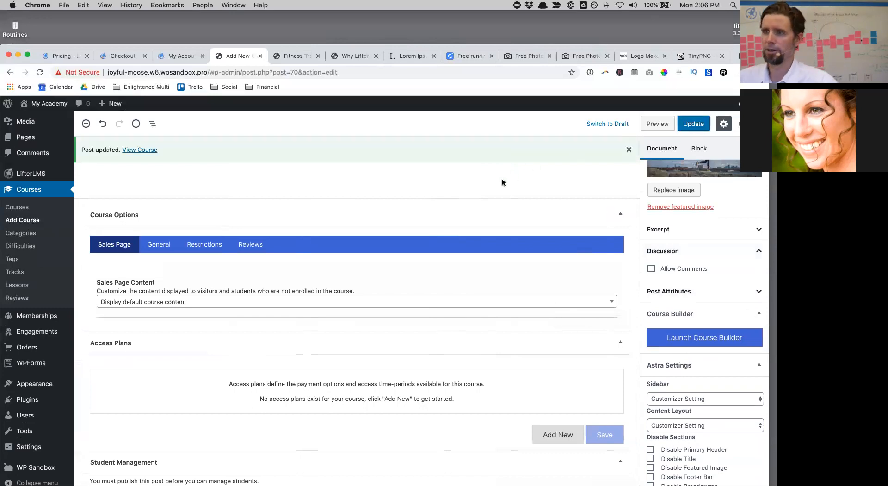
Step: Launch the Course Builder and add a first section titled 'Introduction'
click(677, 340)
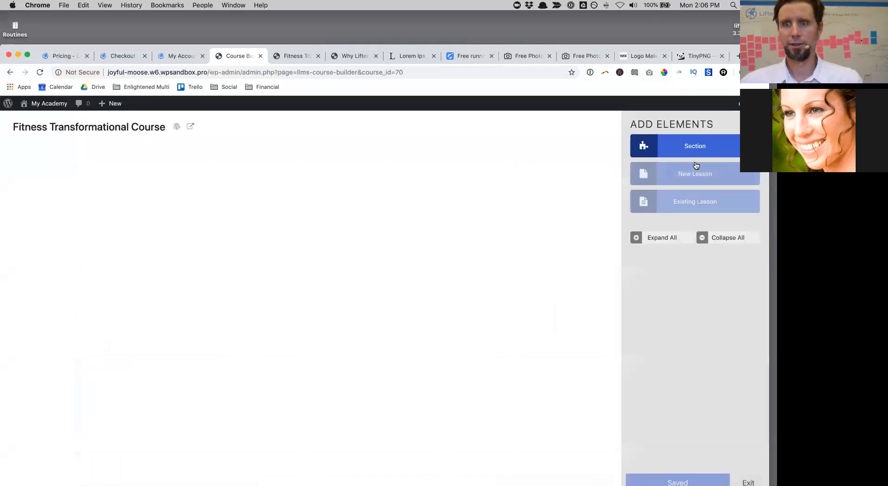
click(684, 149)
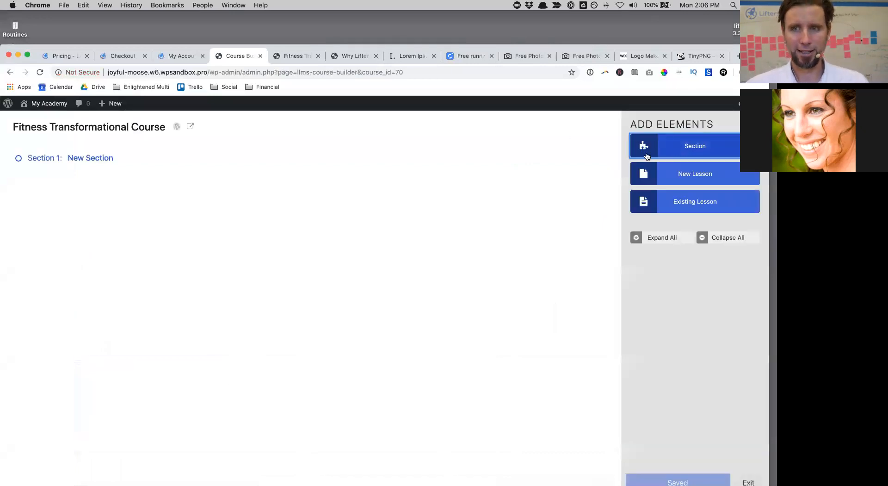
click(69, 158)
drag(68, 158, 100, 160)
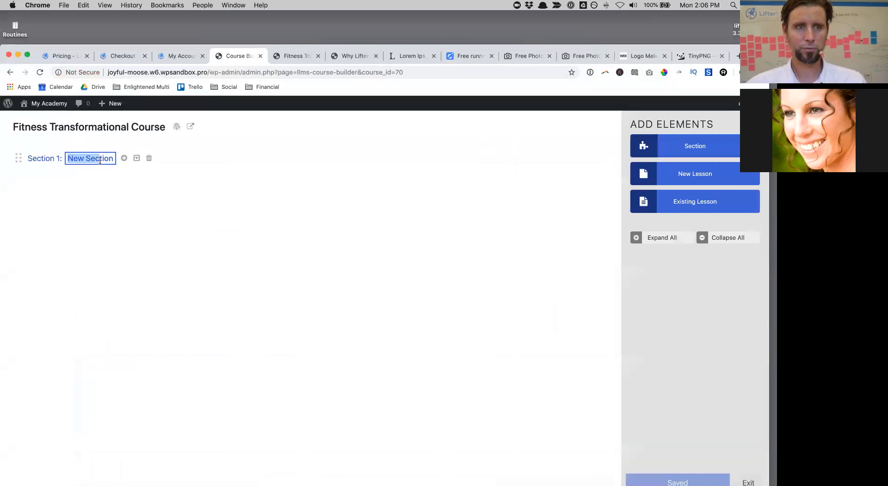
text(Int)
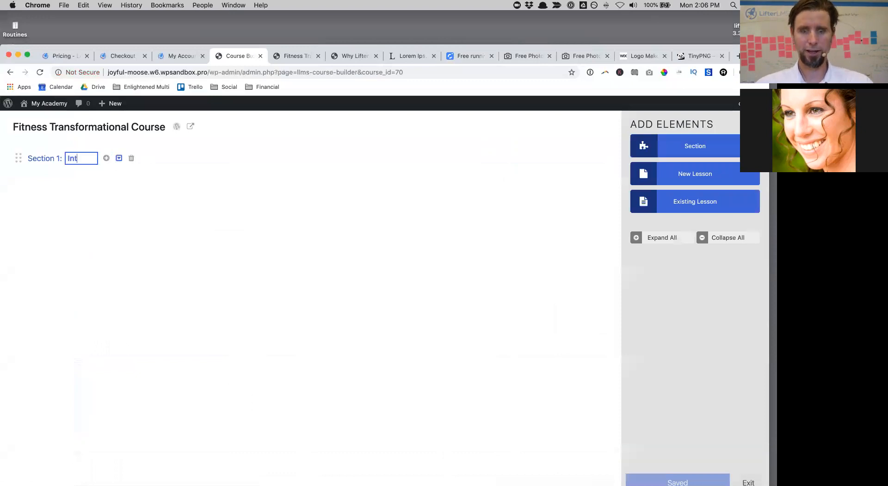
text(roduction)
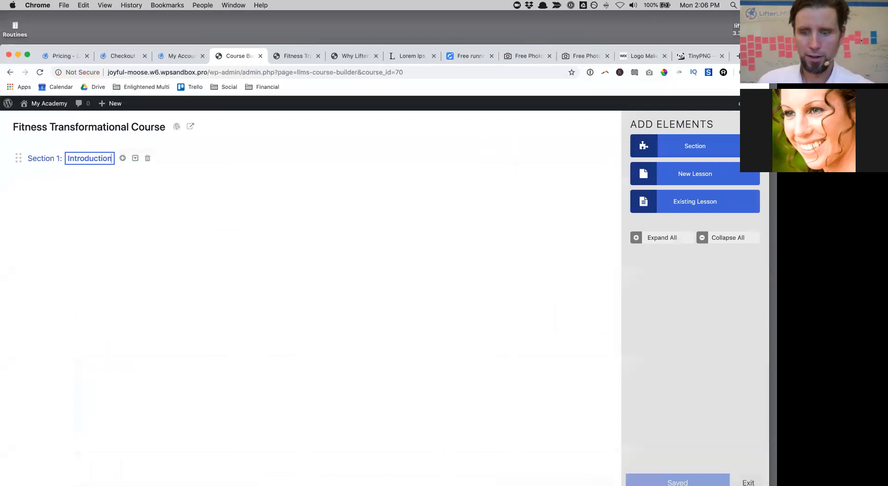
click(704, 341)
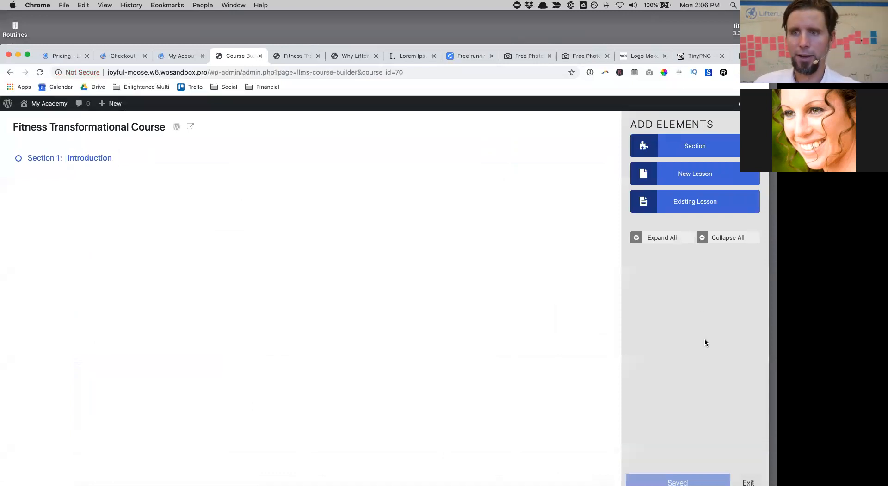
Step: Add three lessons under Introduction titled Welcome, Survey and Orientation
click(677, 179)
click(677, 179)
click(676, 179)
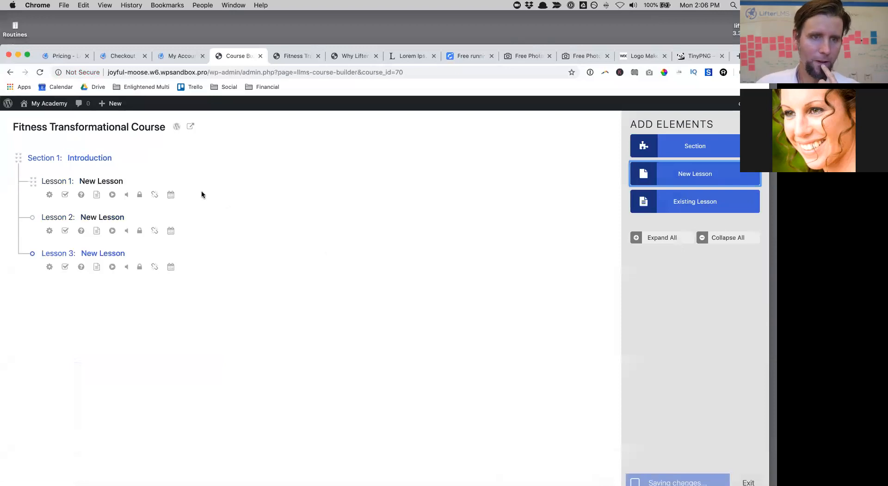
click(121, 181)
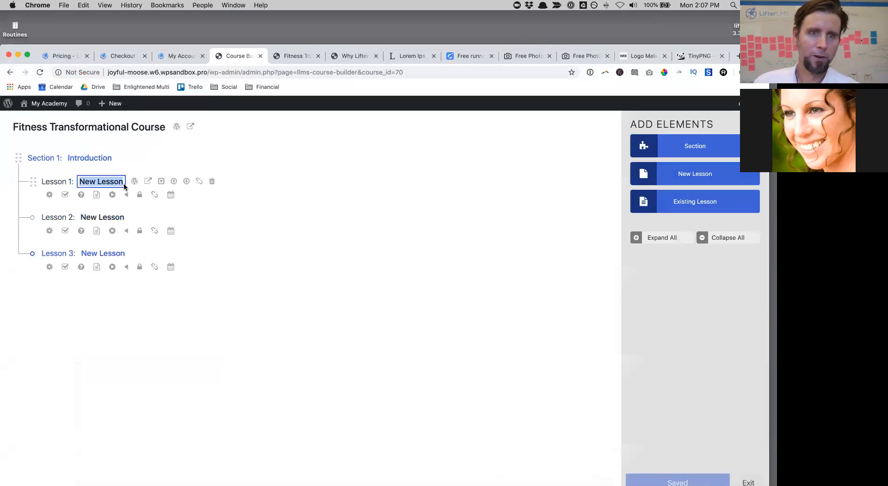
text(Welcome)
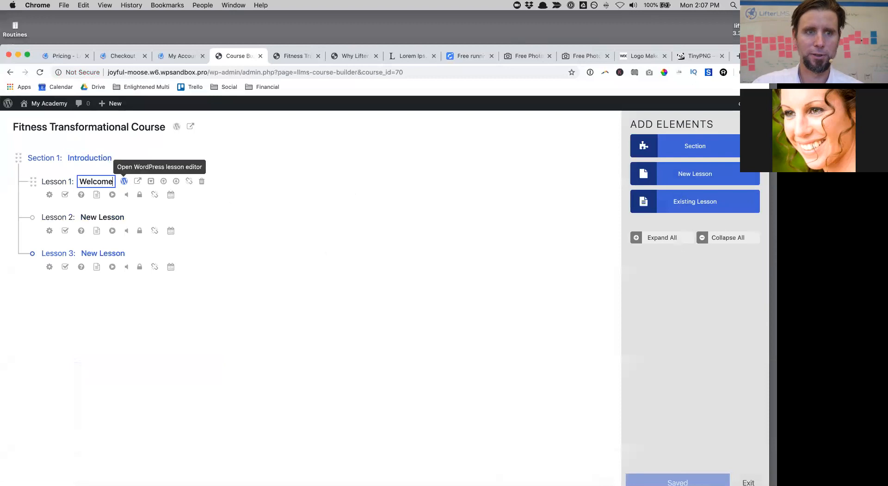
click(82, 218)
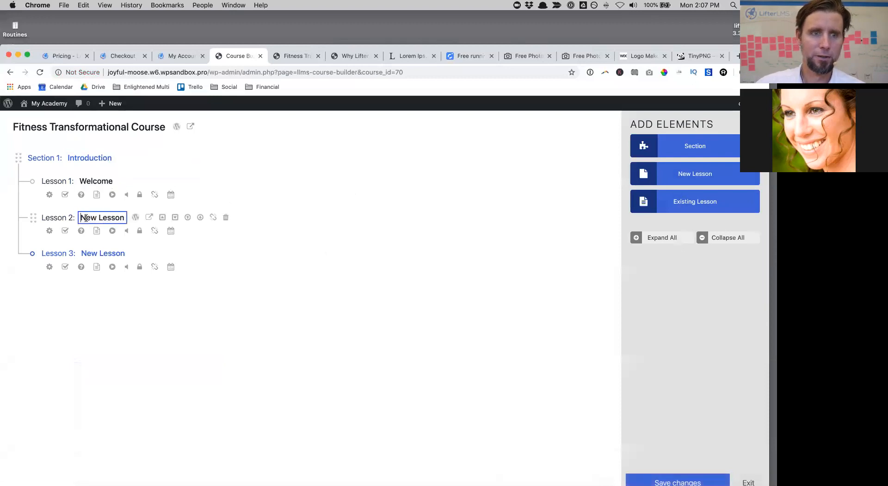
drag(86, 217, 123, 218)
text(Sur)
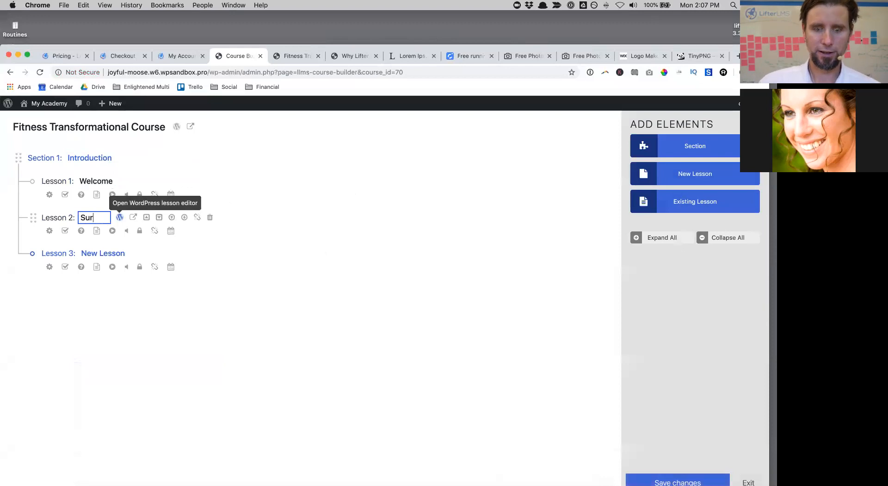
click(96, 254)
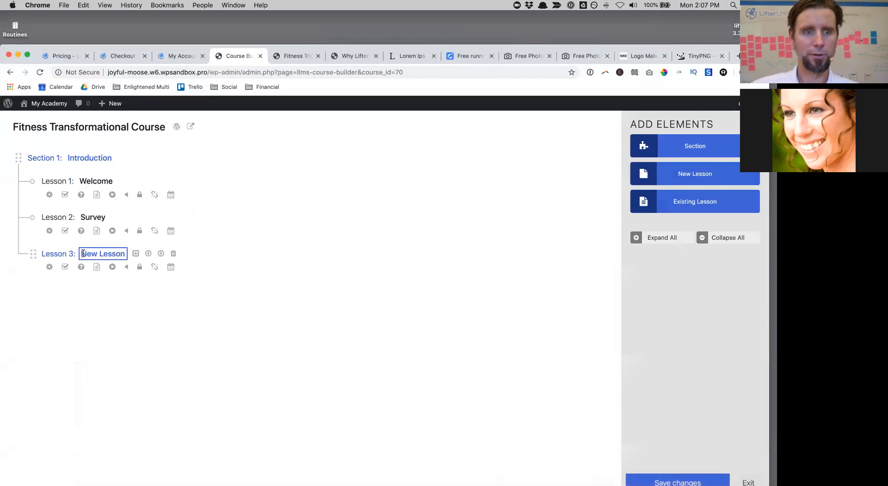
drag(83, 253, 126, 253)
text(Orientation)
Step: Add three more blank lessons to the Introduction section
click(487, 250)
click(646, 175)
click(646, 175)
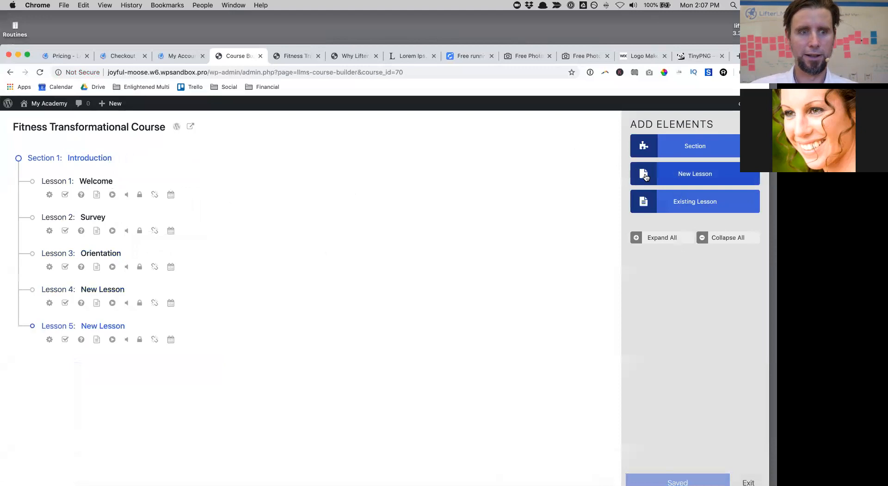
click(647, 175)
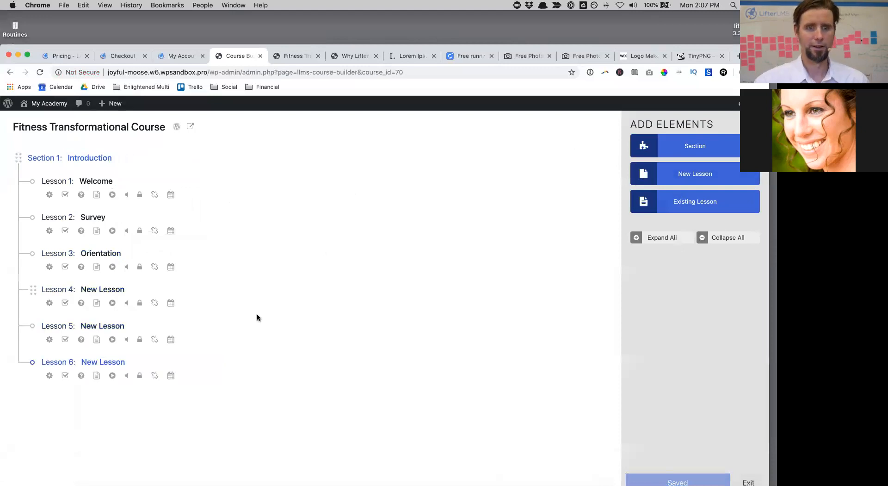
Step: Trash the blank Lessons 6, 5 and 4, confirming each deletion
click(173, 363)
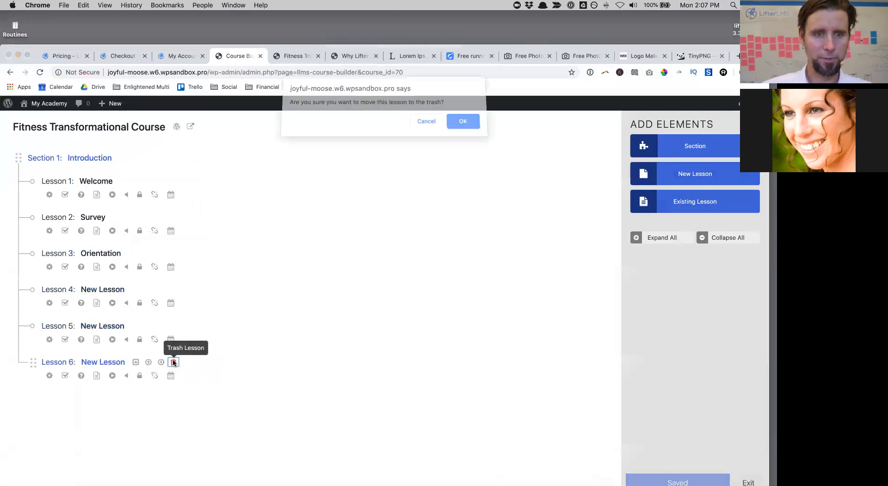
click(463, 124)
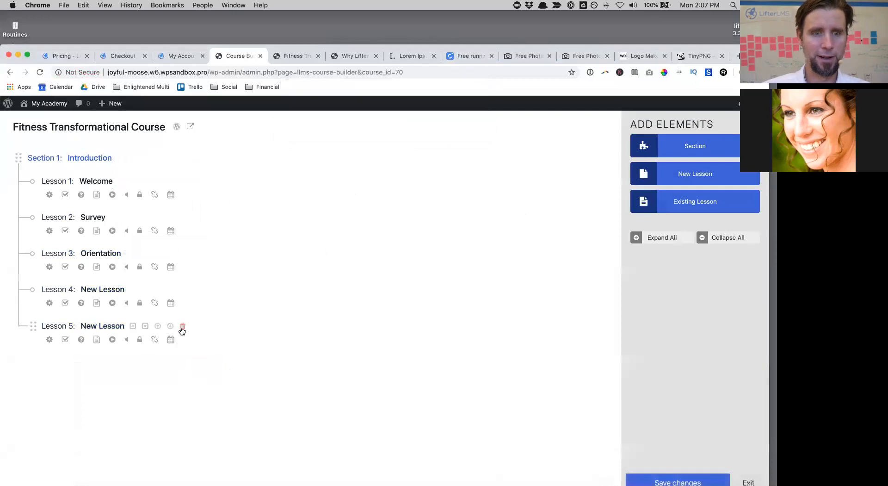
click(186, 326)
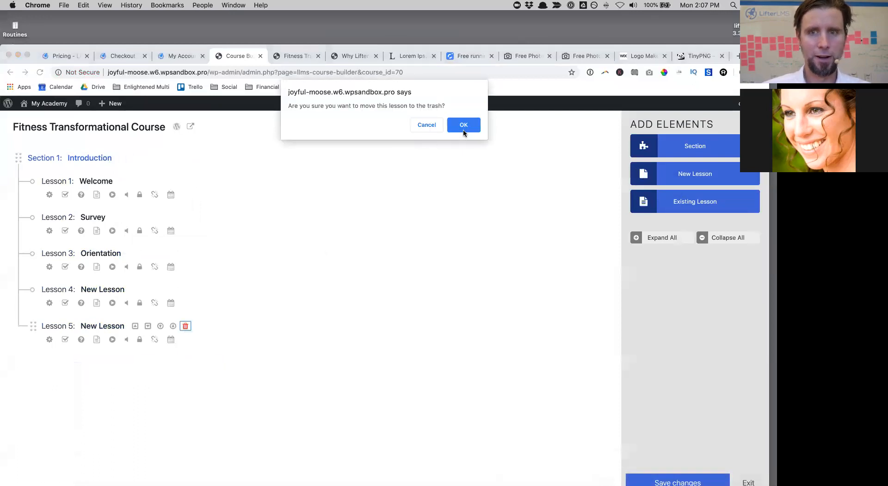
click(463, 132)
click(186, 289)
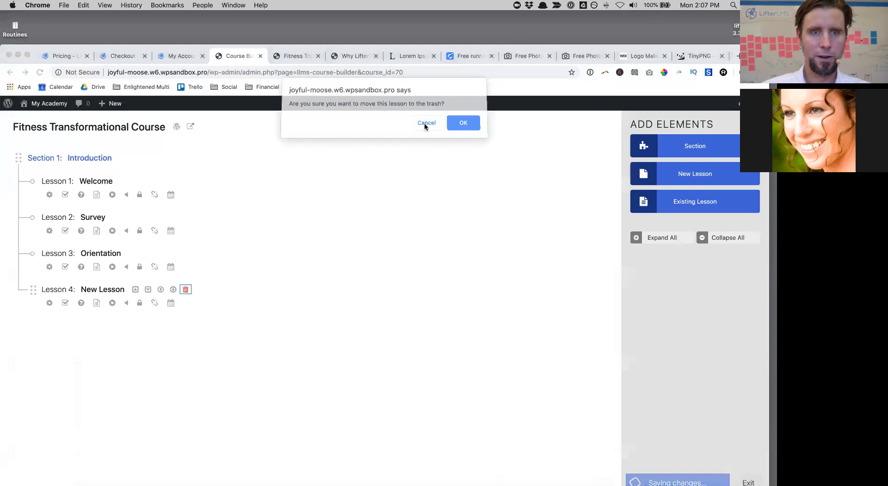
click(462, 124)
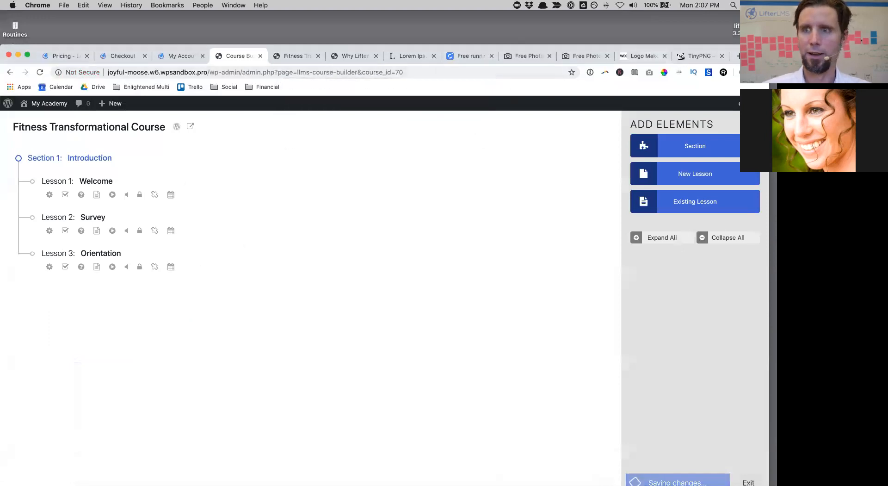
drag(754, 56, 754, 22)
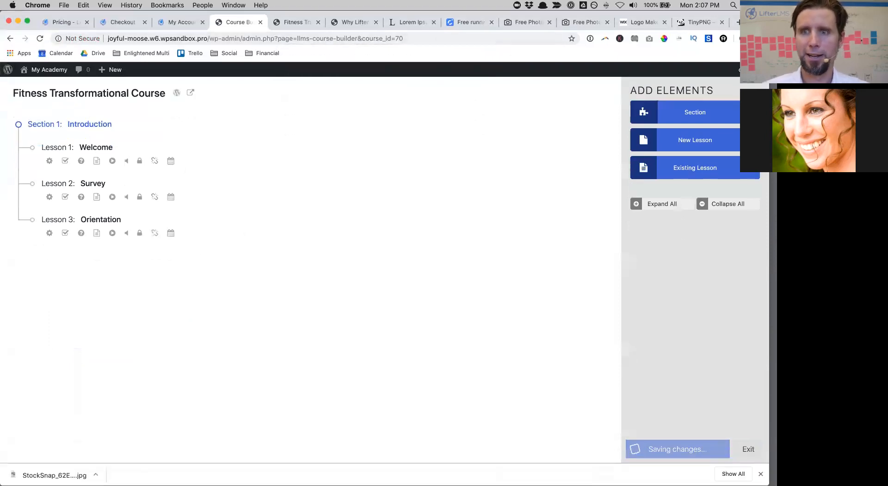
Step: Add Section 2 titled 'Week 1' and fill it with blank New Lesson entries
click(705, 107)
click(95, 276)
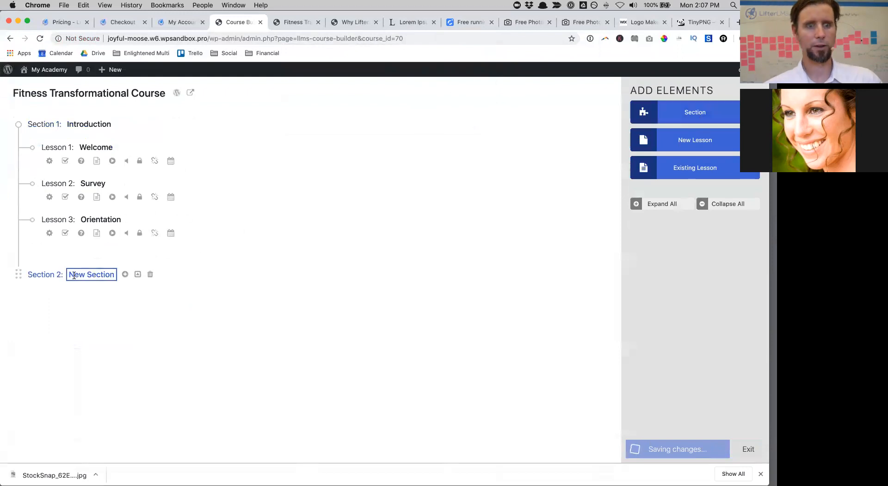
triple_click(70, 276)
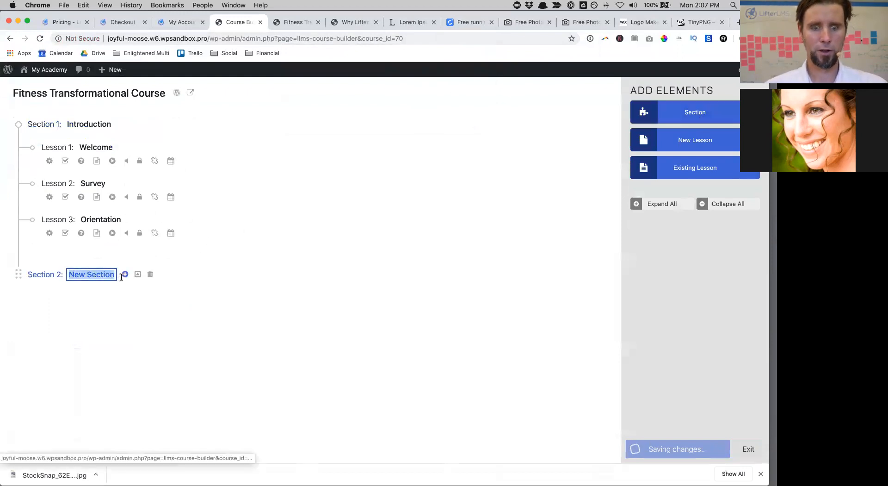
text(Week 1)
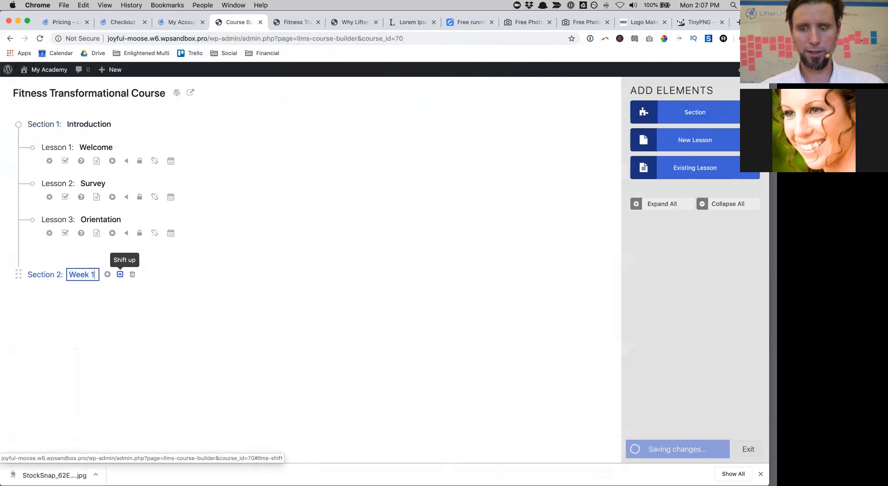
click(681, 142)
click(680, 142)
click(680, 142)
click(680, 142)
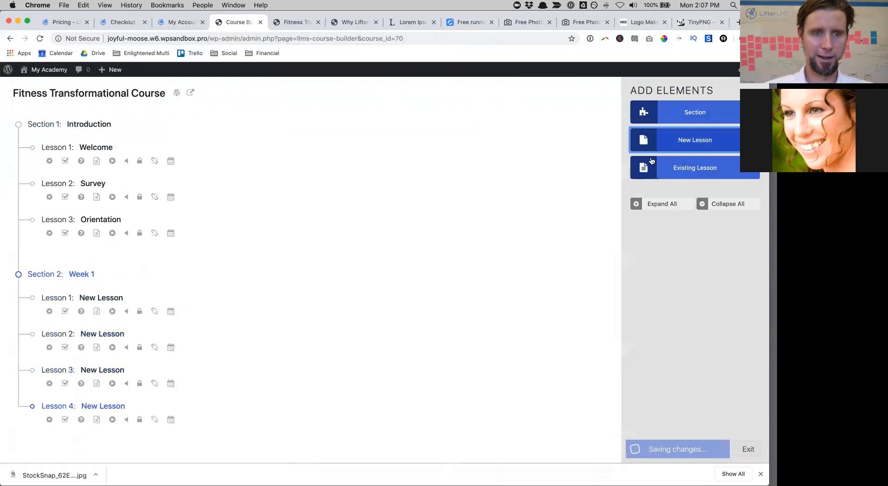
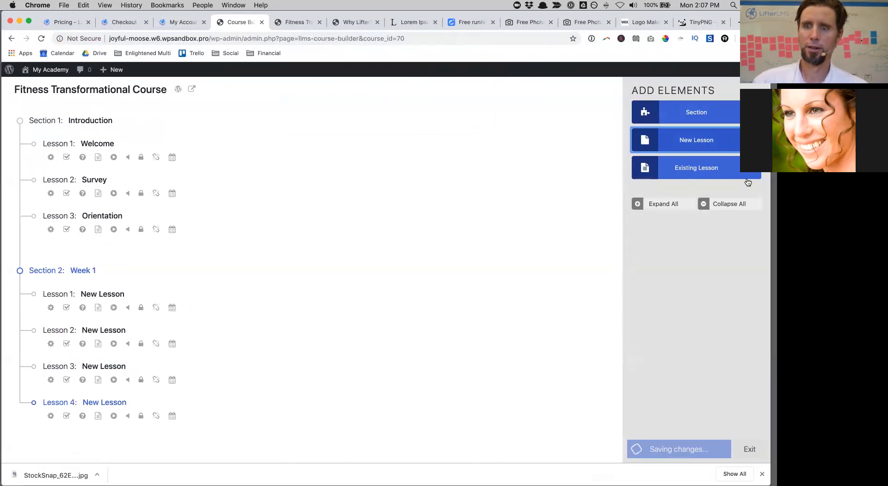
Step: From the course builder, open the Fitness Transformational Course's public page in a new tab
click(116, 38)
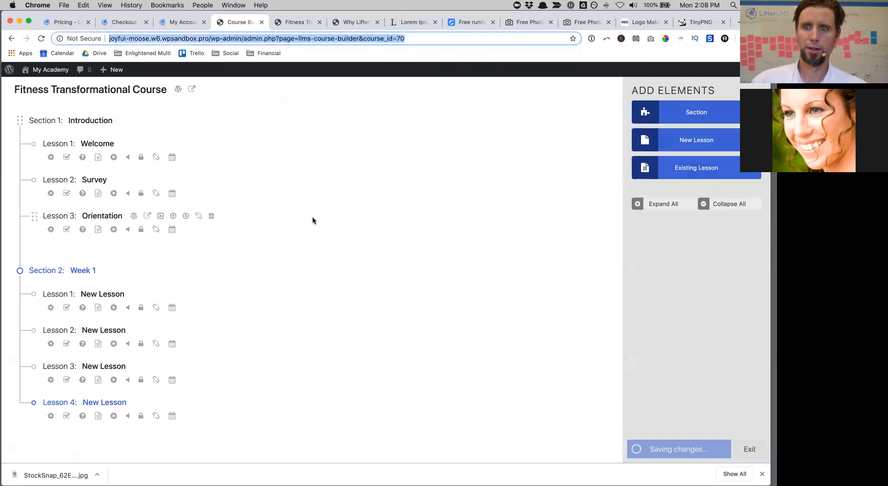
click(179, 98)
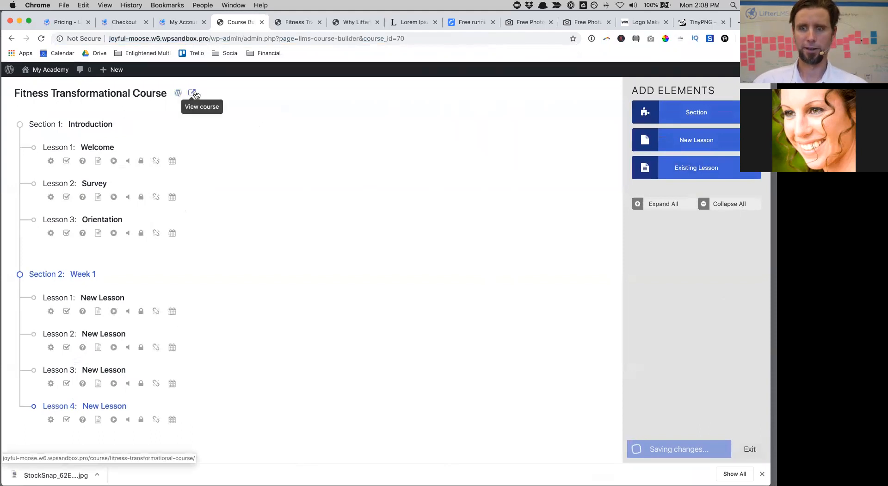
click(194, 94)
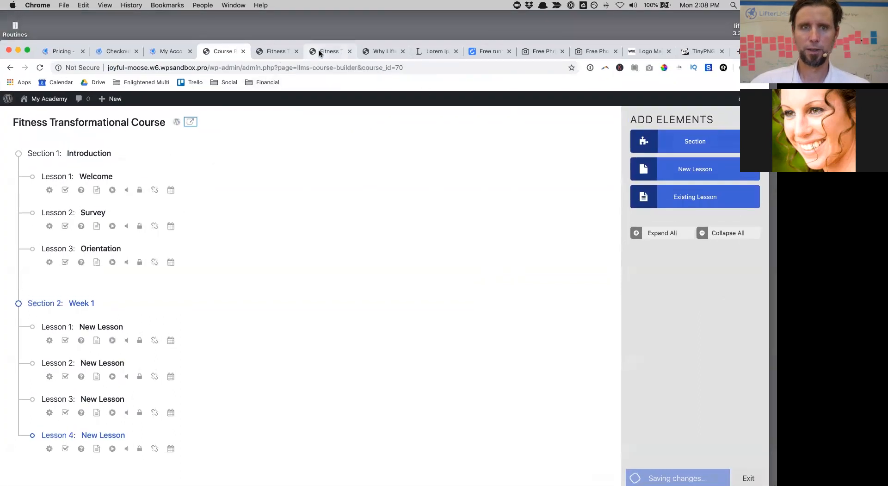
Step: Reload the public course page and see that it lists only the Introduction lessons
click(330, 51)
scroll(337, 171, down, 2)
scroll(338, 171, up, 3)
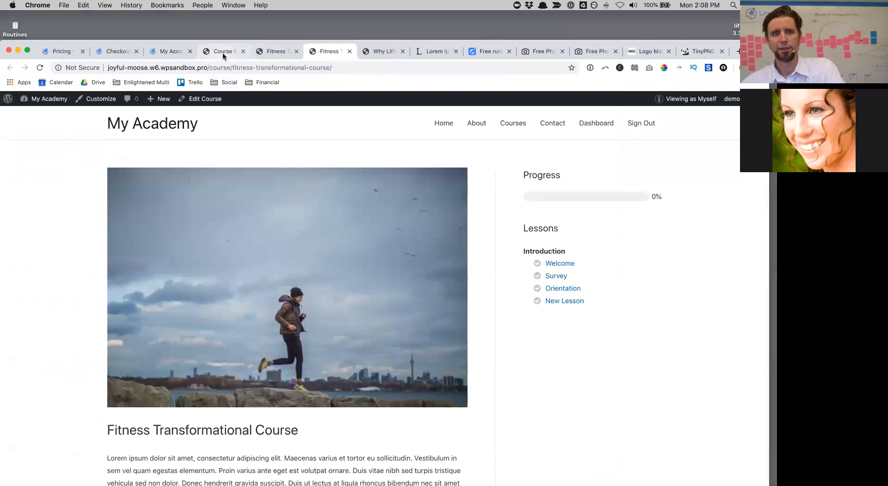
click(227, 68)
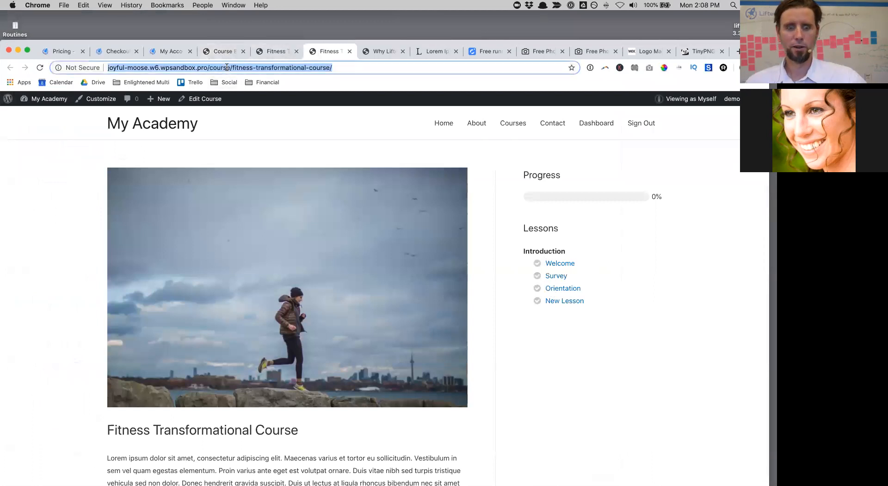
key(Return)
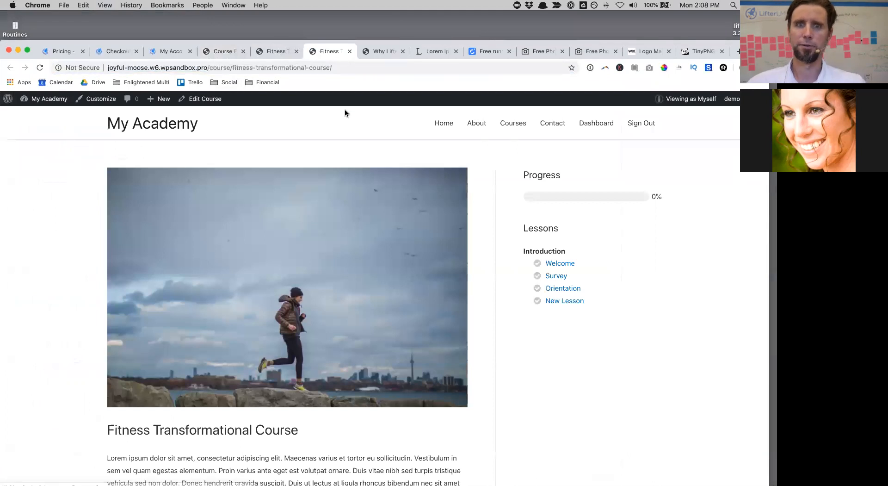
Step: Open the course for editing and close the unsaved Course Builder tab, triggering a leave warning
click(271, 50)
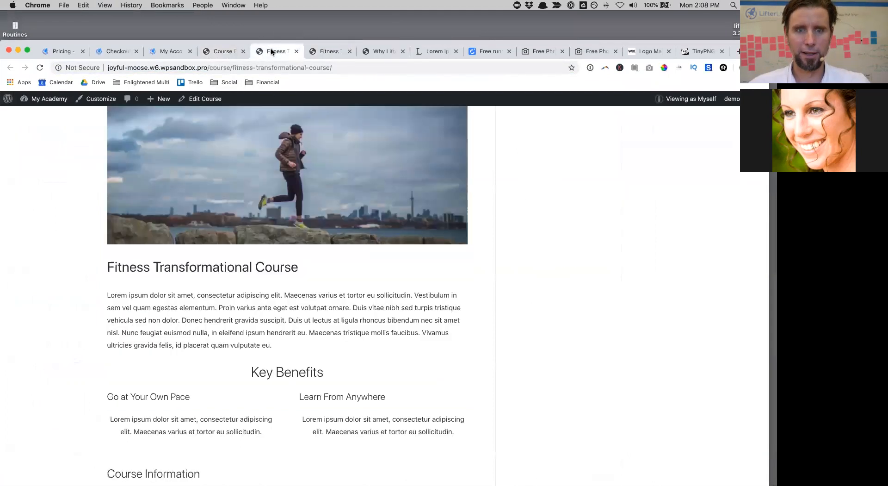
click(224, 51)
click(296, 56)
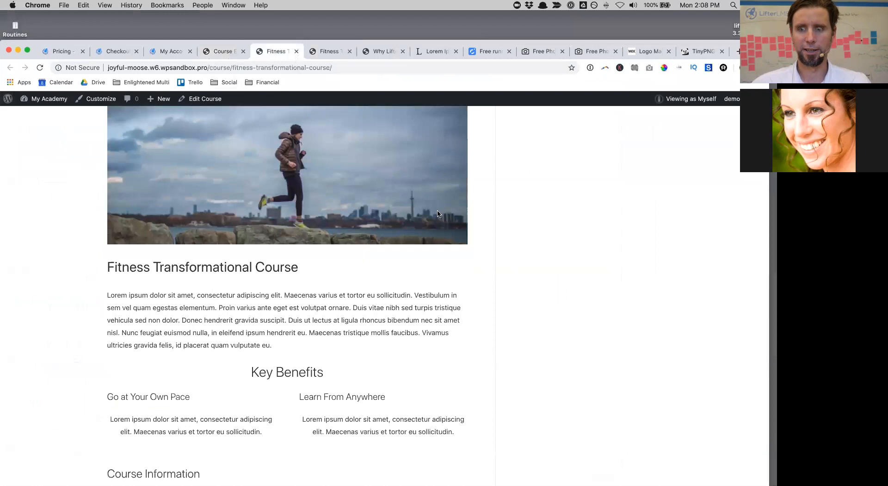
scroll(271, 116, up, 5)
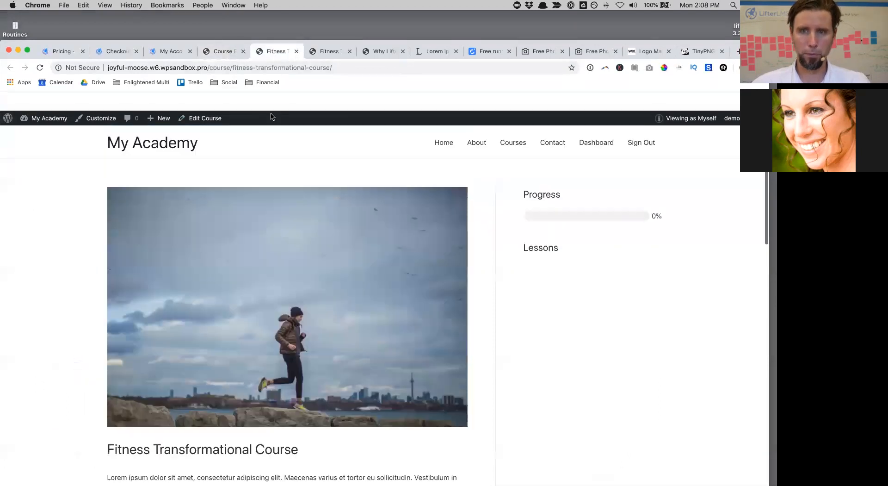
click(318, 53)
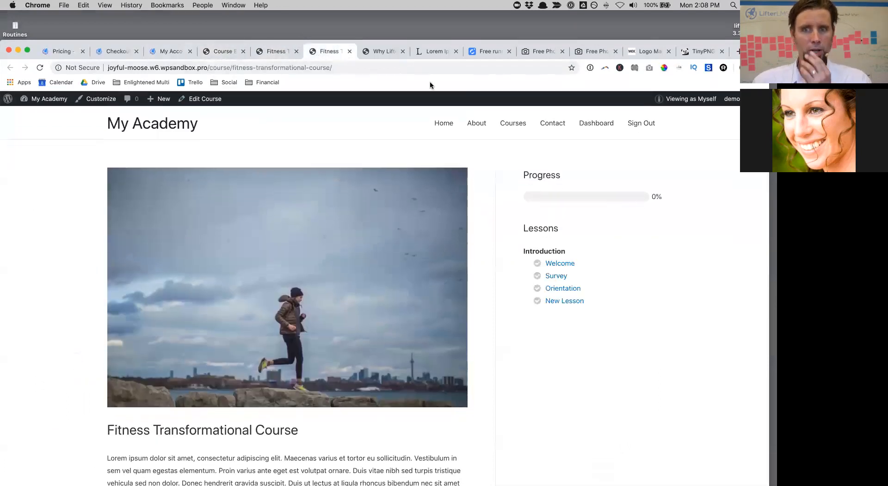
click(202, 98)
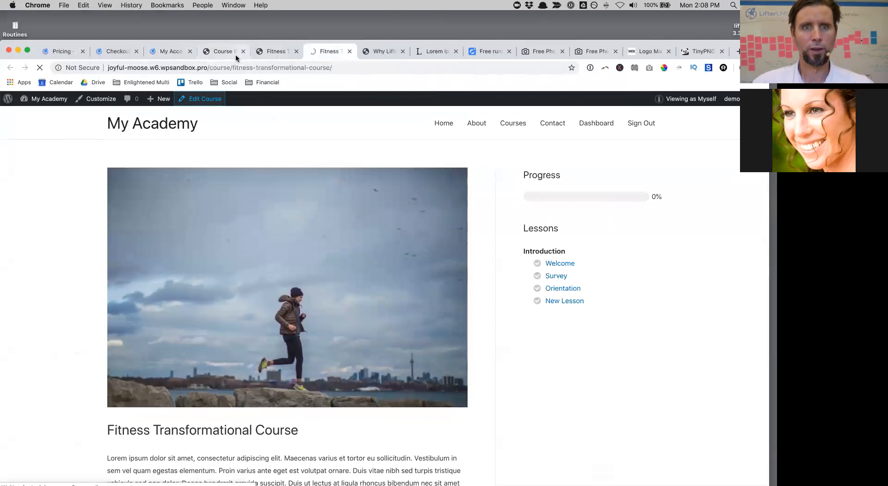
click(235, 55)
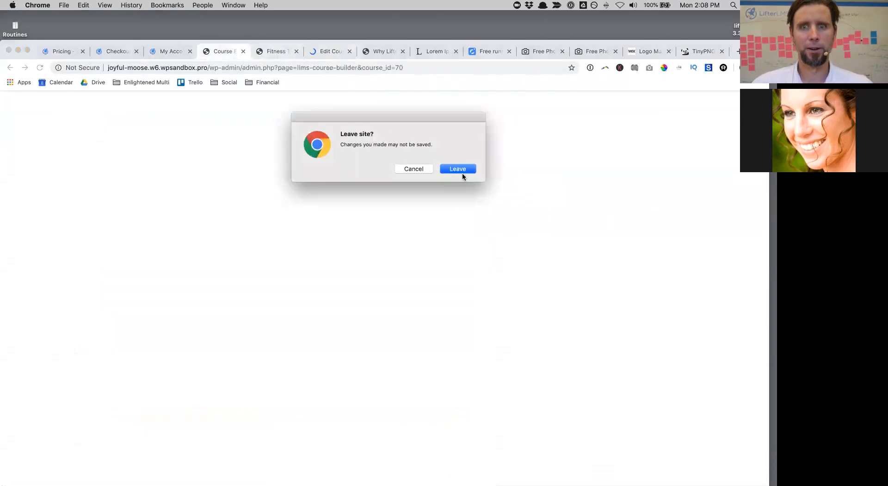
Step: Confirm leaving the unsaved builder, close the duplicate page, and relaunch the Course Builder
click(462, 173)
click(259, 51)
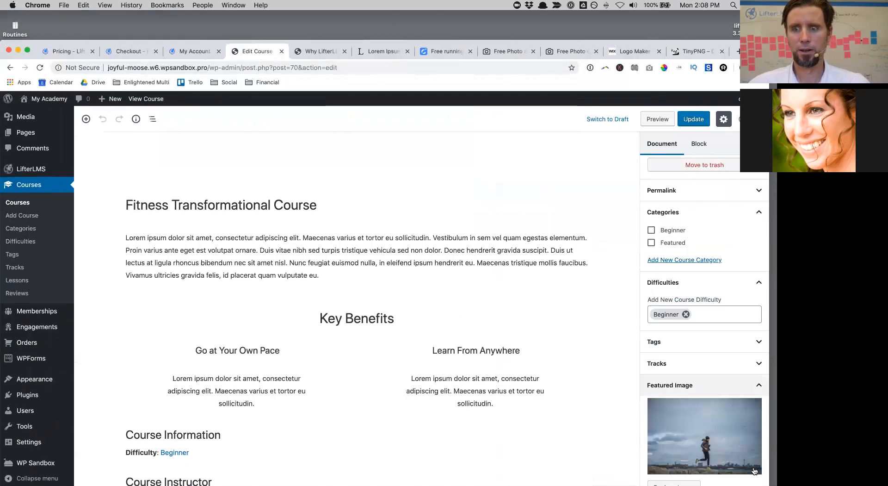
scroll(694, 407, down, 6)
click(698, 394)
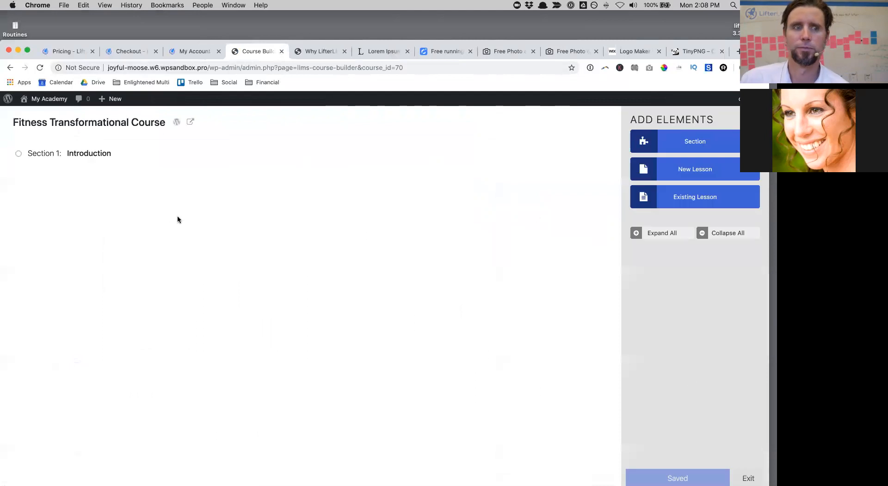
Step: Add a second section with four New Lessons and expand all sections
click(701, 140)
click(690, 173)
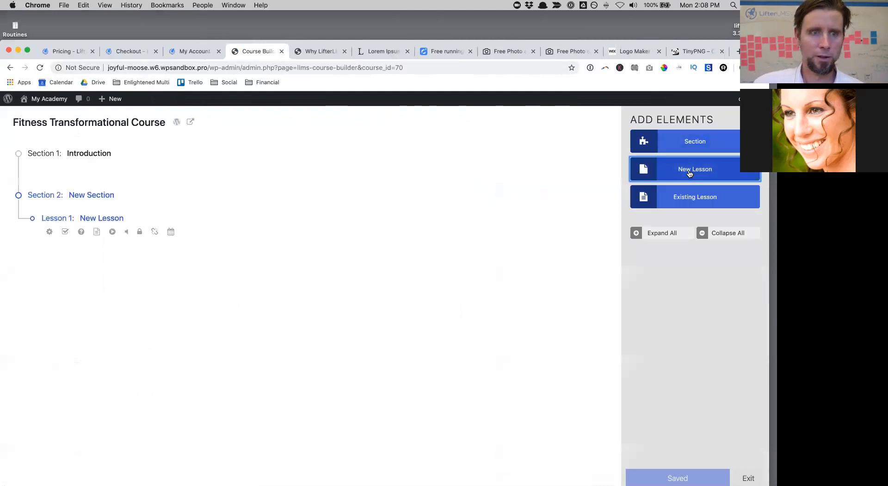
click(689, 173)
click(689, 172)
click(689, 173)
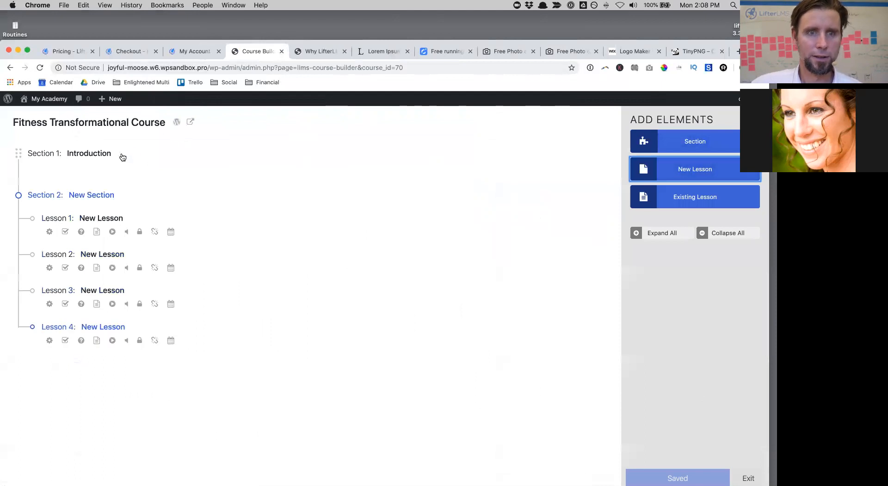
click(642, 233)
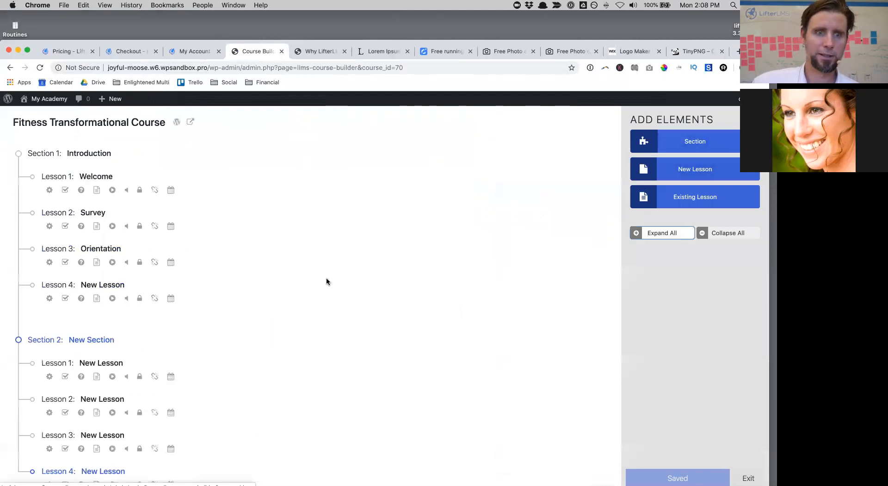
Step: Title Section 2 'Week 1' and add a third section below it
click(95, 340)
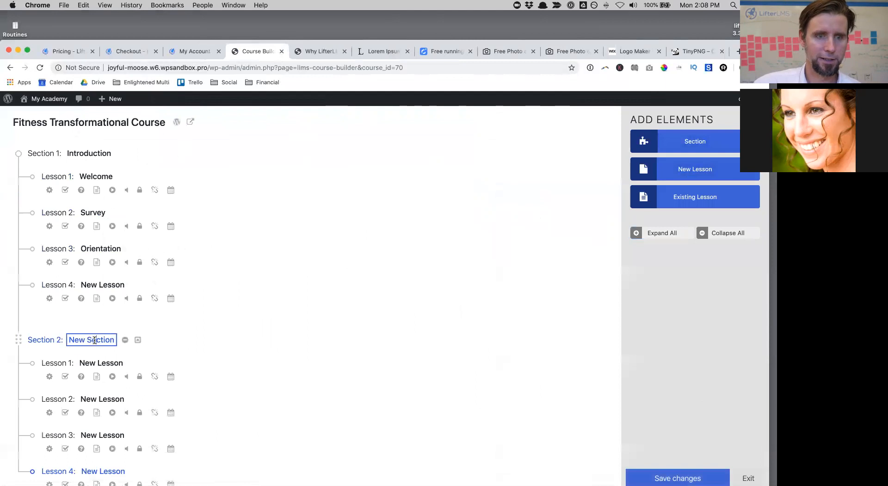
drag(69, 340, 119, 341)
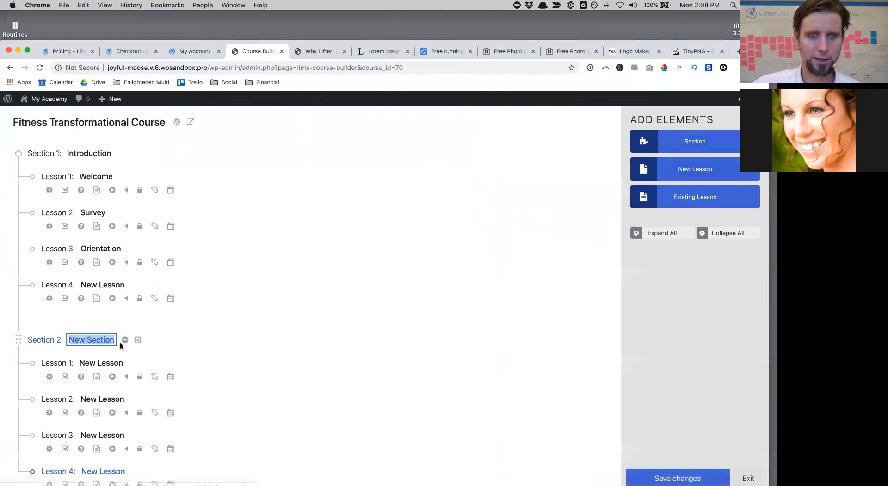
text(Week 1)
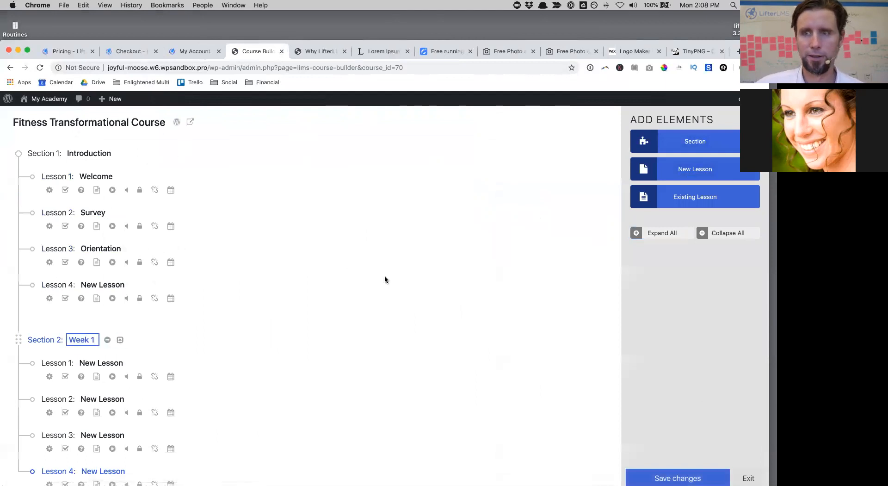
click(384, 277)
scroll(575, 327, down, 1)
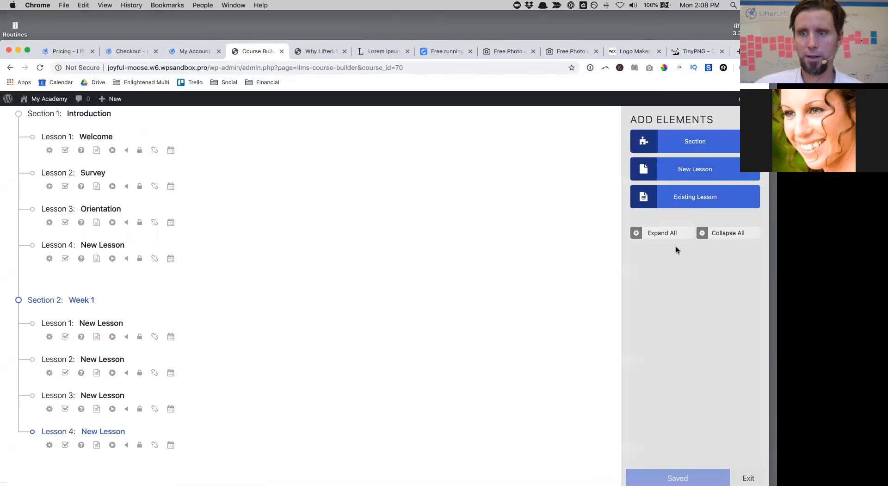
click(668, 137)
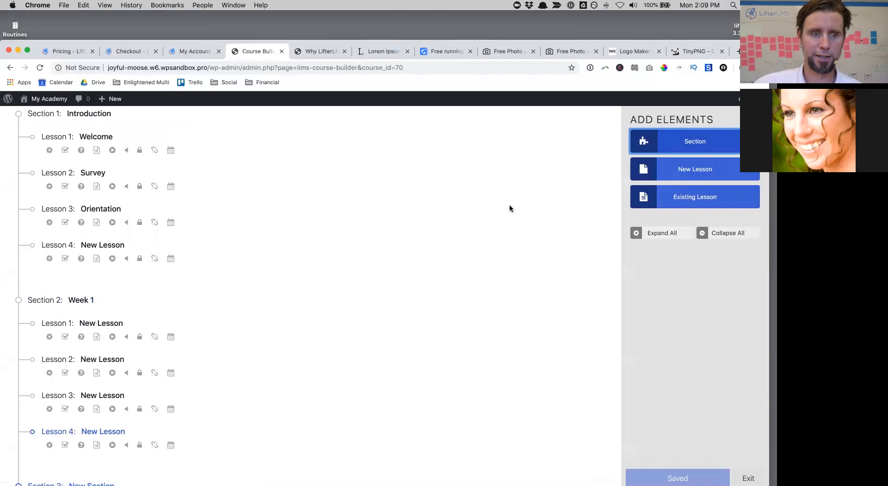
Step: Title Section 3 'Week 2' and give it four New Lessons
scroll(509, 204, down, 1)
click(100, 445)
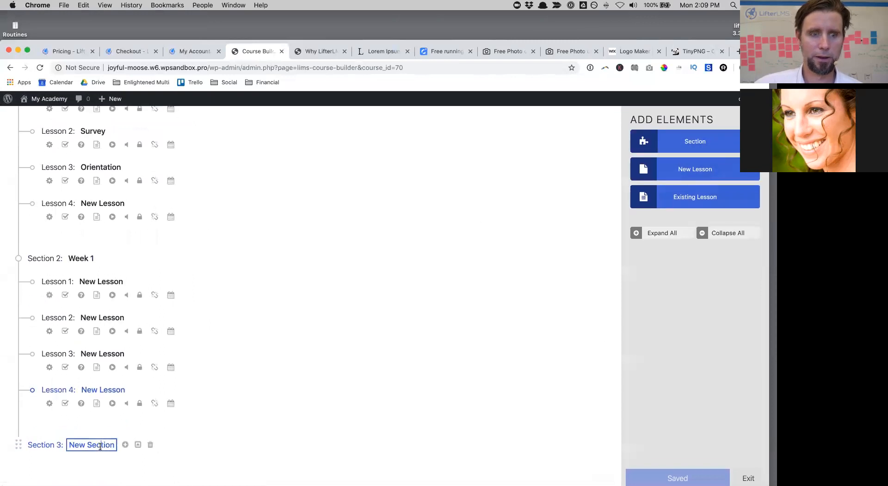
triple_click(70, 444)
text(Week 2)
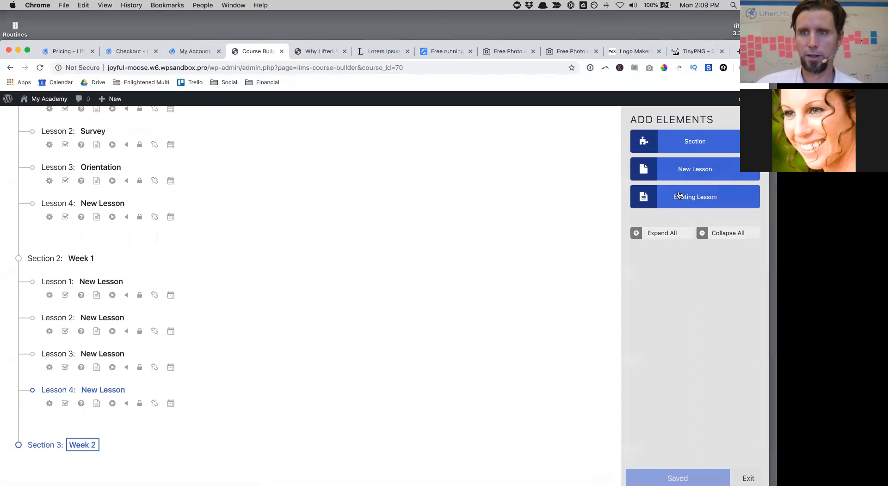
click(689, 171)
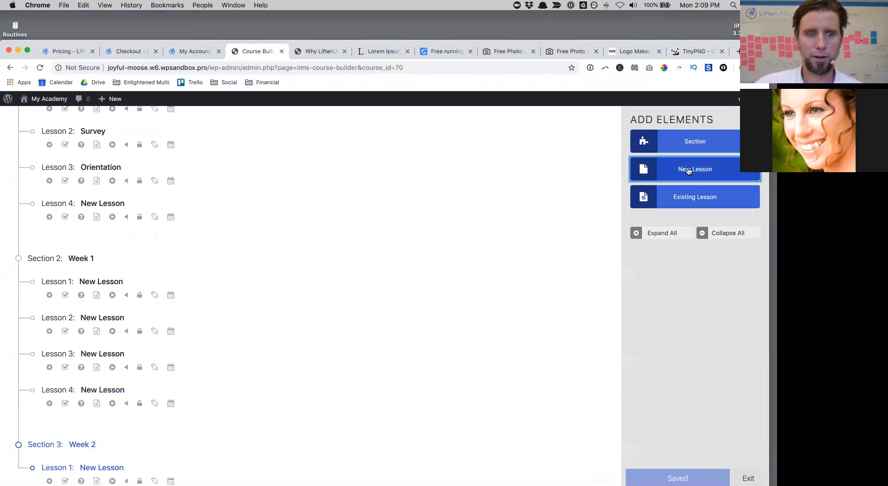
scroll(459, 271, down, 3)
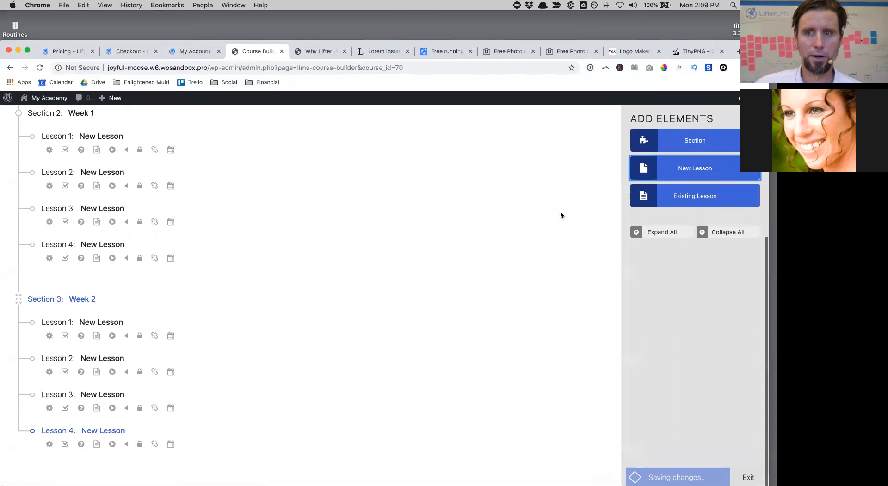
click(690, 271)
Step: Add Section 4 titled 'Week 4' with three New Lessons, then add a fifth section
click(666, 144)
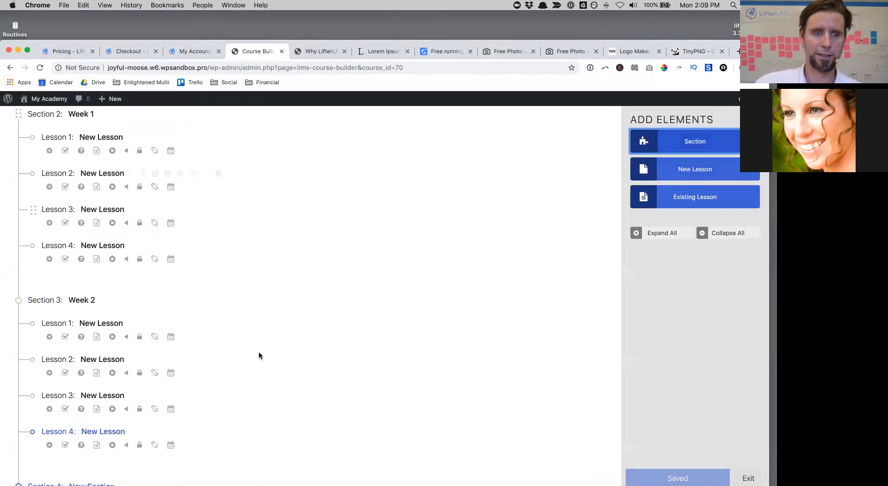
scroll(235, 360, down, 2)
click(73, 444)
drag(69, 444, 139, 457)
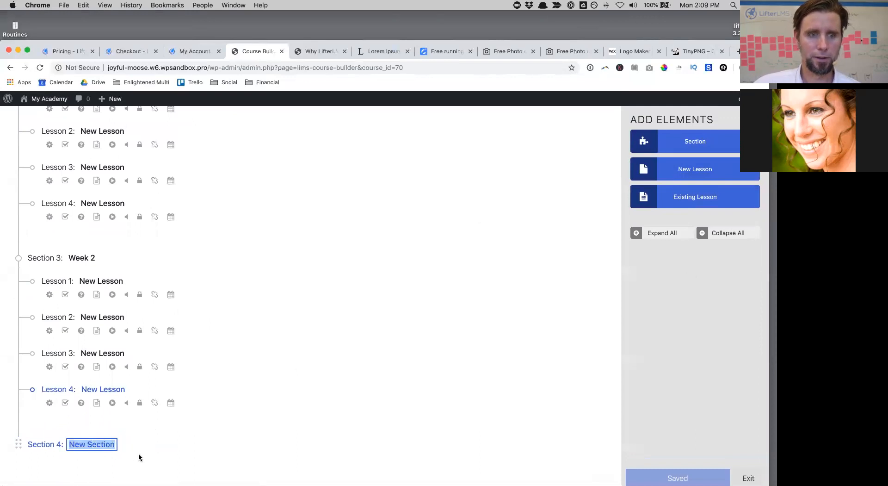
text(Week 4)
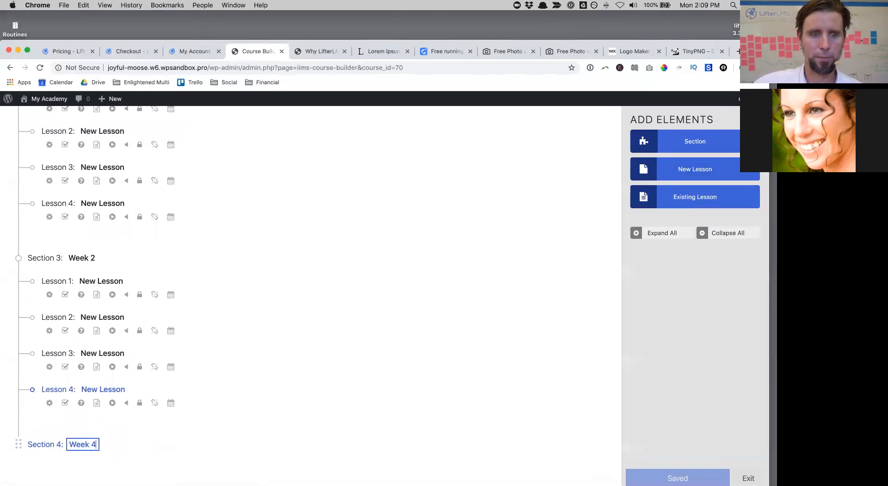
click(696, 171)
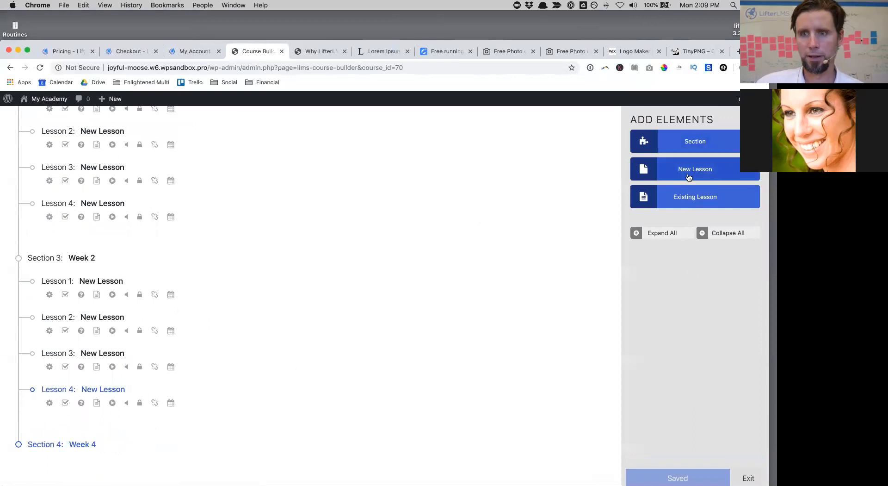
click(685, 177)
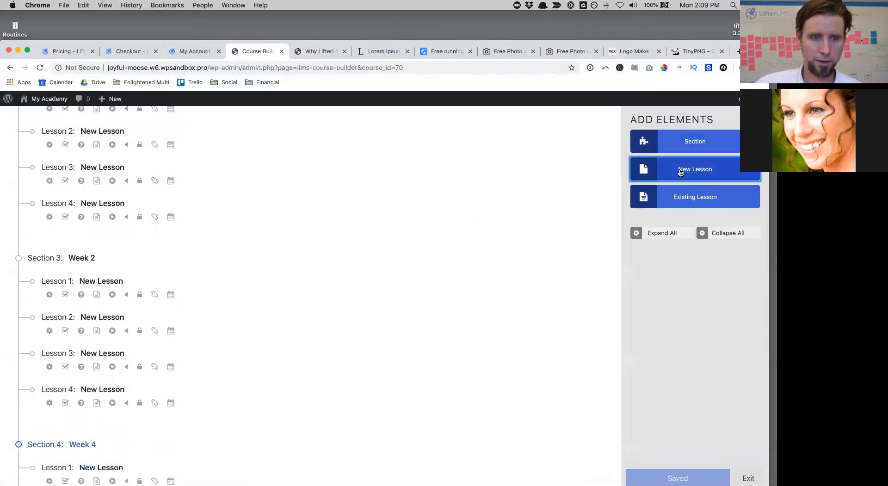
scroll(411, 268, down, 5)
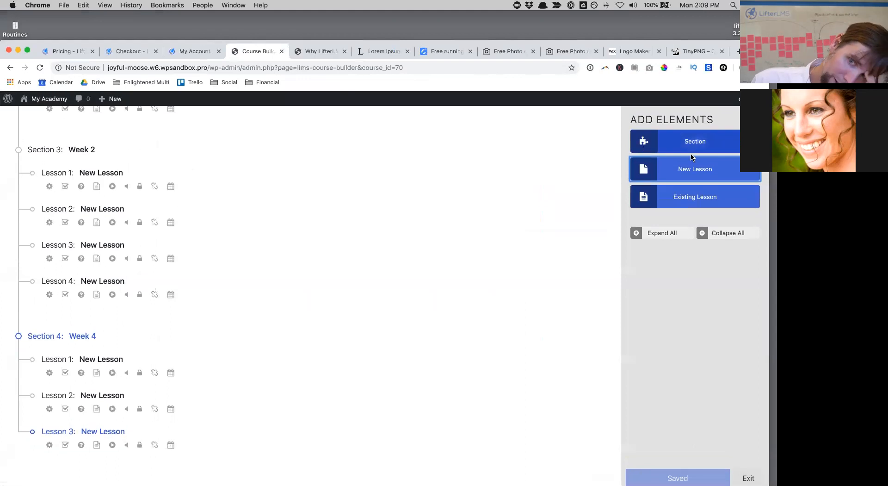
click(703, 148)
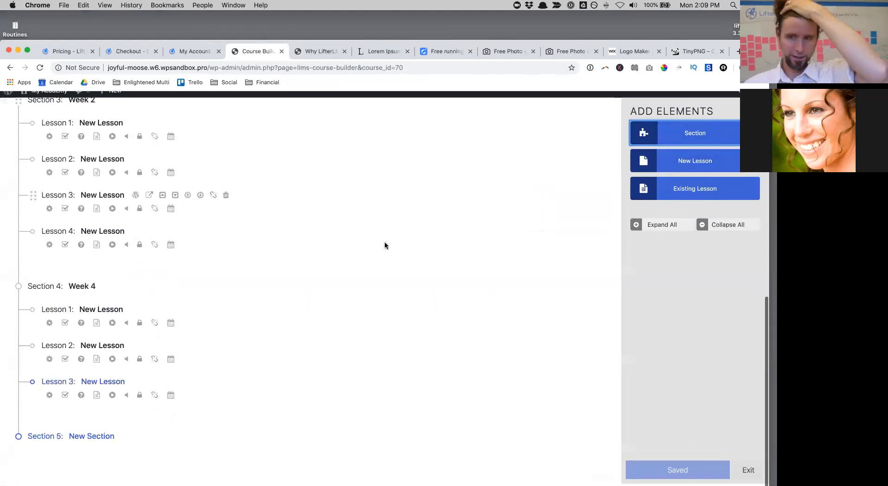
Step: Rename Section 5 to 'Conclusion'
click(70, 443)
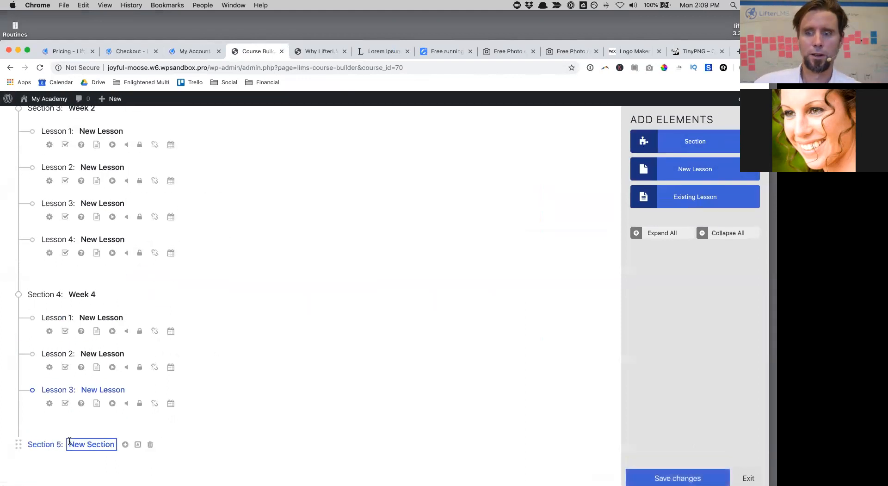
click(677, 479)
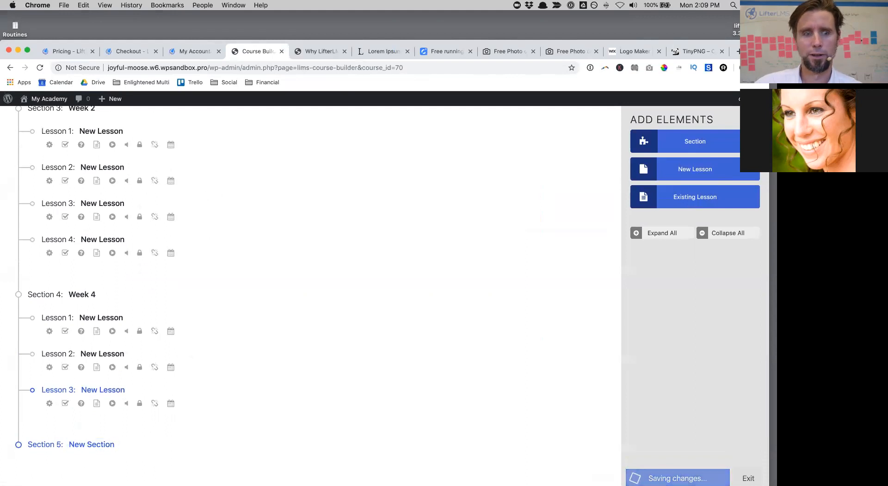
click(87, 444)
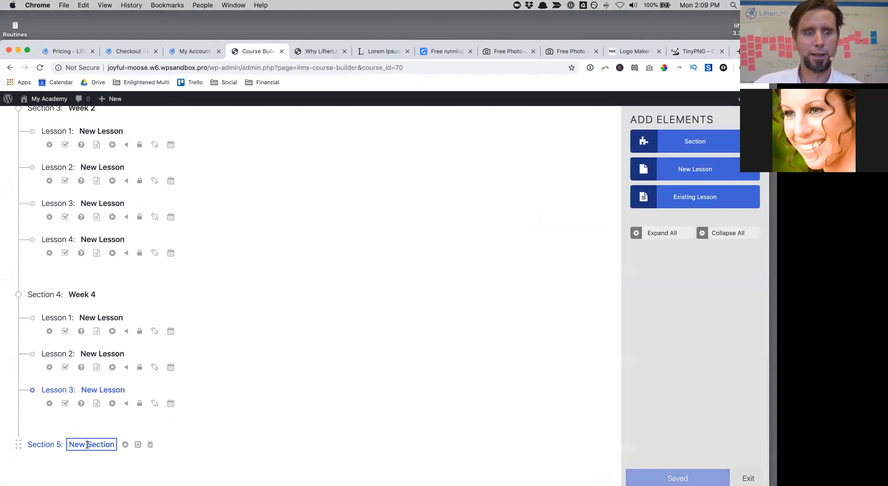
drag(69, 444, 150, 453)
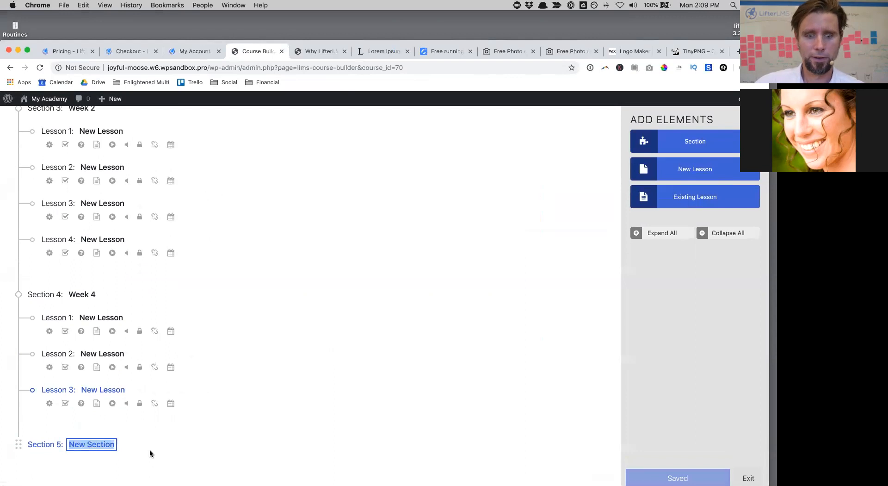
text(Conclusion)
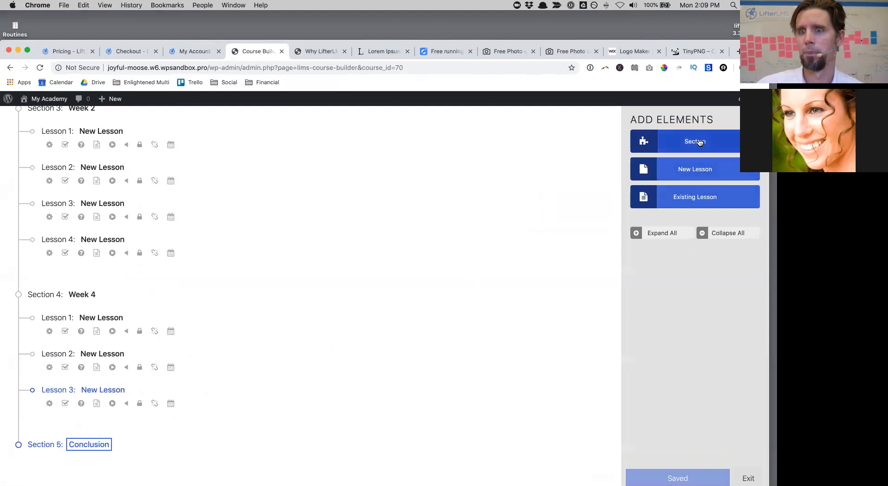
Step: Add Conclusion lessons titled 'Congratulations' and 'Aftercare'
click(684, 170)
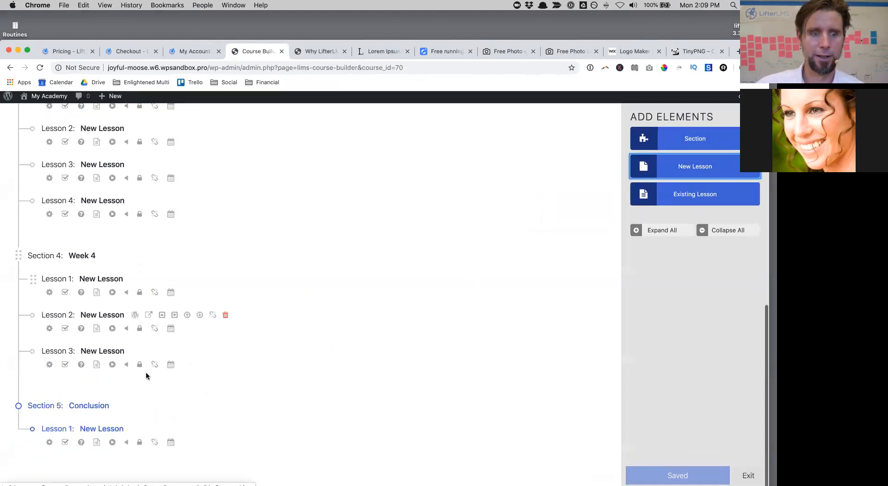
click(118, 429)
text(Congratu)
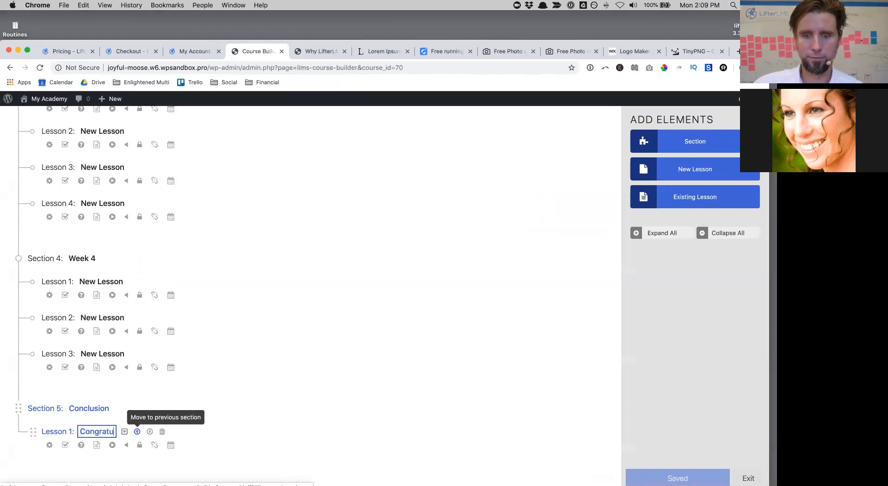
text(lationas)
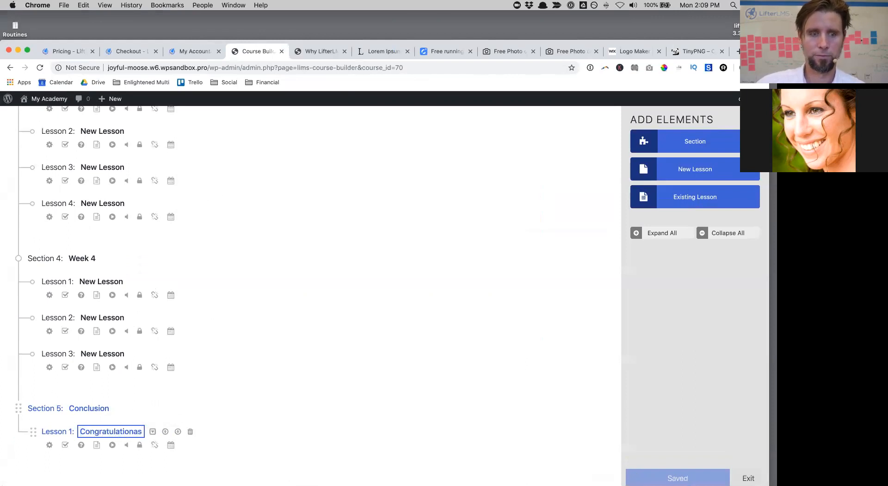
key(BackSpace)
key(BackSpace)
text(s)
key(Return)
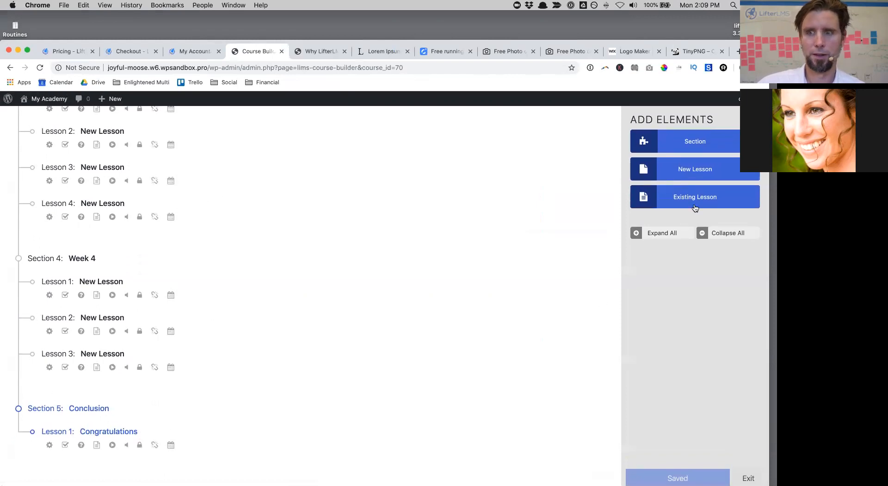
click(693, 176)
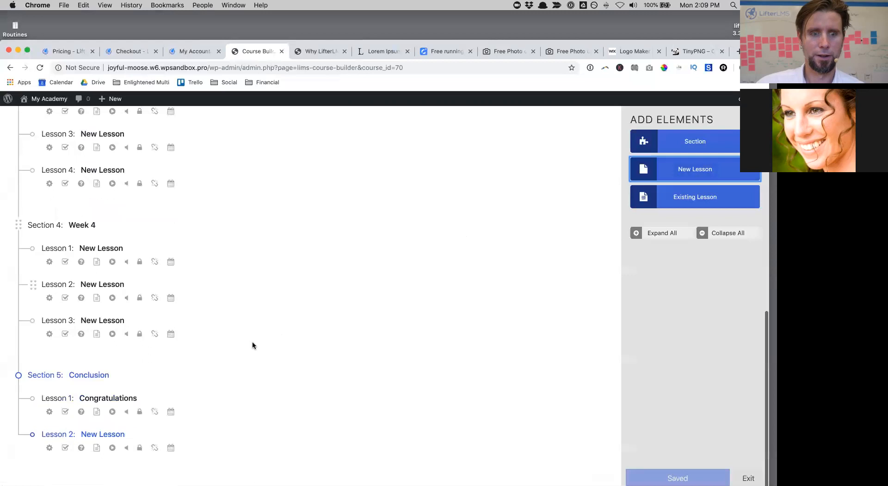
click(82, 428)
drag(83, 427, 133, 426)
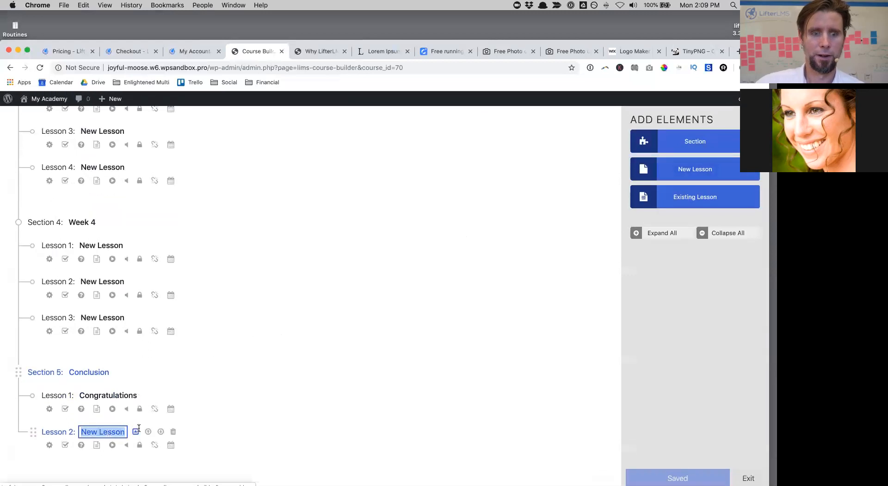
text(Aftercare)
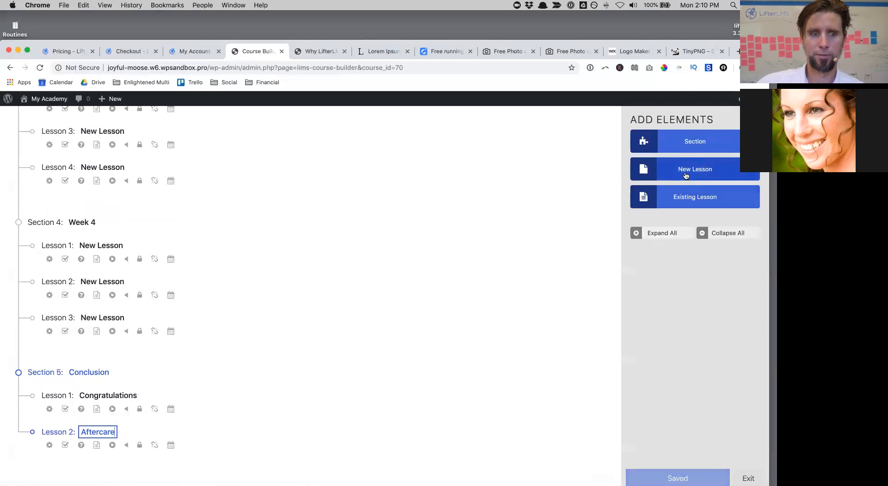
Step: Add Conclusion lessons titled 'Upsell' and 'Testimonial'
click(686, 175)
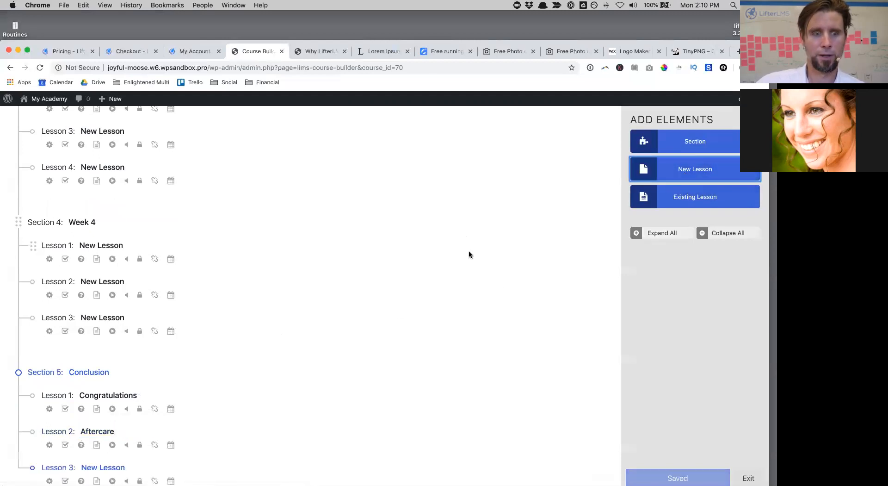
click(95, 431)
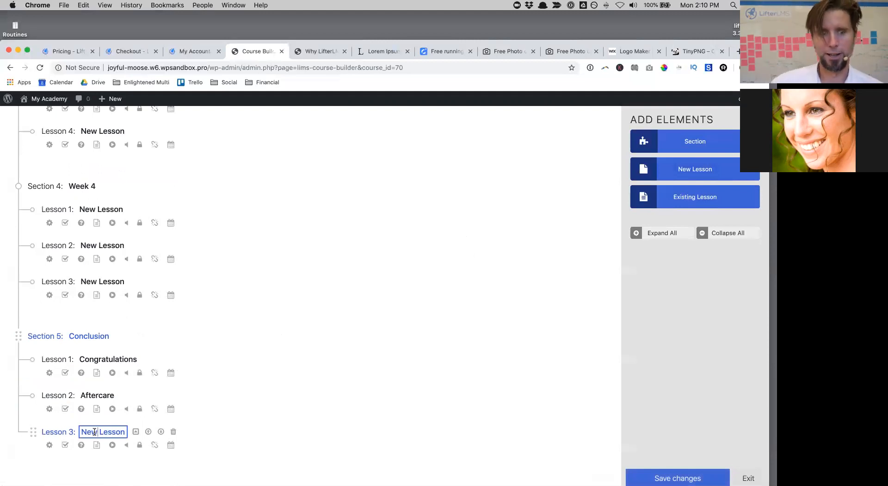
drag(83, 432, 163, 432)
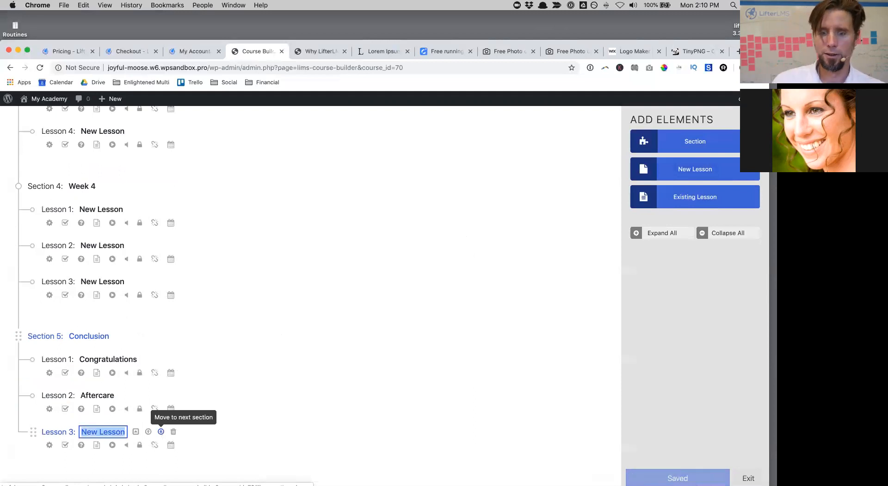
text(Up)
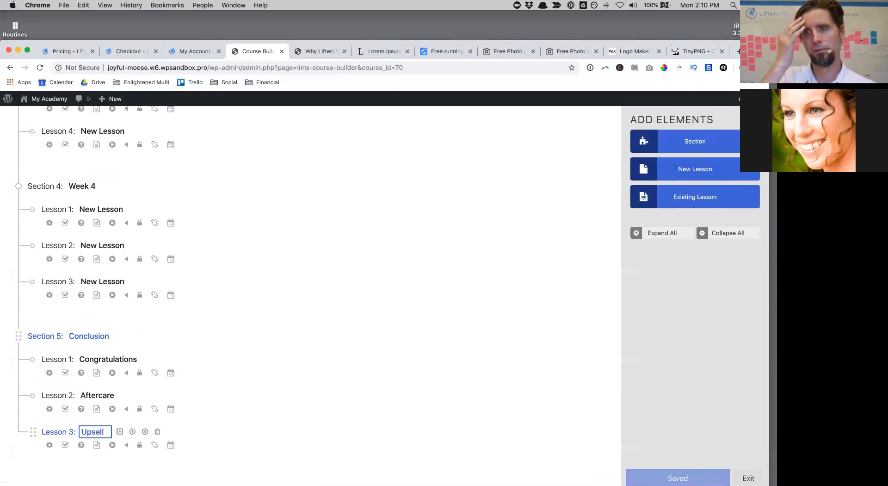
text(sell)
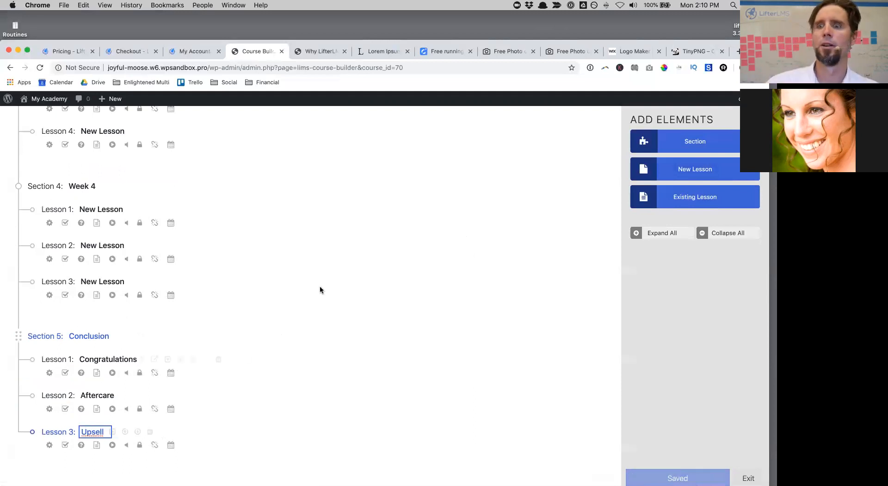
click(680, 170)
scroll(364, 287, down, 2)
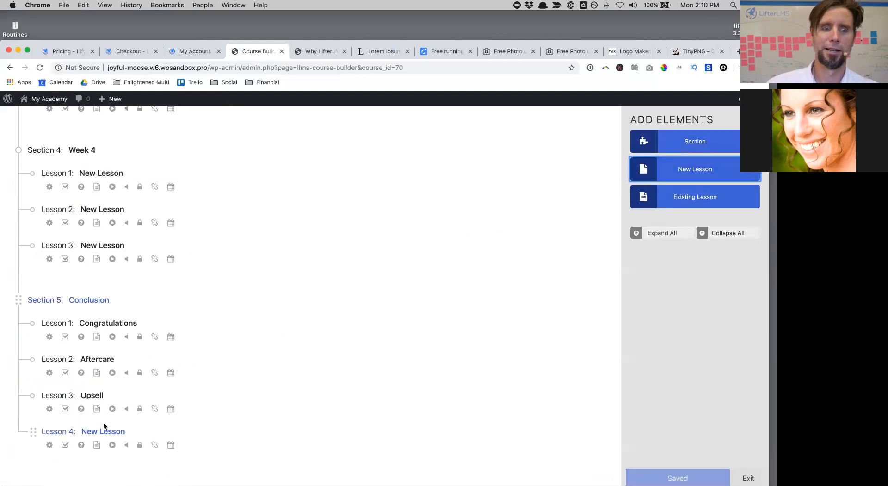
click(85, 431)
triple_click(114, 433)
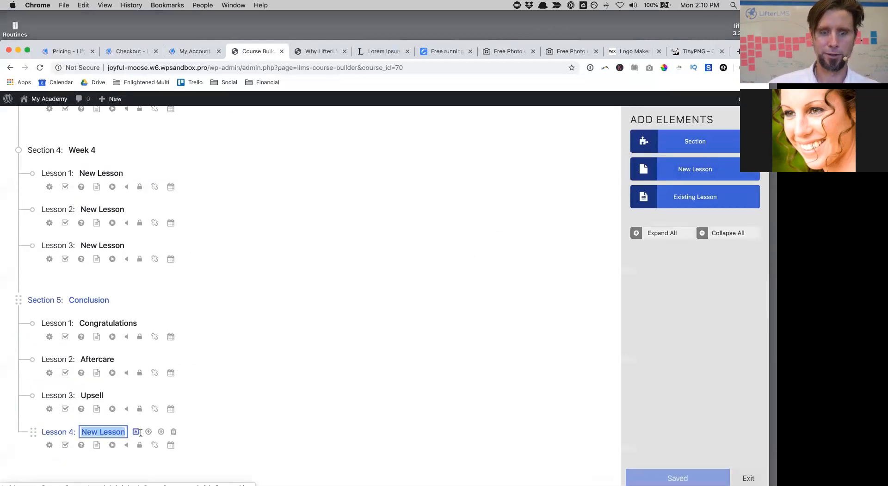
text(Testimonias)
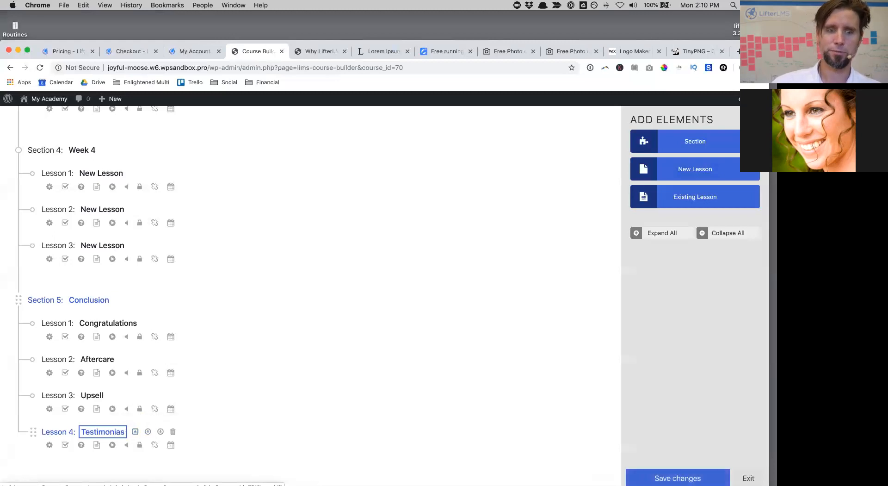
key(BackSpace)
text(l)
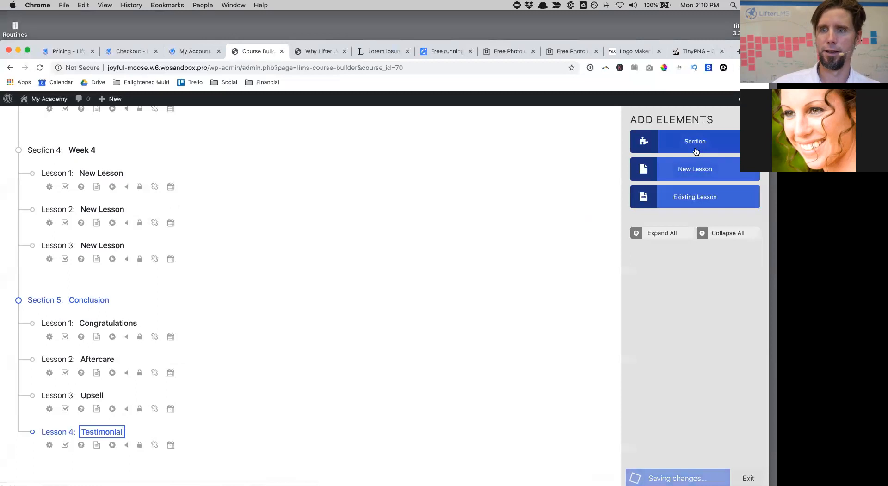
Step: Add a final 'Surprise Bonus' lesson and save the course outline
click(694, 168)
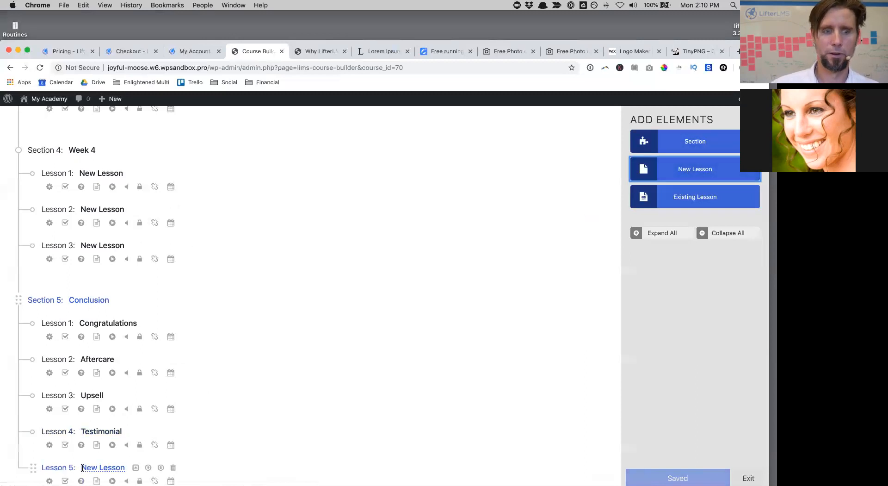
click(103, 467)
text(B)
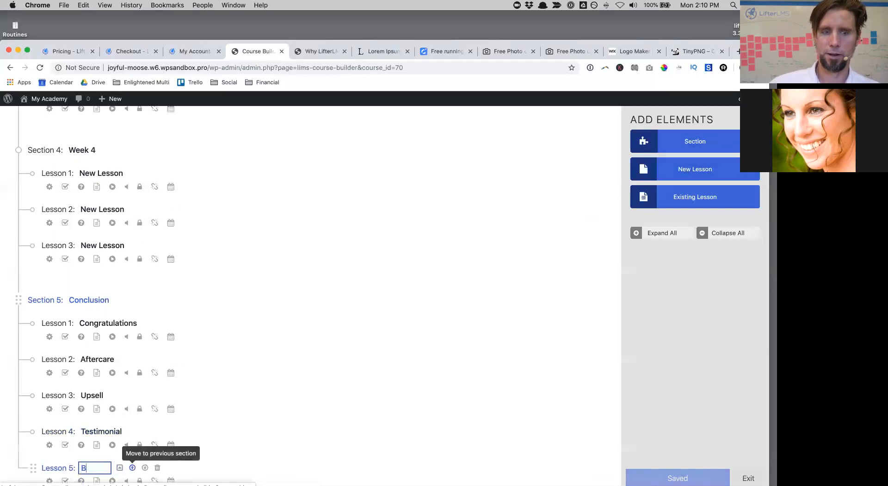
text(Surprise Bo)
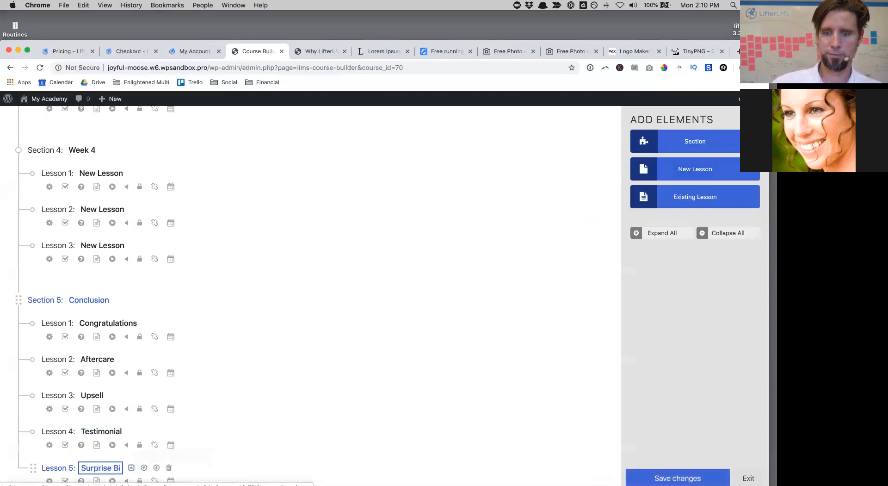
text(nus)
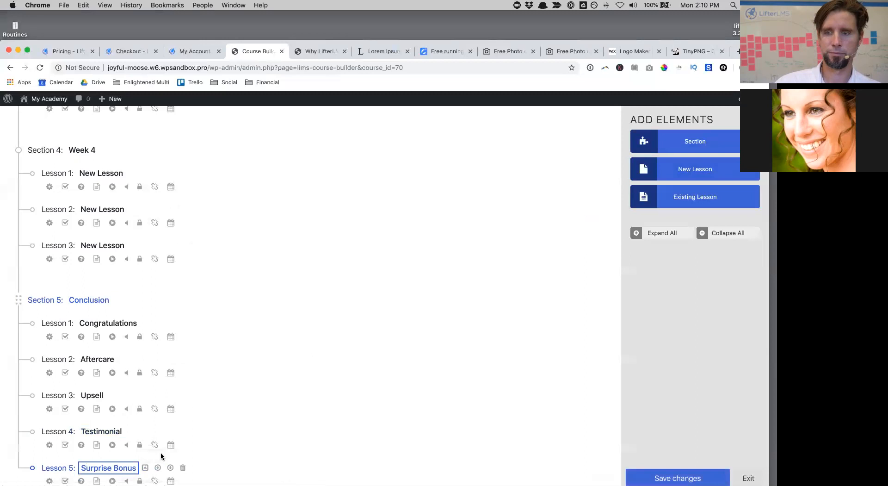
click(630, 471)
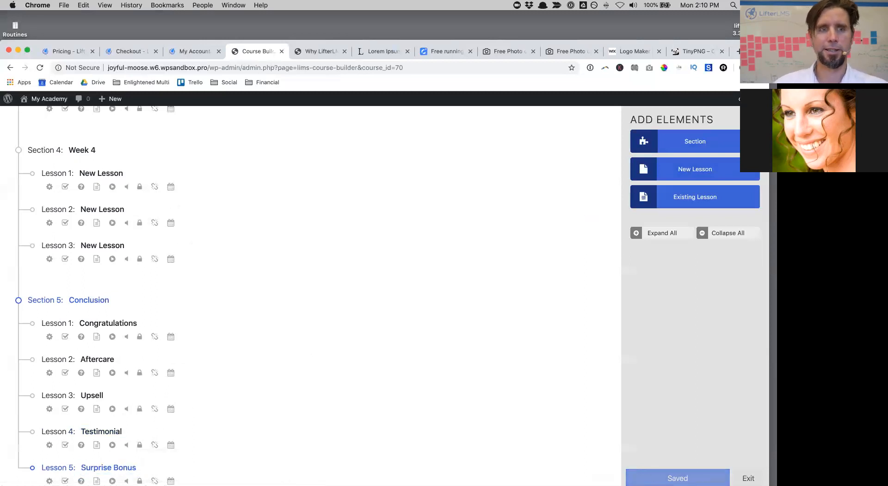
scroll(429, 330, up, 12)
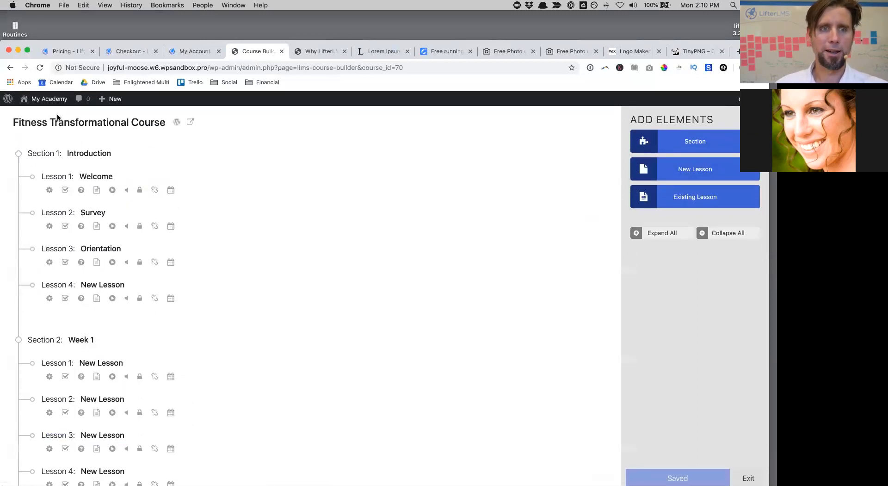
Step: Browse from the site home page through Courses to the Fitness Transformational Course page
mouse_move(49, 98)
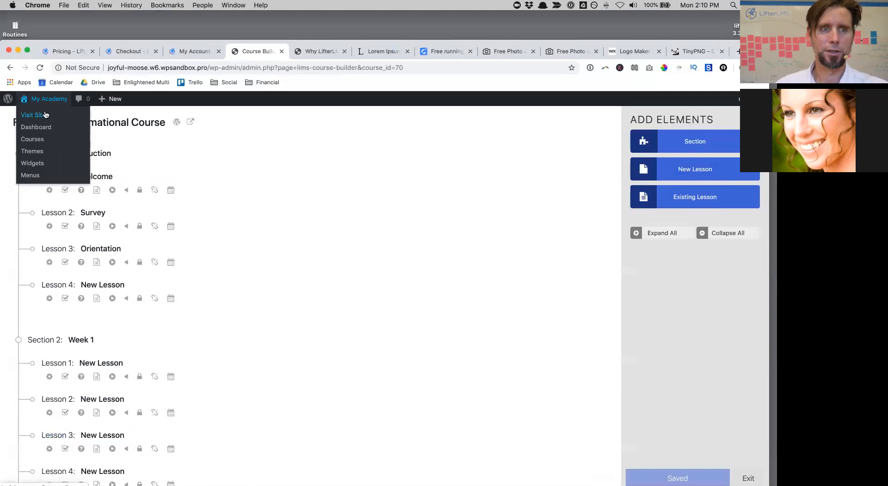
click(306, 52)
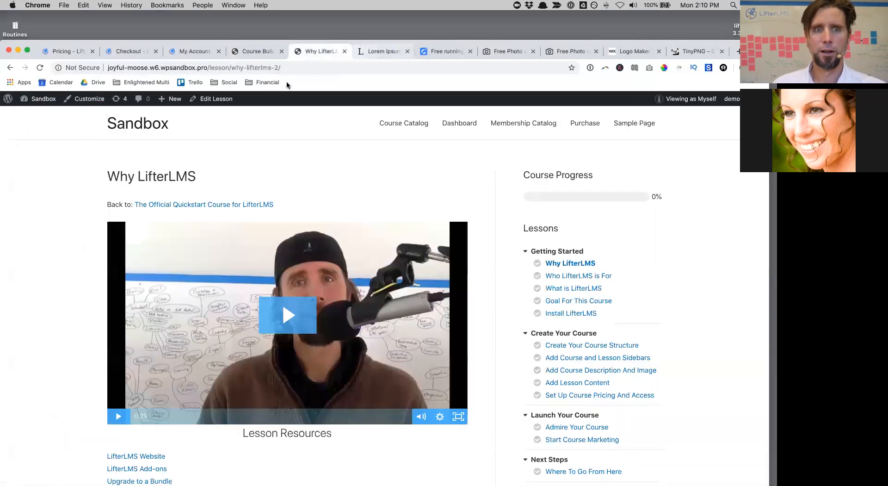
click(148, 133)
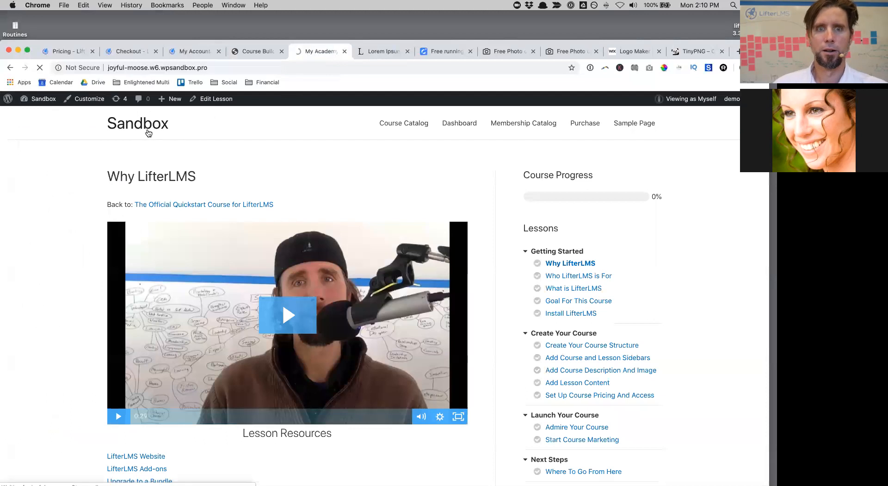
click(515, 125)
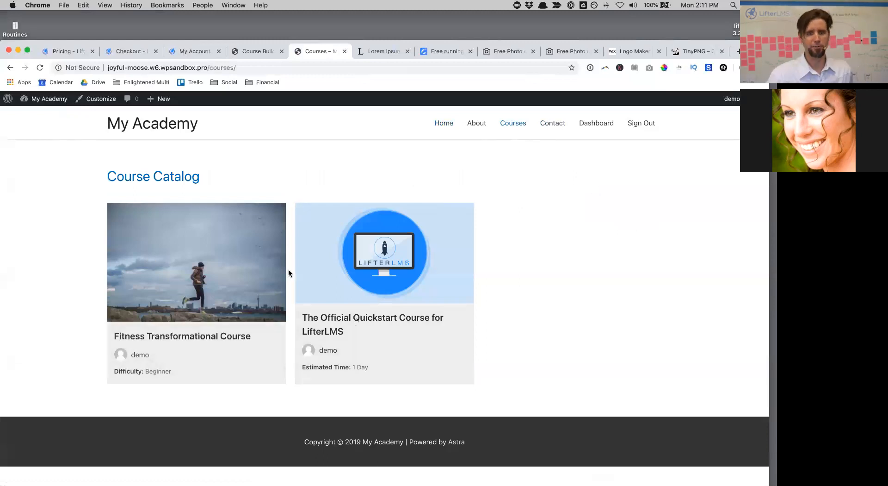
click(270, 275)
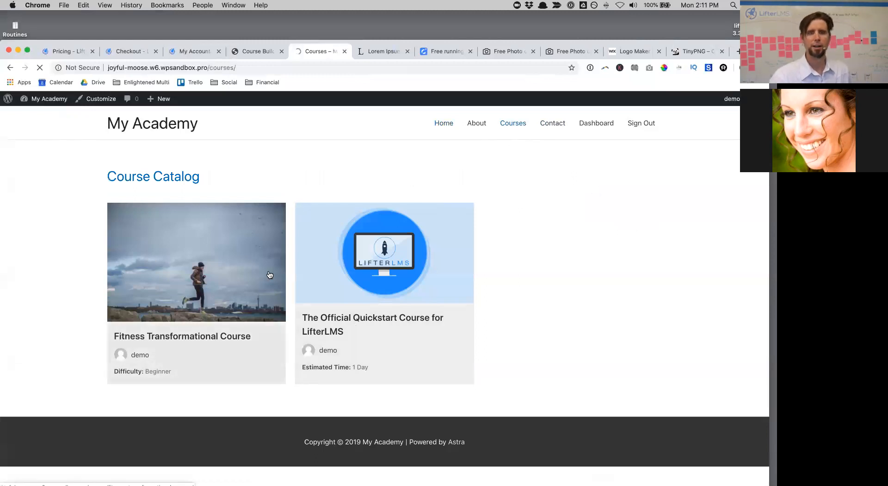
Step: Scroll through the course's sections down to the Conclusion lessons, then return to the course builder
scroll(640, 187, down, 3)
scroll(639, 186, down, 2)
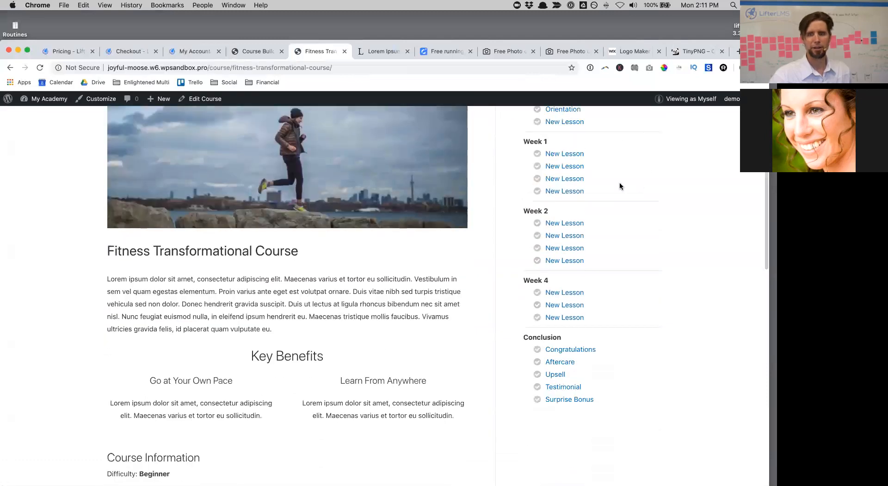
scroll(537, 378, down, 15)
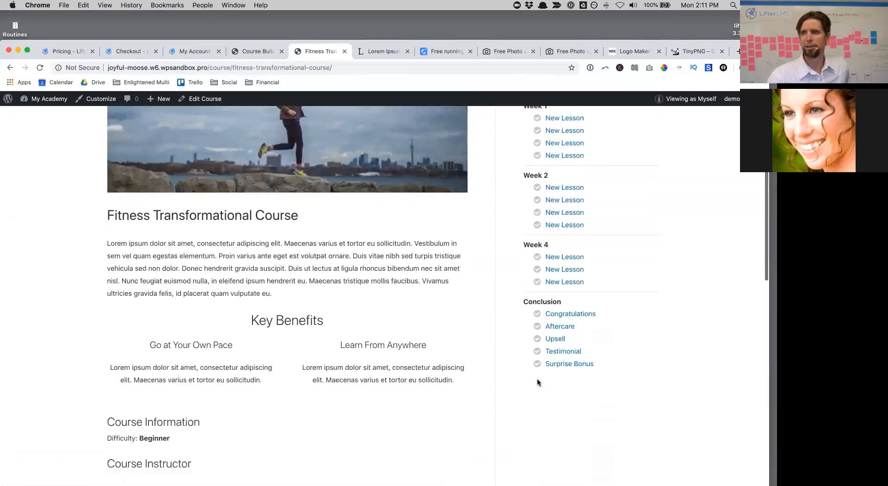
scroll(537, 382, down, 3)
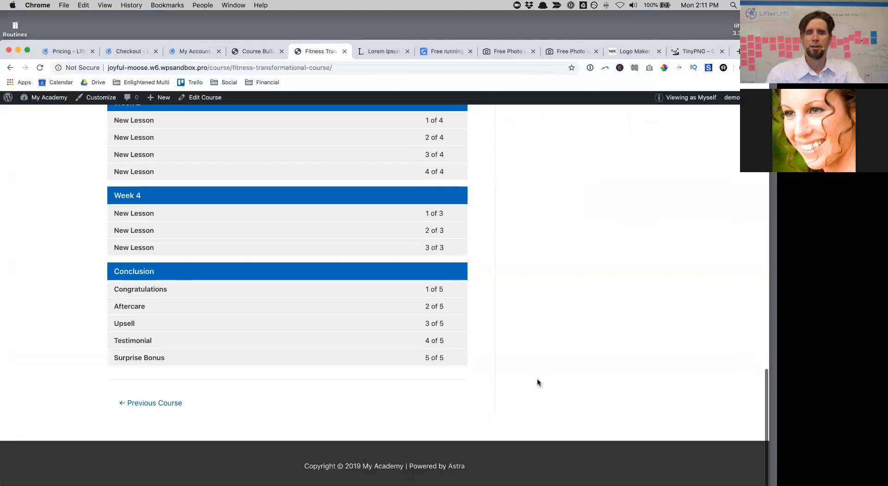
scroll(537, 382, up, 20)
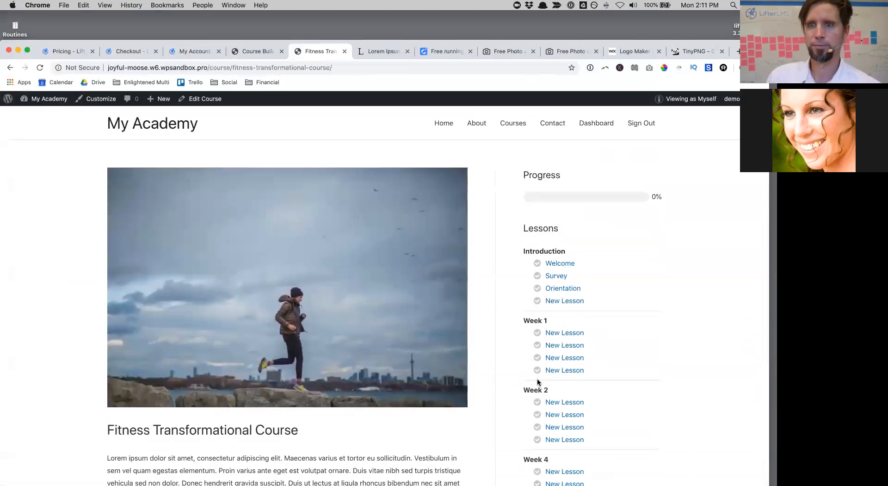
scroll(537, 379, down, 10)
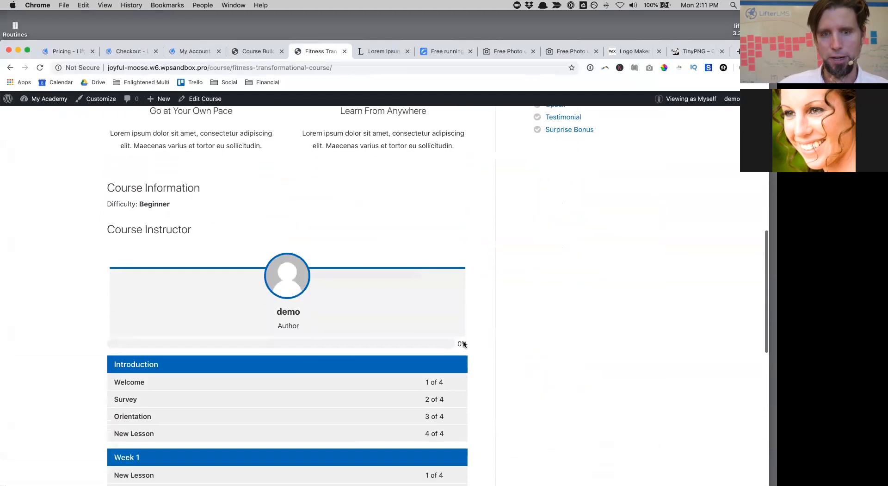
scroll(464, 298, up, 15)
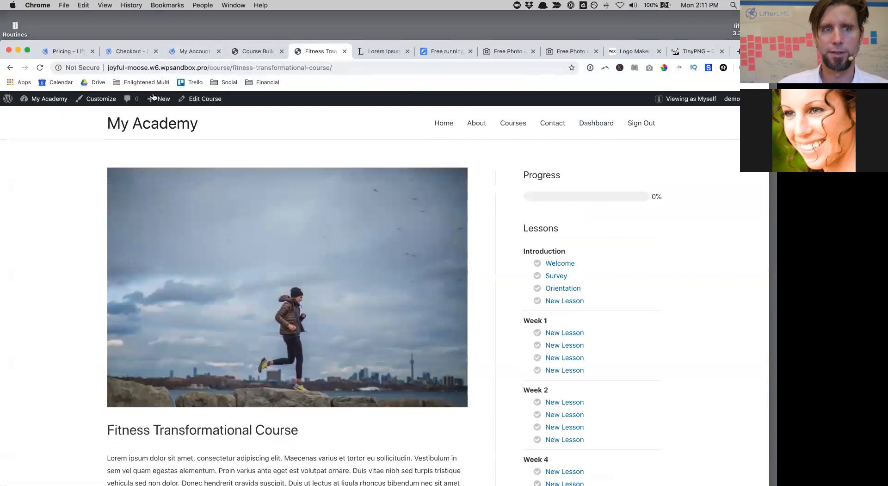
click(260, 51)
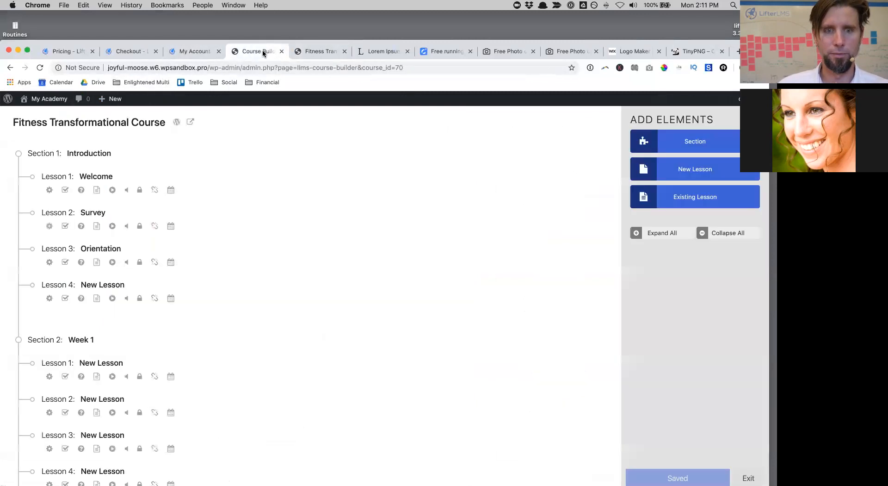
Step: Open the course's full edit screen, scroll to Access Plans, and add a new plan
click(176, 122)
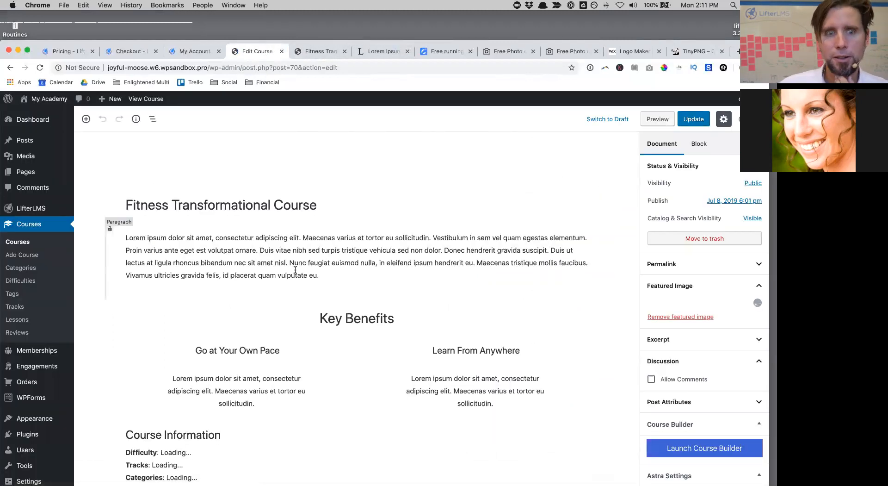
scroll(296, 269, down, 3)
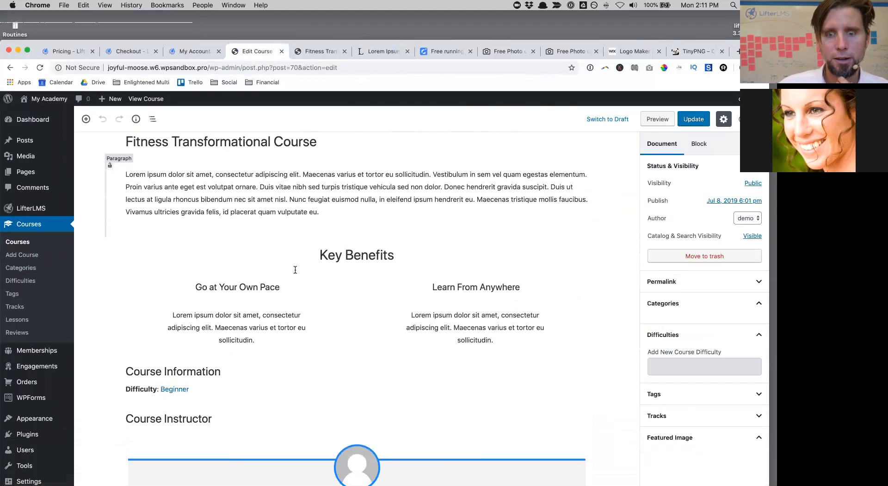
scroll(295, 269, down, 8)
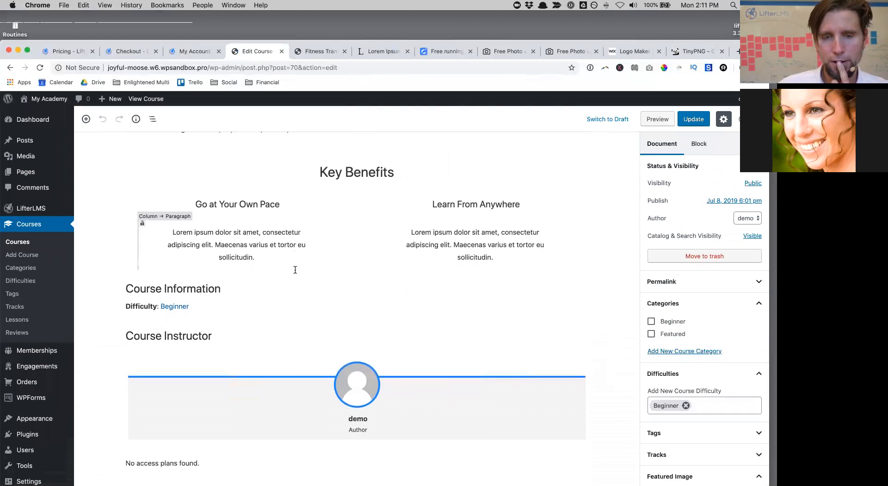
scroll(295, 270, down, 20)
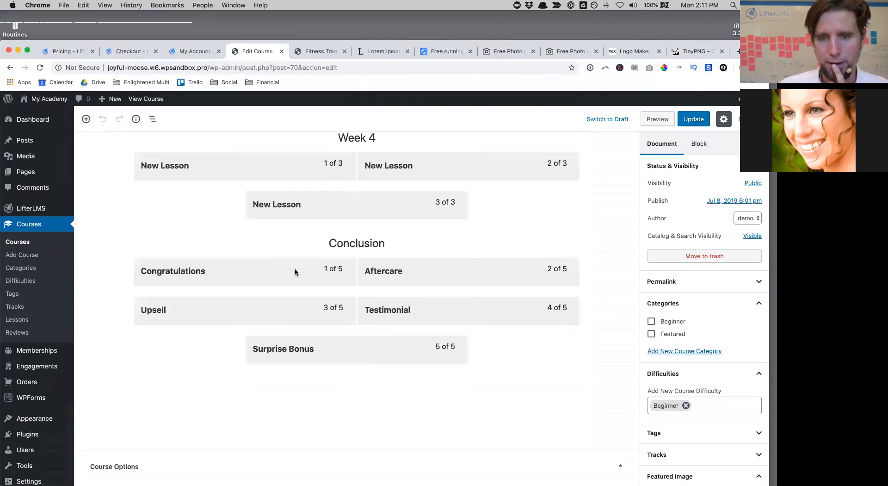
scroll(295, 270, up, 3)
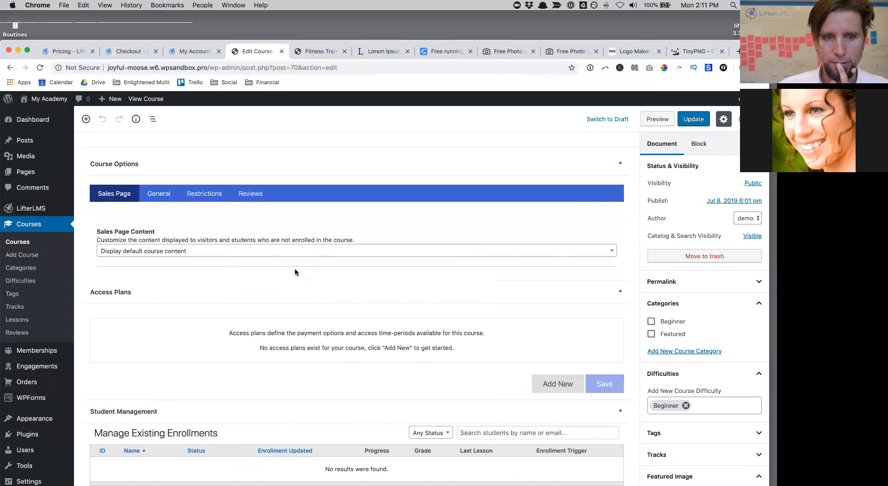
scroll(296, 270, down, 3)
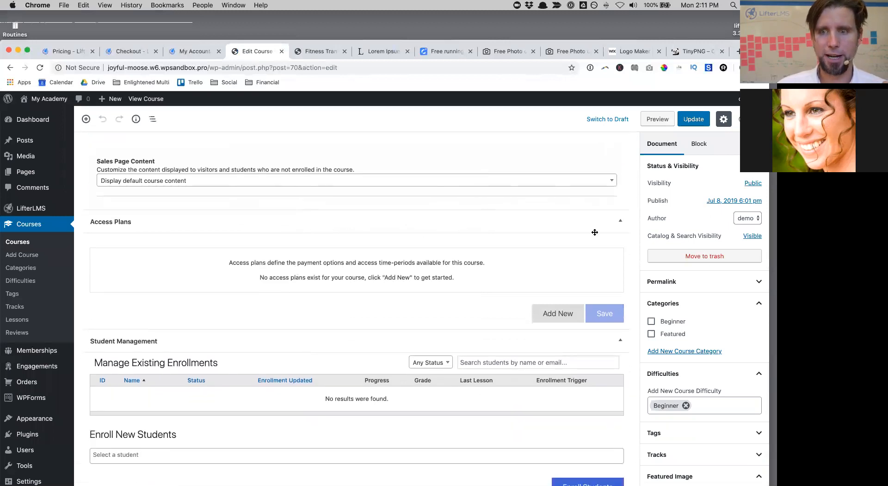
click(545, 314)
Step: Save a 'One Time Payment' plan with 'Buy Now' text, price 1000, expiring after 1 year
click(126, 290)
text(One Time Payment)
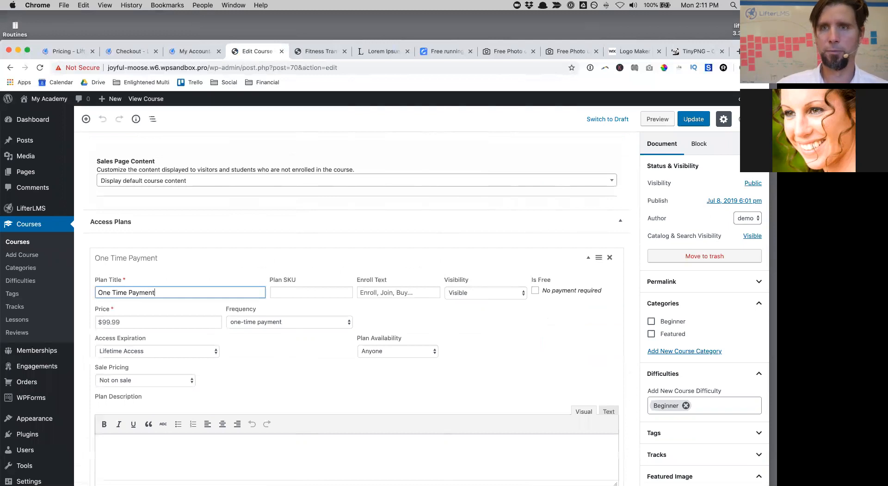
click(406, 291)
text(Buy Now)
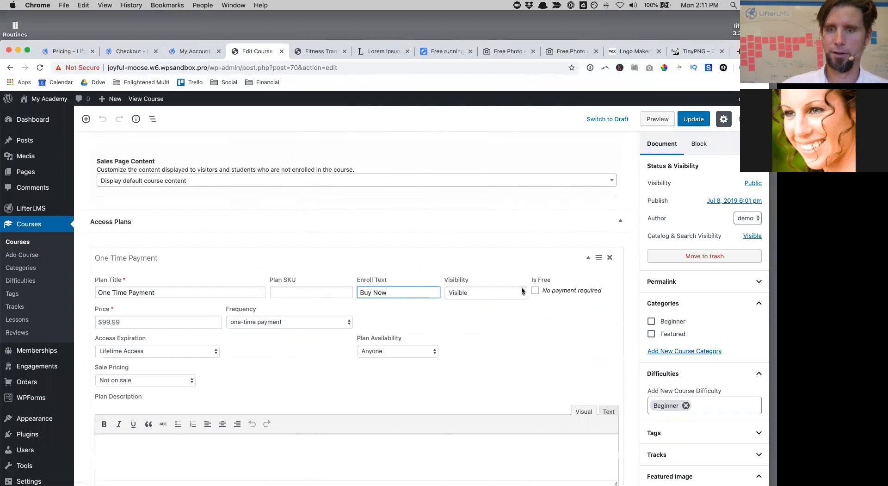
click(154, 322)
text(1000)
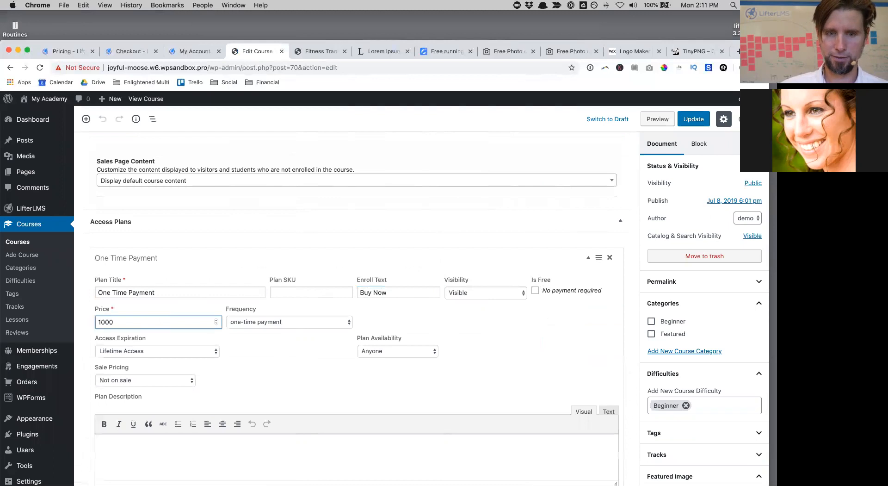
click(198, 353)
click(194, 360)
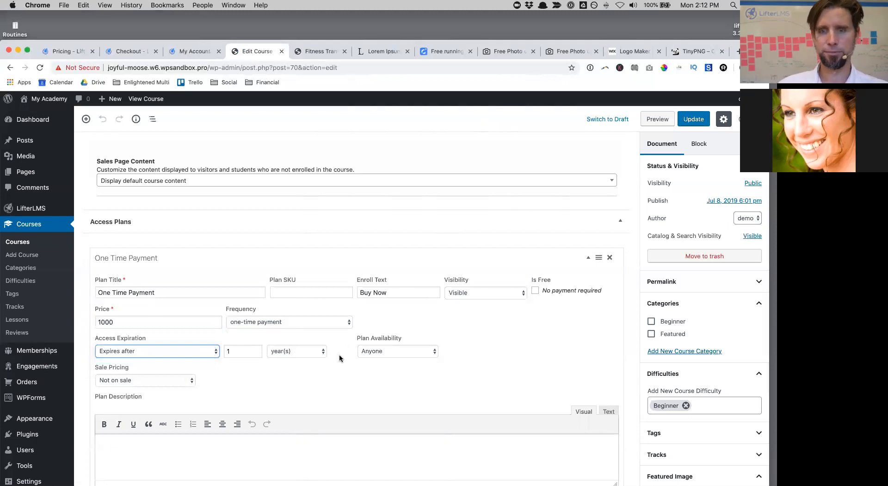
scroll(426, 327, down, 3)
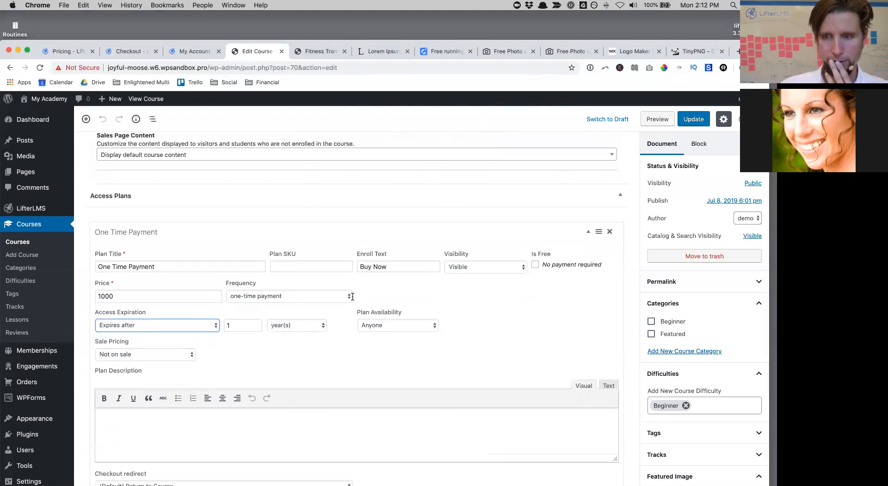
click(604, 467)
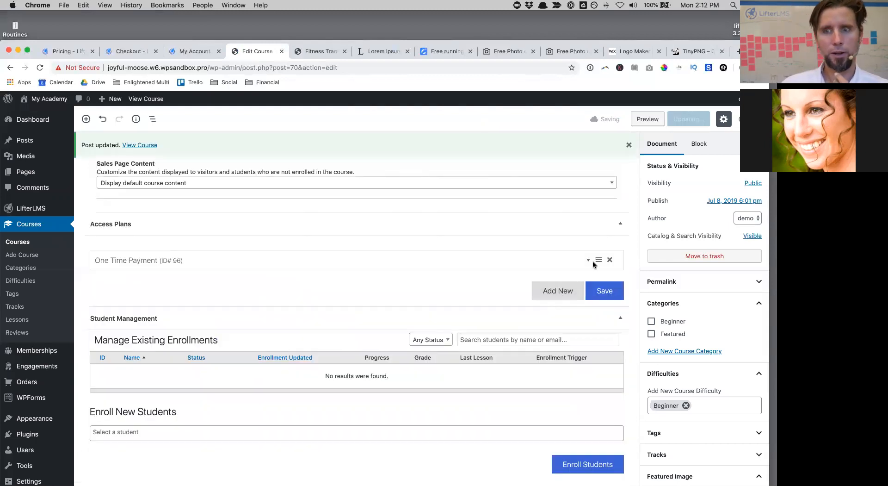
Step: Add a second access plan titled 'Payment Plan' with 'Buy Now' text and price 400
click(565, 291)
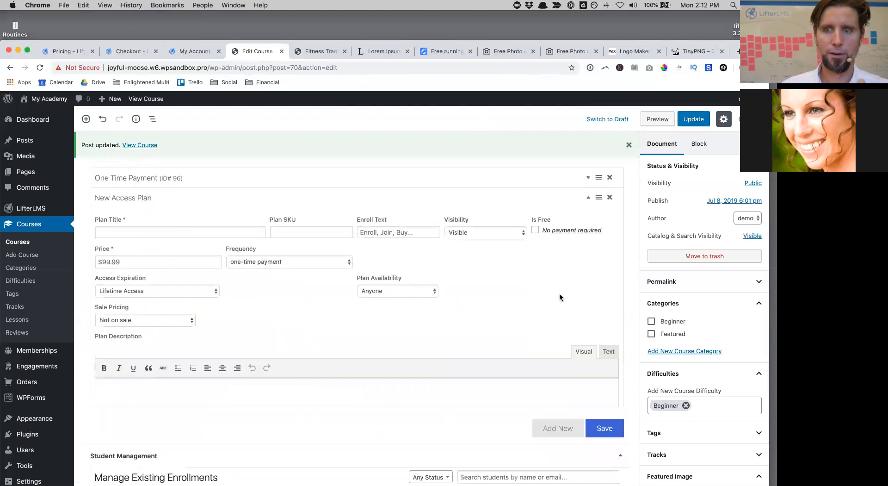
click(100, 237)
text(Payment Plan)
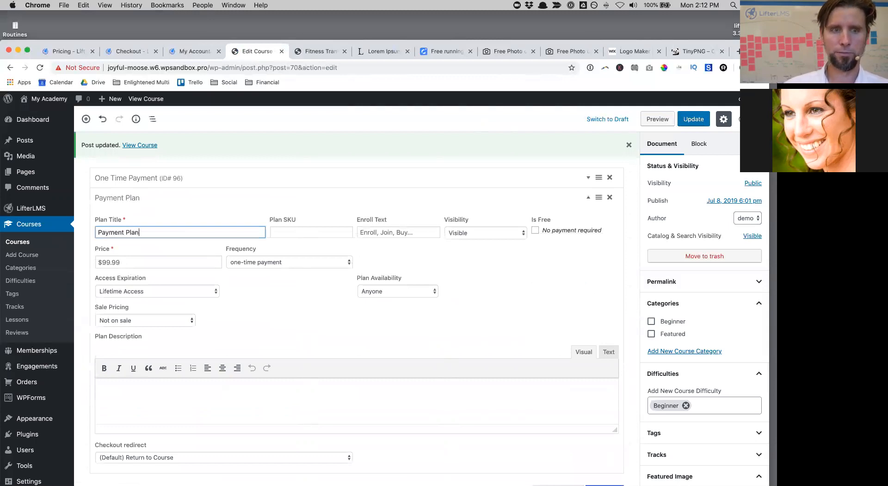
click(408, 232)
text(Buy Now)
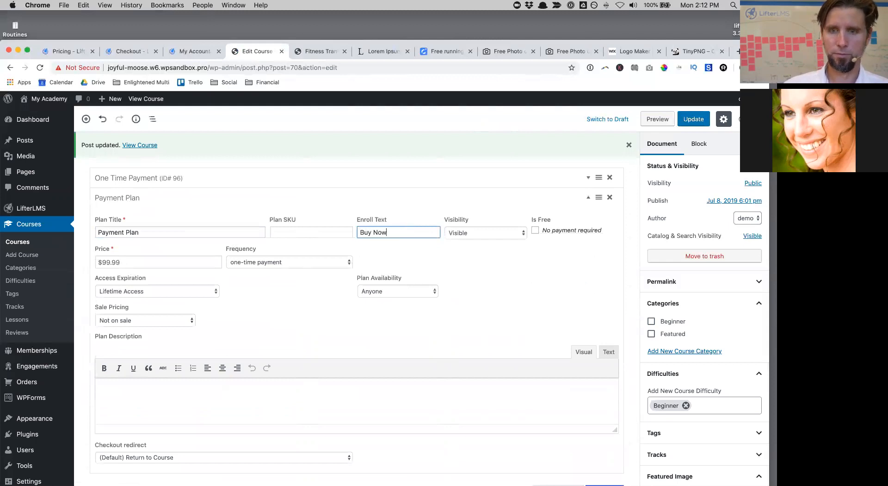
click(173, 265)
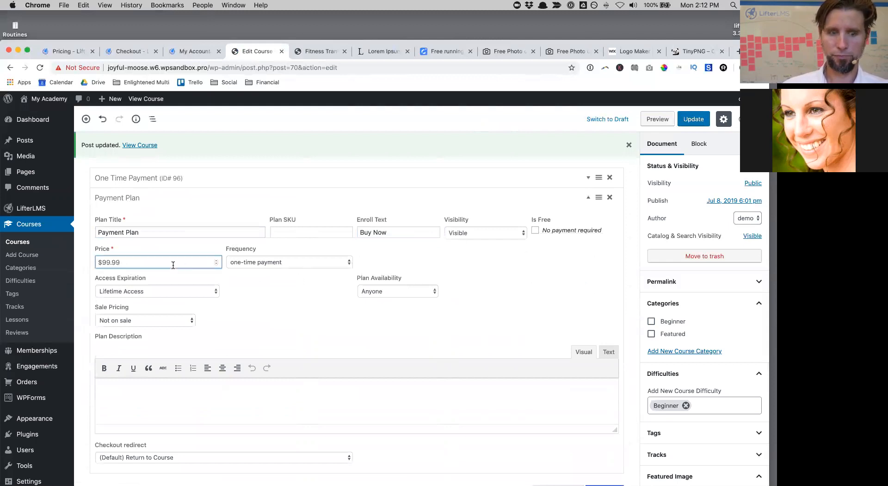
text(400)
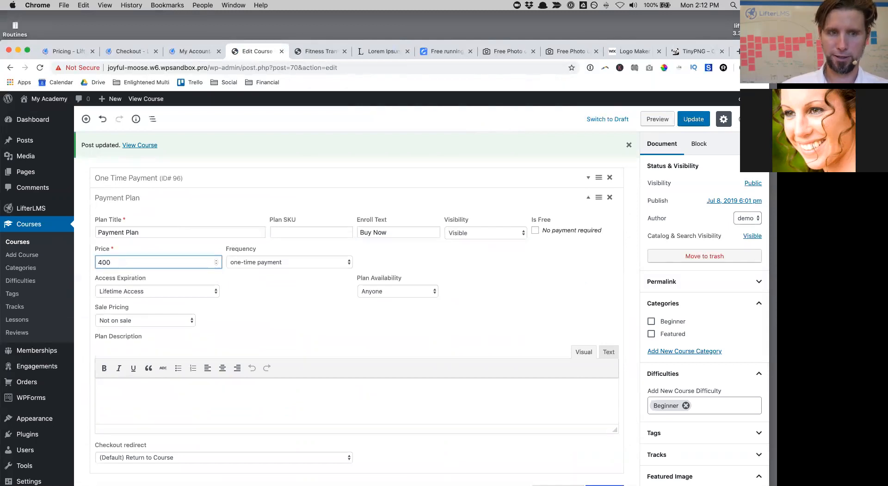
Step: Bill it every month for 3 months, expire access after 1 year, and save the plan
click(270, 261)
click(293, 269)
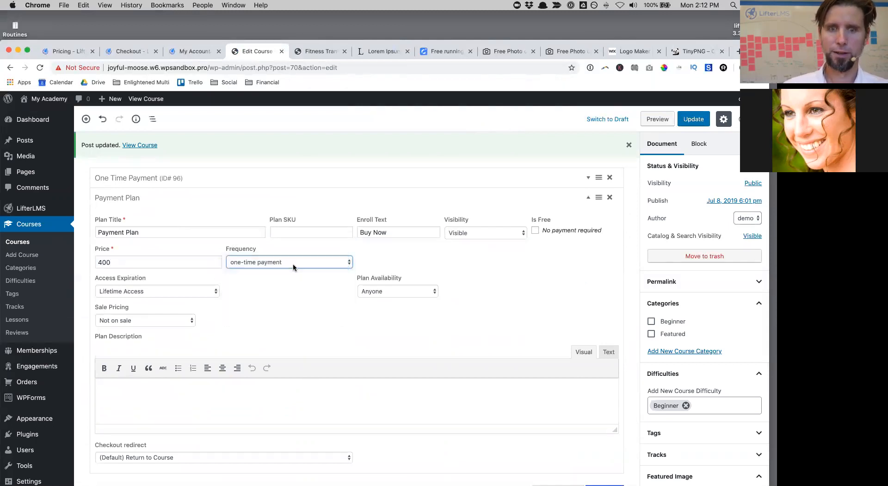
click(382, 262)
click(379, 270)
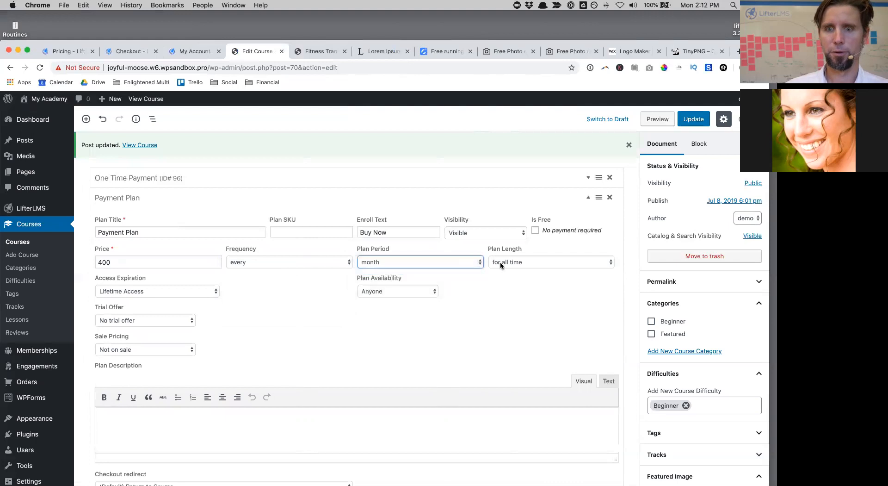
click(501, 262)
click(506, 287)
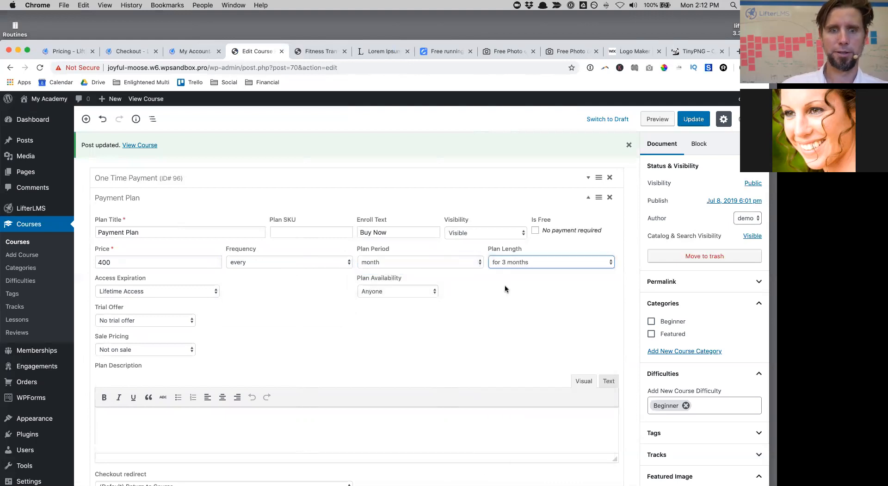
click(198, 291)
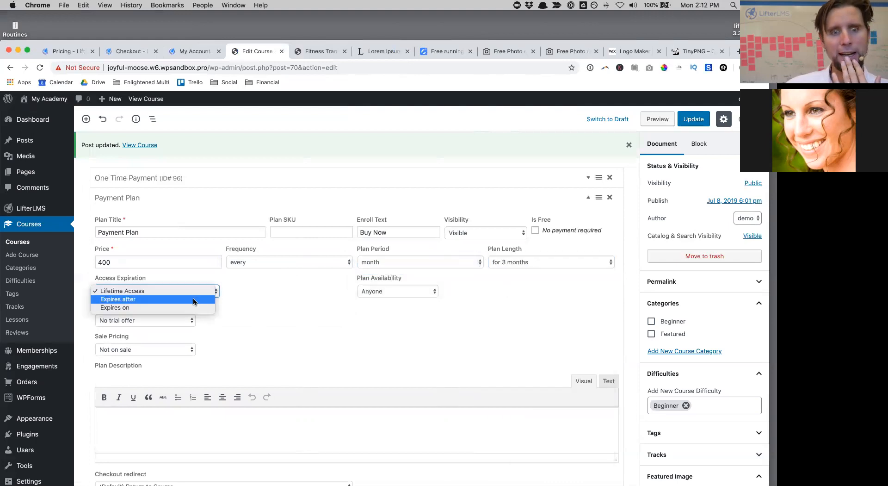
click(193, 299)
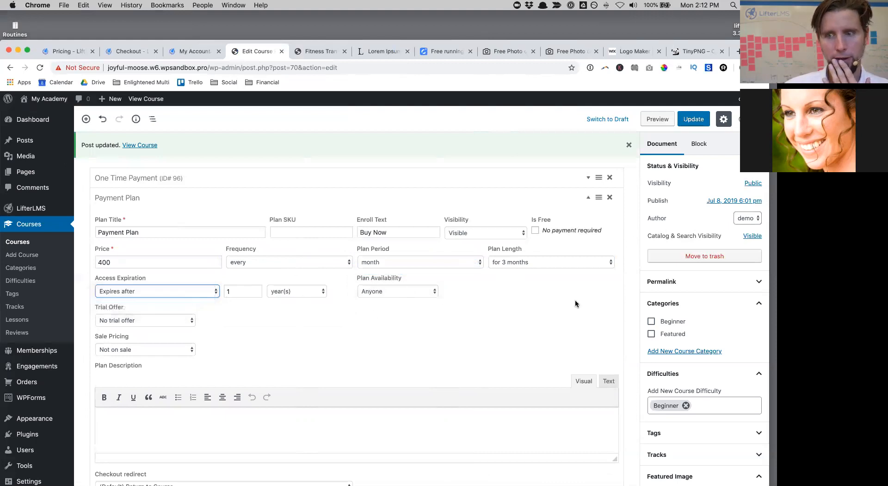
scroll(576, 299, down, 3)
click(609, 377)
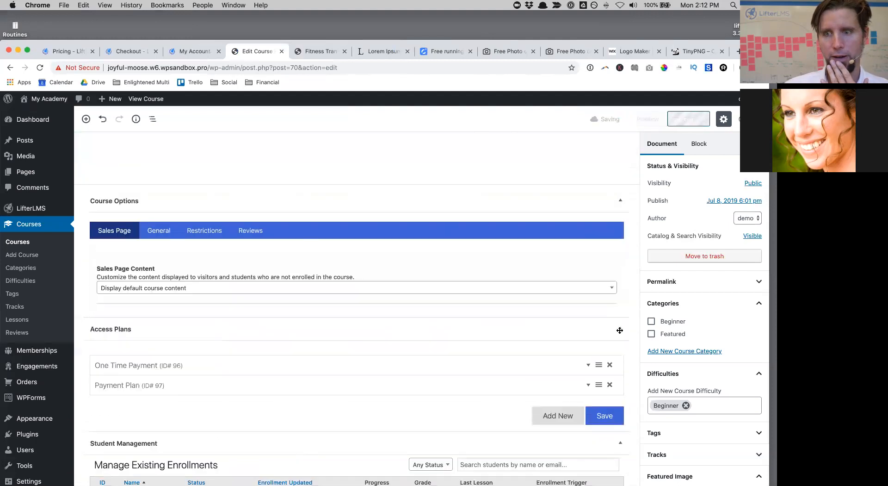
scroll(592, 357, down, 2)
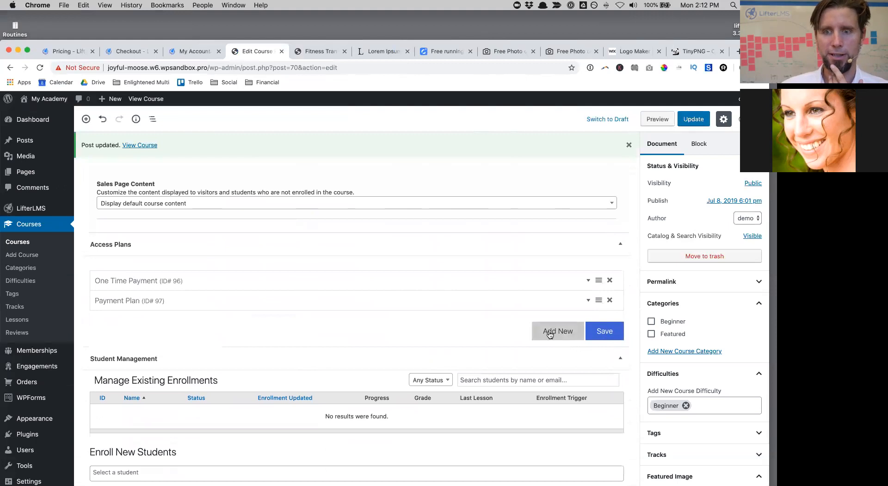
click(549, 334)
Step: Title the third plan 'Course + Private Coaching' with 'Buy Now' text and price 10000
click(115, 354)
text(Course + Private)
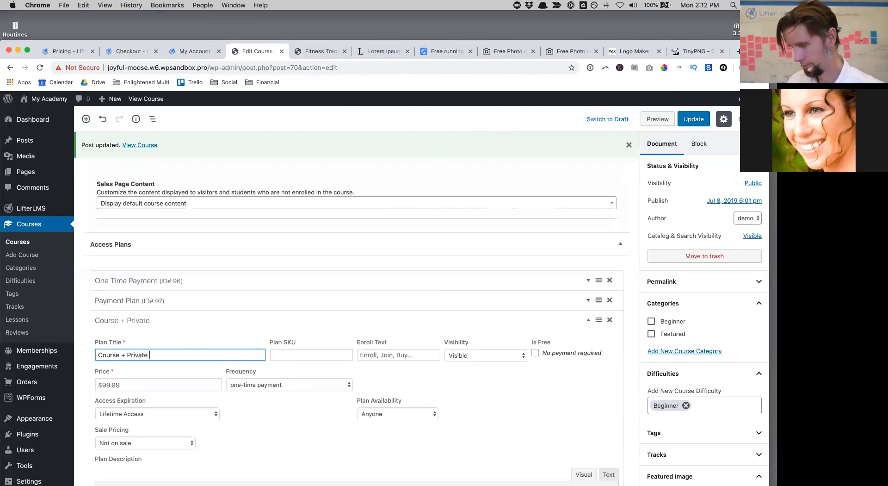
text(C)
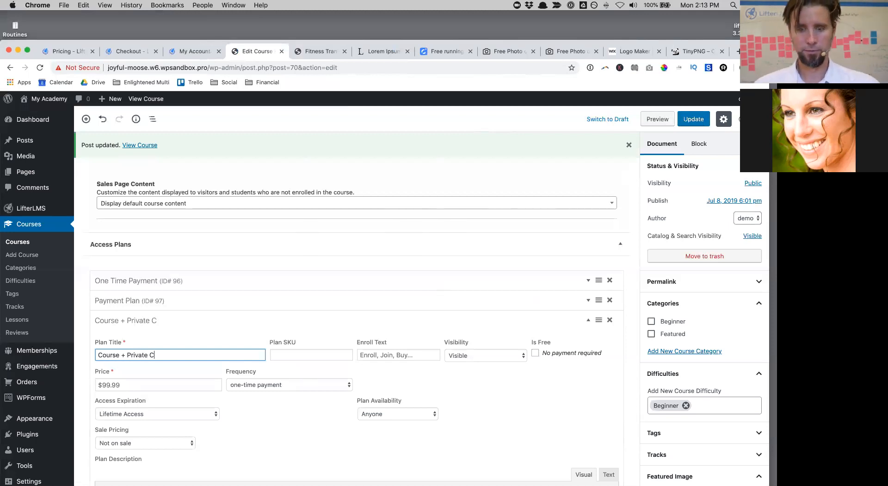
text(oaching)
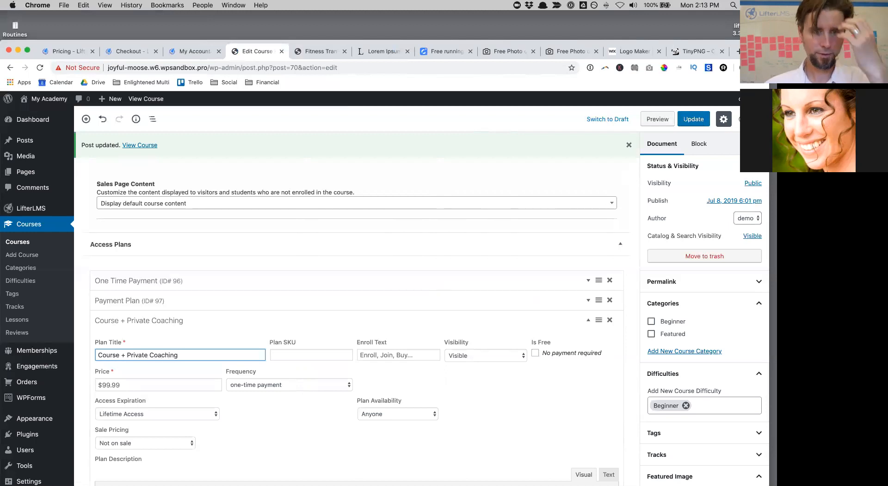
click(394, 349)
text(Buy Now)
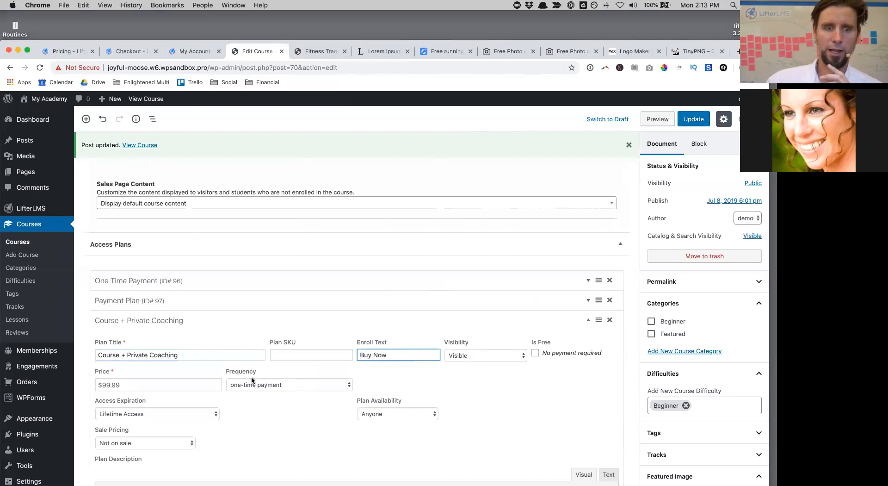
click(129, 383)
text(10000)
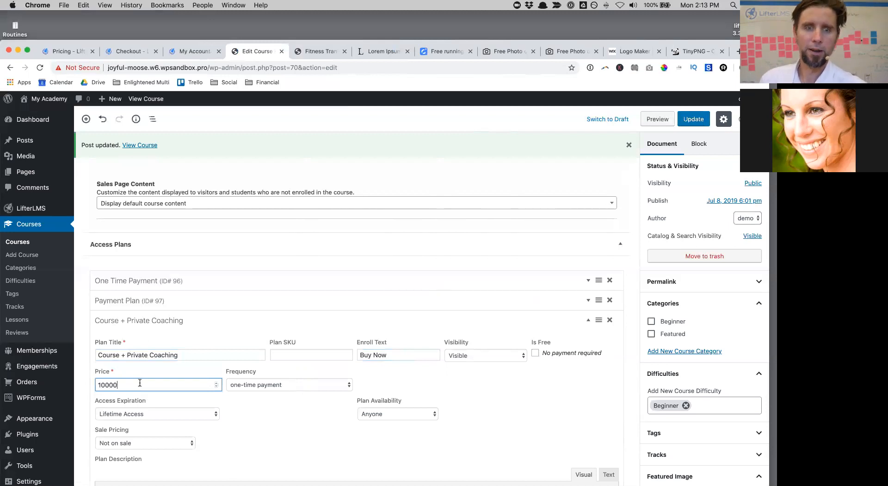
Step: Set its access to expire after 1 year, update the course, and reload the public course page
click(203, 414)
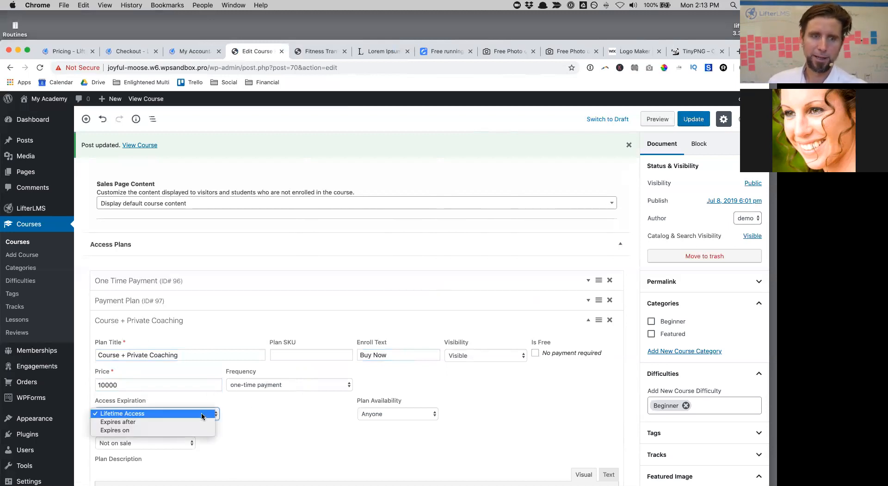
click(197, 421)
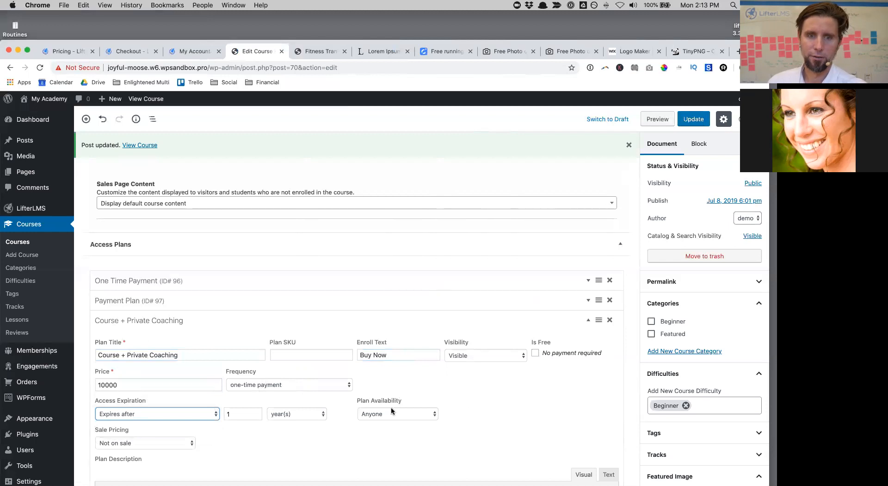
scroll(509, 397, down, 3)
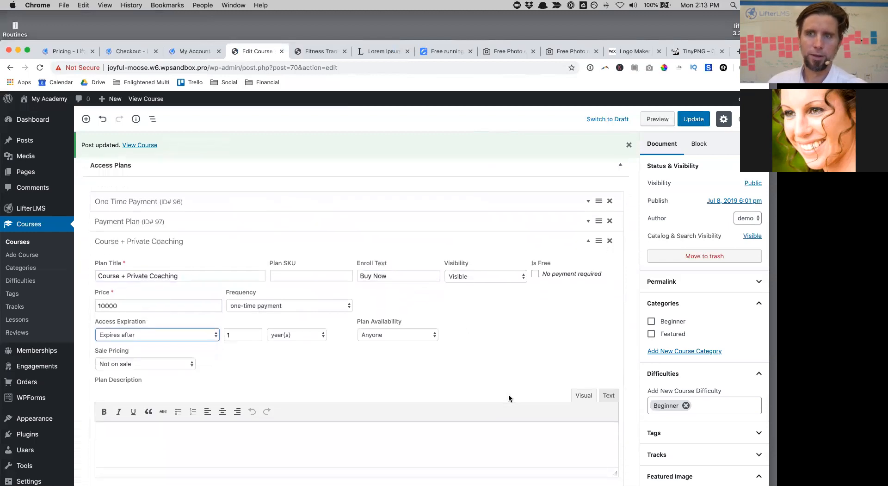
click(703, 121)
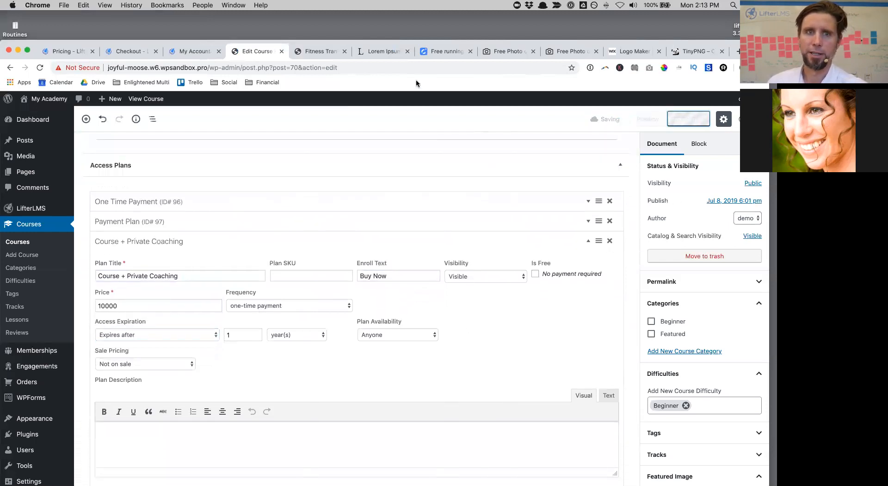
click(315, 52)
key(super+r)
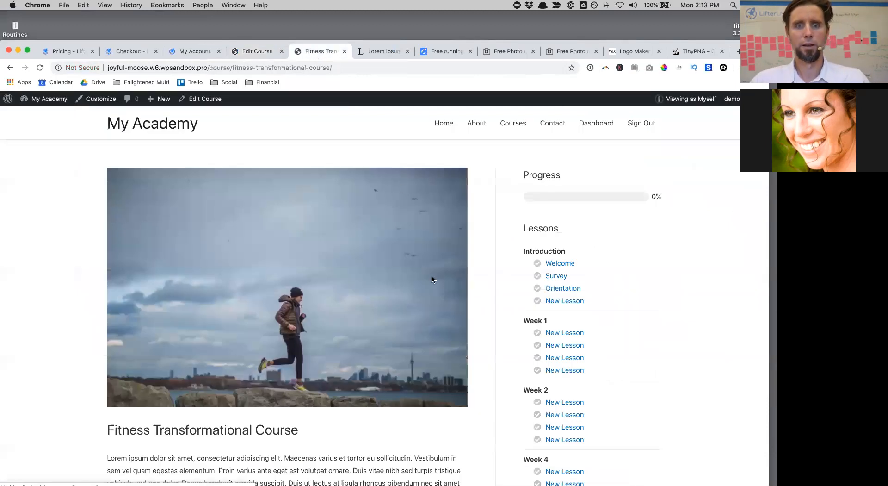
Step: Save the Course + Private Coaching plan and reload the public course page to show the $10,000.00 option
scroll(432, 280, down, 4)
scroll(432, 279, down, 10)
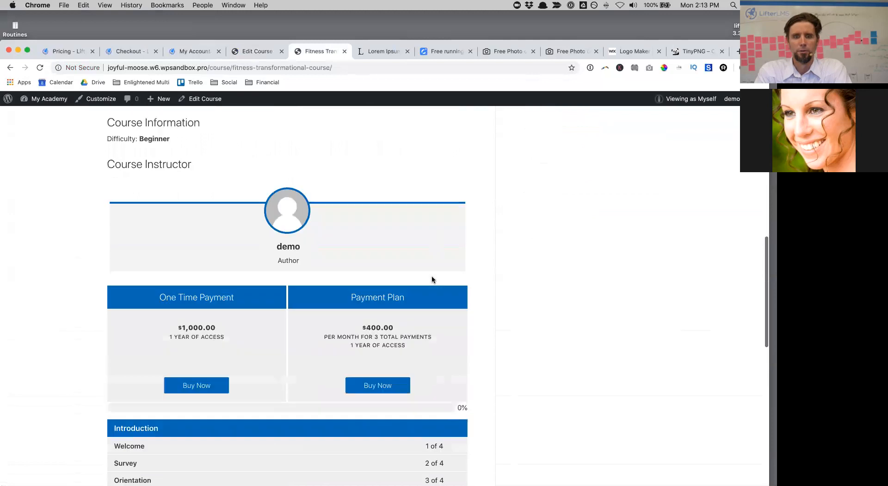
key(super+r)
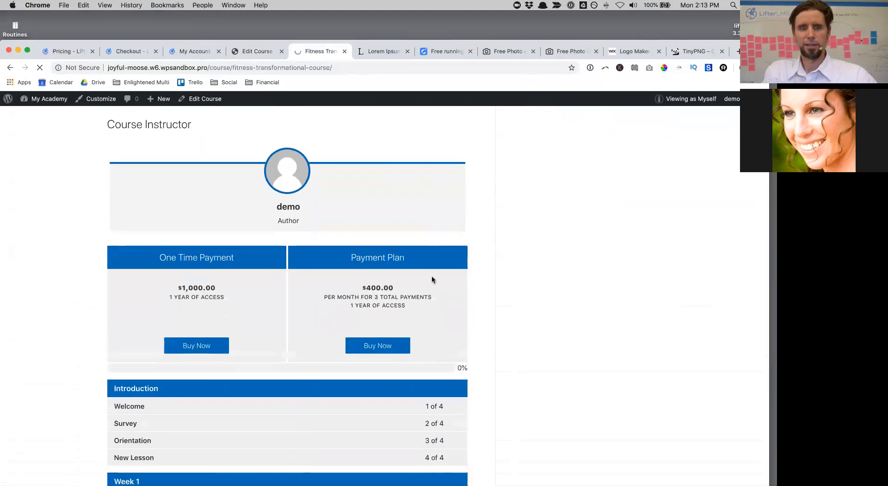
click(265, 48)
scroll(300, 317, down, 5)
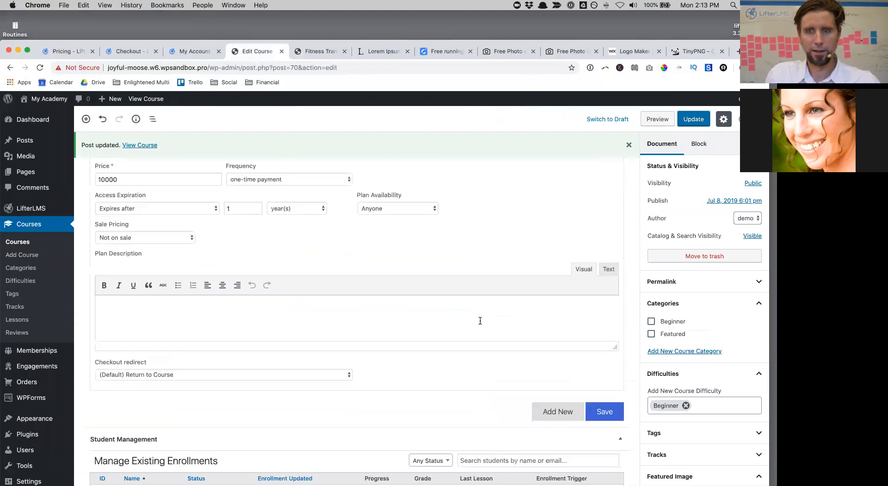
click(616, 409)
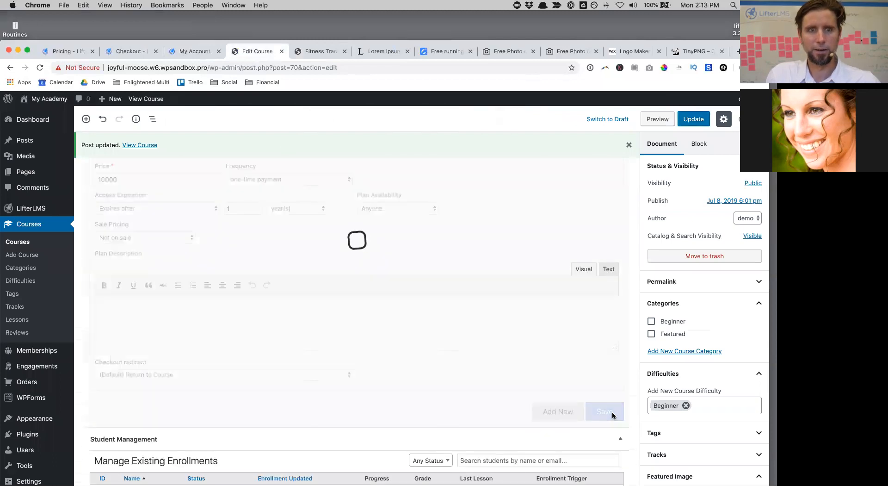
click(314, 52)
key(super+r)
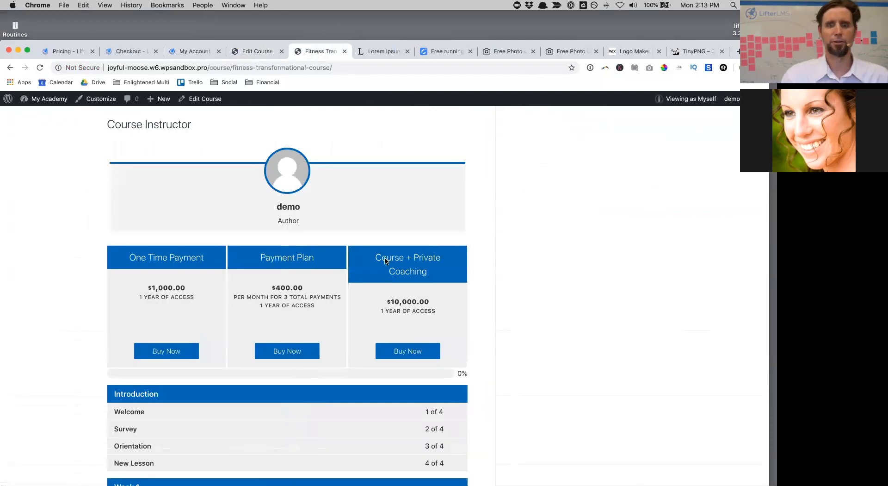
Step: Test the One Time Payment, Payment Plan and Course + Private Coaching checkouts, then open the Dashboard
click(179, 351)
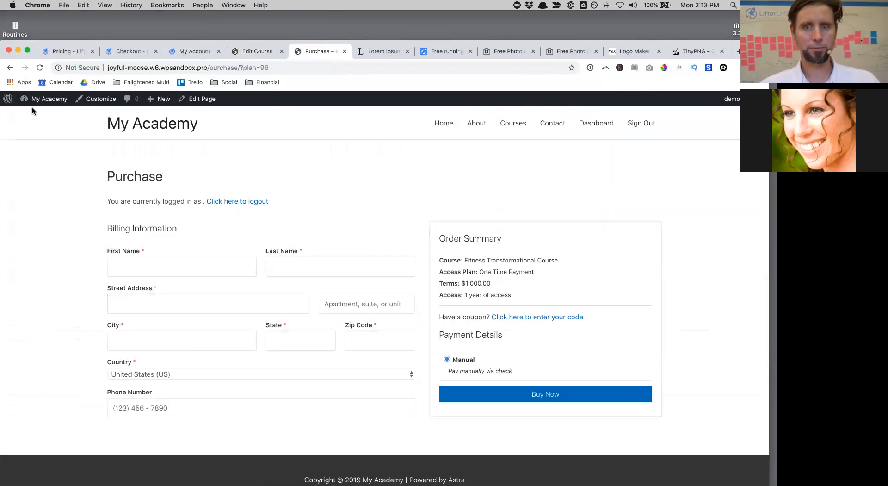
click(9, 69)
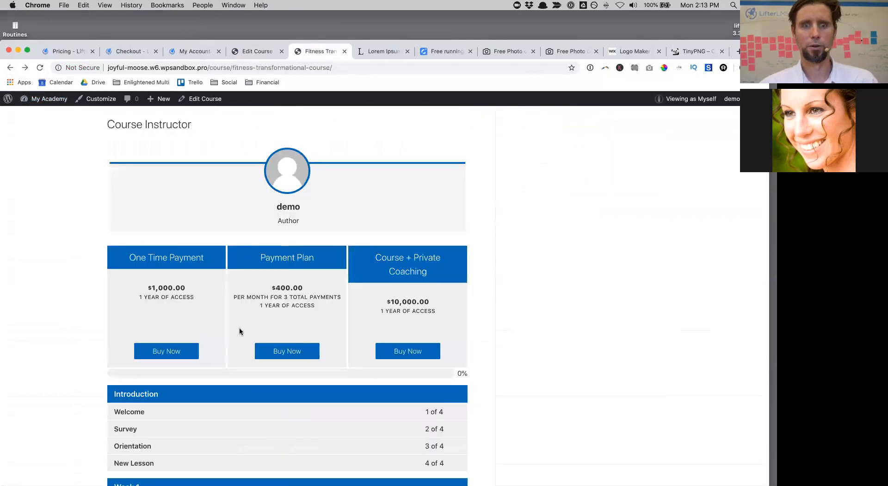
click(270, 351)
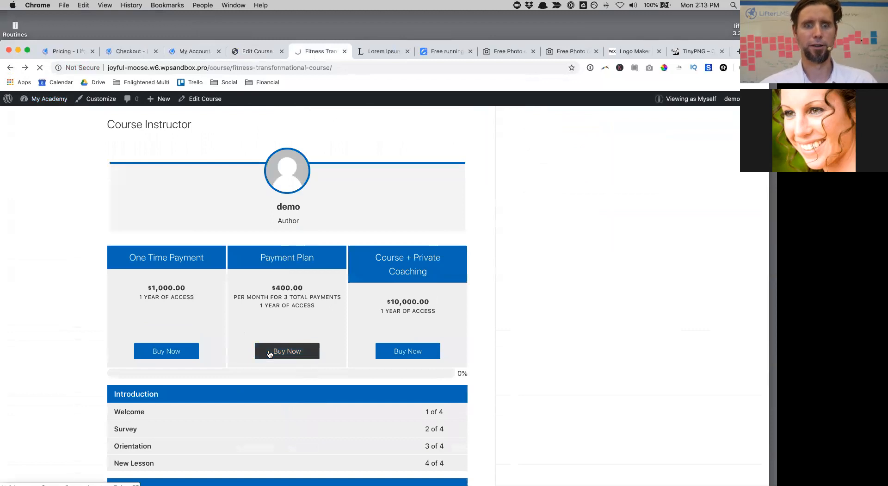
click(10, 68)
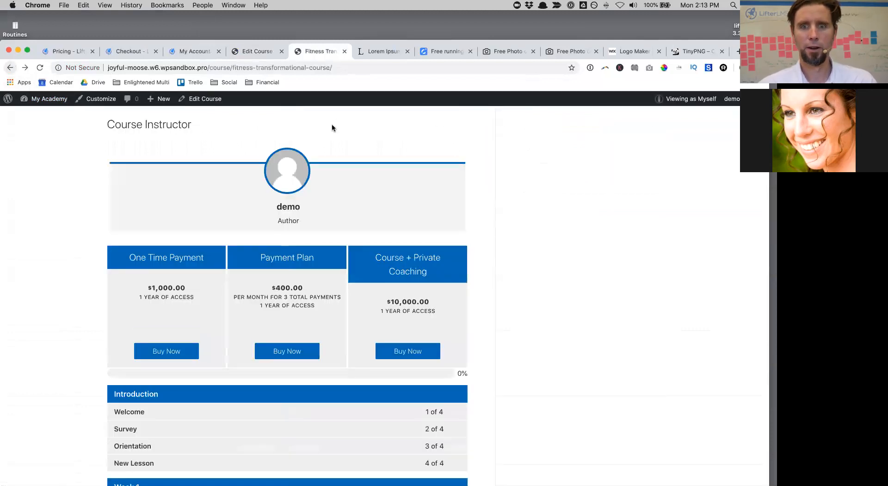
click(427, 358)
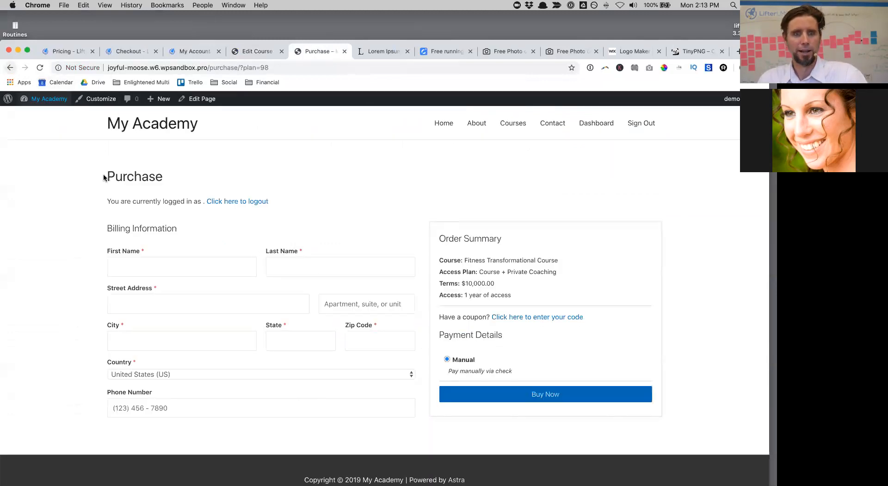
click(5, 69)
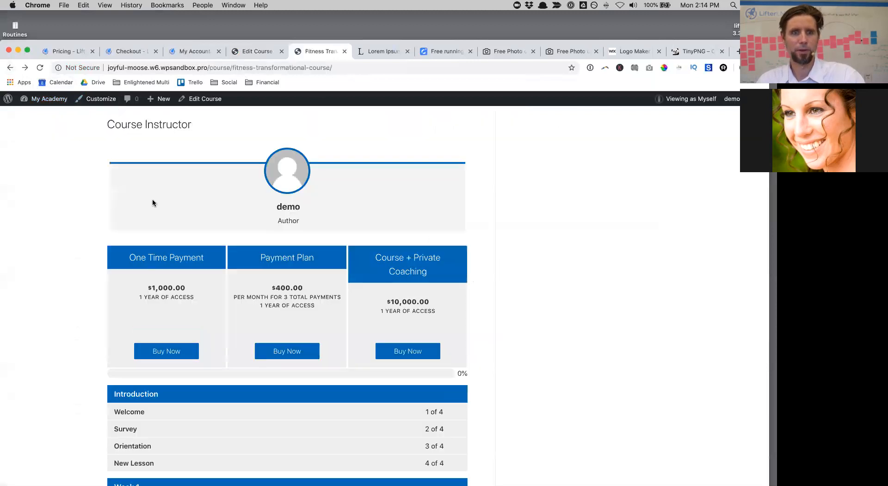
mouse_move(46, 99)
click(54, 114)
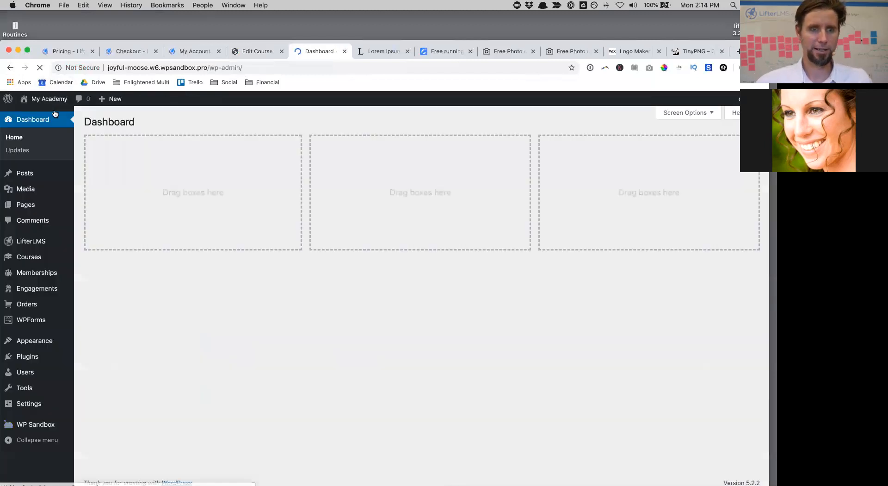
Step: Go to the Accounts tab of LifterLMS Settings and scroll to the checkout fields
mouse_move(29, 241)
click(89, 241)
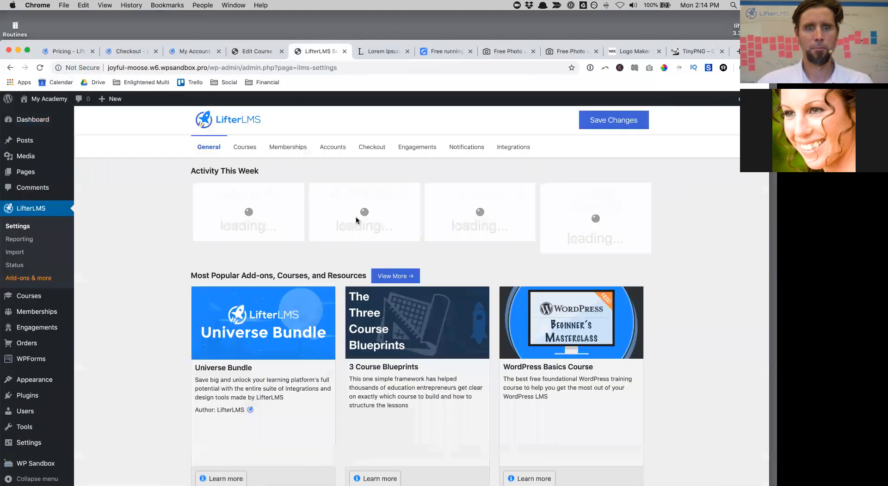
click(336, 148)
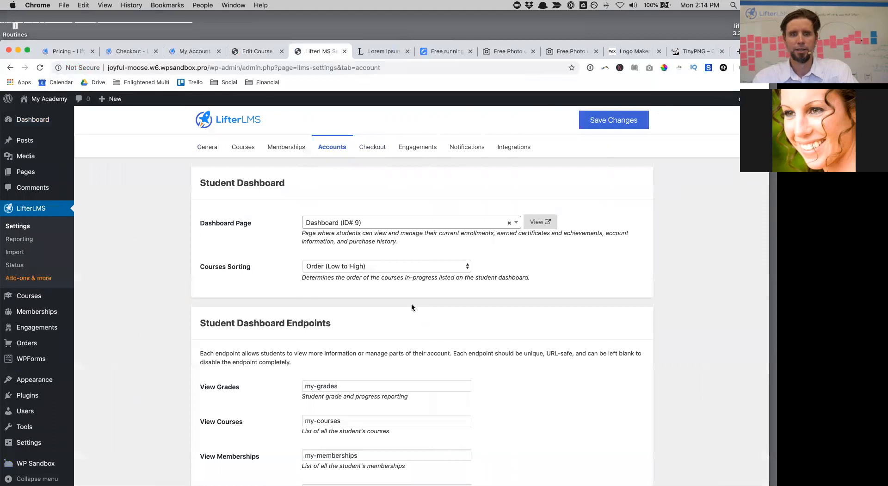
scroll(412, 305, down, 2)
scroll(412, 306, down, 8)
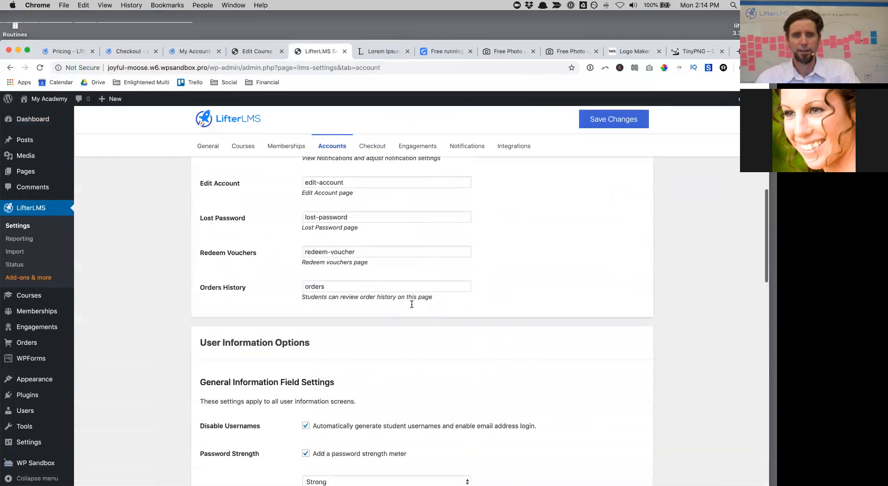
scroll(412, 304, down, 3)
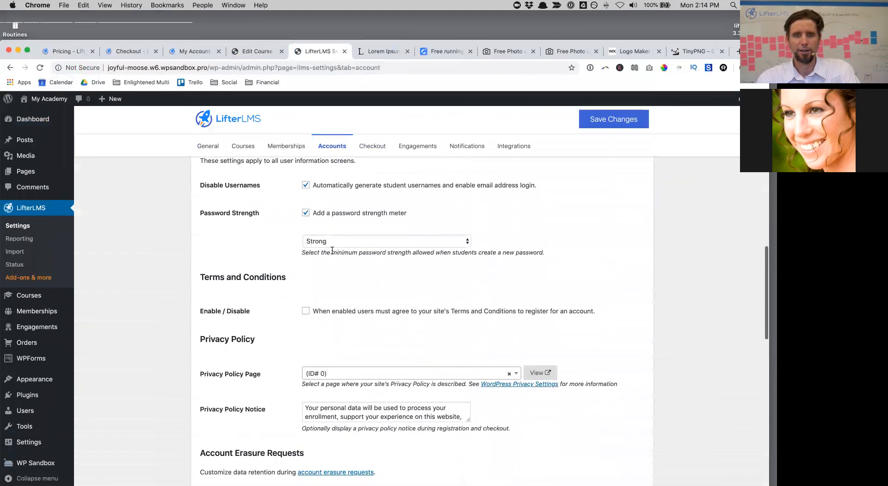
scroll(386, 362, down, 2)
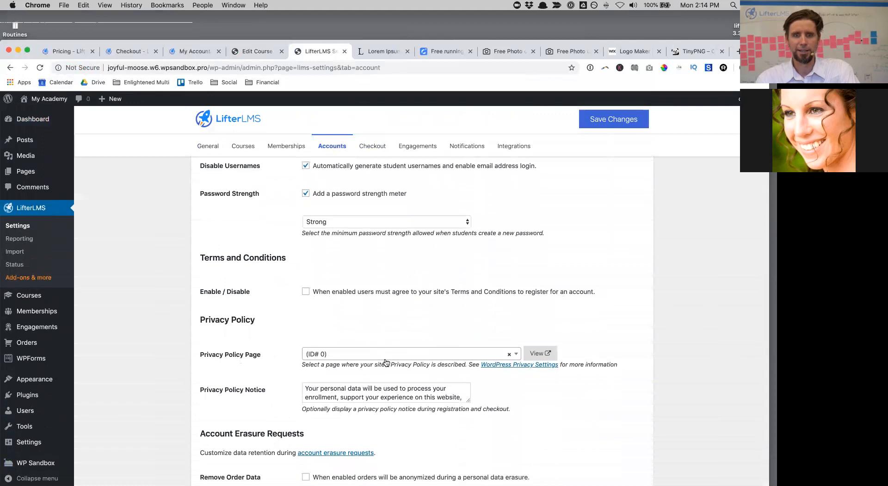
scroll(386, 362, down, 3)
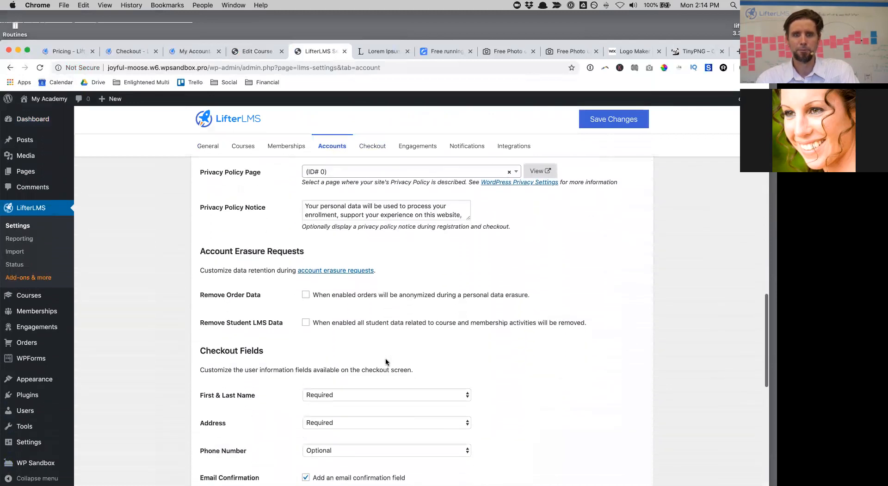
scroll(386, 363, down, 1)
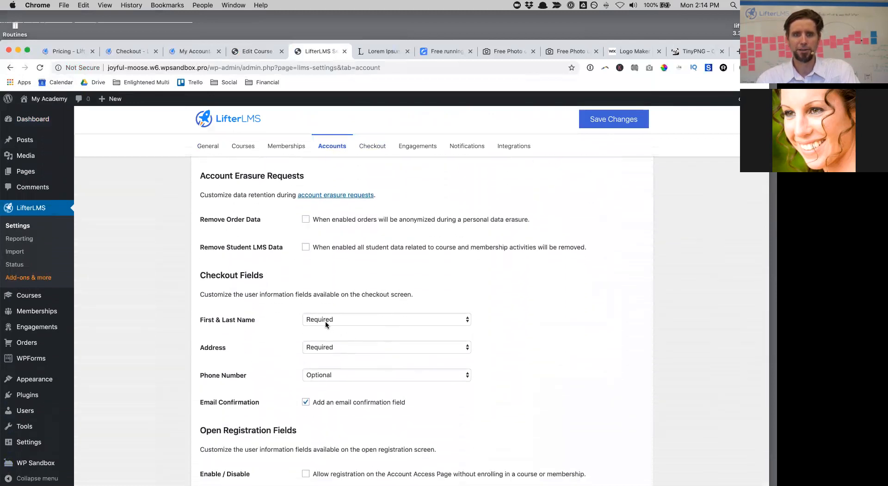
Step: Set Address and Phone Number to Hidden, turn off Email Confirmation, and save the changes
click(335, 344)
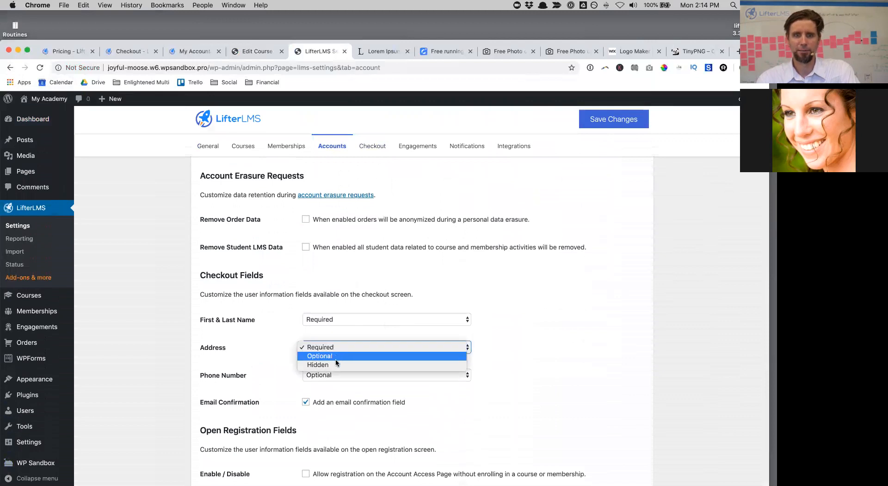
click(336, 365)
click(336, 376)
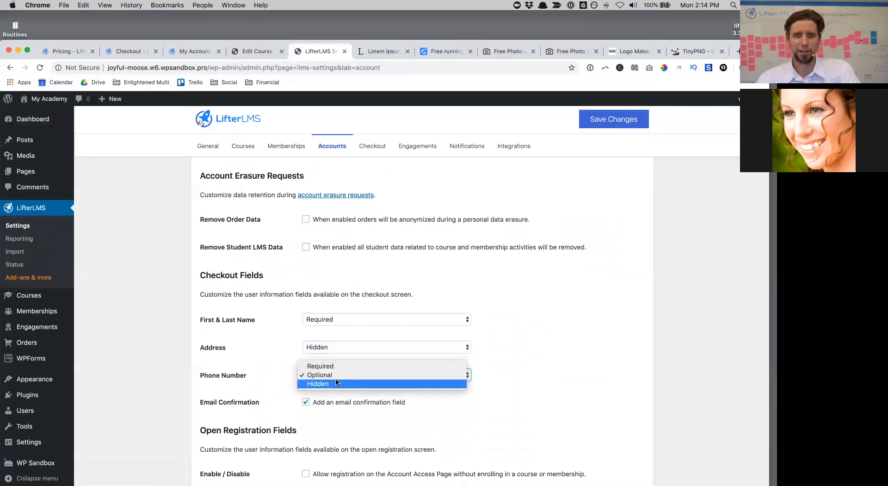
click(336, 383)
click(306, 402)
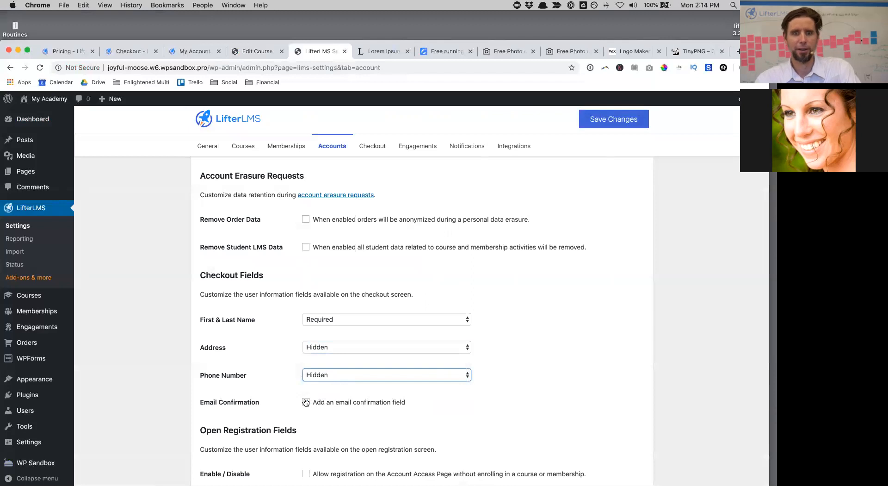
scroll(518, 349, down, 1)
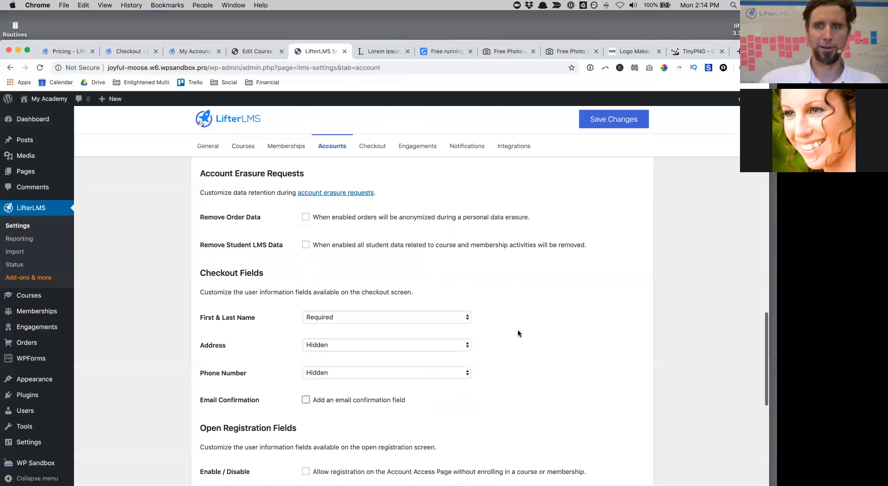
click(606, 113)
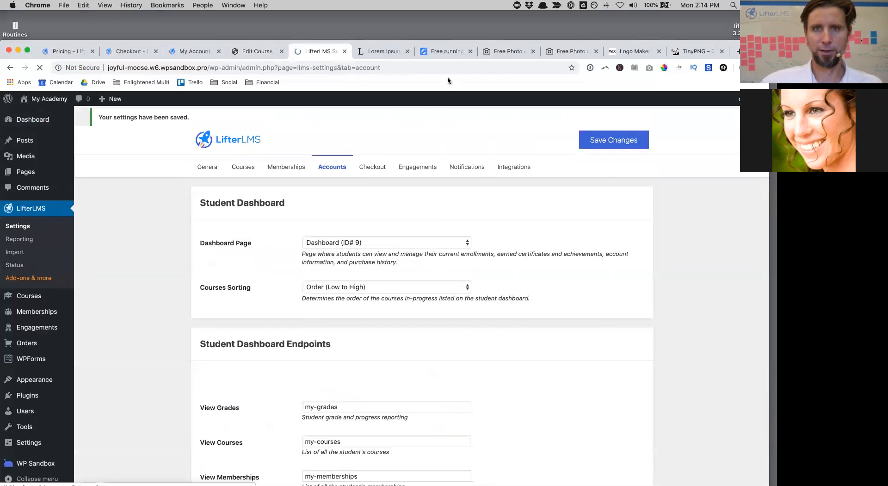
Step: Preview the public catalog, the Fitness Transformational Course page and its Survey lesson
mouse_move(44, 99)
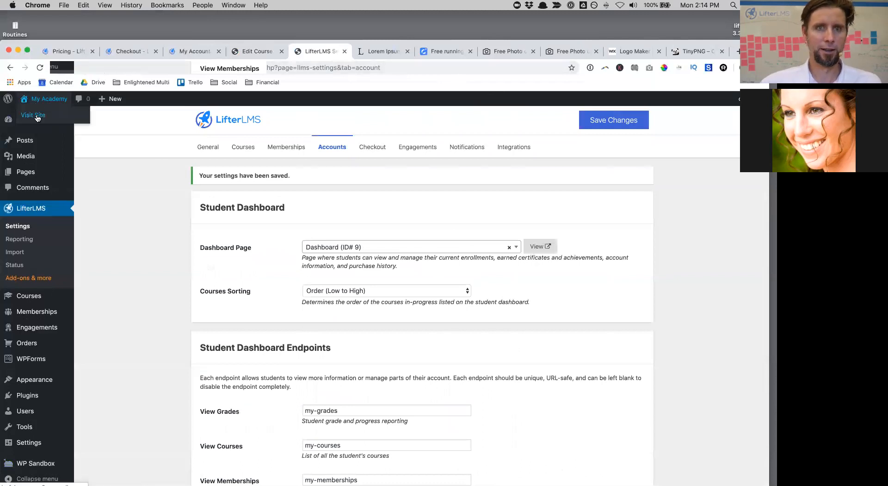
click(37, 115)
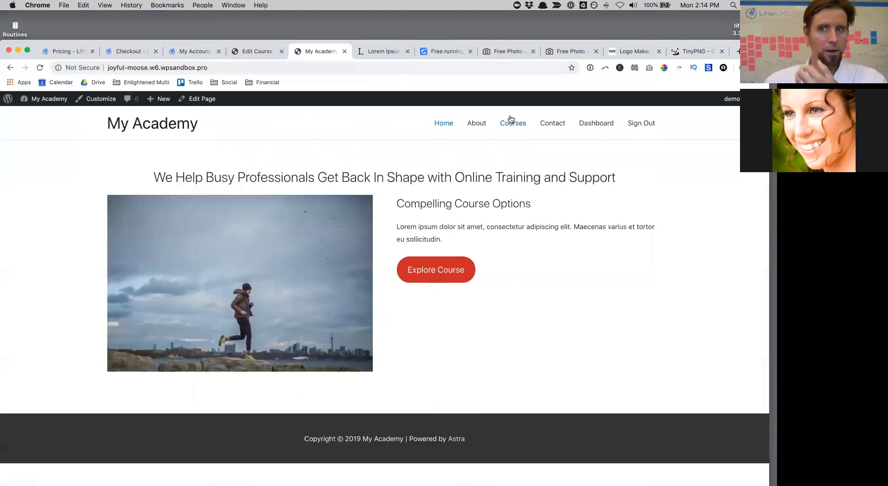
click(513, 123)
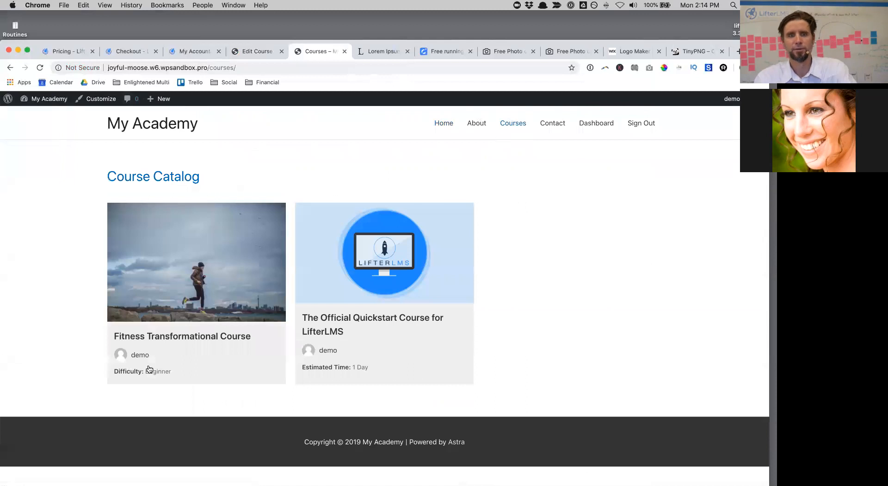
click(151, 345)
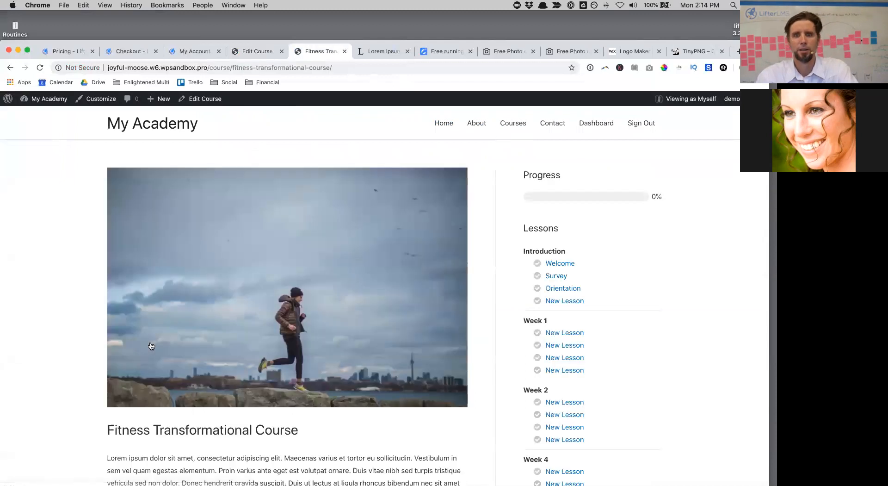
click(562, 277)
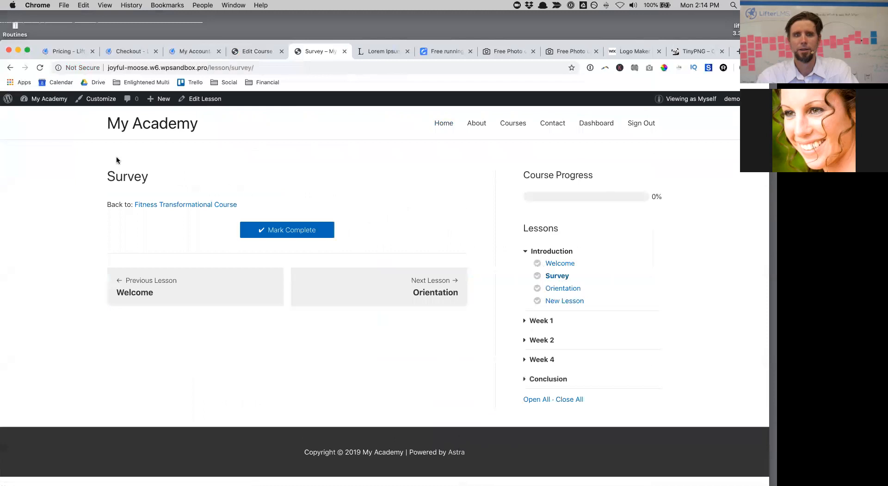
click(9, 67)
Step: Start the one-time payment plan checkout from the course page, then return to the admin Dashboard
scroll(171, 326, down, 10)
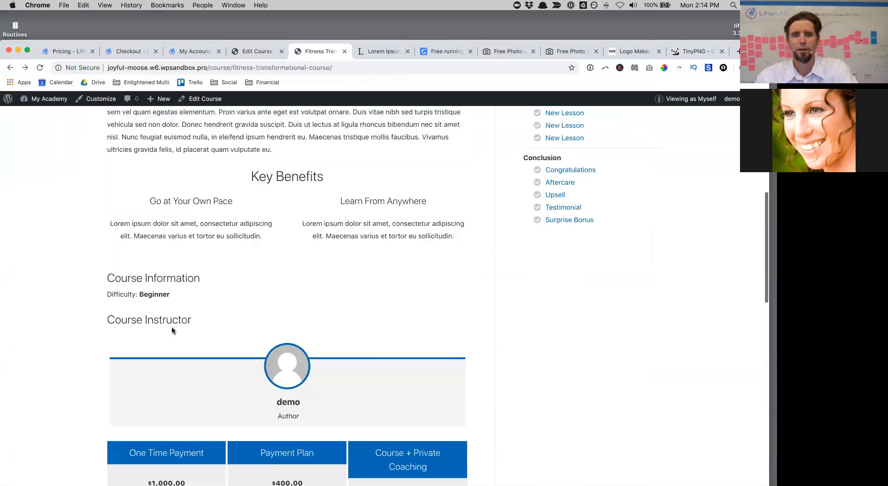
scroll(171, 326, down, 3)
click(161, 355)
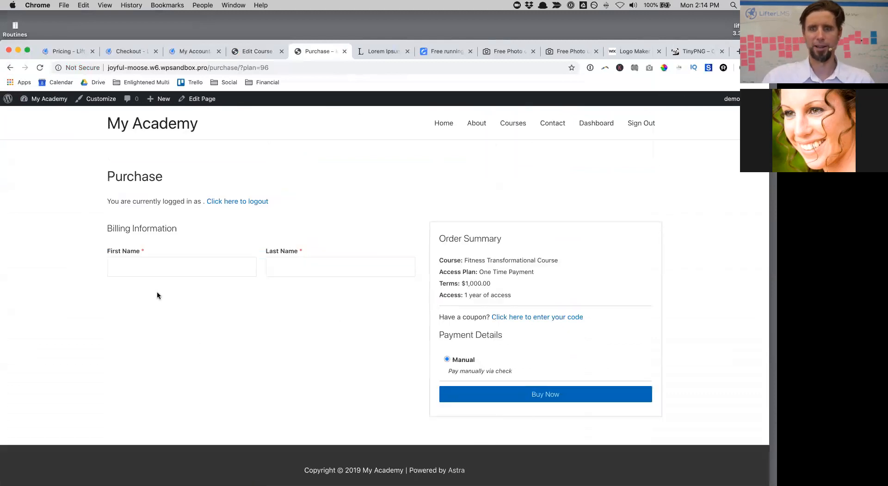
mouse_move(46, 98)
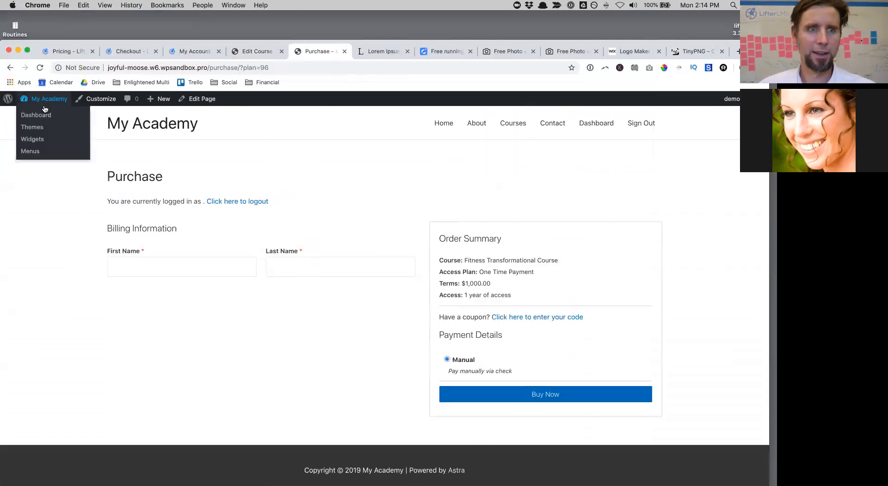
click(33, 116)
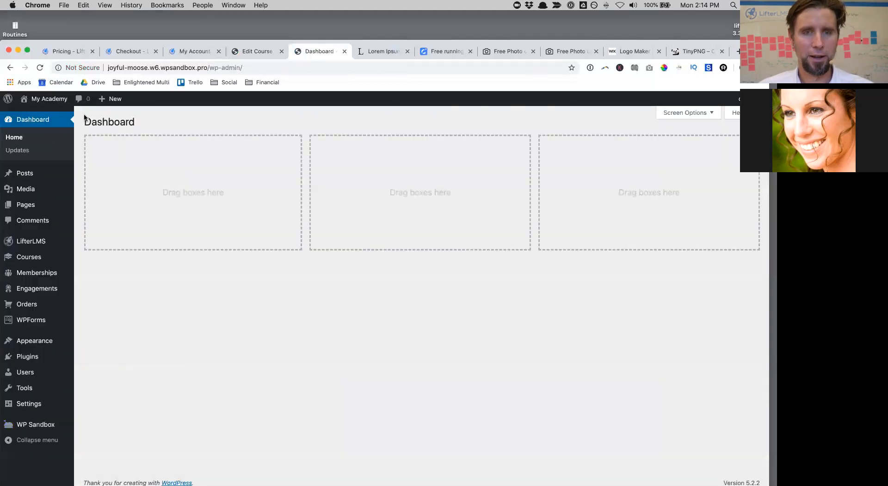
Step: Revisit the public course catalog, then go back to the admin and start a new course
mouse_move(48, 99)
click(40, 118)
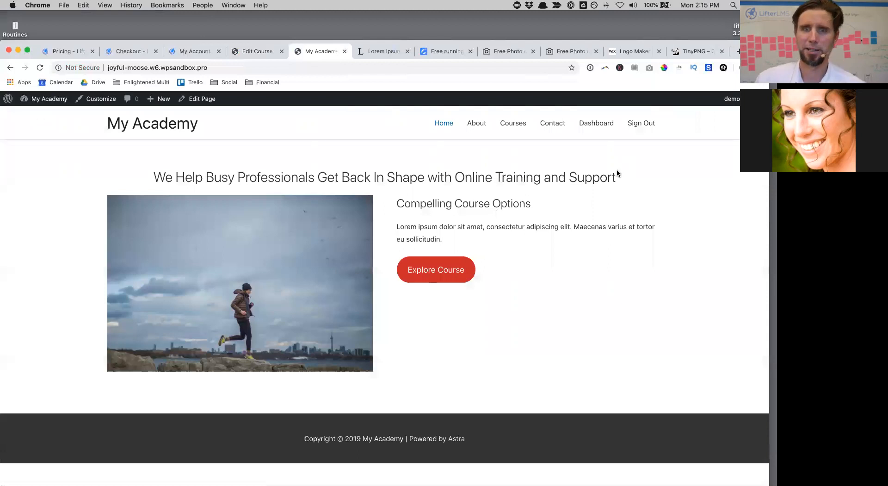
click(517, 122)
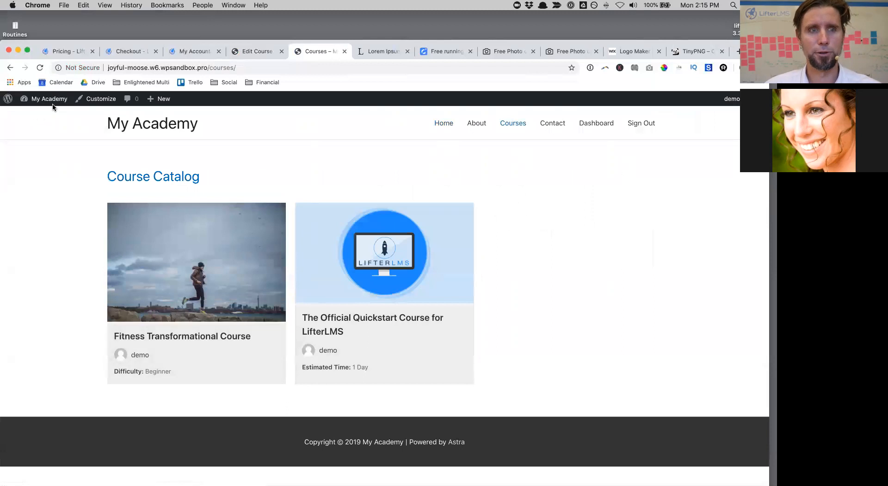
mouse_move(50, 99)
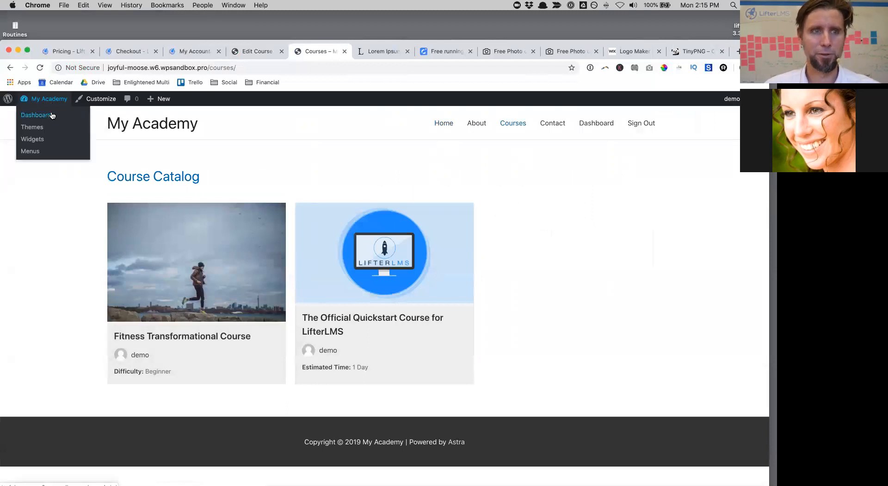
click(45, 115)
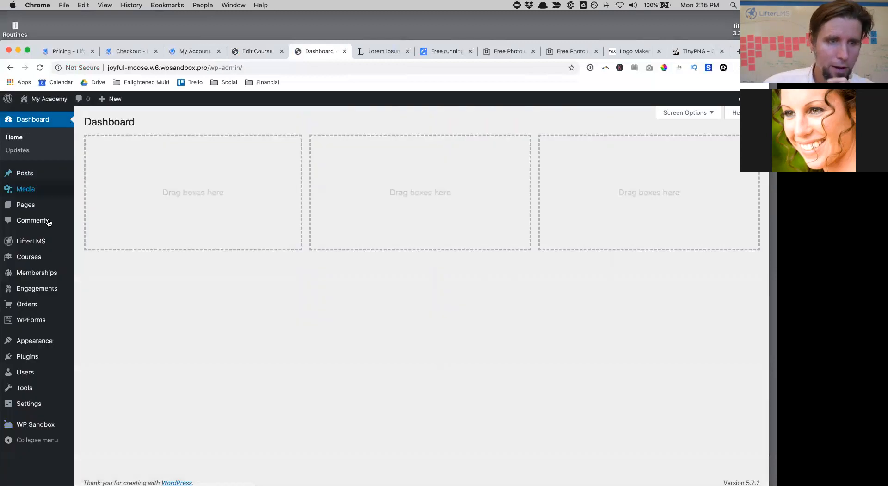
mouse_move(44, 257)
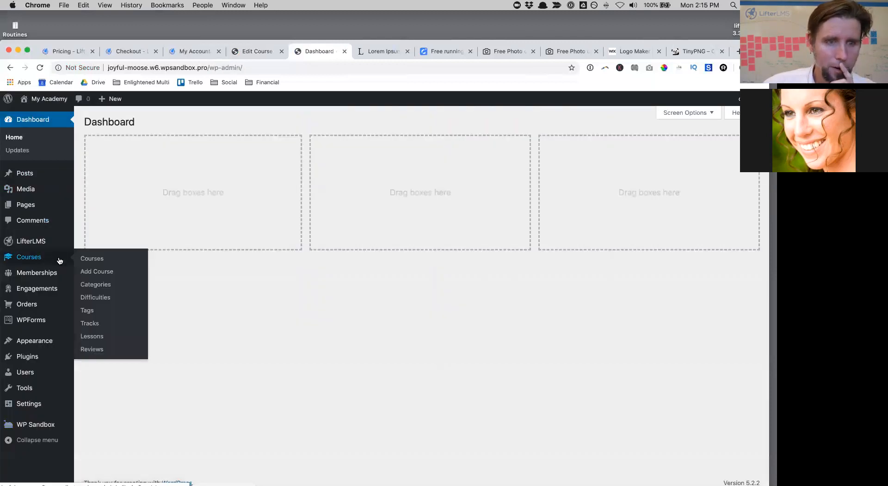
click(91, 273)
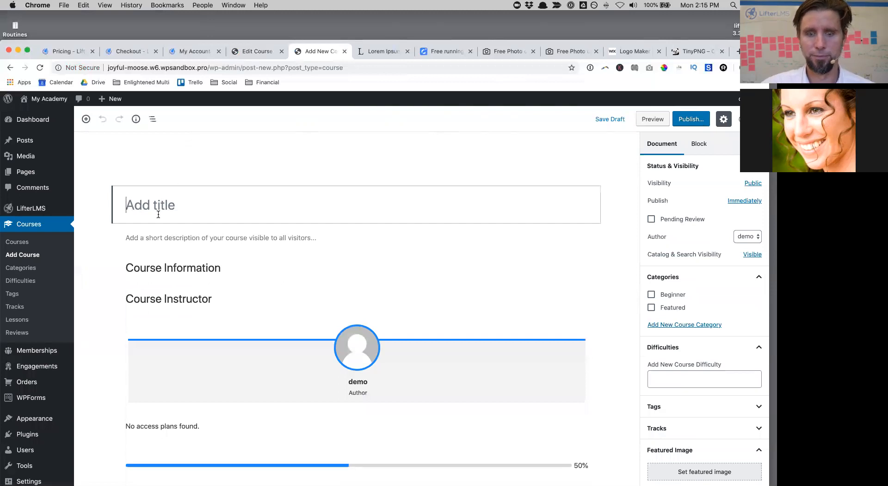
Step: Title the new course 'Fitness Transformation Minicourse'
text(F)
key(BackSpace)
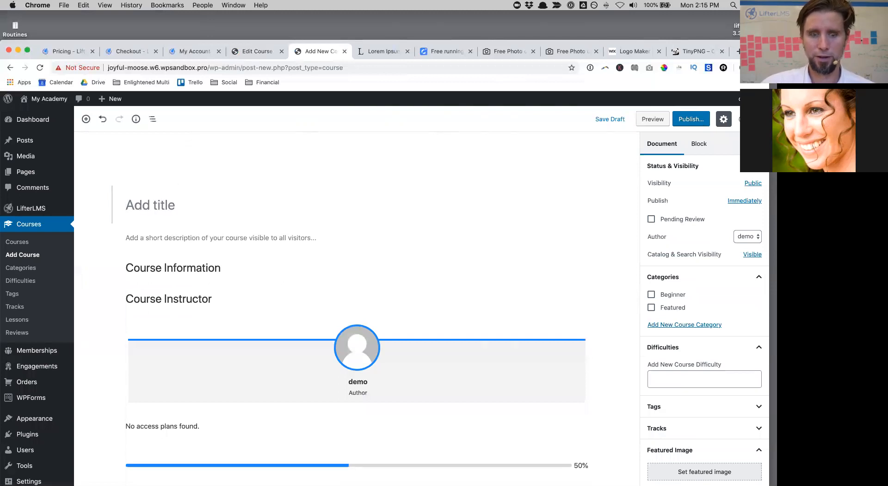
text(F)
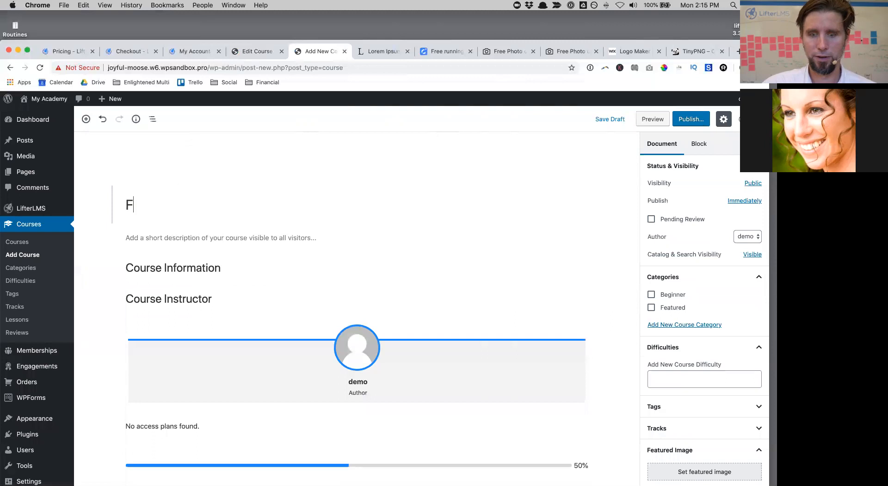
text(itness Transformatiomn)
key(BackSpace)
text(n Mini)
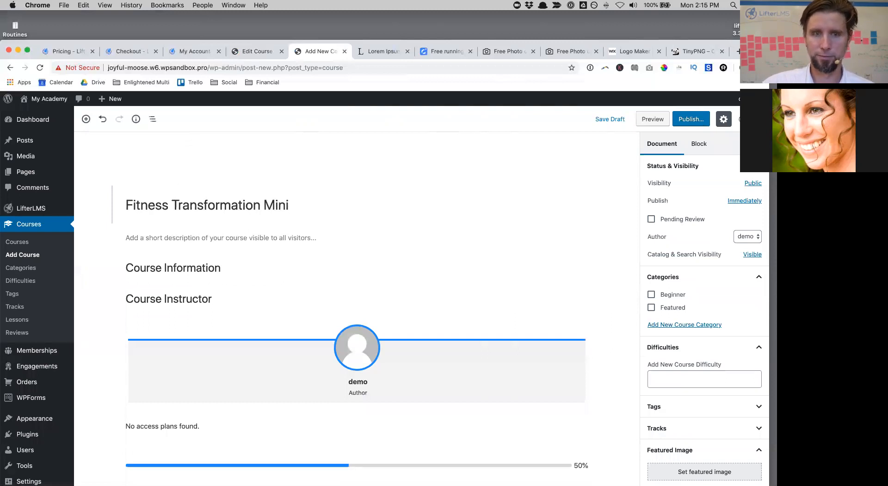
text(course)
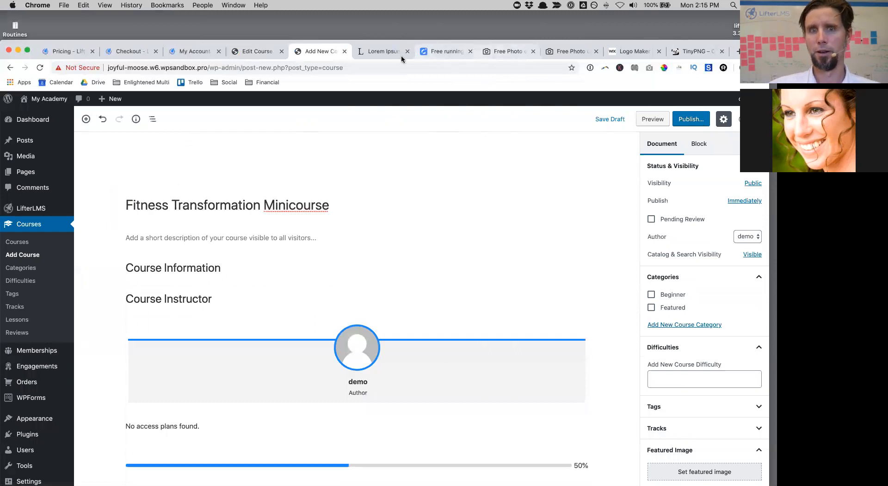
Step: Paste a copied Lorem ipsum paragraph from lipsum.com into the course description
click(402, 55)
key(super+c)
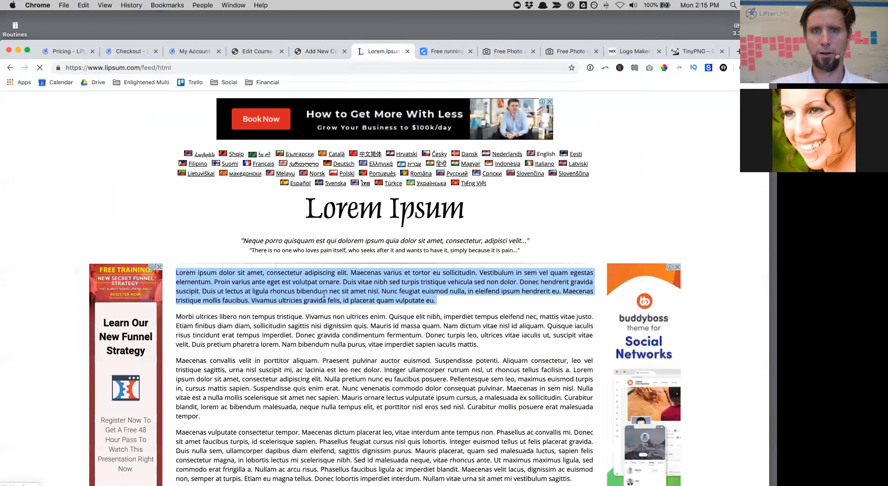
click(316, 52)
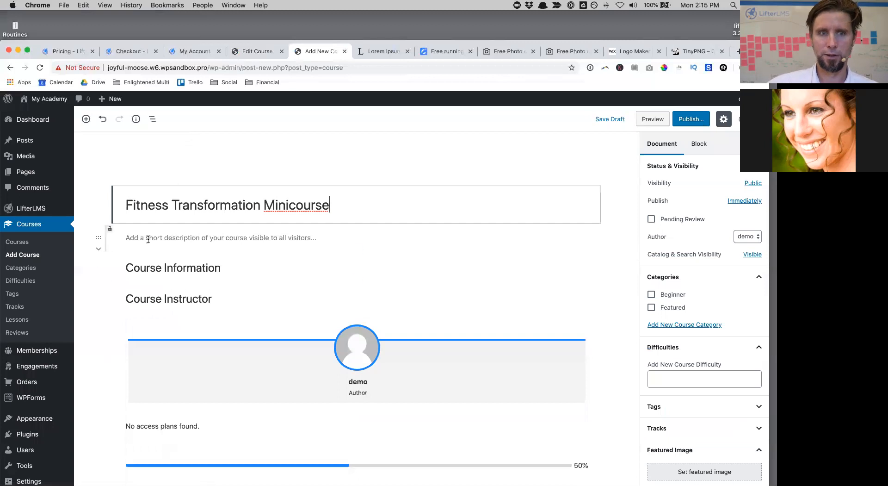
click(176, 238)
key(super+v)
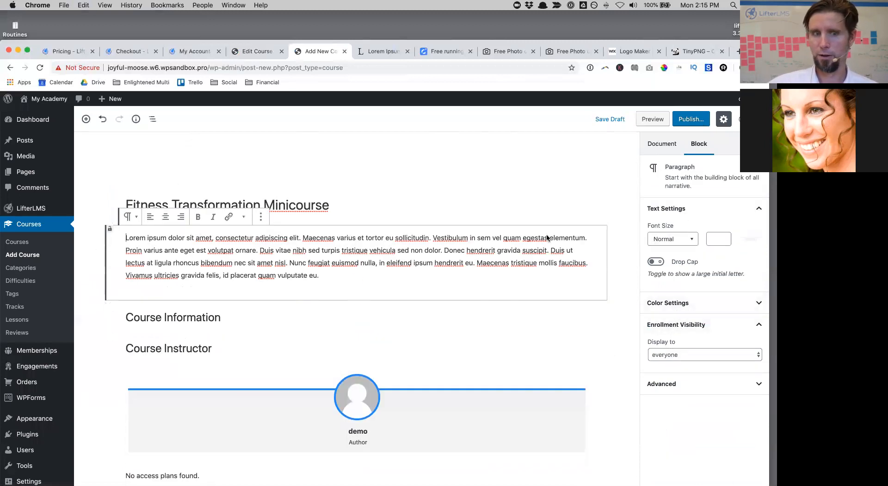
Step: Set the course difficulty to Beginner in the document settings
click(156, 317)
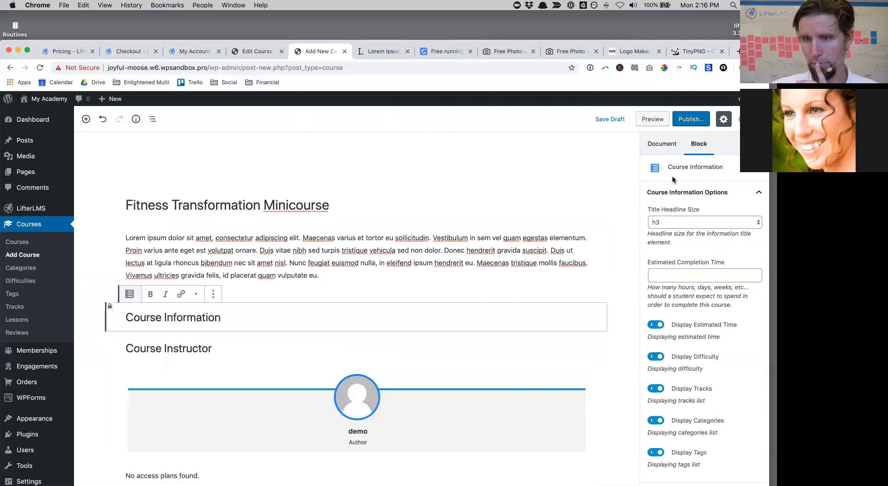
click(661, 144)
scroll(701, 313, down, 2)
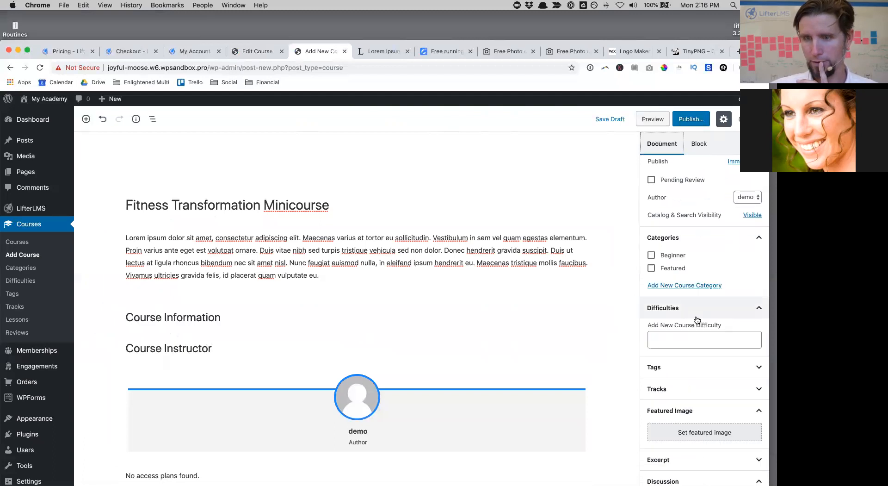
click(686, 336)
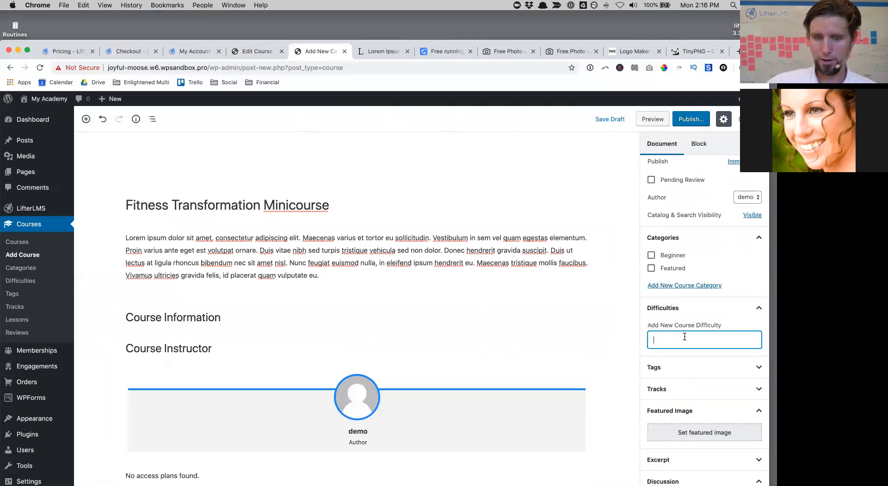
text(be)
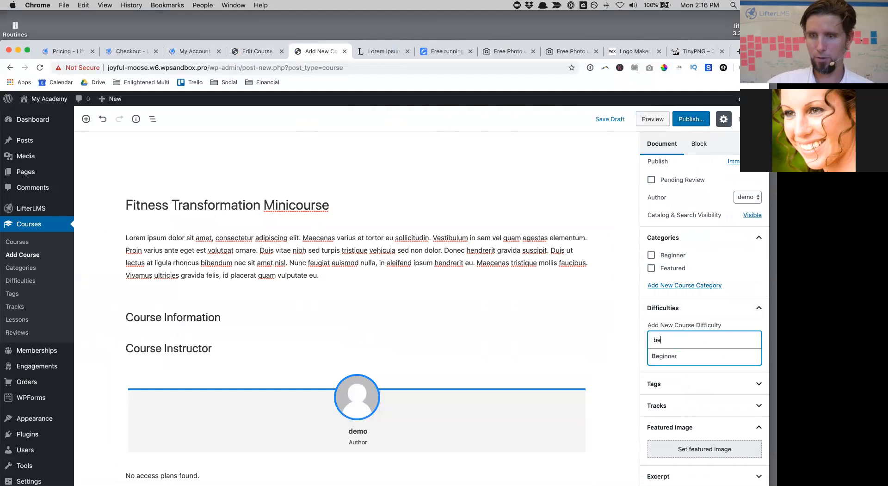
click(686, 354)
scroll(512, 271, down, 5)
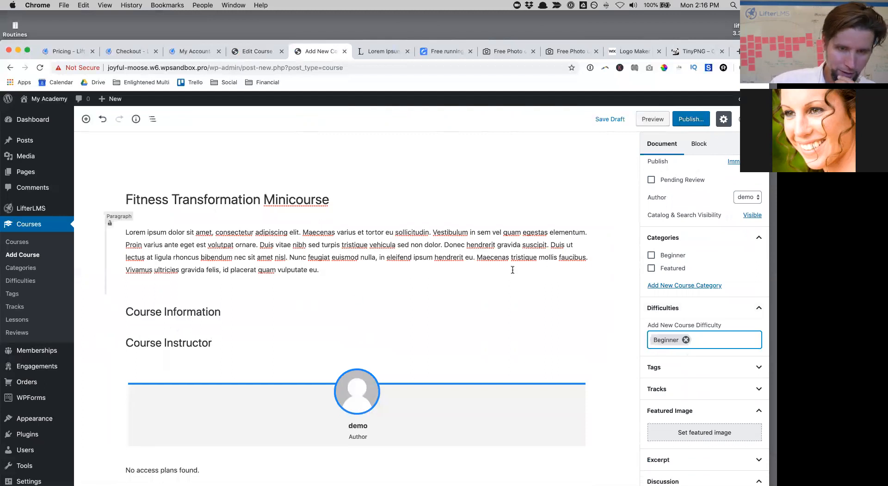
scroll(512, 270, down, 3)
scroll(512, 270, up, 3)
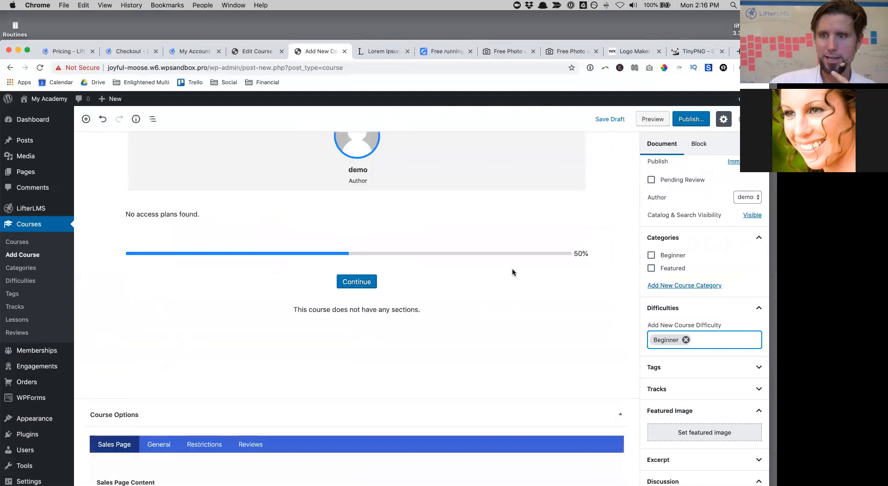
Step: Publish the Fitness Transformation Minicourse and review its published settings
click(694, 120)
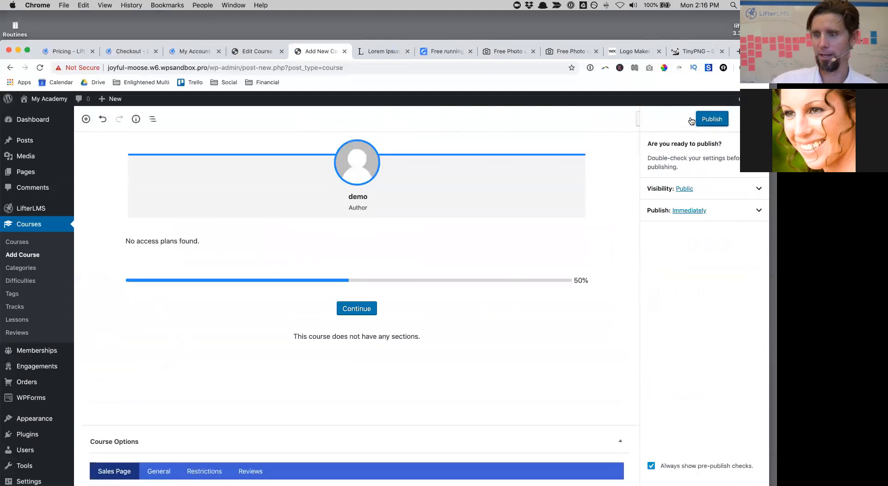
click(710, 120)
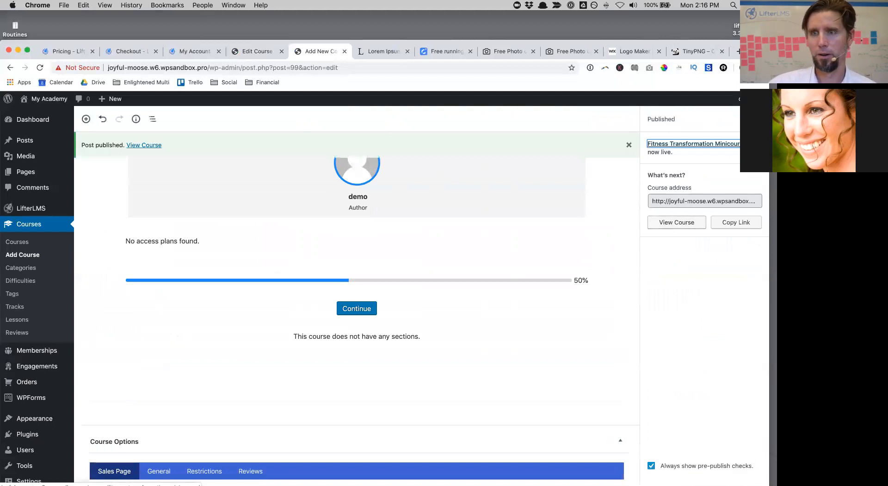
click(758, 119)
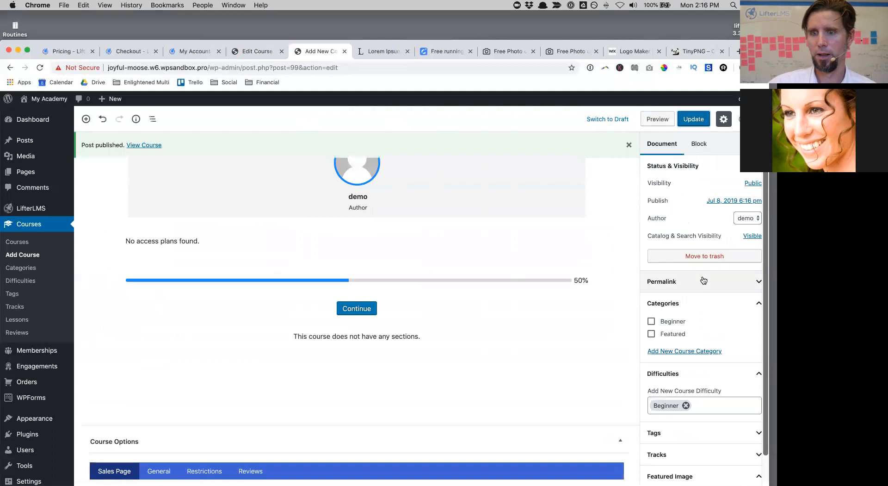
scroll(703, 278, down, 10)
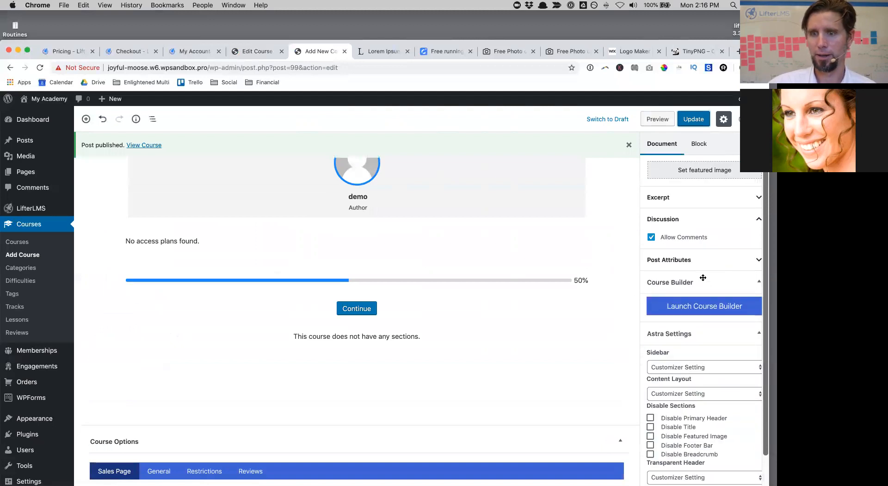
scroll(527, 309, down, 5)
scroll(526, 309, down, 5)
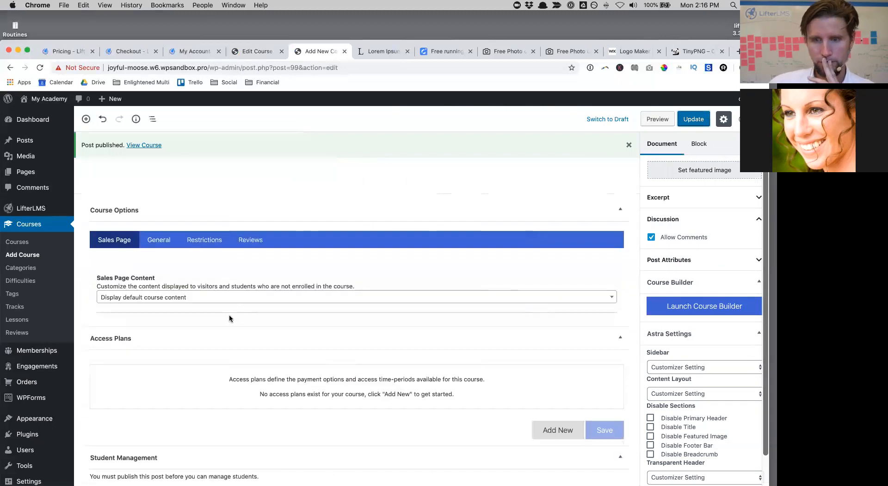
scroll(229, 318, up, 10)
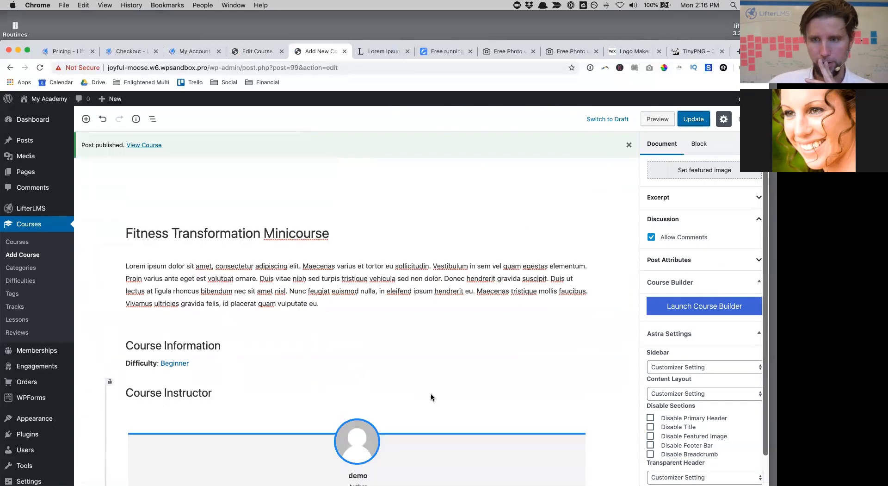
scroll(431, 397, down, 10)
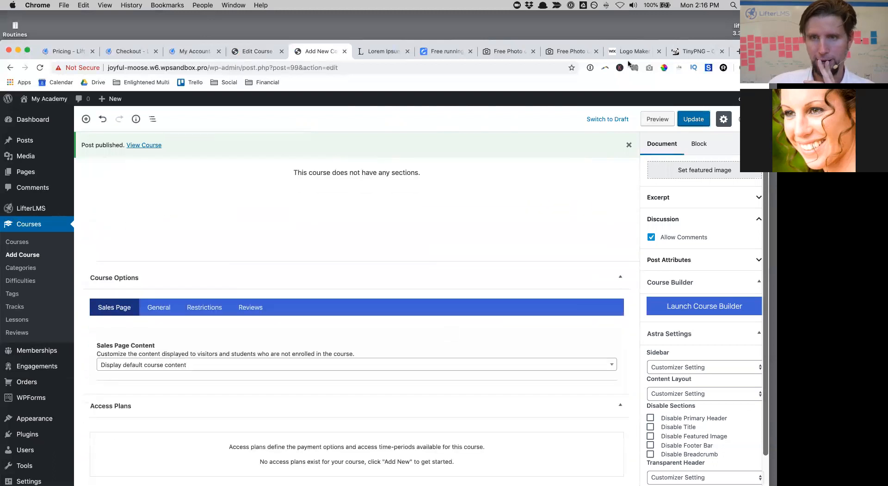
Step: Download the full-size StockSnap photo of a woman tying her running shoe from the LibreStock results
click(449, 51)
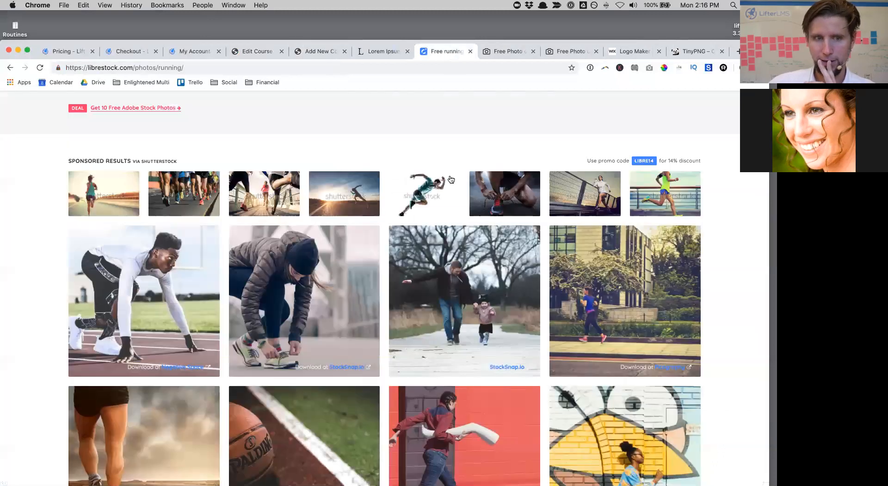
click(323, 306)
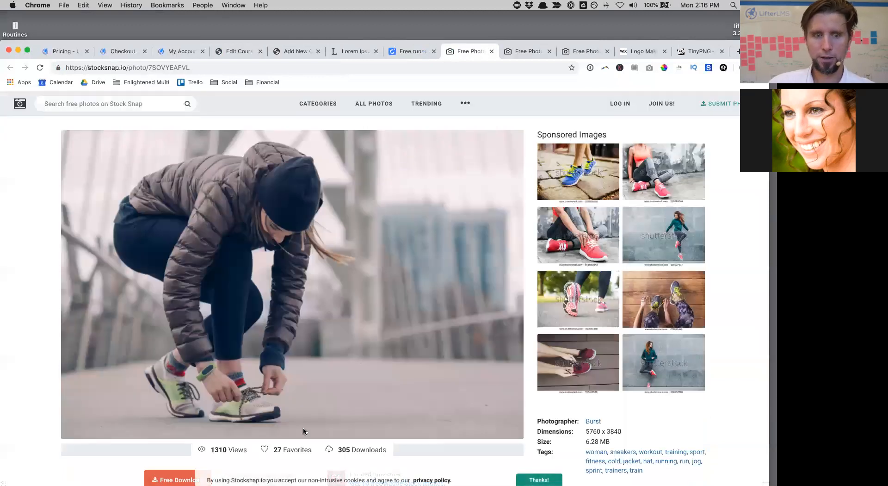
scroll(304, 431, down, 3)
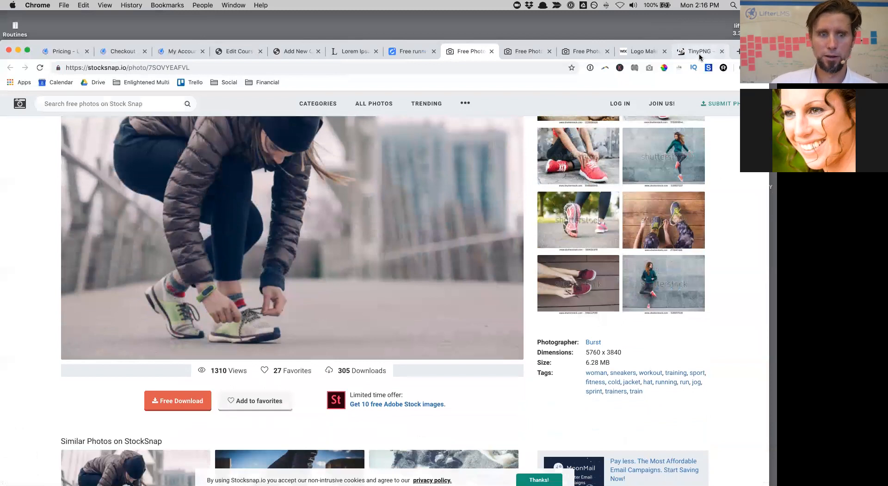
click(192, 406)
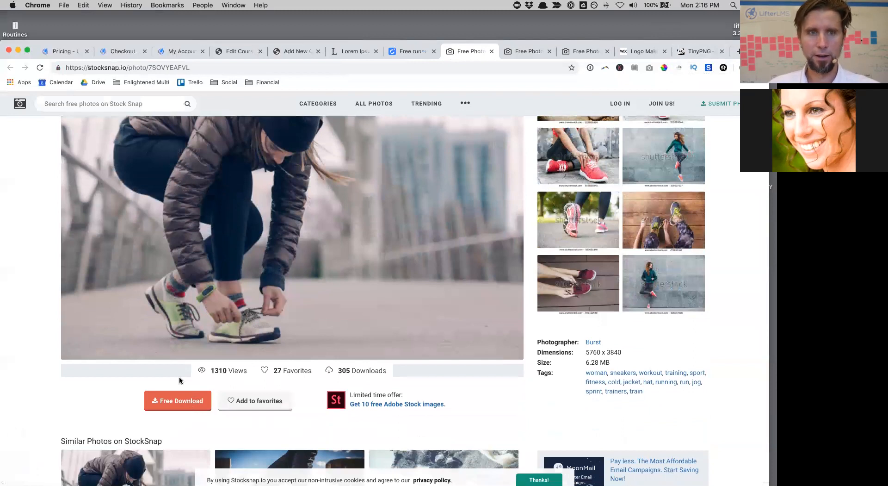
drag(754, 50, 758, 21)
click(694, 23)
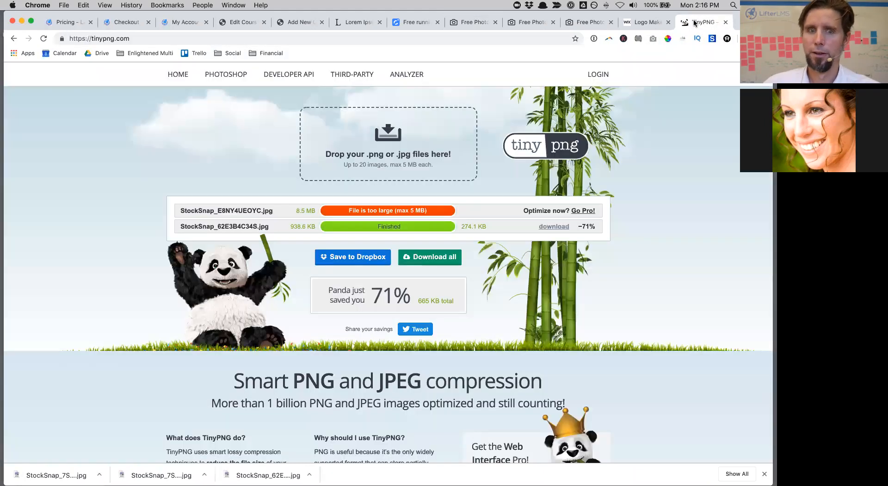
Step: Upload Desktop's StockSnap_7SOVYEAFVL (1).jpg to a reloaded TinyPNG, which rejects it as over 5 MB
click(134, 38)
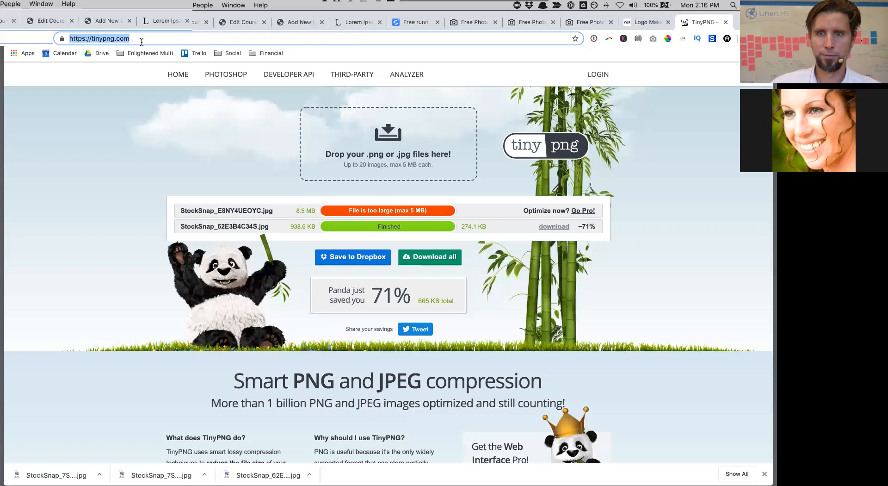
key(Return)
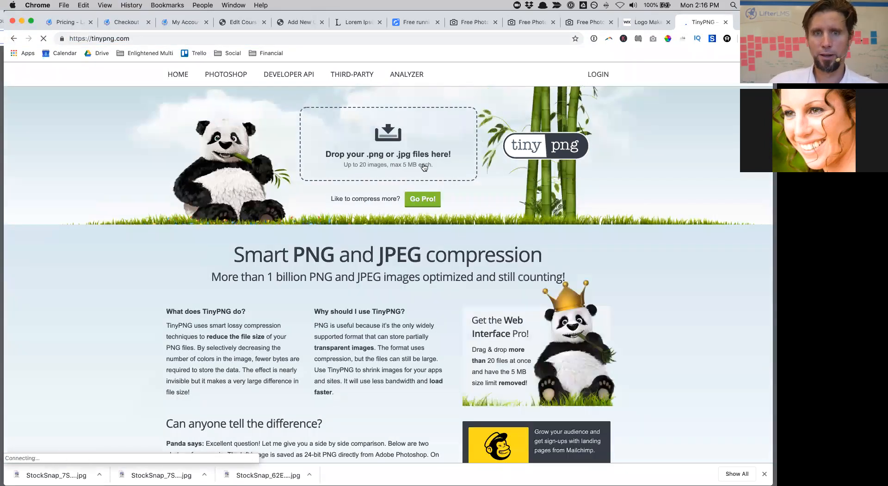
click(376, 126)
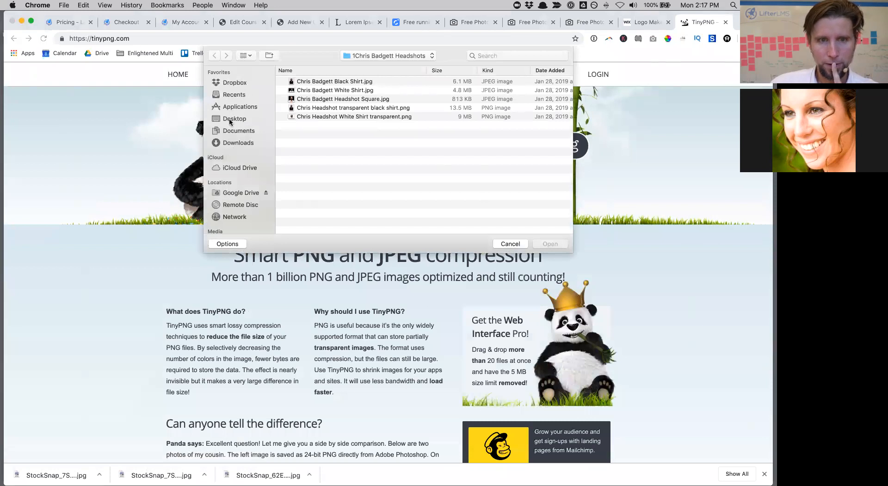
click(230, 119)
click(323, 81)
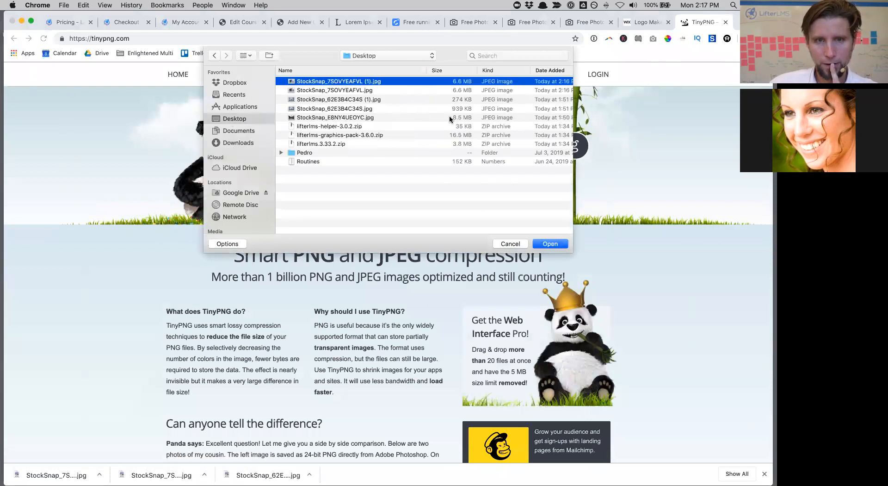
click(565, 244)
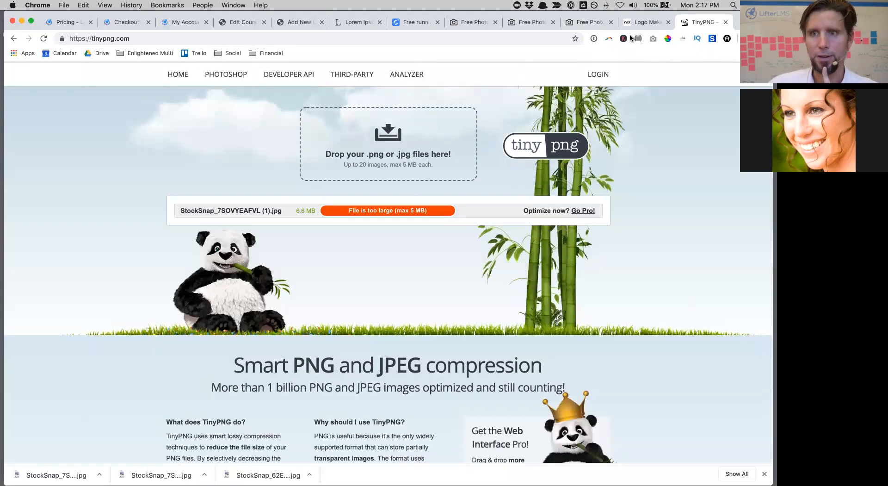
drag(754, 21, 755, 54)
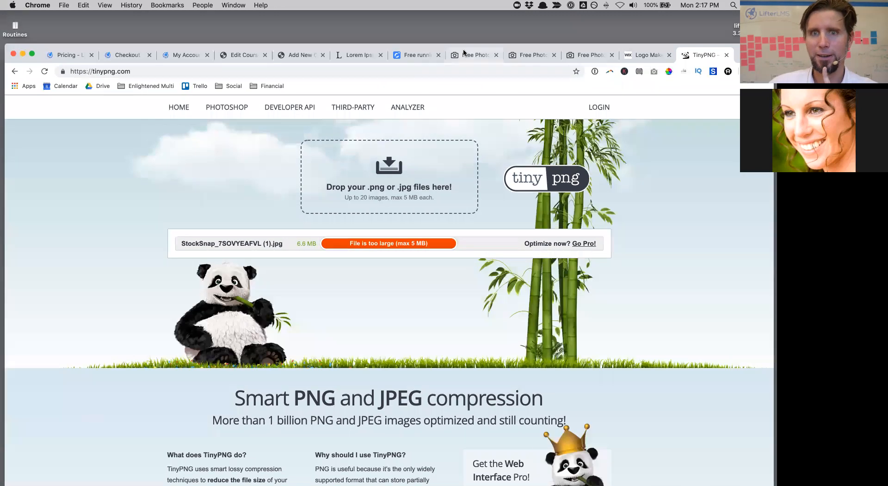
click(463, 50)
Step: Download the Negative Space Runner Man Track Field photo from the running photo results
scroll(368, 256, down, 3)
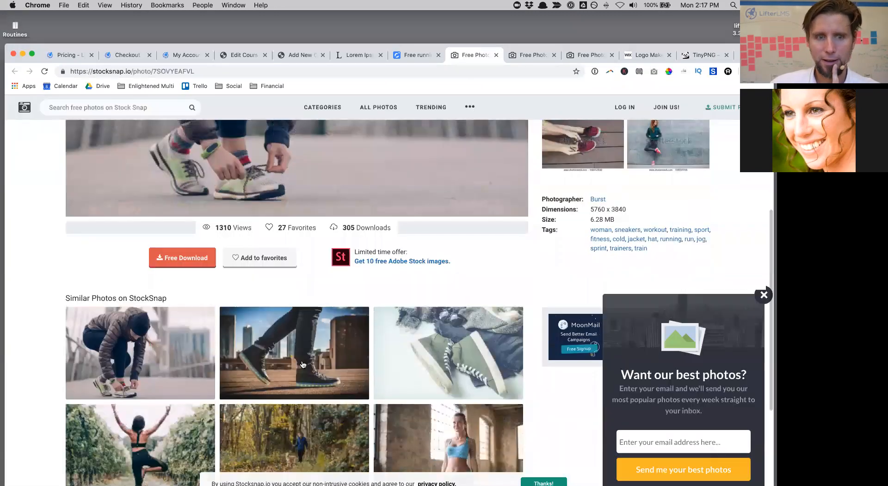
scroll(367, 256, up, 5)
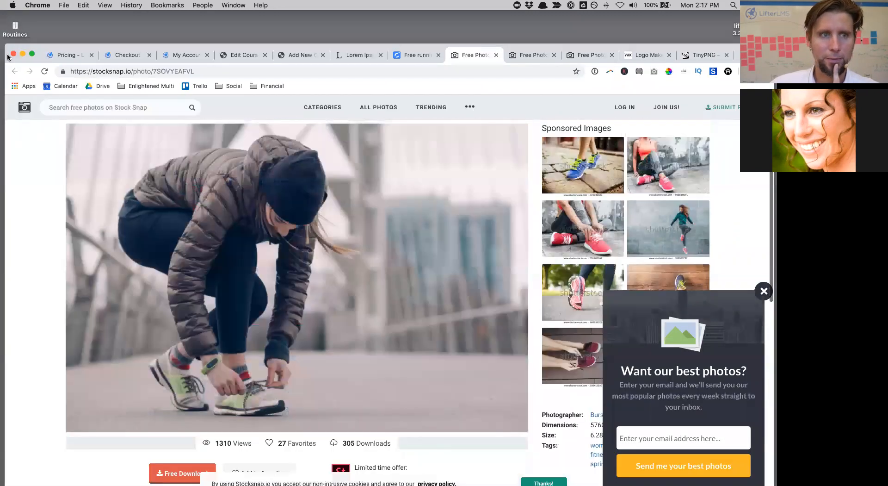
click(357, 54)
click(402, 54)
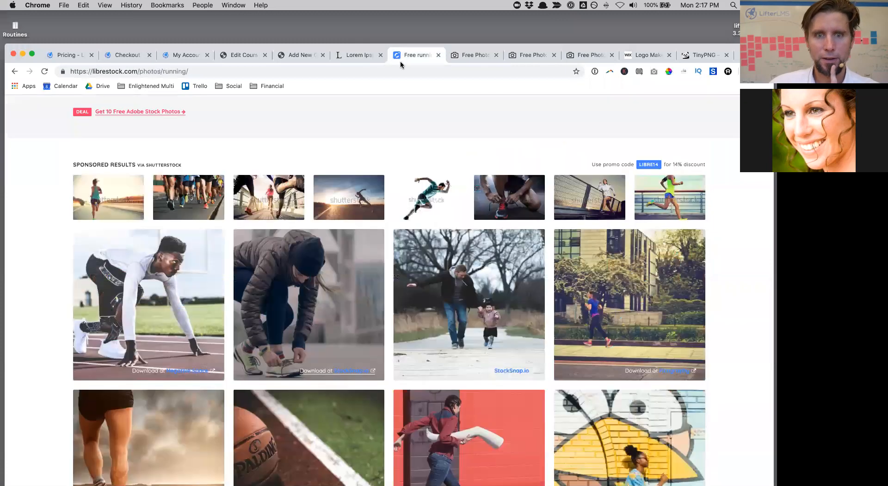
click(176, 277)
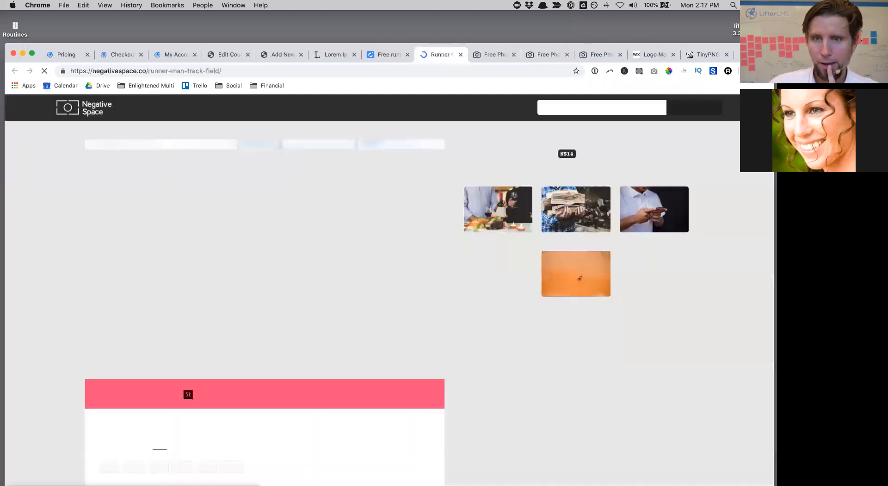
drag(757, 53, 760, 20)
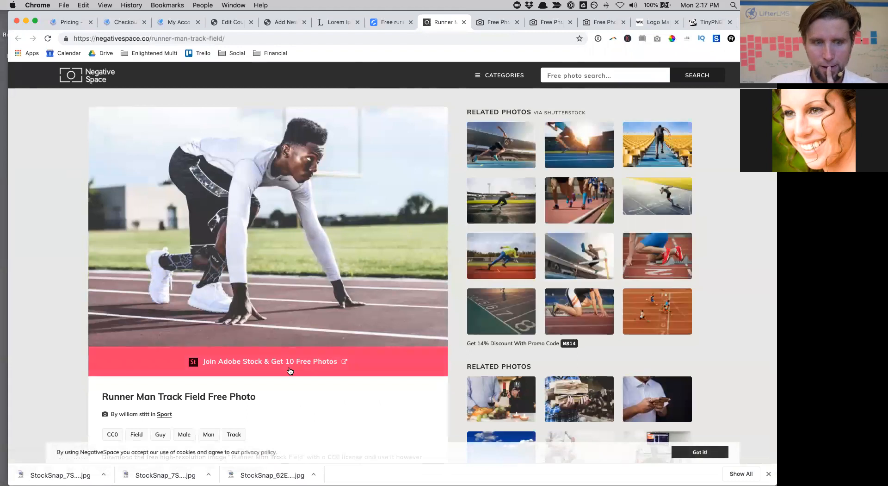
scroll(287, 370, down, 5)
click(261, 262)
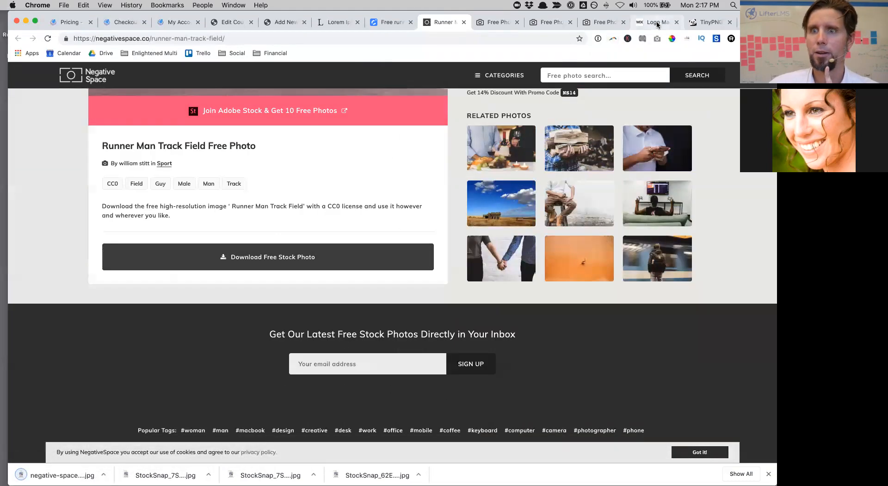
Step: Try uploading the Negative Space runner photo to TinyPNG, then cancel because it's oversized
click(696, 25)
click(377, 165)
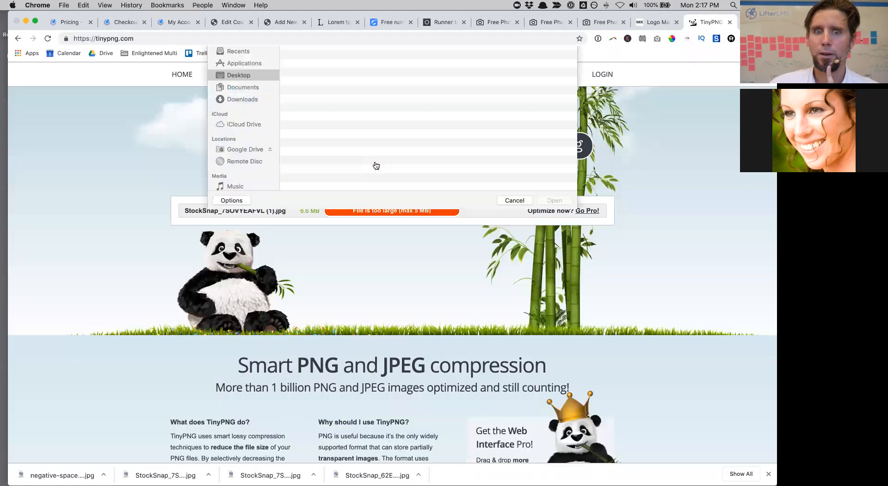
click(315, 82)
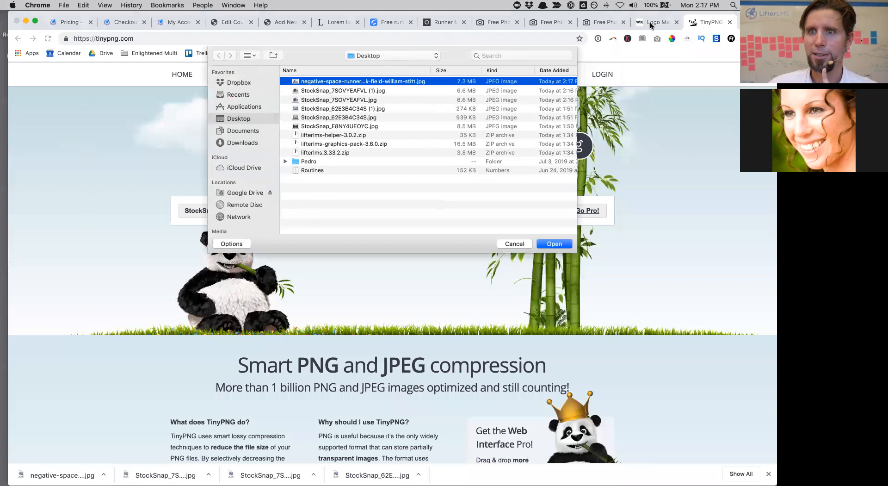
click(518, 245)
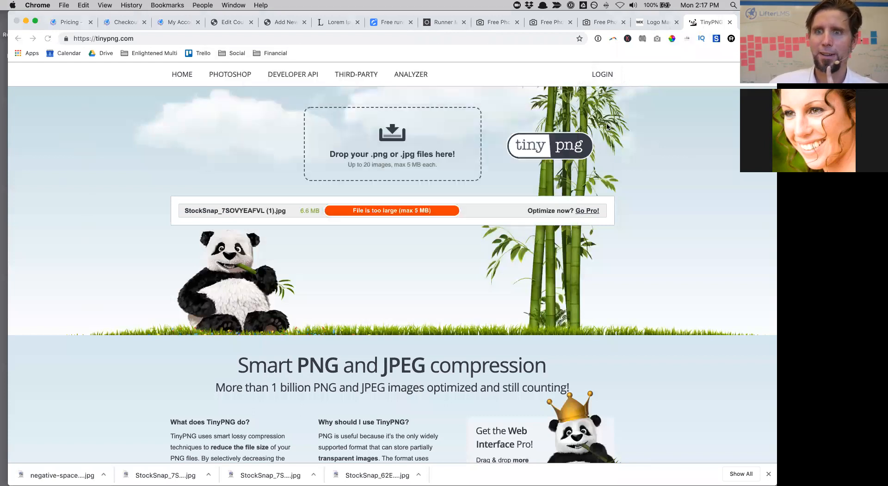
Step: Look through the open StockSnap shoe-tying and Runner Man Track Field photo pages
click(603, 23)
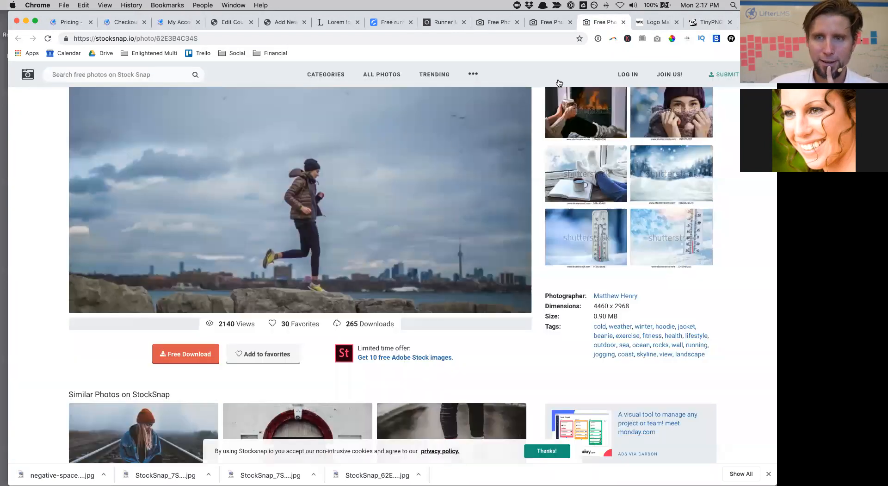
drag(520, 24, 520, 82)
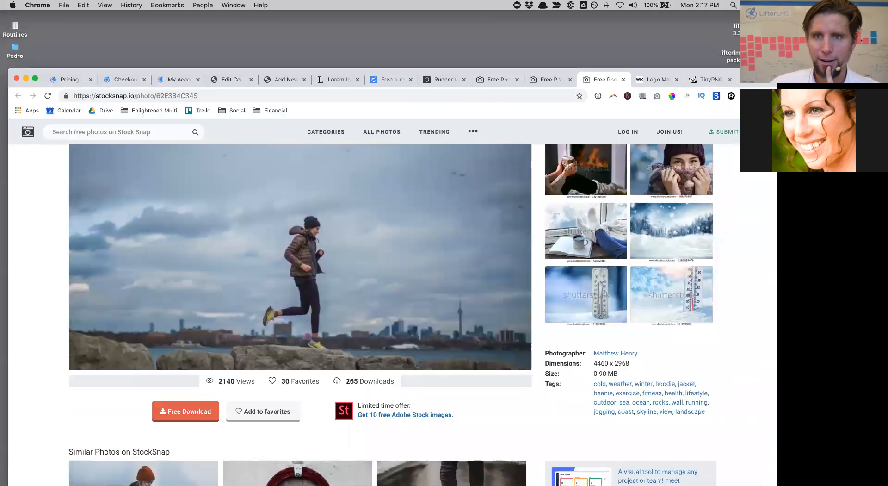
click(495, 81)
scroll(332, 289, down, 5)
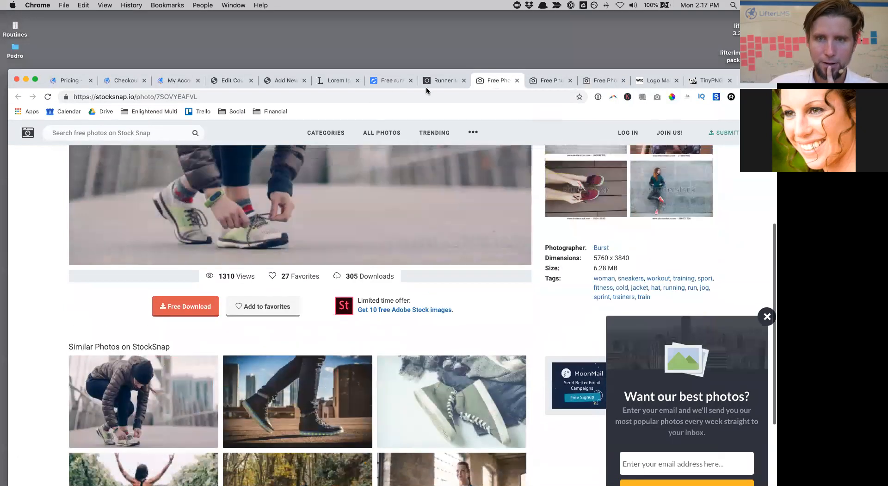
click(438, 82)
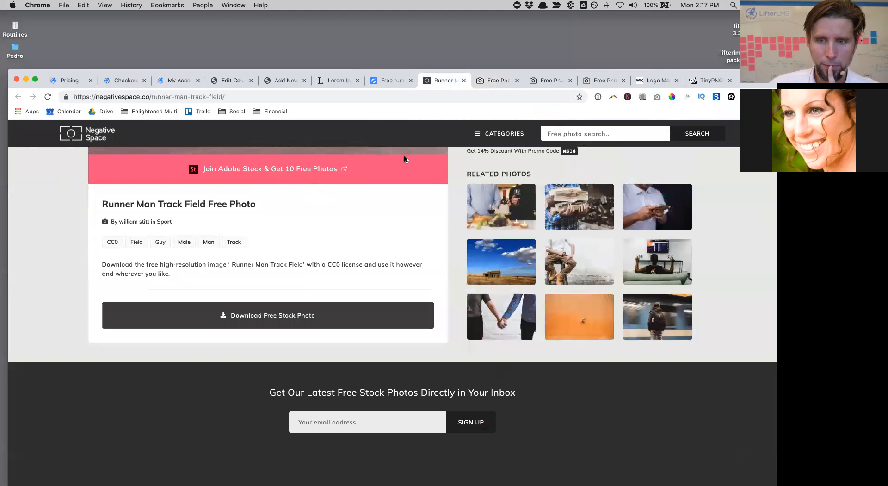
scroll(417, 246, down, 3)
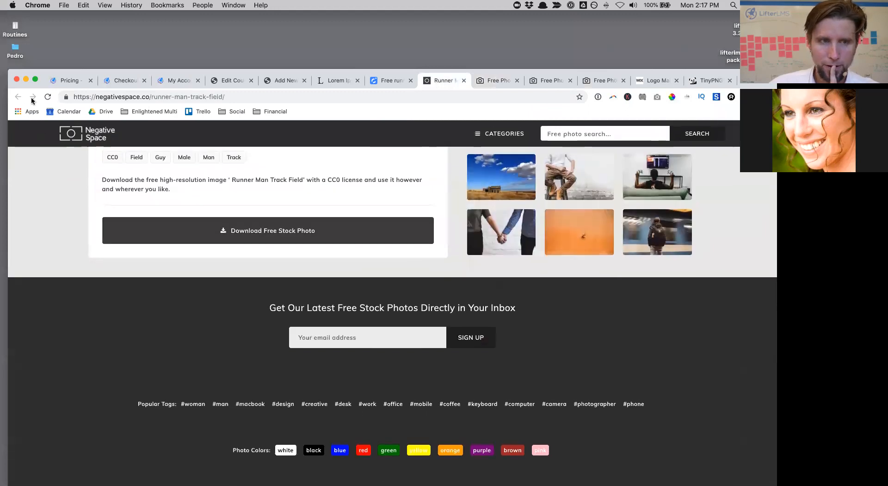
scroll(297, 196, up, 15)
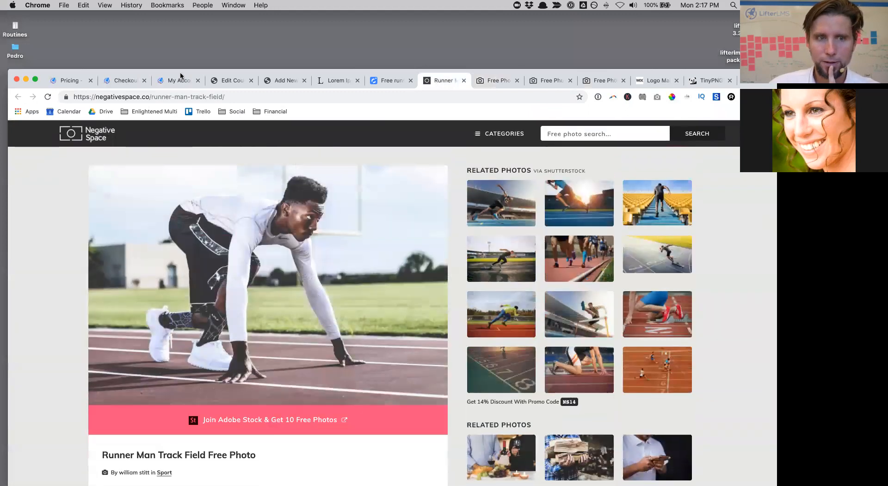
Step: Get Picography's Woman Running photo from the LibreStock running results and return to TinyPNG
click(397, 82)
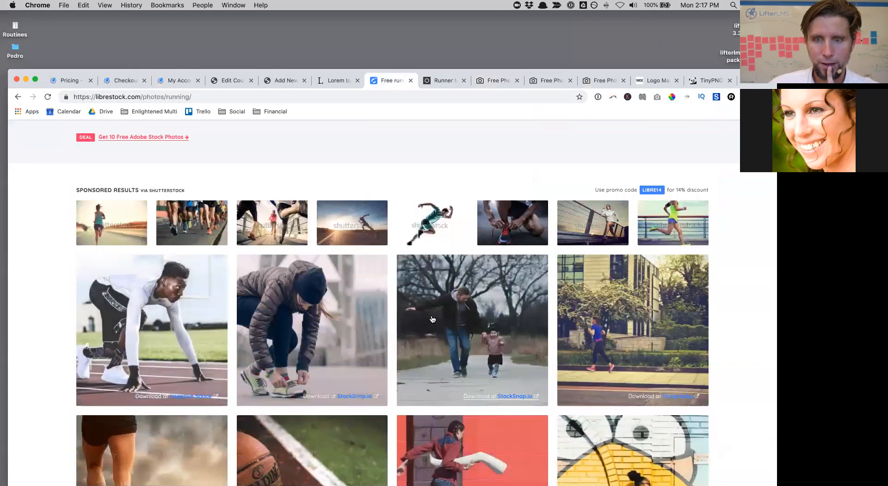
scroll(573, 248, down, 2)
click(574, 245)
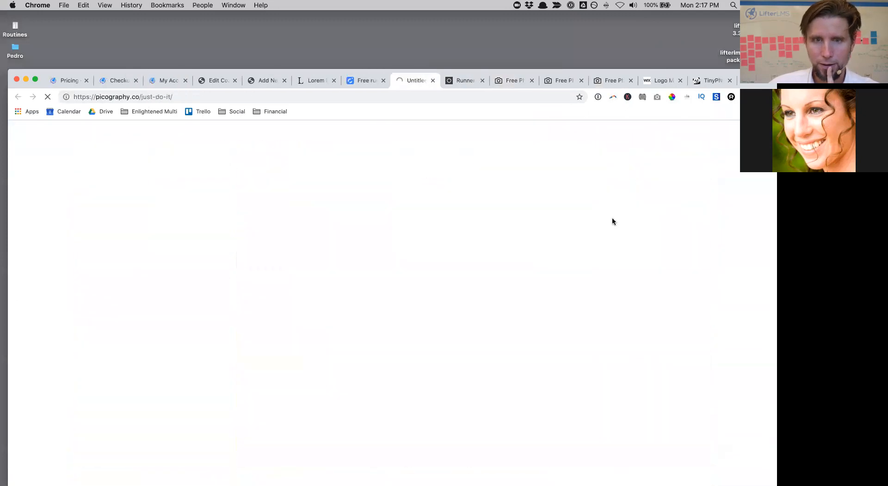
scroll(430, 243, down, 5)
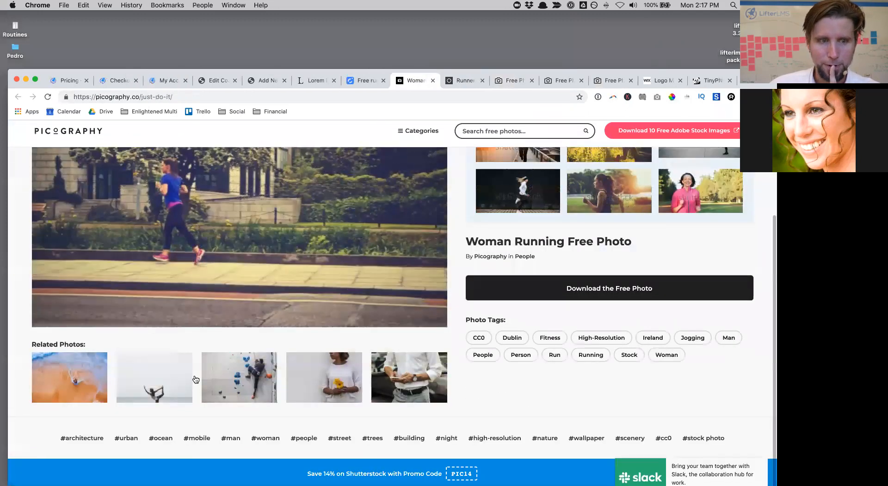
scroll(333, 239, up, 1)
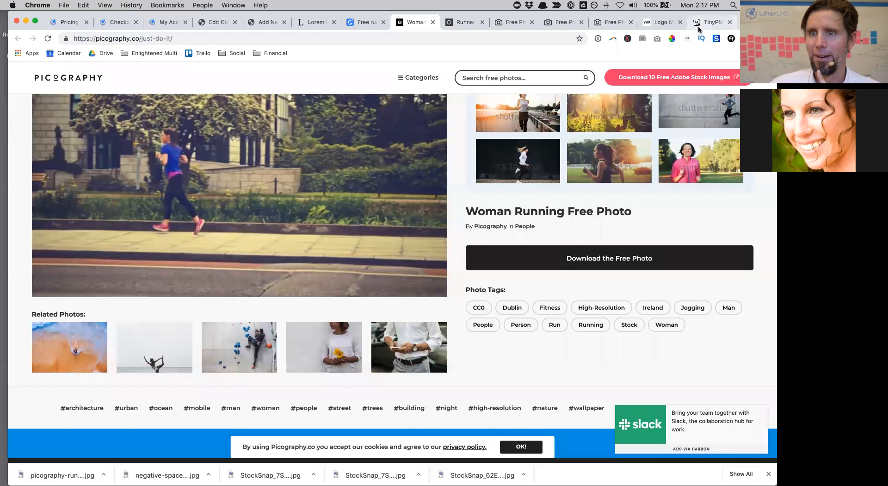
click(704, 23)
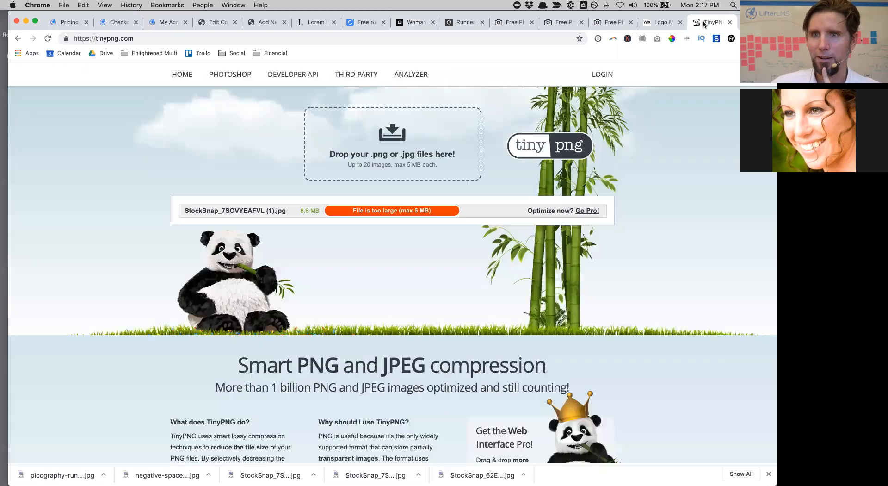
Step: Compress picography-runner.jpg in TinyPNG from 830.3 KB to 577.6 KB and download the result
click(368, 133)
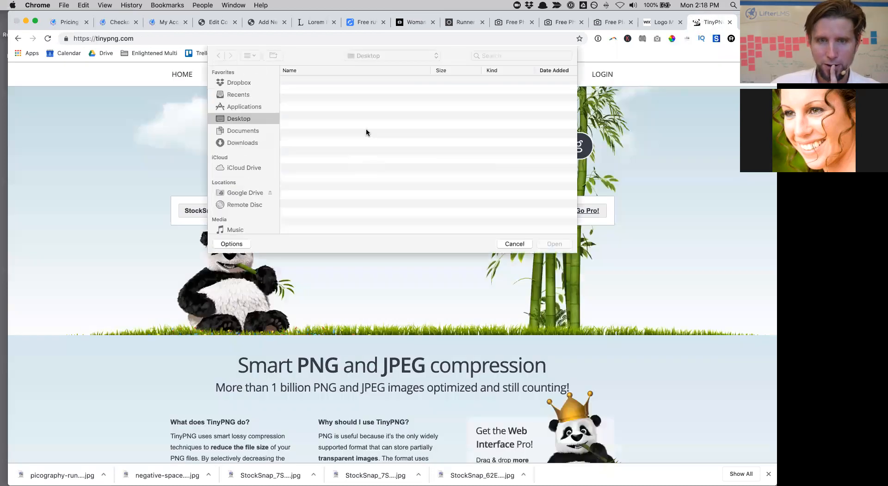
click(338, 83)
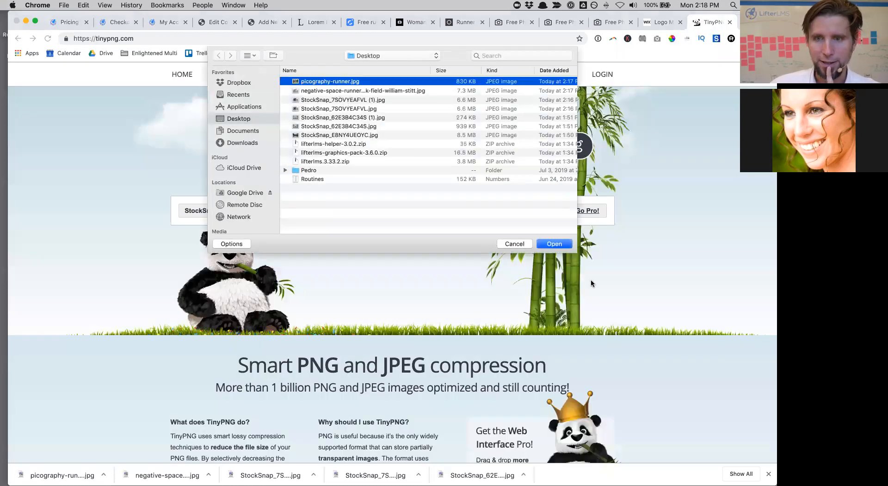
click(550, 241)
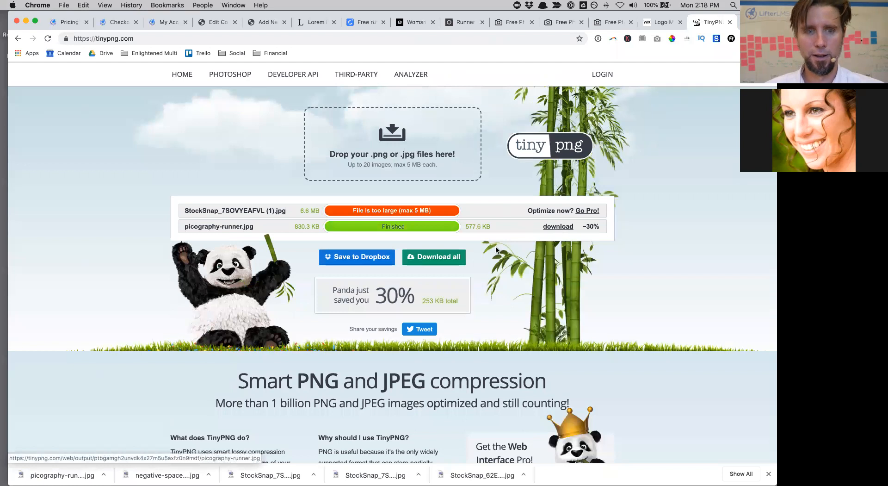
scroll(496, 248, down, 2)
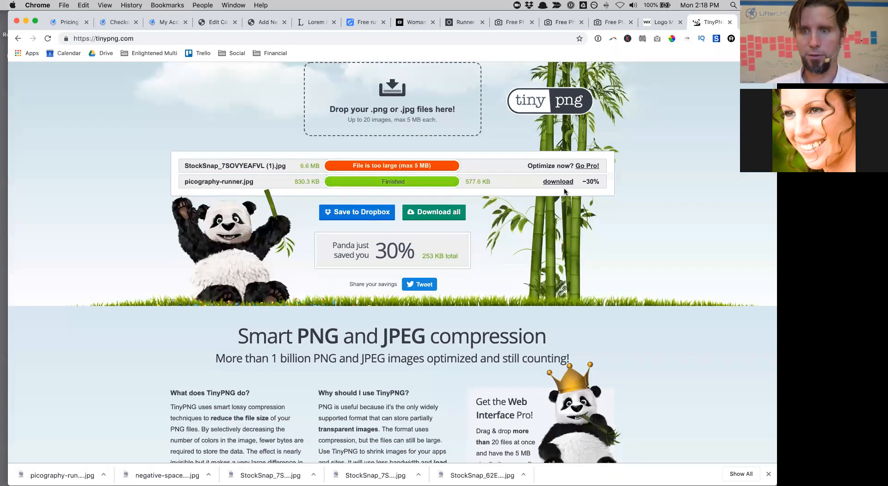
click(560, 183)
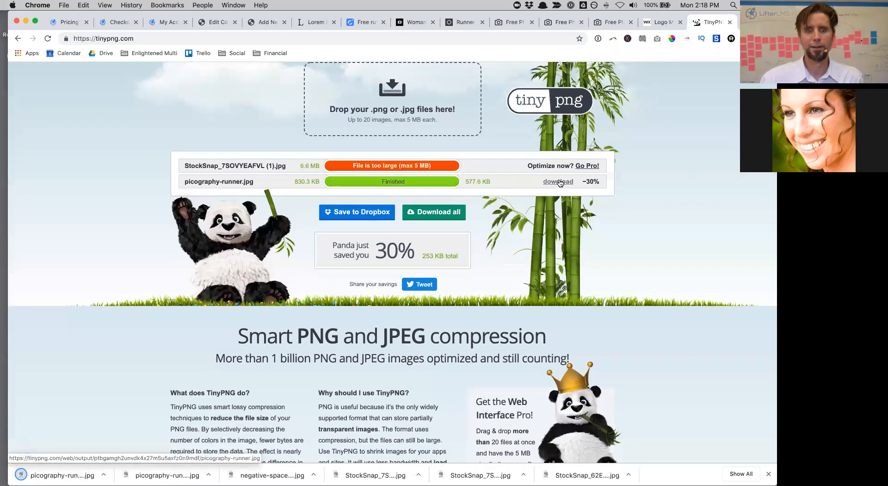
Step: Bring the WordPress course editor back into view
drag(752, 21, 752, 45)
drag(697, 46, 697, 51)
click(274, 53)
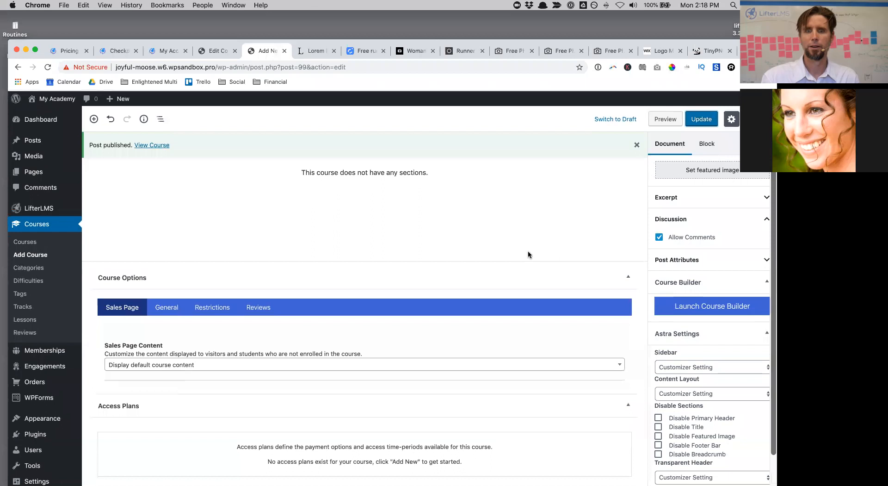
Step: Upload the compressed picography-runner (1).jpg and set it as the Minicourse's featured image
scroll(528, 254, down, 10)
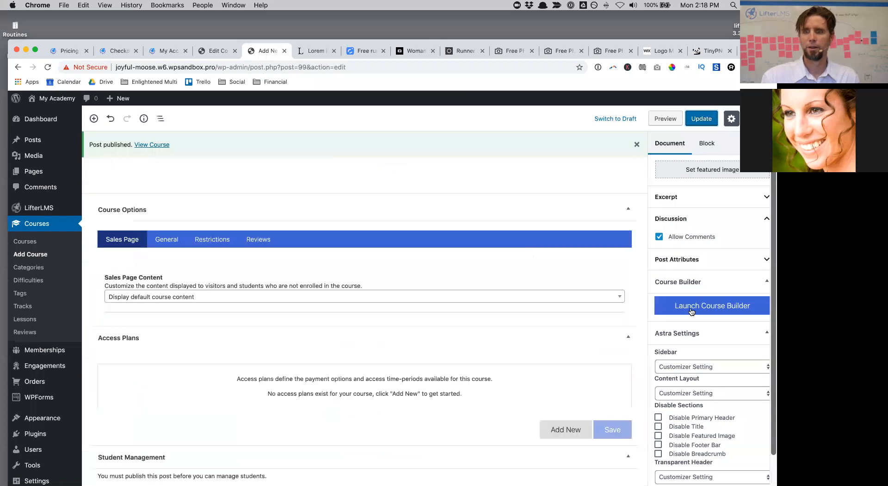
scroll(685, 259, down, 1)
scroll(699, 227, up, 5)
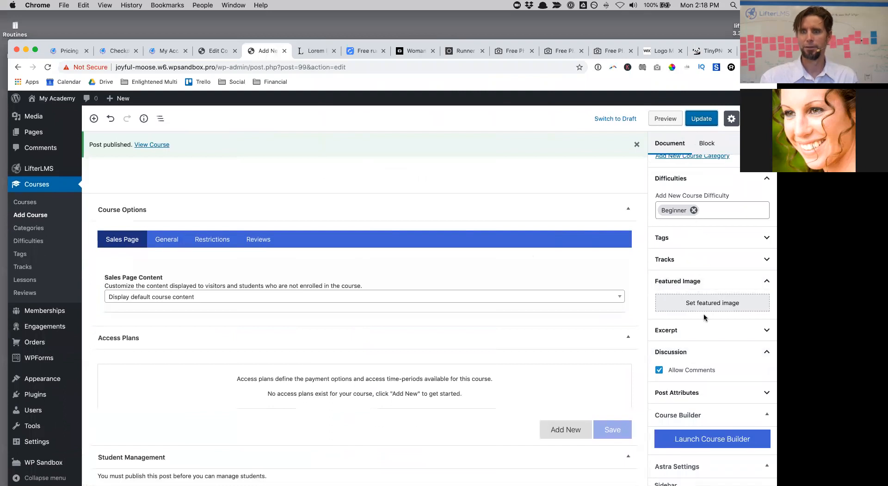
click(702, 302)
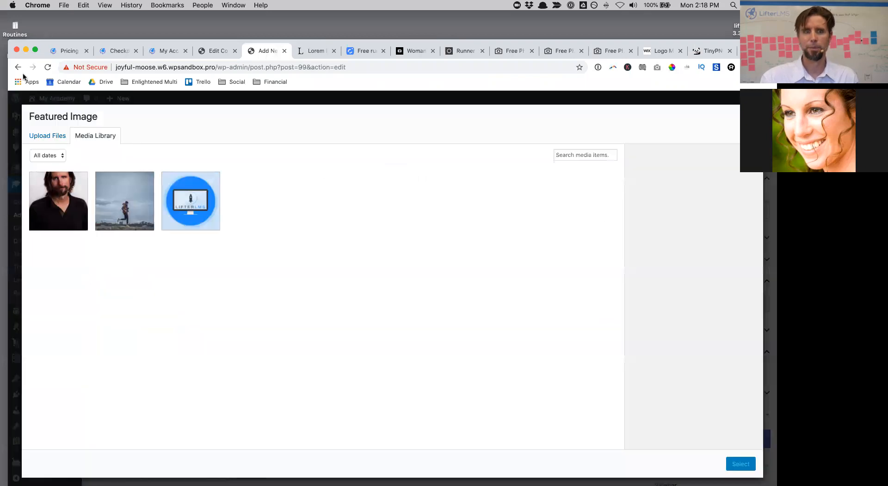
click(51, 138)
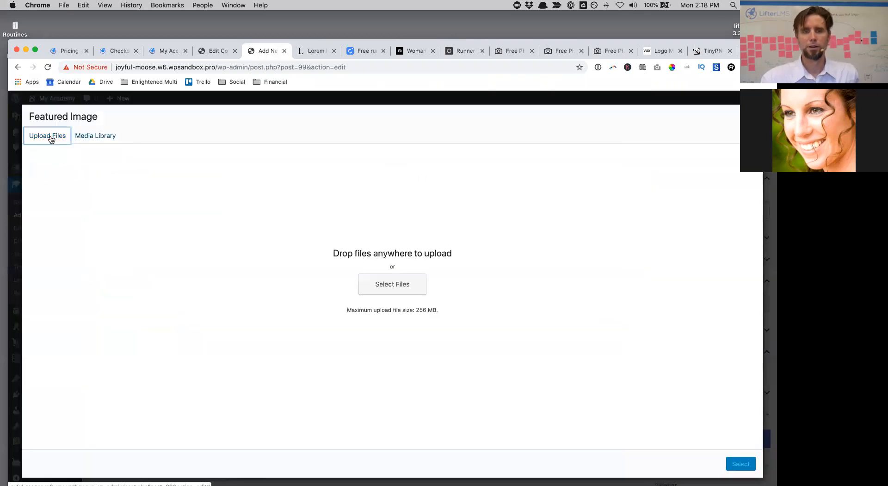
click(401, 284)
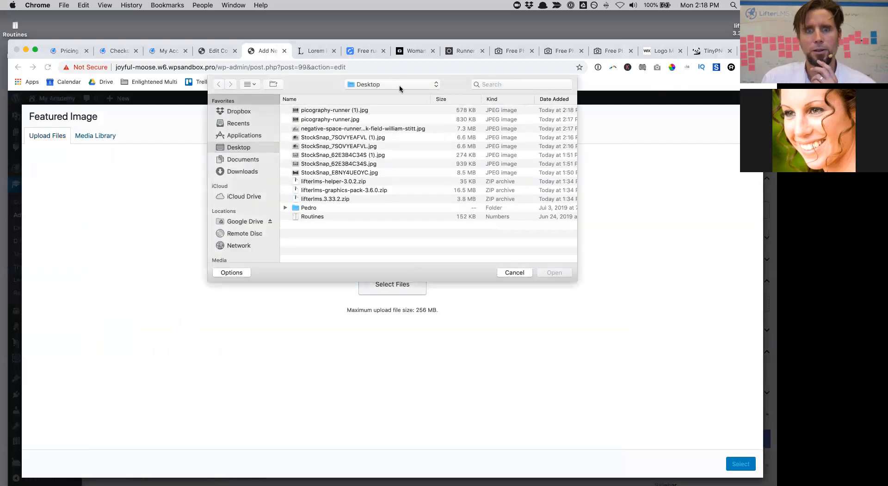
click(342, 111)
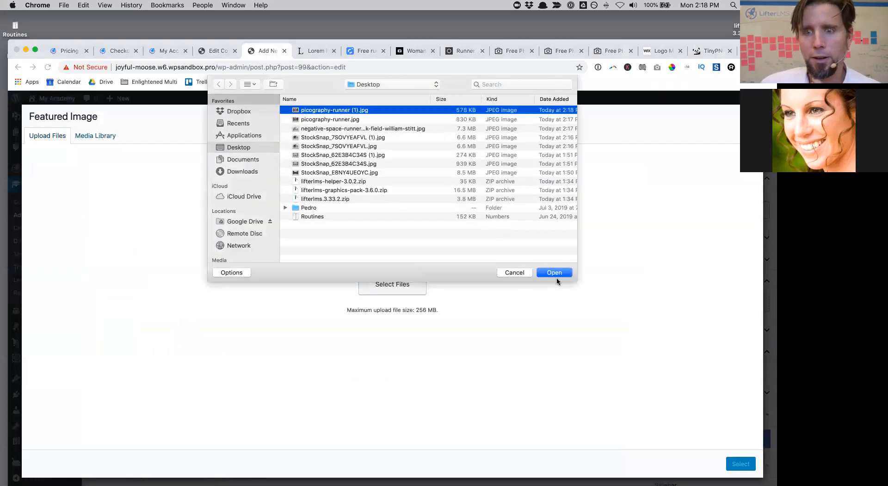
click(555, 273)
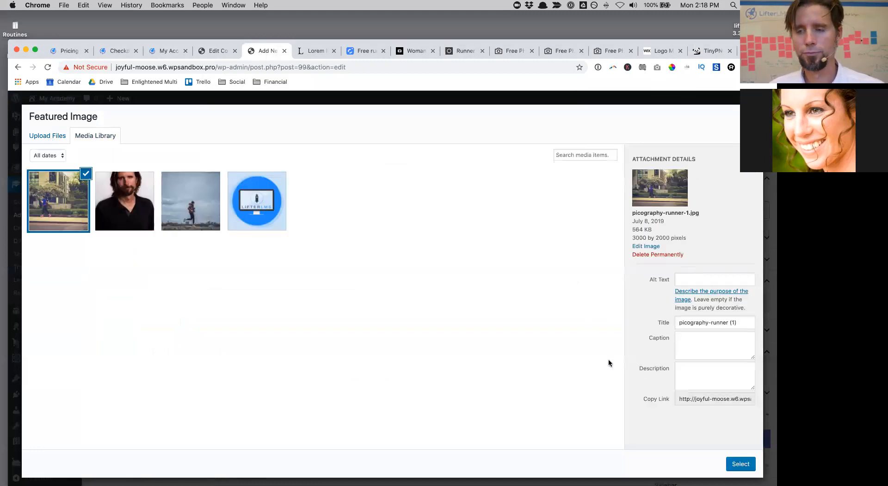
click(741, 464)
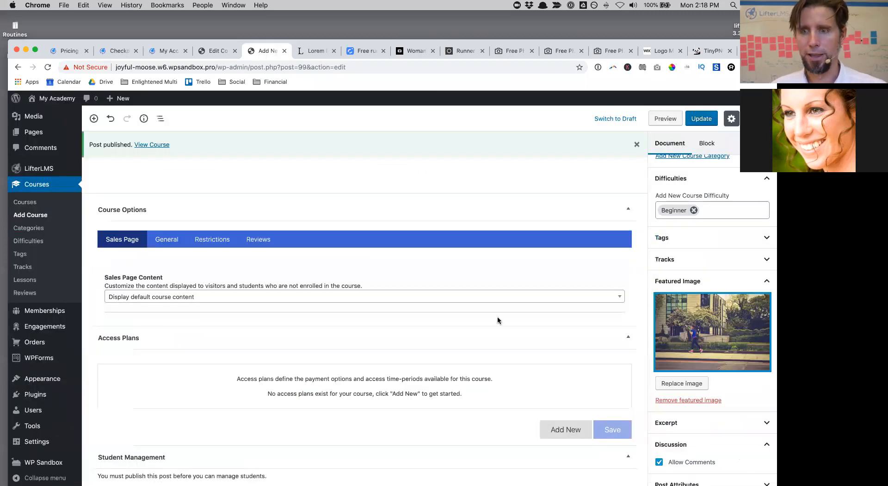
Step: Uncheck Allow Comments on the Minicourse and update the course
click(701, 120)
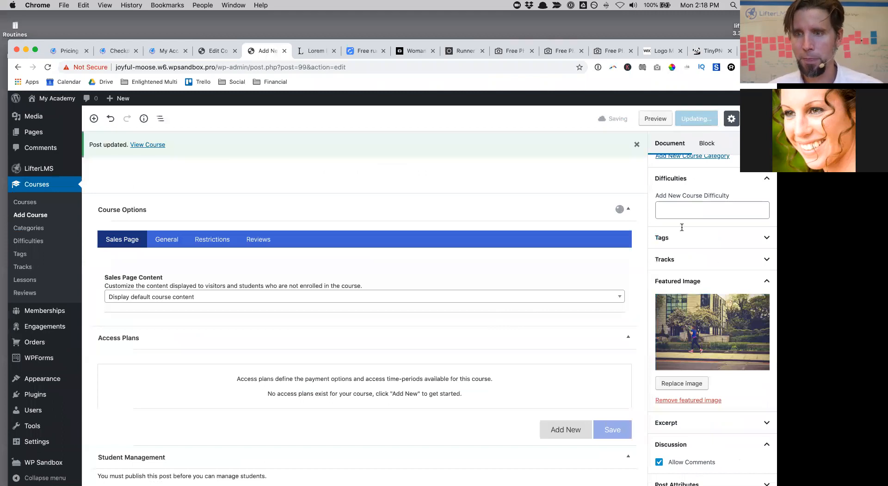
click(659, 462)
click(701, 119)
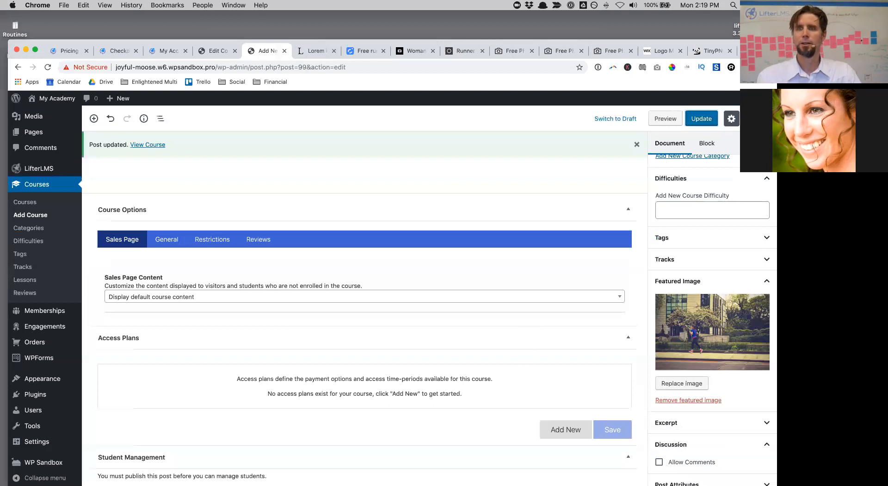
drag(763, 50, 755, 21)
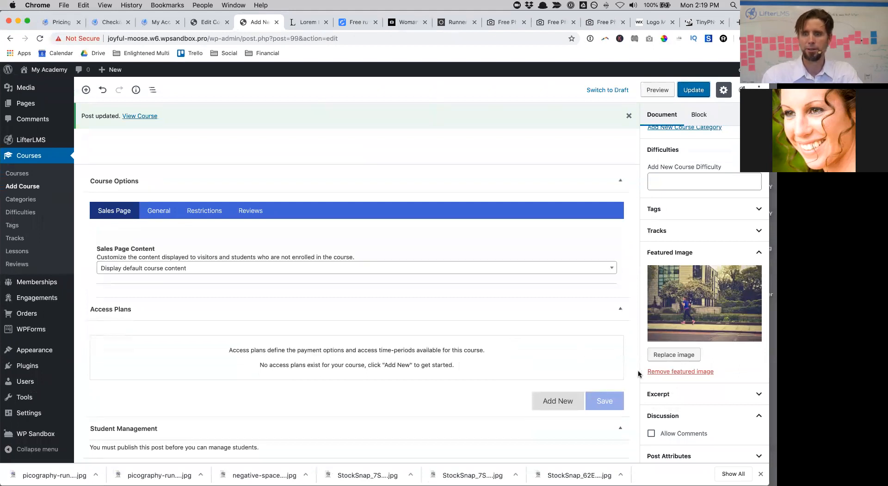
scroll(678, 379, down, 5)
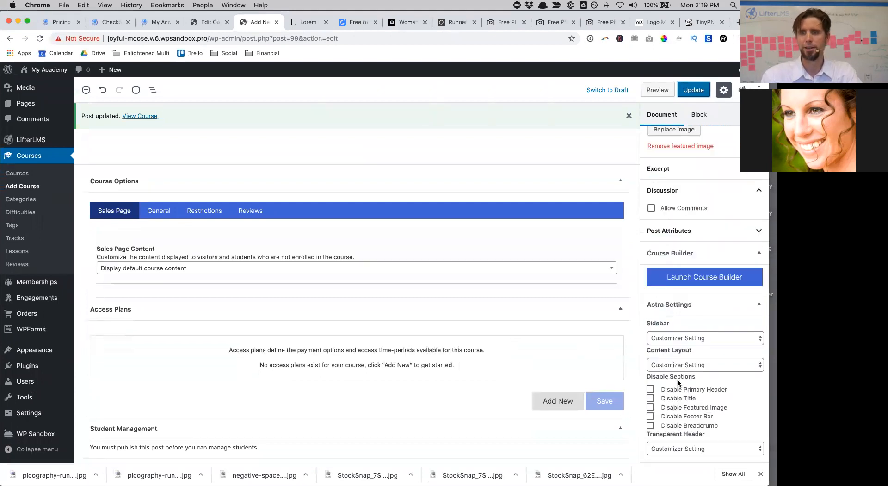
Step: In the course builder, add Section 1 with new placeholder lessons and save the outline
click(700, 284)
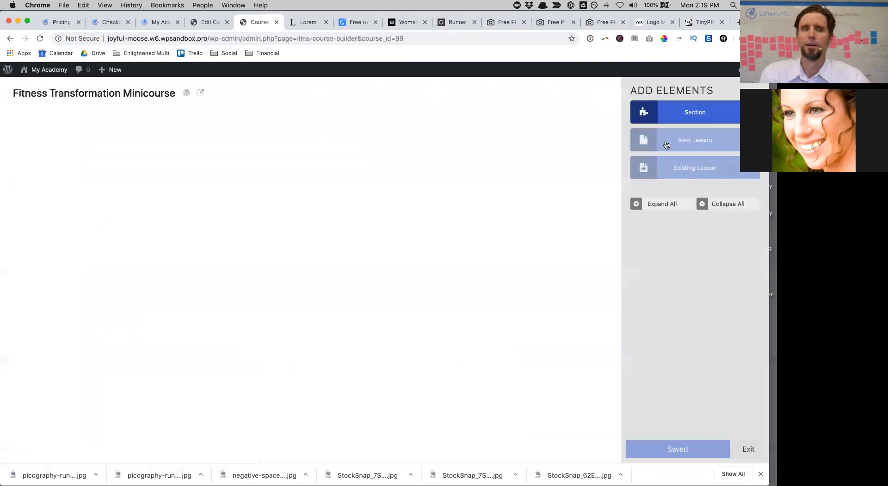
click(657, 119)
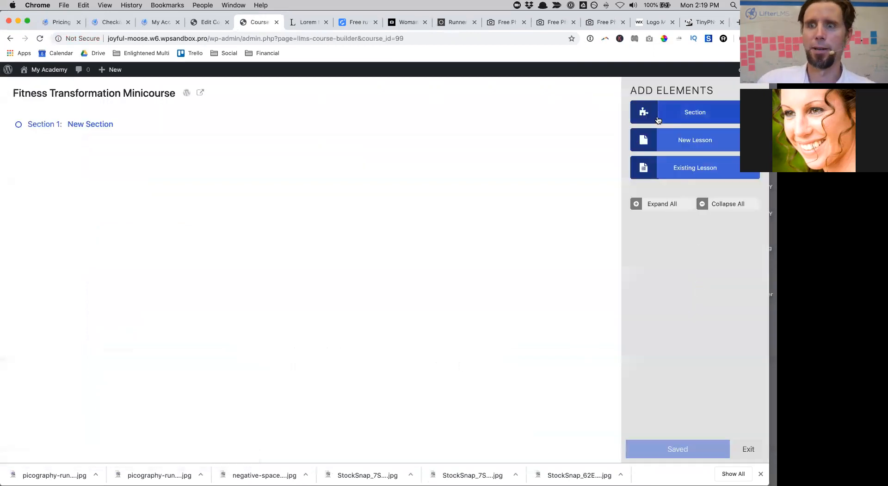
click(700, 153)
click(700, 152)
click(699, 152)
click(699, 153)
click(700, 152)
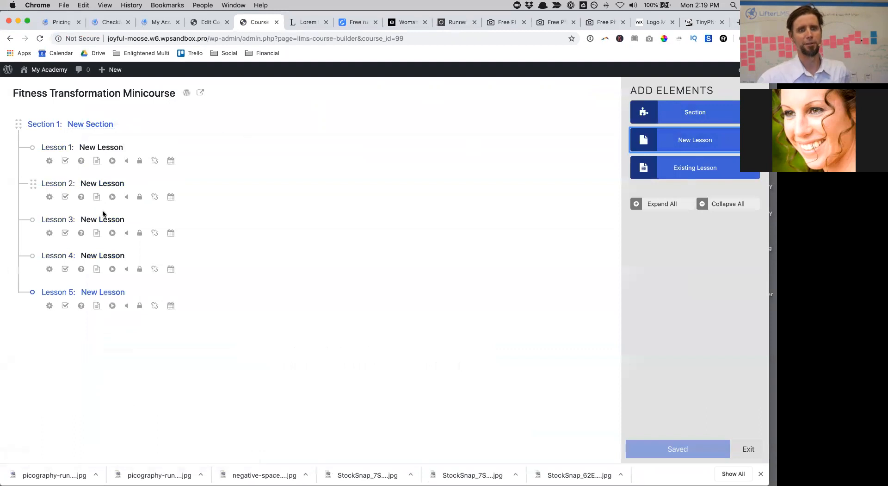
click(676, 447)
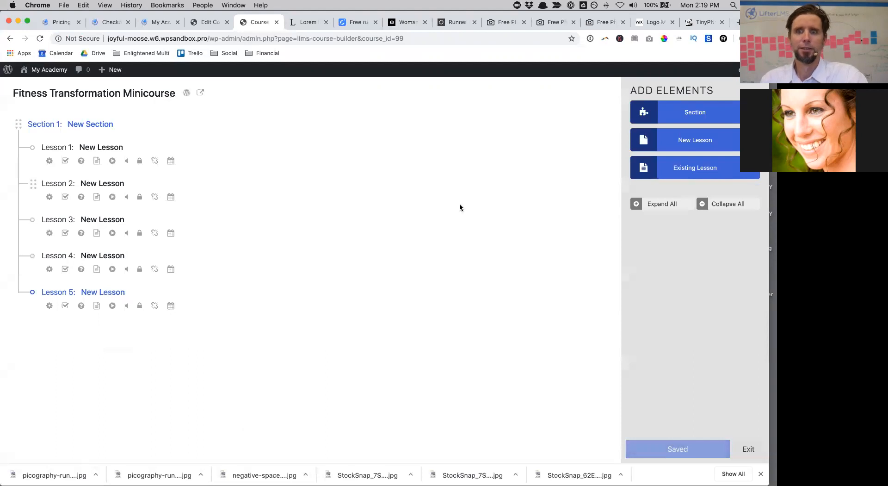
Step: Check the live Minicourse page to confirm it lists the five lessons
click(200, 94)
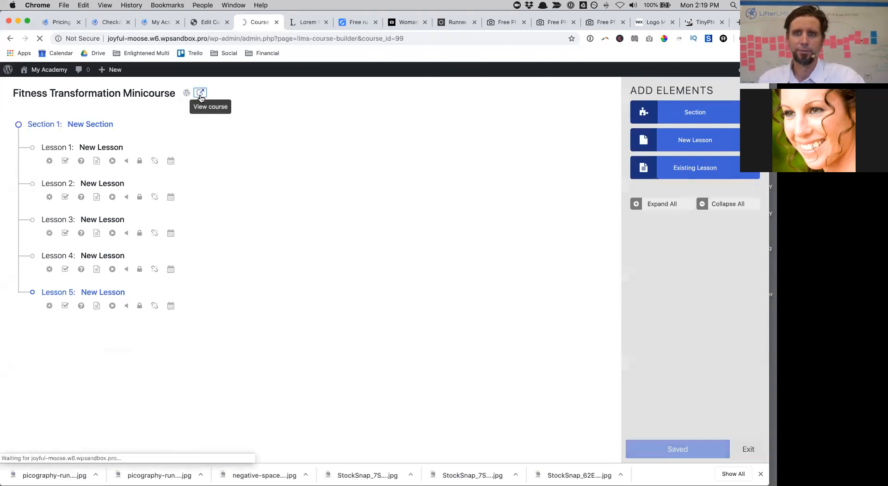
scroll(623, 310, down, 4)
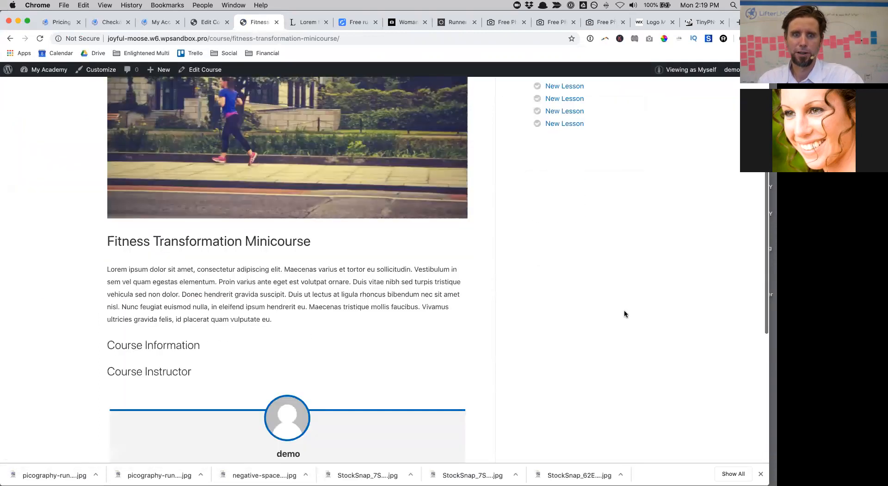
scroll(624, 313, down, 5)
scroll(615, 313, up, 10)
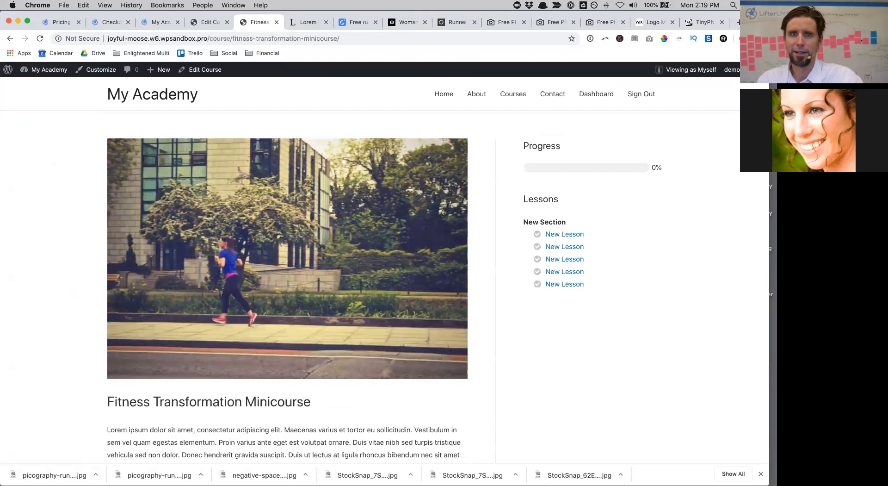
Step: Close the older Edit Course tab and return to the Minicourse edit screen
drag(757, 22, 756, 69)
click(207, 71)
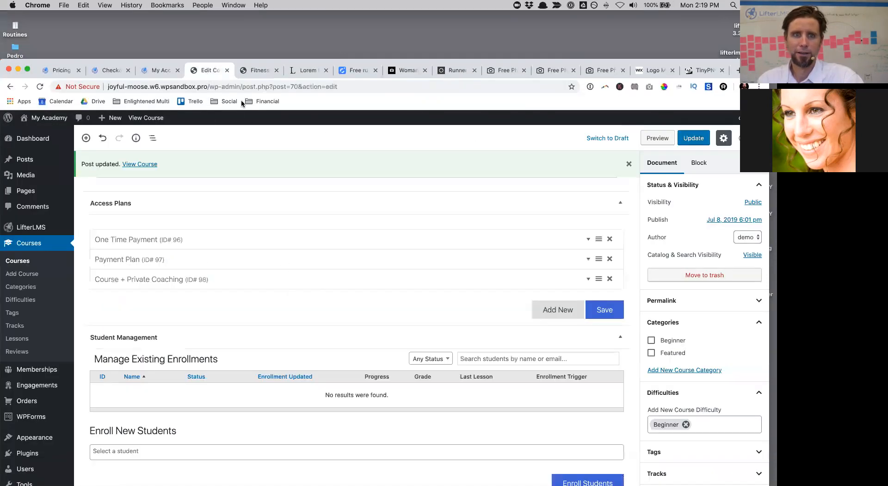
click(257, 70)
click(227, 70)
click(204, 118)
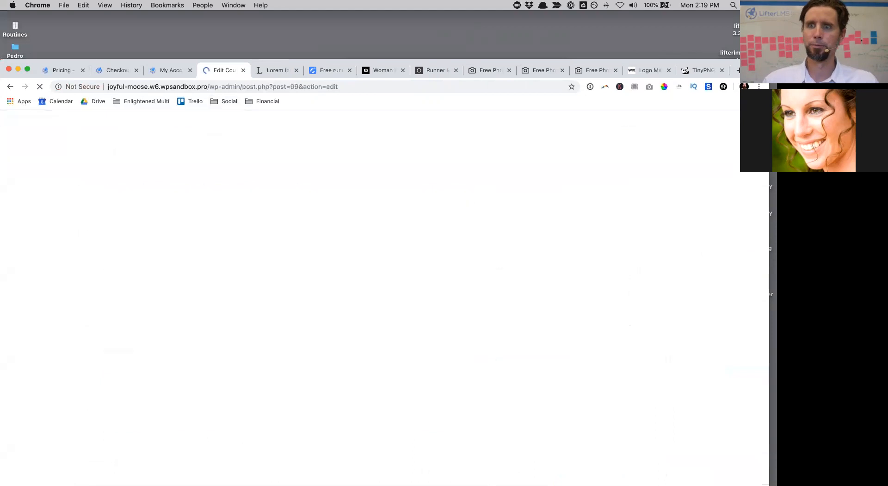
drag(217, 61, 223, 13)
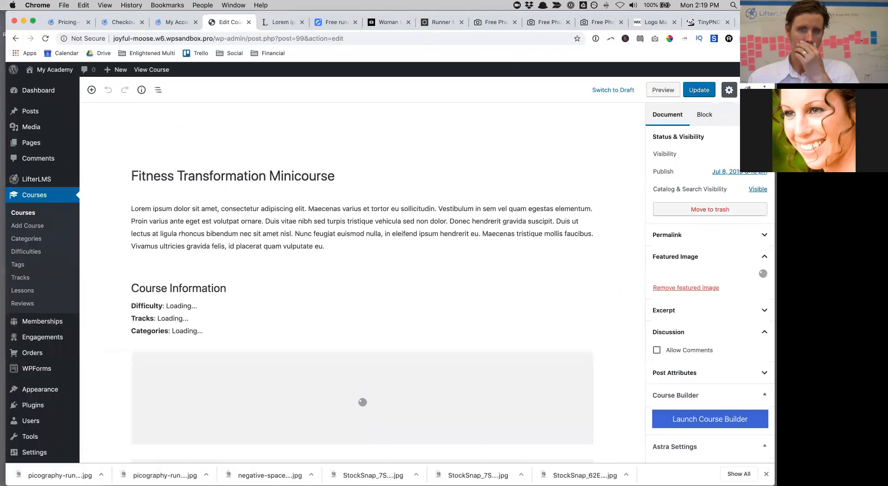
scroll(549, 416, down, 8)
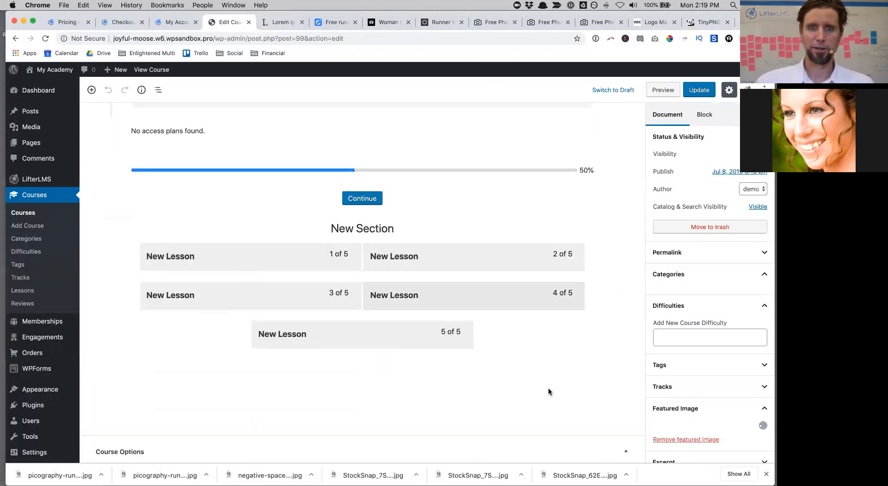
scroll(549, 391, down, 10)
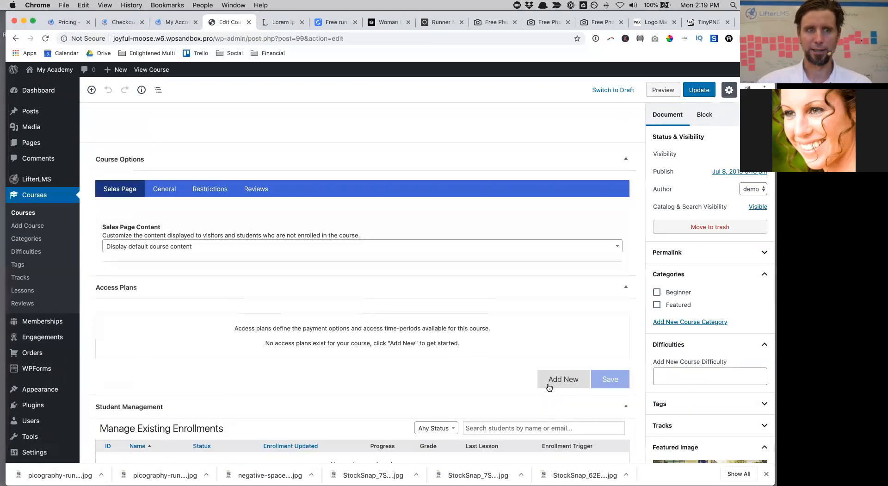
click(550, 377)
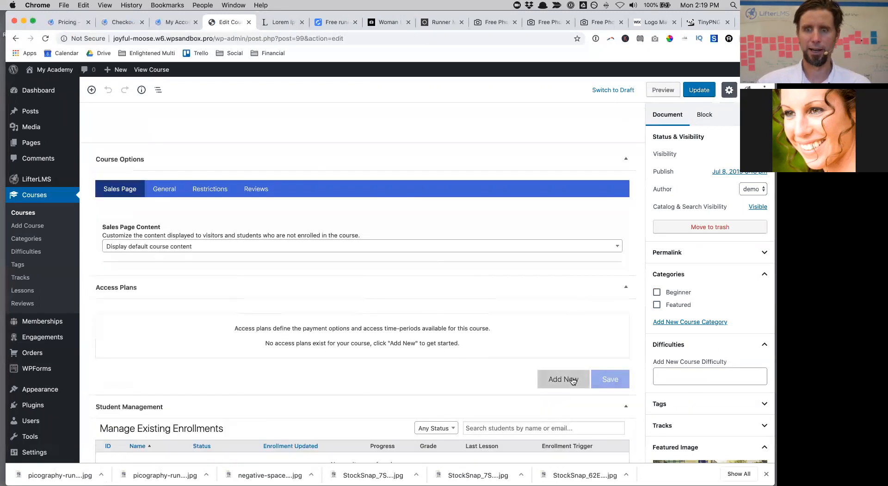
Step: Add a free access plan titled 'Start Today!' and update the course
click(133, 358)
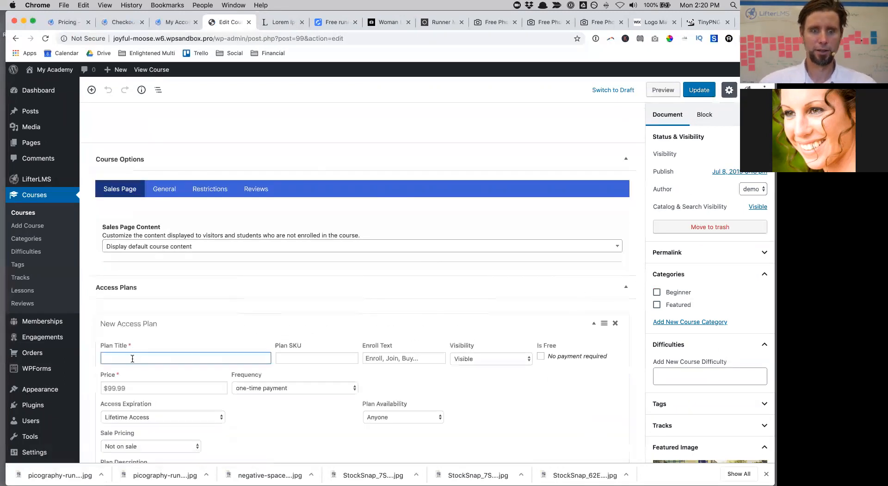
text(Start Today!)
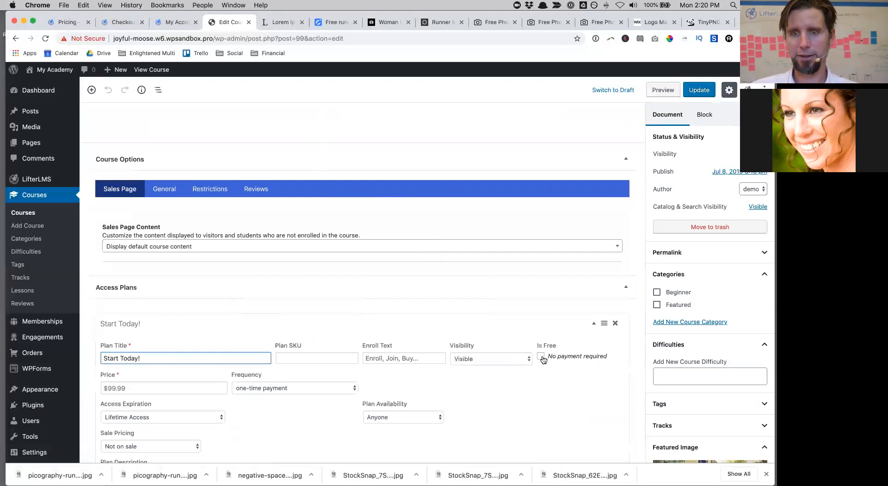
click(543, 359)
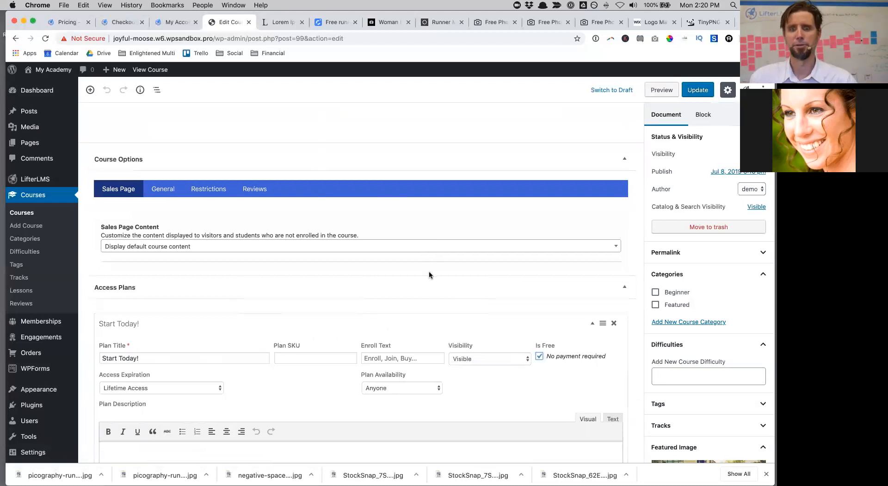
click(697, 96)
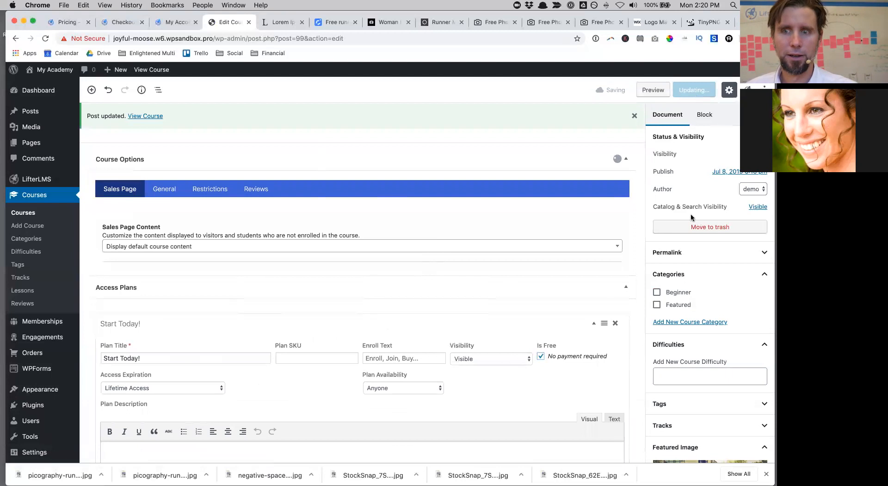
Step: Preview the published Minicourse page, then return to its editor
click(151, 117)
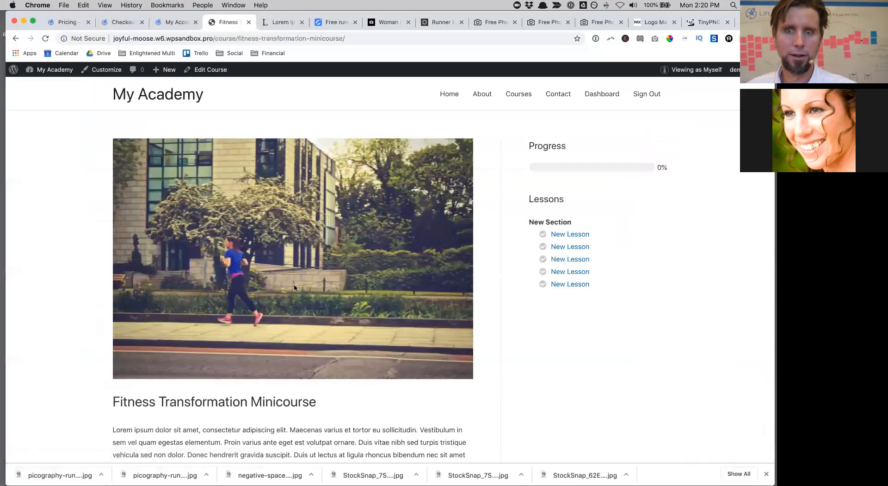
scroll(295, 287, down, 3)
scroll(294, 287, down, 10)
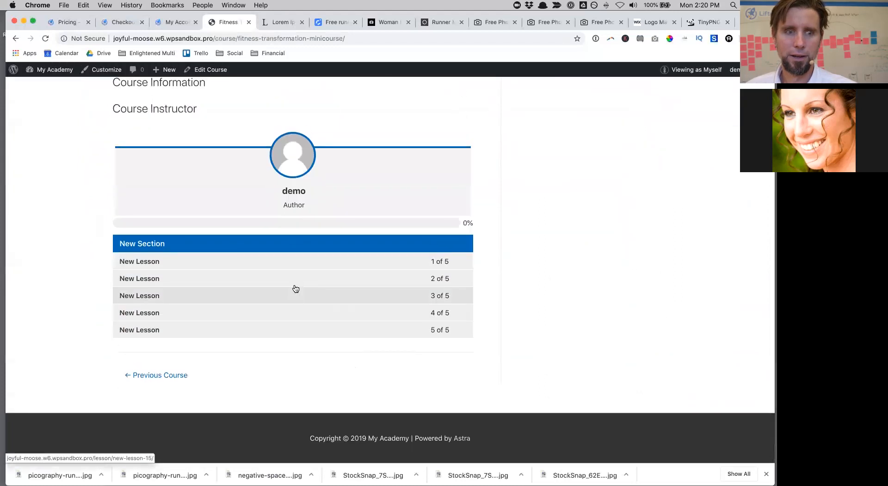
scroll(294, 287, up, 15)
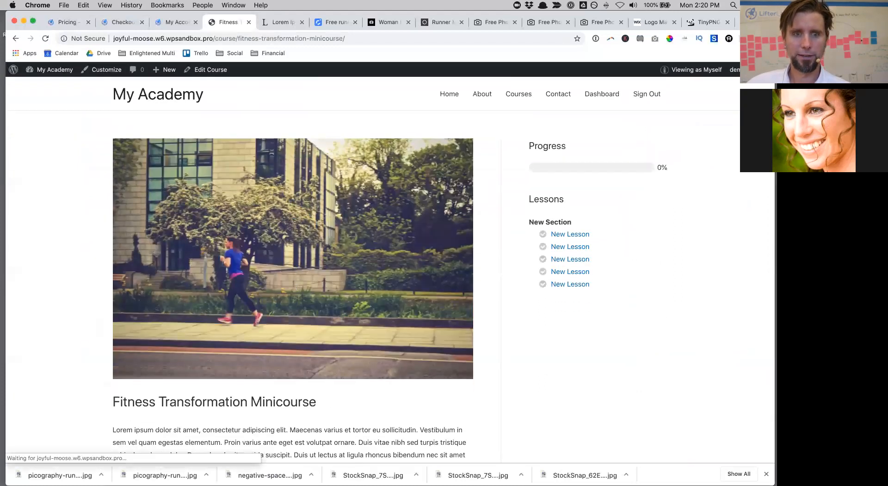
scroll(334, 317, down, 6)
scroll(334, 317, up, 8)
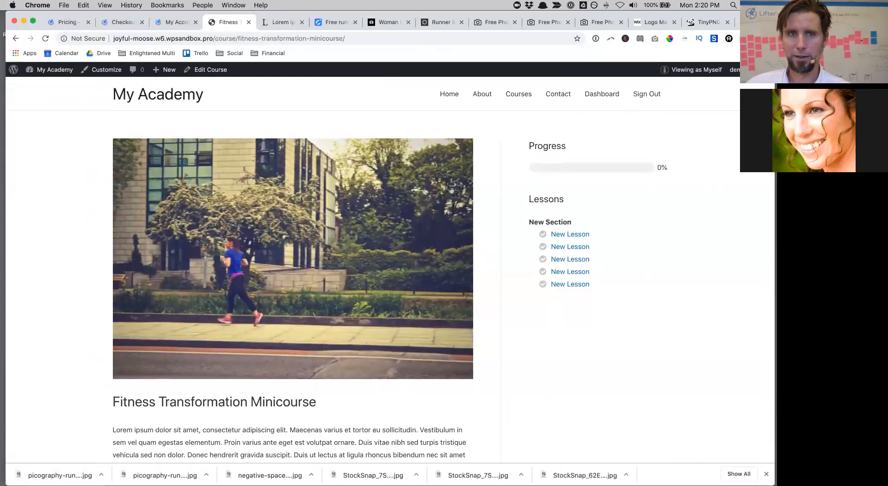
drag(689, 20, 689, 68)
click(206, 118)
drag(750, 70, 751, 21)
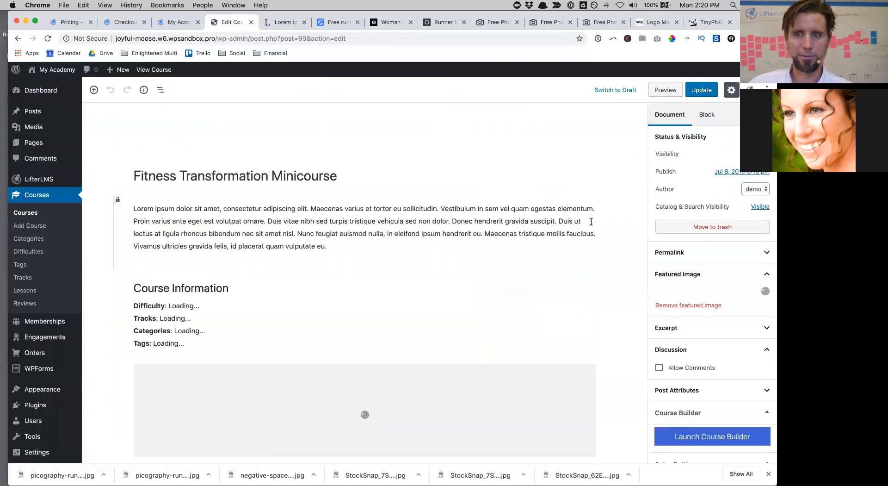
Step: Create a free 'Start Today' access plan, save it, and update the Minicourse
scroll(591, 222, down, 6)
scroll(591, 221, down, 10)
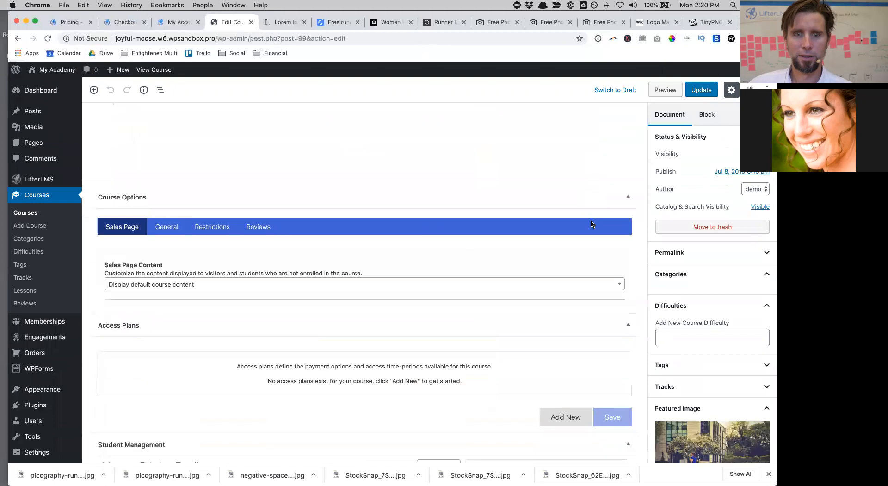
click(558, 266)
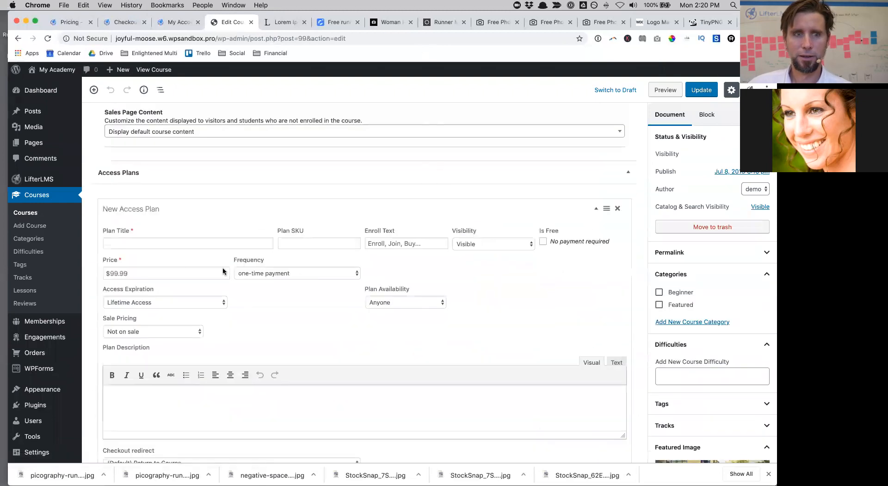
click(126, 244)
text(Start Today)
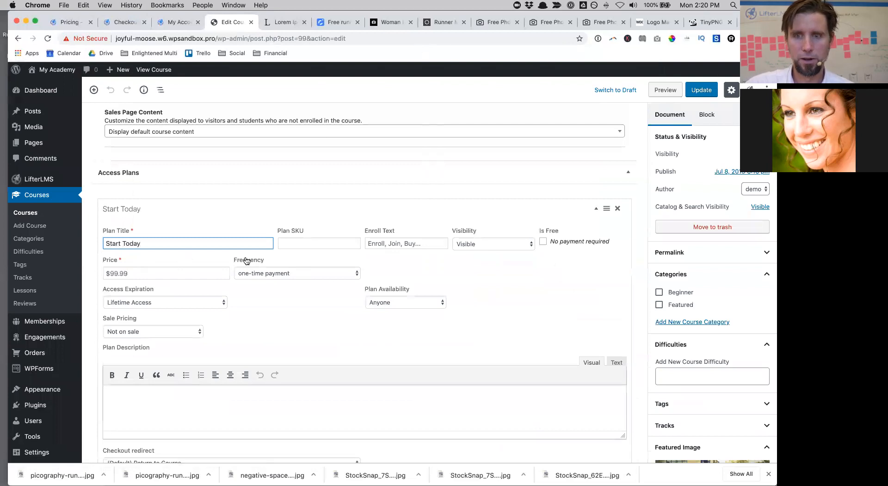
click(544, 242)
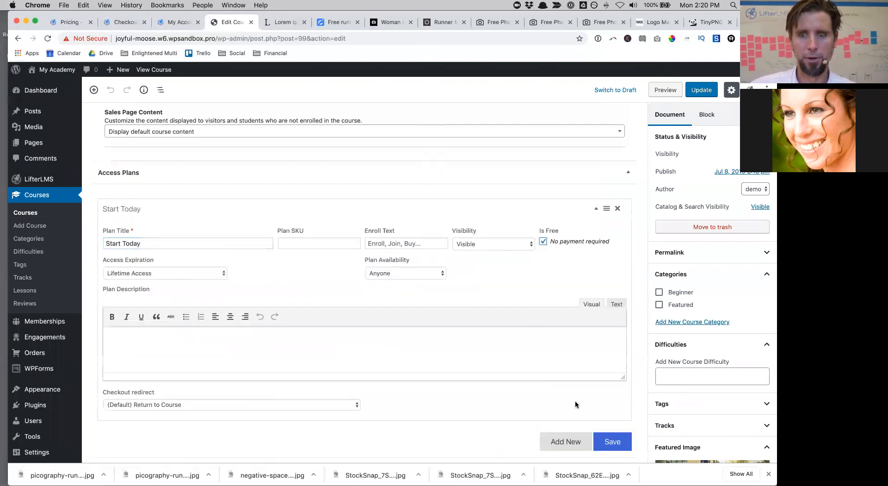
click(614, 442)
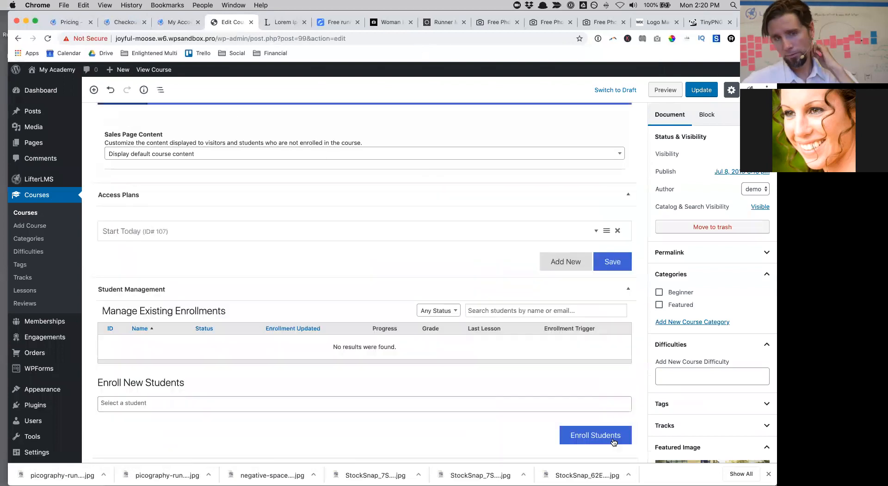
click(702, 89)
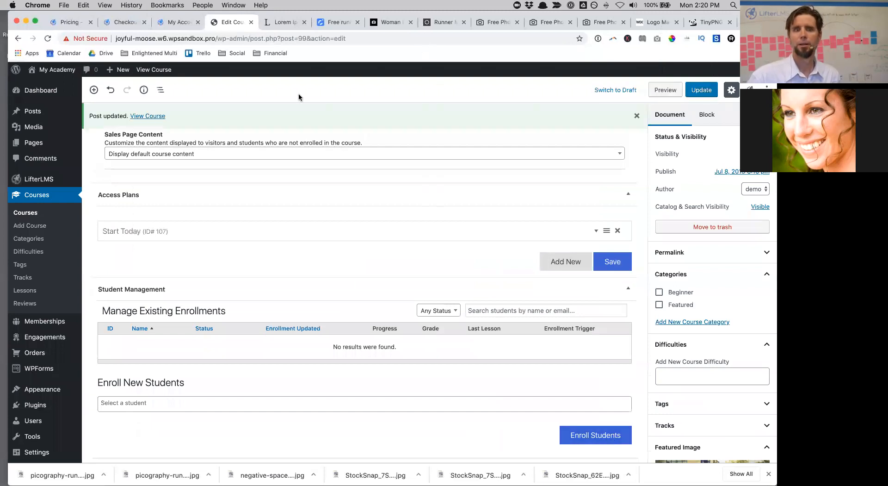
click(704, 90)
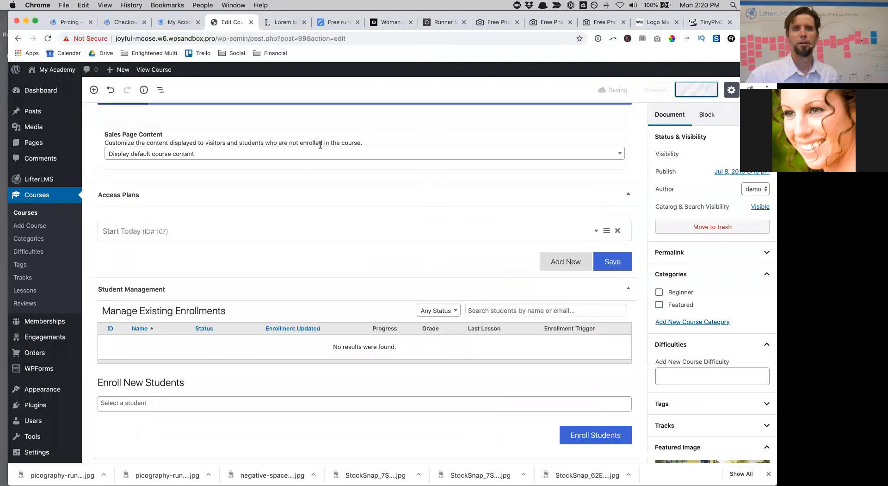
Step: Open the live Minicourse page, try enrolling in the free plan, then go back
click(162, 117)
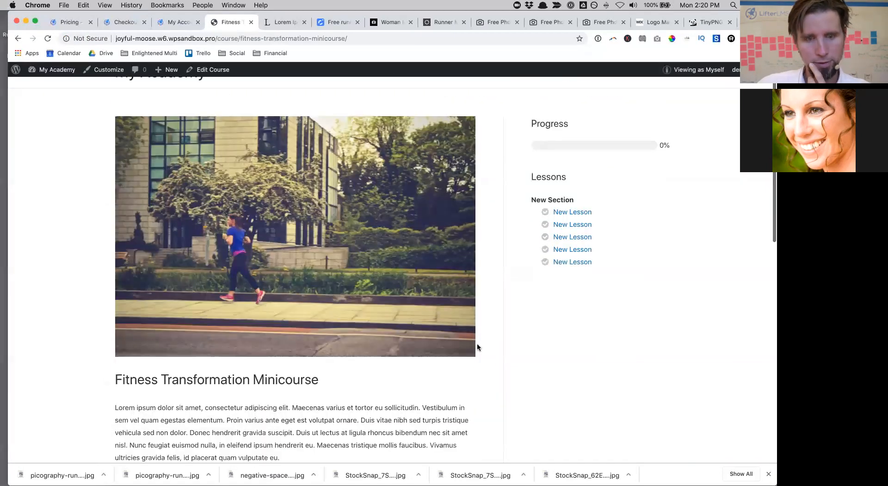
scroll(476, 345, down, 10)
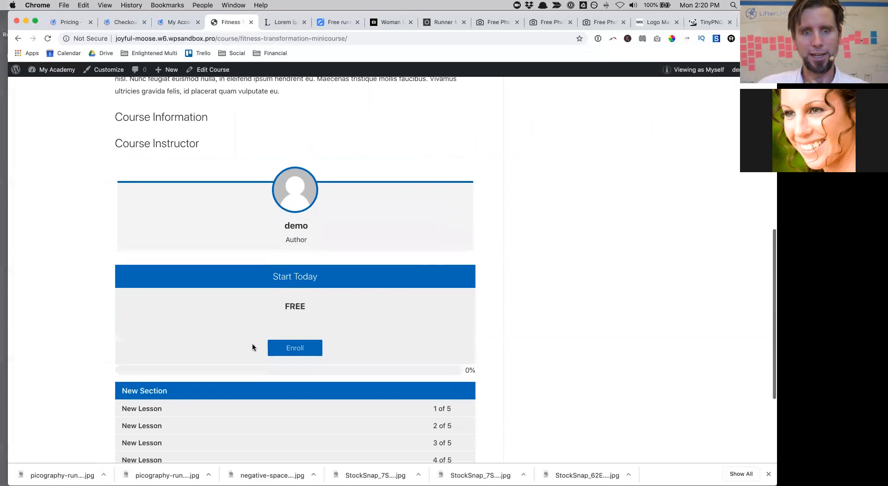
click(305, 351)
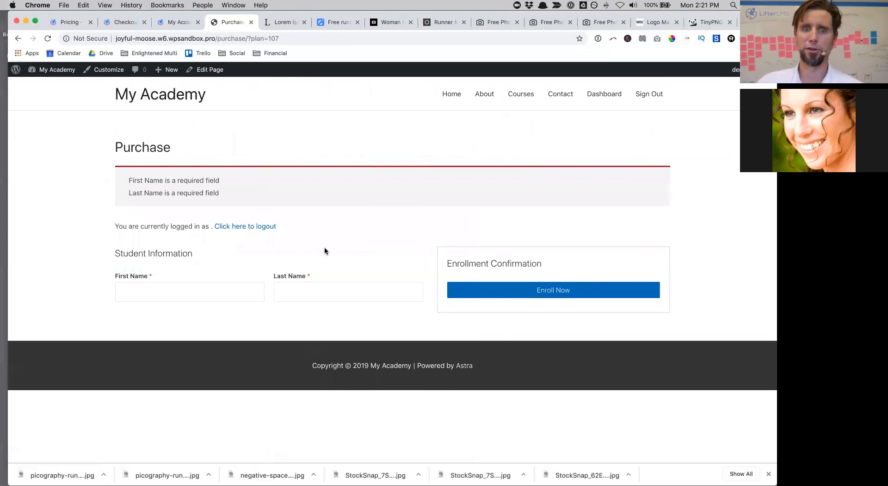
click(19, 37)
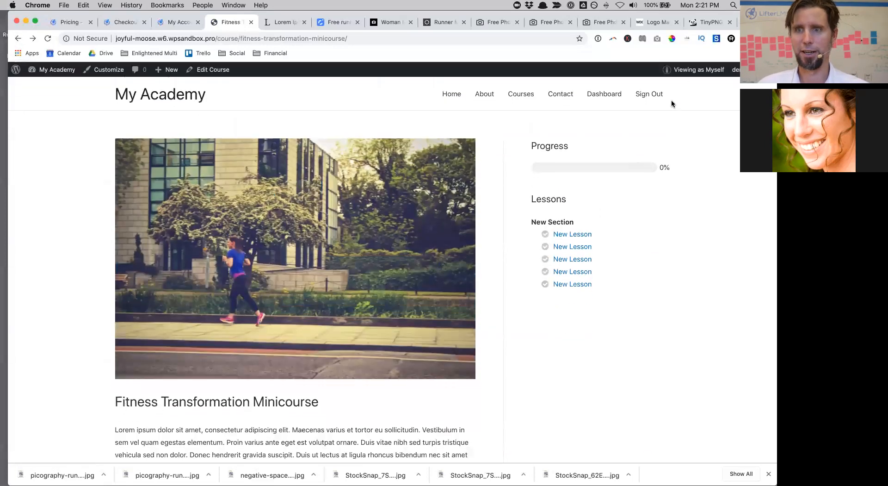
Step: Review the course page as a visitor, then head back to the dashboard
mouse_move(690, 68)
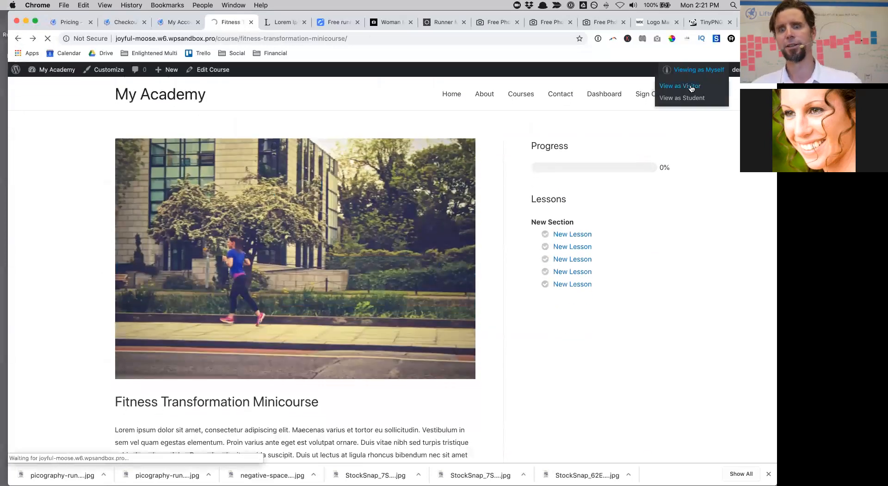
drag(576, 246, 573, 273)
scroll(574, 270, down, 3)
scroll(575, 270, down, 10)
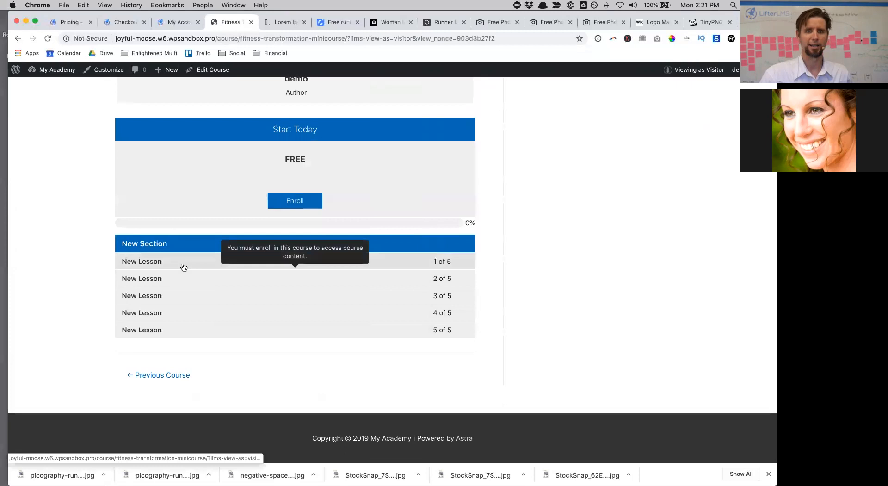
scroll(629, 206, up, 12)
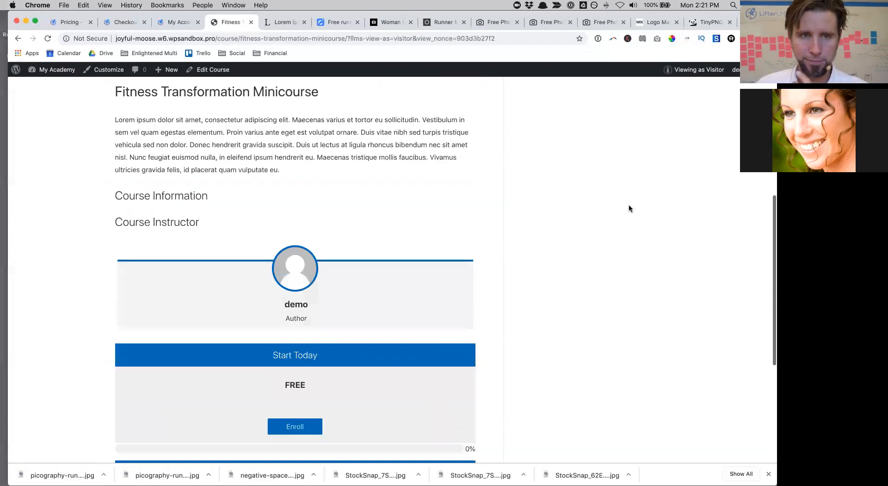
mouse_move(56, 70)
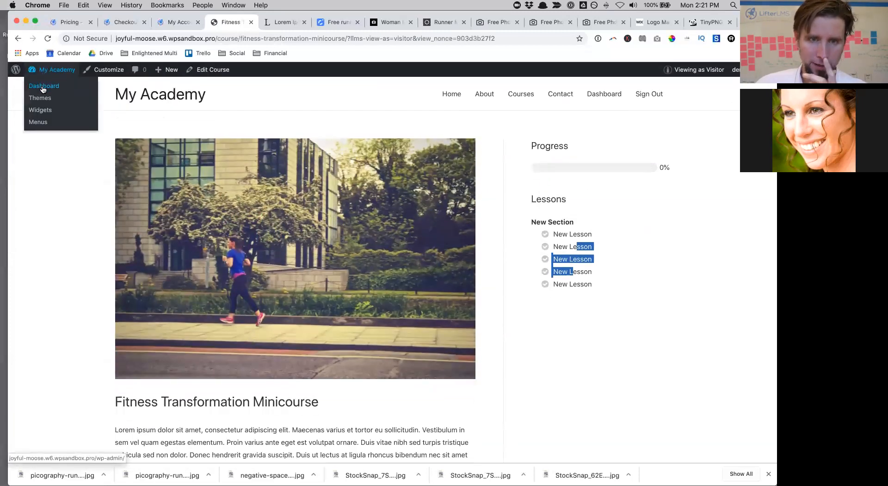
click(43, 87)
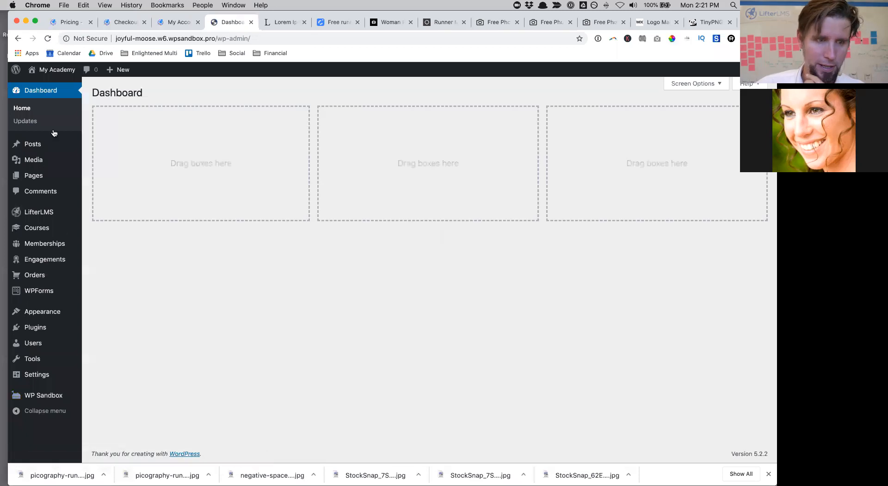
Step: Set The Official Quickstart Course for LifterLMS catalog visibility to Hidden and update it
mouse_move(35, 314)
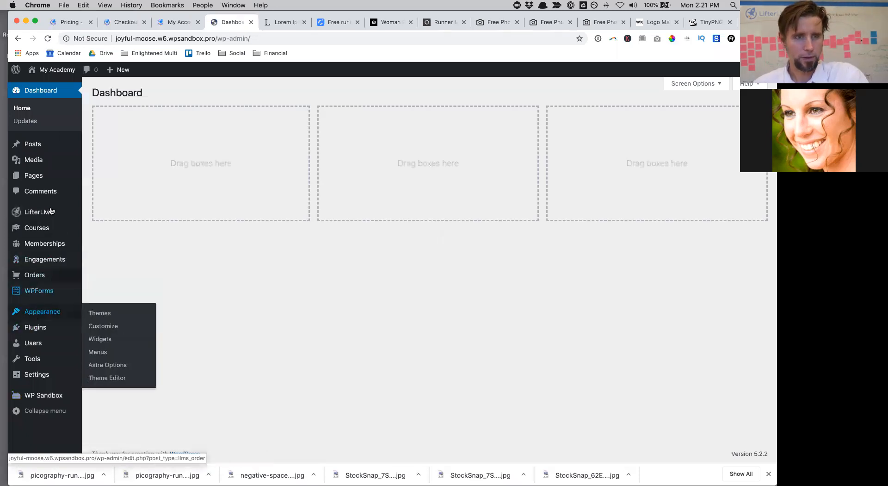
click(43, 230)
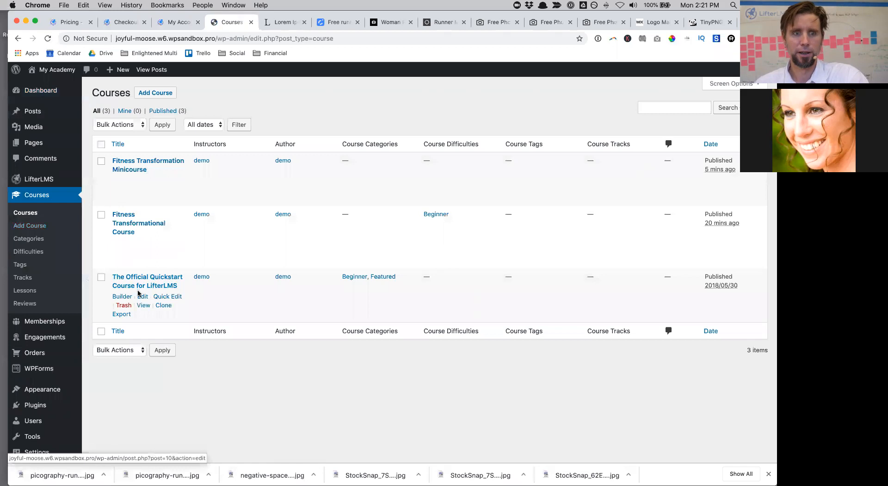
click(141, 289)
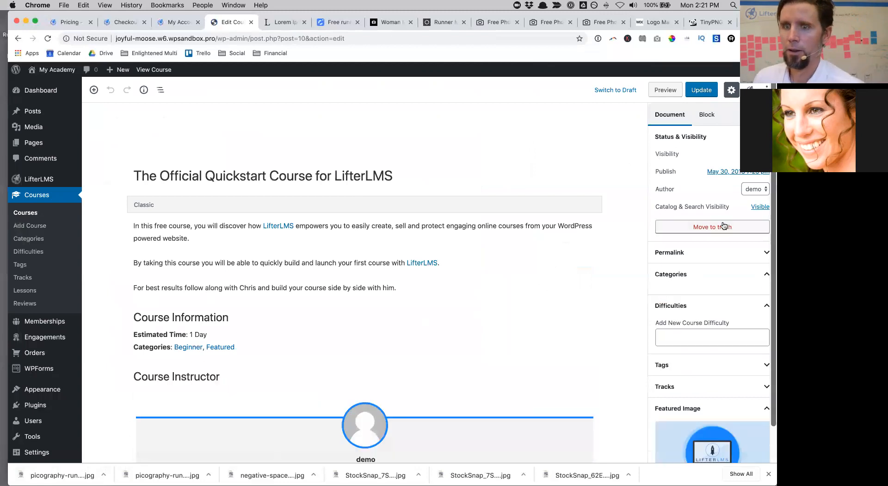
click(761, 208)
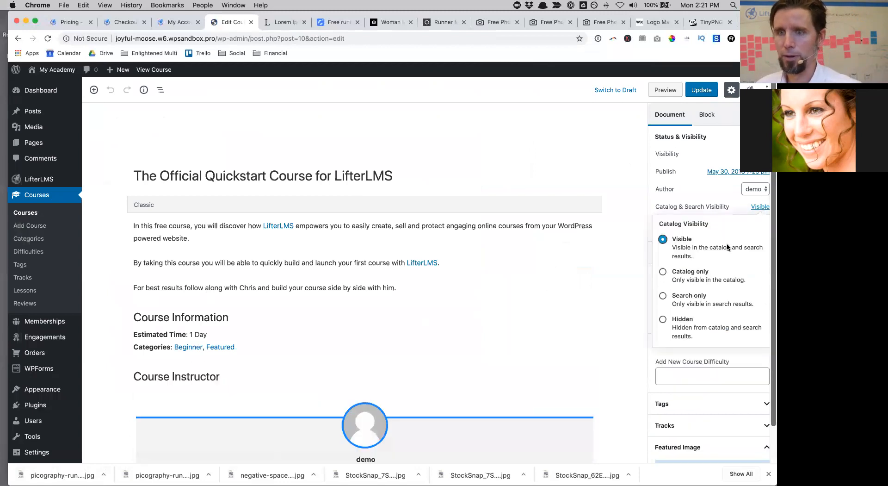
click(661, 320)
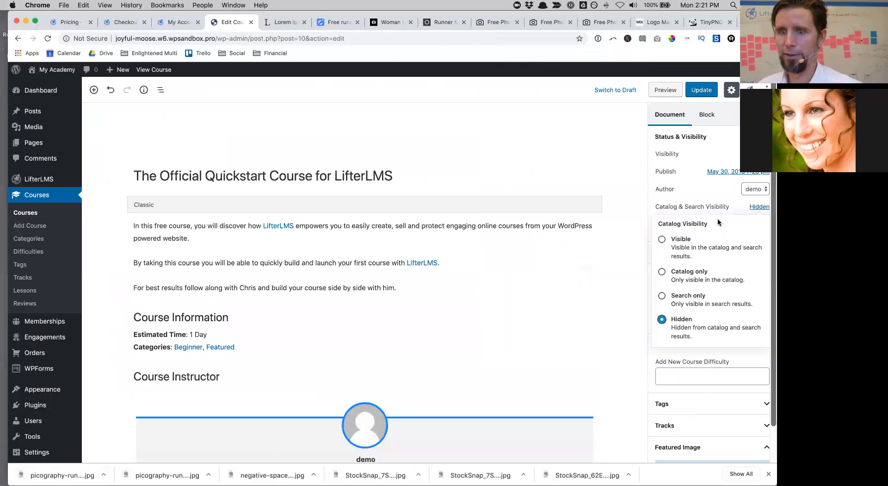
click(710, 95)
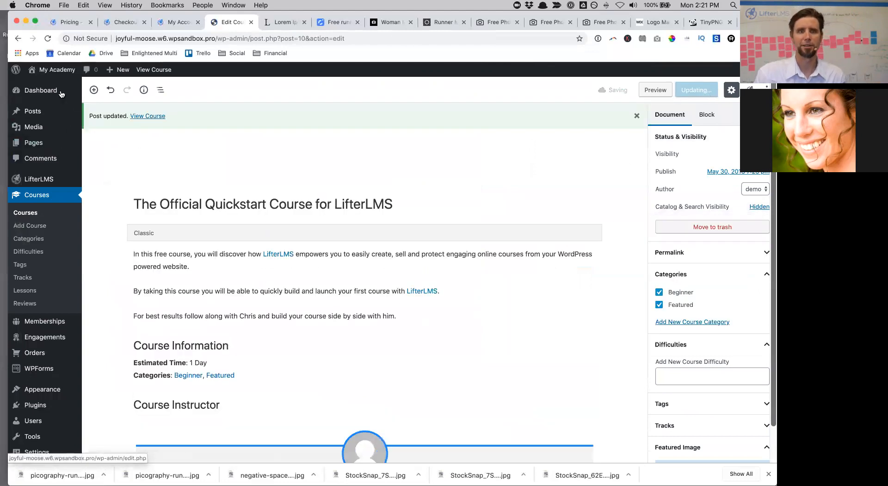
mouse_move(52, 73)
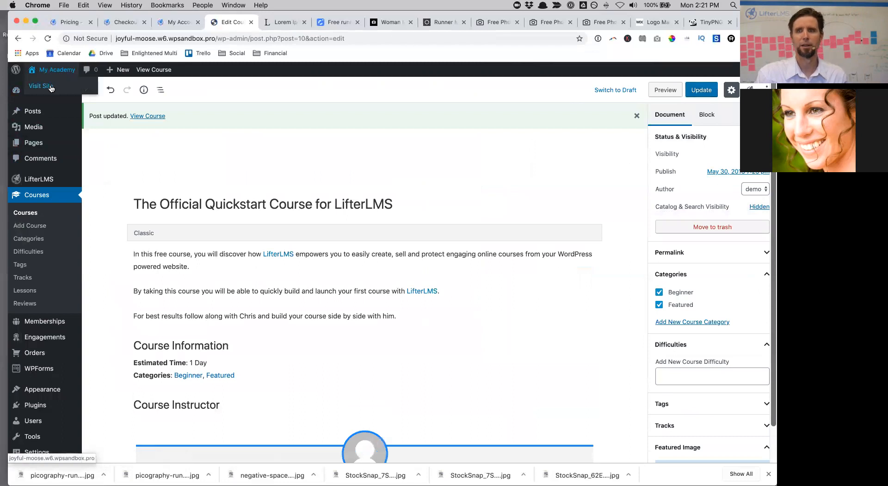
click(46, 86)
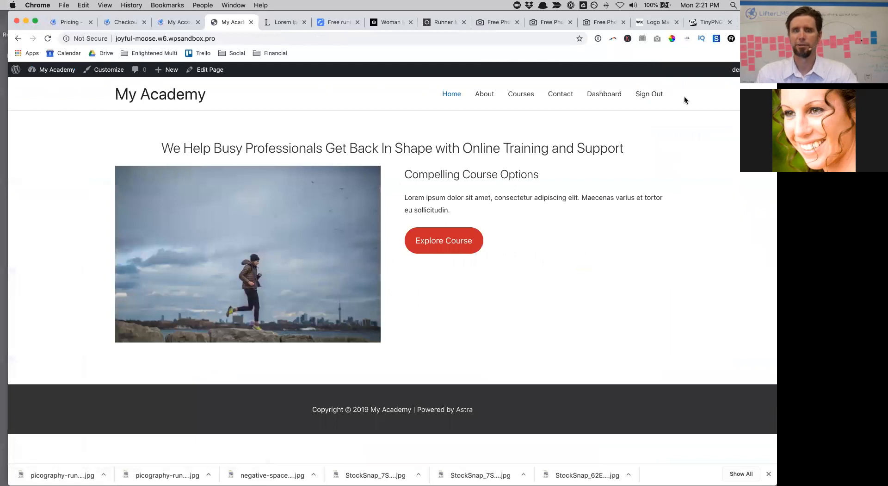
Step: Browse the live About page, course catalog and Fitness Transformational Course page, then return to admin
click(474, 99)
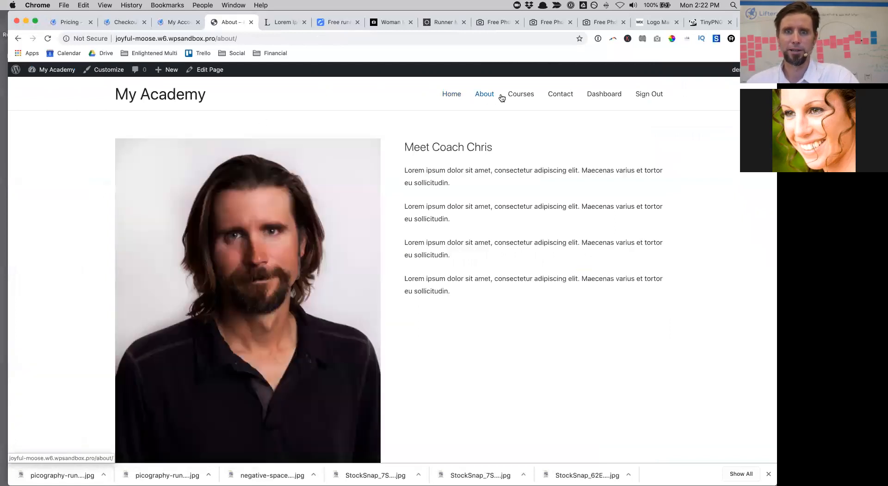
click(523, 96)
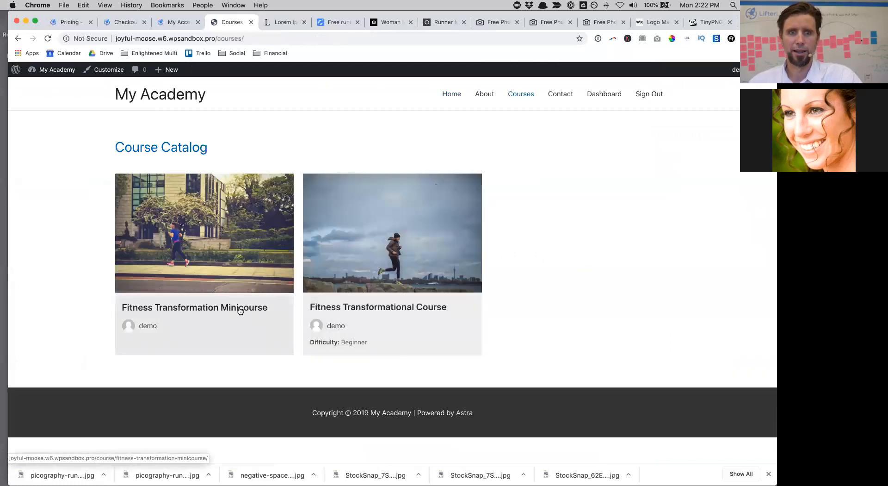
click(385, 305)
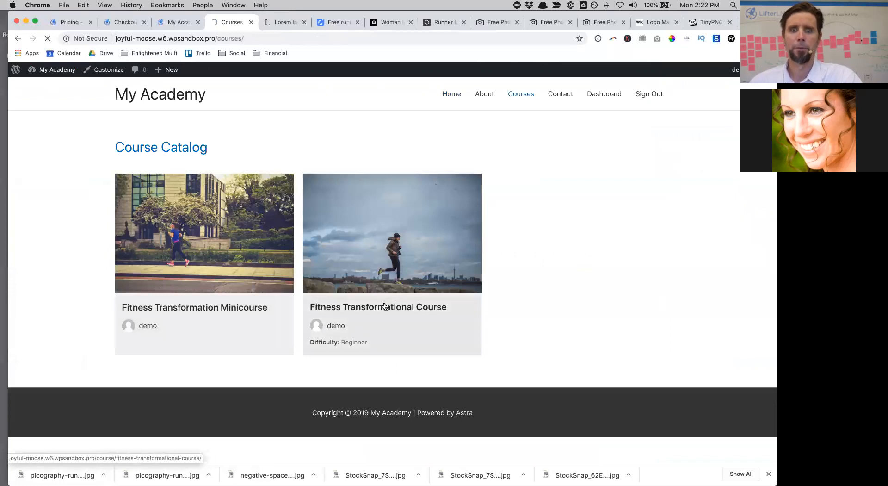
scroll(384, 306, down, 10)
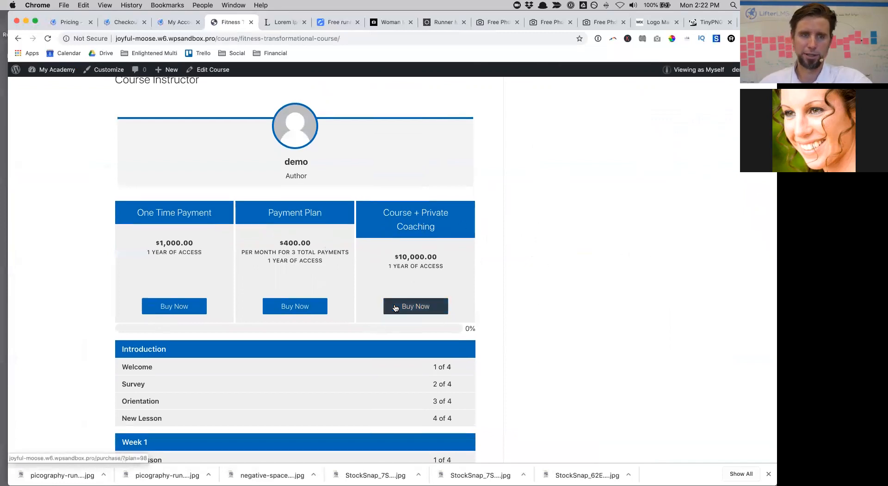
scroll(407, 300, down, 12)
scroll(395, 308, up, 20)
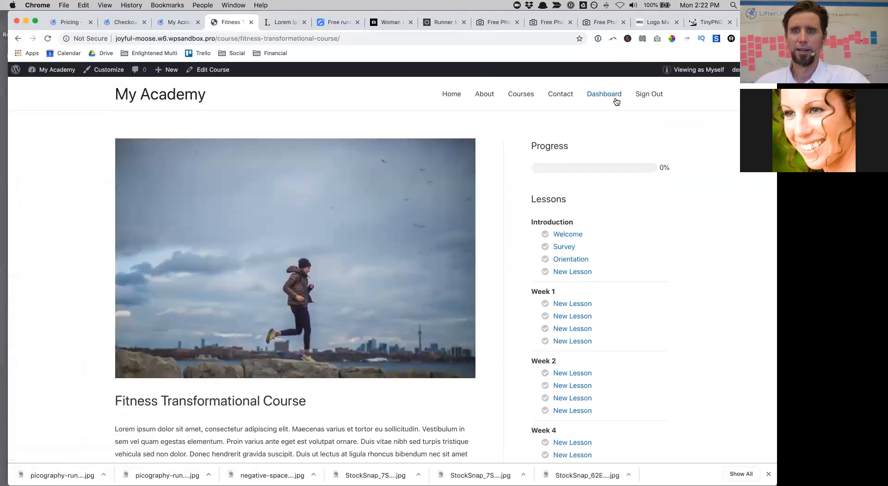
click(455, 94)
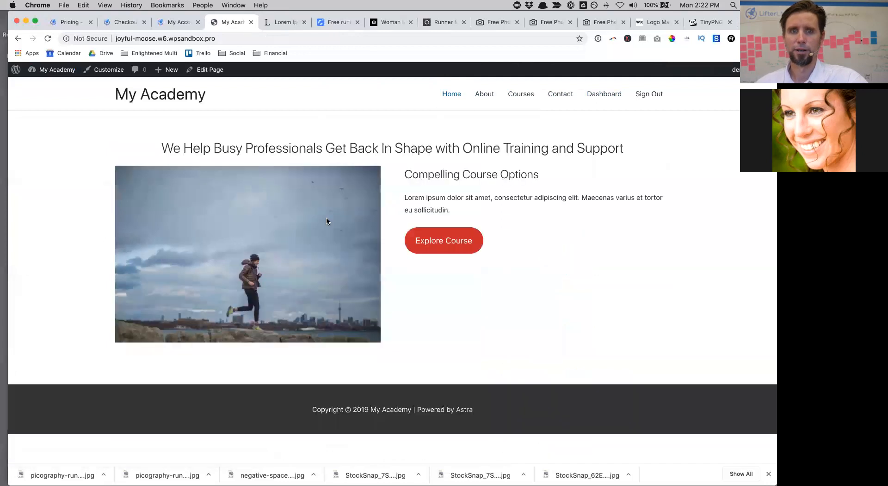
click(521, 93)
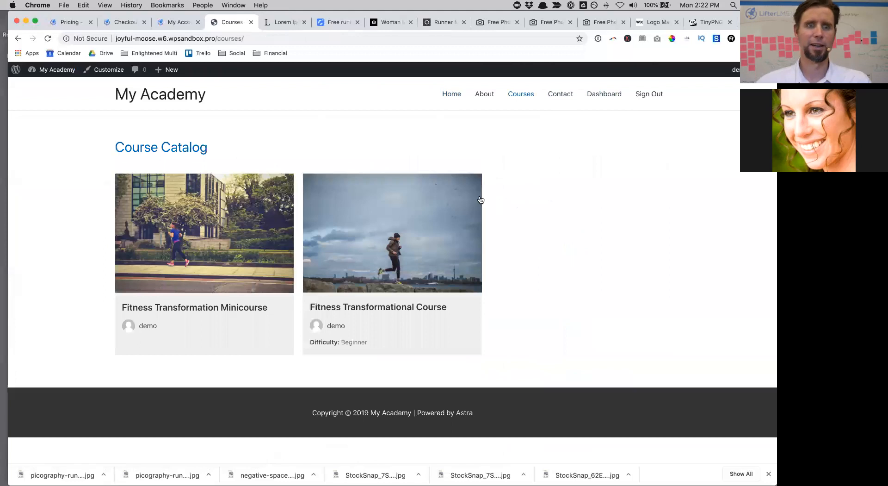
click(47, 87)
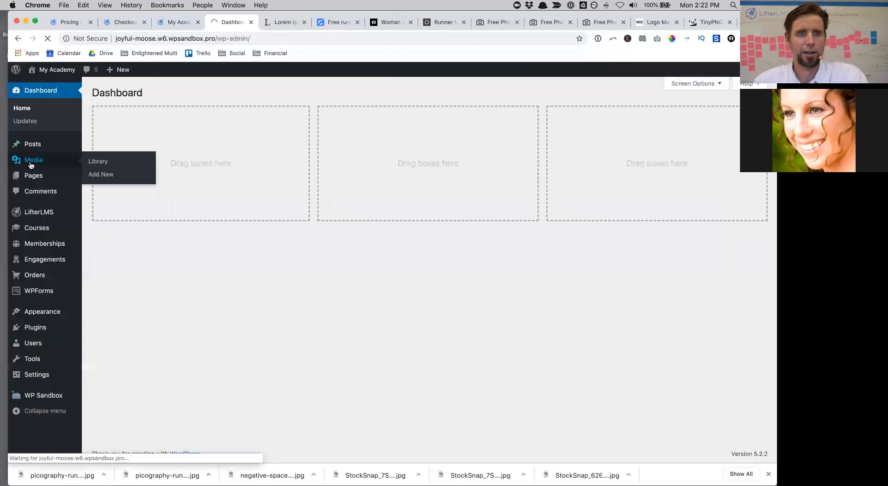
click(30, 165)
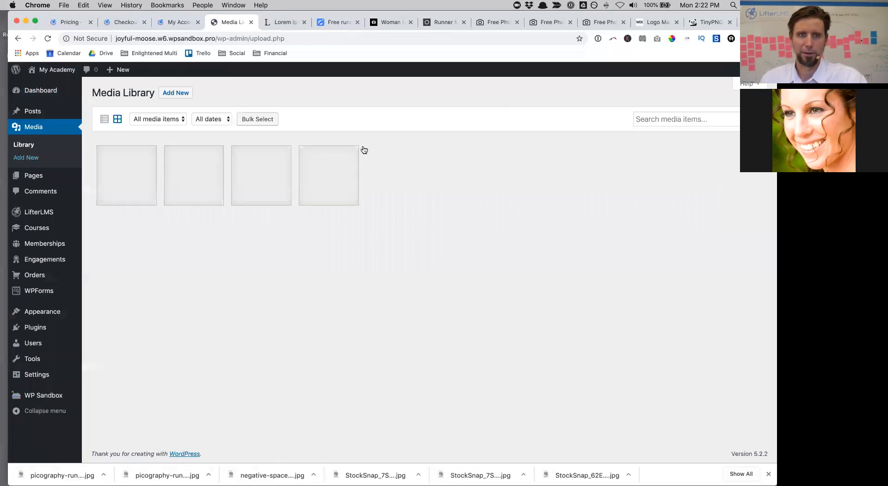
Step: Extract the graphics pack zip on Desktop 2 and open the lifterlms-graphics-pack folder
click(176, 93)
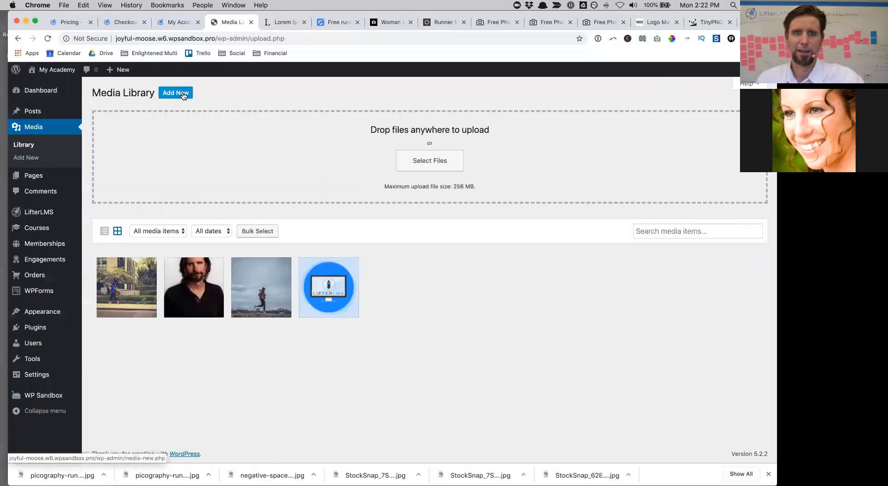
key(ctrl+Up)
click(376, 24)
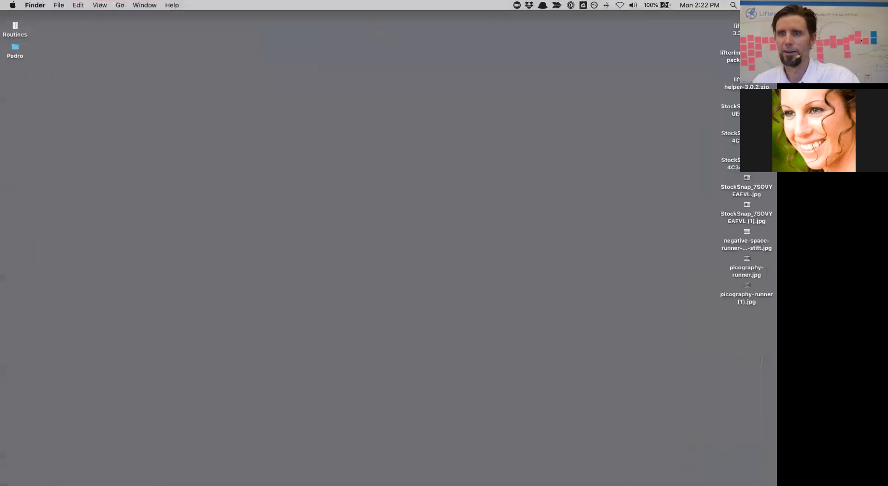
double_click(747, 47)
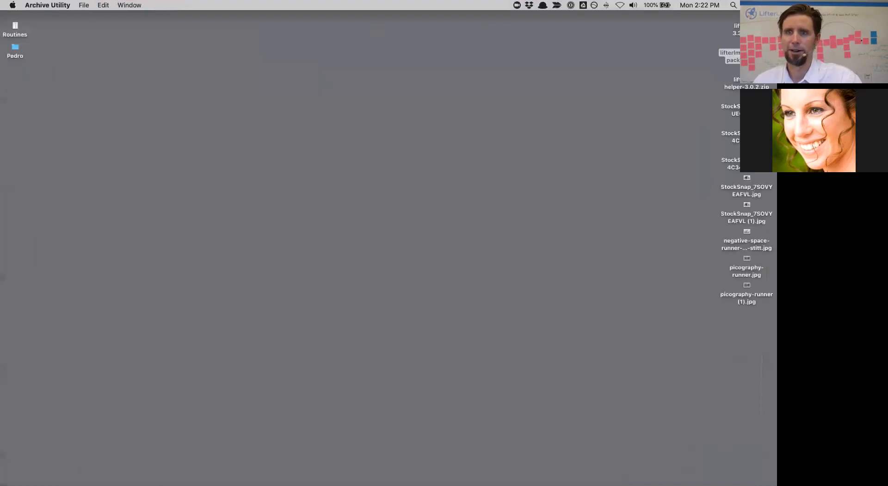
drag(746, 47, 706, 24)
double_click(706, 23)
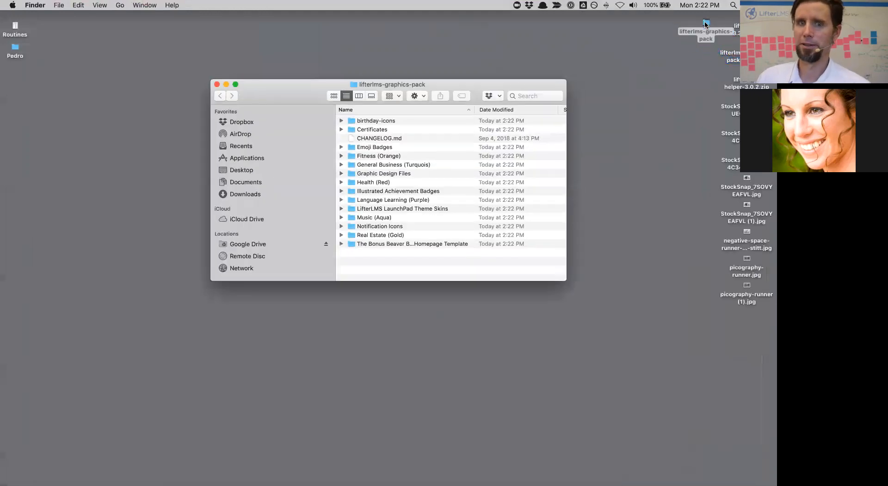
Step: Move the graphics pack Finder window onto Desktop 1 beside the narrowed Chrome window
key(ctrl+Up)
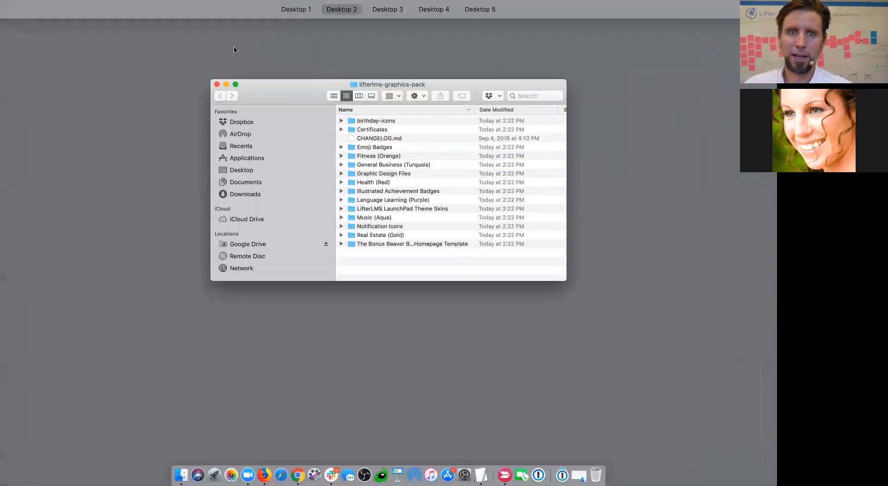
mouse_move(279, 5)
click(229, 37)
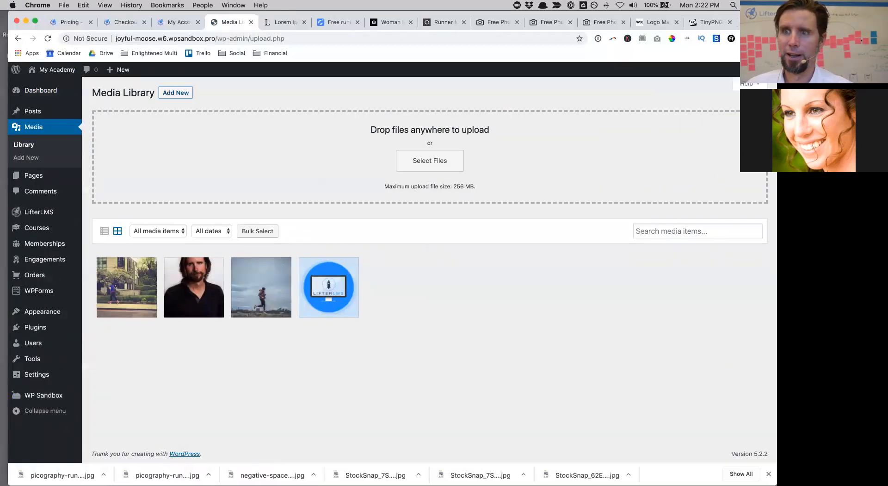
drag(777, 51, 663, 50)
double_click(706, 25)
key(ctrl+Up)
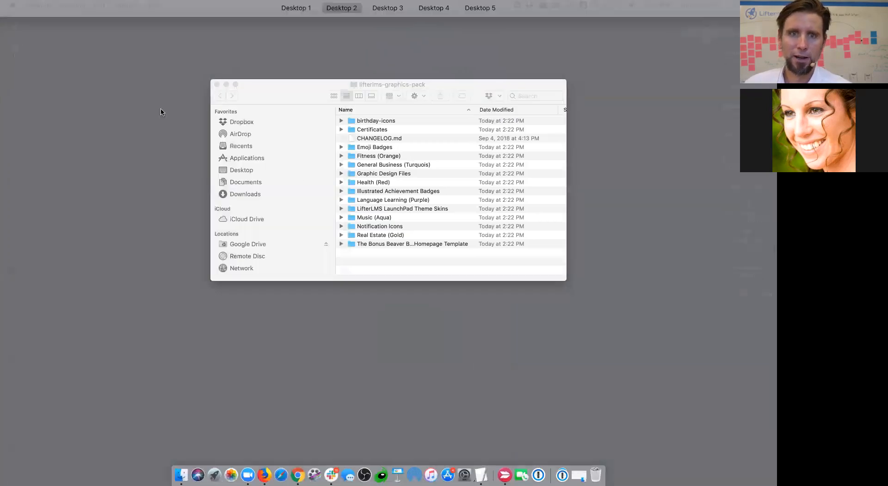
drag(449, 206, 248, 38)
drag(284, 96, 455, 280)
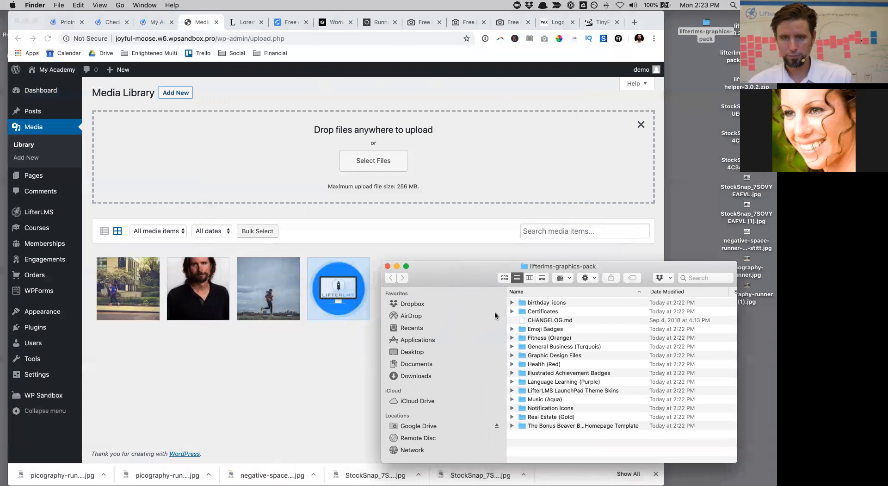
Step: Select every image in the Certificates folder, from LifterLMS_black.jpg on, and drop them into the Media Library
click(512, 312)
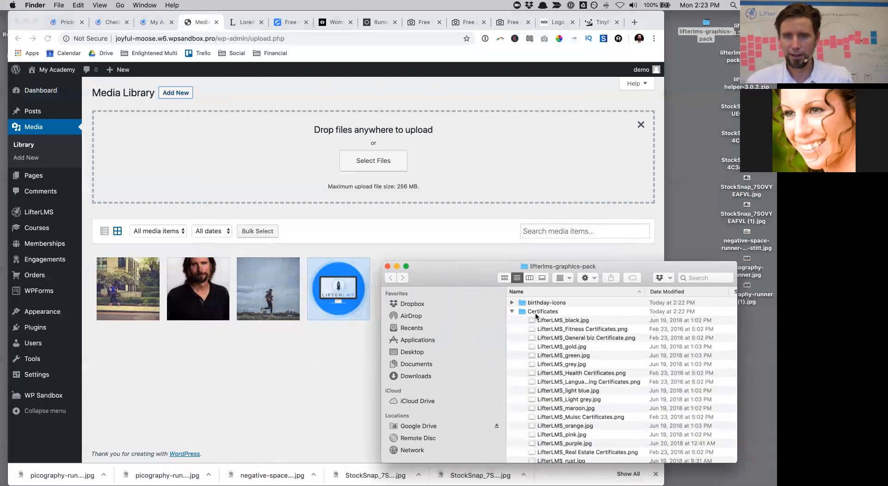
click(569, 320)
scroll(569, 324, down, 5)
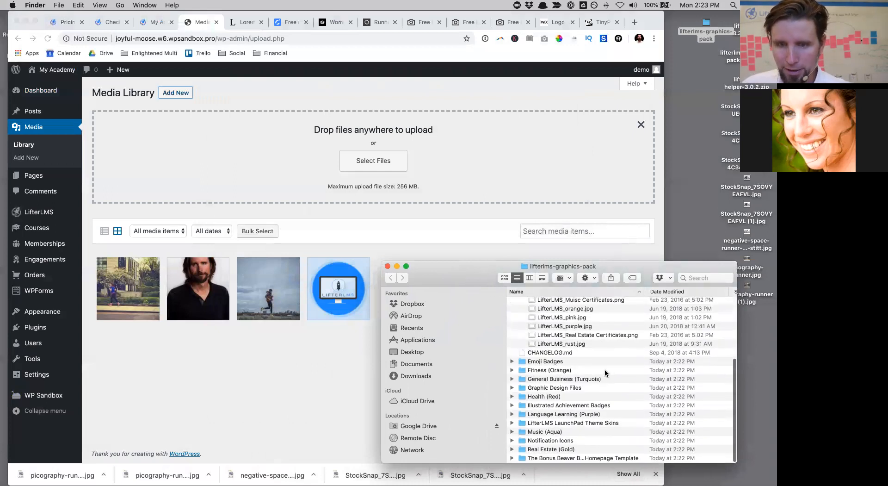
shift+click(561, 344)
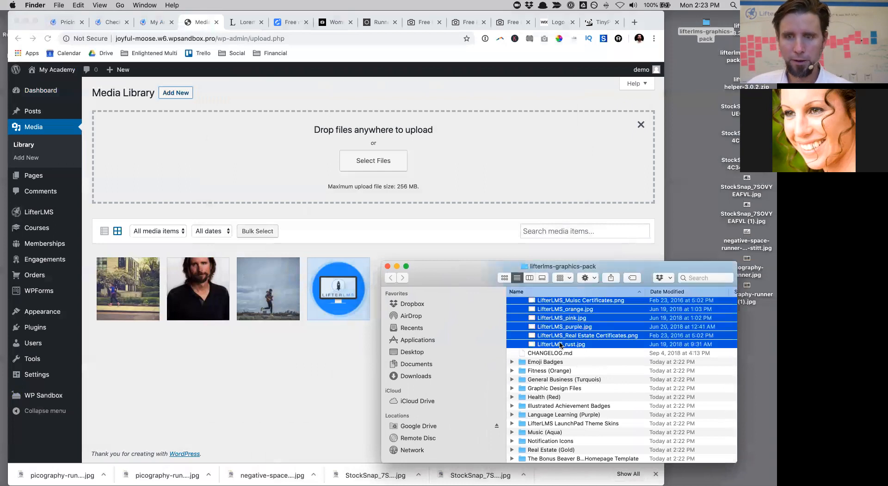
drag(544, 319, 391, 182)
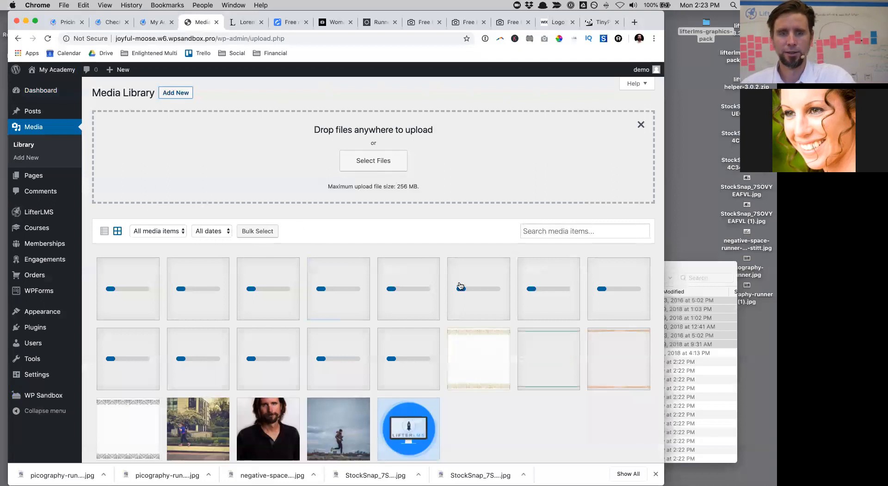
Step: Bring the graphics pack folder window forward and scroll down its file list
scroll(498, 387, down, 1)
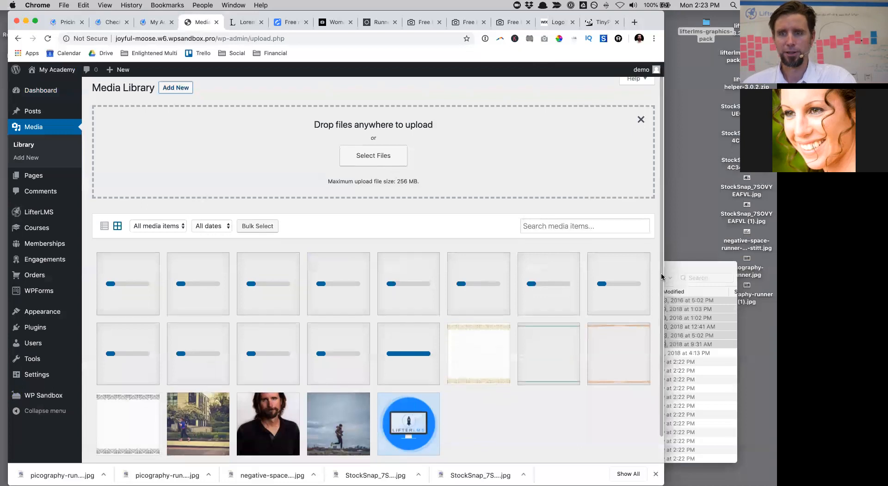
click(681, 267)
scroll(549, 387, down, 1)
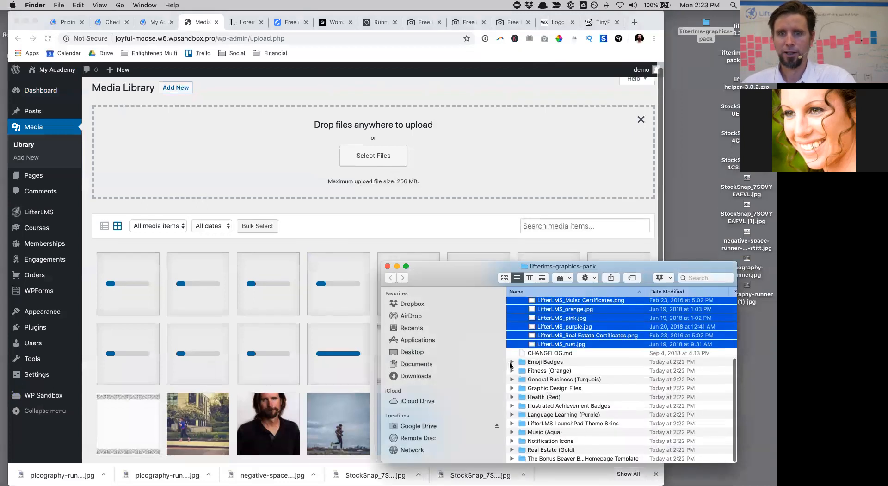
Step: Expand Emoji Badges, select Angel.png through Yawn.png, and move the folder window up and right
click(511, 363)
click(542, 371)
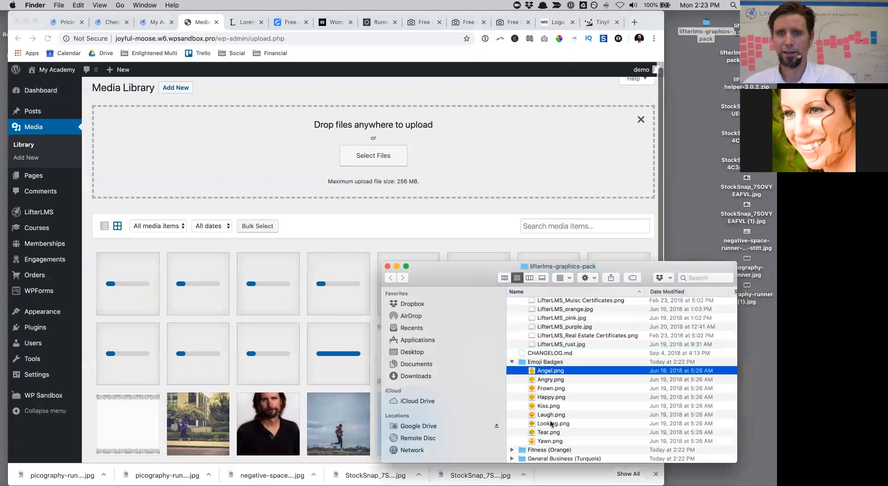
click(543, 441)
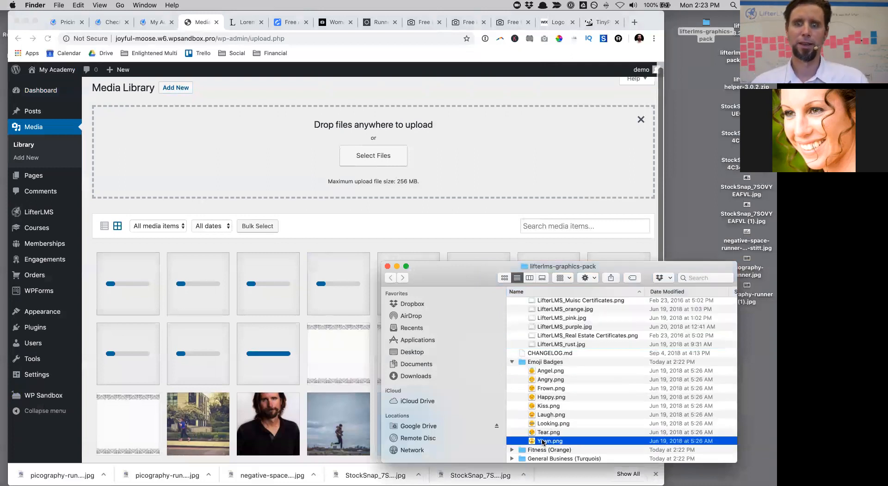
shift+click(543, 370)
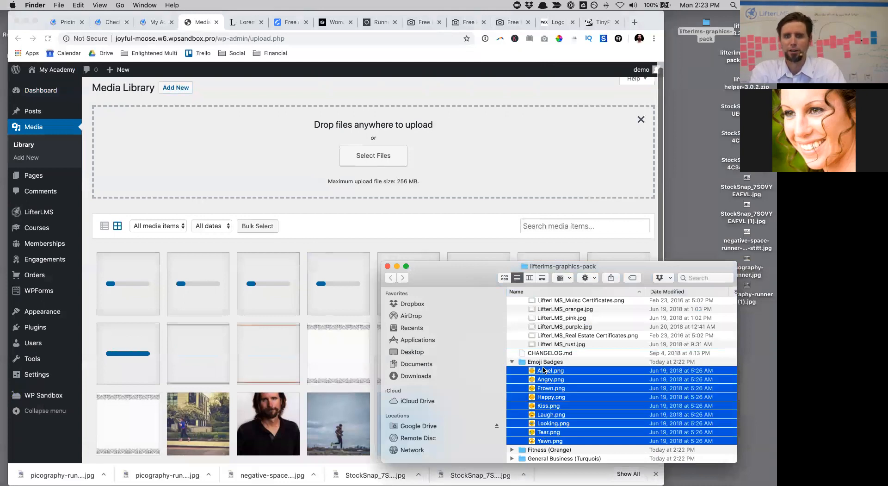
drag(457, 274, 491, 49)
scroll(611, 209, down, 1)
scroll(610, 209, down, 5)
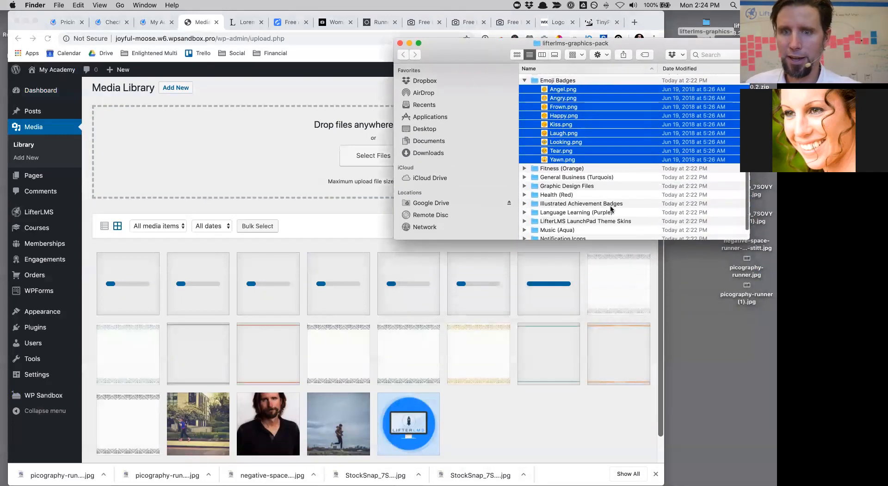
Step: Reselect the nine emoji badges from Yawn.png to Angel.png and upload them to the Media Library
click(524, 196)
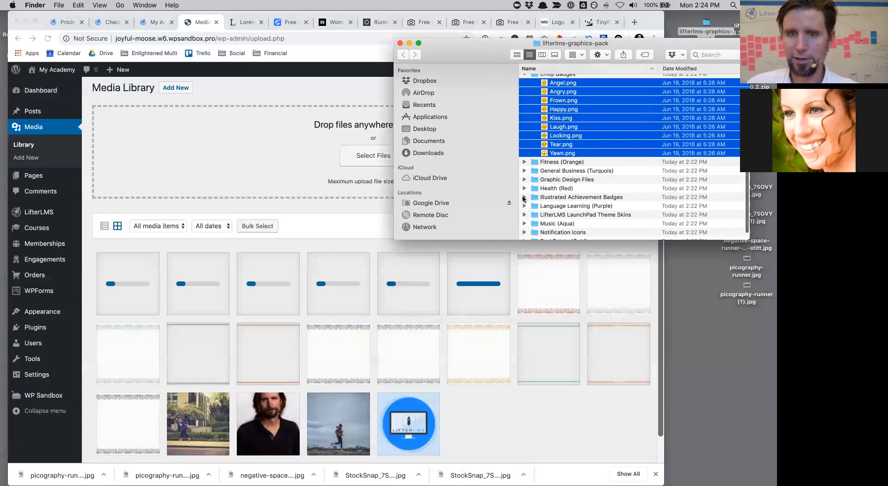
click(565, 208)
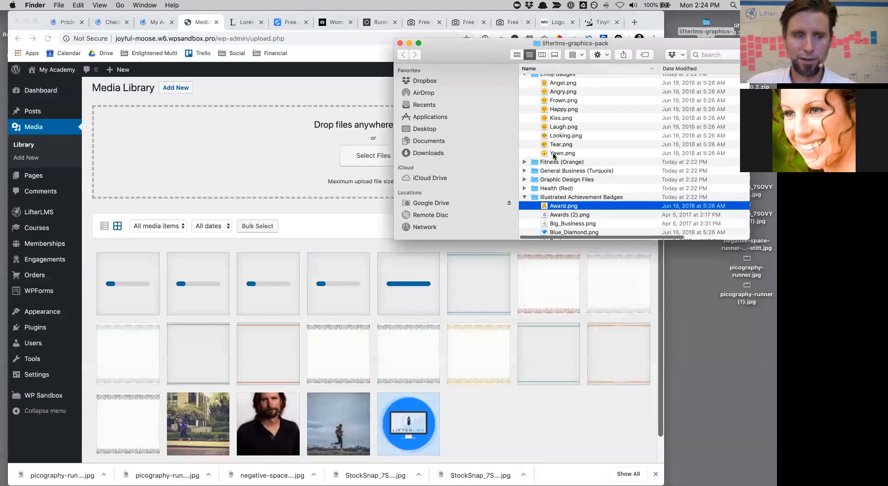
click(554, 154)
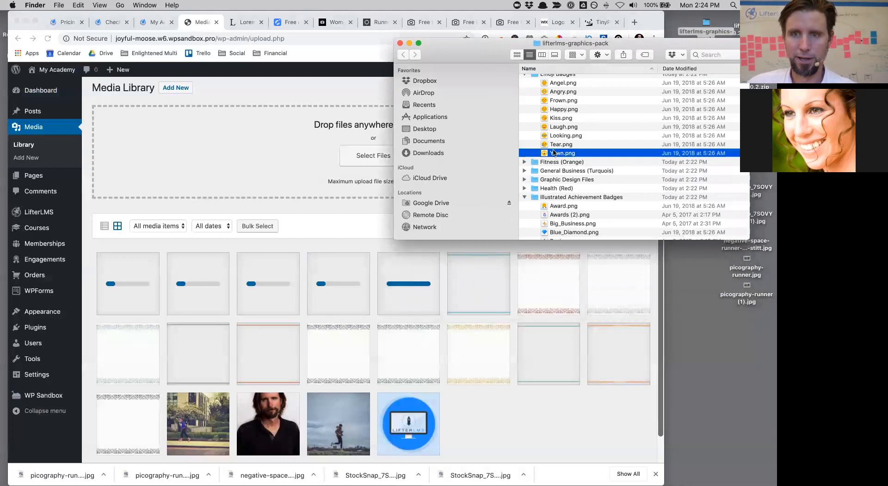
scroll(553, 152, up, 3)
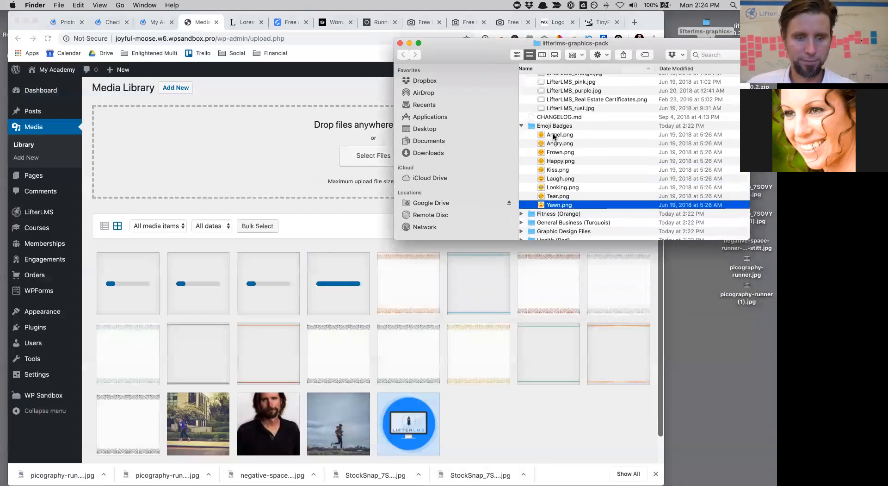
shift+click(553, 136)
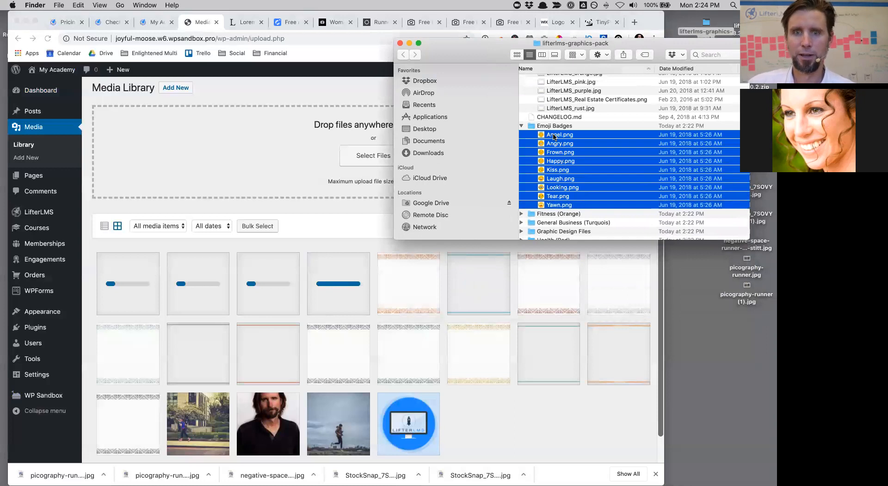
drag(496, 138, 277, 132)
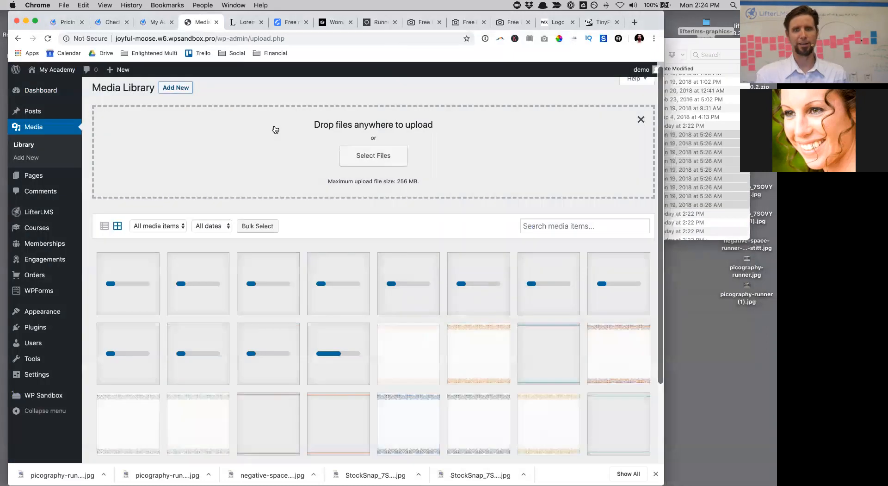
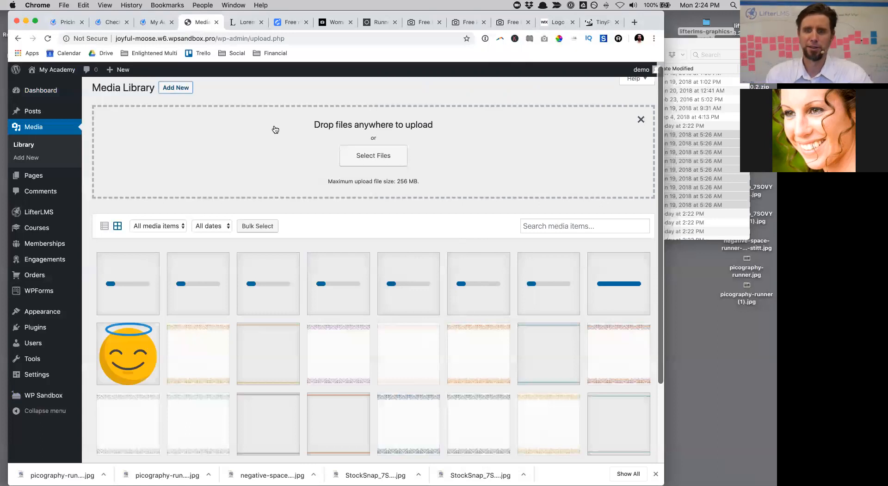
Step: Select the Illustrated Achievement Badges from Award.png through Weightlifting.png and upload them to the Media Library
click(701, 155)
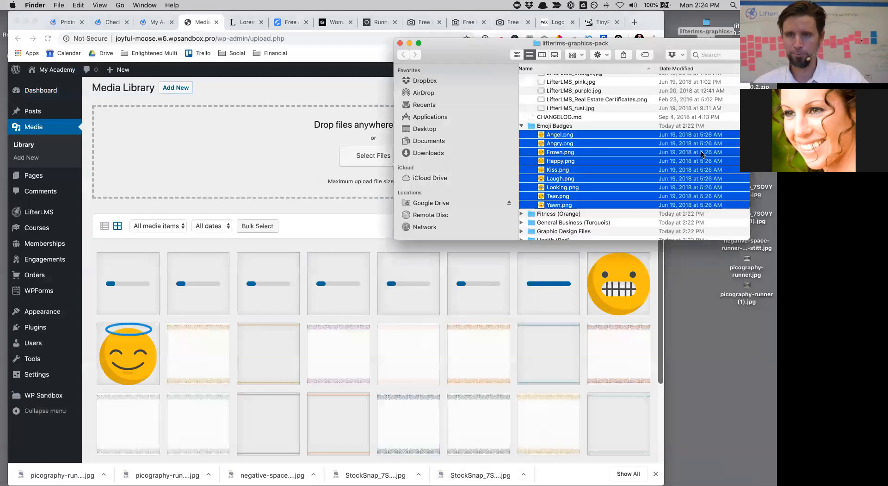
scroll(638, 181, down, 5)
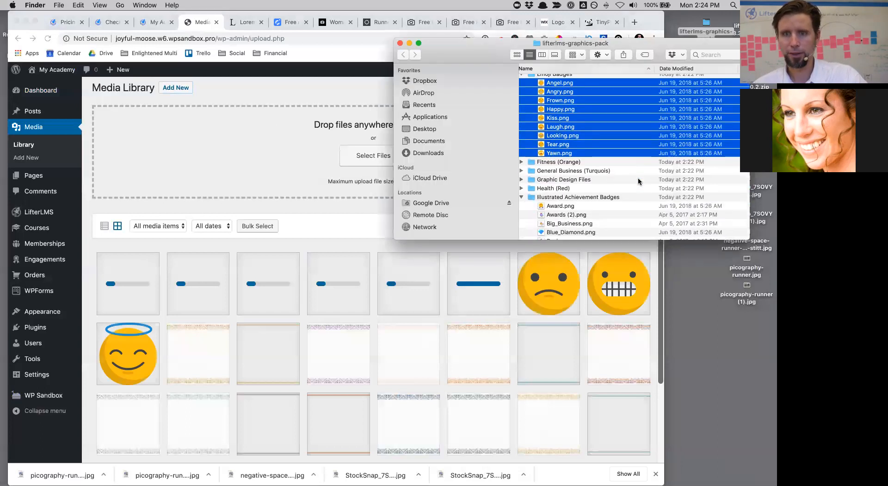
click(583, 138)
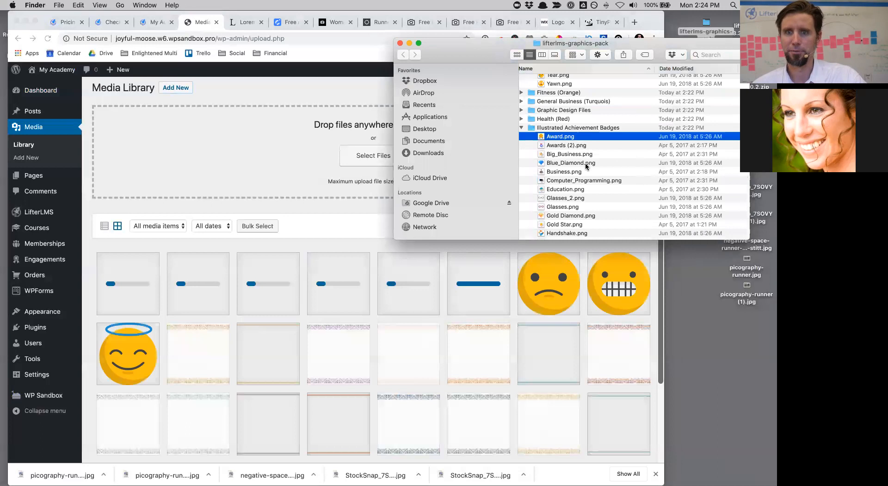
scroll(586, 166, down, 5)
scroll(586, 166, down, 5)
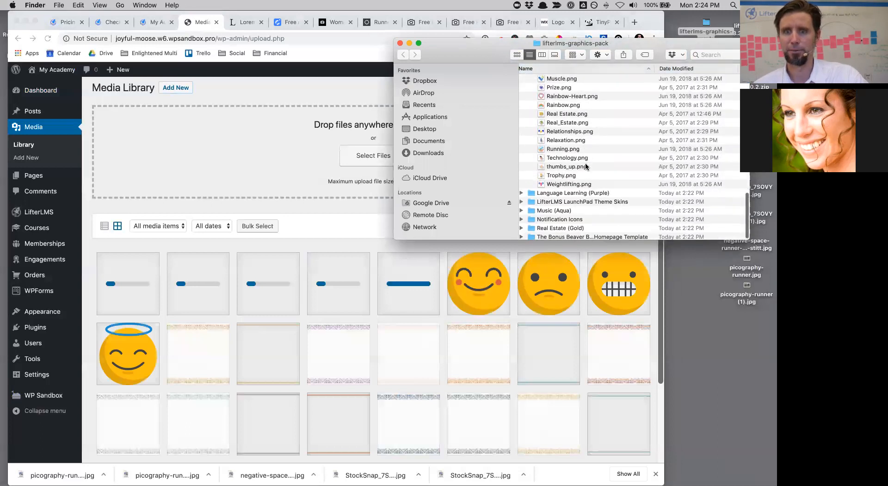
shift+click(568, 183)
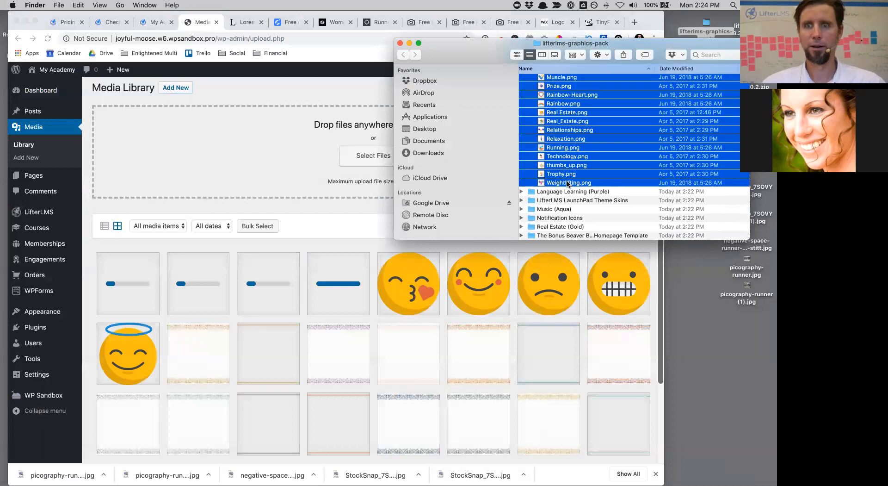
scroll(568, 184, up, 10)
scroll(568, 183, down, 4)
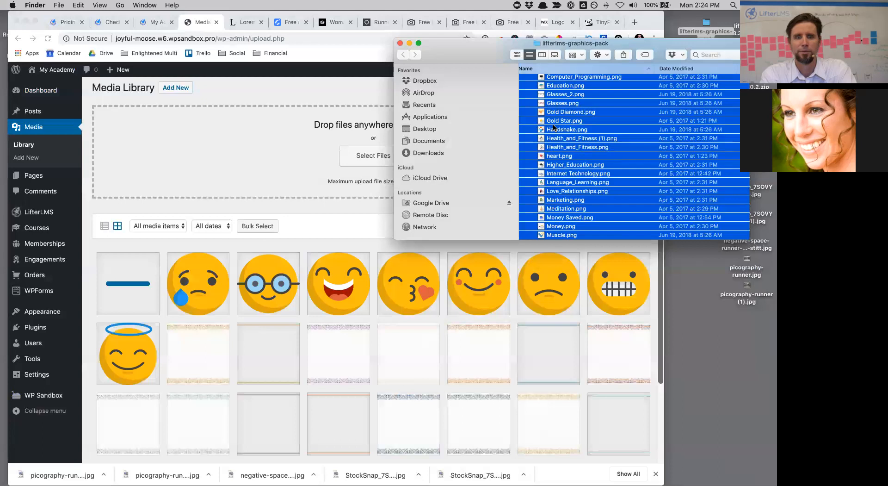
drag(554, 129, 322, 153)
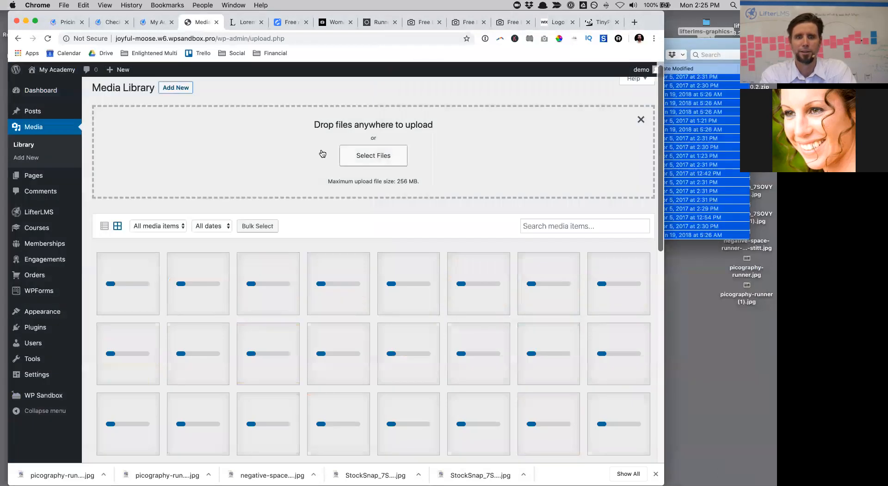
scroll(426, 293, down, 5)
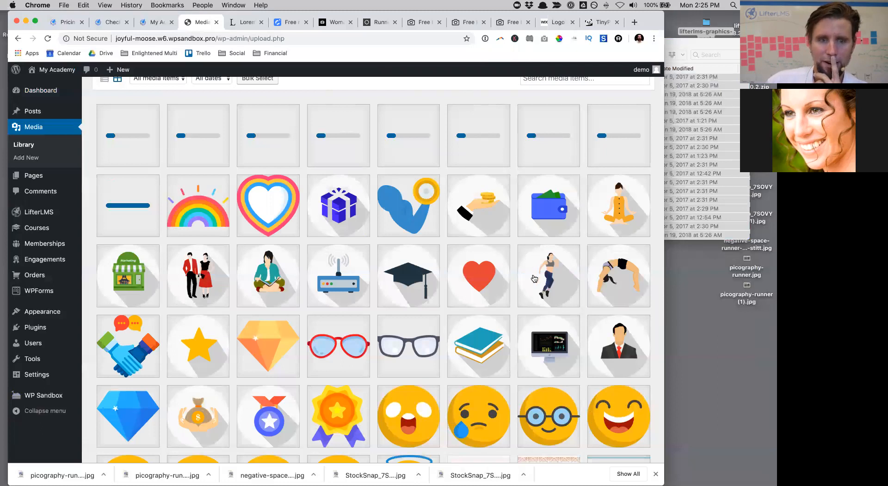
Step: Scroll the Media Library grid while the last badge uploads finish, then return to the top
scroll(526, 334, down, 1)
scroll(524, 333, down, 1)
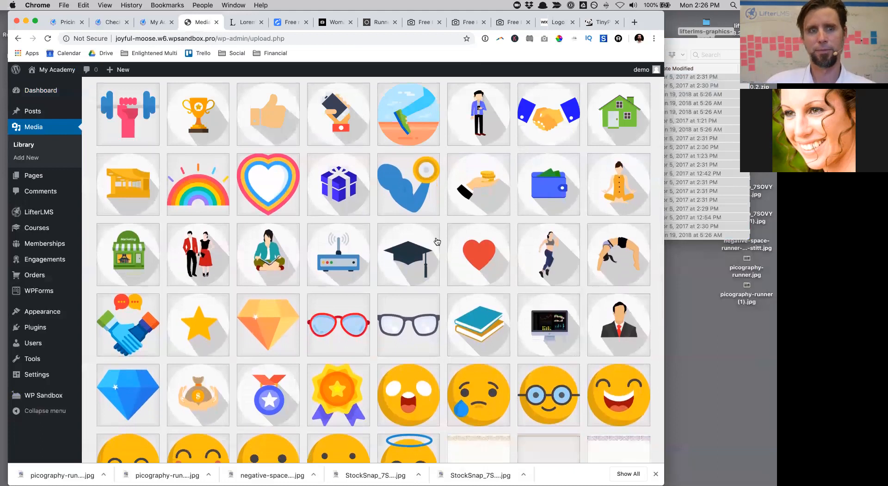
scroll(552, 273, up, 3)
scroll(430, 236, down, 10)
scroll(431, 236, up, 10)
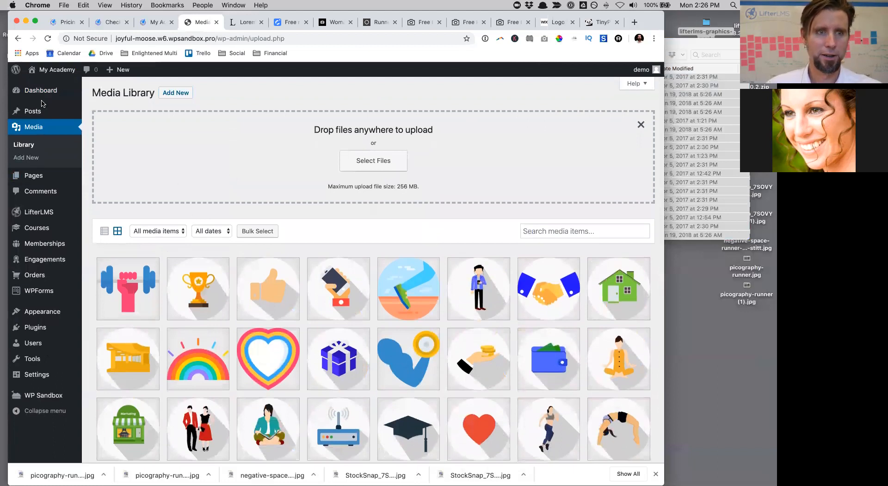
Step: Open the Fitness Transformation Minicourse from the Courses list for editing
mouse_move(41, 90)
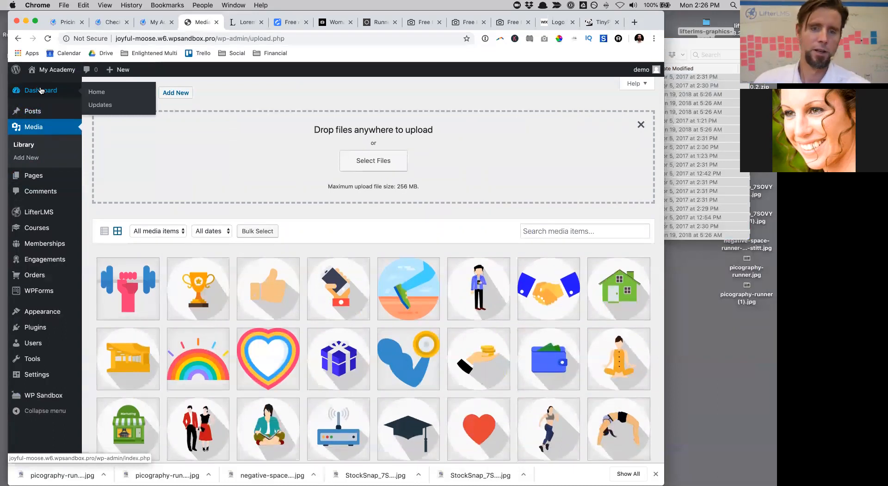
click(45, 233)
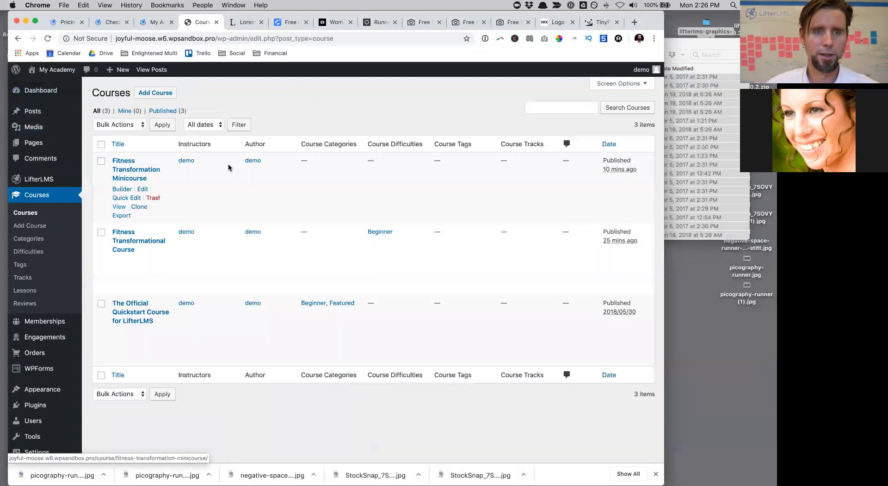
mouse_move(167, 187)
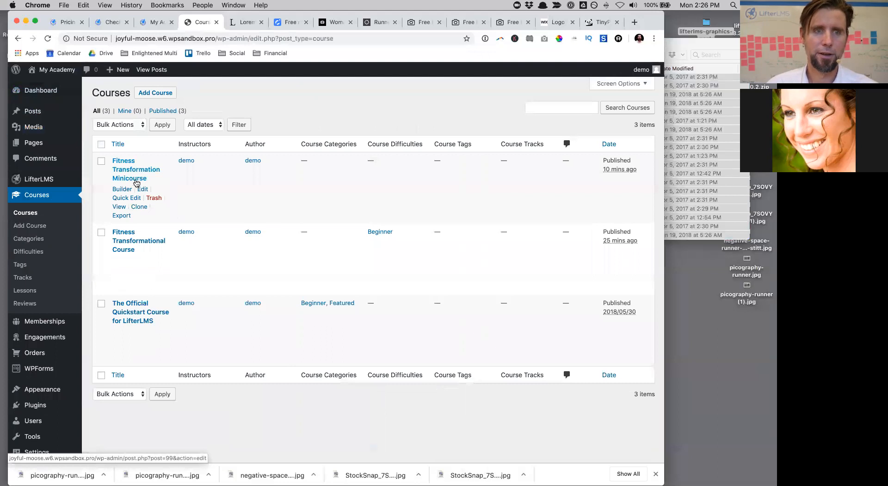
mouse_move(54, 338)
mouse_move(124, 185)
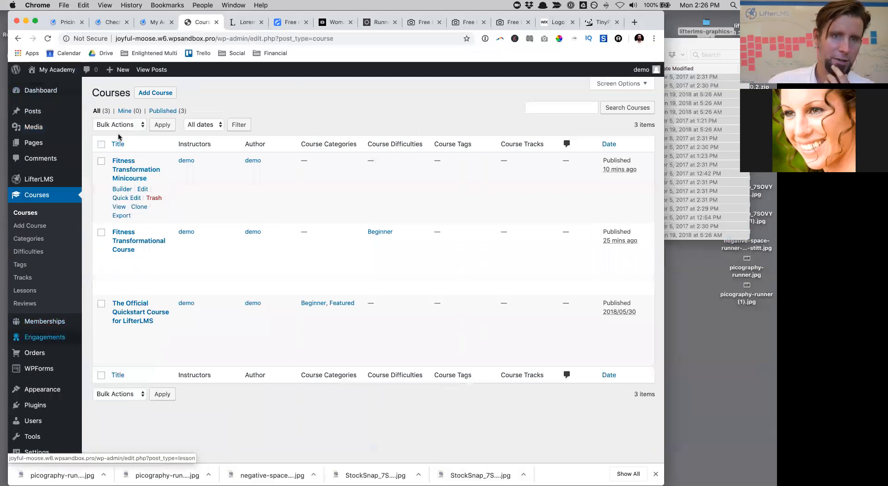
click(129, 180)
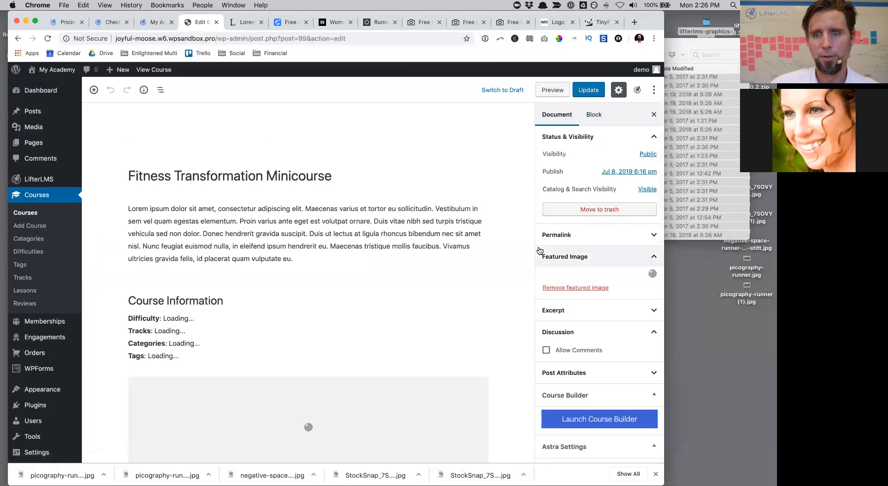
Step: Scroll down the course's Document panel and launch the Course Builder
scroll(539, 248, down, 5)
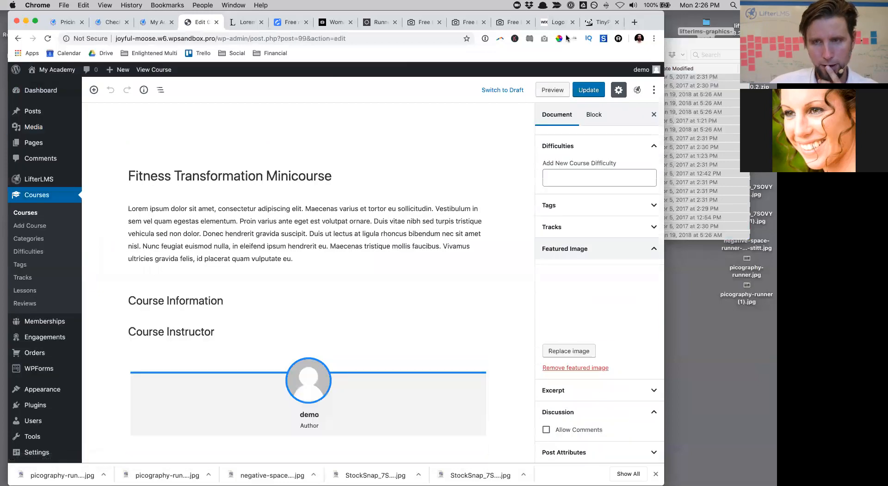
scroll(533, 283, down, 10)
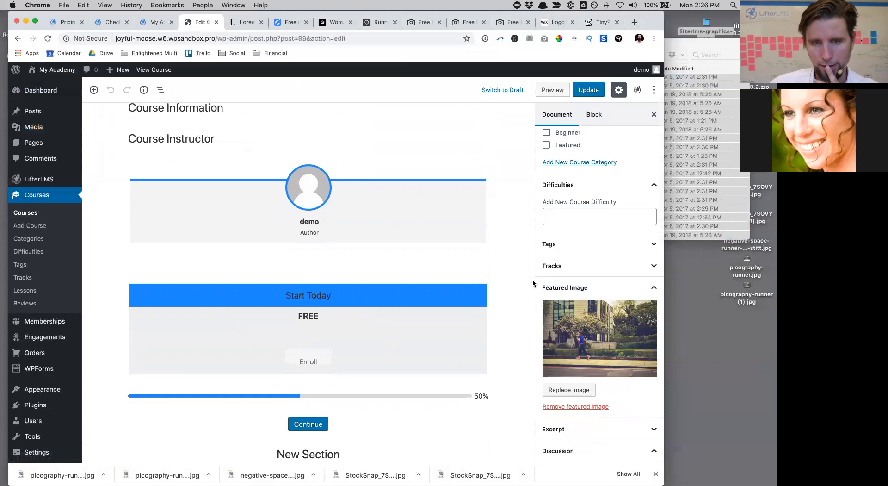
scroll(533, 283, down, 7)
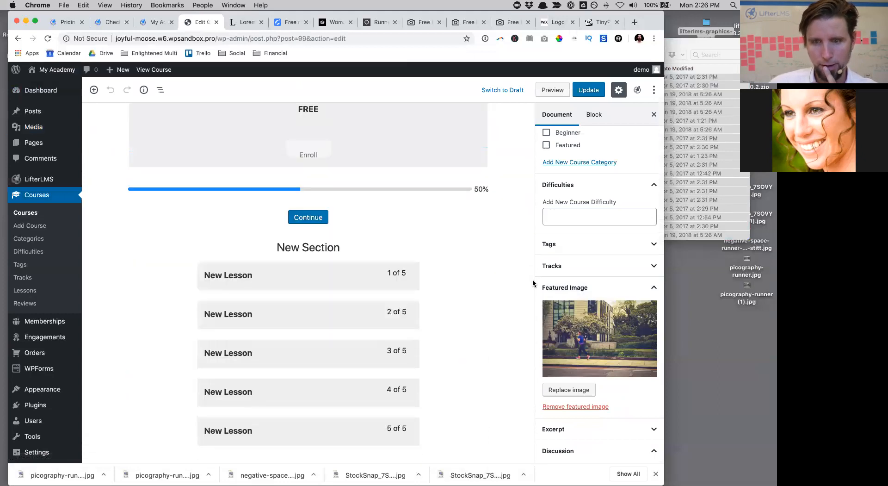
scroll(575, 391, down, 7)
scroll(582, 433, down, 3)
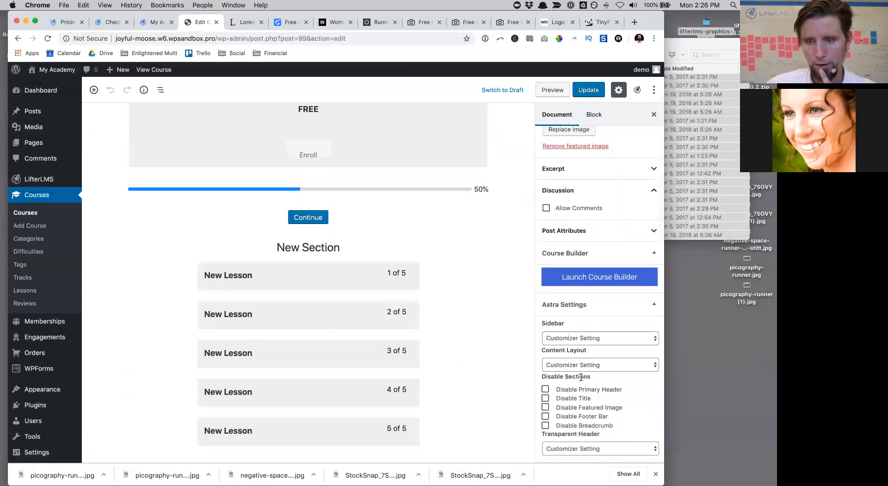
click(590, 278)
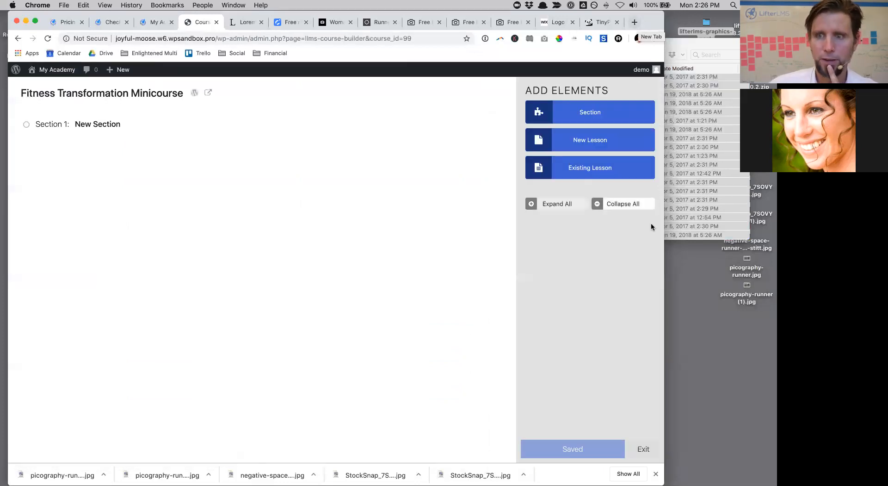
Step: Expand all five lessons and rename Lesson 1 to 'Run Anything'
click(565, 204)
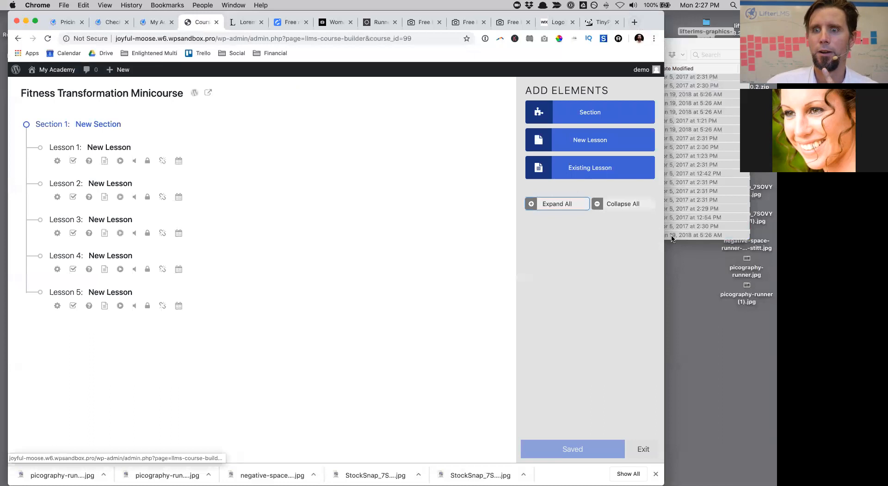
drag(665, 237, 777, 237)
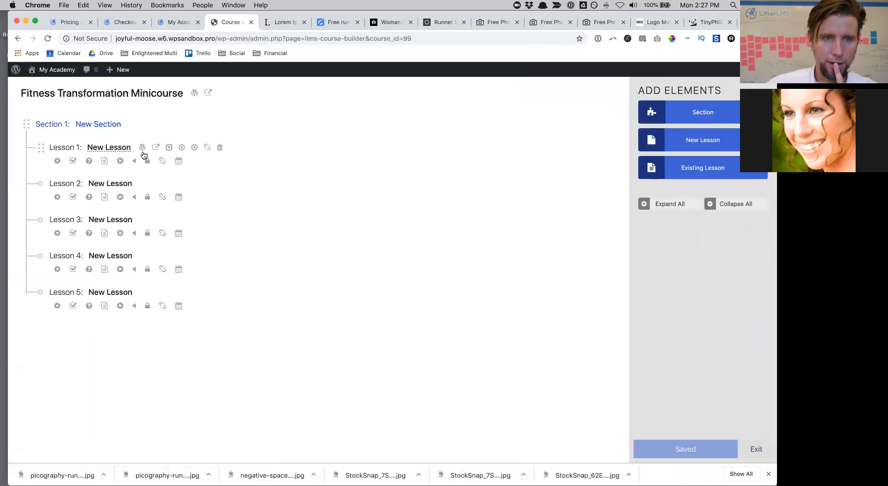
click(88, 147)
text(R)
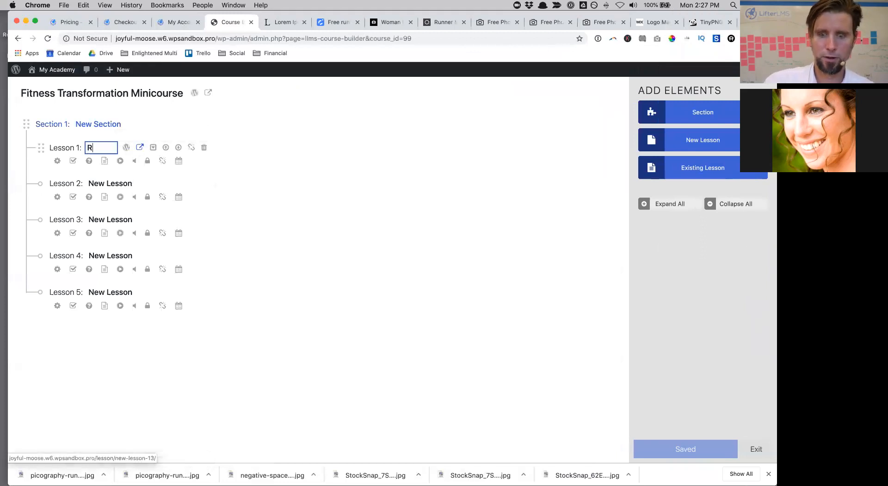
text(un Anything)
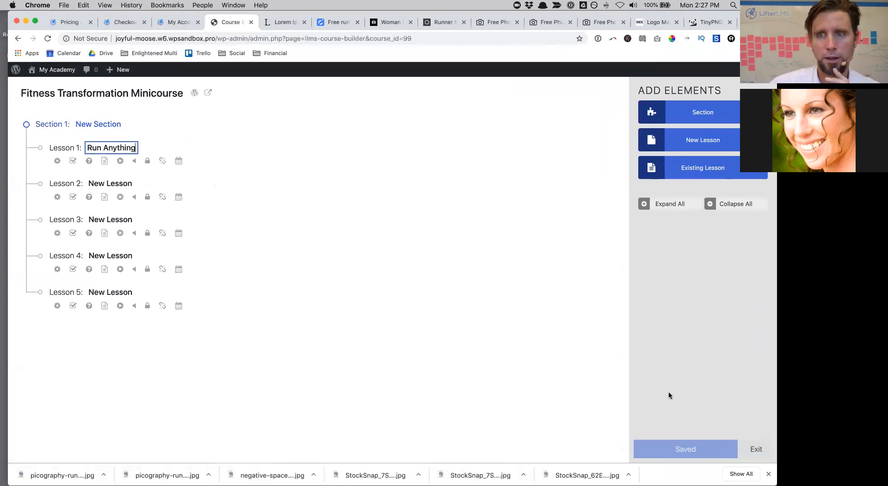
key(Return)
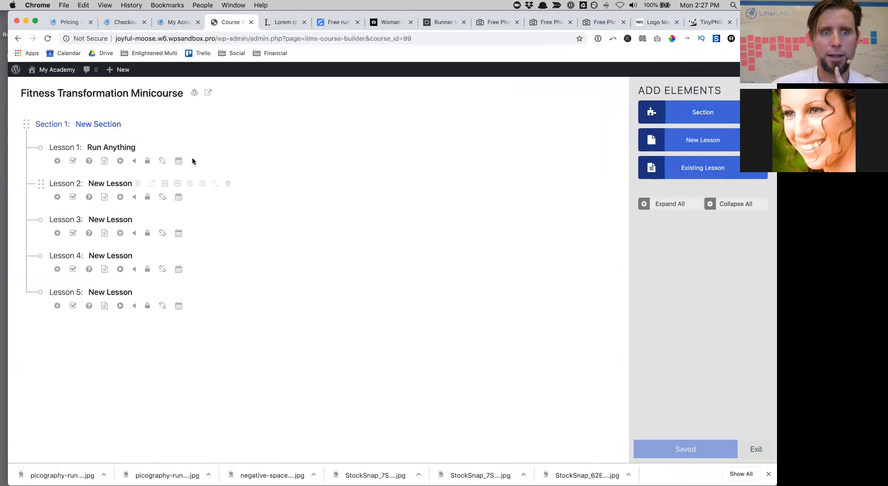
Step: Open the Run Anything lesson in its own WordPress editor tab and start adding a block
click(146, 148)
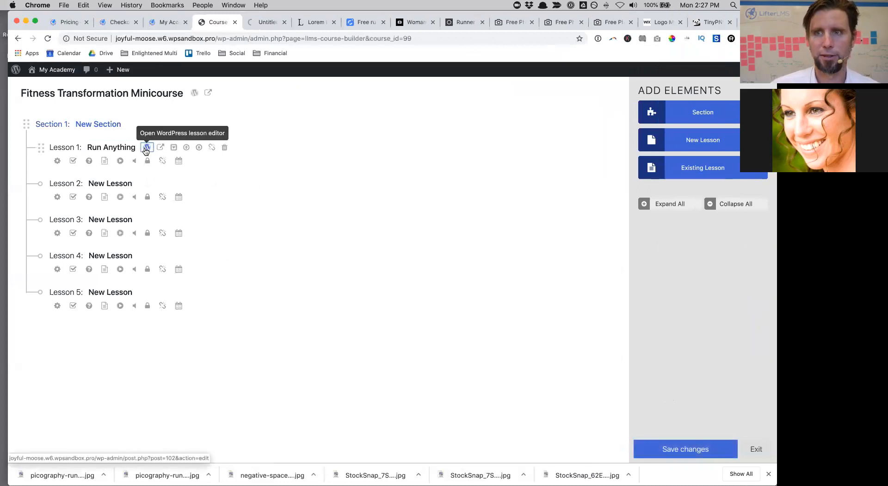
drag(586, 14, 586, 35)
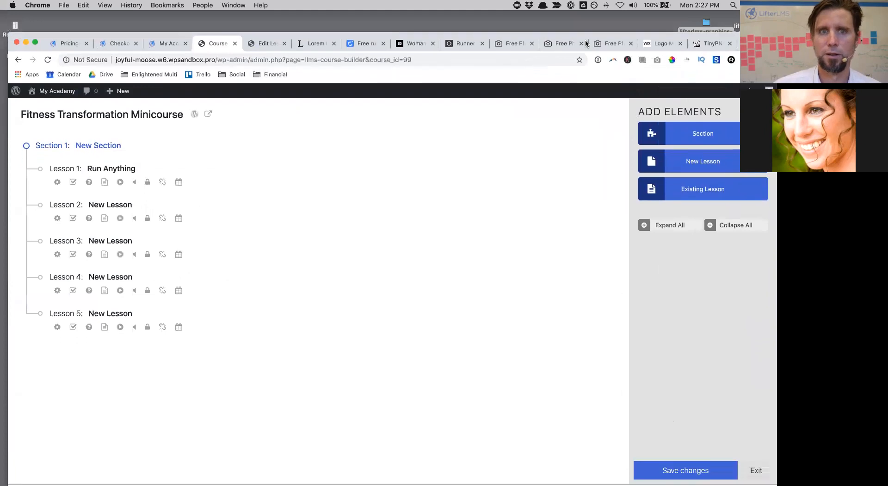
click(277, 45)
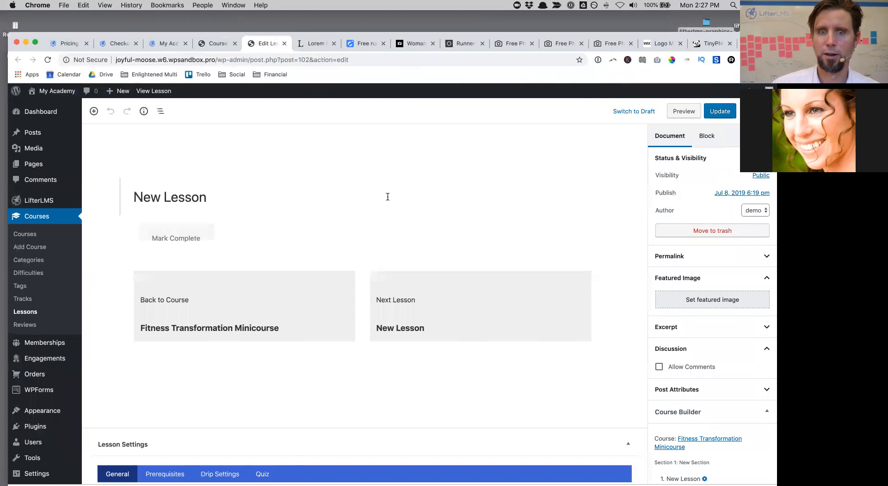
click(365, 214)
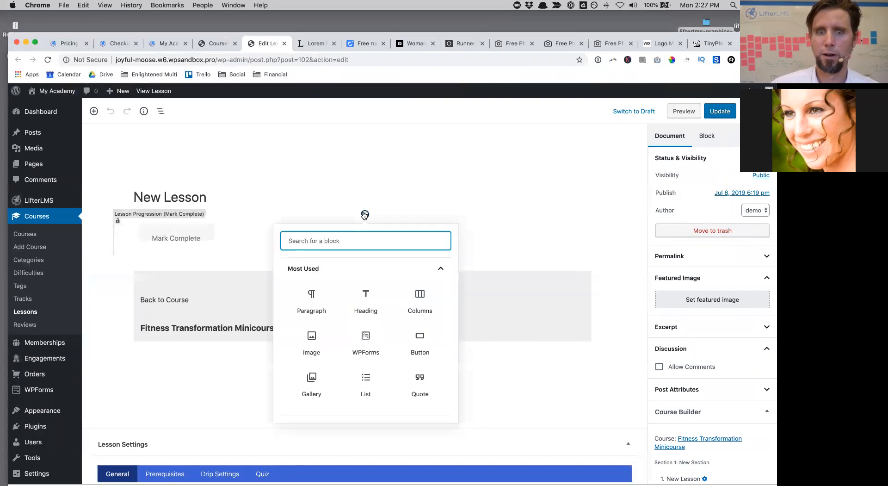
key(super+t)
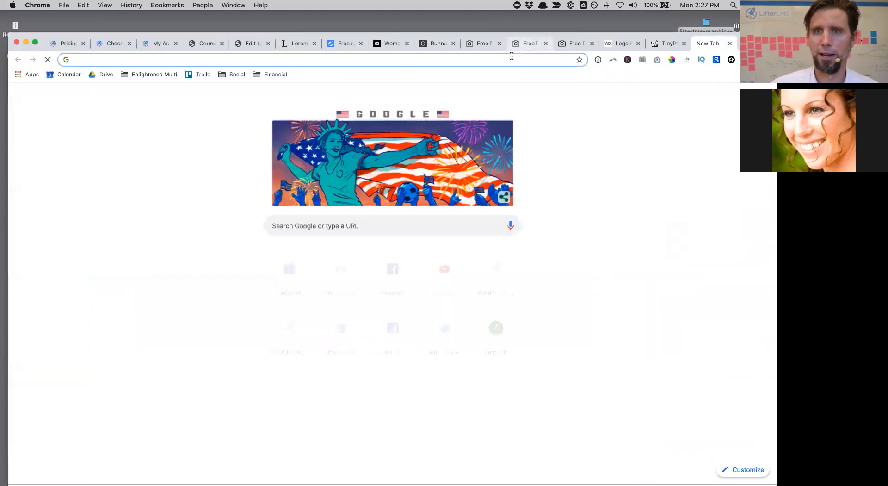
Step: Search Google for 'vimeo pro placeholder' and copy the Vimeo Placeholder Video's URL
text(vimeo p)
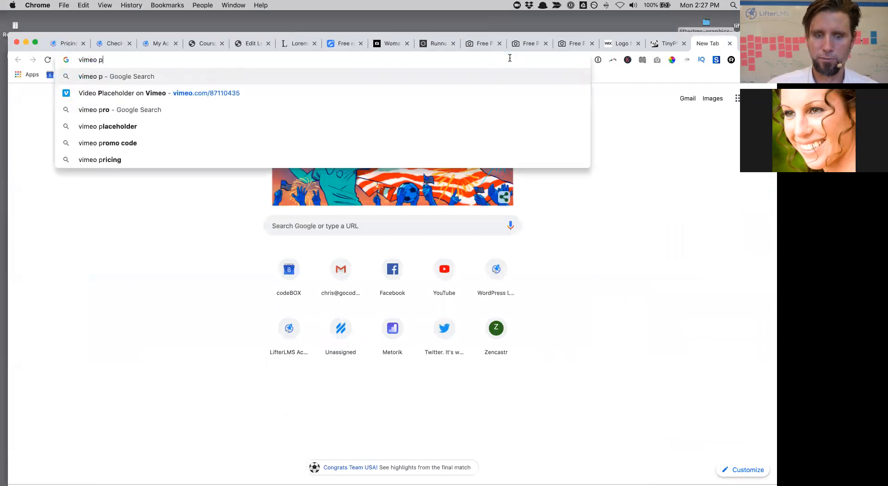
text(ro placeholder)
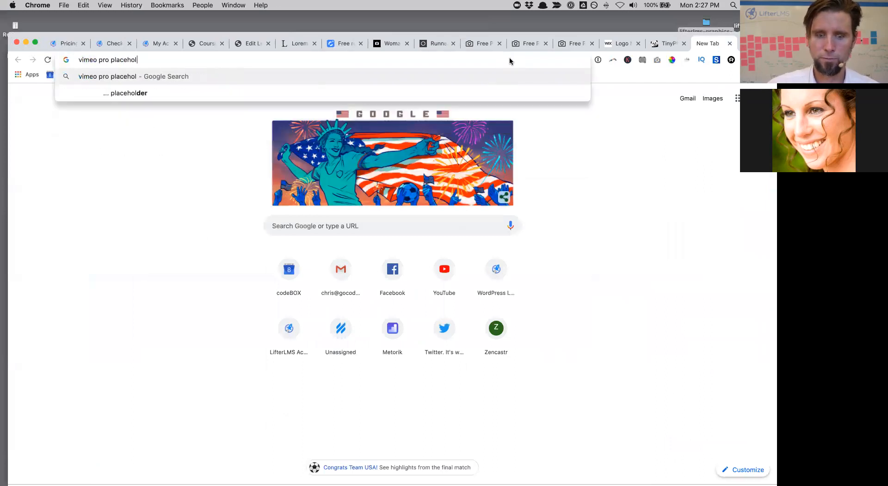
key(Return)
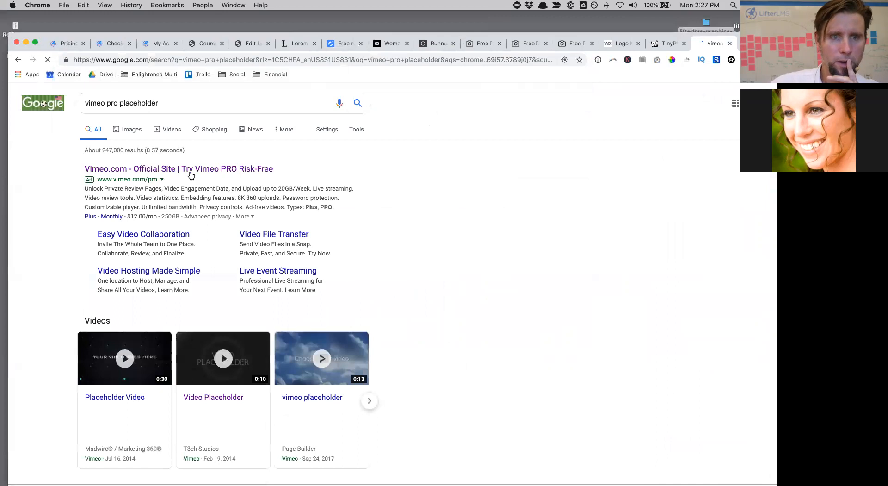
click(123, 397)
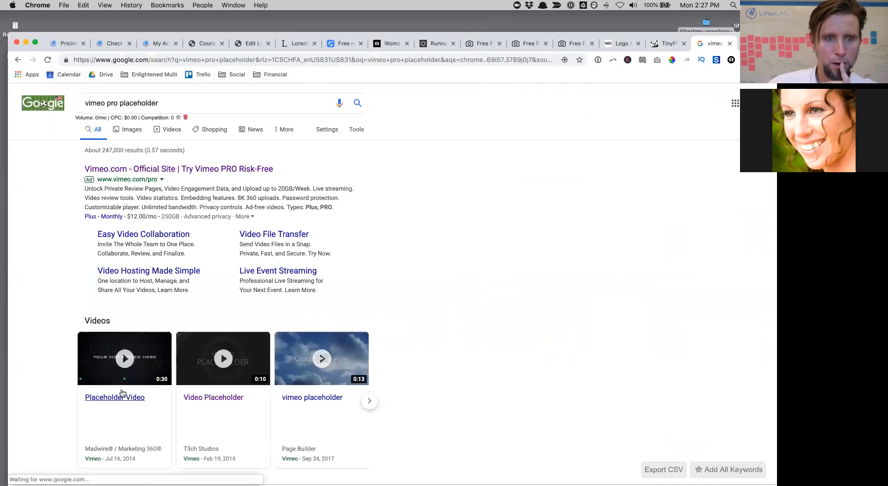
click(131, 73)
click(127, 61)
click(127, 61)
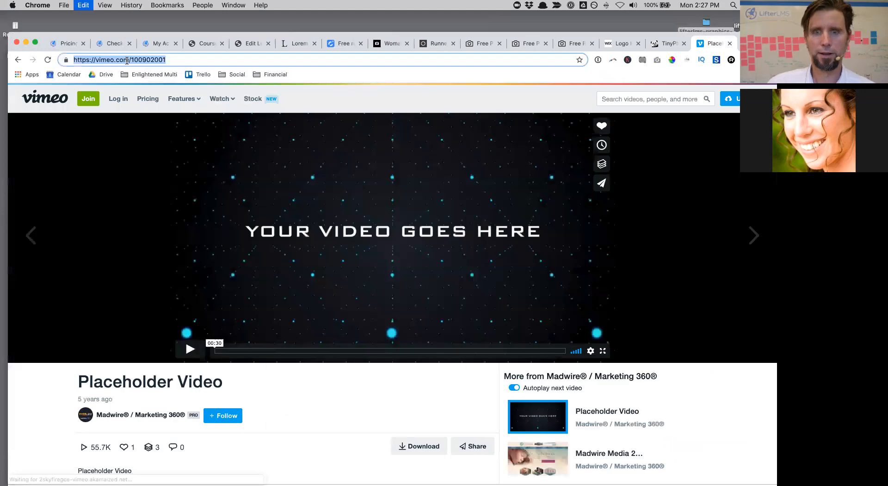
Step: Cycle through the open browser tabs back to the WordPress lesson editor
click(669, 44)
click(610, 44)
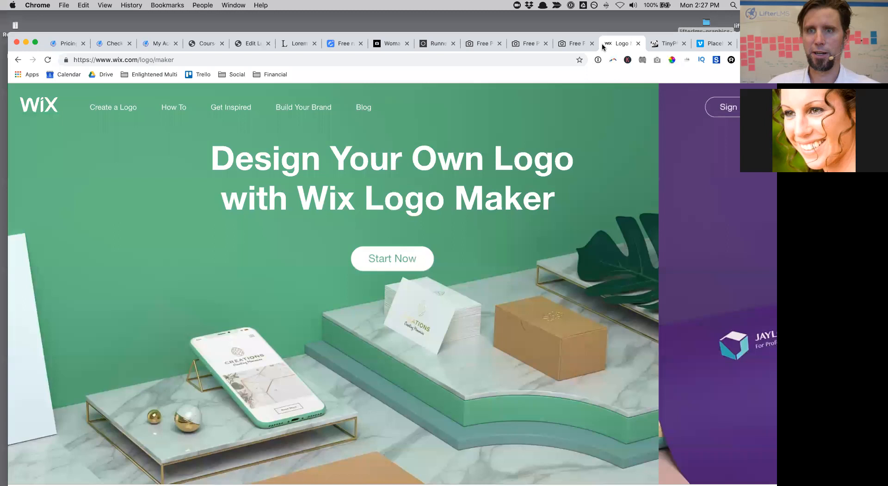
click(585, 44)
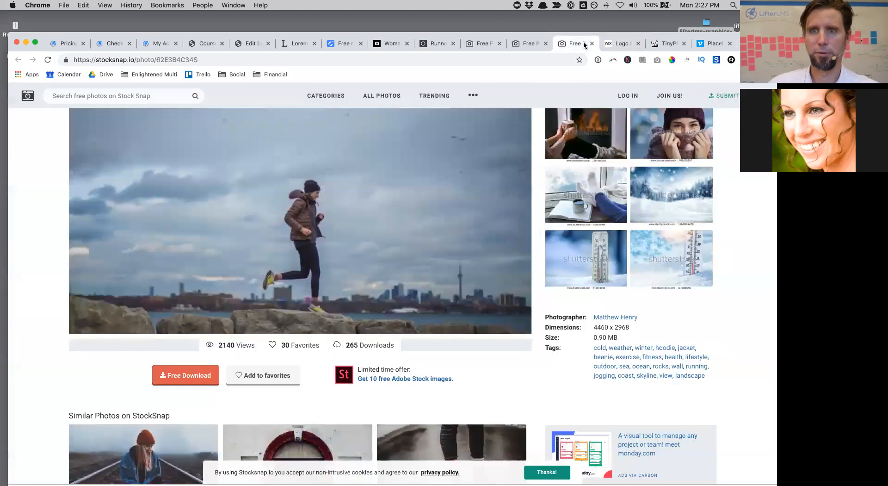
click(249, 43)
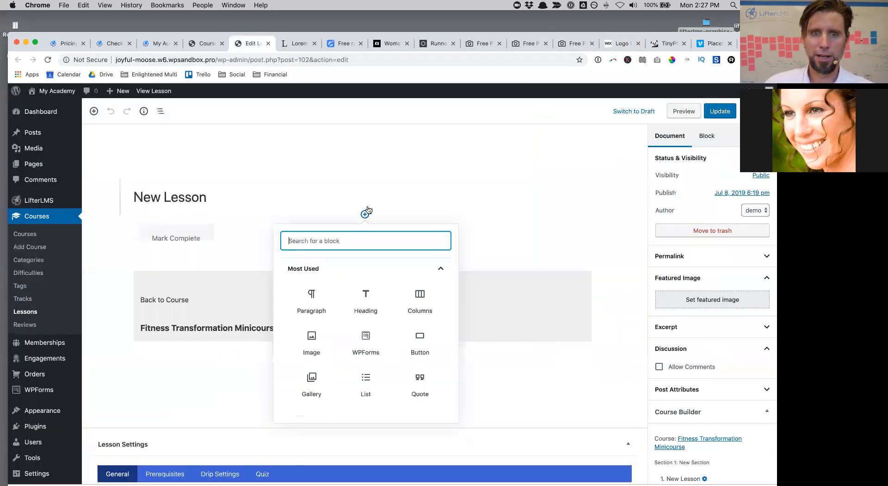
Step: Embed the Vimeo Placeholder Video (vimeo.com/100902001) in a Vimeo block and select the New Lesson title
scroll(391, 327, down, 3)
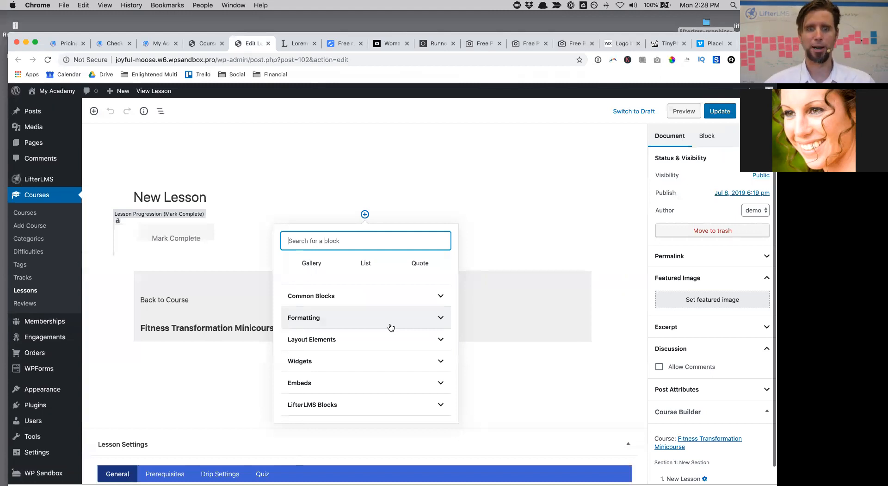
click(311, 391)
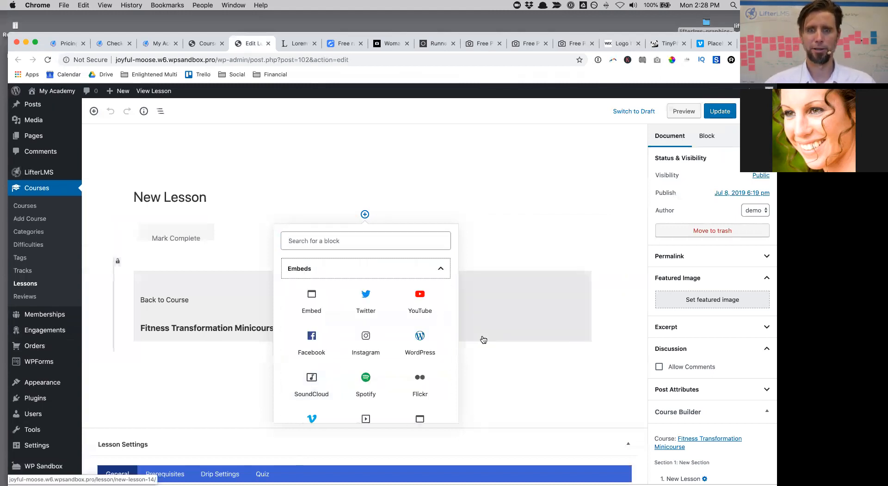
scroll(482, 339, down, 2)
scroll(417, 337, down, 2)
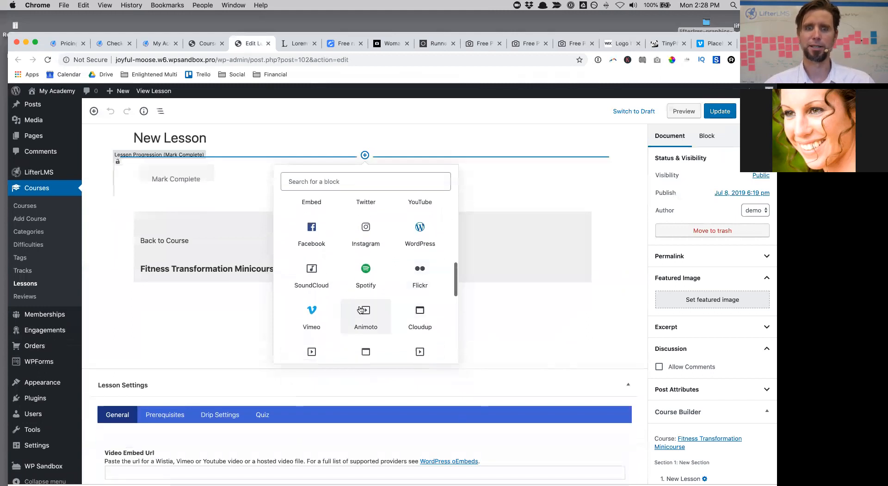
click(326, 319)
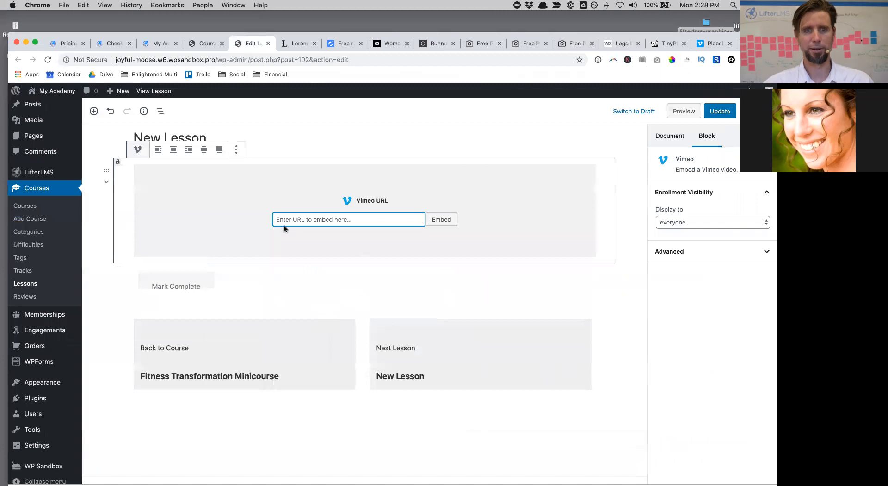
text(https://vimeo.com/100902001)
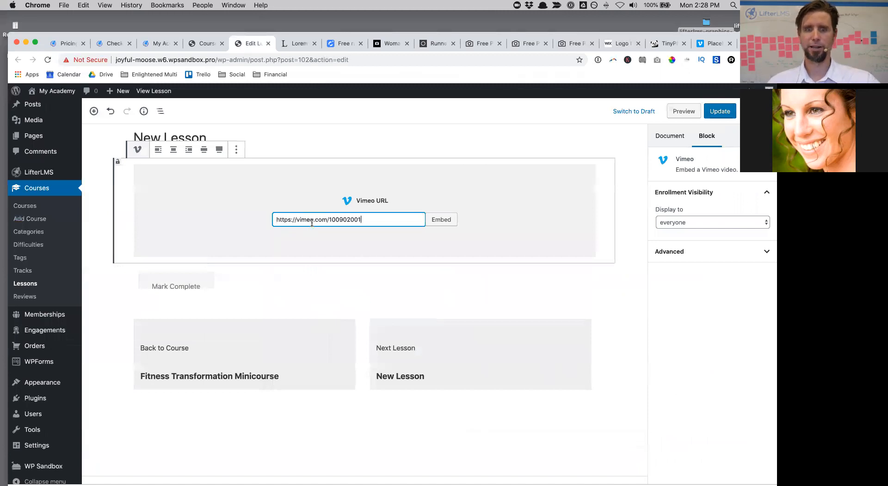
click(438, 223)
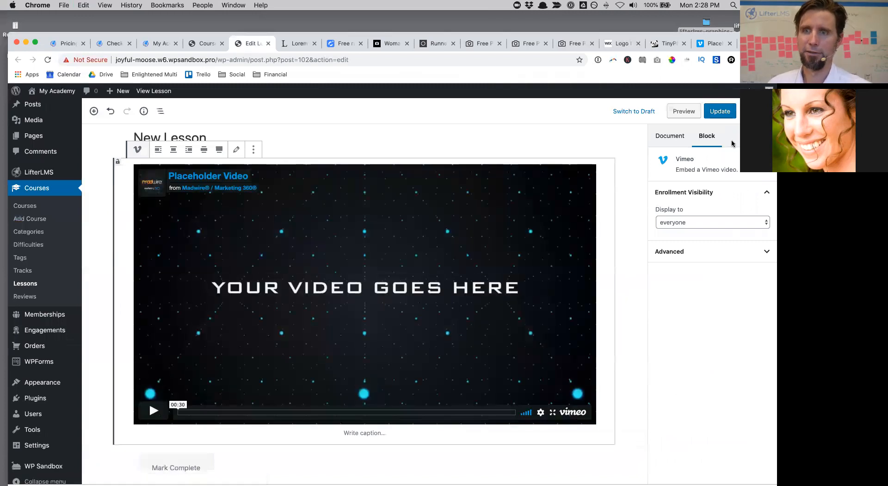
click(185, 137)
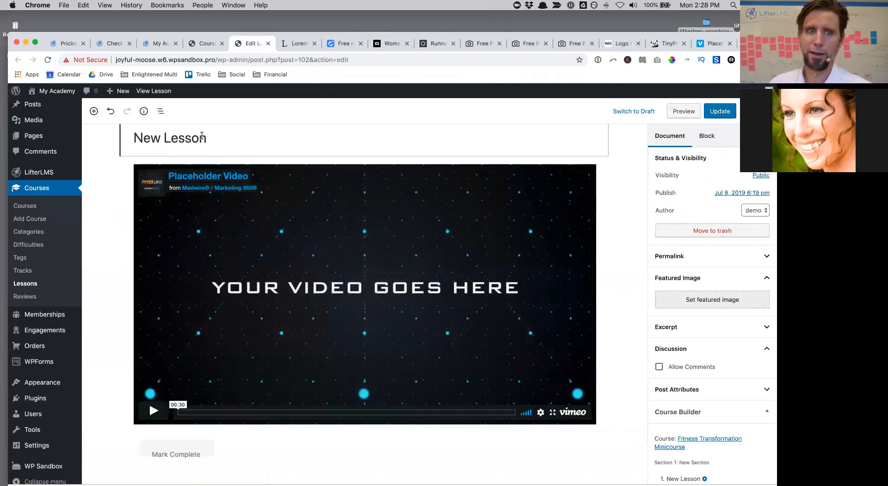
drag(207, 138, 119, 130)
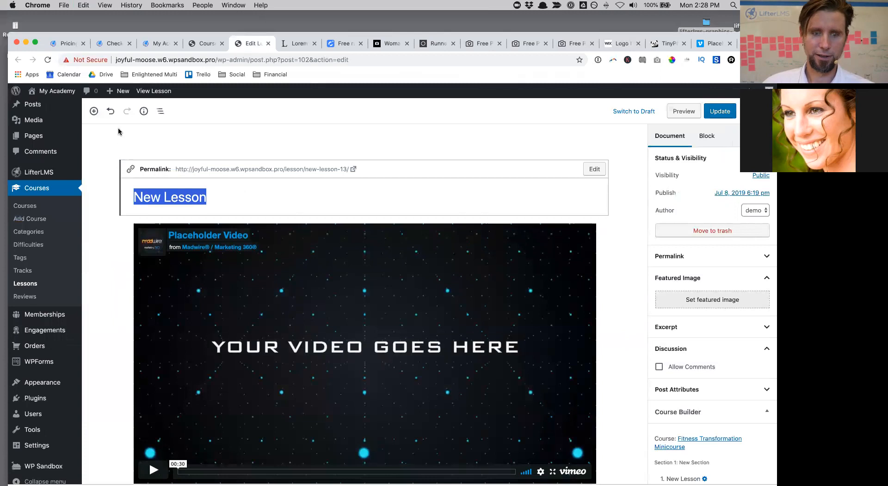
Step: Change the title from New Lesson to 'Run Anything', update the lesson, and view its live page
text(Run ANyt)
text(hion)
key(BackSpace)
key(BackSpace)
key(BackSpace)
key(BackSpace)
key(BackSpace)
key(BackSpace)
text(nything)
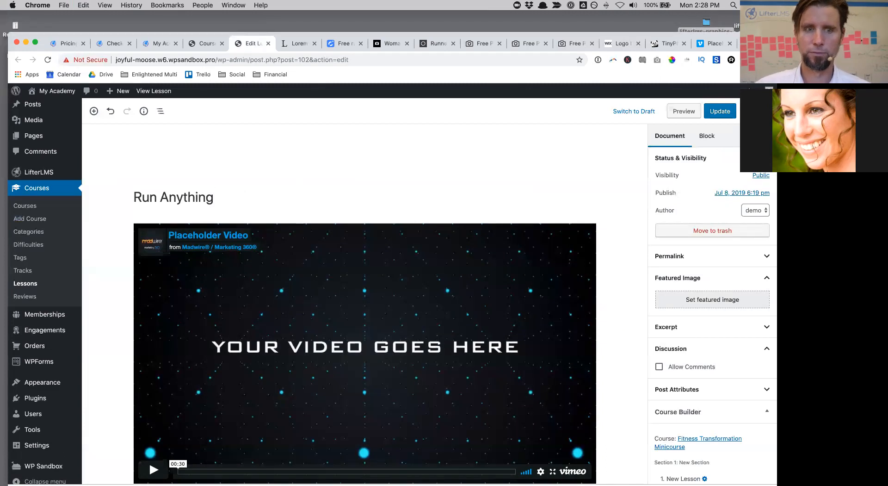
click(714, 112)
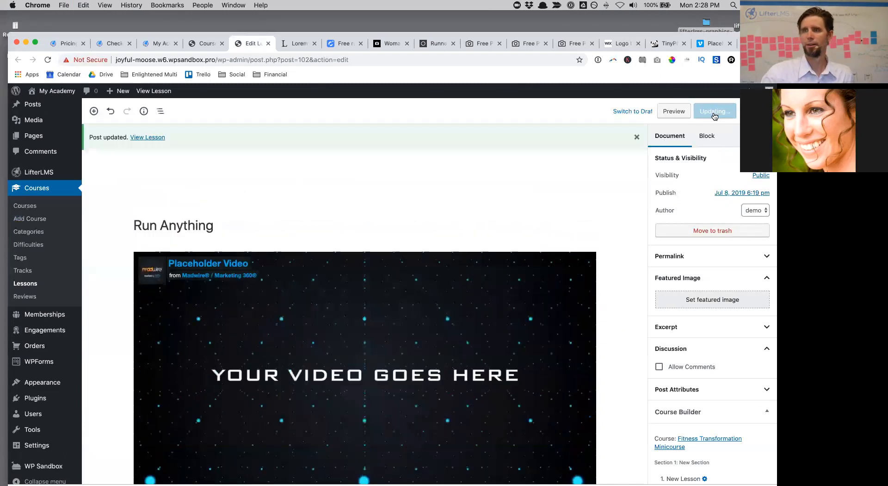
click(156, 137)
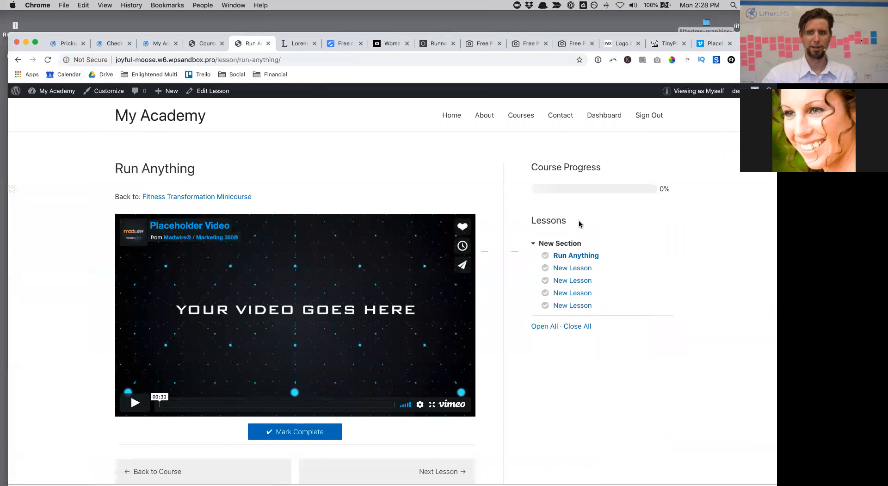
Step: Go back to the Fitness Transformation Minicourse page, edit the course, and launch its Course Builder
scroll(578, 220, down, 3)
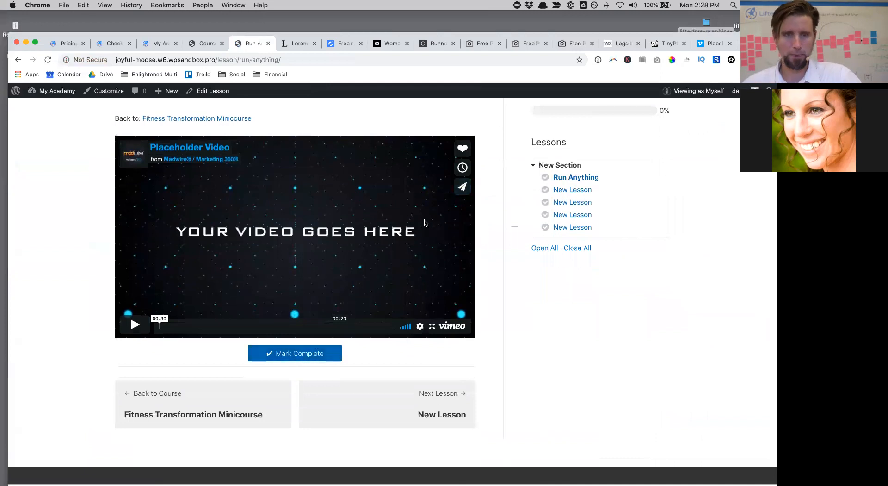
scroll(425, 222, up, 3)
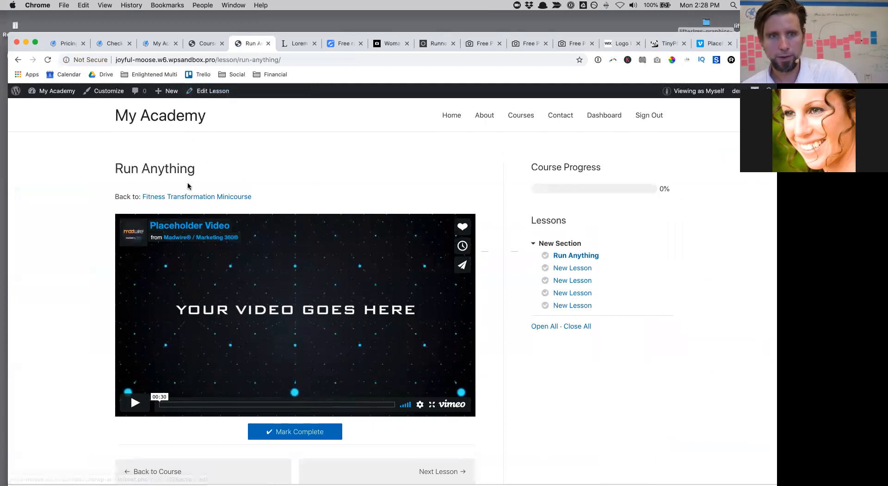
click(190, 198)
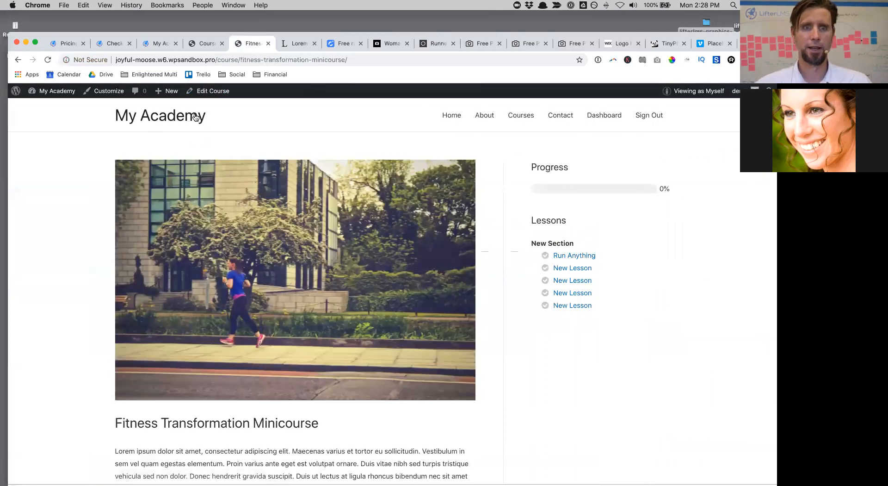
click(209, 91)
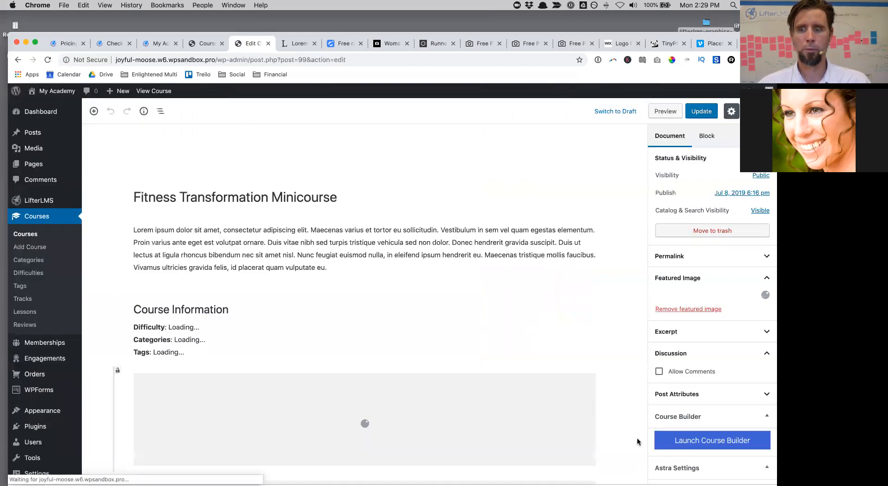
click(689, 440)
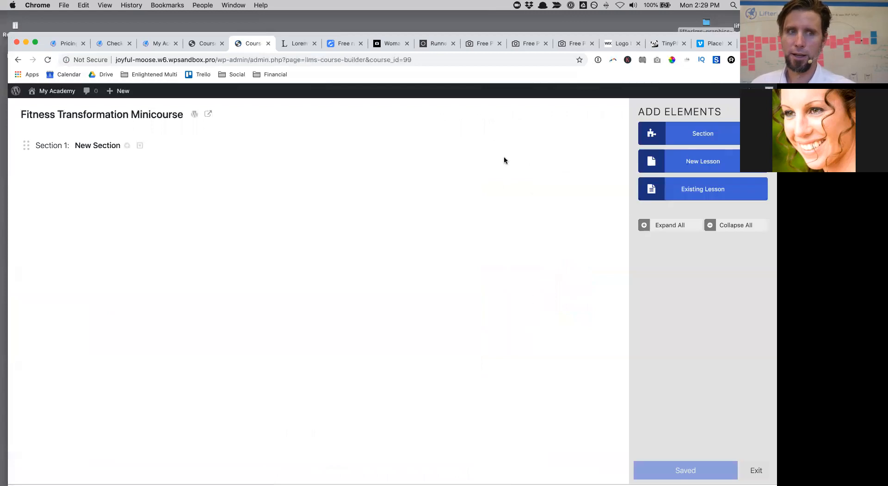
Step: Create a Task List assignment 'Run Anything Assignment' for lesson 1 and add one blank task
click(648, 224)
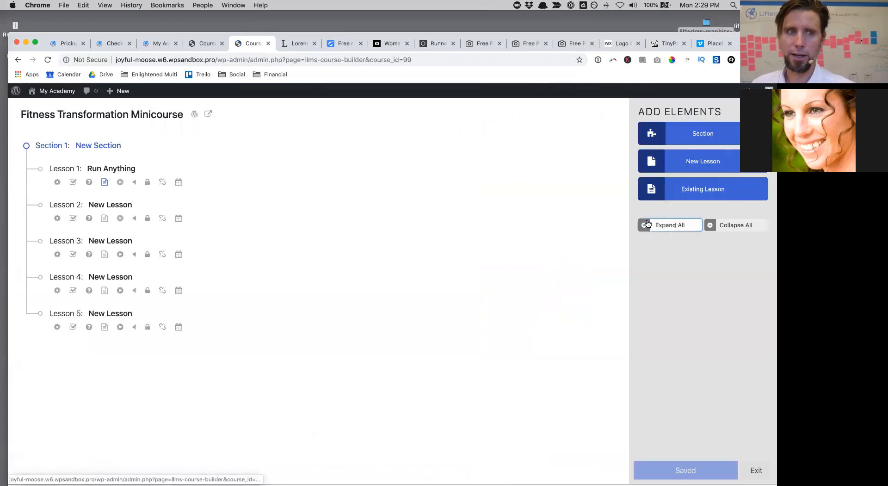
click(73, 182)
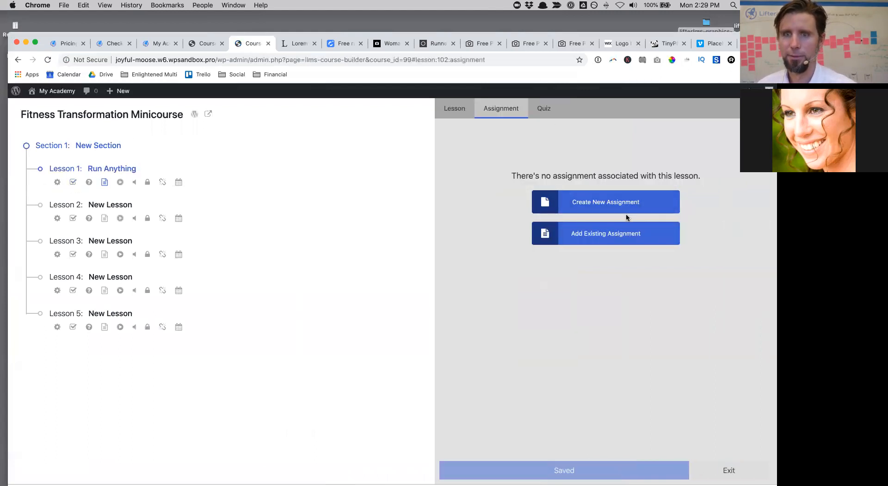
click(619, 202)
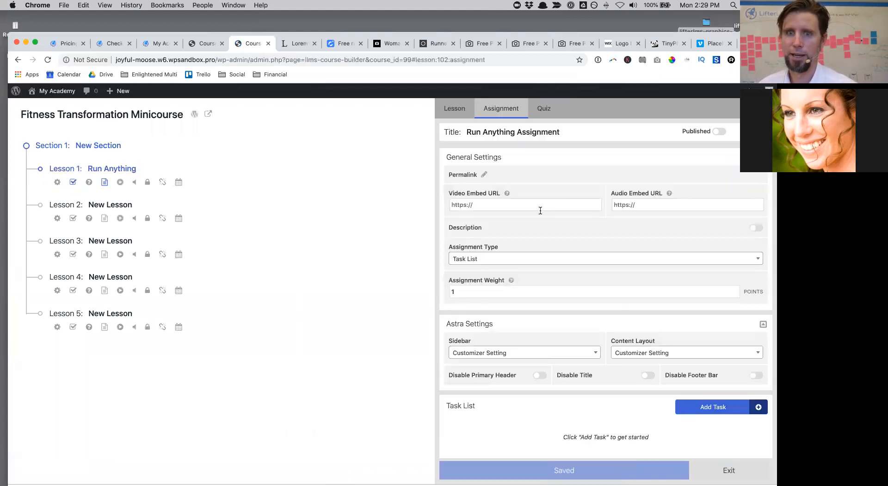
click(504, 259)
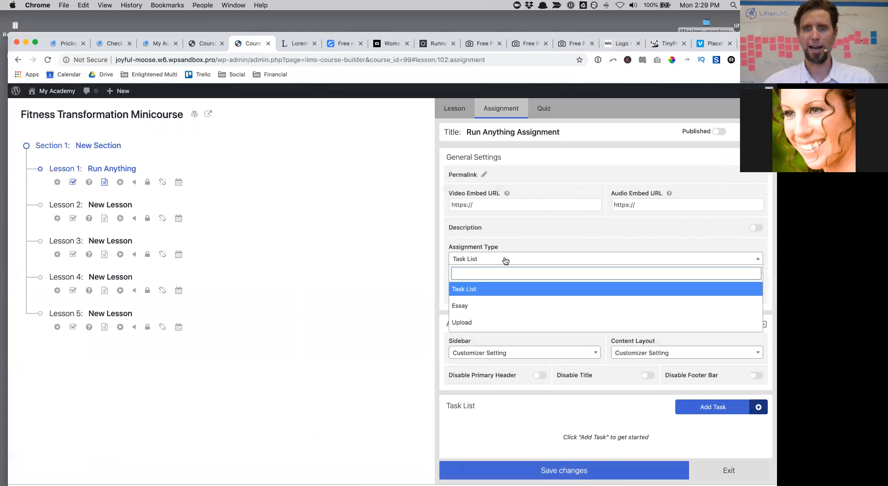
click(505, 259)
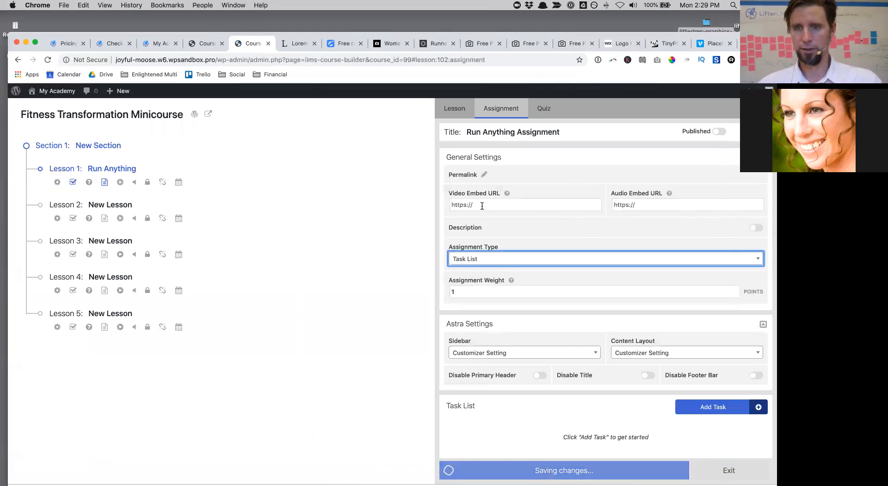
click(482, 404)
click(710, 407)
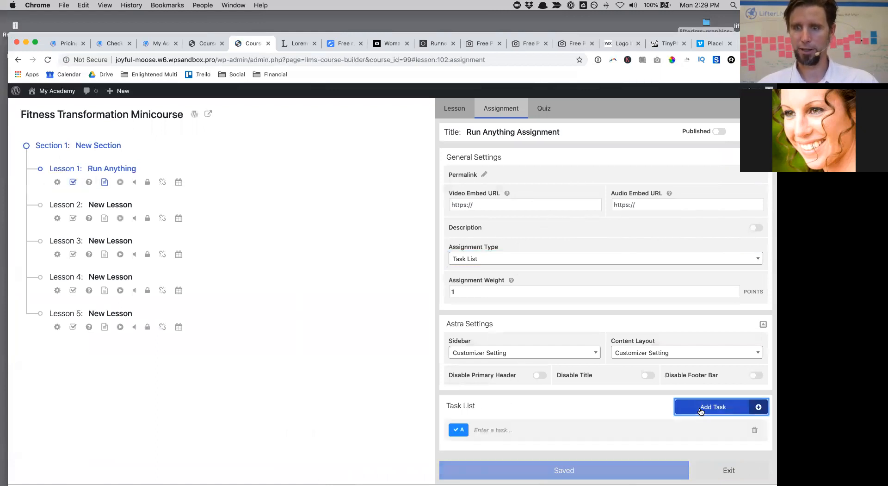
Step: Enter the task 'Run a distance no matter how far even if it's only 50 feet'
click(511, 429)
text(Run a distance no matter how)
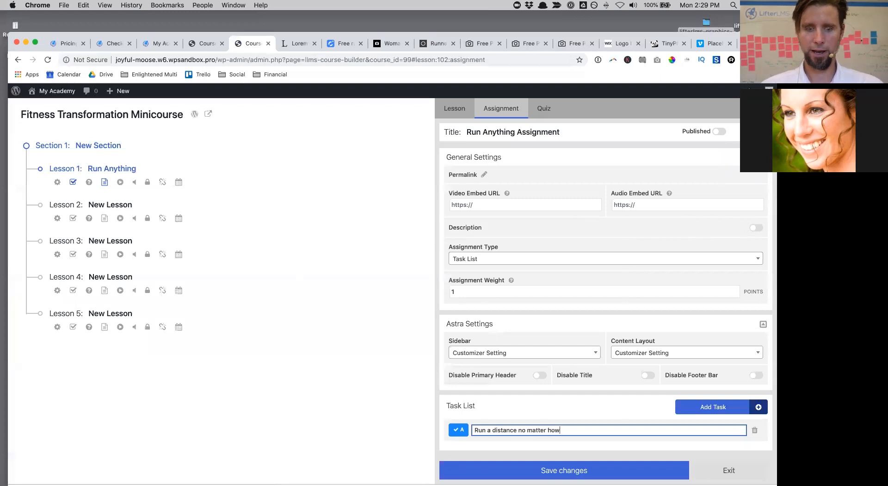
text(far n)
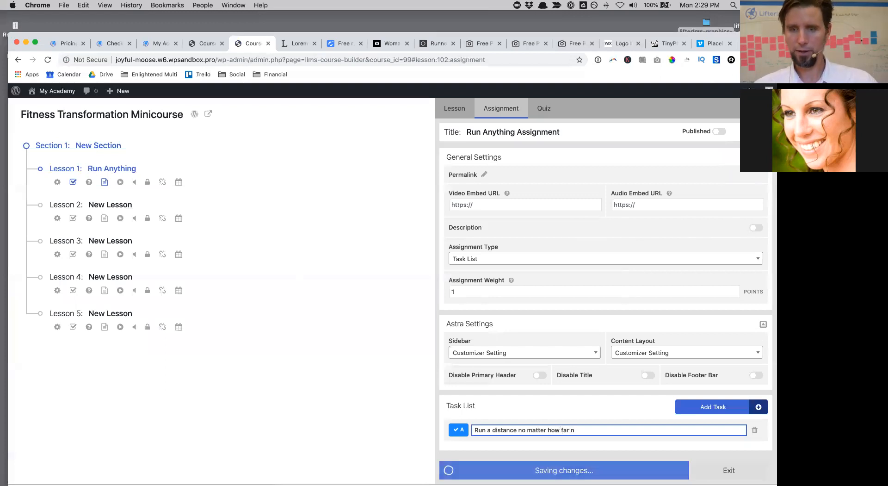
key(BackSpace)
text(even if it's only)
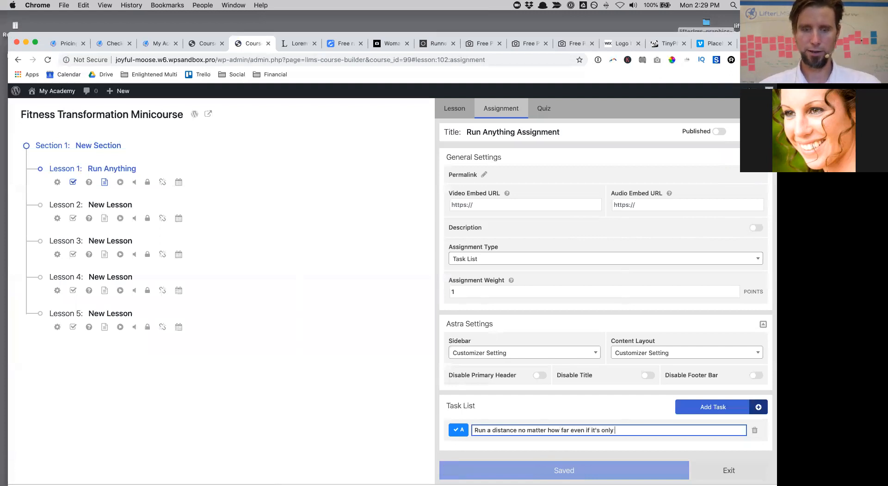
text(eet)
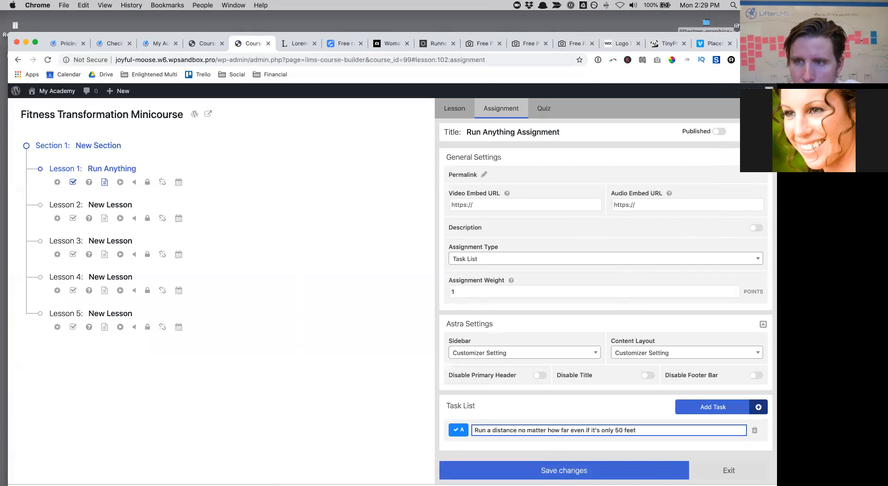
Step: Switch the assignment to Published, save changes, and return to the WordPress Dashboard
click(764, 157)
click(720, 131)
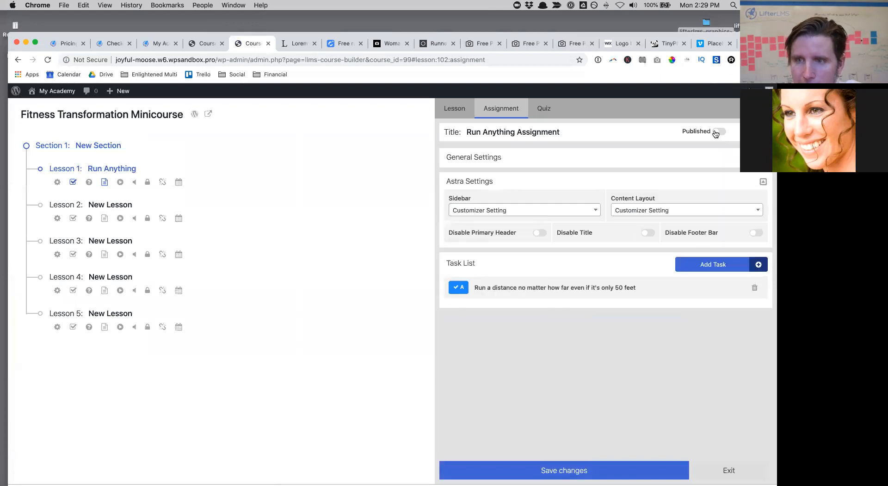
click(564, 471)
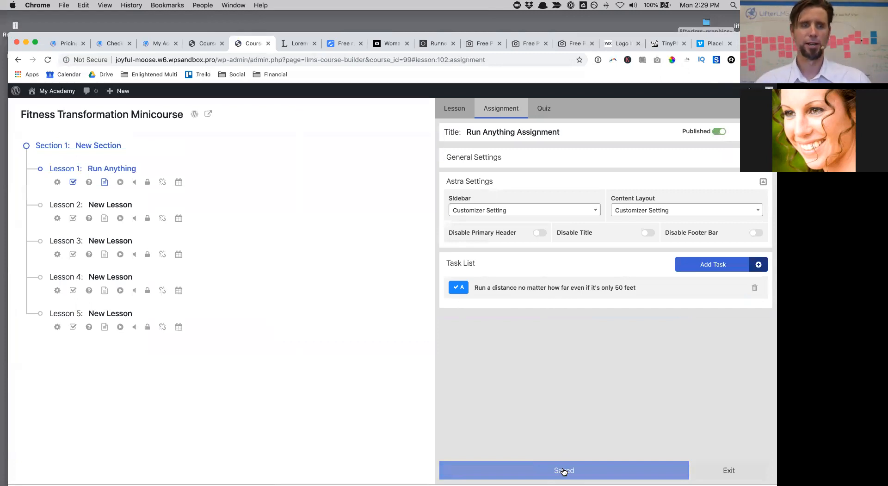
mouse_move(49, 101)
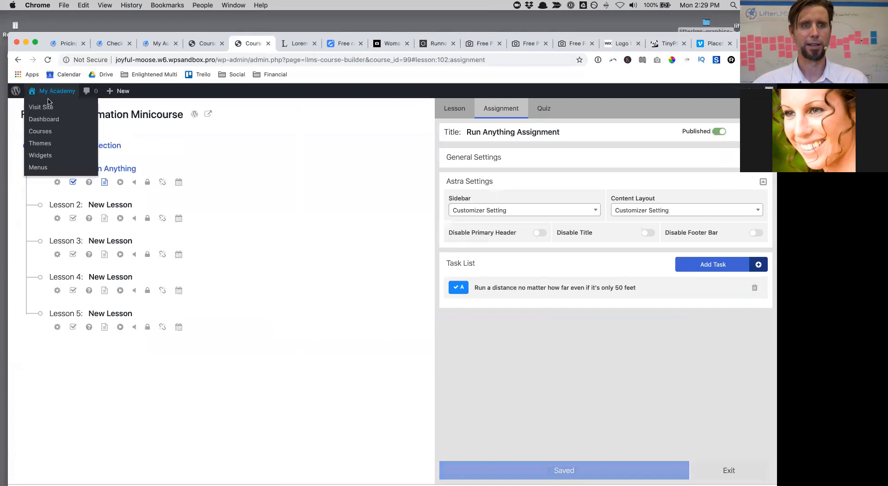
click(43, 121)
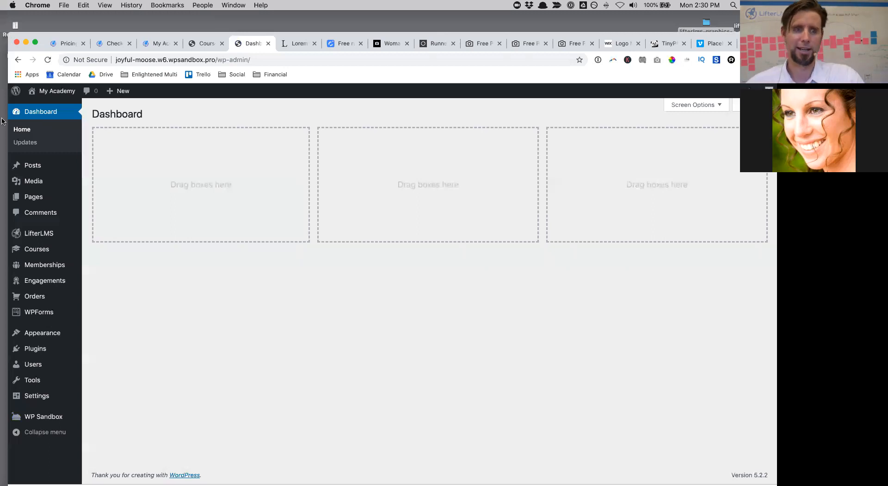
Step: Go to Engagements > Achievements and start a new achievement
mouse_move(52, 285)
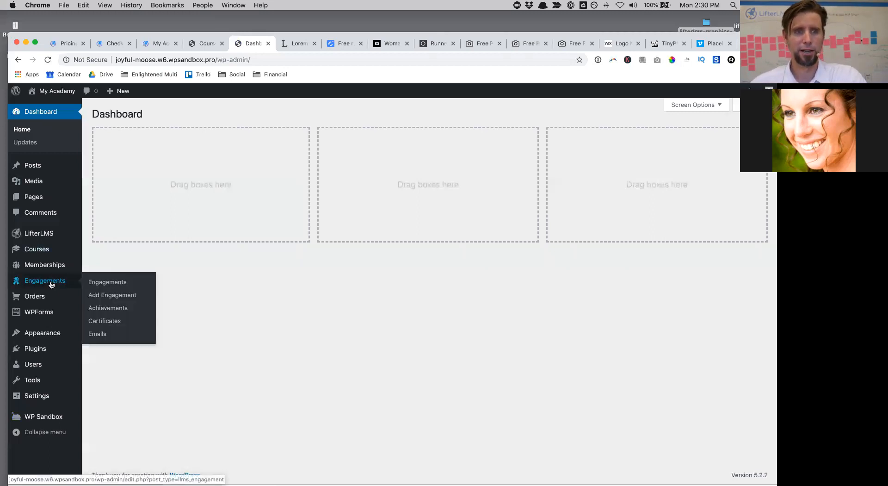
click(112, 308)
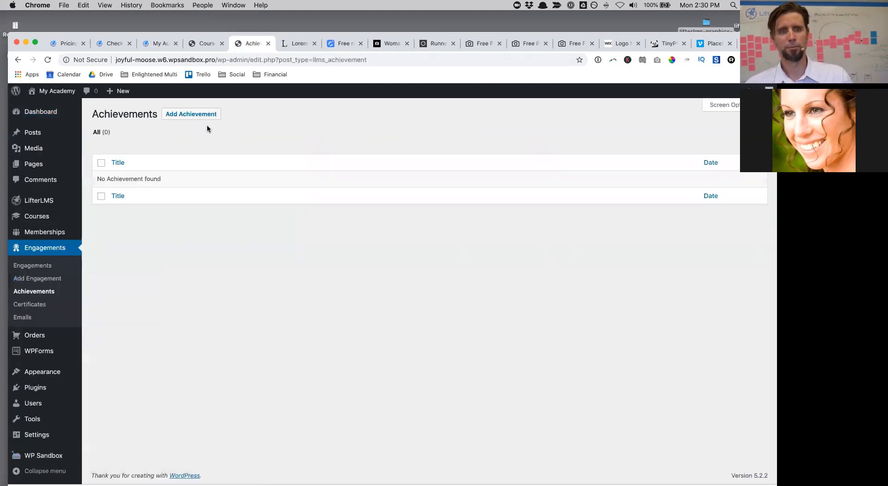
click(198, 115)
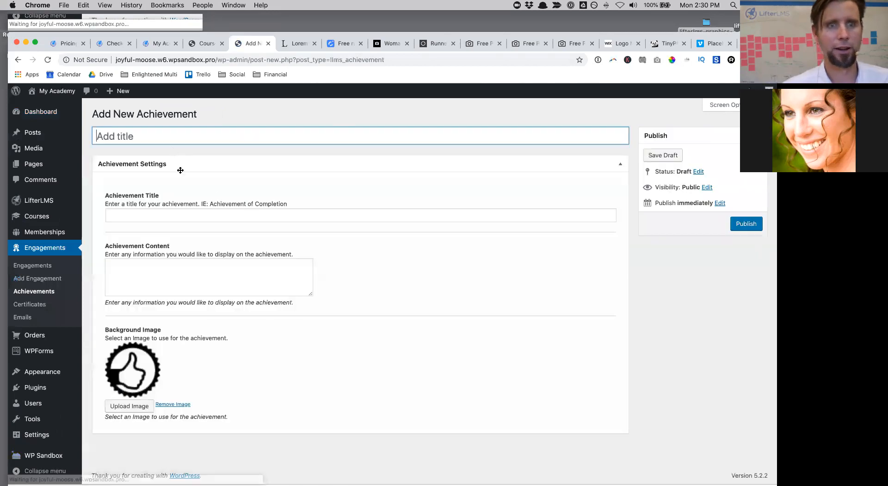
Step: Name the achievement 'First Run Success', titled 'Run Anything Win!', and fill in its content
text(Fi)
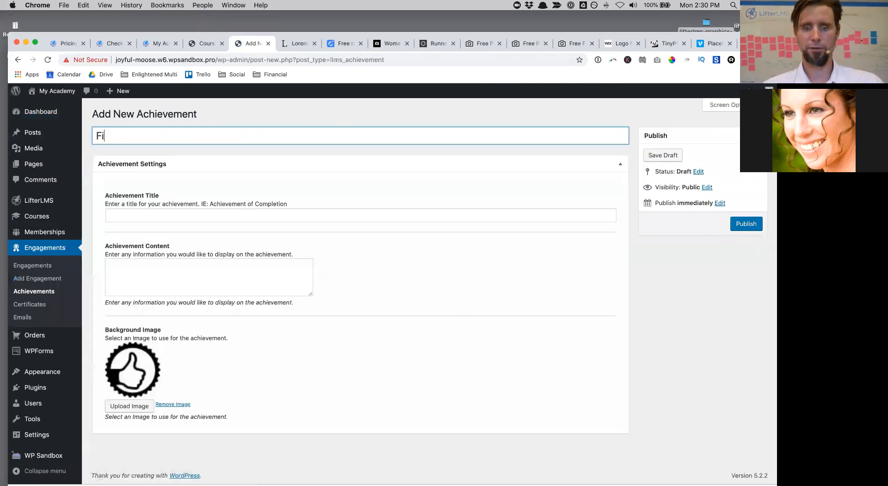
text(rst Run Success)
click(143, 211)
text(Run Anything Win!)
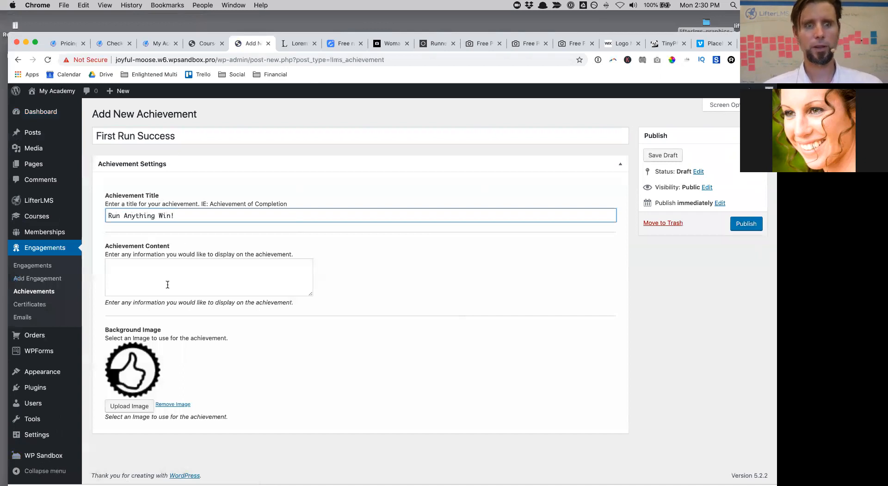
click(167, 284)
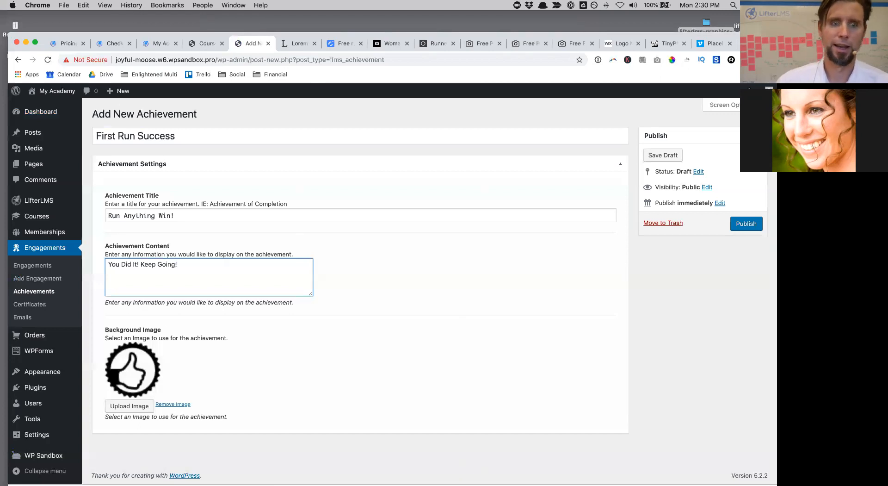
Step: Set the runner image as the achievement background and publish it
click(134, 406)
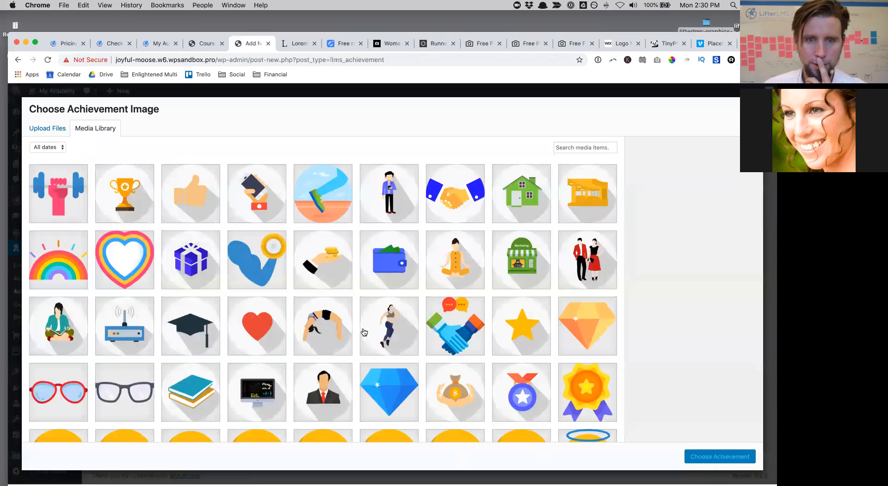
click(390, 329)
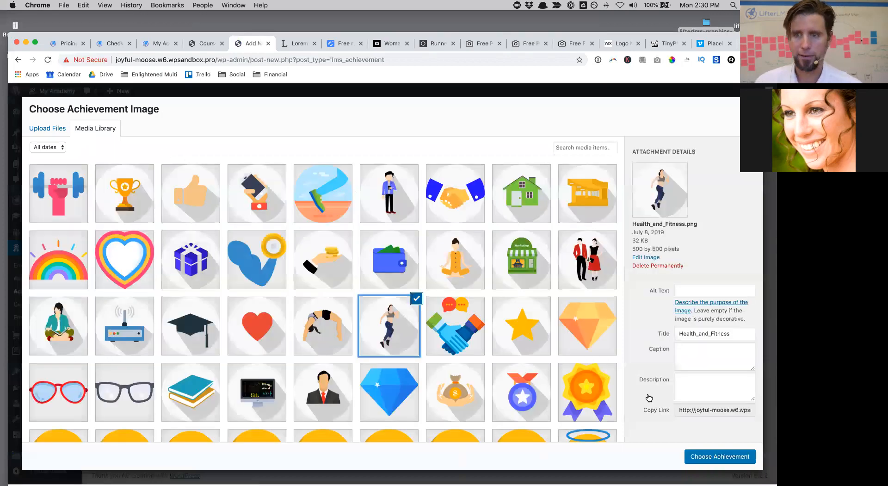
click(724, 460)
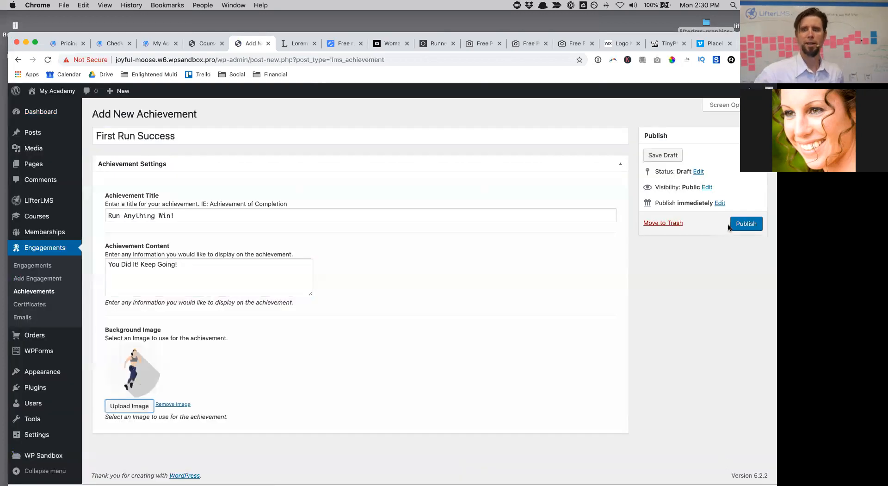
click(754, 225)
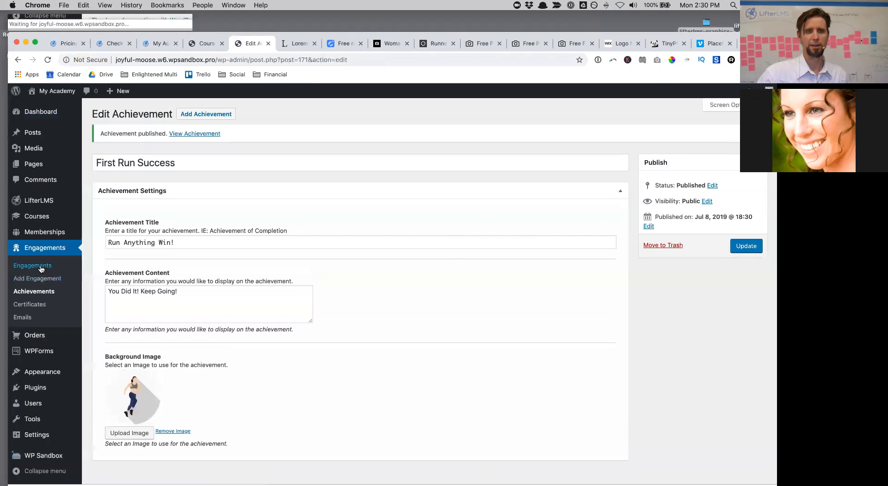
click(41, 268)
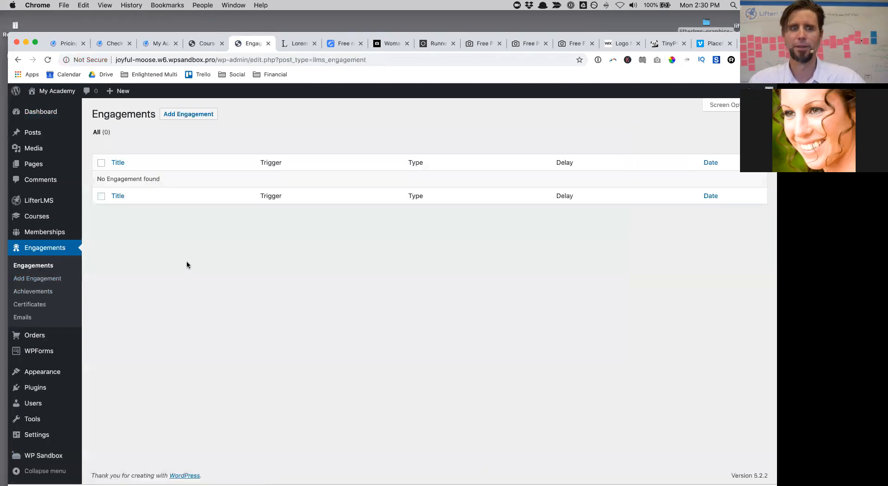
Step: Create a 'Run Anything Badge' engagement triggered when a student completes a lesson
click(185, 115)
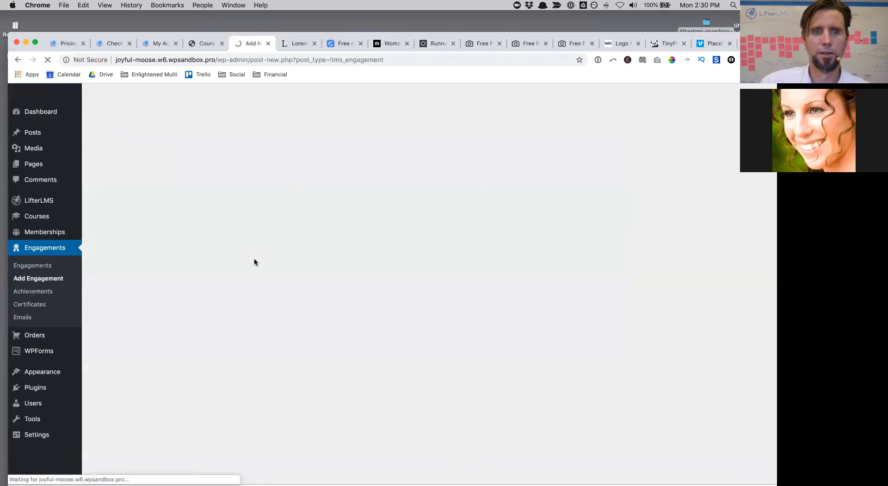
text(Run)
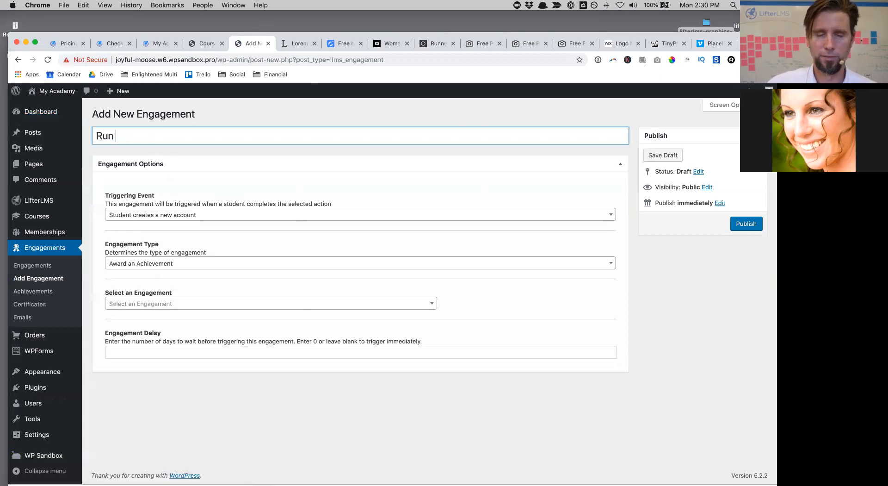
text( Anyth)
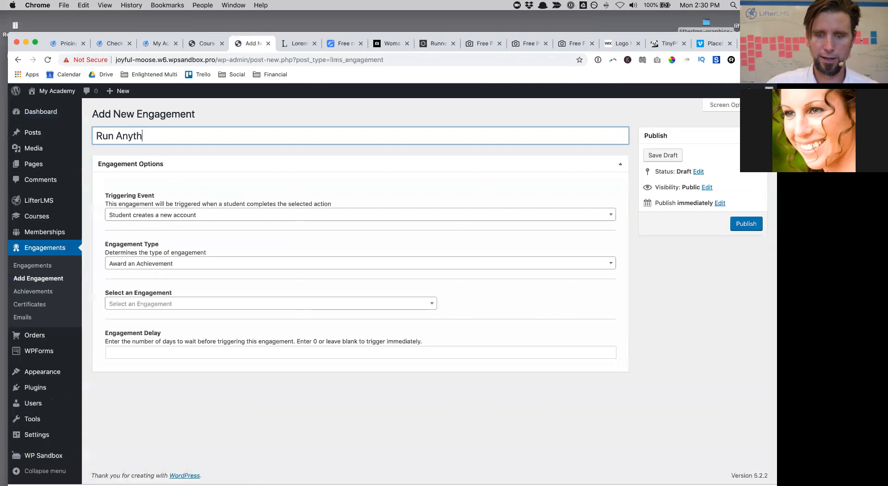
text(ing Badge)
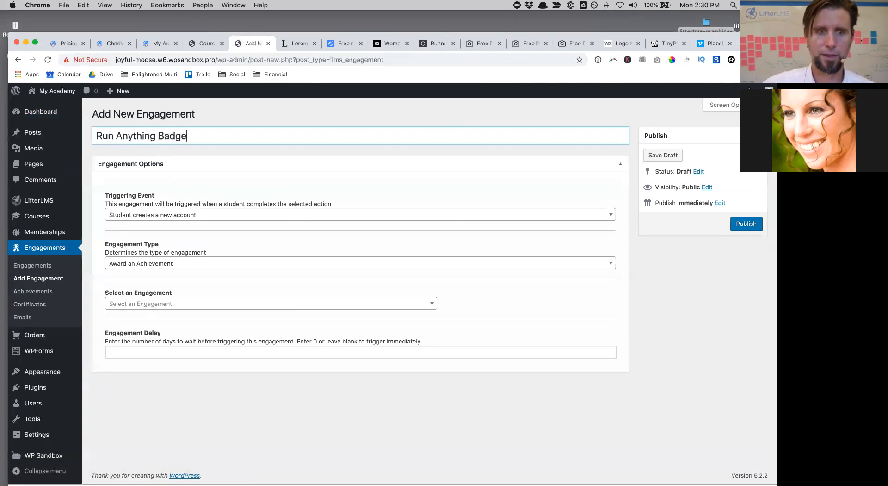
click(135, 215)
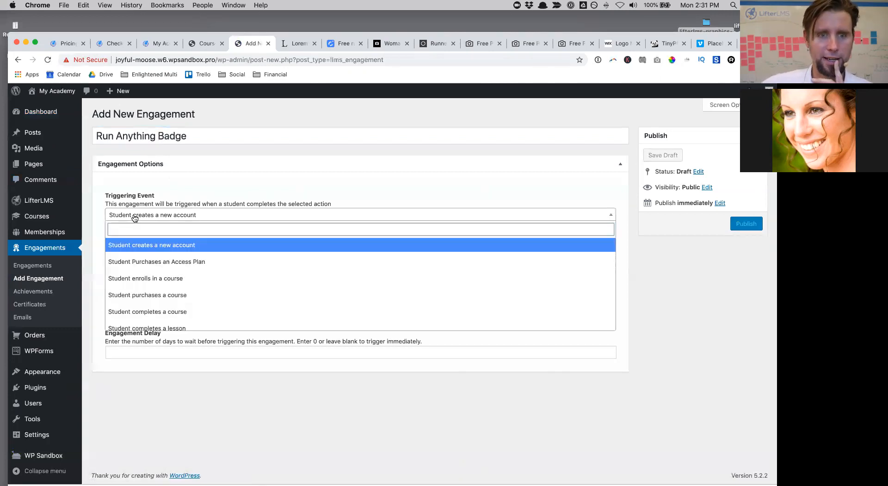
scroll(159, 292, down, 1)
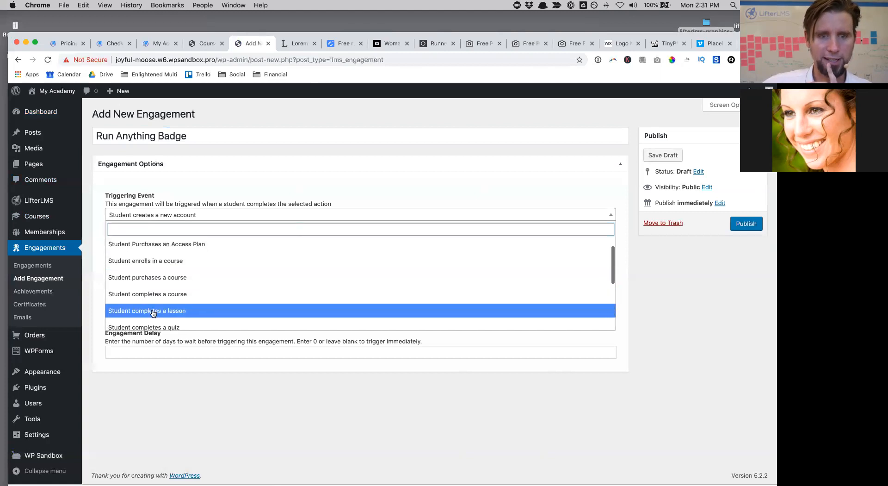
click(157, 312)
Step: Choose the Run Anything lesson, award the First Run Success achievement, and publish
click(158, 256)
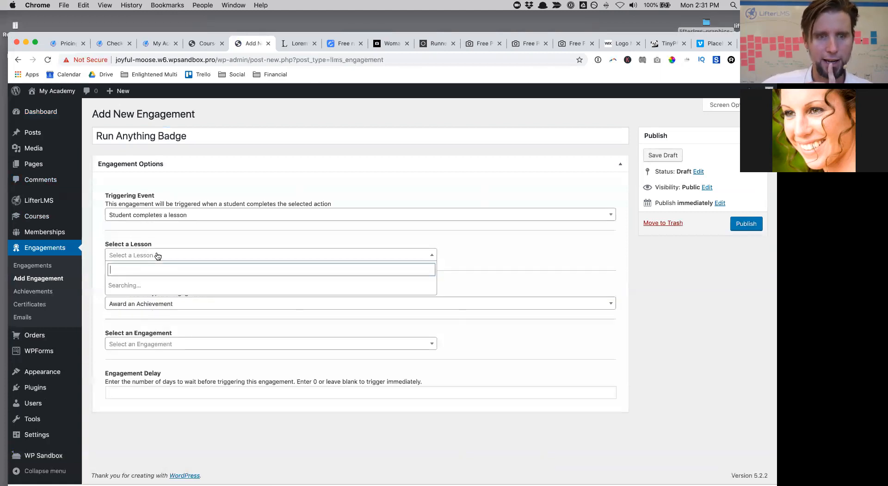
scroll(156, 349, down, 8)
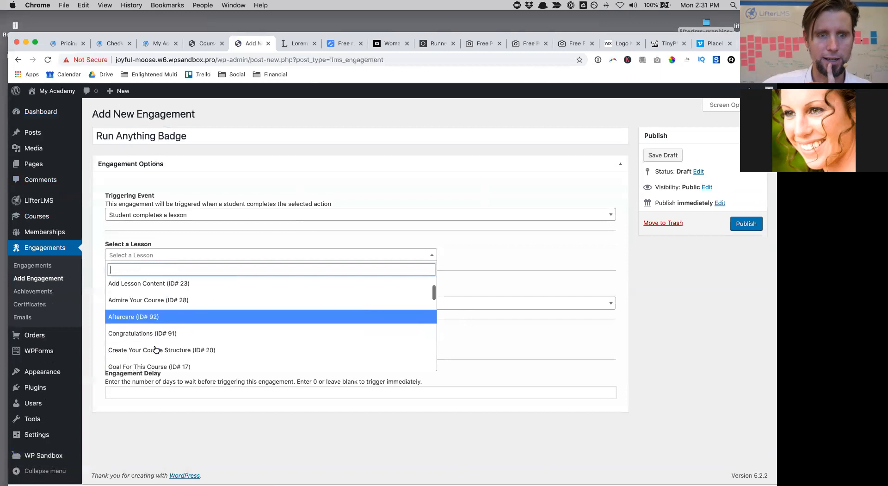
scroll(156, 349, down, 15)
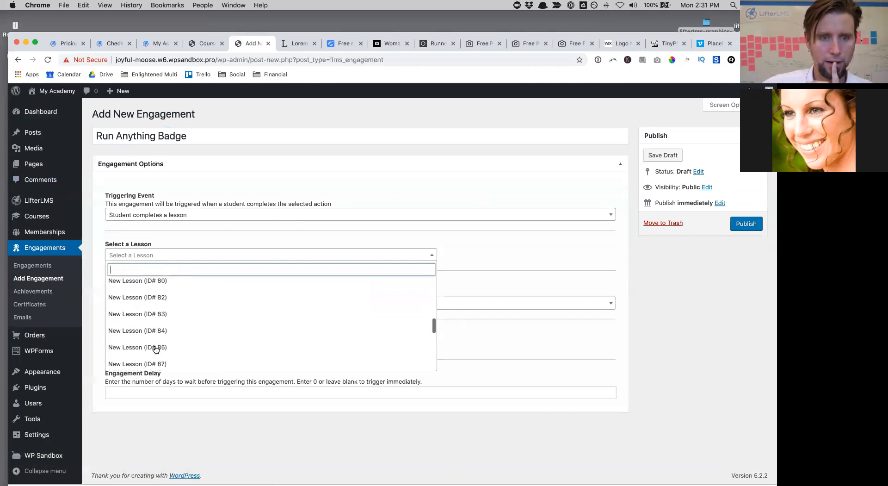
scroll(156, 349, up, 6)
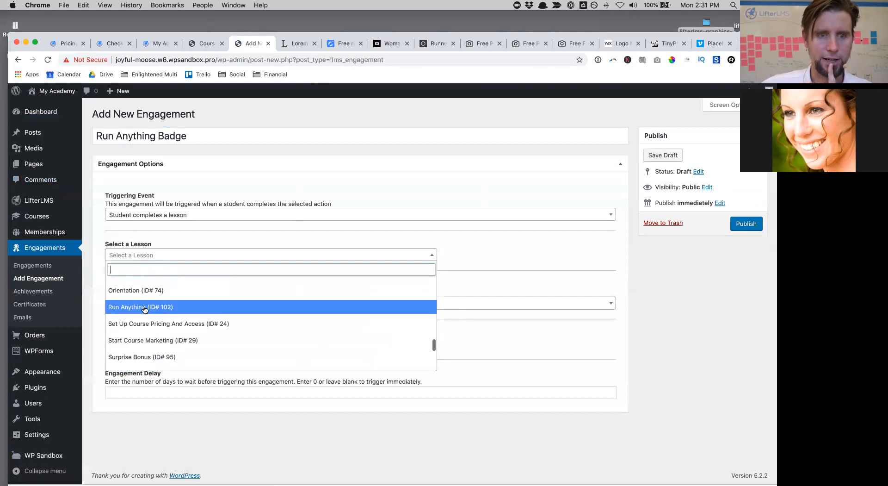
click(145, 307)
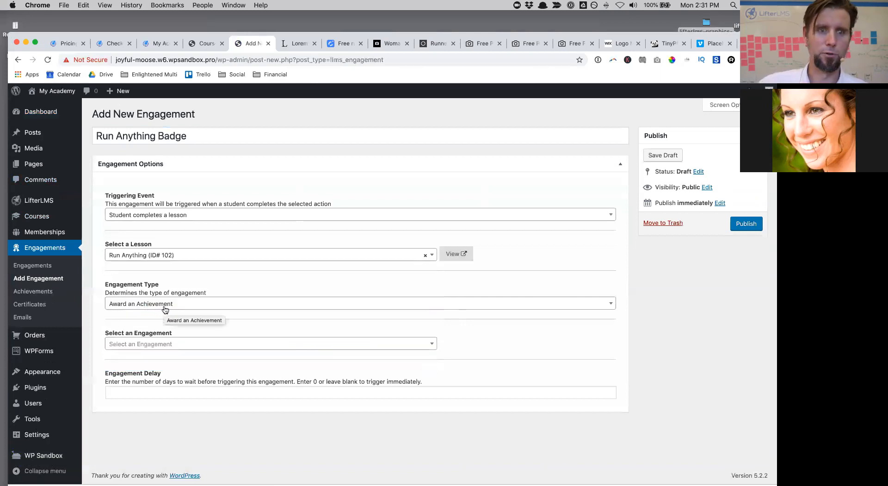
click(154, 350)
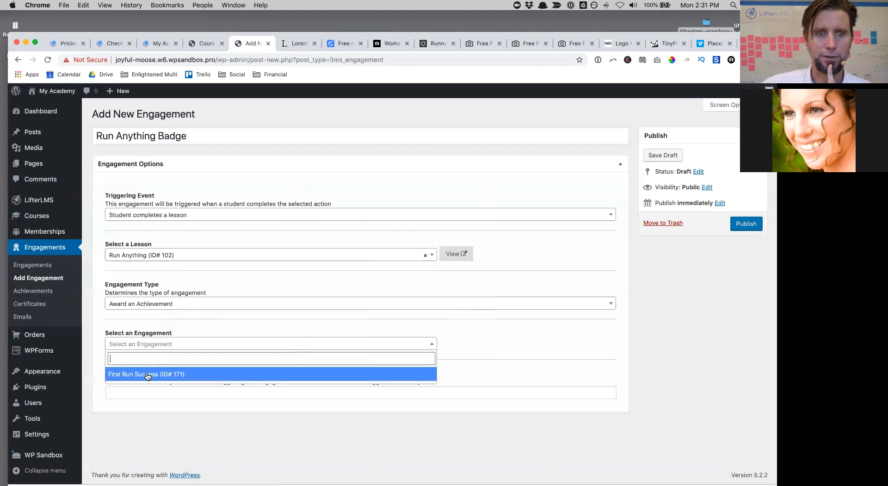
click(150, 372)
click(207, 390)
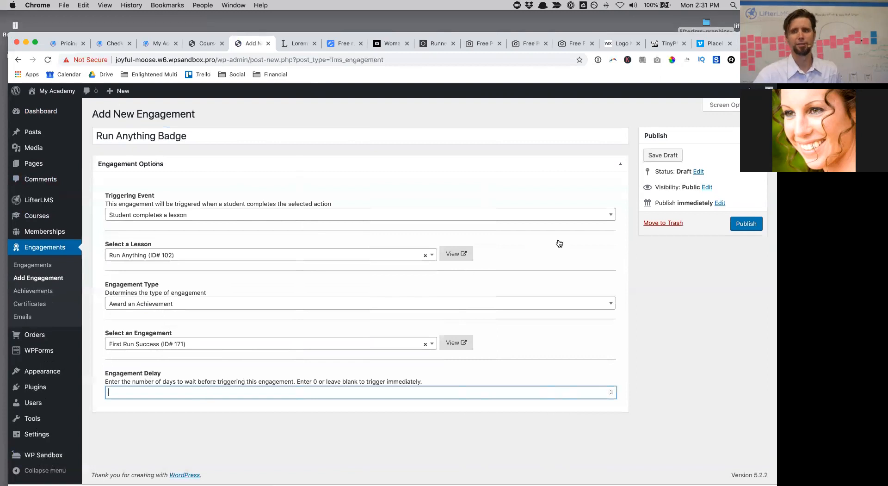
click(750, 226)
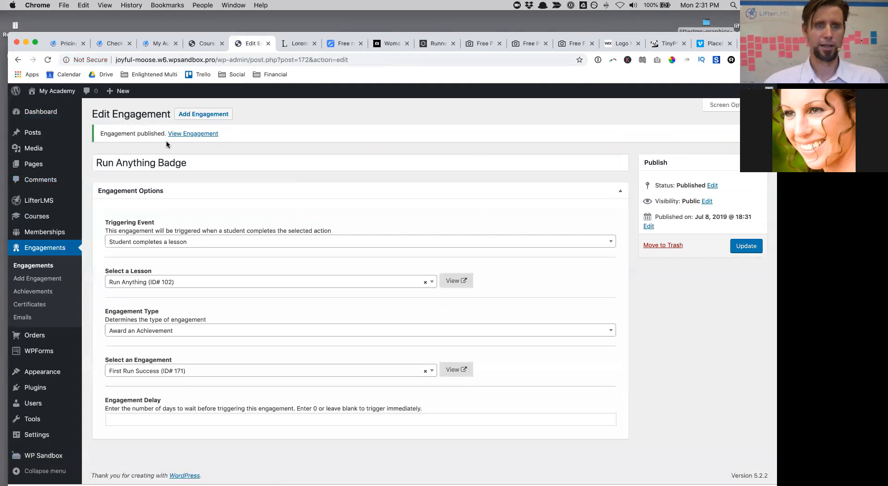
click(46, 107)
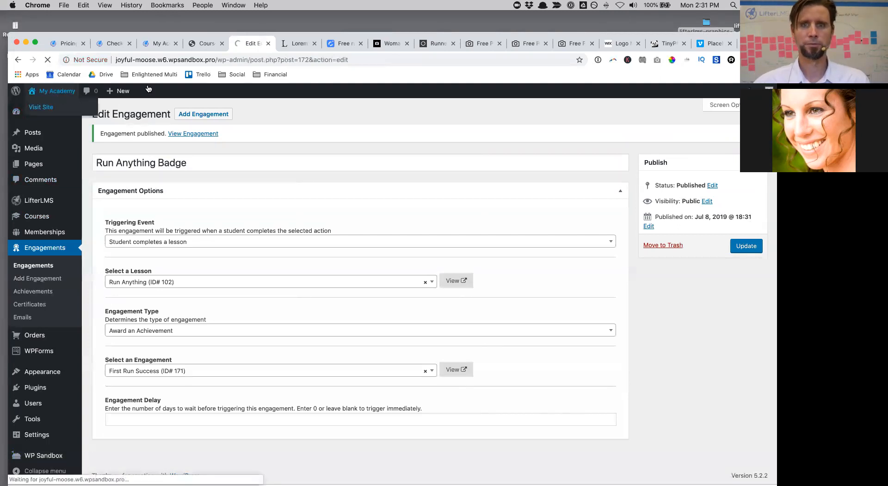
Step: Load the site's web address in a new incognito window
click(204, 60)
key(super+c)
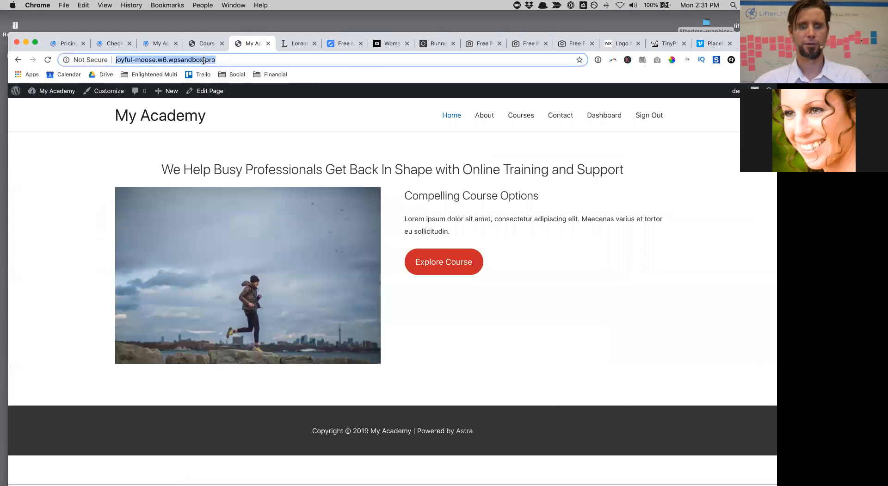
click(64, 5)
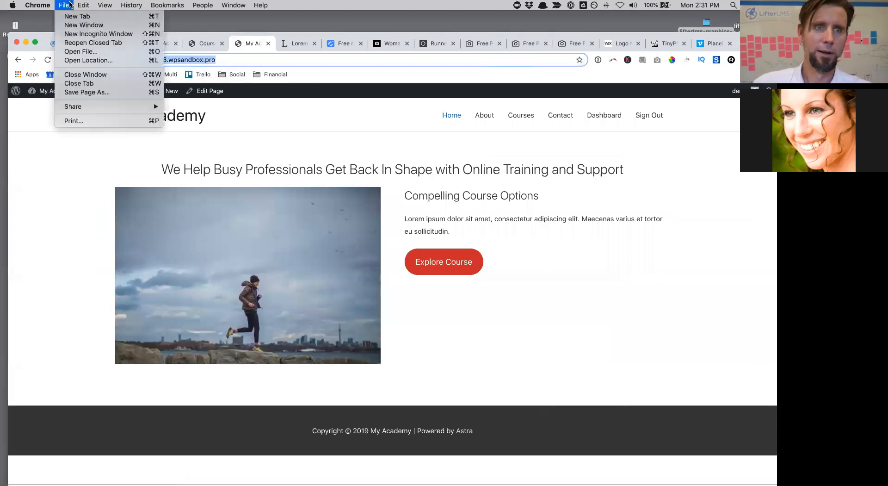
click(77, 35)
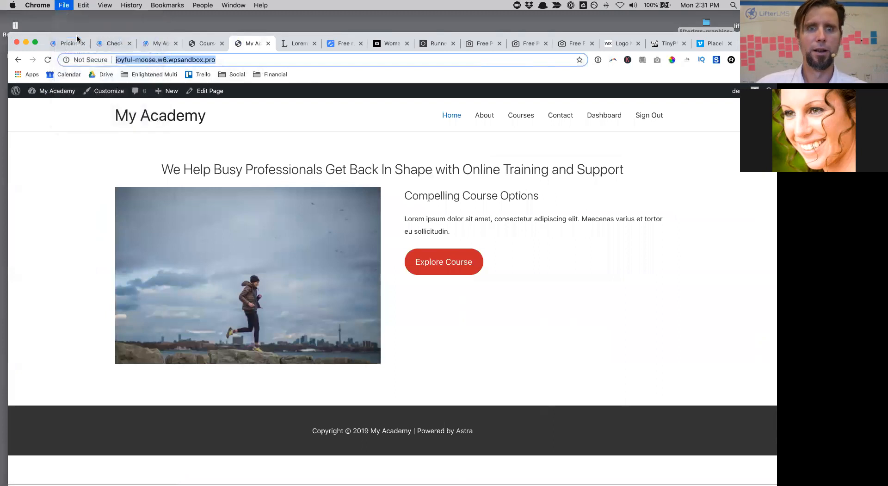
key(super+v)
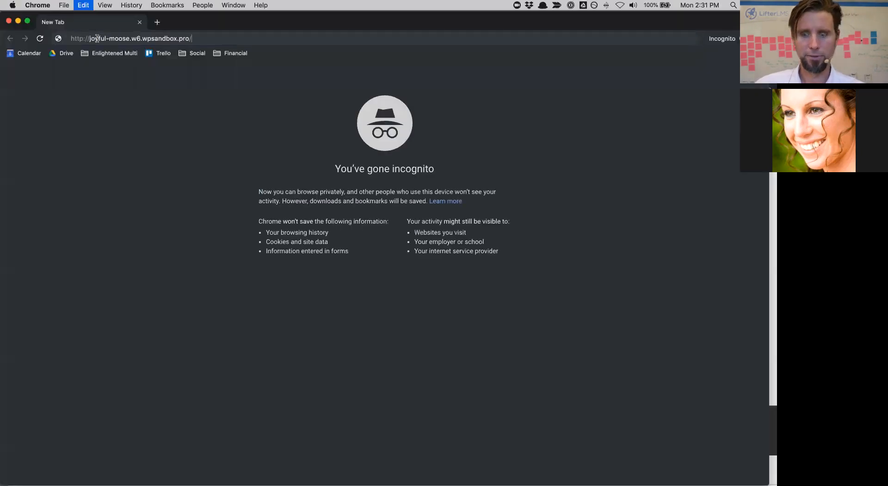
key(Return)
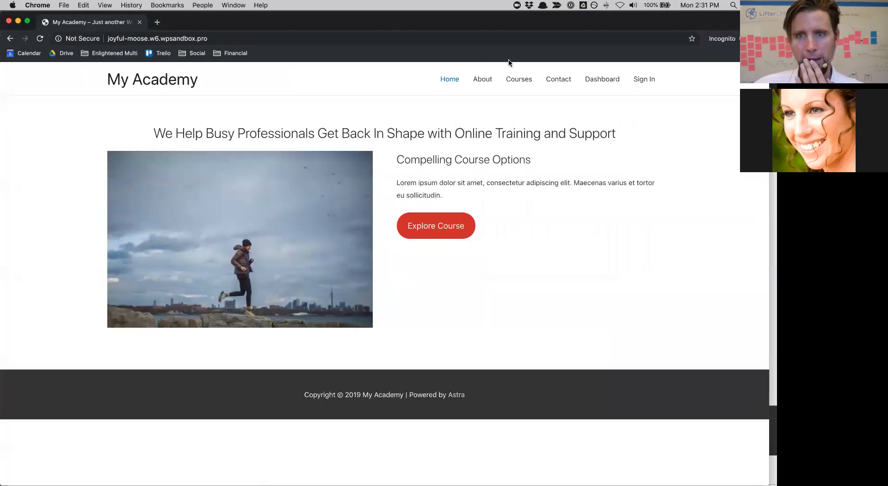
Step: Open the Fitness Transformation Minicourse from the course catalog and scroll its page
click(522, 82)
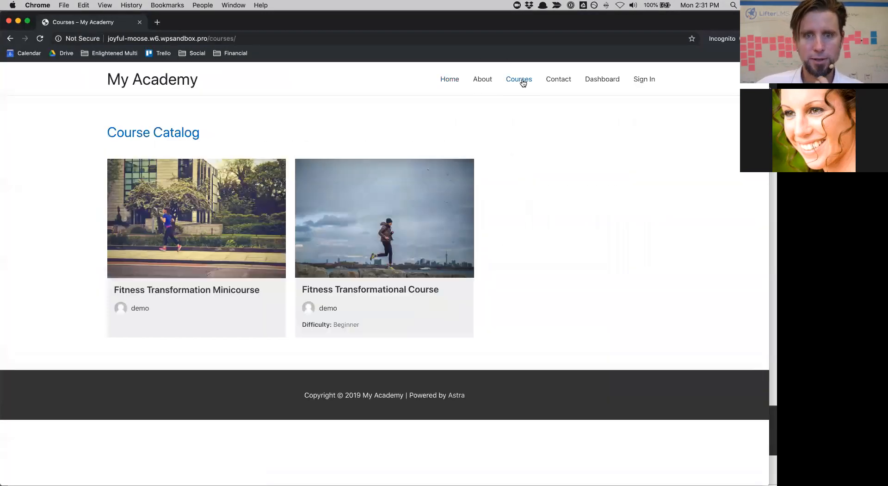
click(240, 294)
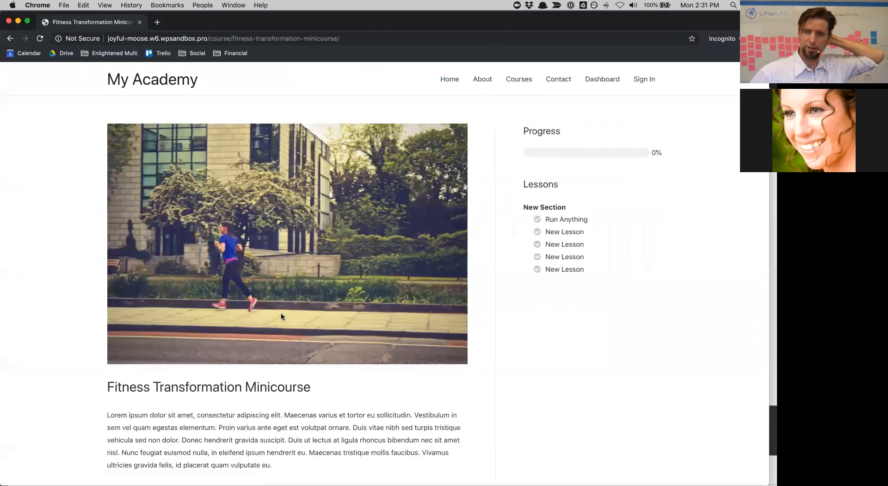
scroll(281, 314, down, 2)
scroll(282, 316, down, 10)
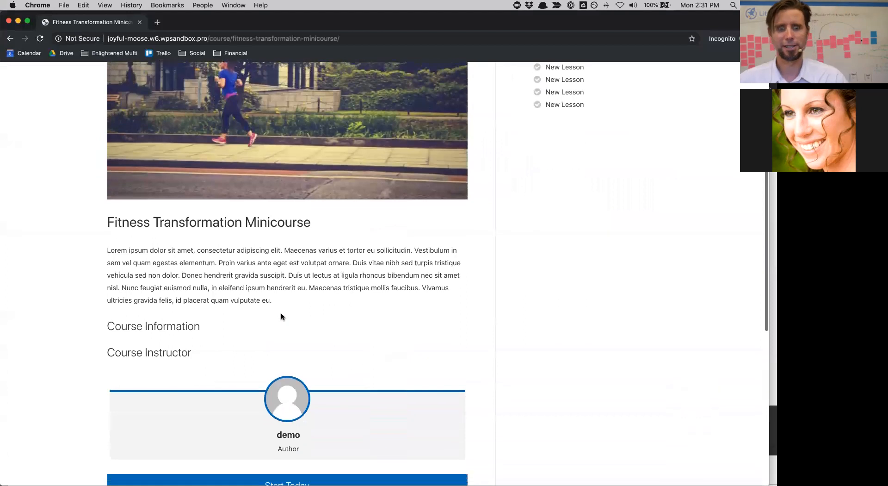
scroll(282, 316, down, 2)
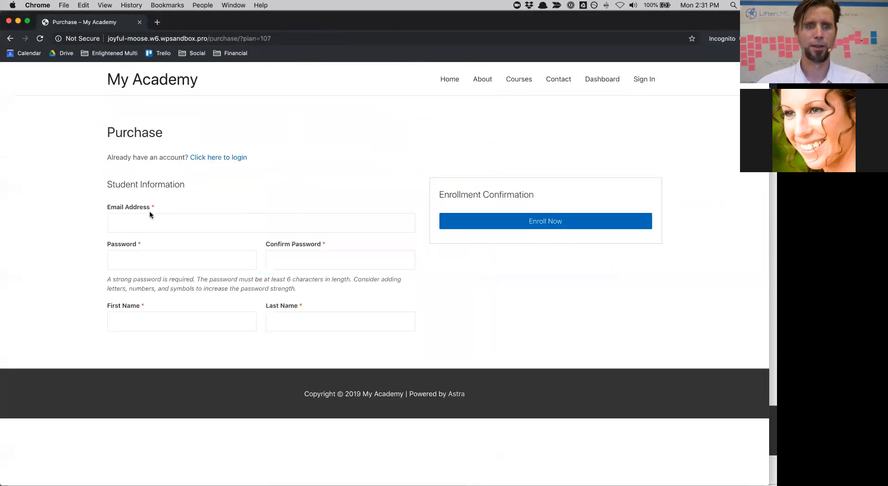
Step: Enter the test student's e-mail address on the purchase form
click(148, 215)
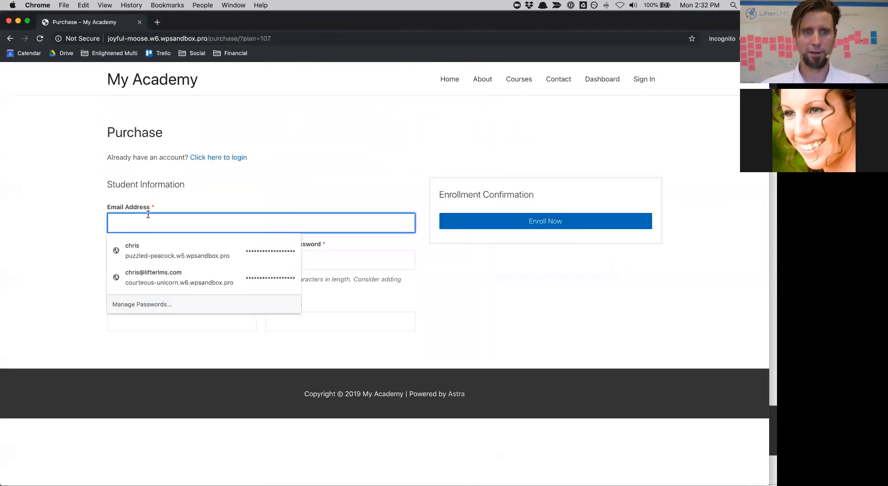
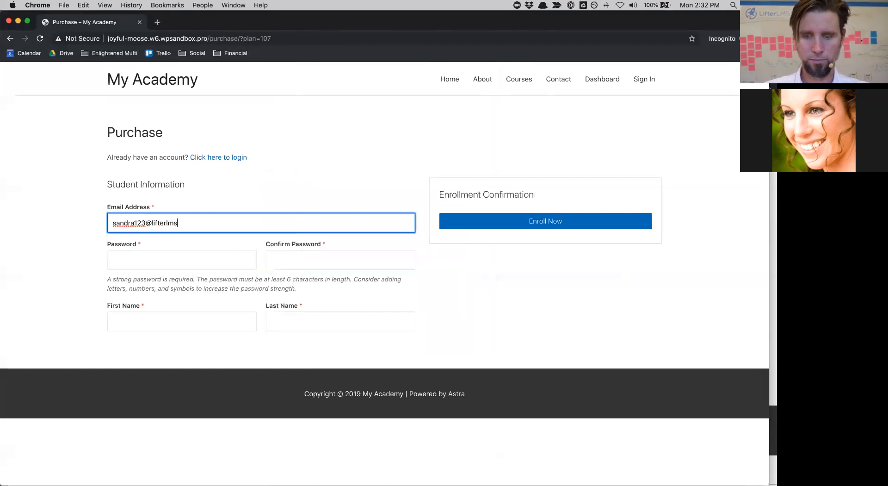
click(139, 259)
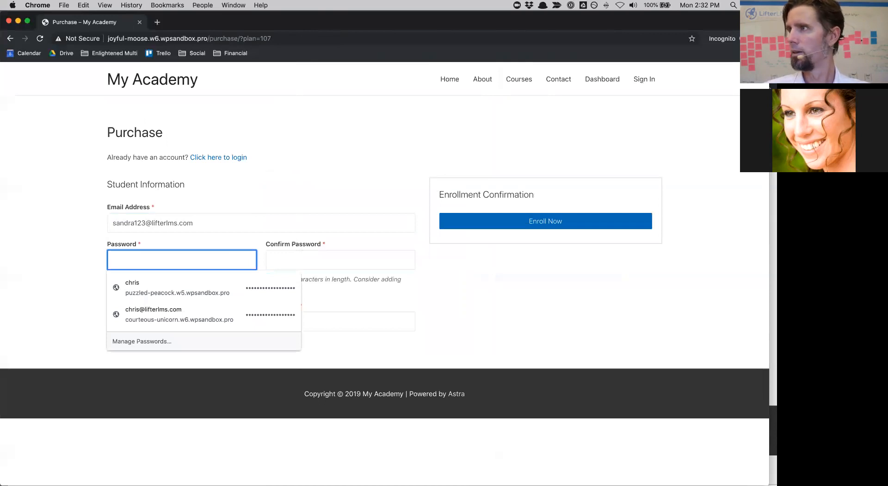
Step: Copy a 1Password-generated password into the Password and Confirm Password fields
drag(696, 24, 694, 81)
click(703, 50)
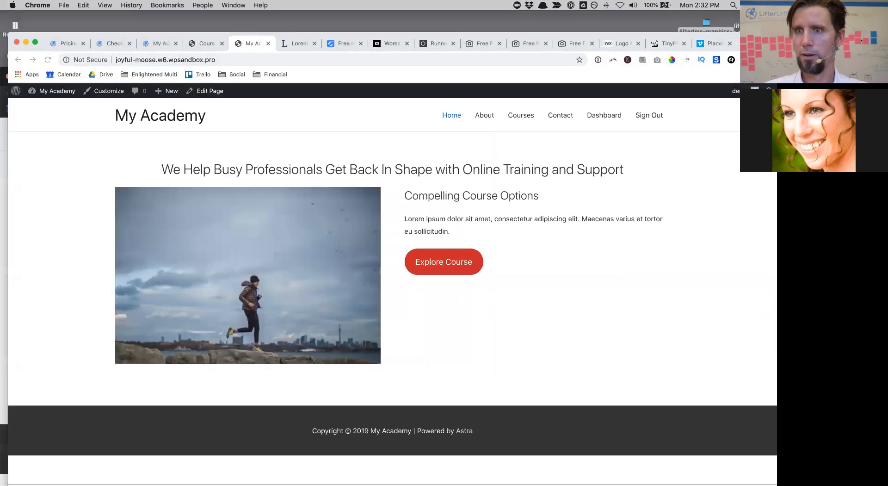
key(super+t)
key(super+w)
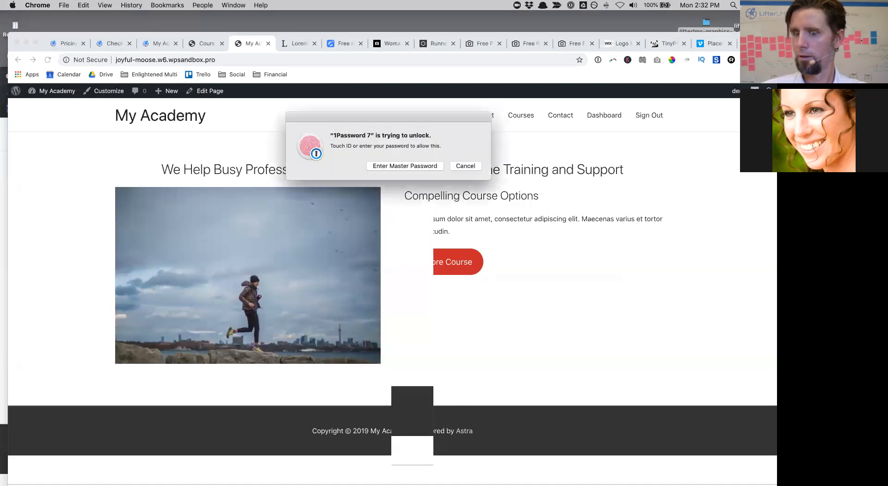
key(Escape)
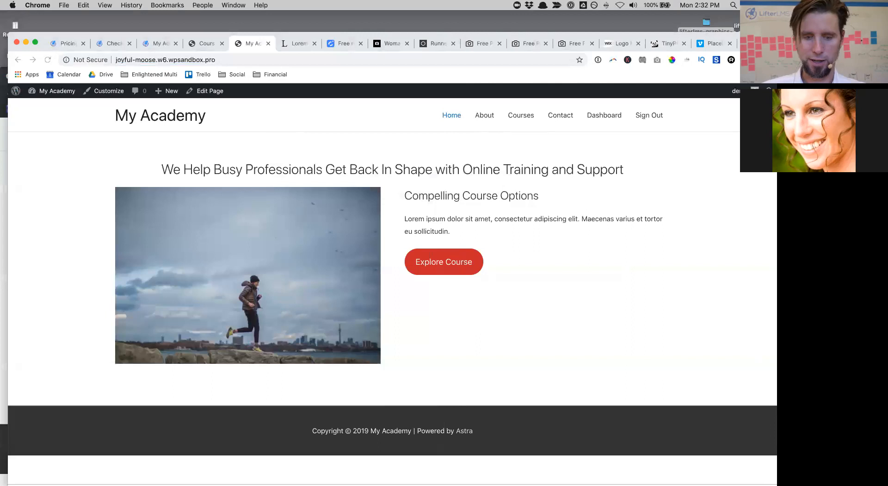
key(ctrl+Up)
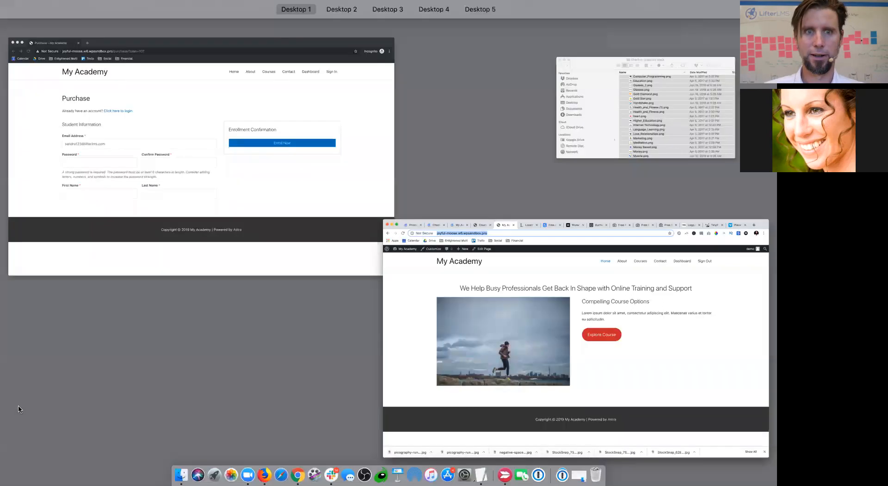
click(124, 146)
key(super+v)
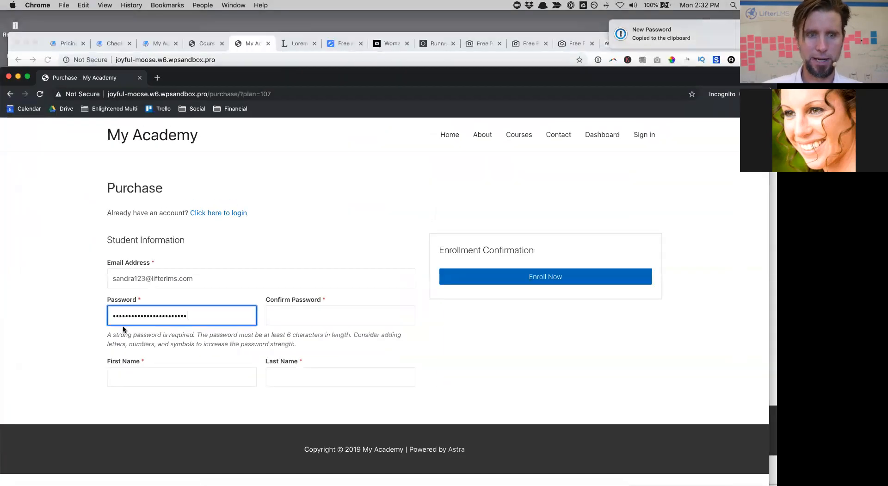
click(290, 314)
key(super+v)
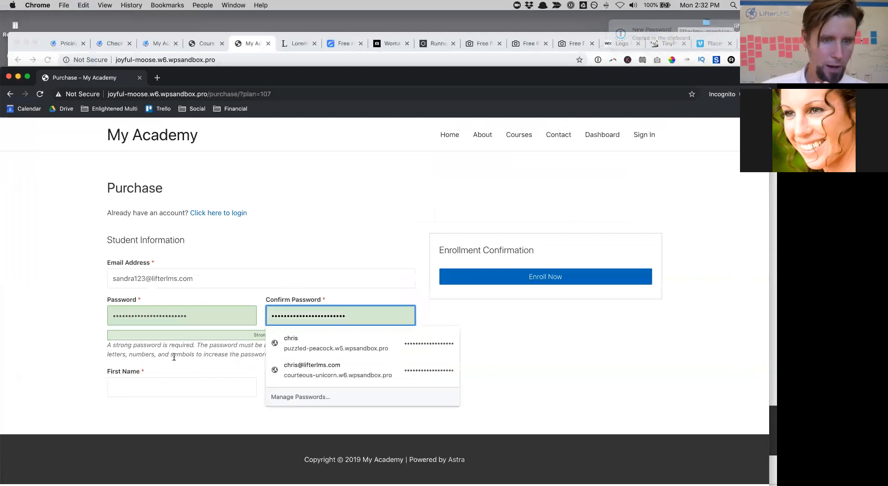
Step: Fill in the student's first and last name and submit the enrollment
click(144, 385)
text(Sa)
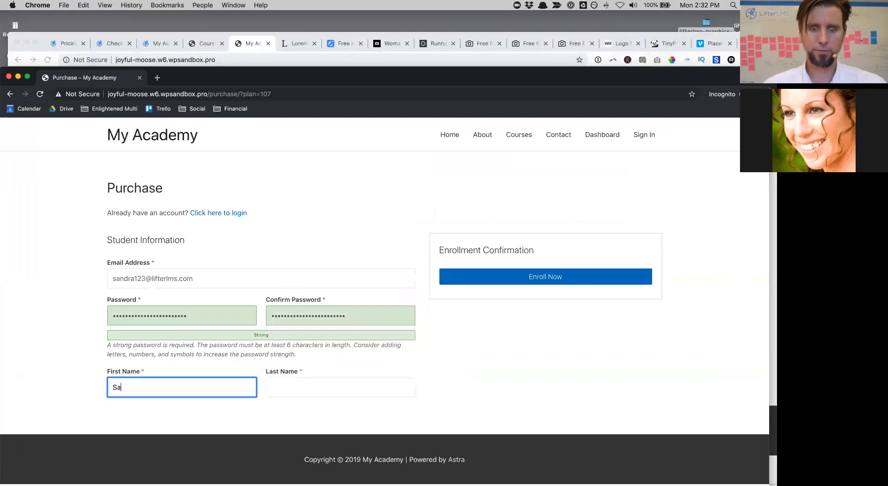
text(ndra)
click(281, 388)
text(Test)
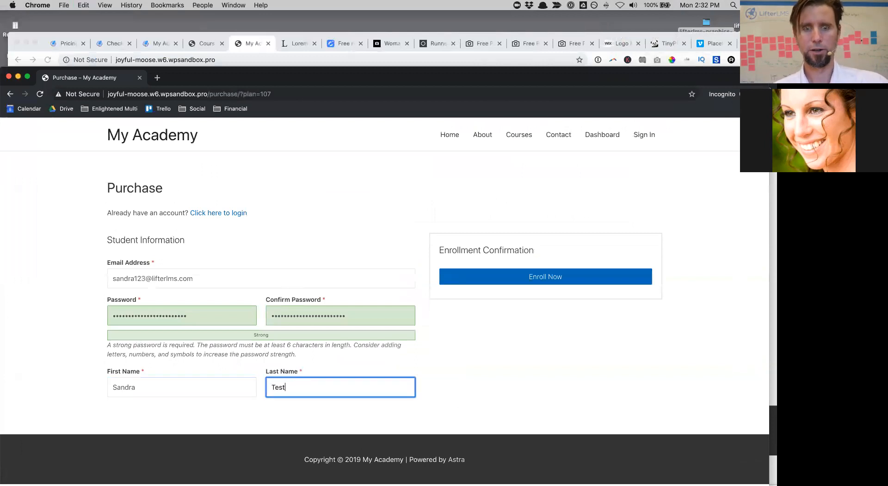
click(506, 276)
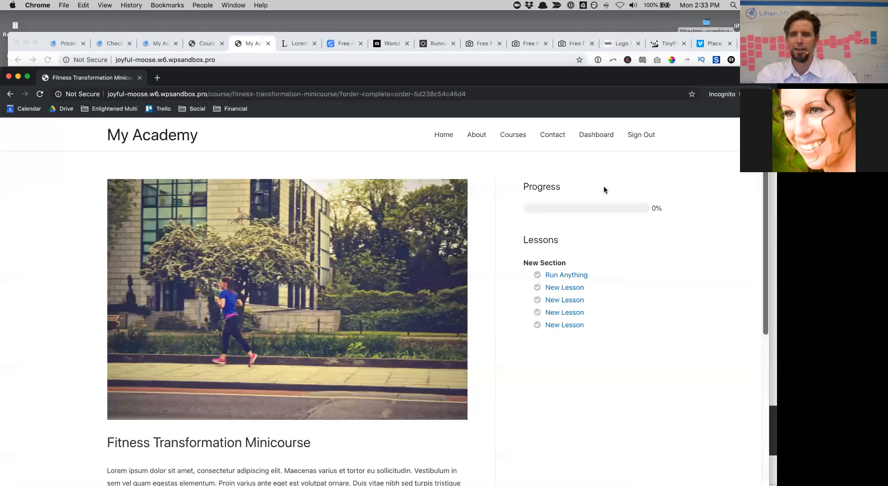
Step: Start the Run Anything lesson, play then pause its video, and open the assignment
scroll(407, 296, down, 7)
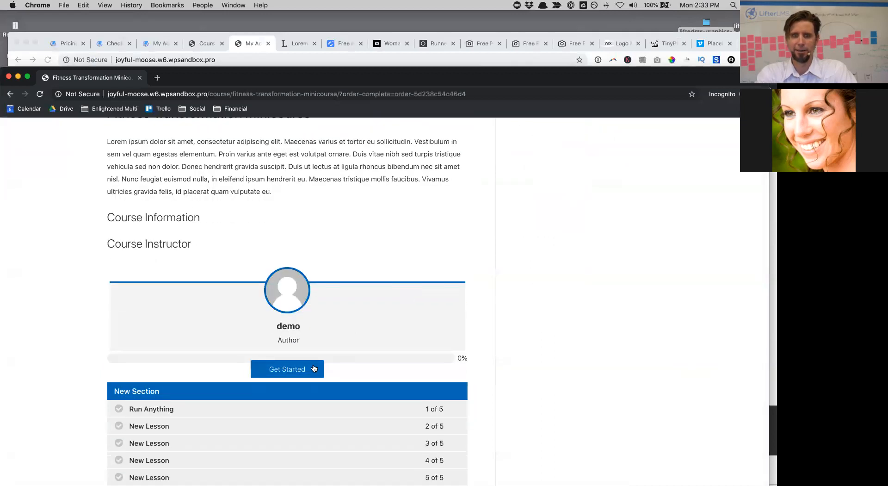
click(308, 371)
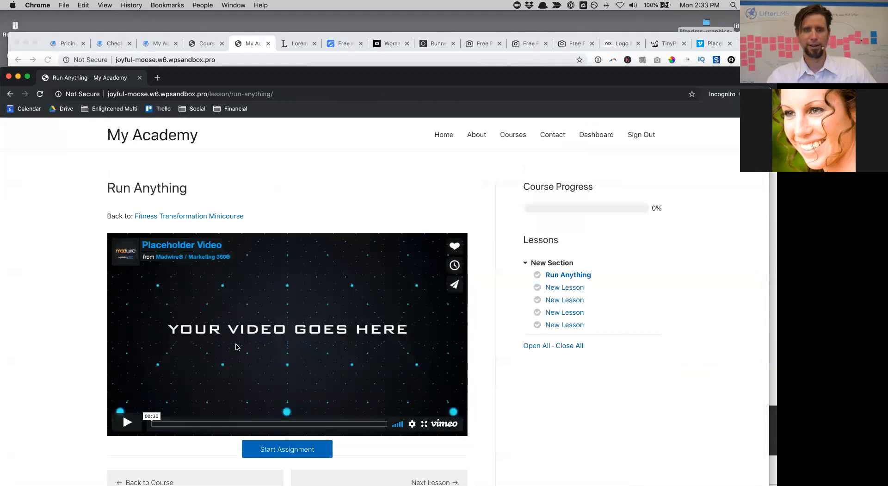
click(236, 347)
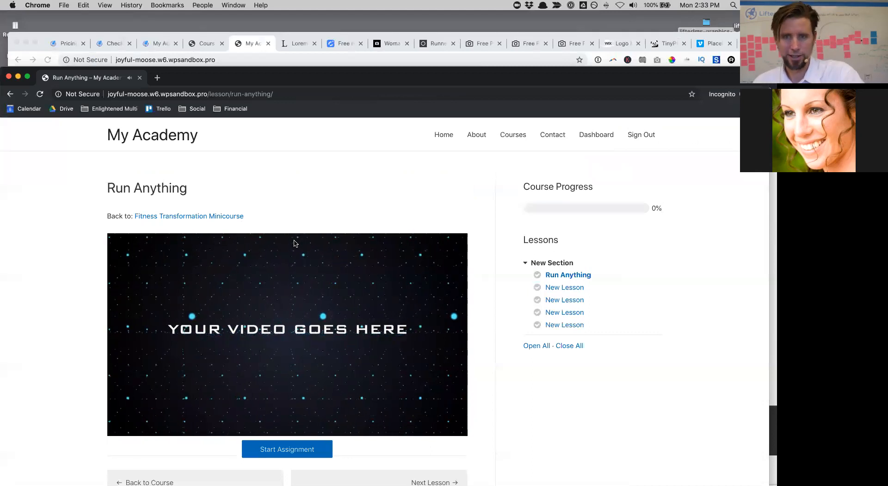
click(343, 366)
scroll(342, 366, down, 3)
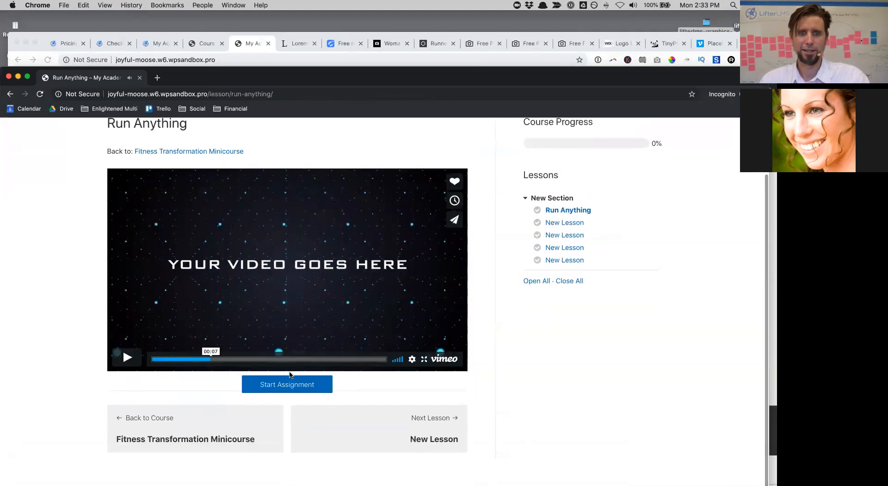
click(285, 389)
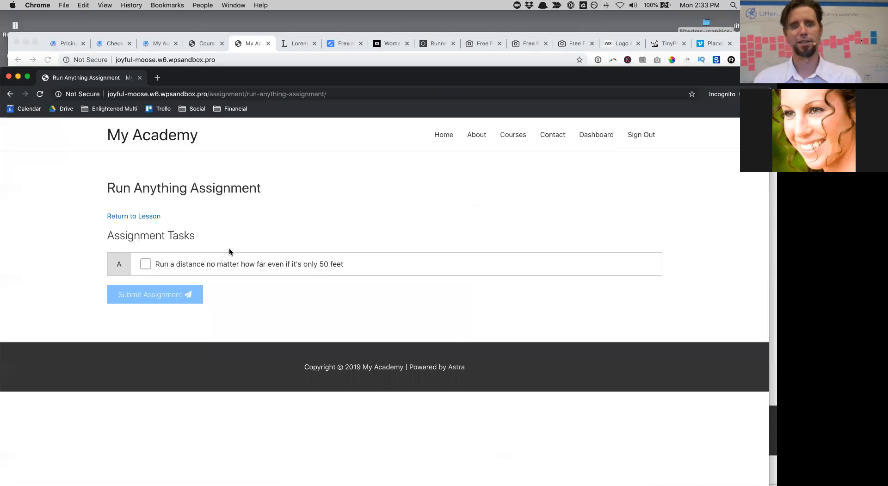
Step: Check off and submit the assignment task, dismiss the notice, and go to the next lesson
click(146, 263)
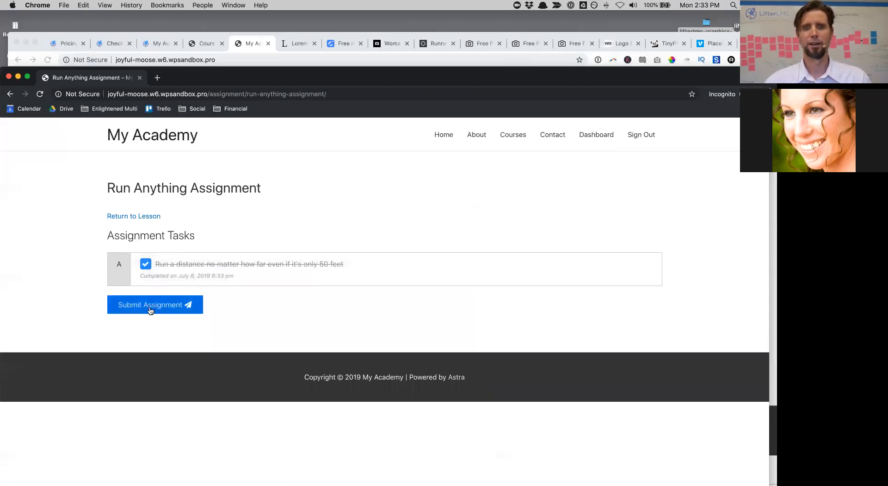
click(149, 305)
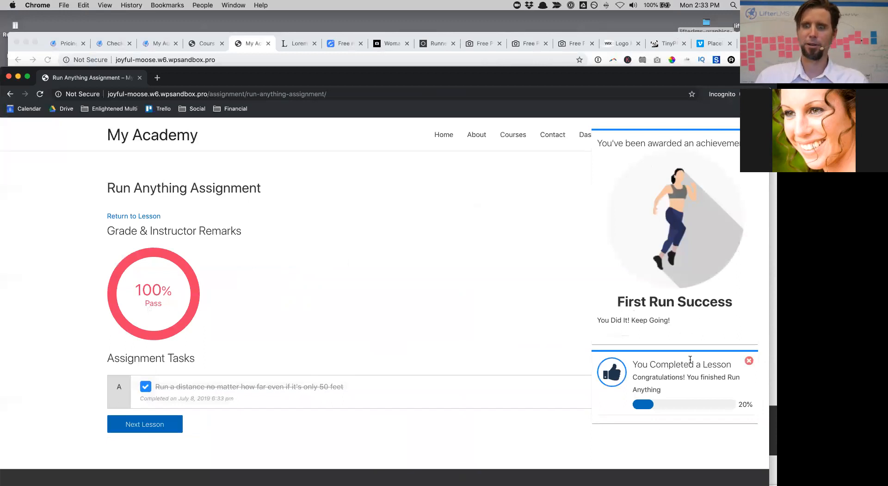
drag(664, 375, 667, 348)
click(751, 345)
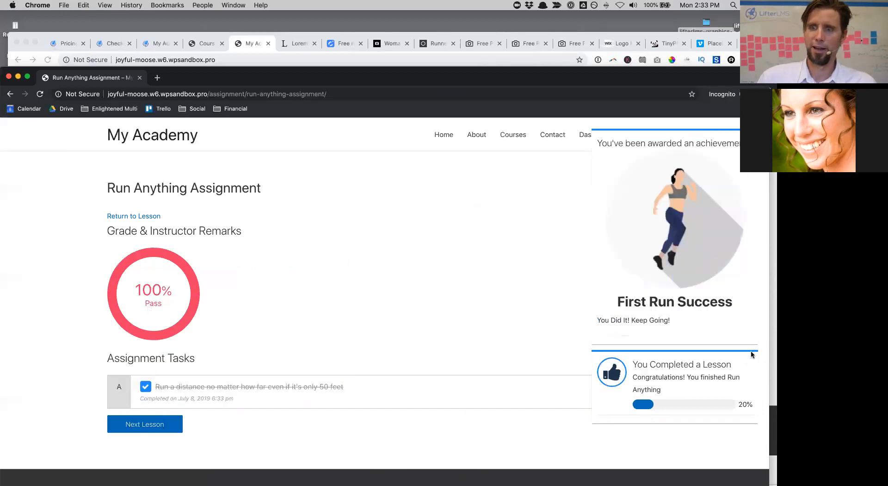
click(750, 361)
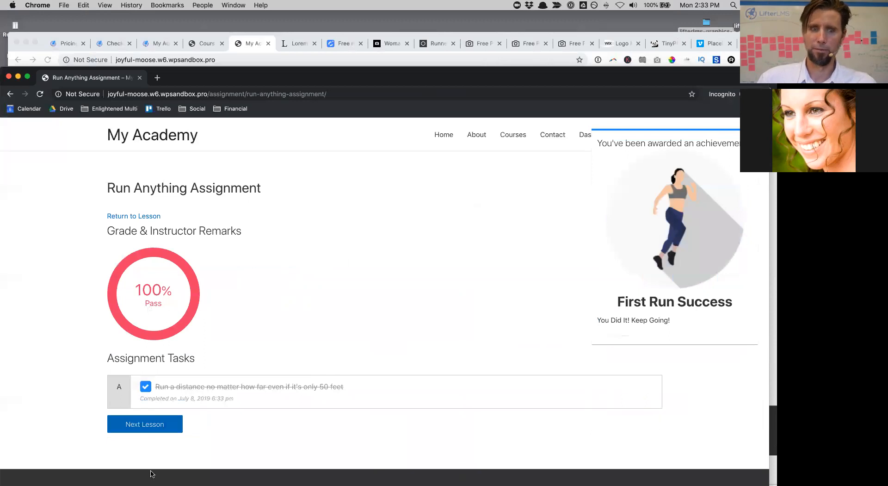
click(160, 425)
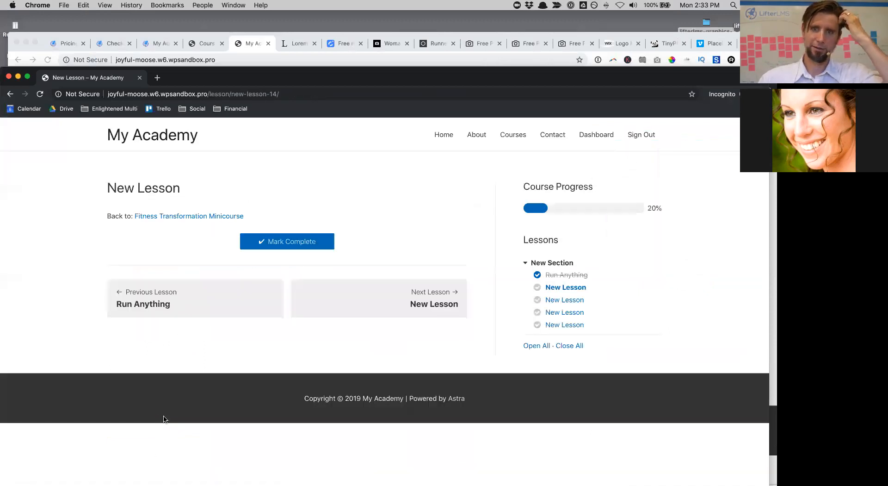
Step: Scroll through the student dashboard, then open the Course Catalog
click(599, 135)
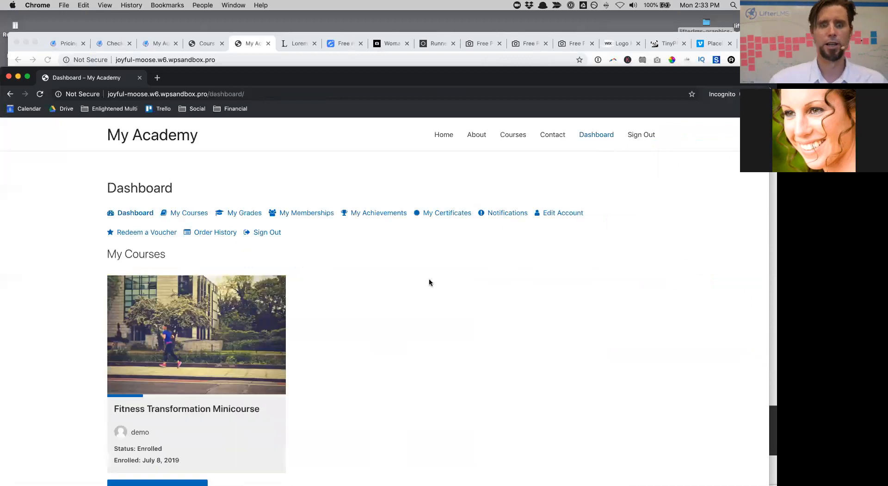
scroll(379, 304, down, 8)
scroll(380, 304, up, 5)
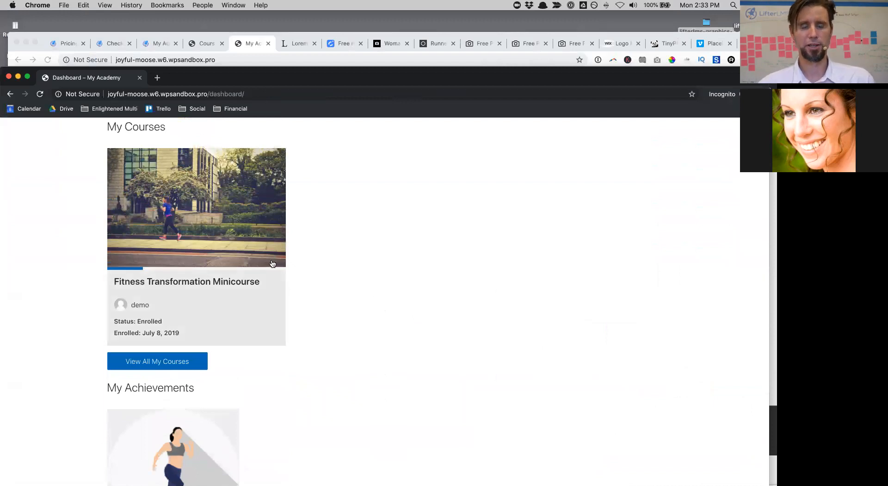
scroll(389, 400, down, 3)
scroll(172, 381, down, 3)
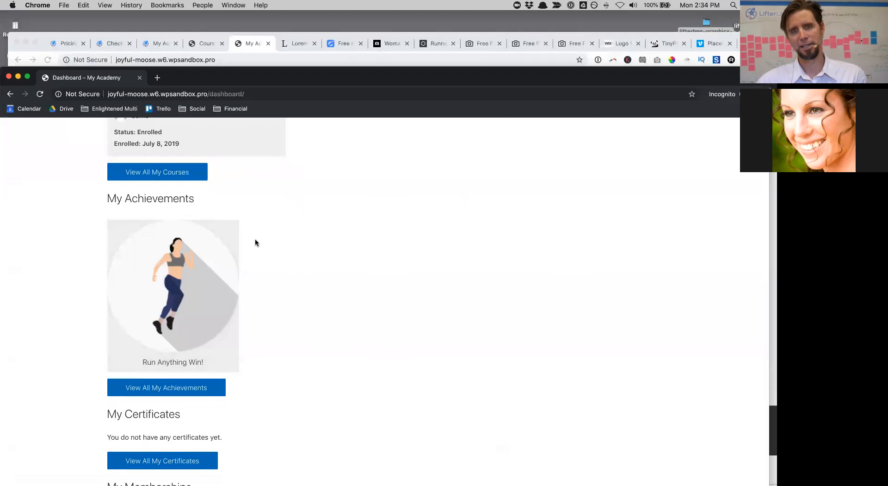
scroll(254, 239, up, 10)
scroll(255, 241, down, 3)
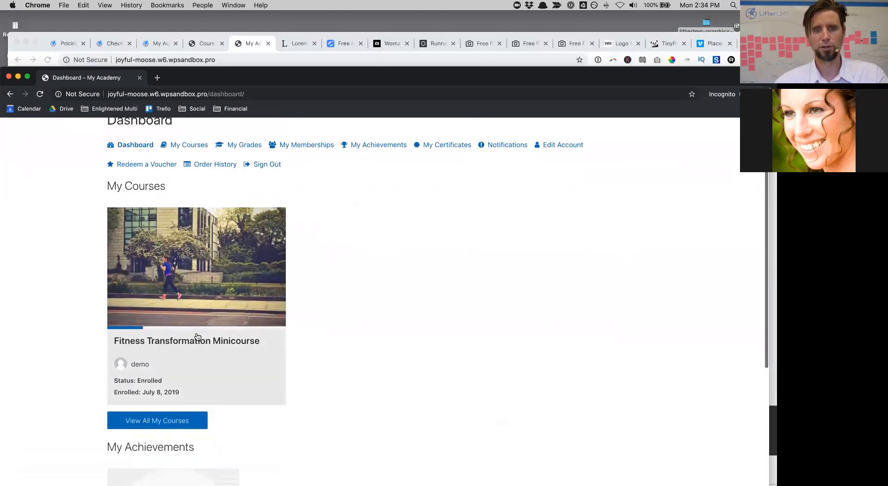
scroll(340, 230, up, 3)
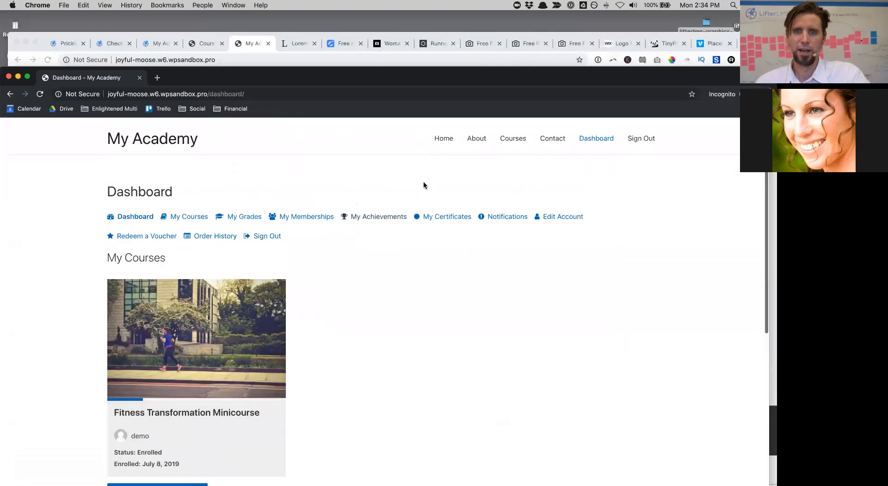
click(522, 136)
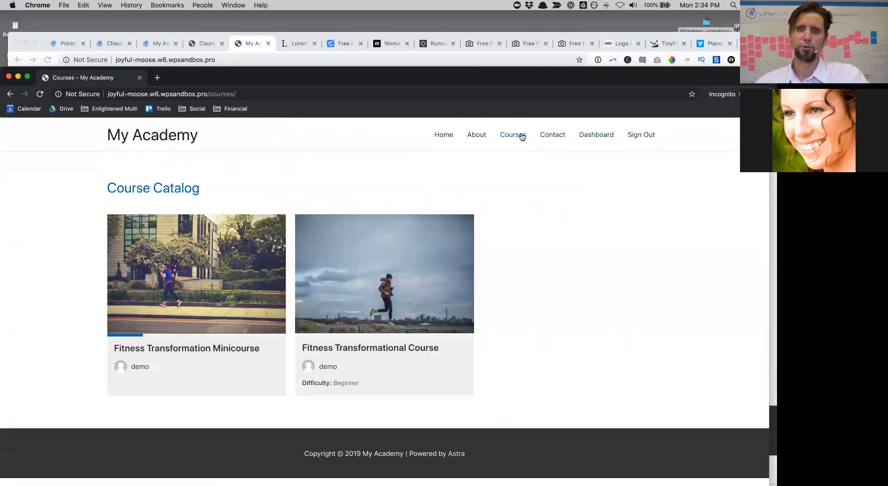
Step: Open the Fitness Transformational Course and buy it with the One Time Payment plan
click(384, 355)
scroll(384, 355, down, 15)
scroll(385, 355, down, 5)
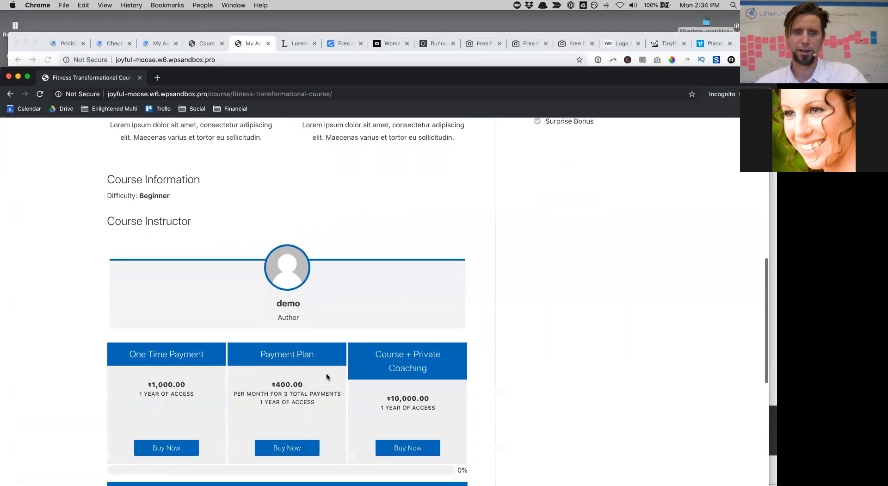
click(167, 451)
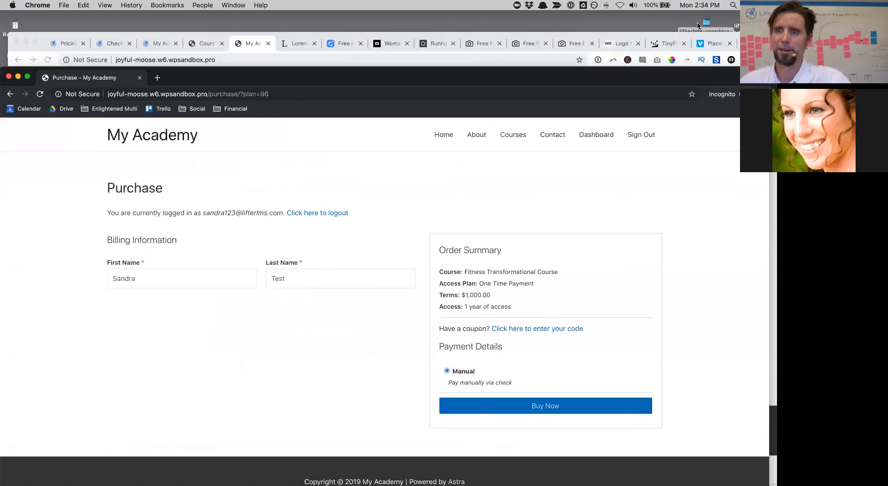
Step: Bring the other browser window forward and view the LifterLMS pricing page
drag(760, 42, 760, 21)
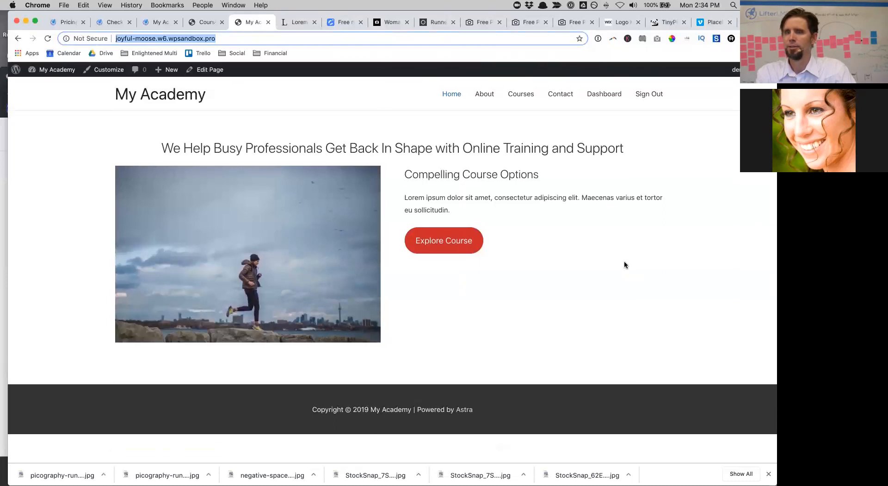
click(64, 22)
scroll(73, 215, down, 10)
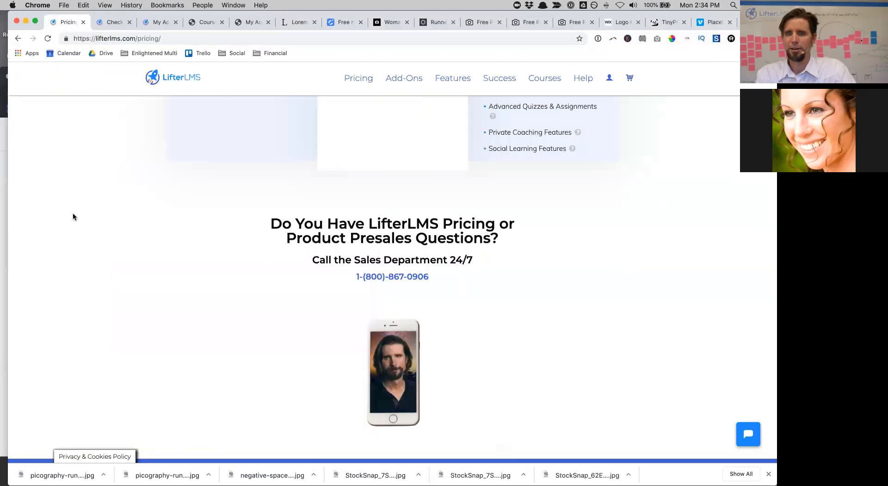
scroll(73, 214, up, 10)
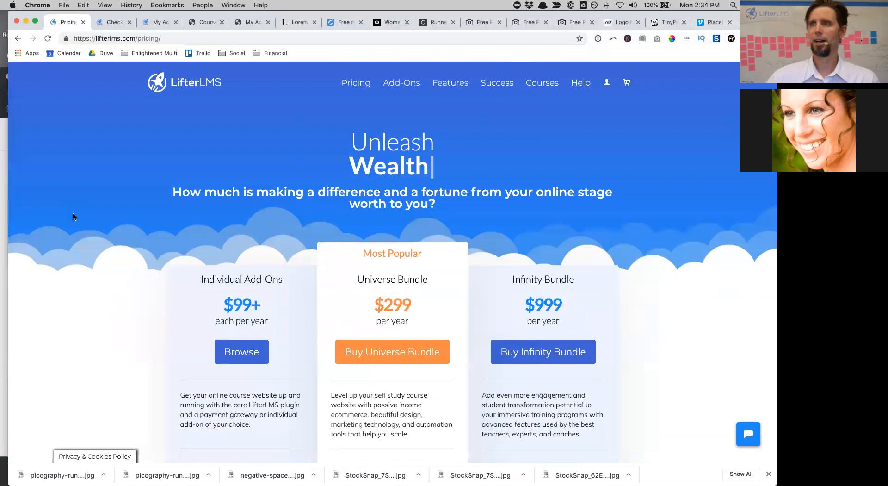
scroll(73, 213, down, 7)
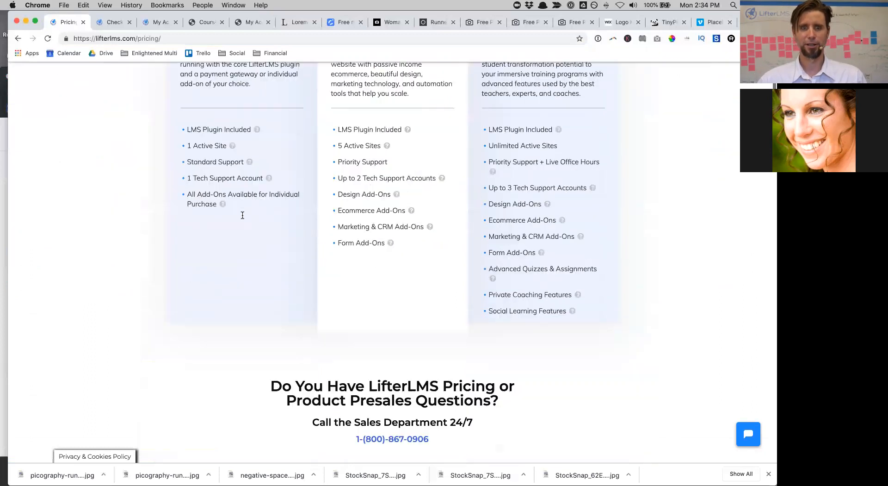
scroll(242, 215, down, 15)
scroll(243, 215, down, 10)
scroll(202, 186, up, 1)
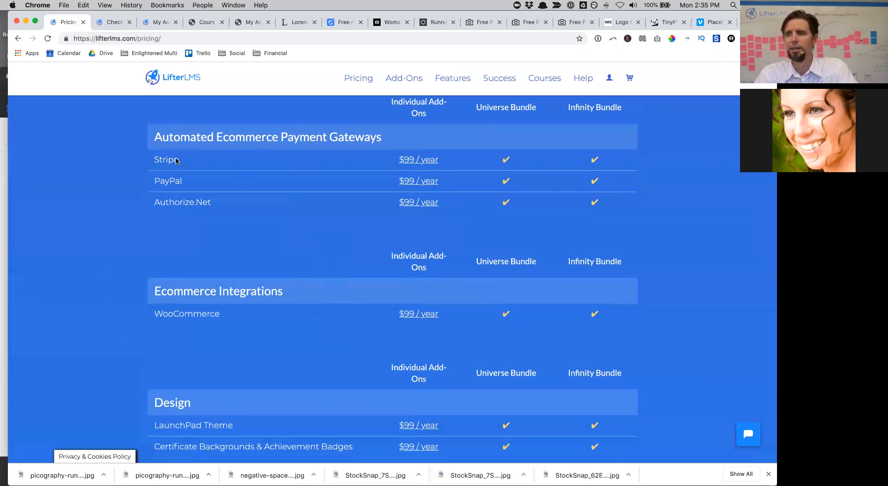
scroll(172, 156, up, 2)
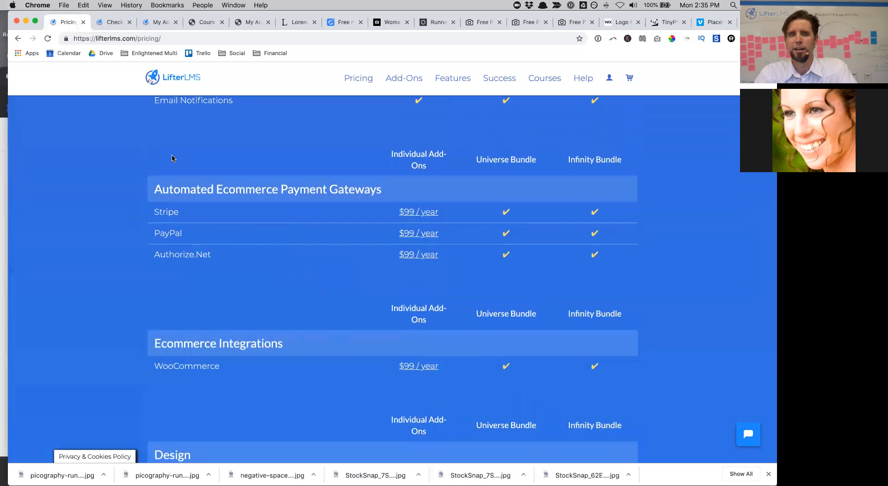
scroll(172, 158, up, 5)
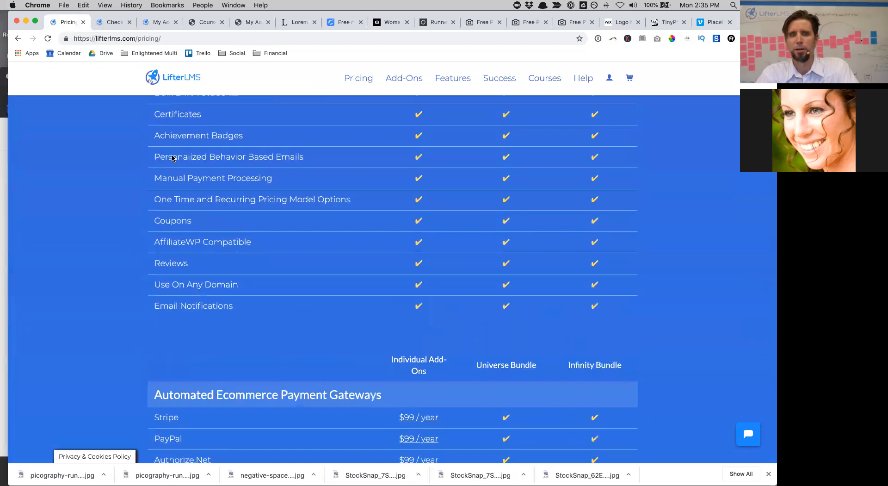
scroll(172, 157, up, 15)
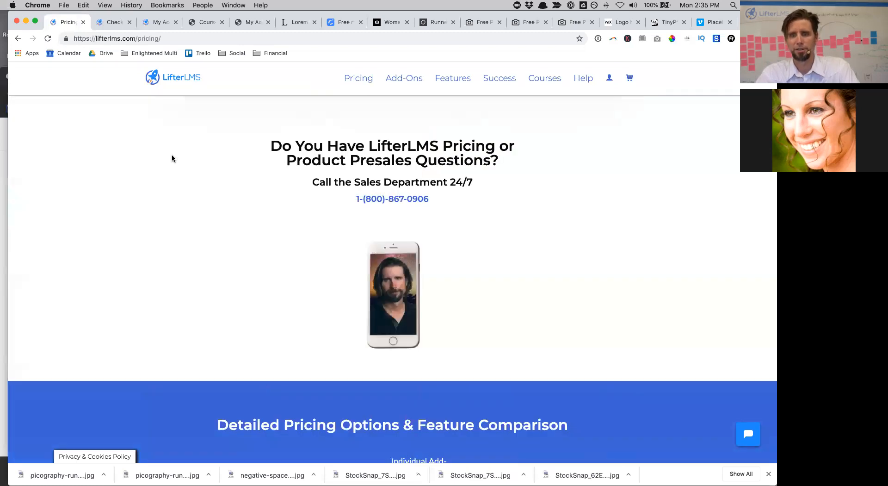
scroll(172, 158, up, 10)
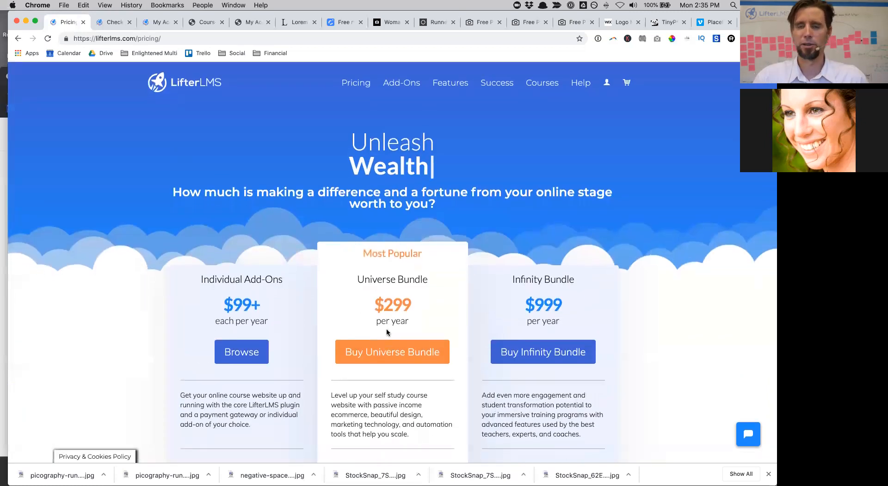
scroll(436, 315, down, 4)
scroll(435, 315, down, 15)
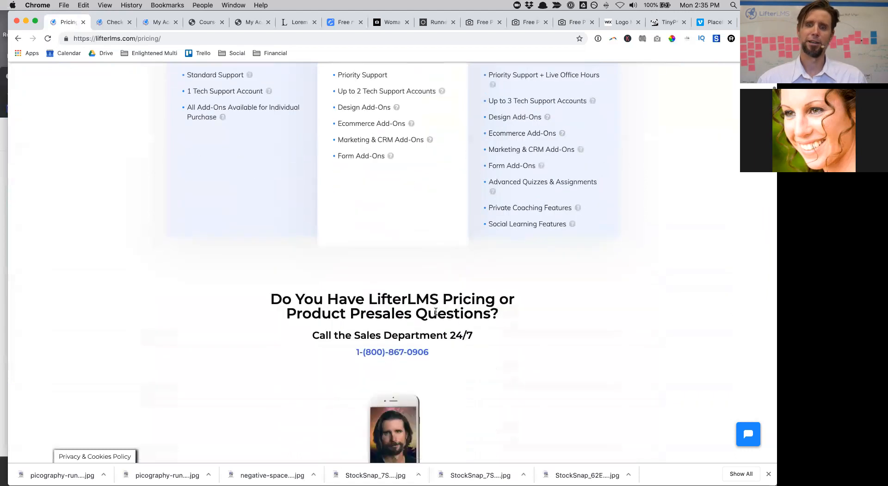
scroll(436, 312, down, 20)
scroll(436, 315, down, 20)
scroll(606, 324, down, 20)
scroll(608, 324, down, 6)
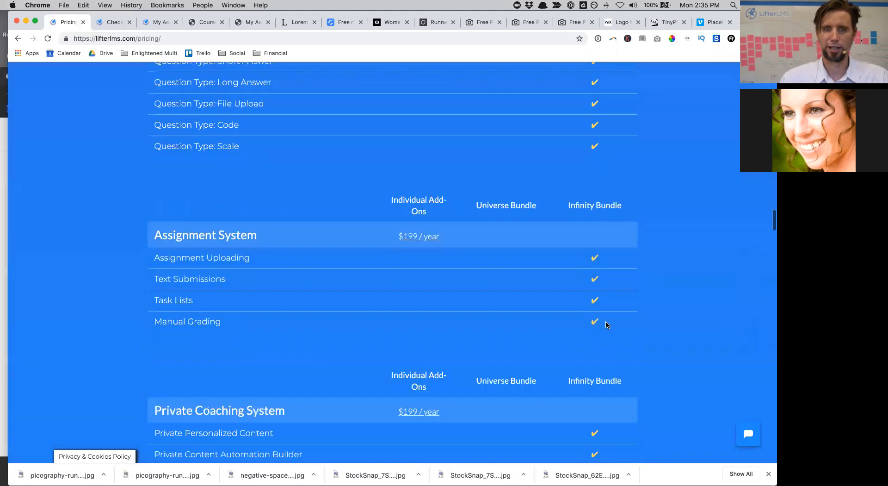
scroll(608, 324, down, 7)
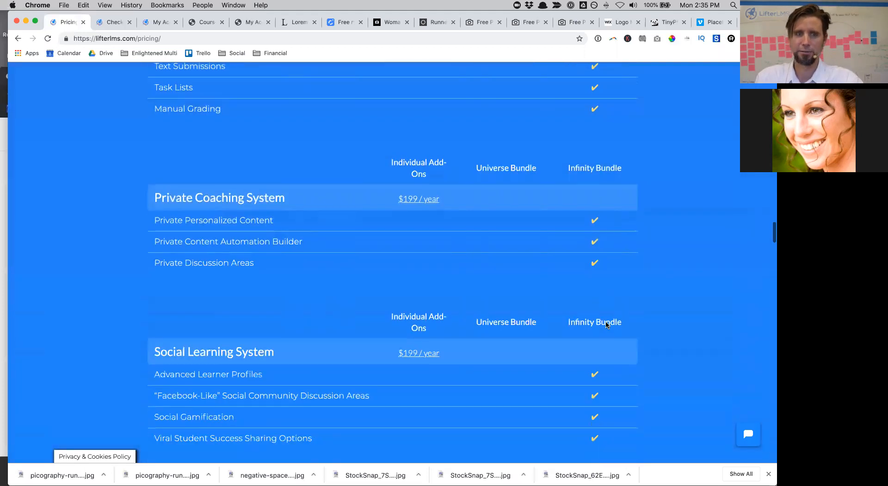
scroll(608, 349, up, 9)
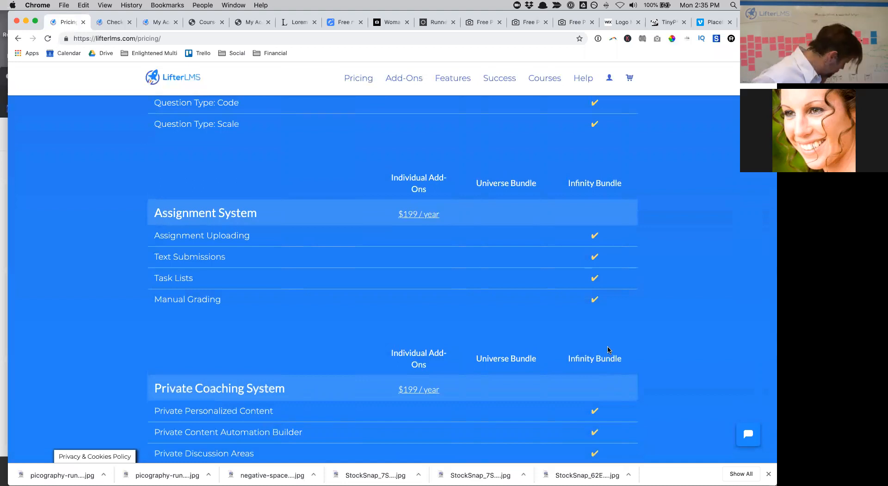
scroll(608, 350, down, 3)
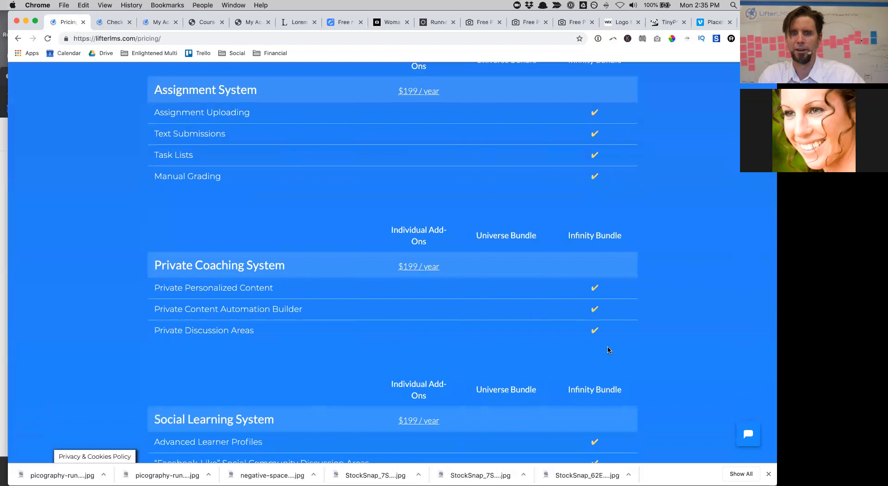
scroll(607, 350, up, 1)
scroll(602, 354, down, 3)
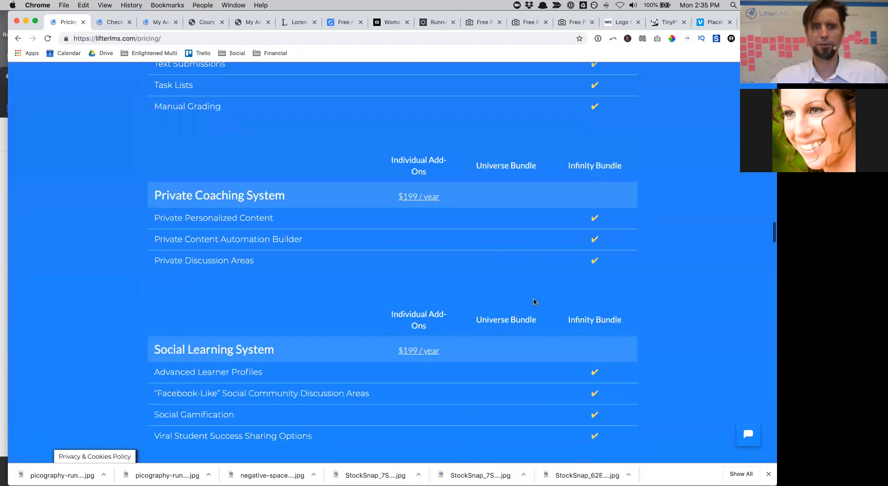
scroll(533, 252, up, 5)
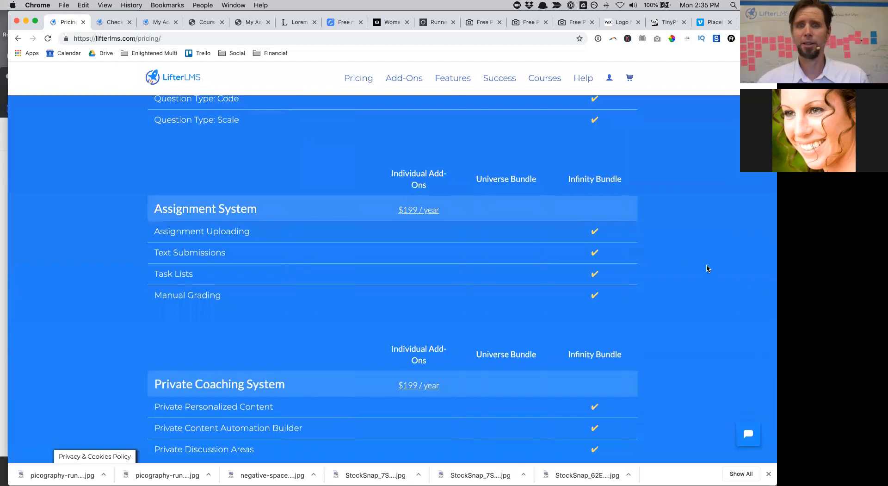
click(418, 215)
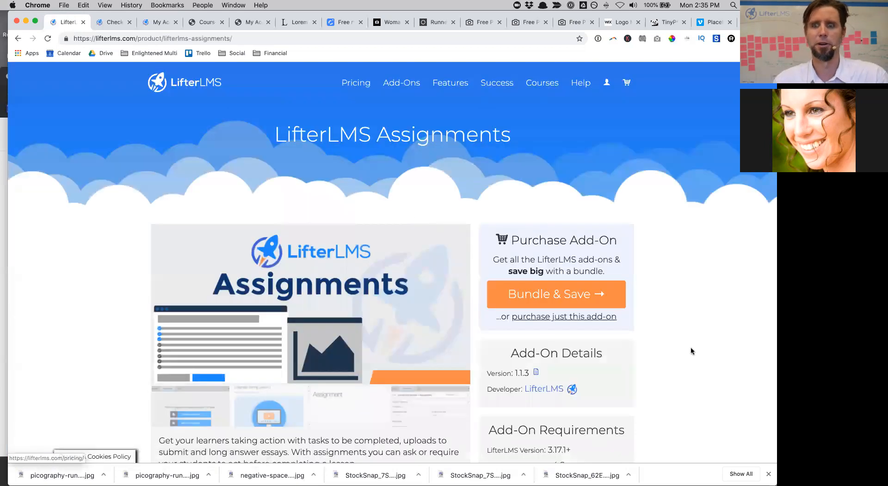
Step: Close the downloads bar and return to the LifterLMS pricing page's plan comparison
scroll(692, 350, down, 4)
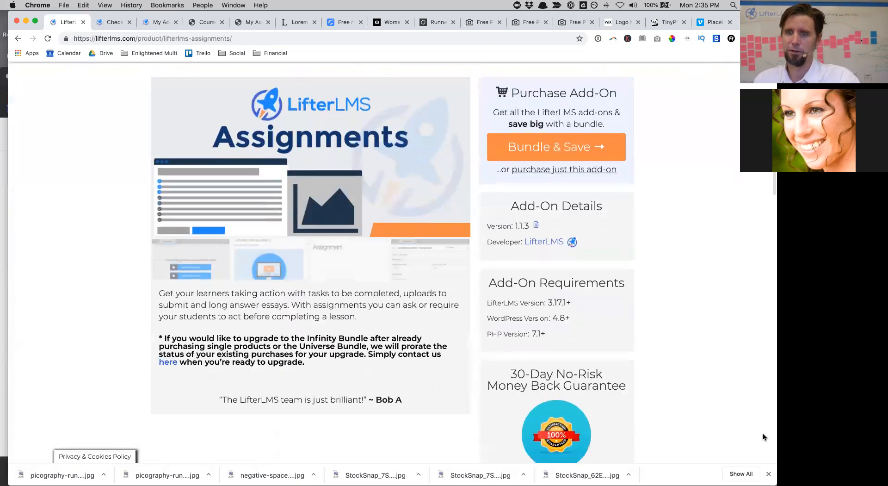
click(768, 473)
scroll(693, 220, up, 4)
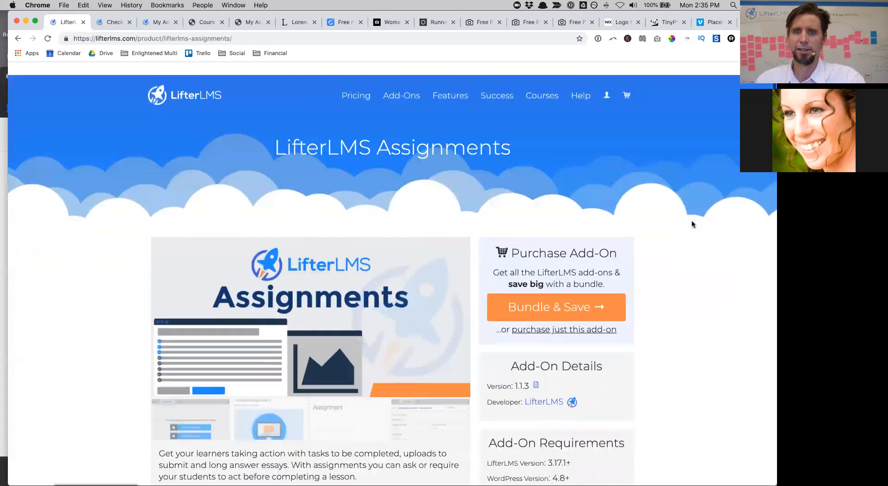
click(354, 80)
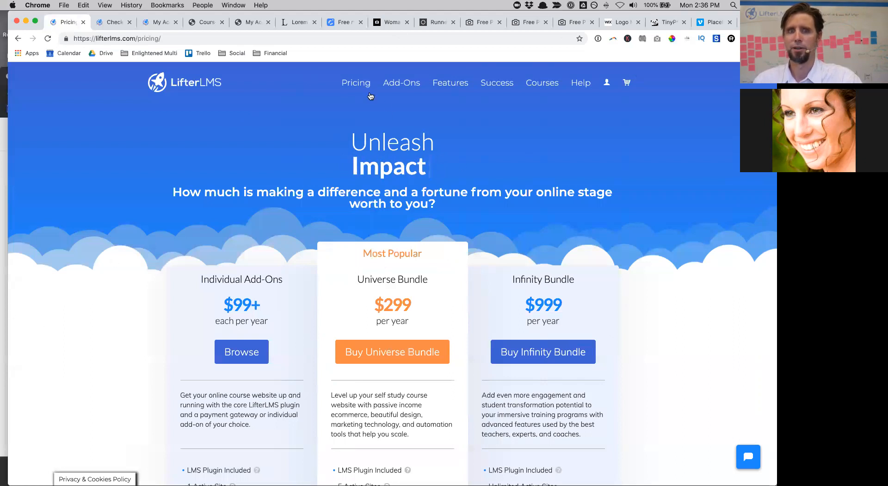
Step: Filter the LifterLMS add-ons to Themes and open the Ventura Child Theme product page
click(411, 83)
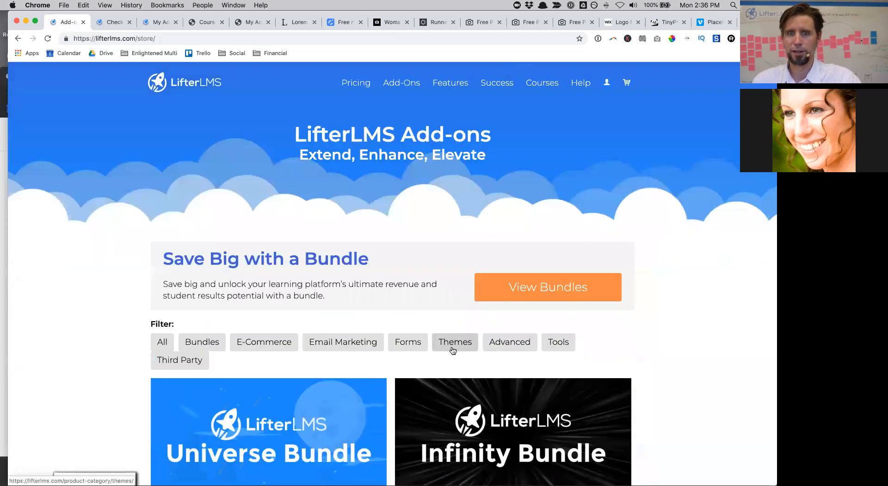
click(454, 342)
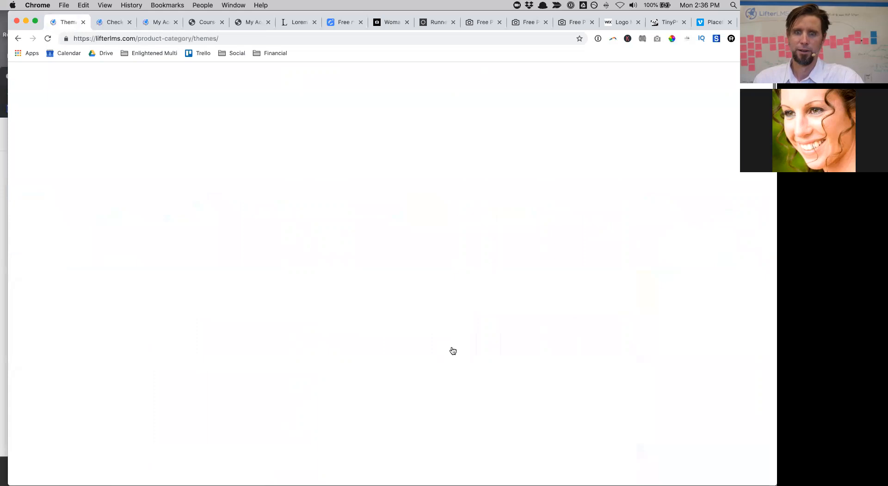
scroll(452, 350, down, 12)
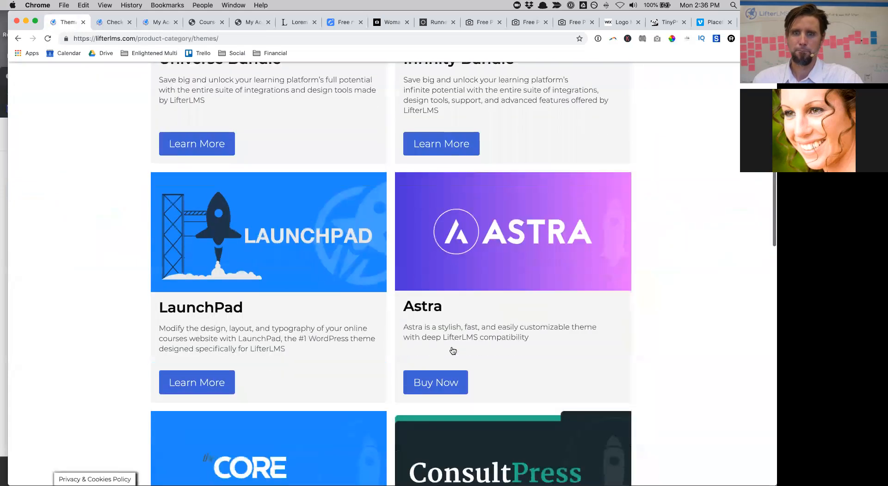
scroll(453, 351, down, 12)
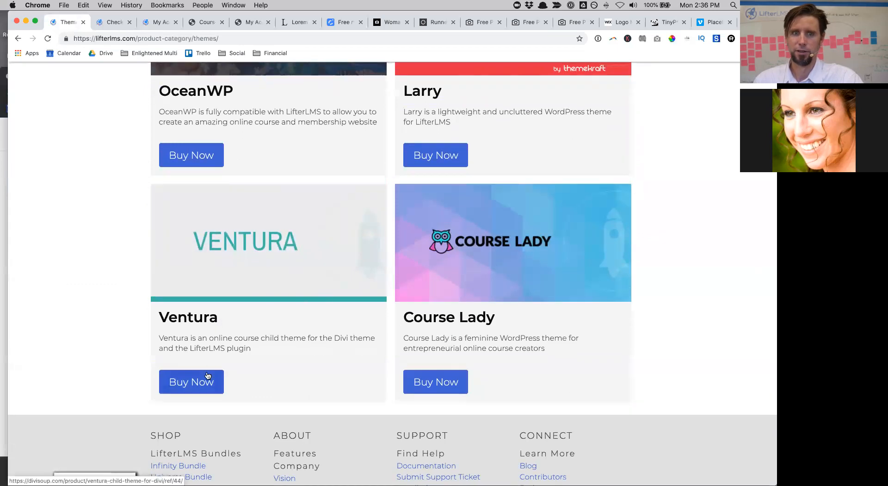
click(207, 376)
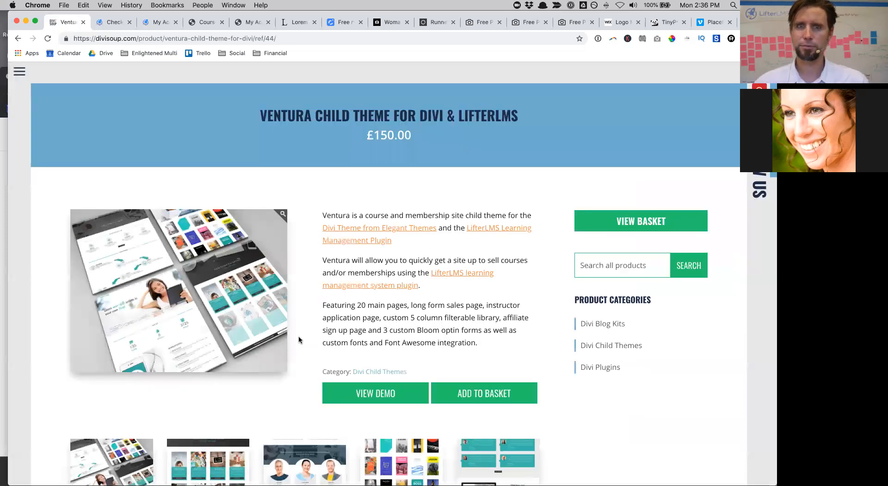
Step: Go to the Divi Soup shop through the site's navigation menu
scroll(299, 335, down, 10)
scroll(286, 324, up, 10)
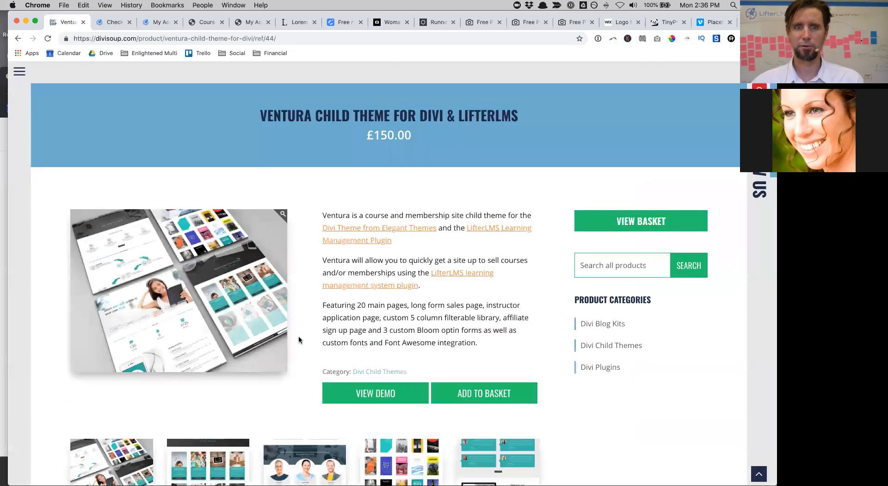
click(20, 70)
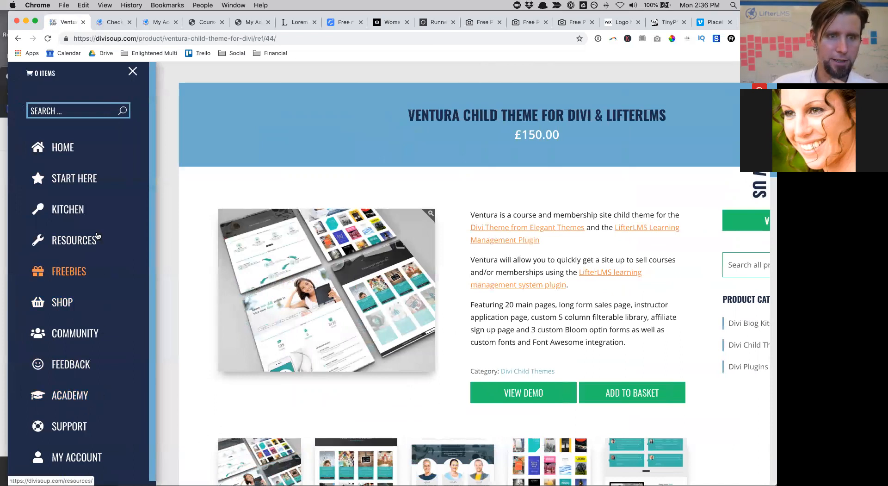
scroll(87, 335, down, 3)
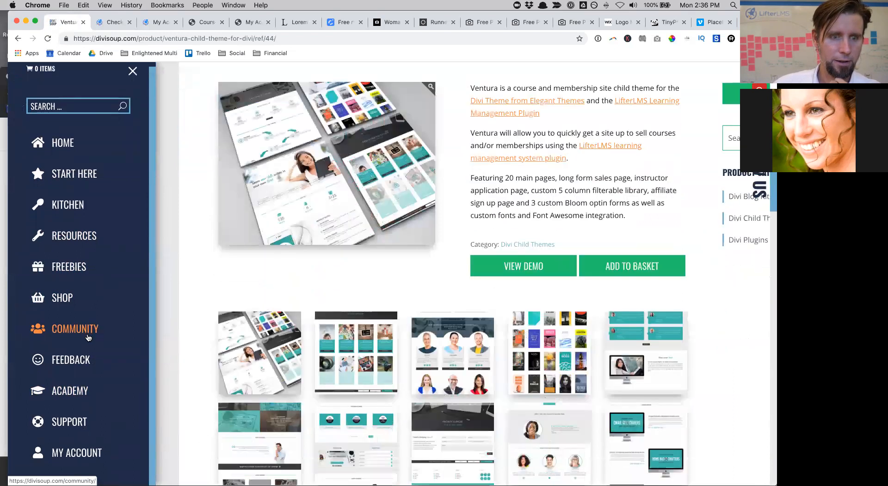
scroll(88, 336, up, 2)
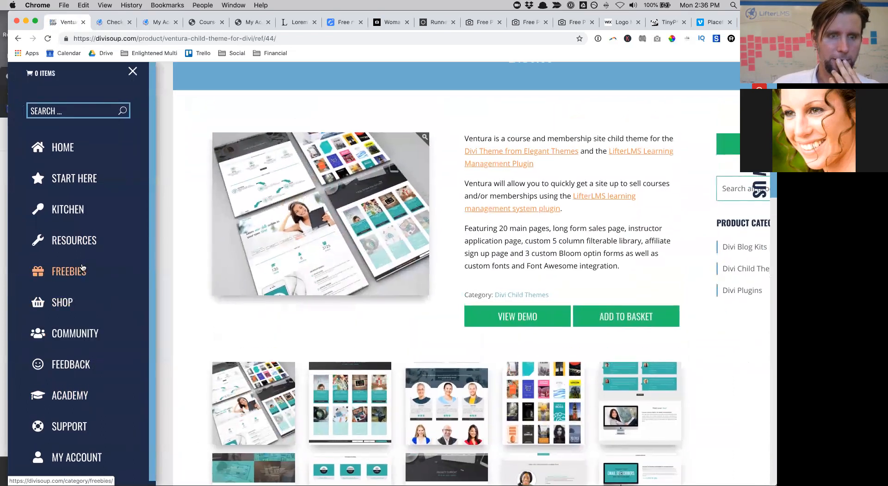
click(63, 303)
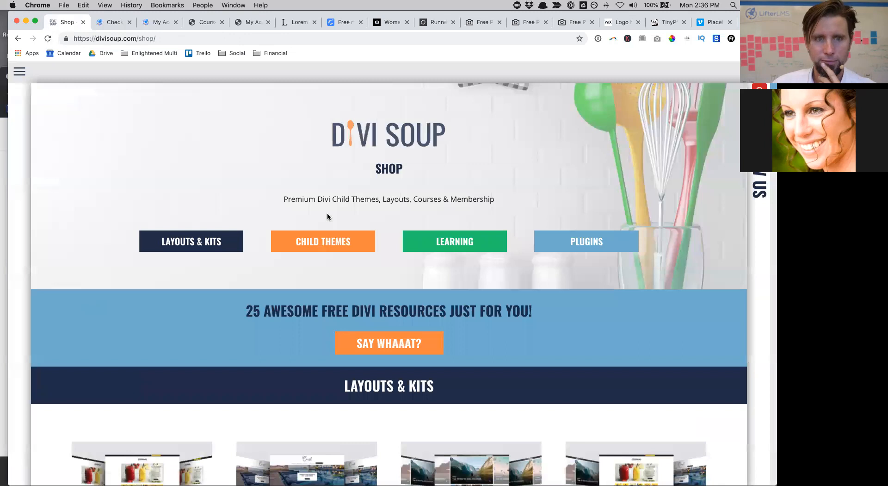
Step: Jump to the child themes collection and open the Emerson Child Theme for Divi & LifterLMS
click(332, 238)
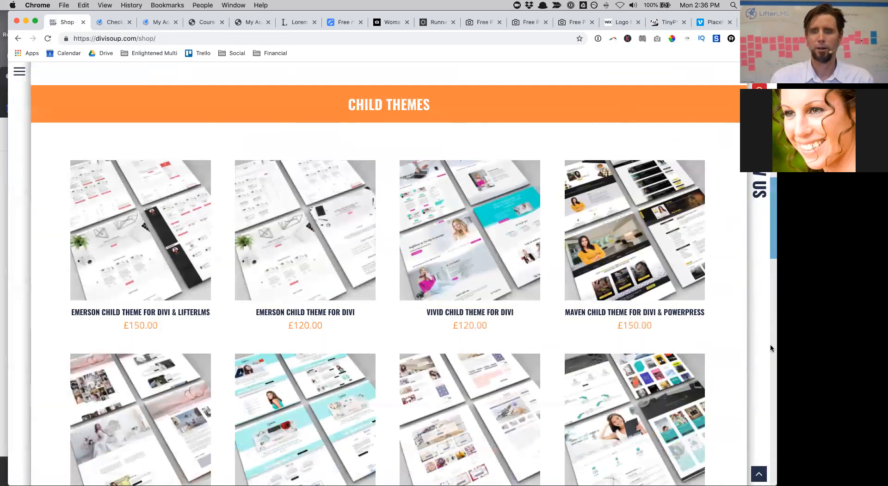
scroll(726, 334, down, 1)
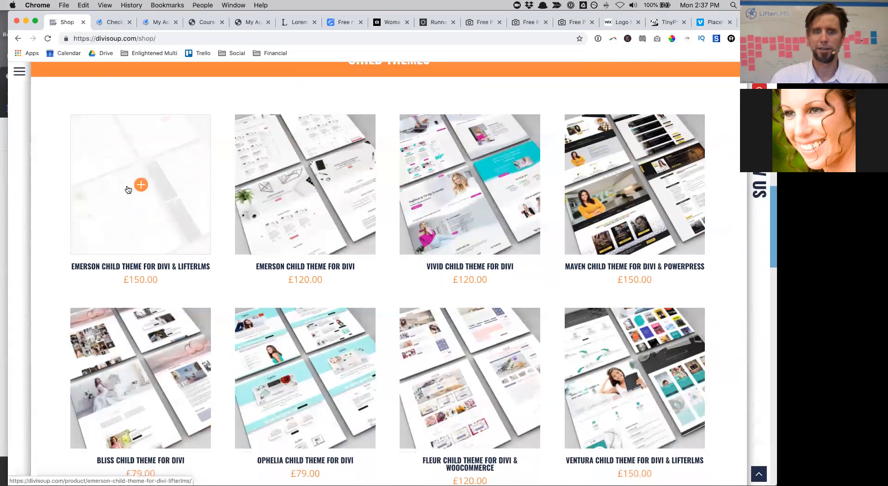
click(128, 189)
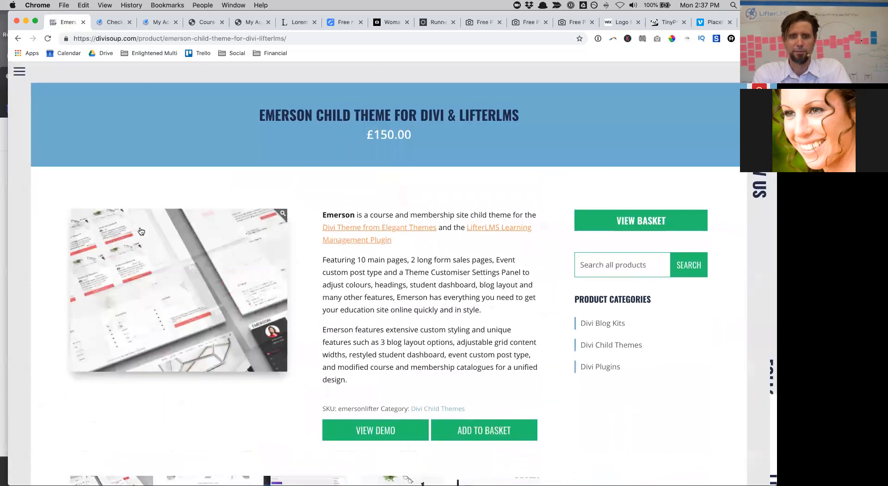
Step: Review the £150.00 Emerson theme's features: 10 main pages, 2 long-form sales pages, Theme Customiser
scroll(141, 230, down, 15)
scroll(140, 230, up, 15)
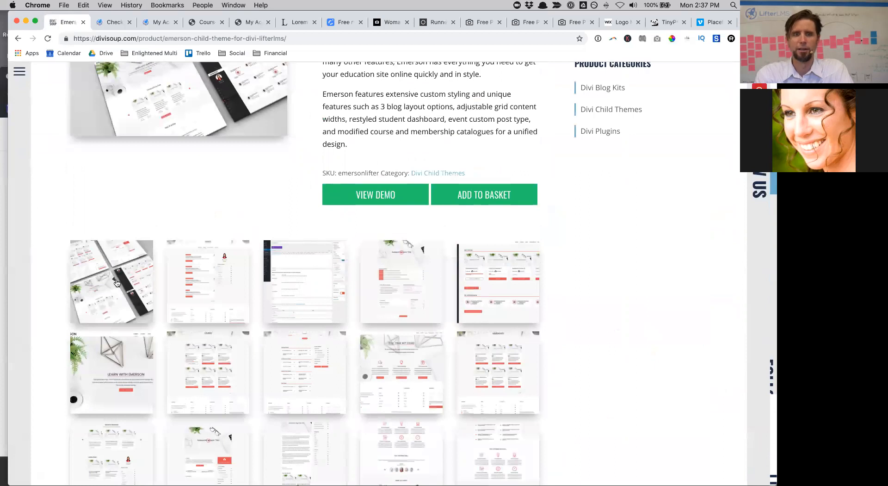
scroll(240, 291, down, 15)
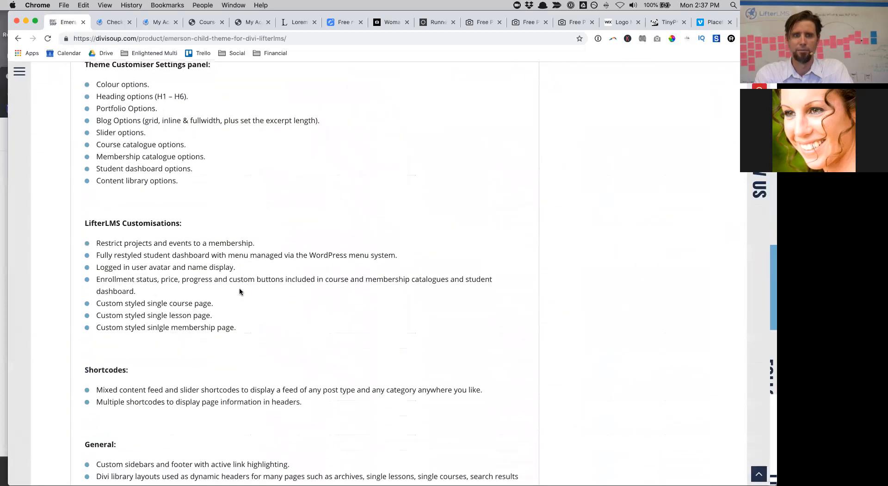
scroll(240, 291, down, 10)
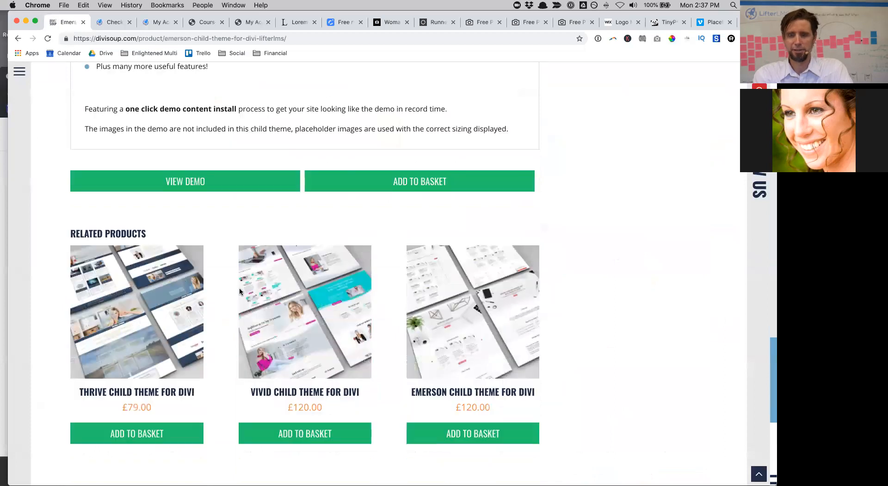
scroll(240, 290, down, 5)
scroll(240, 291, up, 20)
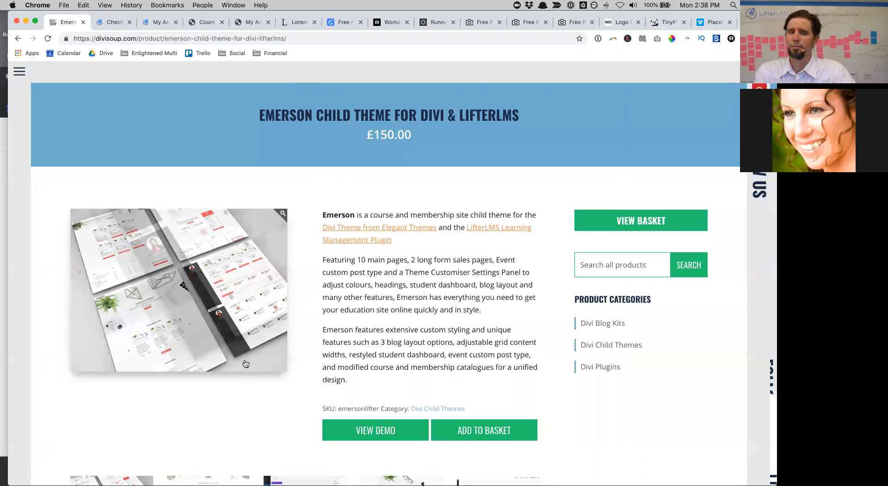
scroll(204, 420, down, 8)
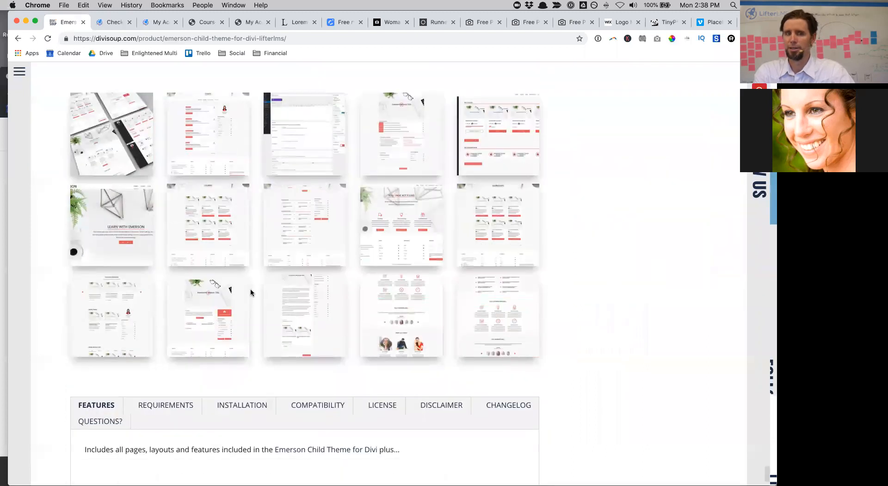
scroll(251, 287, up, 8)
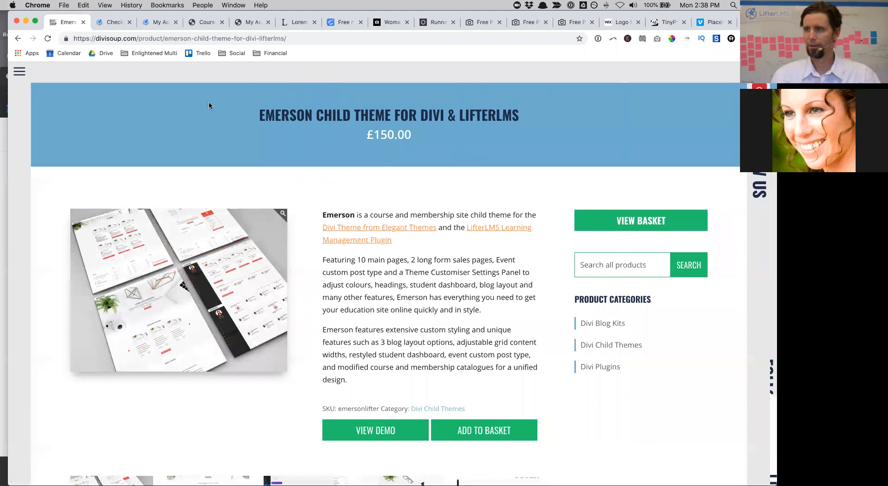
scroll(701, 404, down, 10)
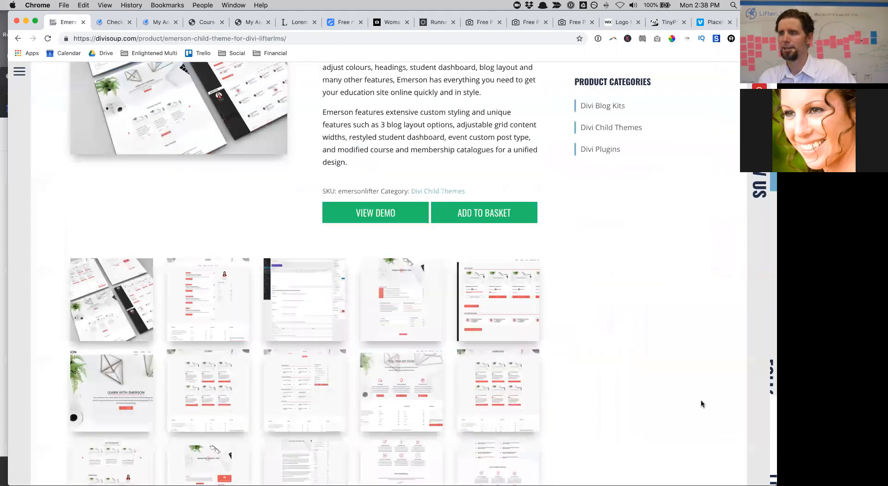
scroll(702, 404, up, 10)
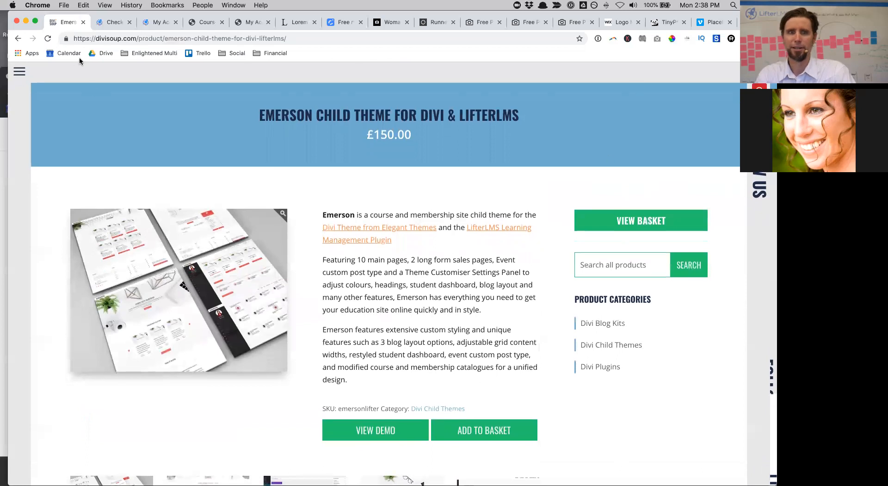
Step: Switch the browser to the My Academy course site and restore the window position
click(145, 24)
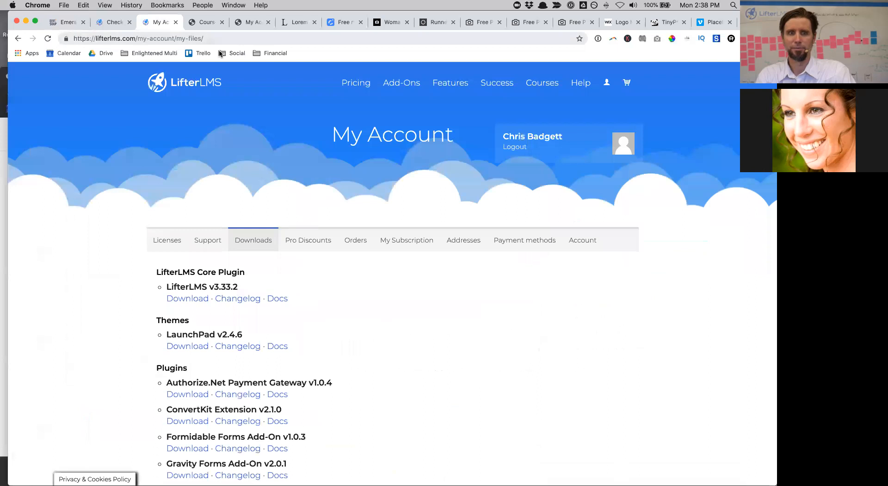
drag(759, 21, 759, 46)
click(251, 47)
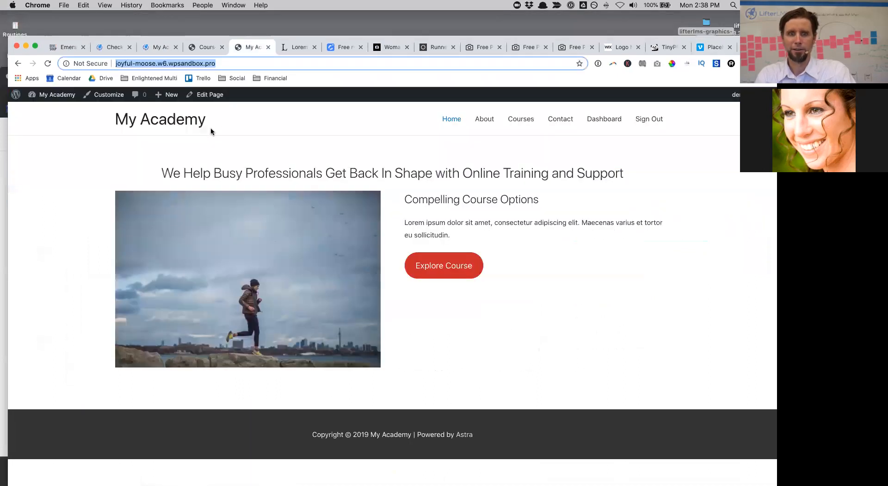
drag(758, 46, 758, 27)
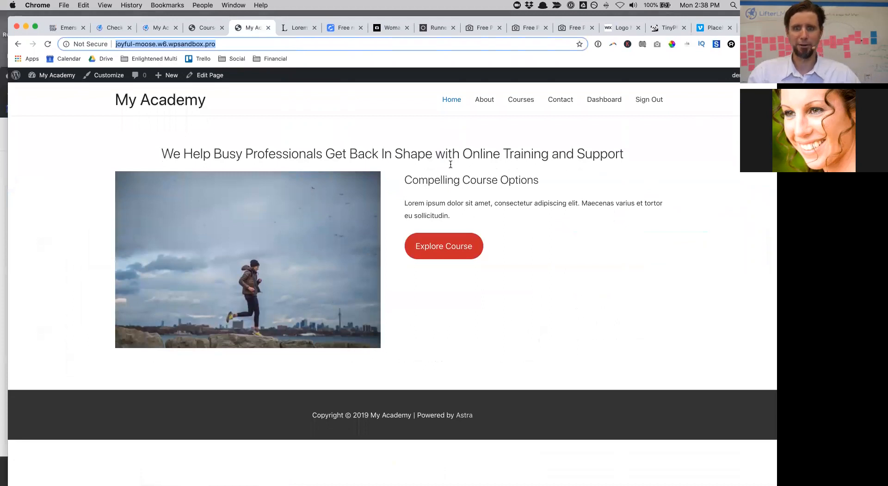
Step: Open the About page, then the Course Catalog showing both fitness courses
click(484, 99)
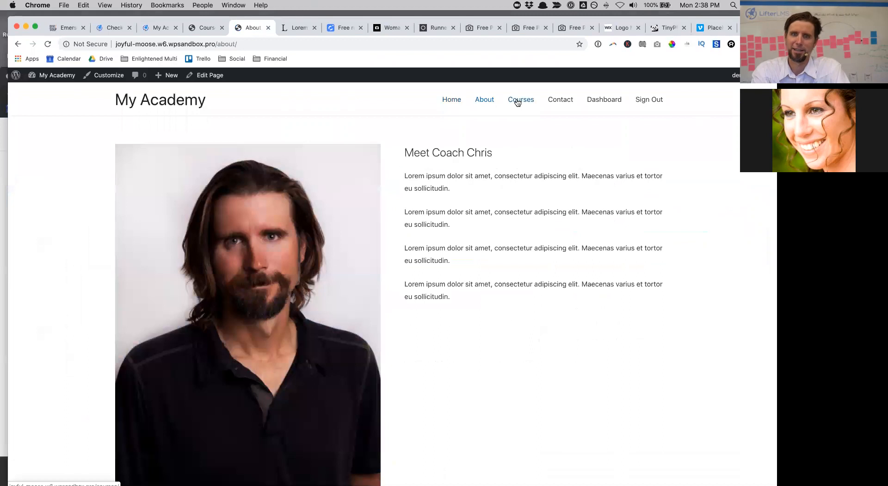
click(517, 101)
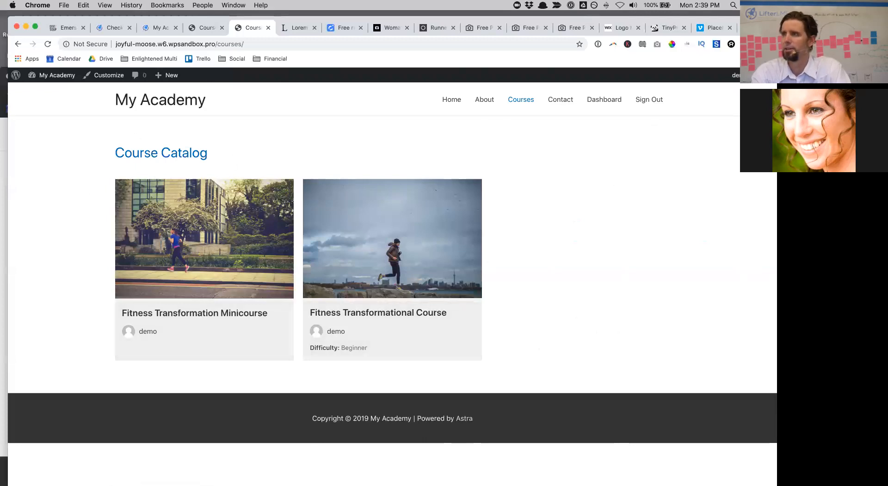
key(ctrl+Up)
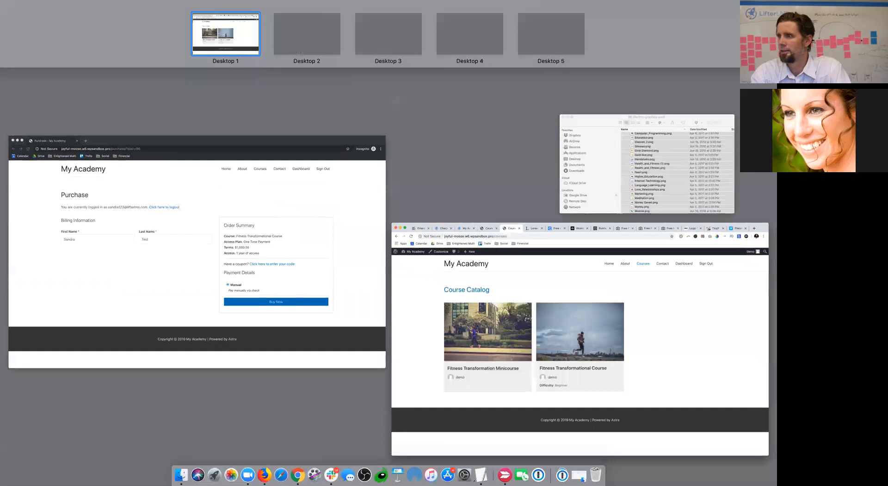
key(ctrl+Up)
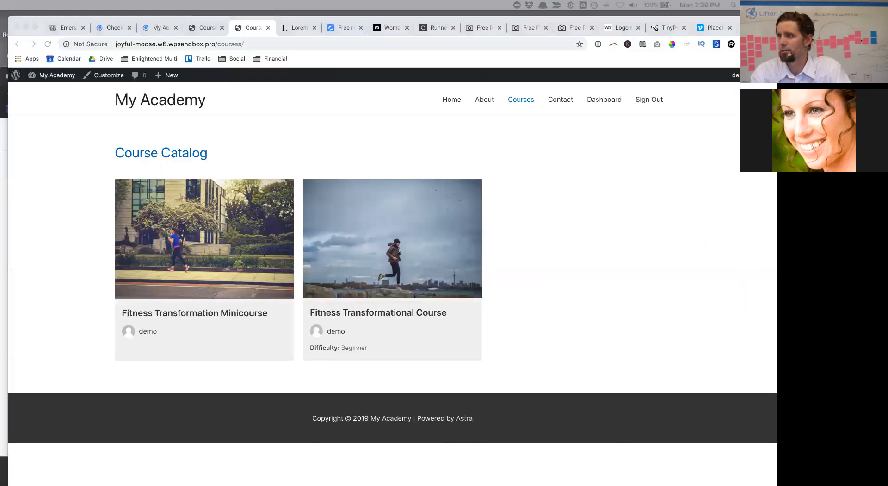